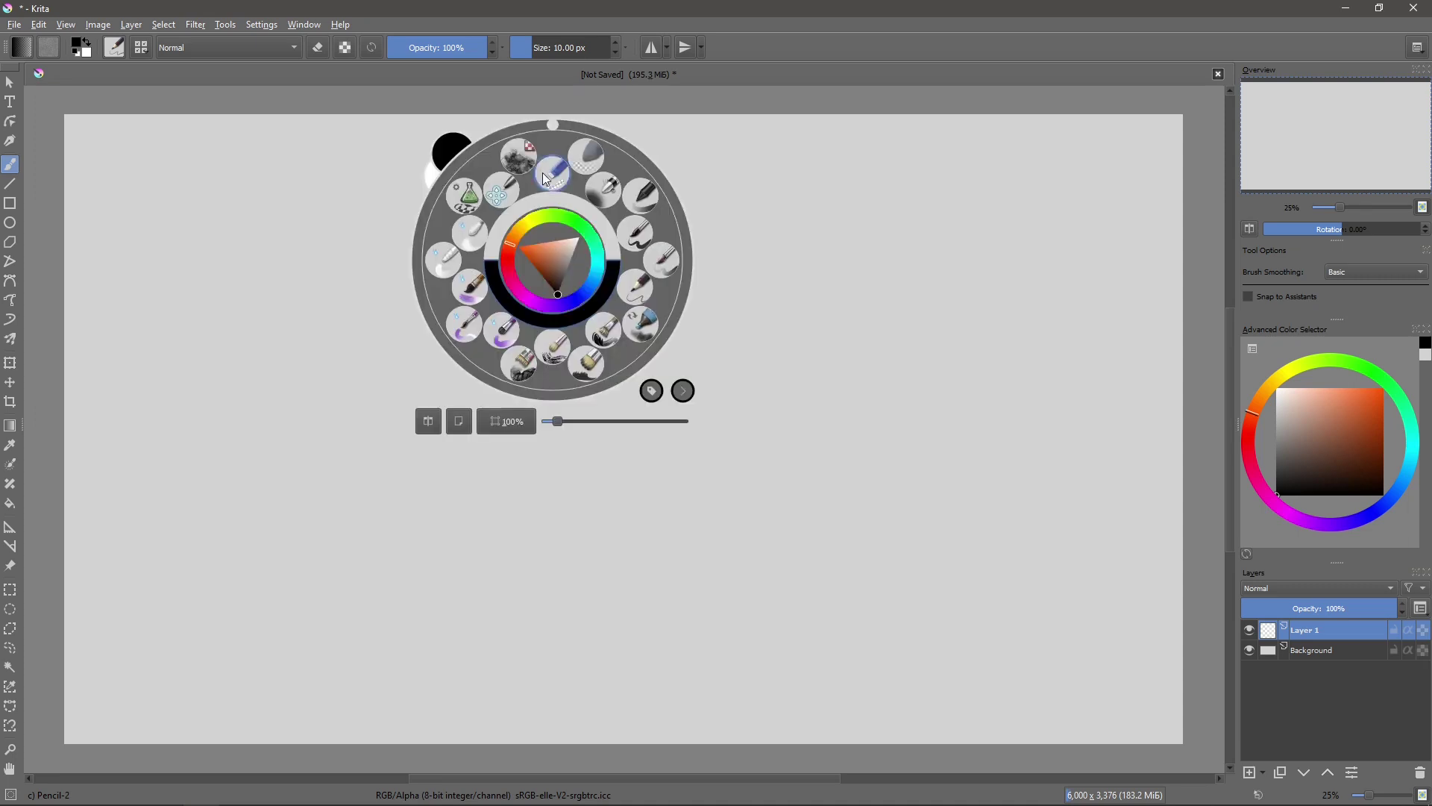
# - Select the Texture Big brush and block in broad blue sky strokes
pyautogui.click(528, 177)
pyautogui.click(1394, 492)
pyautogui.click(1315, 425)
pyautogui.moveTo(447, 315)
pyautogui.mouseDown()
pyautogui.moveTo(1060, 305)
pyautogui.moveTo(1163, 373)
pyautogui.mouseUp()
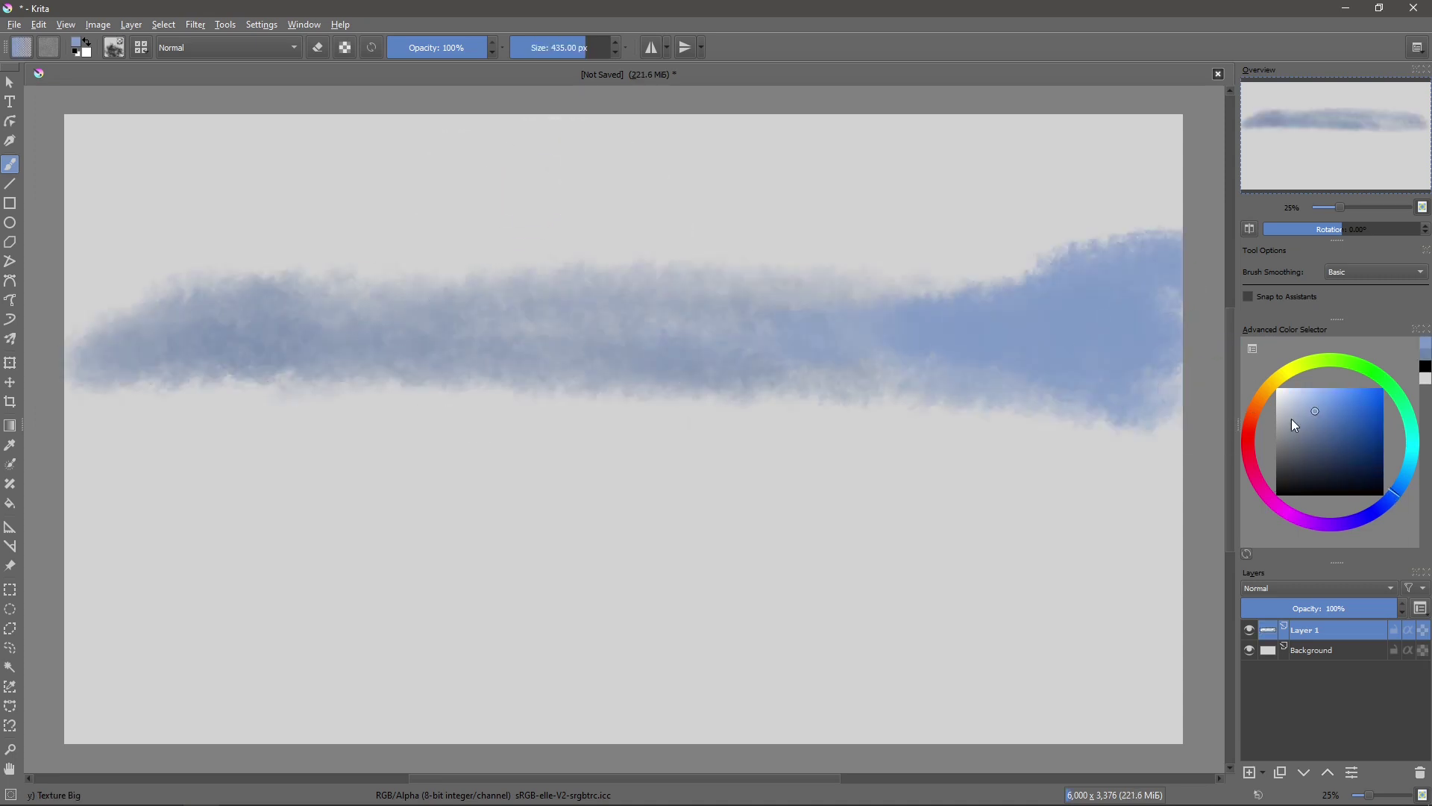
pyautogui.moveTo(1081, 283); pyautogui.dragTo(866, 291)
pyautogui.moveTo(1081, 194); pyautogui.dragTo(664, 232)
# - Add light-blue clouds across the top and fill the remaining sky with blue
pyautogui.click(1319, 403)
pyautogui.moveTo(1320, 402); pyautogui.dragTo(1311, 393)
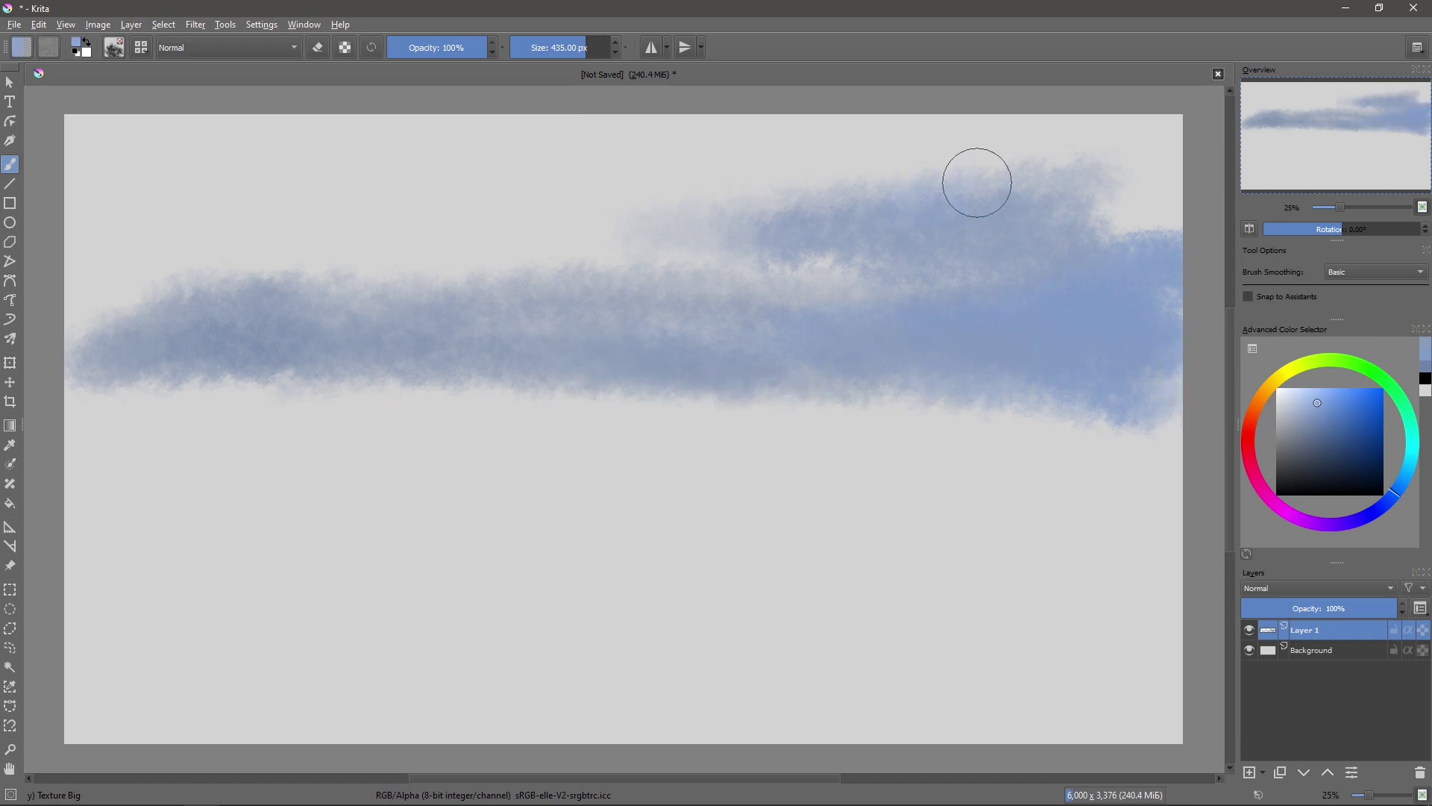
pyautogui.moveTo(978, 181); pyautogui.dragTo(1134, 96)
pyautogui.moveTo(825, 211)
pyautogui.mouseDown()
pyautogui.moveTo(1067, 171)
pyautogui.moveTo(888, 230)
pyautogui.moveTo(284, 224)
pyautogui.mouseUp()
pyautogui.click(1324, 420)
pyautogui.moveTo(522, 320); pyautogui.dragTo(592, 266)
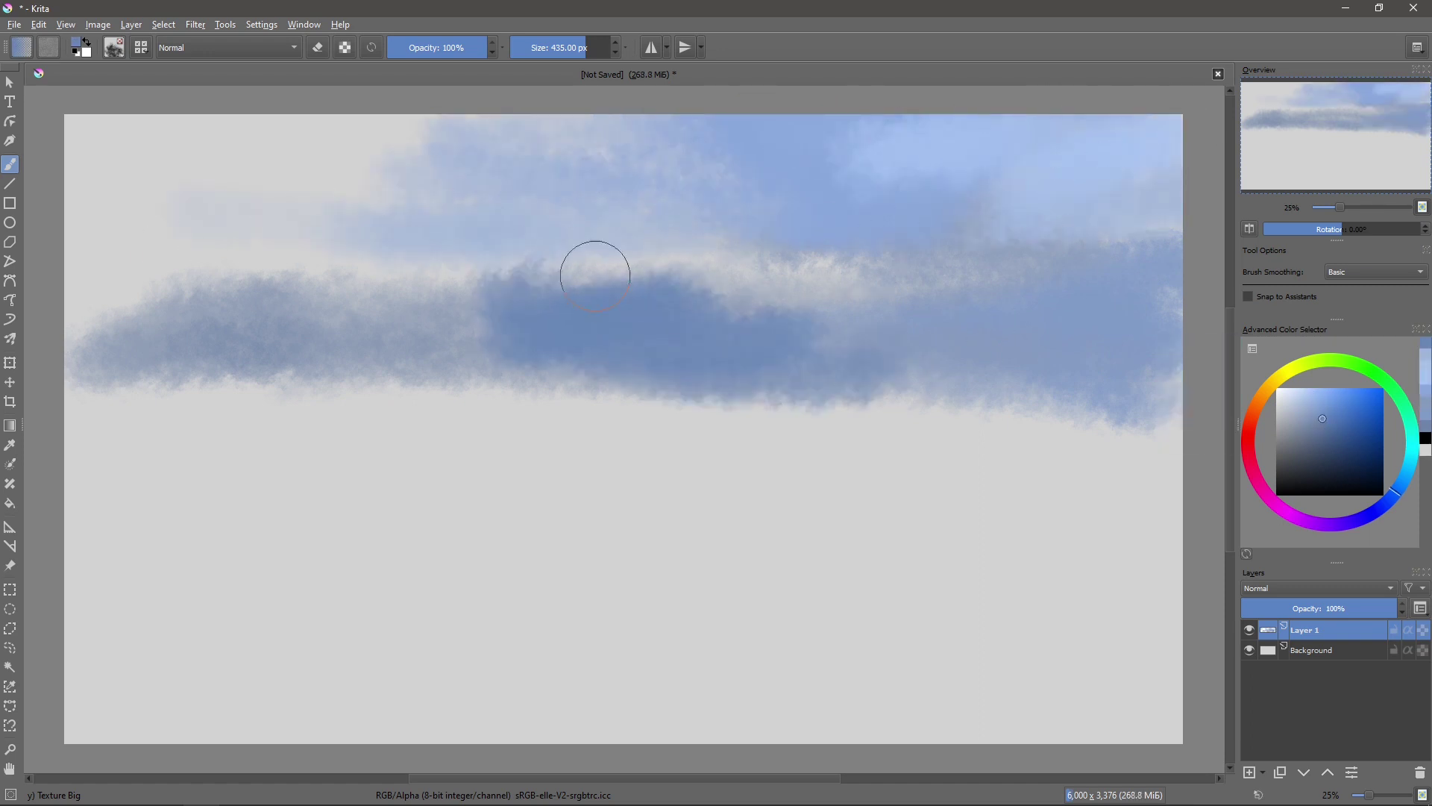
pyautogui.moveTo(925, 299)
pyautogui.mouseDown()
pyautogui.moveTo(192, 239)
pyautogui.moveTo(112, 150)
pyautogui.mouseUp()
pyautogui.moveTo(335, 149)
pyautogui.mouseDown()
pyautogui.moveTo(109, 223)
pyautogui.moveTo(537, 175)
pyautogui.mouseUp()
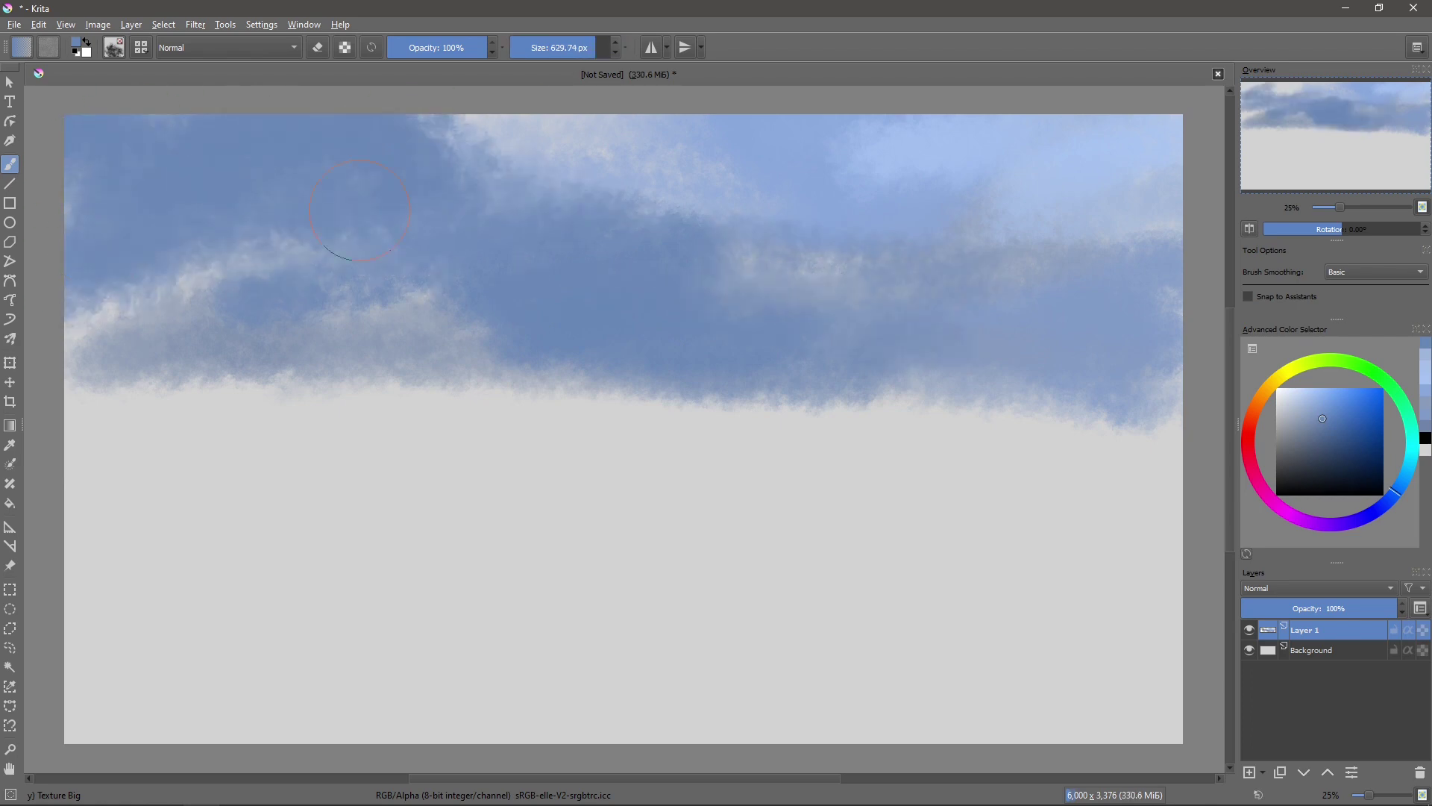
# - Paint a purple haze and brownish-pink band across the middle hills
pyautogui.click(1307, 439)
pyautogui.moveTo(1252, 433); pyautogui.dragTo(1327, 522)
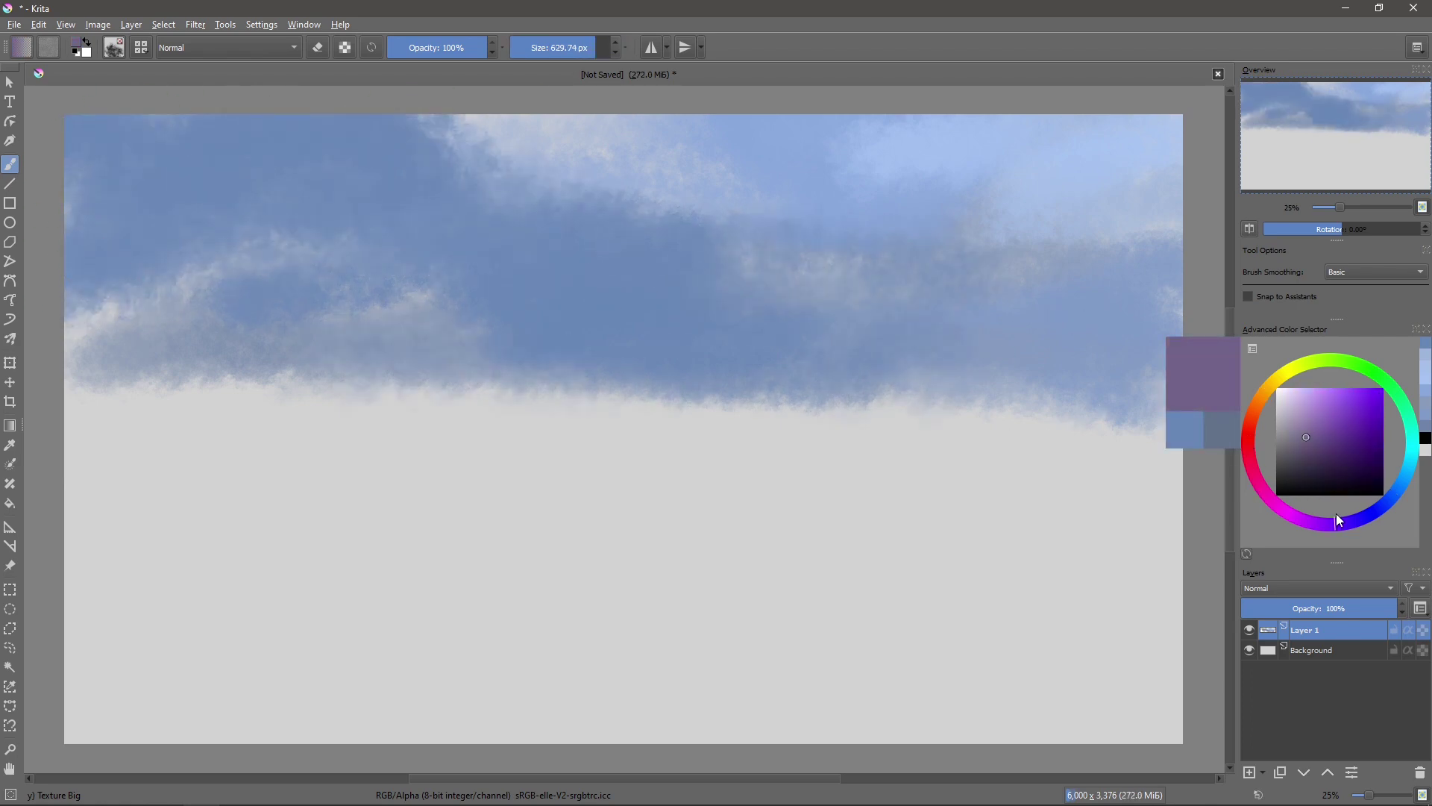
pyautogui.moveTo(112, 418)
pyautogui.mouseDown()
pyautogui.moveTo(342, 419)
pyautogui.moveTo(112, 395)
pyautogui.moveTo(671, 422)
pyautogui.mouseUp()
pyautogui.moveTo(1256, 415); pyautogui.dragTo(1258, 481)
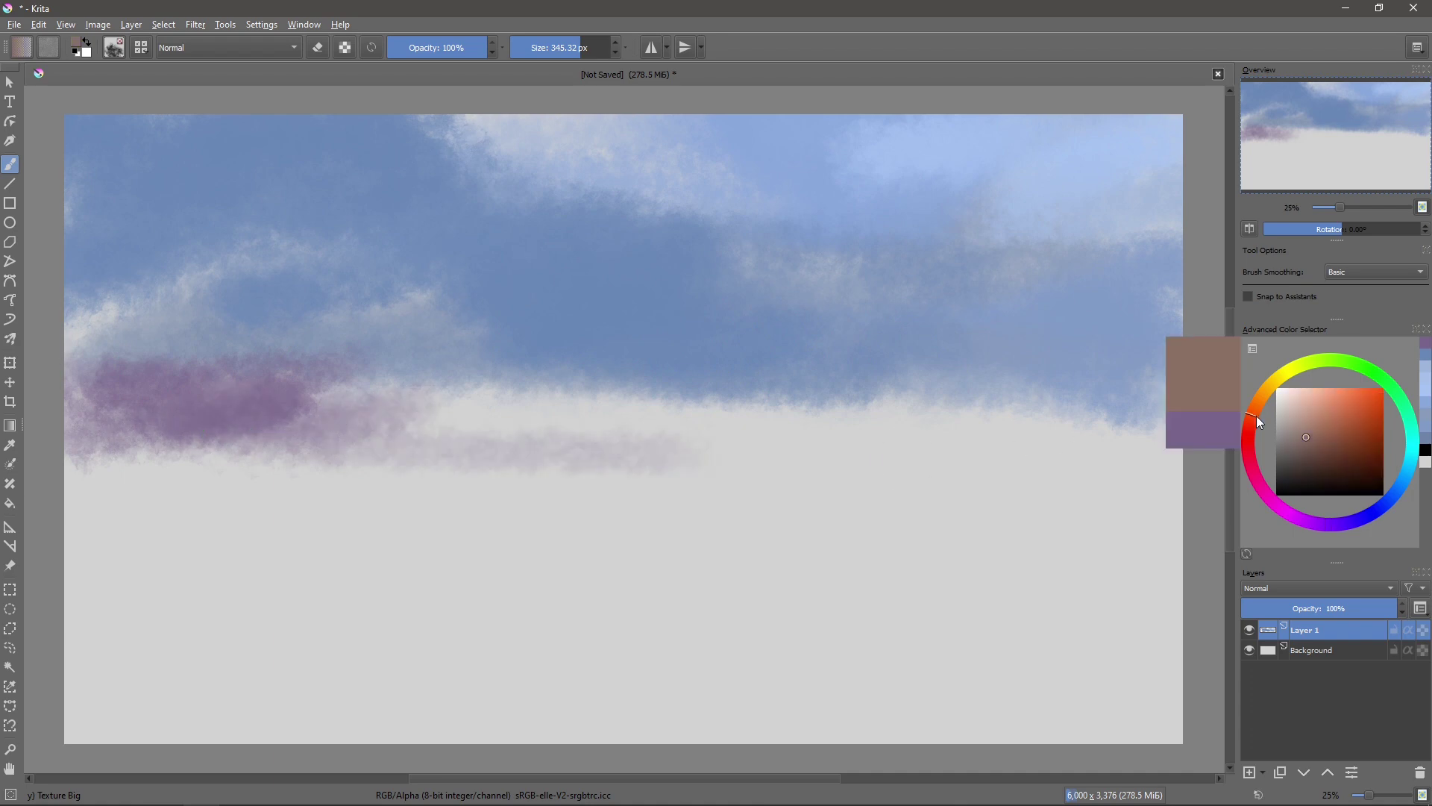
pyautogui.moveTo(112, 418); pyautogui.dragTo(559, 418)
pyautogui.moveTo(298, 403); pyautogui.dragTo(1112, 387)
pyautogui.moveTo(352, 320); pyautogui.dragTo(112, 343)
pyautogui.moveTo(411, 321)
pyautogui.mouseDown()
pyautogui.moveTo(722, 396)
pyautogui.moveTo(1182, 417)
pyautogui.moveTo(74, 469)
pyautogui.mouseUp()
# - Paint dark reddish brown across the lower band and down the right edge
pyautogui.click(1300, 450)
pyautogui.click(1252, 445)
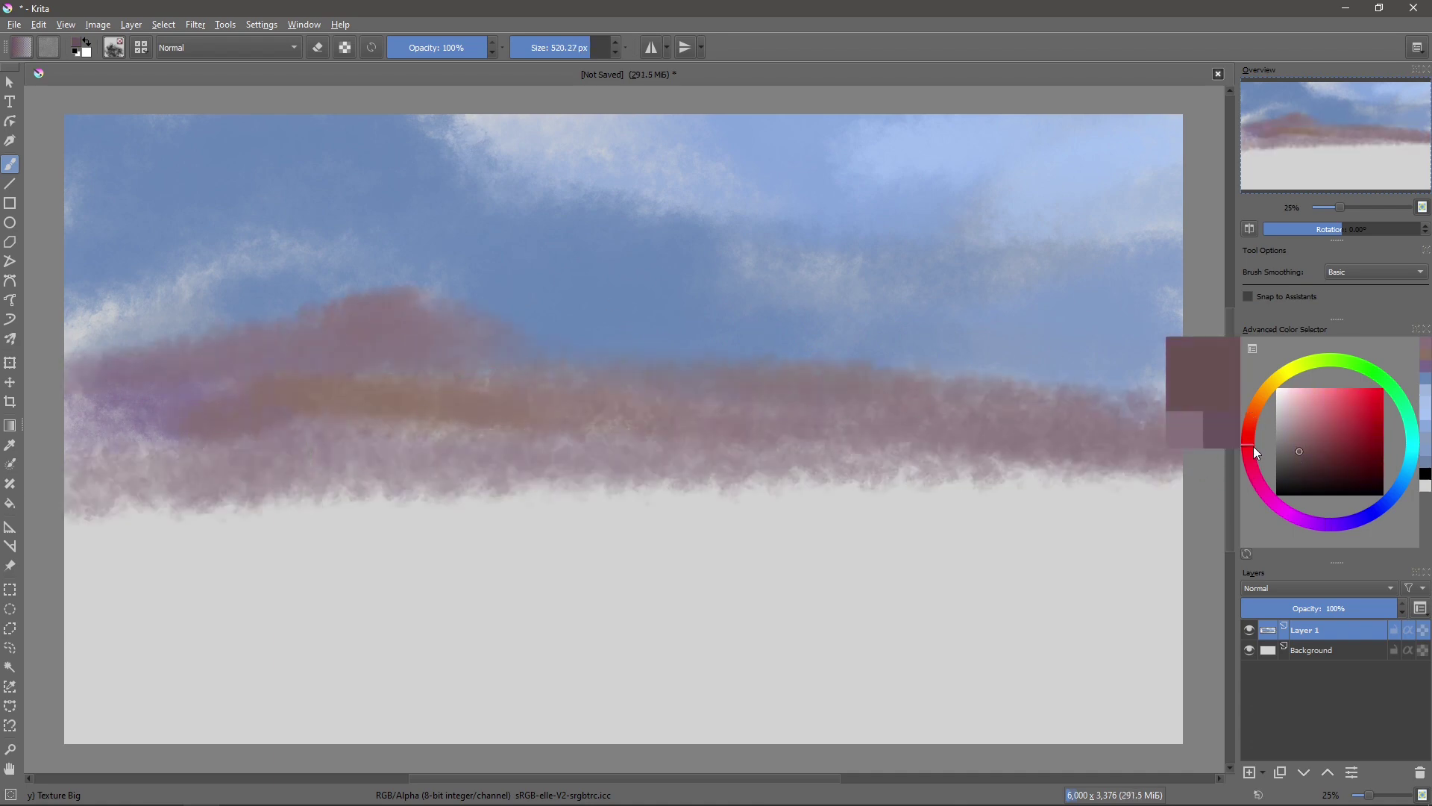
pyautogui.moveTo(582, 470); pyautogui.dragTo(1193, 507)
pyautogui.press('-')
pyautogui.moveTo(895, 470); pyautogui.dragTo(977, 626)
# - Cover the foreground in dark brown and paint a tan ochre field band with a smaller brush
pyautogui.click(1257, 404)
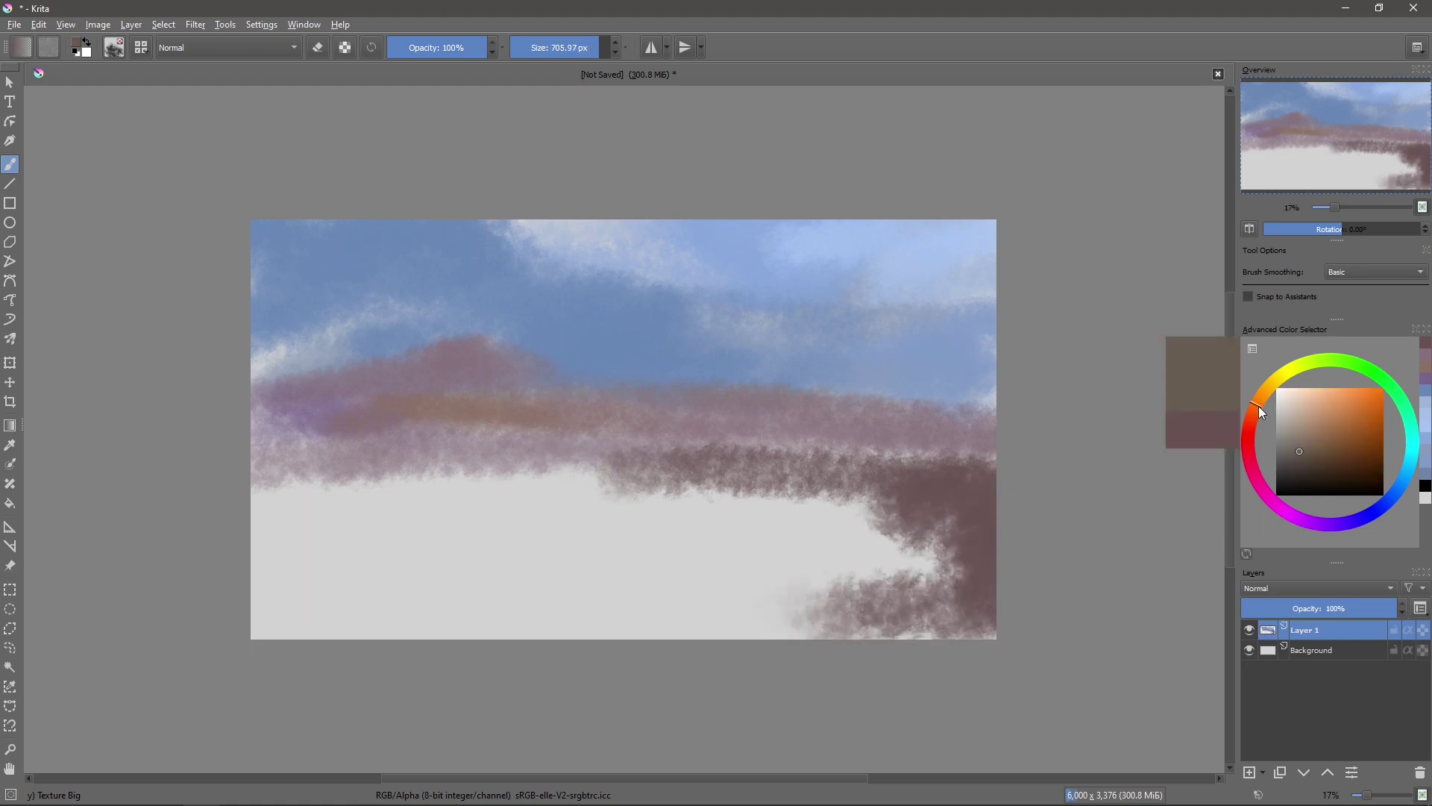
pyautogui.click(1323, 456)
pyautogui.moveTo(984, 574)
pyautogui.mouseDown()
pyautogui.moveTo(211, 569)
pyautogui.moveTo(458, 590)
pyautogui.moveTo(746, 523)
pyautogui.moveTo(336, 485)
pyautogui.moveTo(739, 537)
pyautogui.mouseUp()
pyautogui.click(1272, 393)
pyautogui.press('[')
pyautogui.press('[')
pyautogui.press('[')
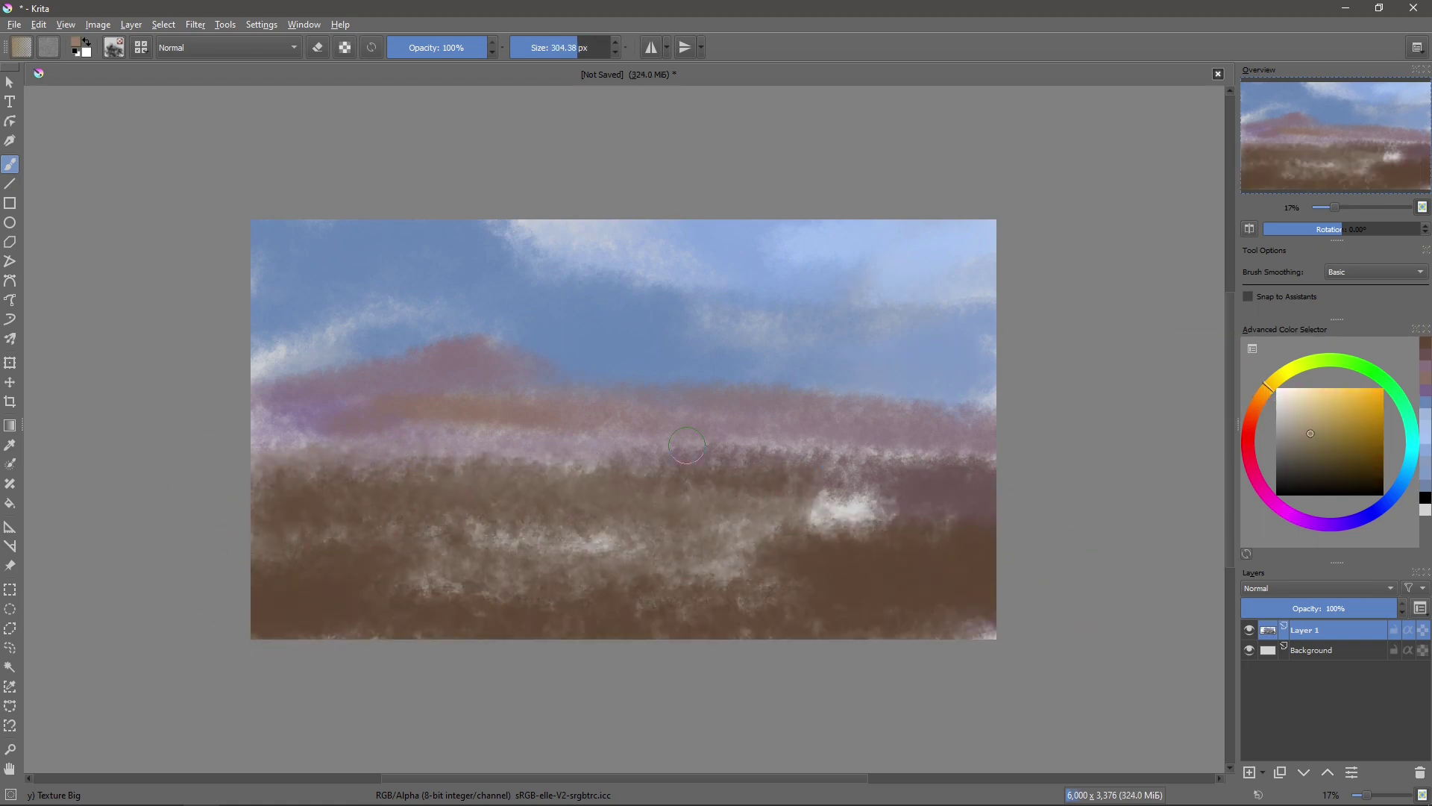
pyautogui.moveTo(447, 463)
pyautogui.mouseDown()
pyautogui.moveTo(992, 466)
pyautogui.moveTo(865, 493)
pyautogui.mouseUp()
pyautogui.moveTo(462, 496)
pyautogui.mouseDown()
pyautogui.moveTo(900, 502)
pyautogui.moveTo(325, 493)
pyautogui.mouseUp()
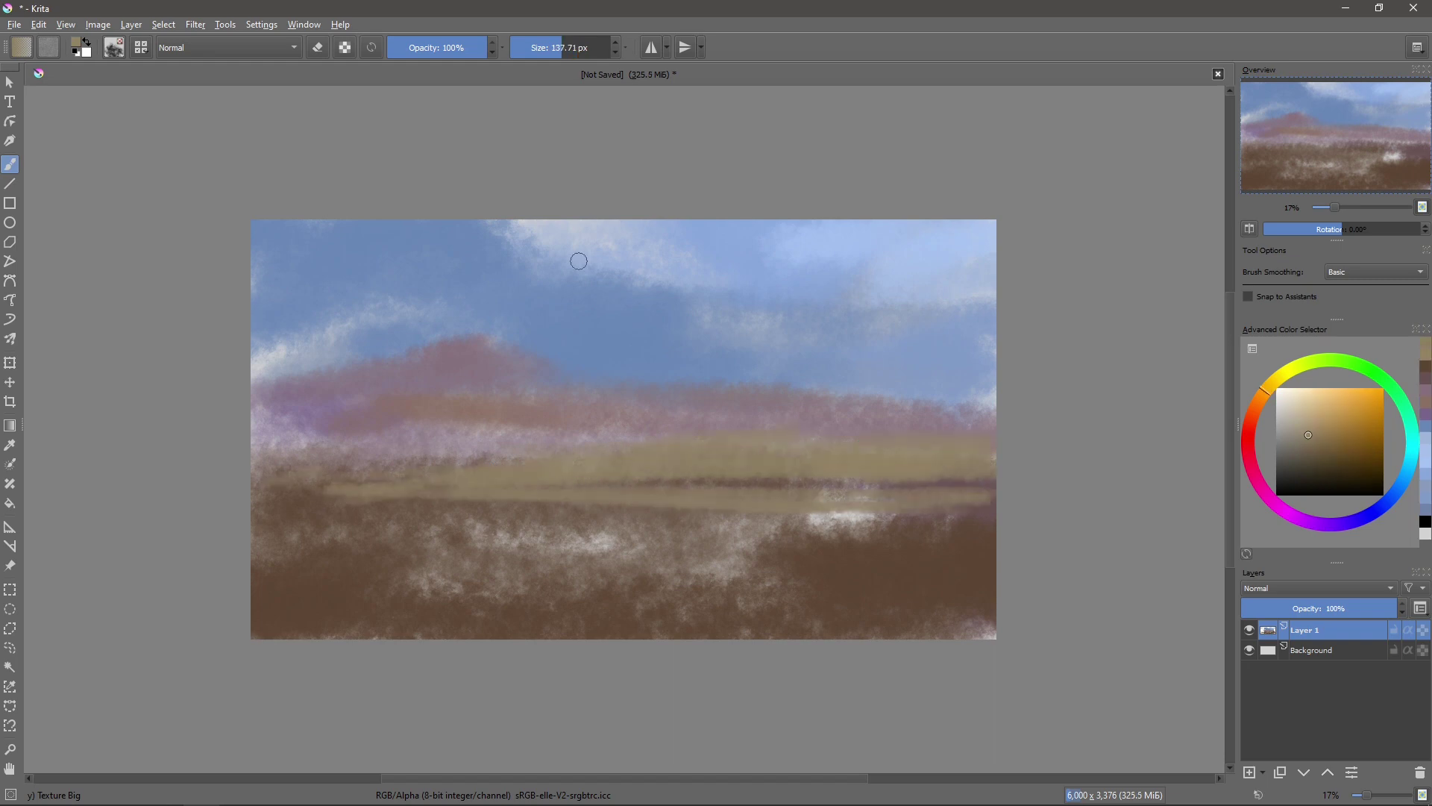
# - Add salmon light along the hill ridge and salmon clouds above it
pyautogui.click(1254, 409)
pyautogui.click(1319, 402)
pyautogui.press(']')
pyautogui.click(462, 350)
pyautogui.moveTo(449, 350); pyautogui.dragTo(821, 402)
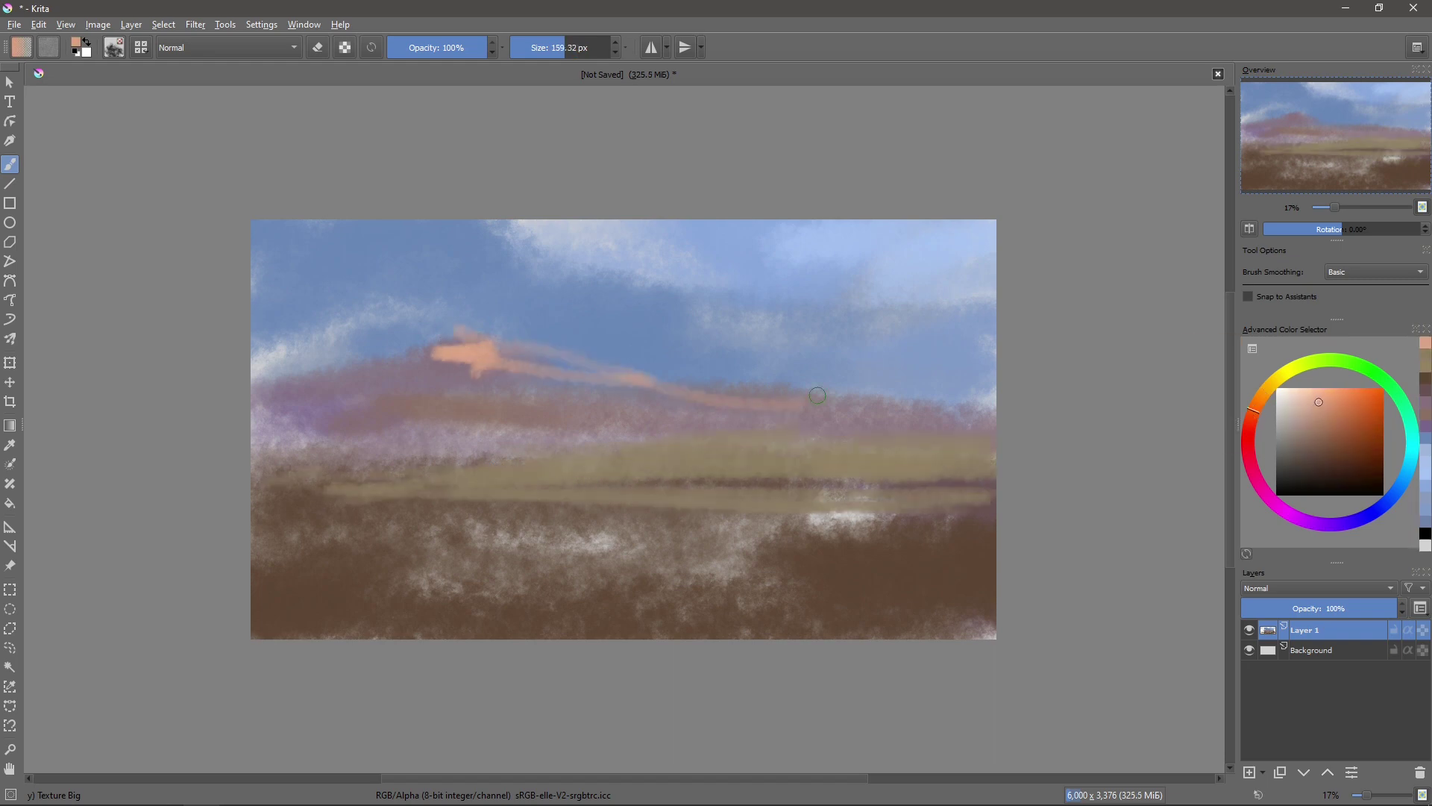
pyautogui.keyDown('ctrl'); pyautogui.click(559, 351); pyautogui.keyUp('ctrl')
pyautogui.moveTo(522, 362); pyautogui.dragTo(634, 381)
pyautogui.keyDown('ctrl'); pyautogui.click(560, 347); pyautogui.keyUp('ctrl')
pyautogui.moveTo(560, 347)
pyautogui.mouseDown()
pyautogui.moveTo(485, 312)
pyautogui.moveTo(354, 362)
pyautogui.mouseUp()
pyautogui.moveTo(291, 306)
pyautogui.mouseDown()
pyautogui.moveTo(445, 373)
pyautogui.moveTo(864, 419)
pyautogui.mouseUp()
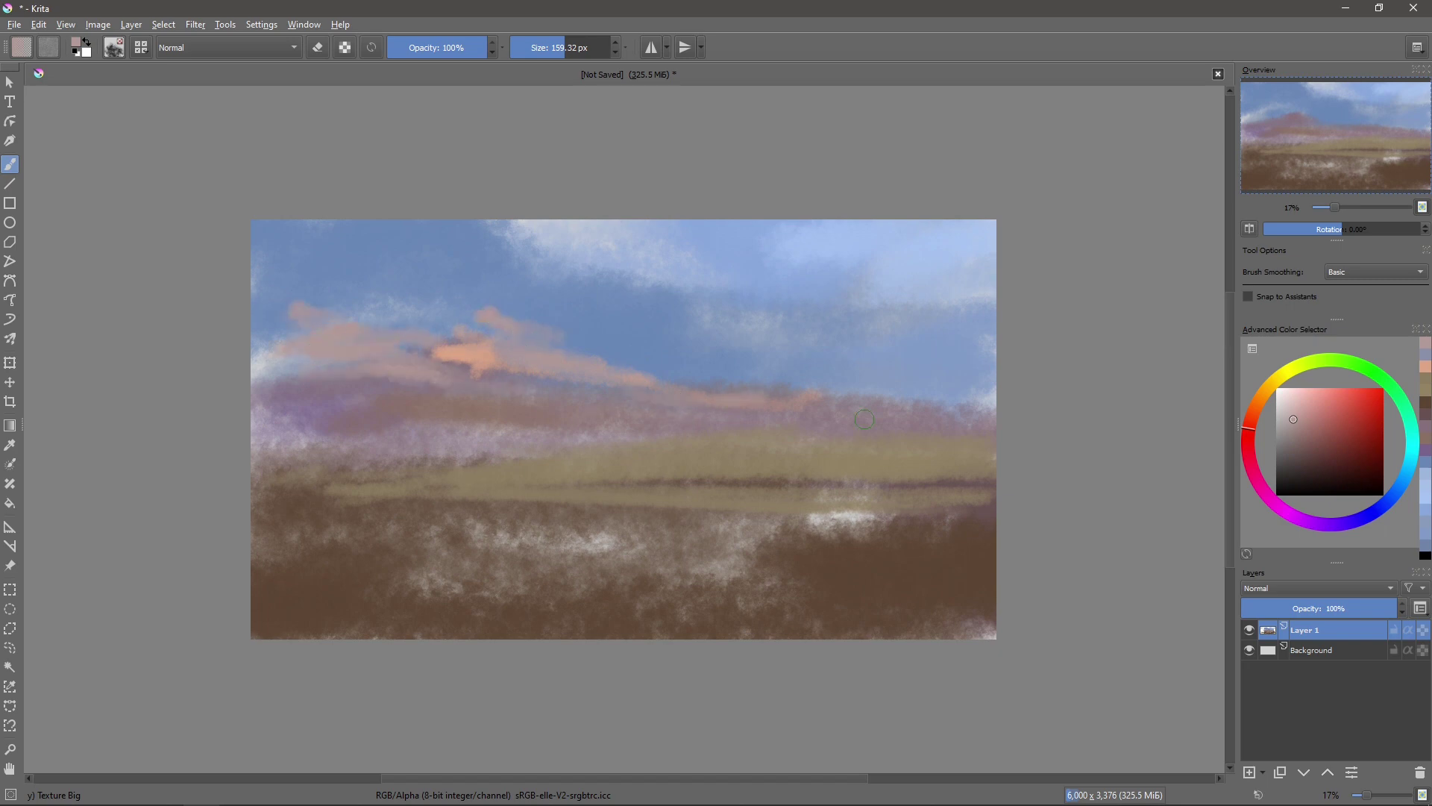
# - Paint pale blue-grey water strokes across the lower band
pyautogui.keyDown('ctrl'); pyautogui.click(747, 266); pyautogui.keyUp('ctrl')
pyautogui.moveTo(636, 496); pyautogui.dragTo(836, 499)
pyautogui.press('[')
pyautogui.moveTo(445, 514)
pyautogui.mouseDown()
pyautogui.moveTo(804, 523)
pyautogui.moveTo(910, 507)
pyautogui.mouseUp()
pyautogui.moveTo(694, 540); pyautogui.dragTo(284, 549)
# - Extend the water strip with sky-blue strokes and zoom back in
pyautogui.keyDown('ctrl'); pyautogui.click(656, 376); pyautogui.keyUp('ctrl')
pyautogui.moveTo(660, 526); pyautogui.dragTo(471, 541)
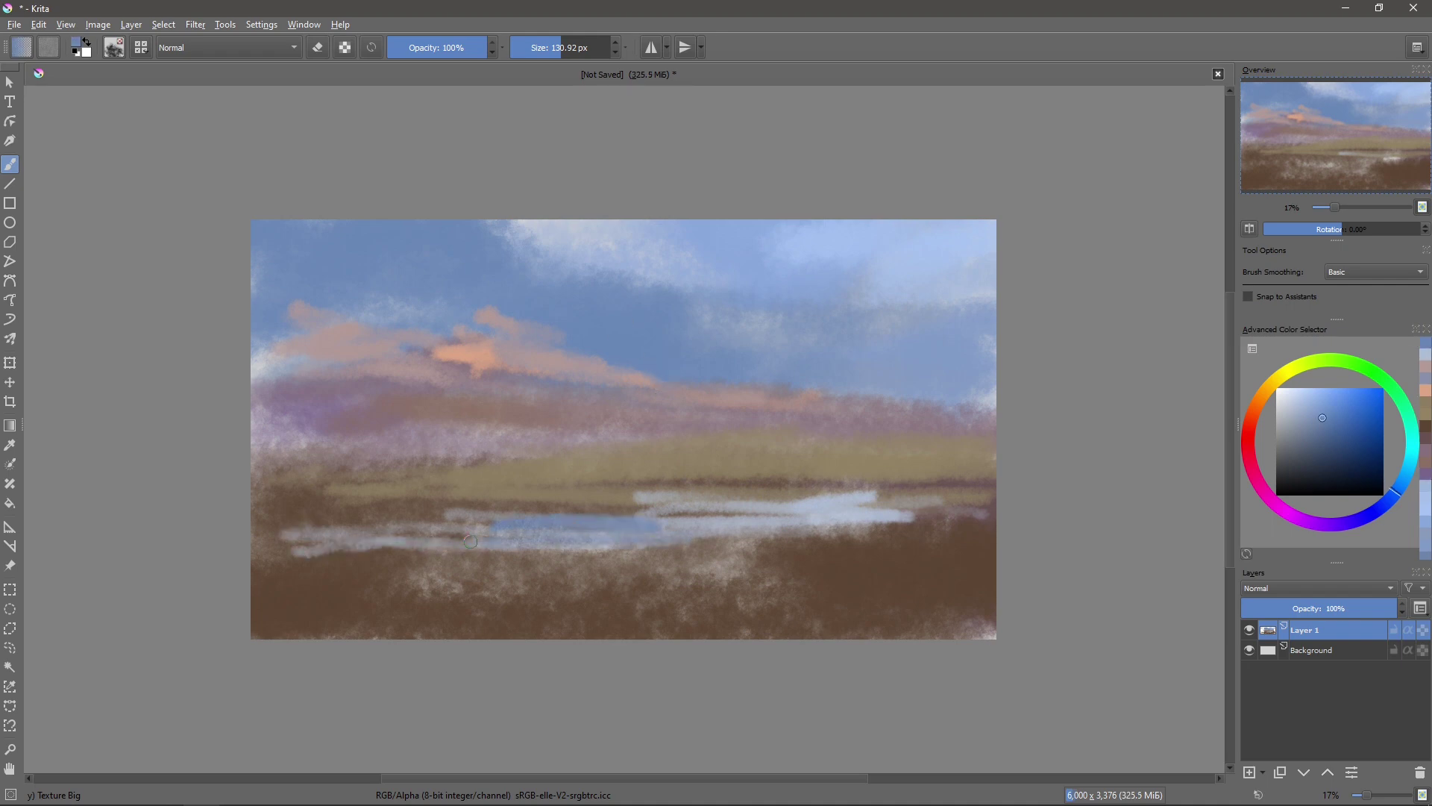
pyautogui.moveTo(590, 534); pyautogui.dragTo(865, 506)
pyautogui.moveTo(656, 552); pyautogui.dragTo(963, 548)
pyautogui.press('+')
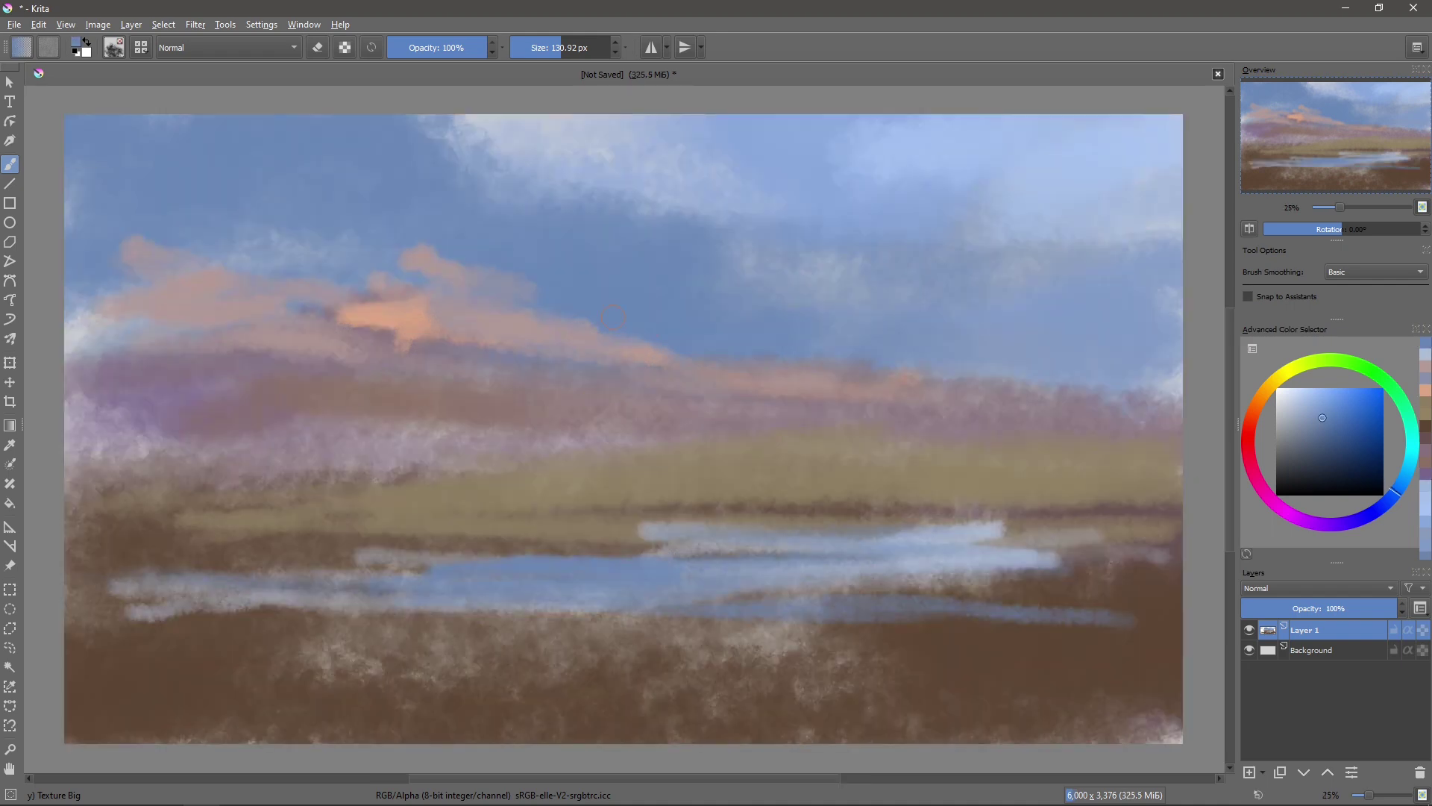
pyautogui.rightClick(657, 298)
# - Switch to the Bristles-5 Flat brush with a pink paint colour
pyautogui.click(550, 182)
pyautogui.keyDown('ctrl'); pyautogui.click(524, 318); pyautogui.keyUp('ctrl')
pyautogui.rightClick(668, 272)
pyautogui.click(705, 377)
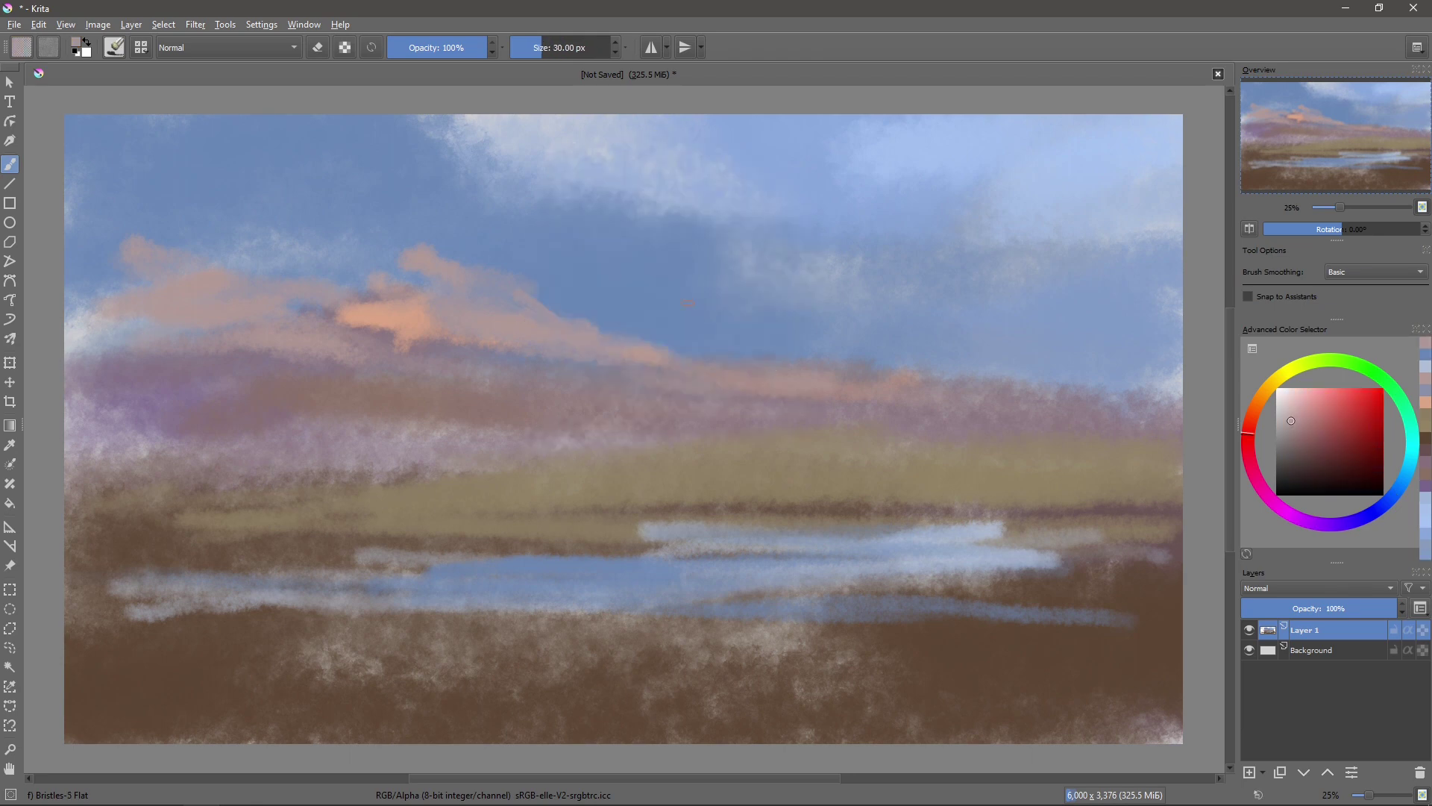
# - Set brush Rotation to follow Drawing angle with a 271° angle offset
pyautogui.press('F5')
pyautogui.click(203, 274)
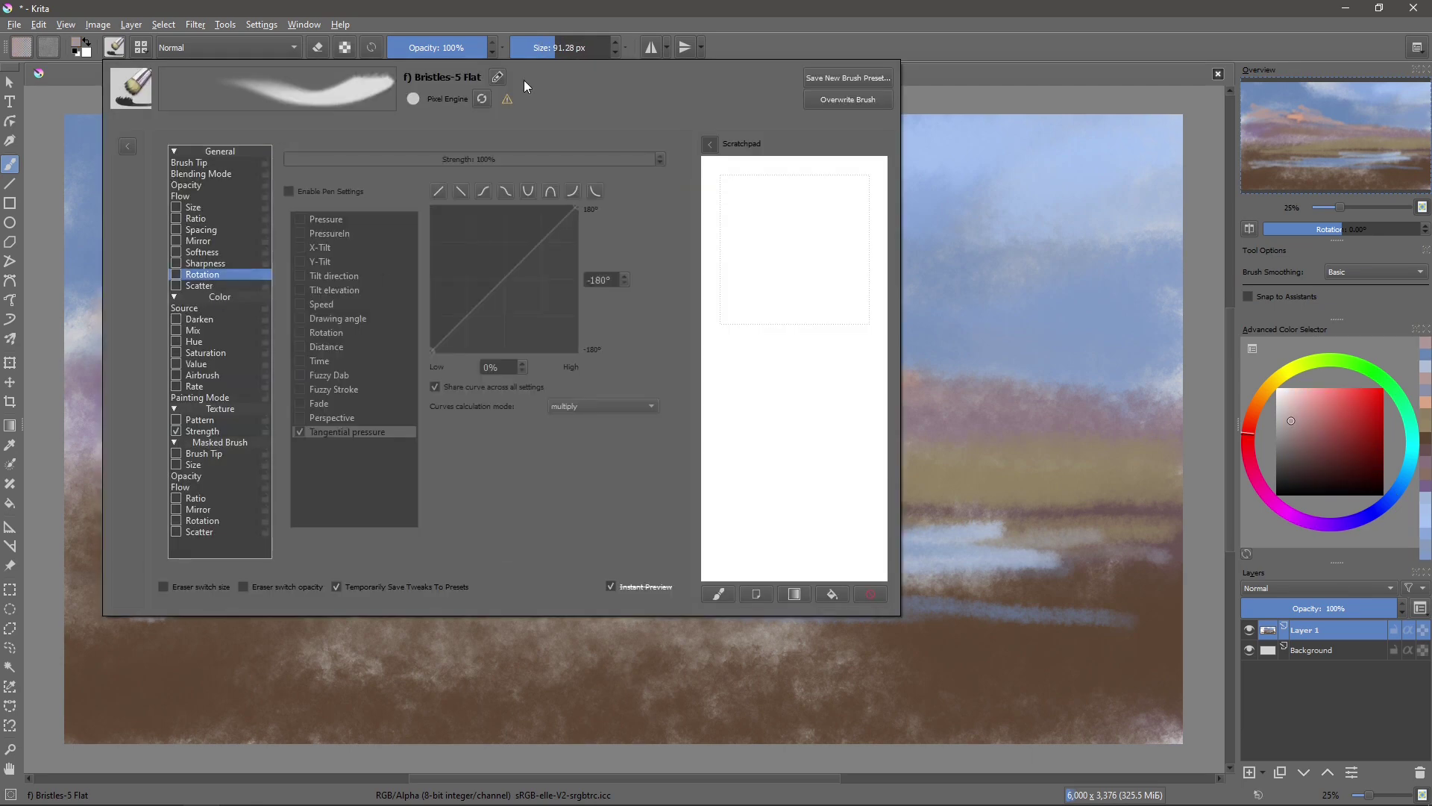
pyautogui.click(308, 333)
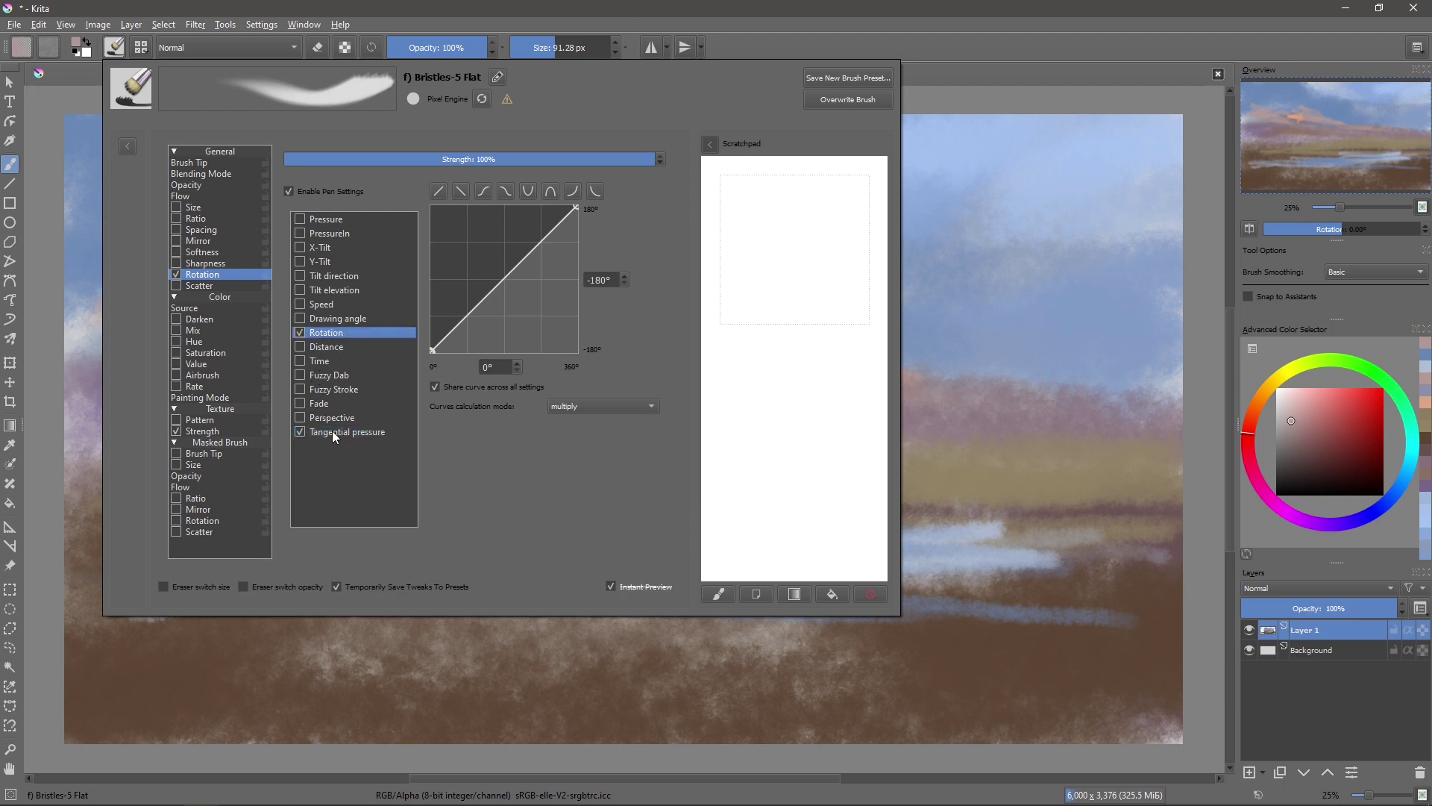
pyautogui.click(333, 432)
pyautogui.click(301, 318)
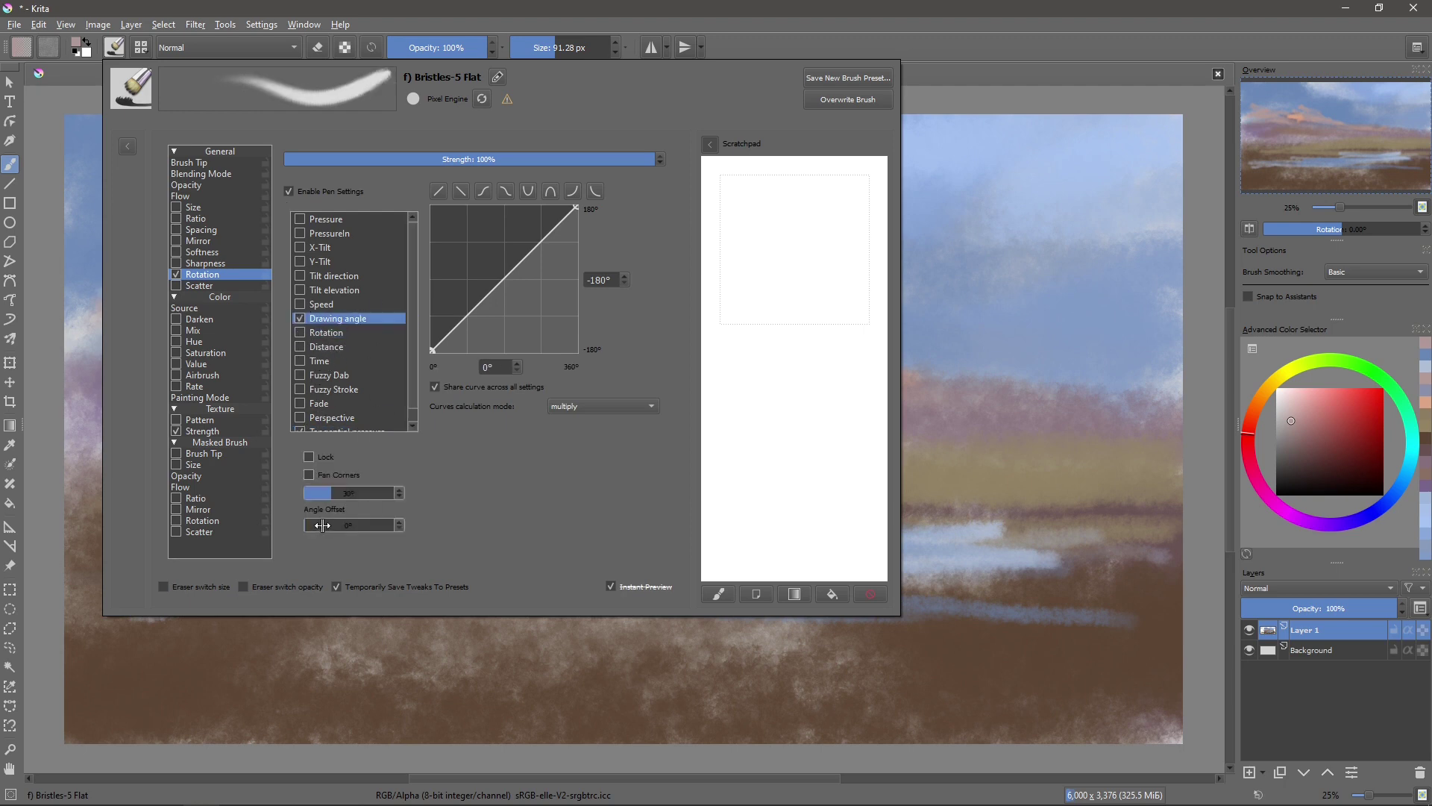
pyautogui.moveTo(330, 524)
pyautogui.mouseDown()
pyautogui.moveTo(373, 527)
pyautogui.moveTo(327, 529)
pyautogui.mouseUp()
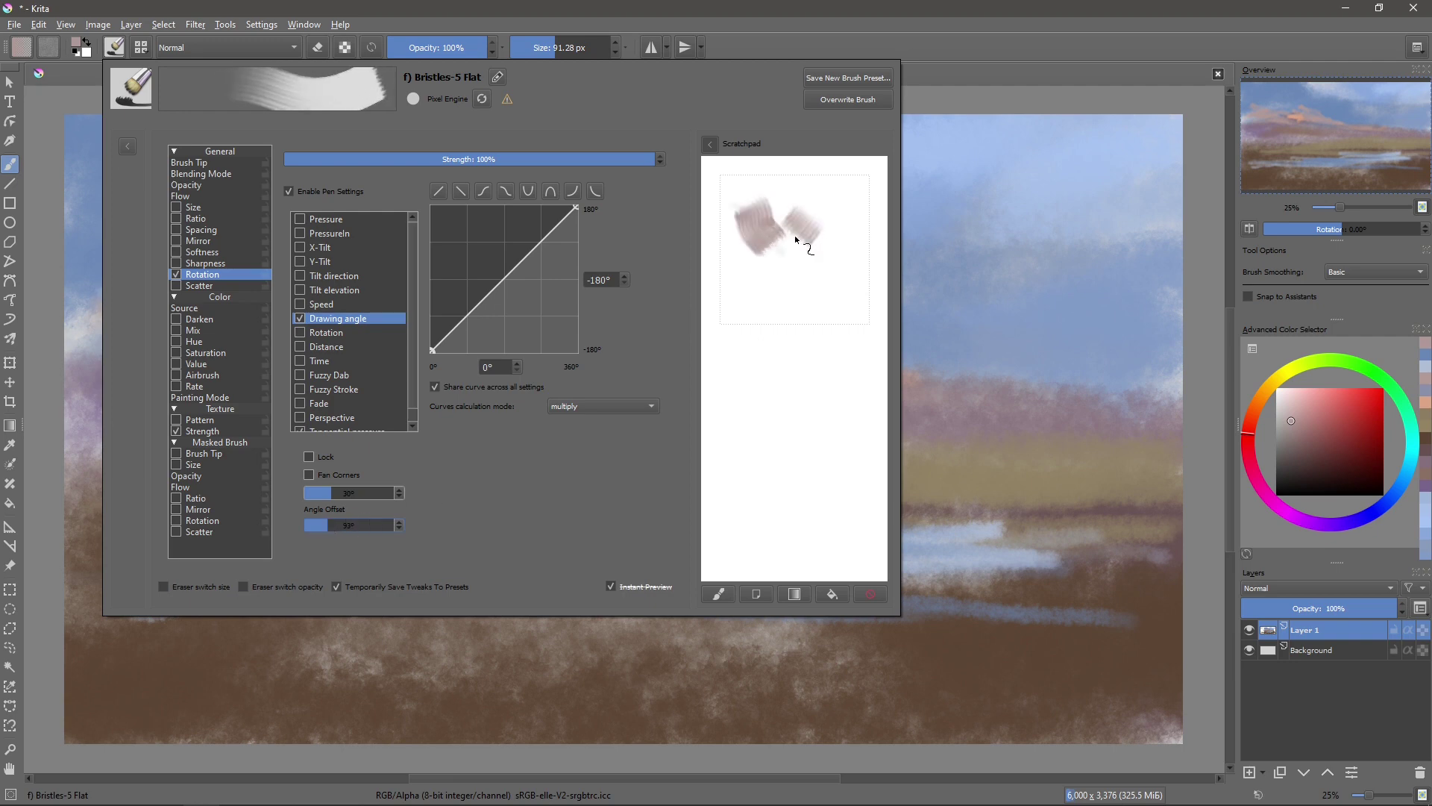
pyautogui.click(961, 54)
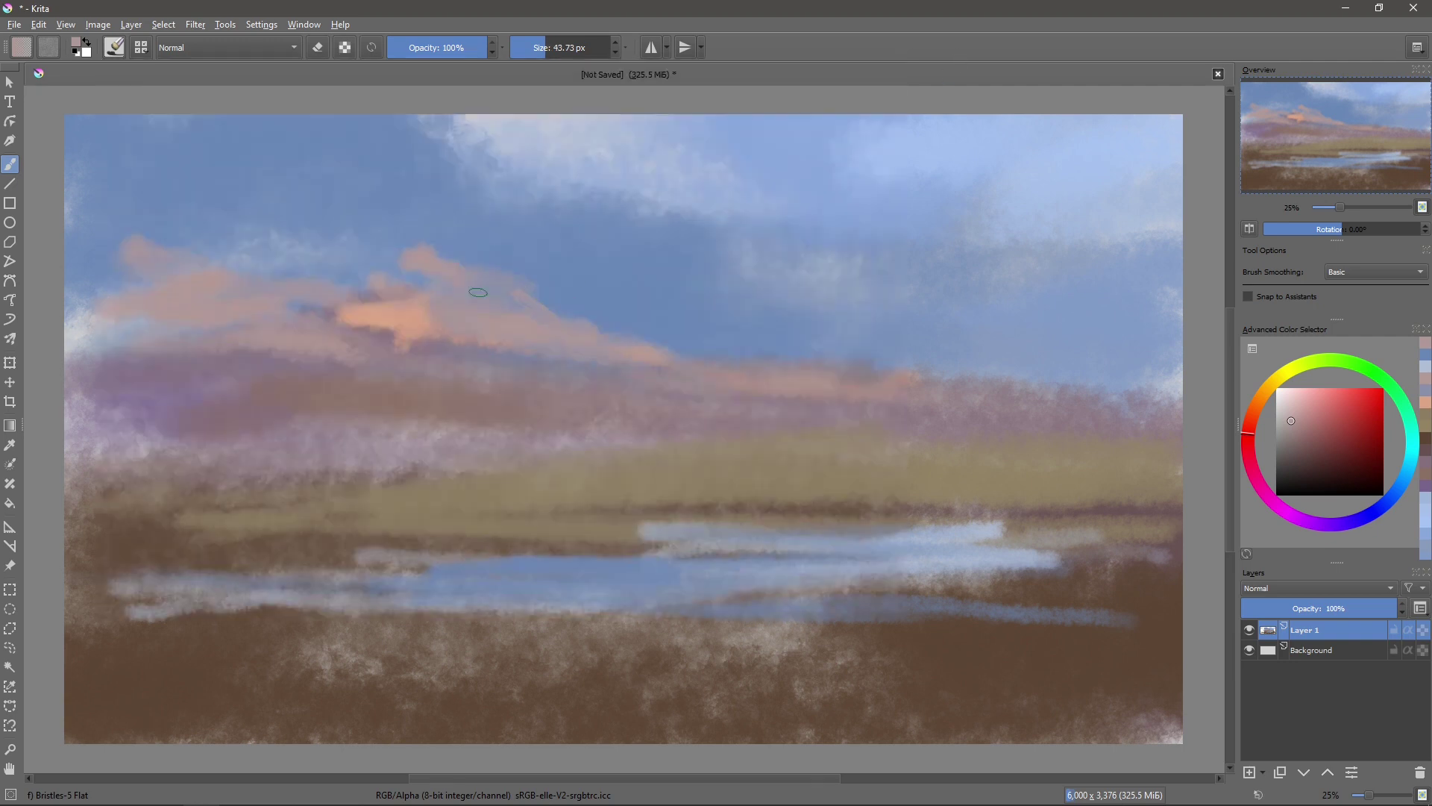
# - Extend the top of the cloud with pink and mauve-pink strokes
pyautogui.keyDown('ctrl'); pyautogui.click(431, 251); pyautogui.keyUp('ctrl')
pyautogui.moveTo(431, 250); pyautogui.dragTo(698, 374)
pyautogui.keyDown('ctrl'); pyautogui.click(520, 307); pyautogui.keyUp('ctrl')
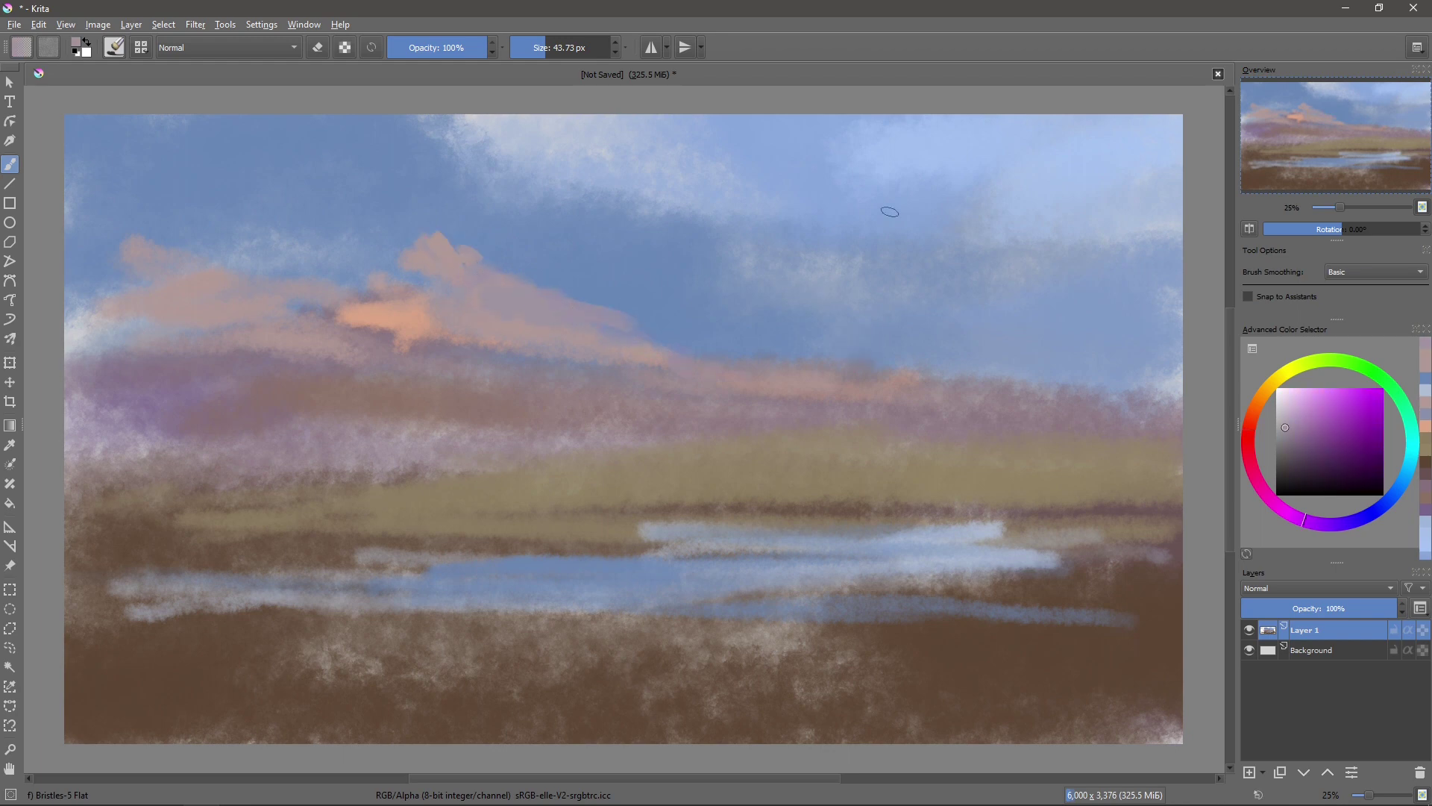
# - Paint a grey-blue mountain ridge along the right horizon
pyautogui.keyDown('ctrl'); pyautogui.click(890, 212); pyautogui.keyUp('ctrl')
pyautogui.moveTo(742, 351); pyautogui.dragTo(963, 349)
pyautogui.moveTo(877, 358)
pyautogui.mouseDown()
pyautogui.moveTo(1177, 372)
pyautogui.moveTo(887, 376)
pyautogui.mouseUp()
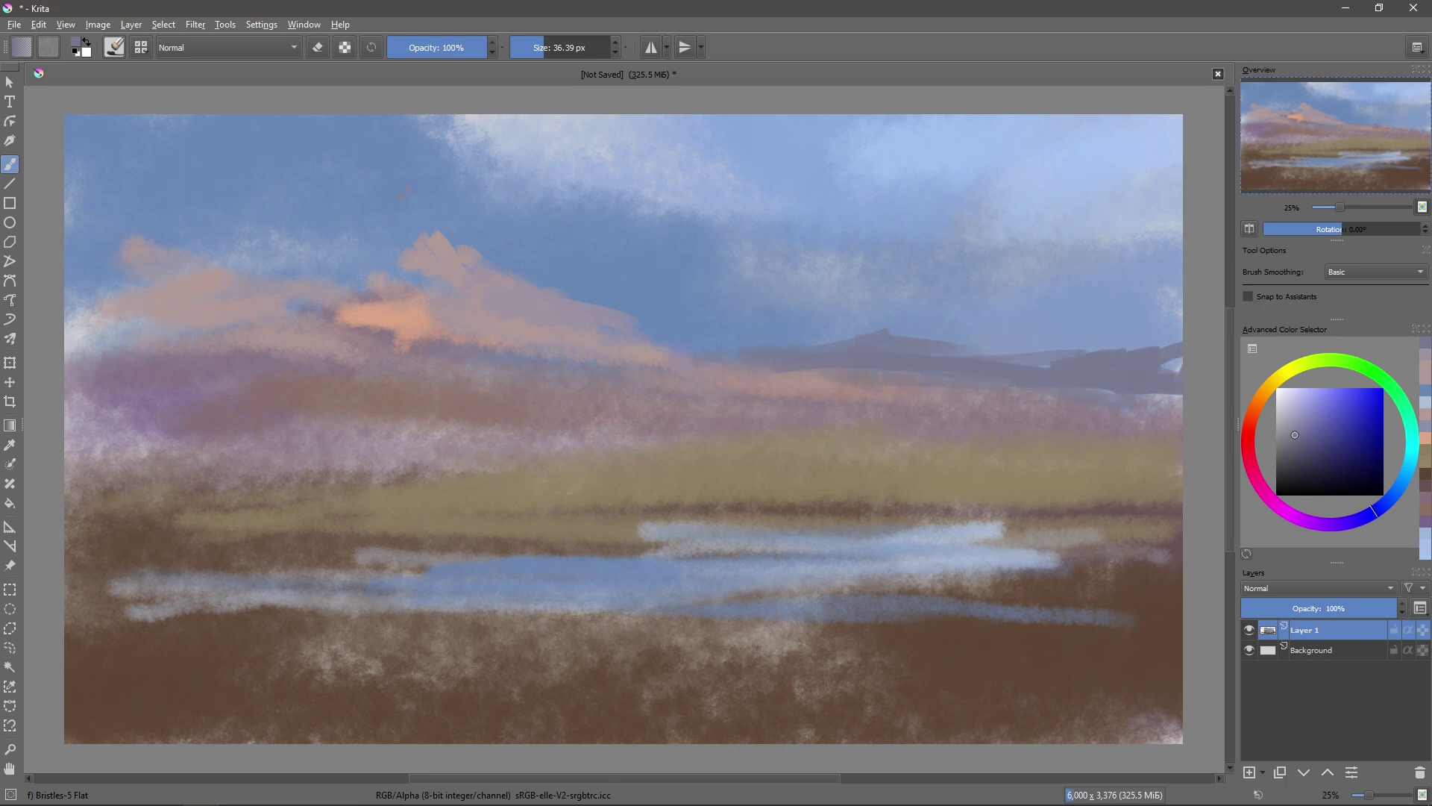
# - Add orange cloud strokes, then greyish purple over the cloud band with a smaller brush
pyautogui.keyDown('ctrl'); pyautogui.click(469, 285); pyautogui.keyUp('ctrl')
pyautogui.moveTo(451, 261)
pyautogui.mouseDown()
pyautogui.moveTo(436, 235)
pyautogui.moveTo(458, 261)
pyautogui.moveTo(358, 228)
pyautogui.moveTo(382, 268)
pyautogui.moveTo(246, 202)
pyautogui.moveTo(298, 239)
pyautogui.mouseUp()
pyautogui.press('[')
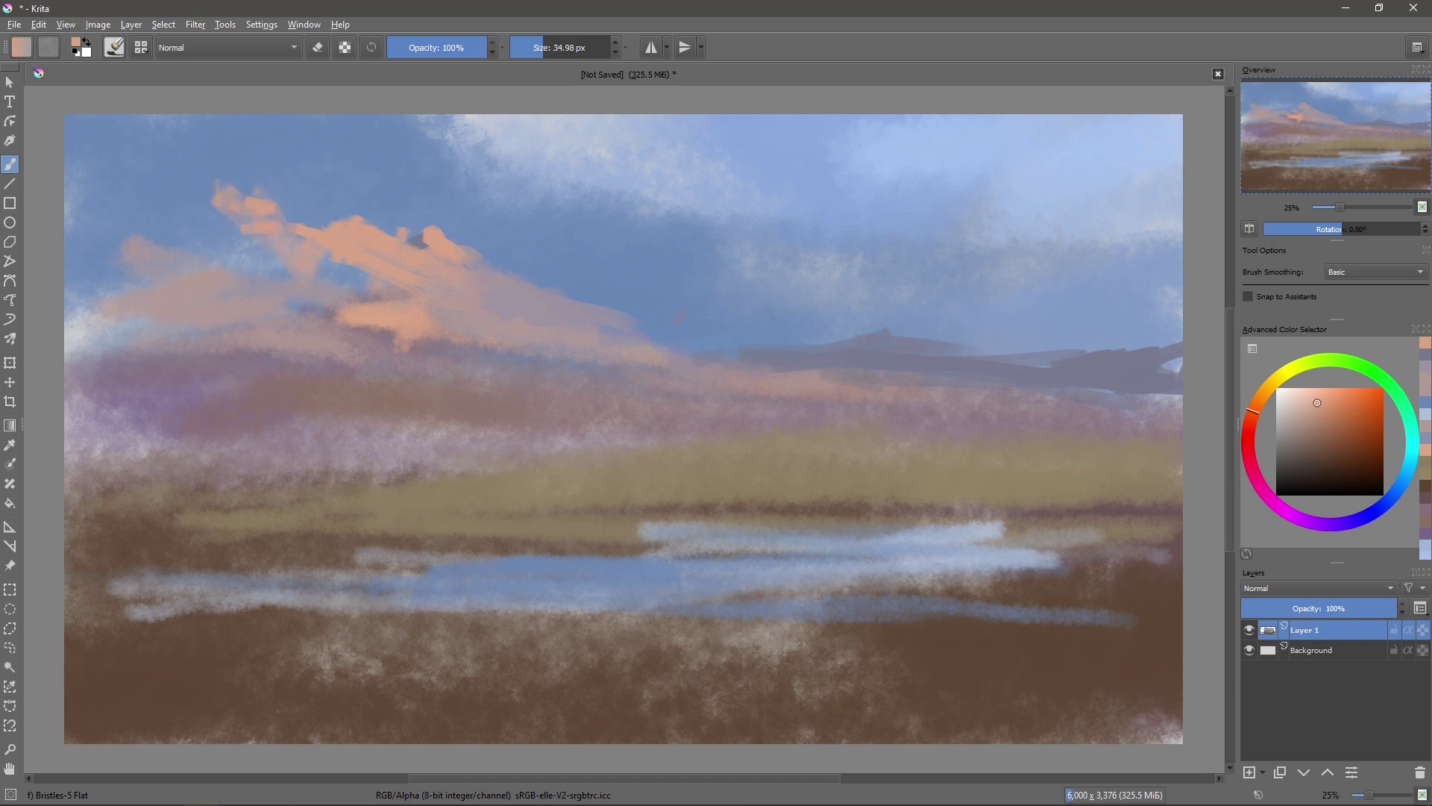
pyautogui.press('[')
pyautogui.keyDown('ctrl'); pyautogui.click(1152, 422); pyautogui.keyUp('ctrl')
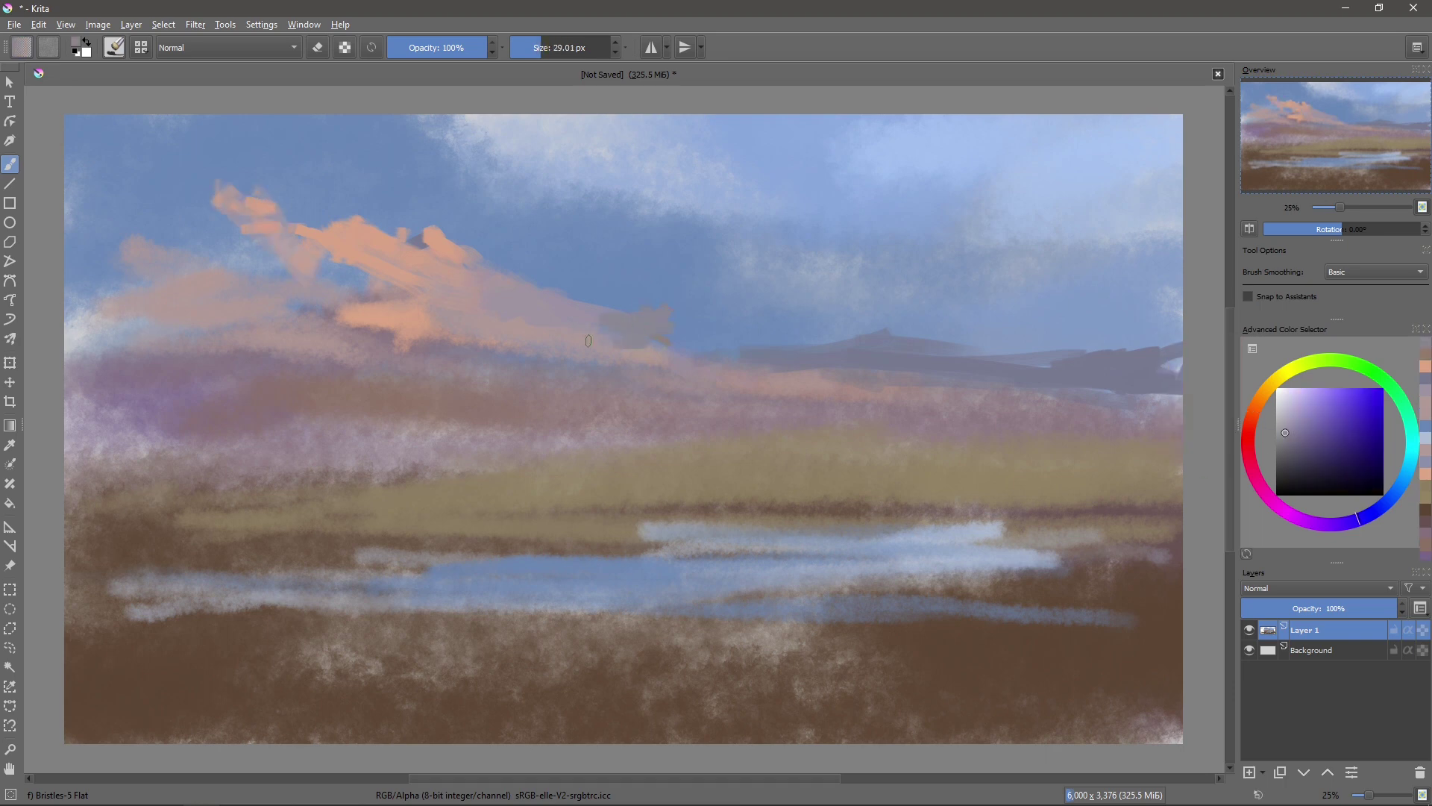
pyautogui.moveTo(588, 340)
pyautogui.mouseDown()
pyautogui.moveTo(649, 356)
pyautogui.moveTo(507, 321)
pyautogui.moveTo(593, 328)
pyautogui.mouseUp()
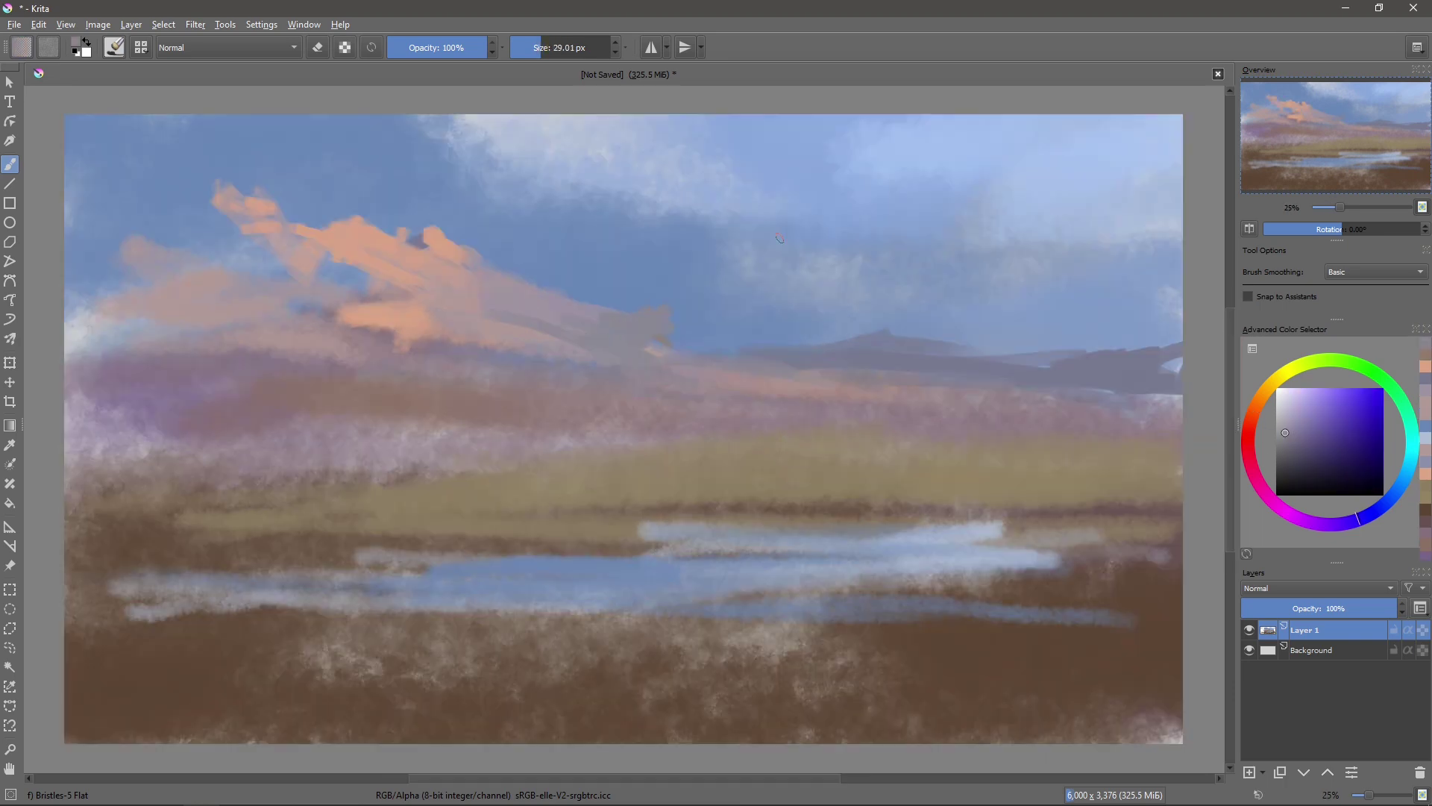
# - Add dark and pinkish lines along the hills, then a dark blue cloud
pyautogui.click(1259, 399)
pyautogui.click(1298, 448)
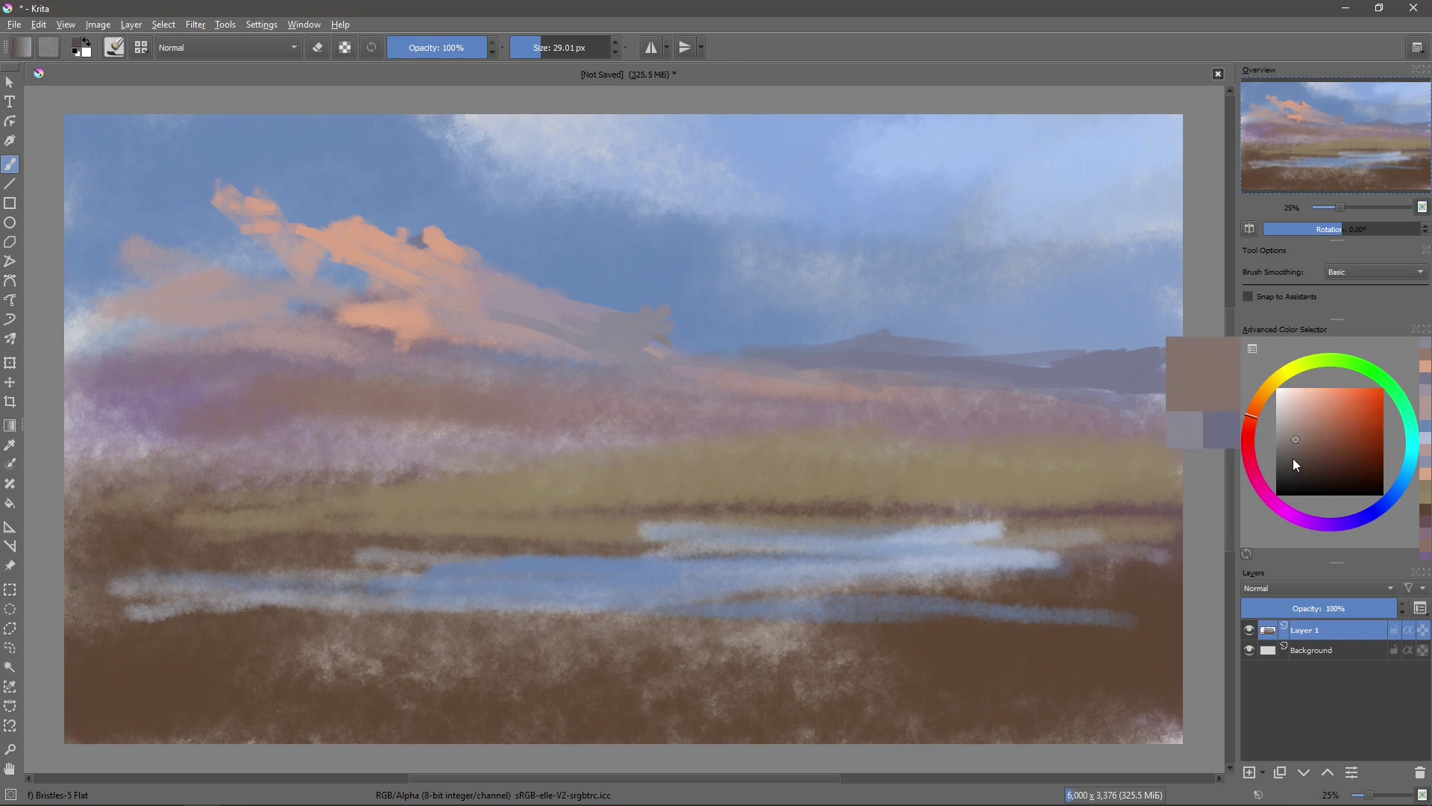
pyautogui.moveTo(970, 384)
pyautogui.mouseDown()
pyautogui.moveTo(923, 371)
pyautogui.moveTo(1094, 385)
pyautogui.mouseUp()
pyautogui.keyDown('ctrl'); pyautogui.click(923, 371); pyautogui.keyUp('ctrl')
pyautogui.keyDown('ctrl'); pyautogui.click(797, 376); pyautogui.keyUp('ctrl')
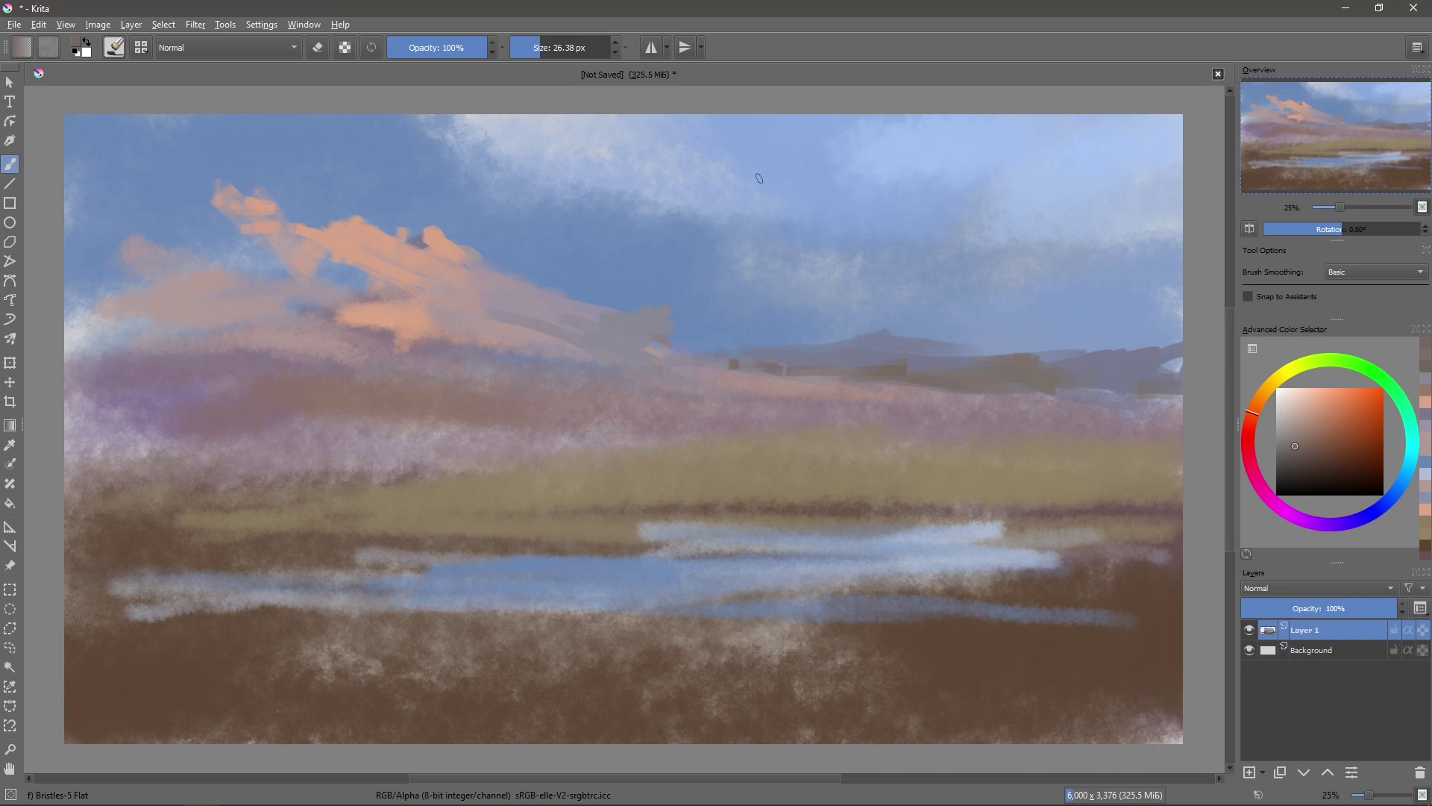
pyautogui.keyDown('ctrl'); pyautogui.click(824, 430); pyautogui.keyUp('ctrl')
pyautogui.moveTo(984, 399); pyautogui.dragTo(1128, 401)
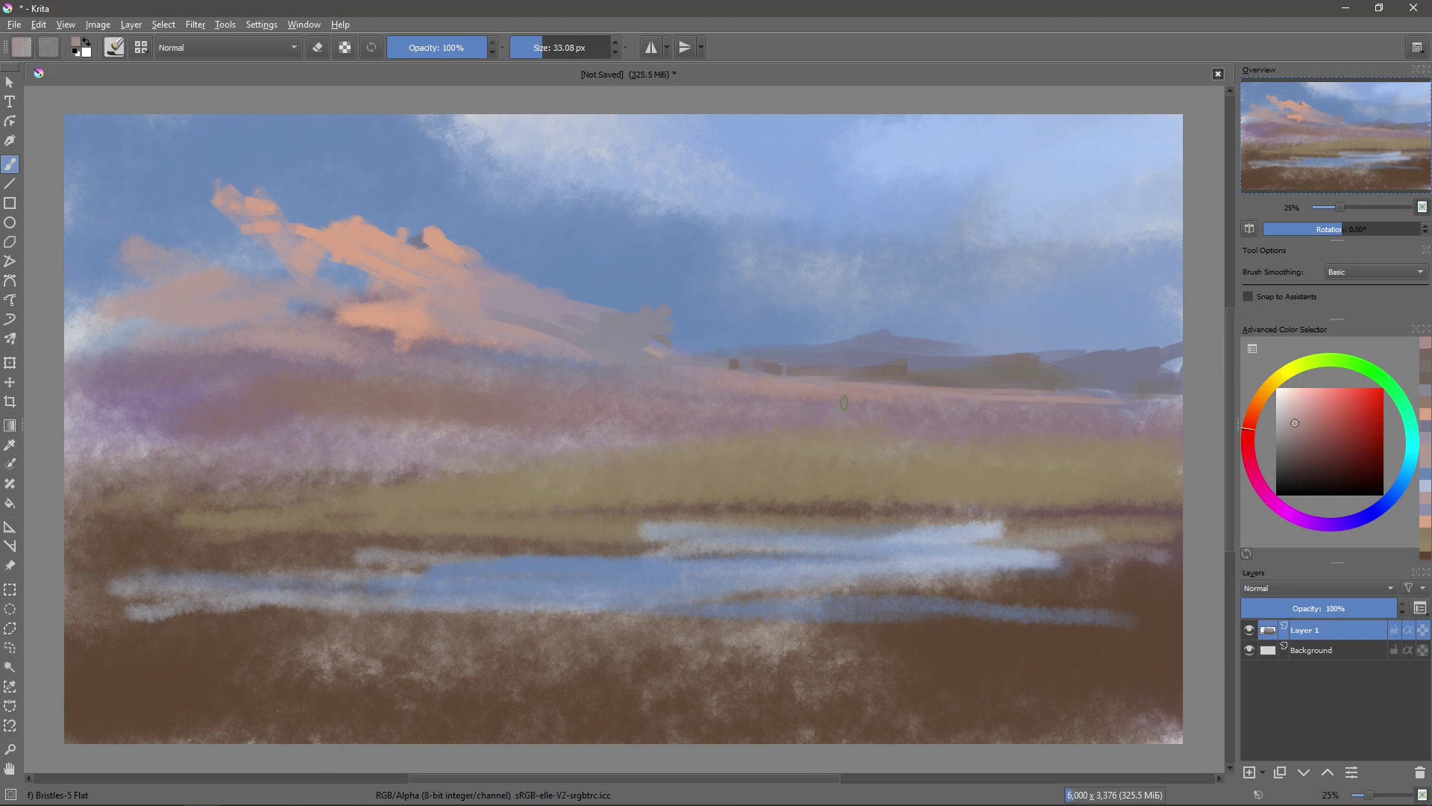
pyautogui.moveTo(844, 403); pyautogui.dragTo(1145, 403)
pyautogui.keyDown('ctrl'); pyautogui.click(1149, 380); pyautogui.keyUp('ctrl')
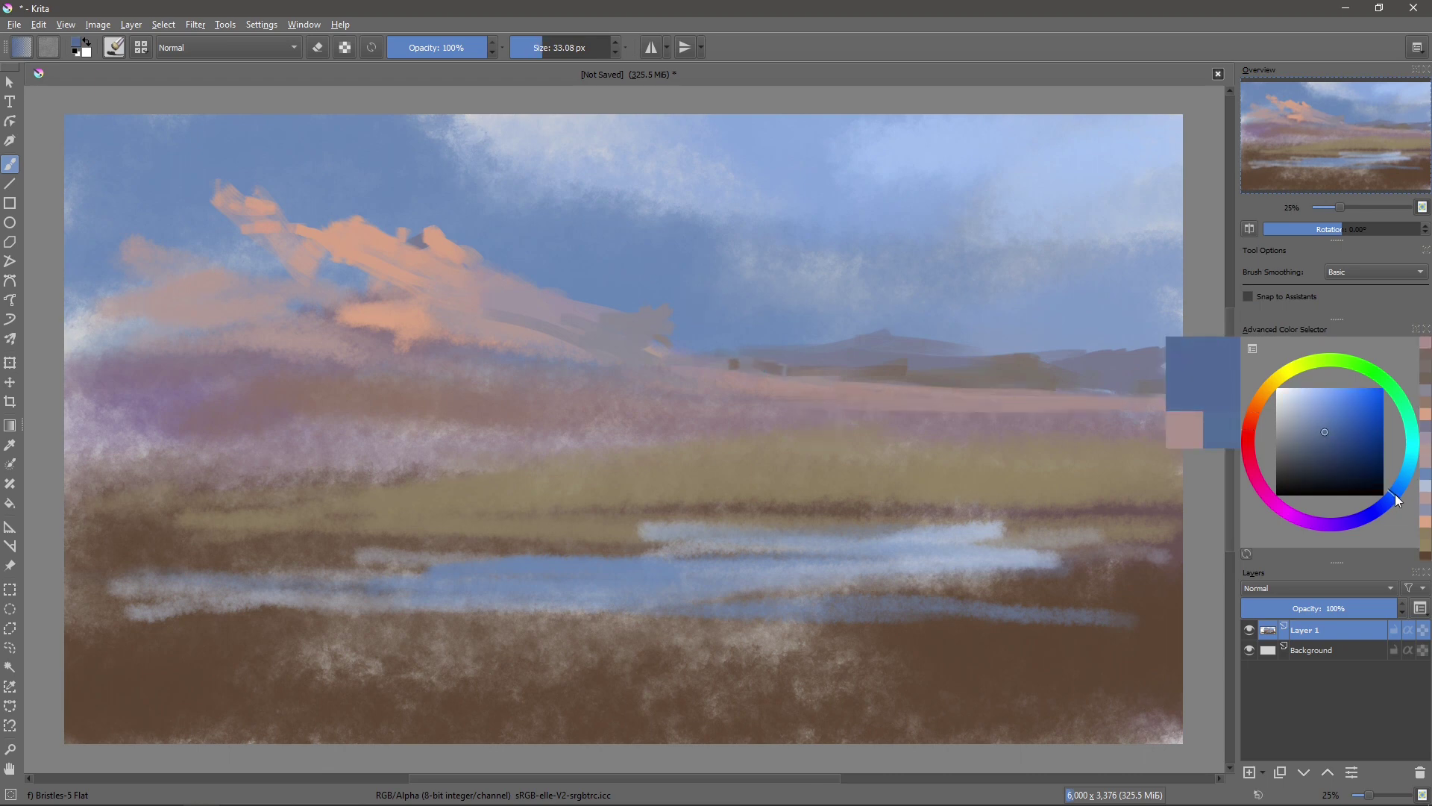
pyautogui.moveTo(526, 254)
pyautogui.mouseDown()
pyautogui.moveTo(599, 281)
pyautogui.moveTo(481, 253)
pyautogui.moveTo(761, 276)
pyautogui.mouseUp()
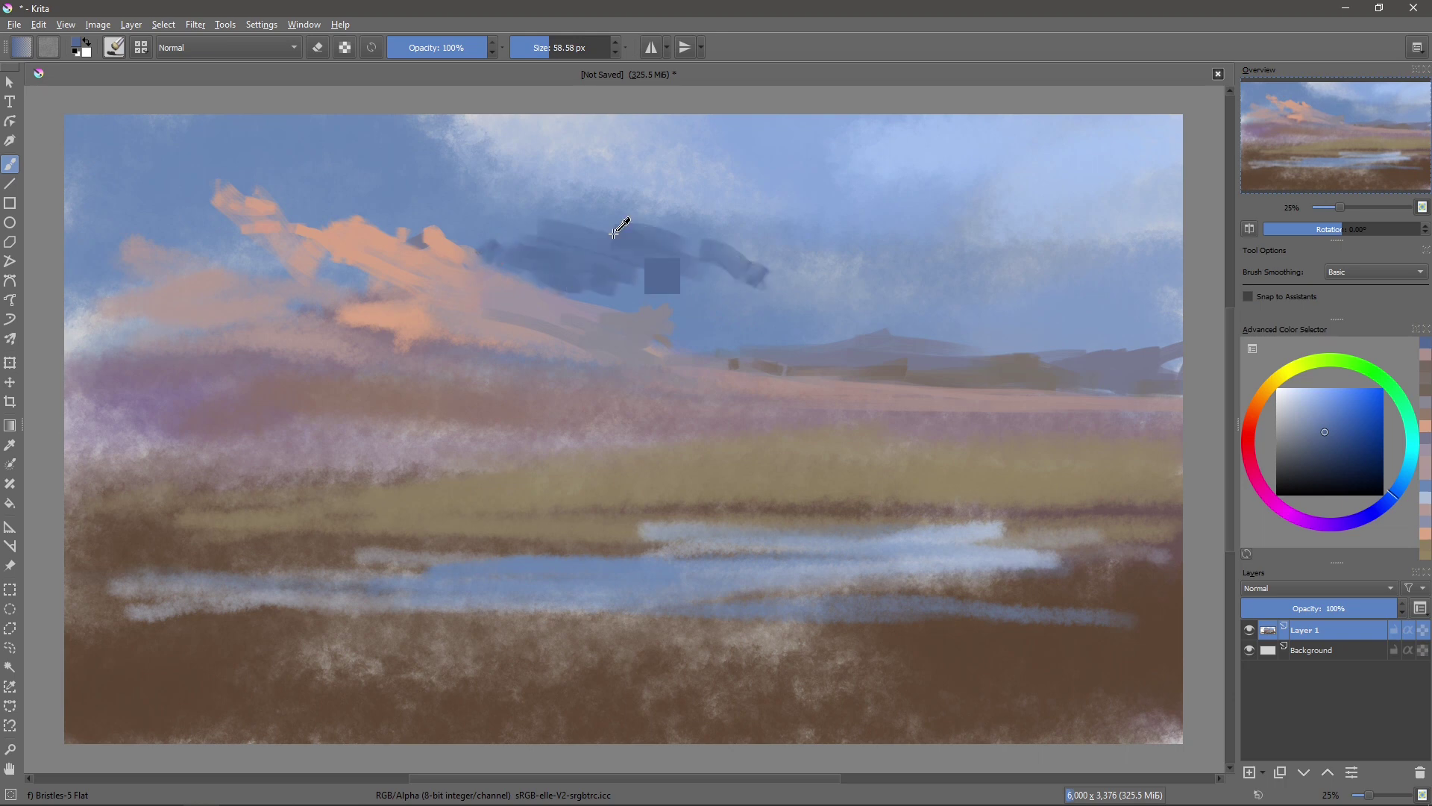
# - Build up the dark cloud mass with lavender and grey-blue strokes
pyautogui.moveTo(604, 224)
pyautogui.mouseDown()
pyautogui.moveTo(634, 208)
pyautogui.moveTo(698, 217)
pyautogui.moveTo(709, 200)
pyautogui.moveTo(619, 190)
pyautogui.moveTo(709, 239)
pyautogui.moveTo(835, 257)
pyautogui.mouseUp()
pyautogui.click(1303, 400)
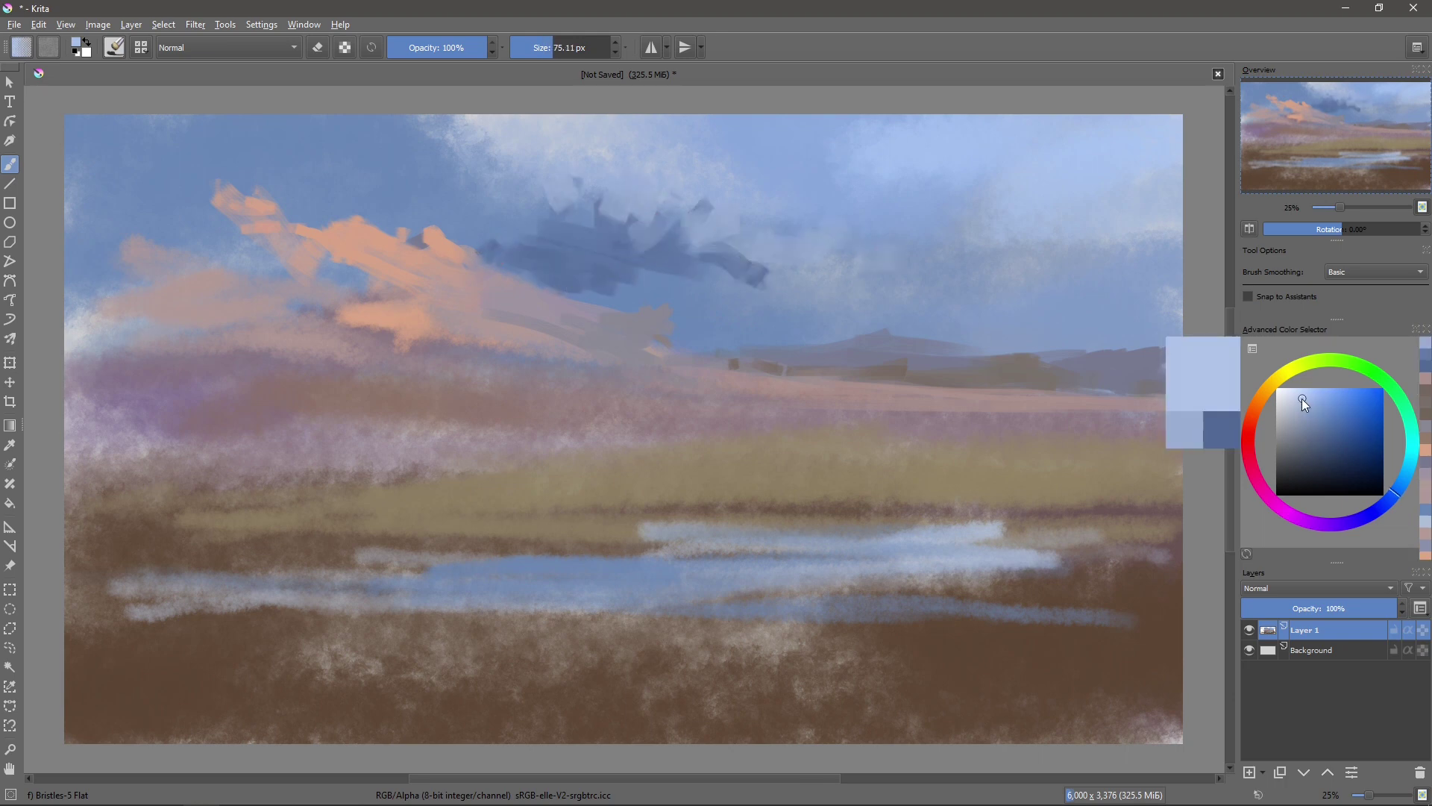
pyautogui.click(1378, 507)
pyautogui.moveTo(738, 166)
pyautogui.mouseDown()
pyautogui.moveTo(761, 216)
pyautogui.moveTo(842, 261)
pyautogui.mouseUp()
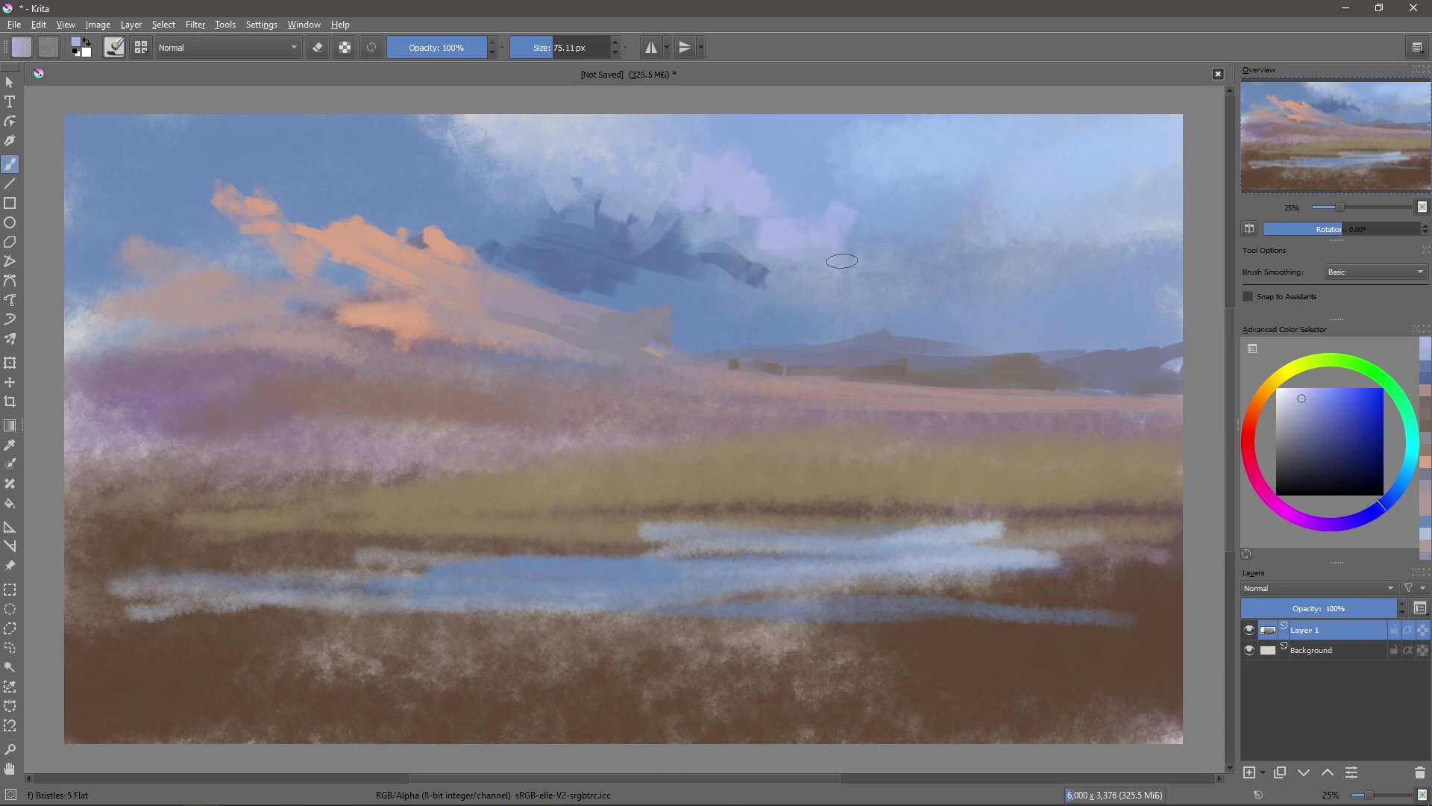
pyautogui.press('[')
pyautogui.keyDown('ctrl'); pyautogui.click(736, 223); pyautogui.keyUp('ctrl')
pyautogui.moveTo(933, 209); pyautogui.dragTo(985, 245)
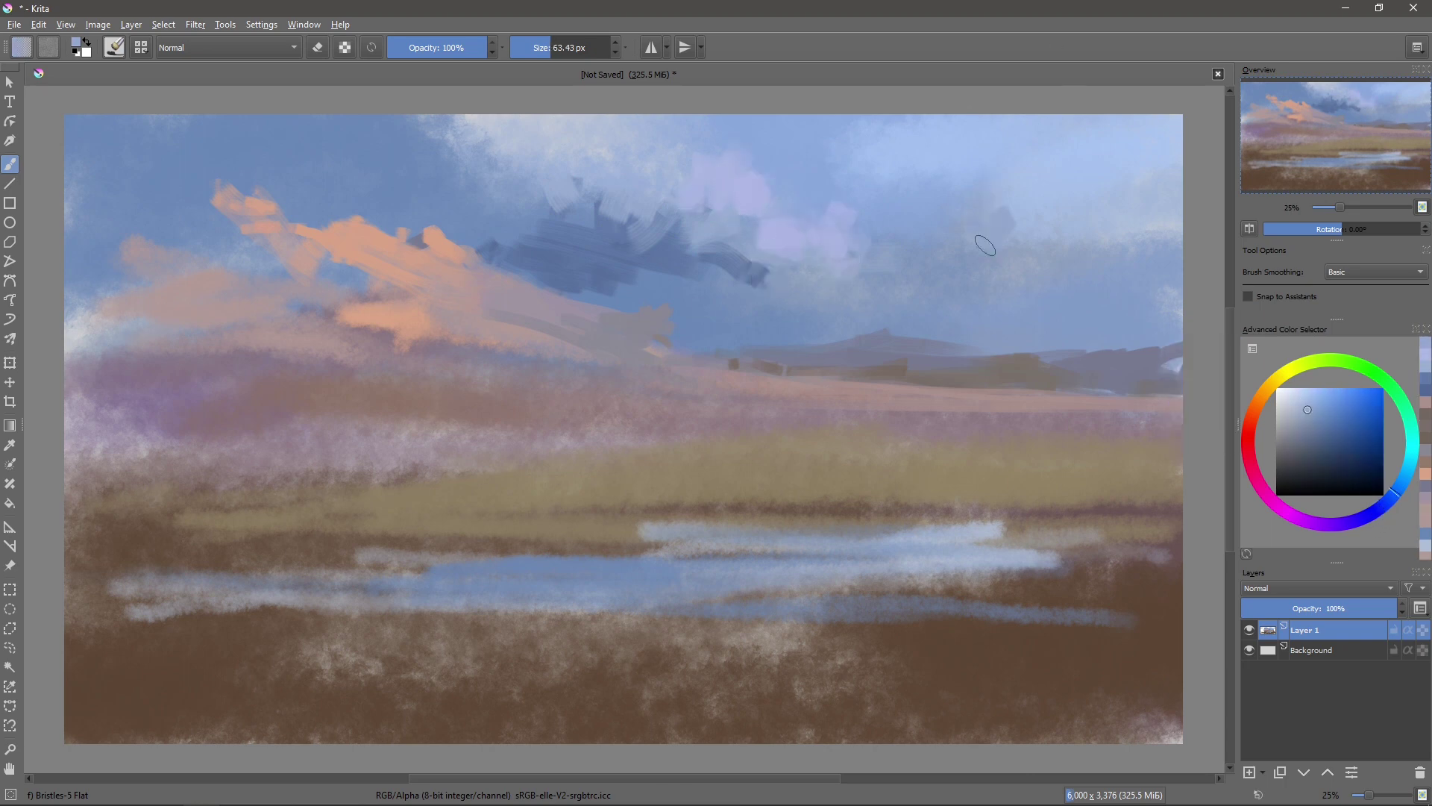
# - Paint dark blue around the cloud and diagonal strokes in the left sky
pyautogui.keyDown('ctrl'); pyautogui.click(609, 250); pyautogui.keyUp('ctrl')
pyautogui.moveTo(645, 279)
pyautogui.mouseDown()
pyautogui.moveTo(589, 309)
pyautogui.moveTo(689, 276)
pyautogui.mouseUp()
pyautogui.moveTo(552, 220); pyautogui.dragTo(458, 173)
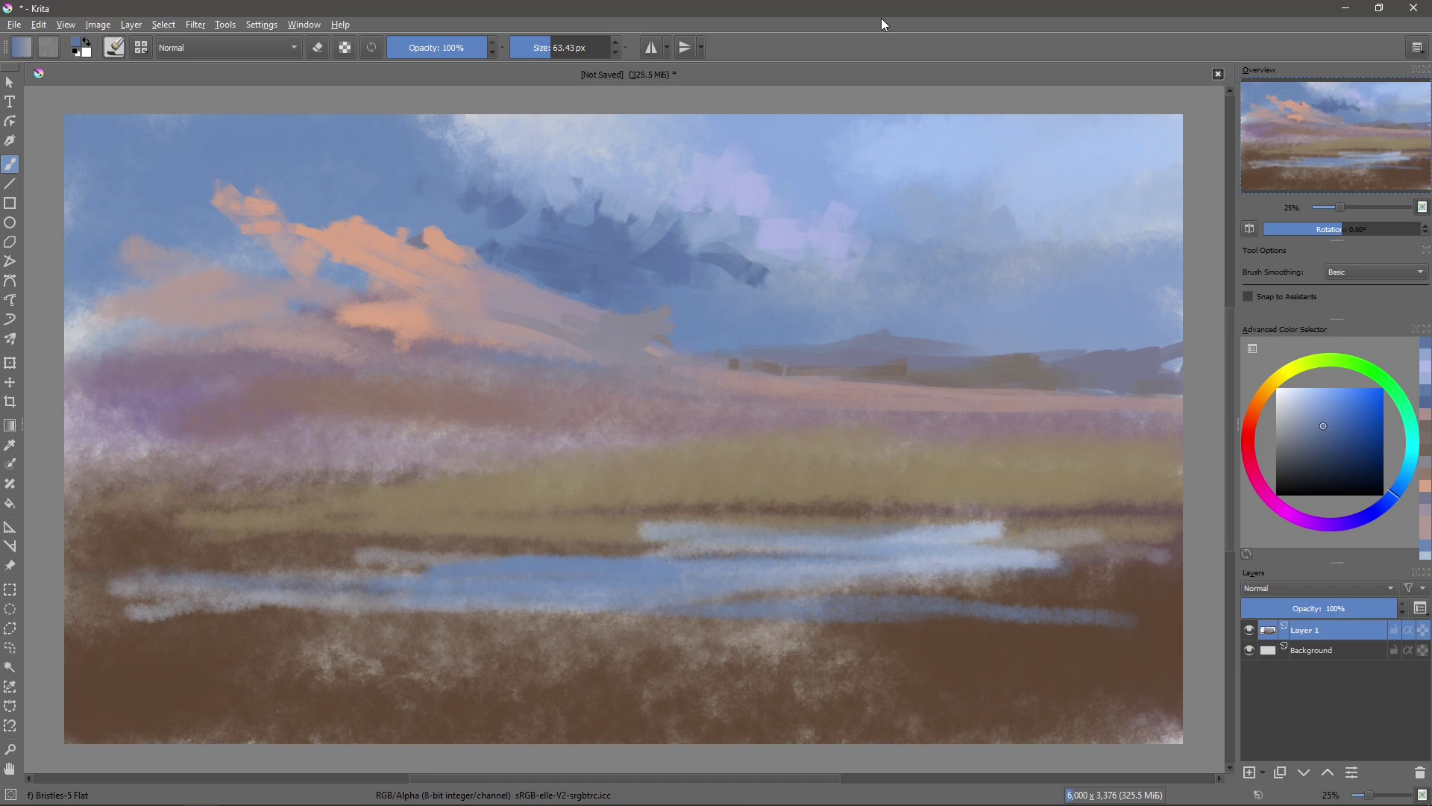
pyautogui.keyDown('ctrl'); pyautogui.click(602, 193); pyautogui.keyUp('ctrl')
pyautogui.moveTo(571, 205); pyautogui.dragTo(533, 190)
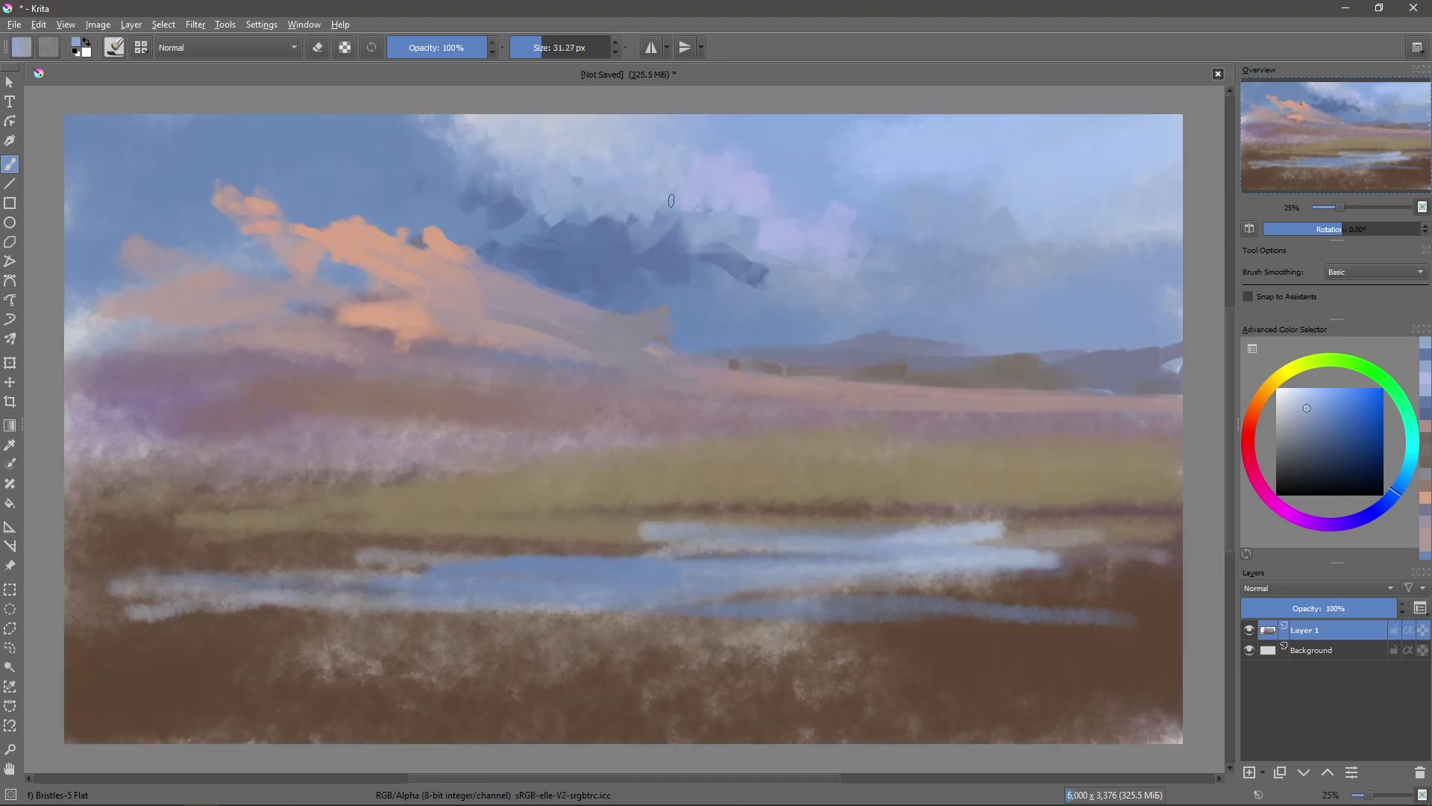
pyautogui.moveTo(395, 168)
pyautogui.mouseDown()
pyautogui.moveTo(377, 224)
pyautogui.moveTo(336, 220)
pyautogui.mouseUp()
pyautogui.moveTo(436, 188); pyautogui.dragTo(407, 229)
pyautogui.moveTo(332, 148); pyautogui.dragTo(295, 210)
# - Add darker and light peach highlights along the lit ridge
pyautogui.keyDown('ctrl'); pyautogui.click(413, 315); pyautogui.keyUp('ctrl')
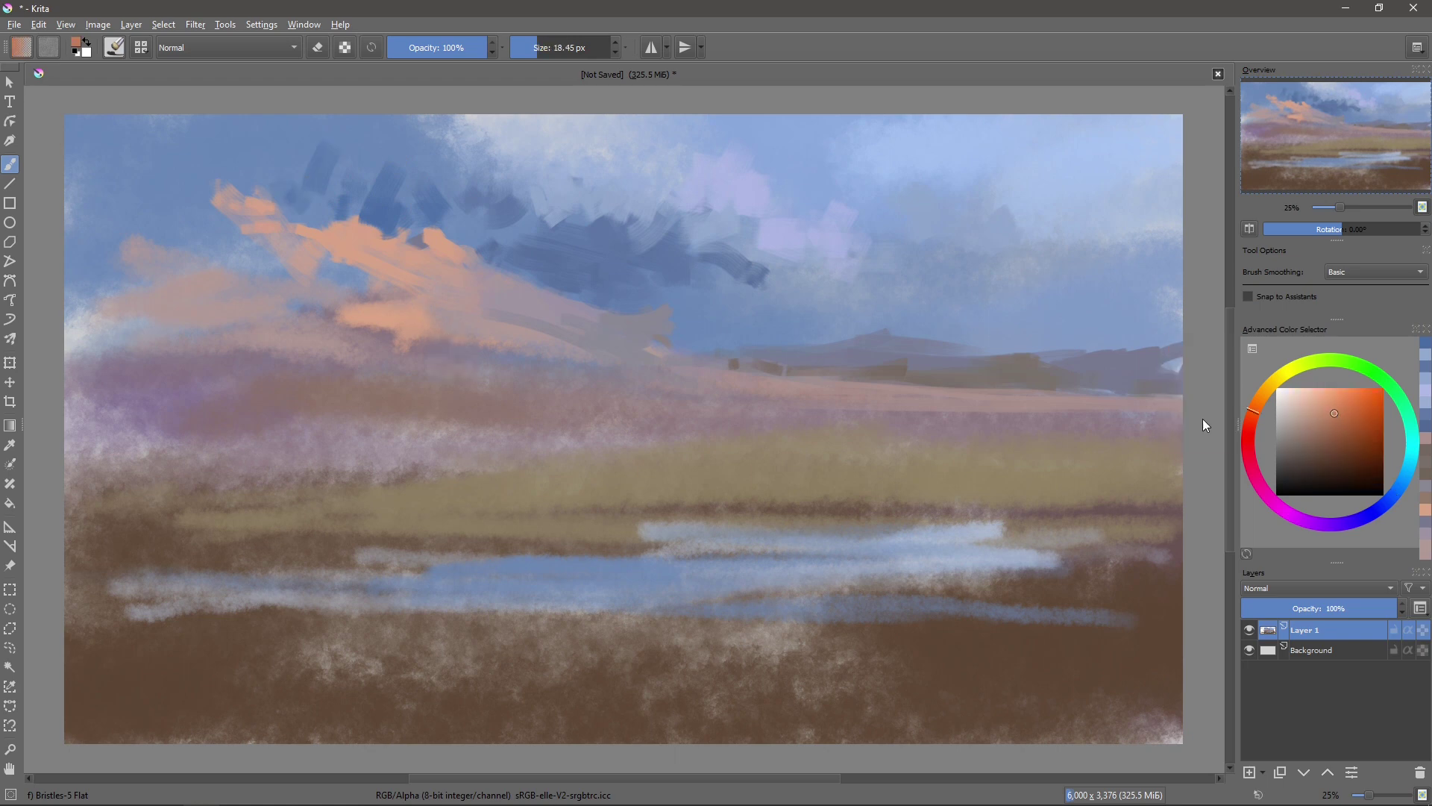
pyautogui.moveTo(438, 322); pyautogui.dragTo(401, 311)
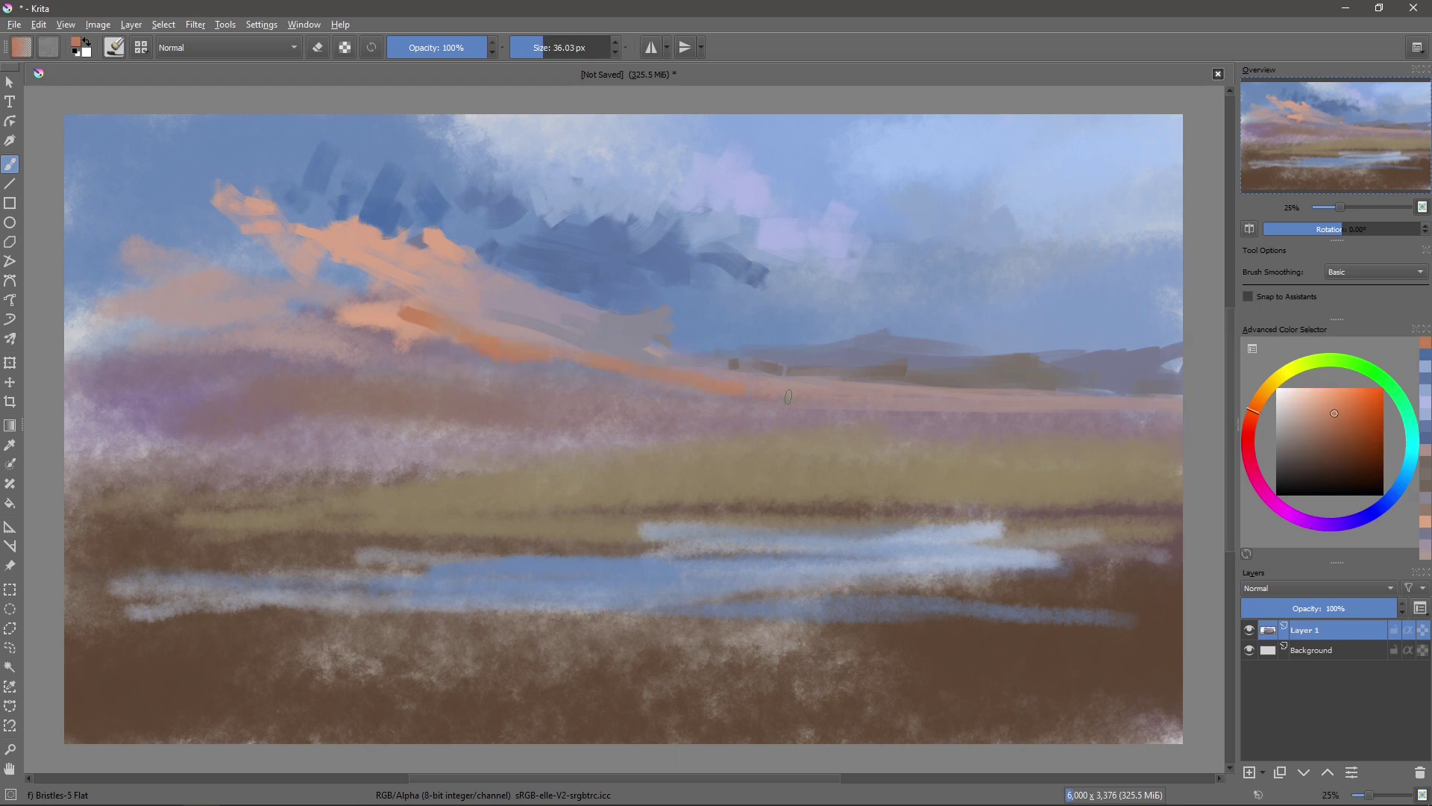
pyautogui.keyDown('ctrl'); pyautogui.click(396, 308); pyautogui.keyUp('ctrl')
pyautogui.keyDown('ctrl'); pyautogui.click(388, 310); pyautogui.keyUp('ctrl')
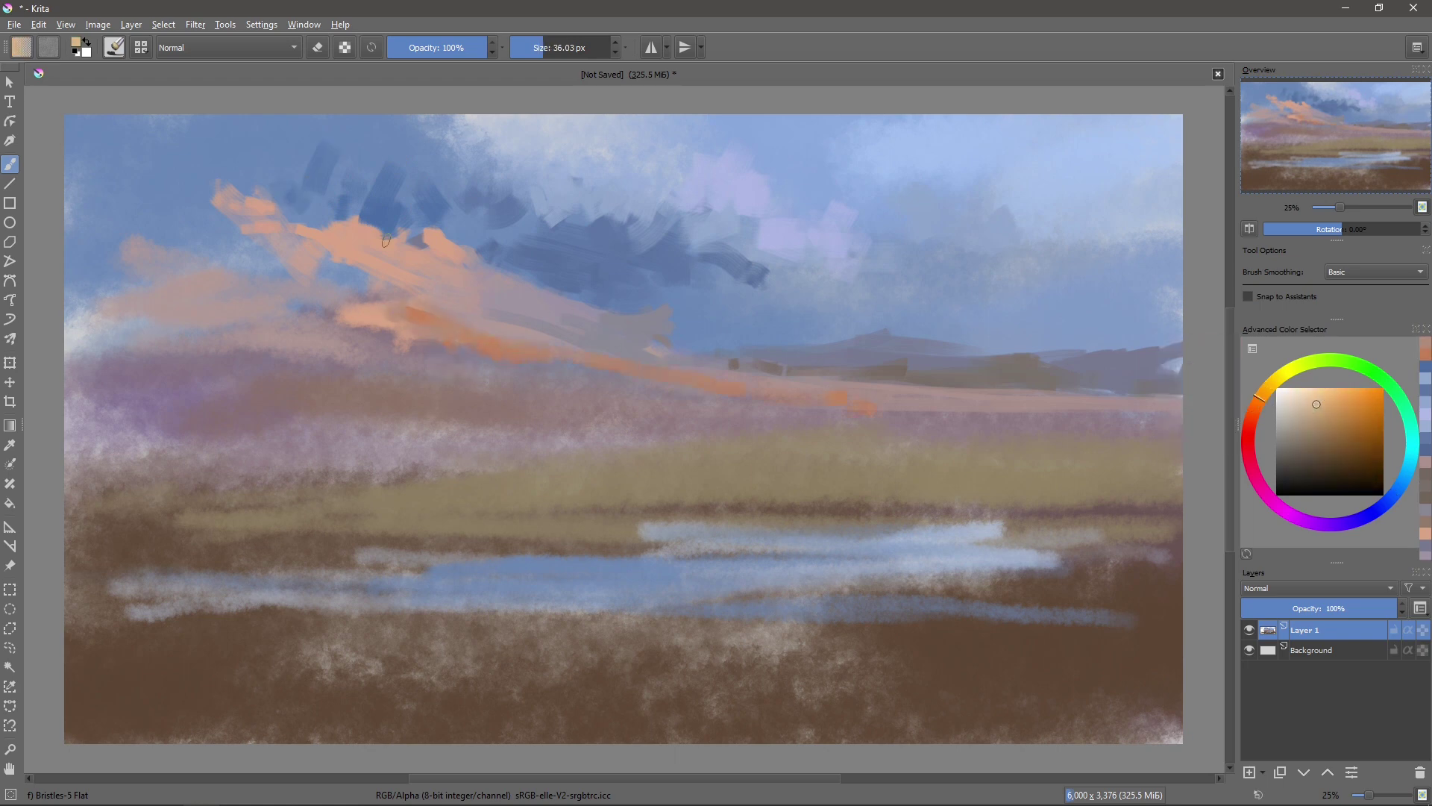
pyautogui.moveTo(352, 291); pyautogui.dragTo(470, 354)
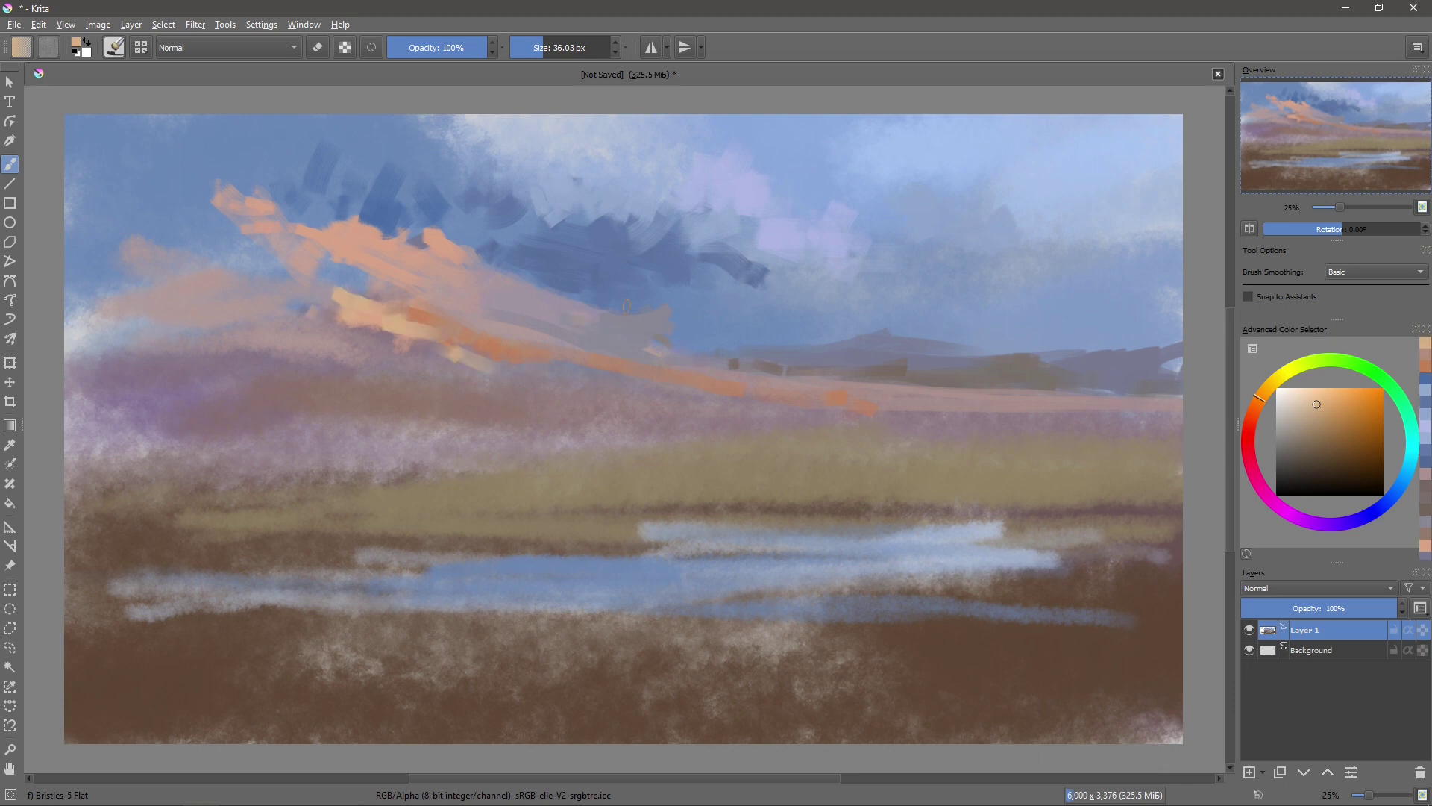
# - Paint lavender-grey strokes over the distant mountain range
pyautogui.keyDown('ctrl'); pyautogui.click(739, 357); pyautogui.keyUp('ctrl')
pyautogui.click(1291, 420)
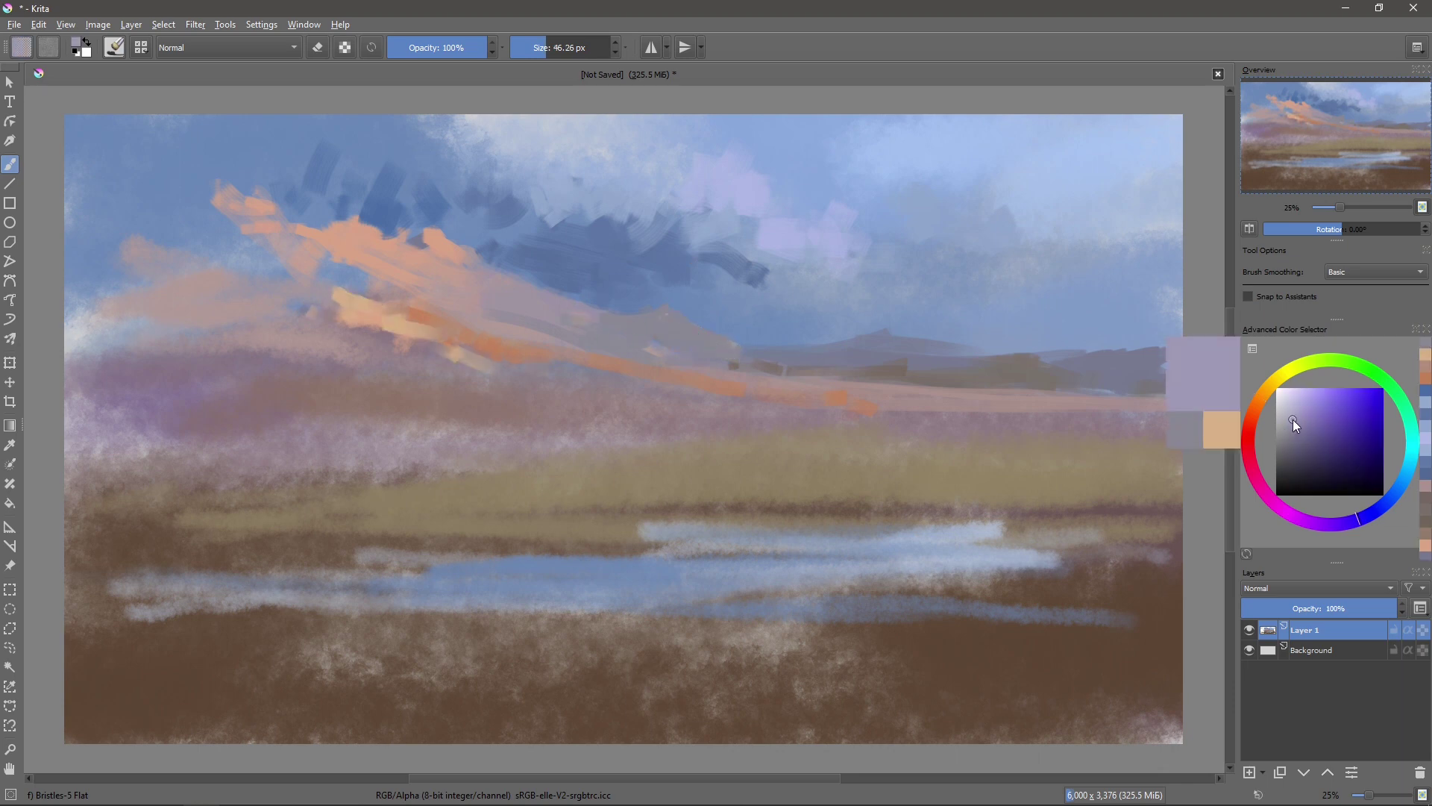
pyautogui.moveTo(671, 332); pyautogui.dragTo(806, 366)
pyautogui.keyDown('ctrl'); pyautogui.click(733, 358); pyautogui.keyUp('ctrl')
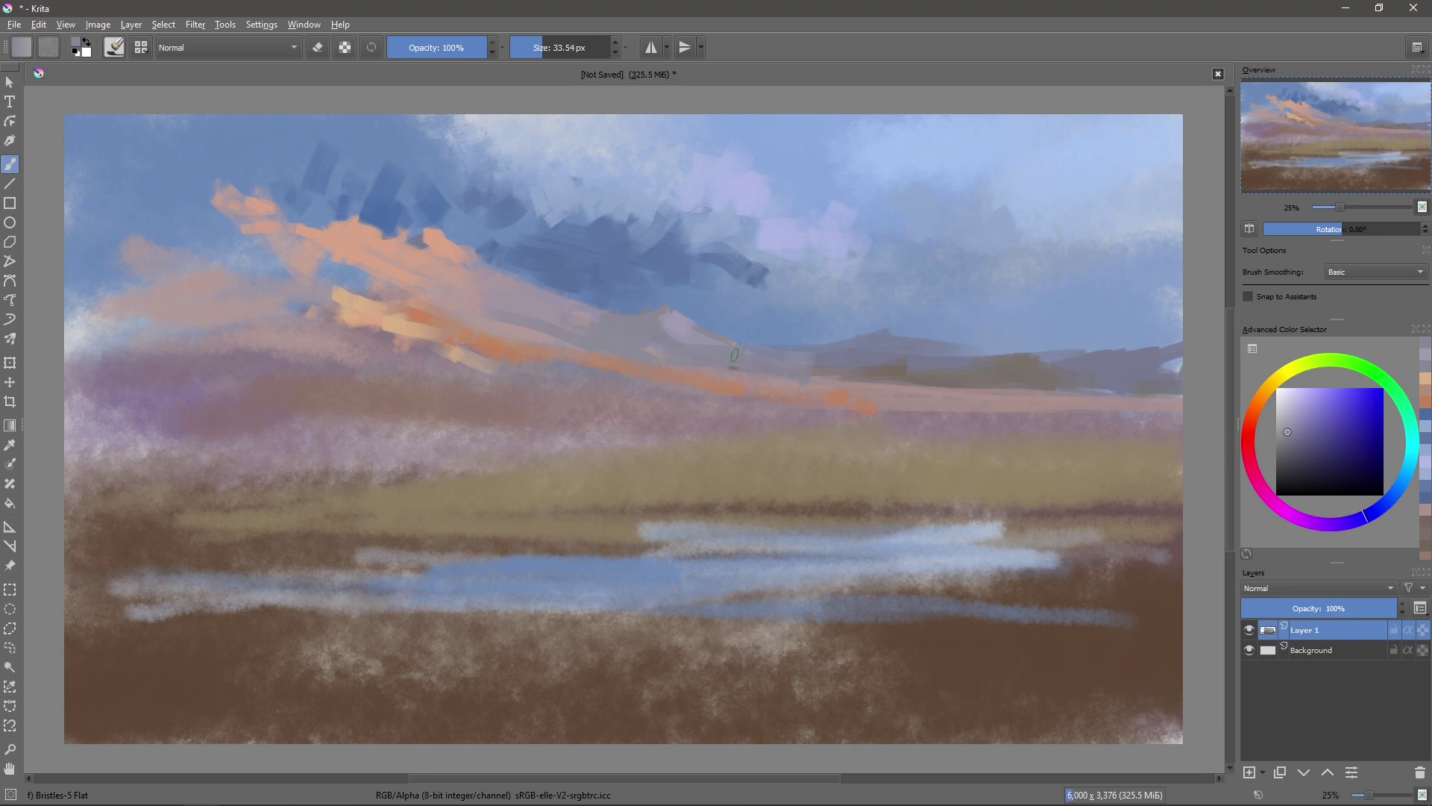
# - Paint a thin pink stroke along the horizon with a smaller brush
pyautogui.press('[')
pyautogui.keyDown('ctrl'); pyautogui.click(351, 351); pyautogui.keyUp('ctrl')
pyautogui.moveTo(351, 390); pyautogui.dragTo(768, 392)
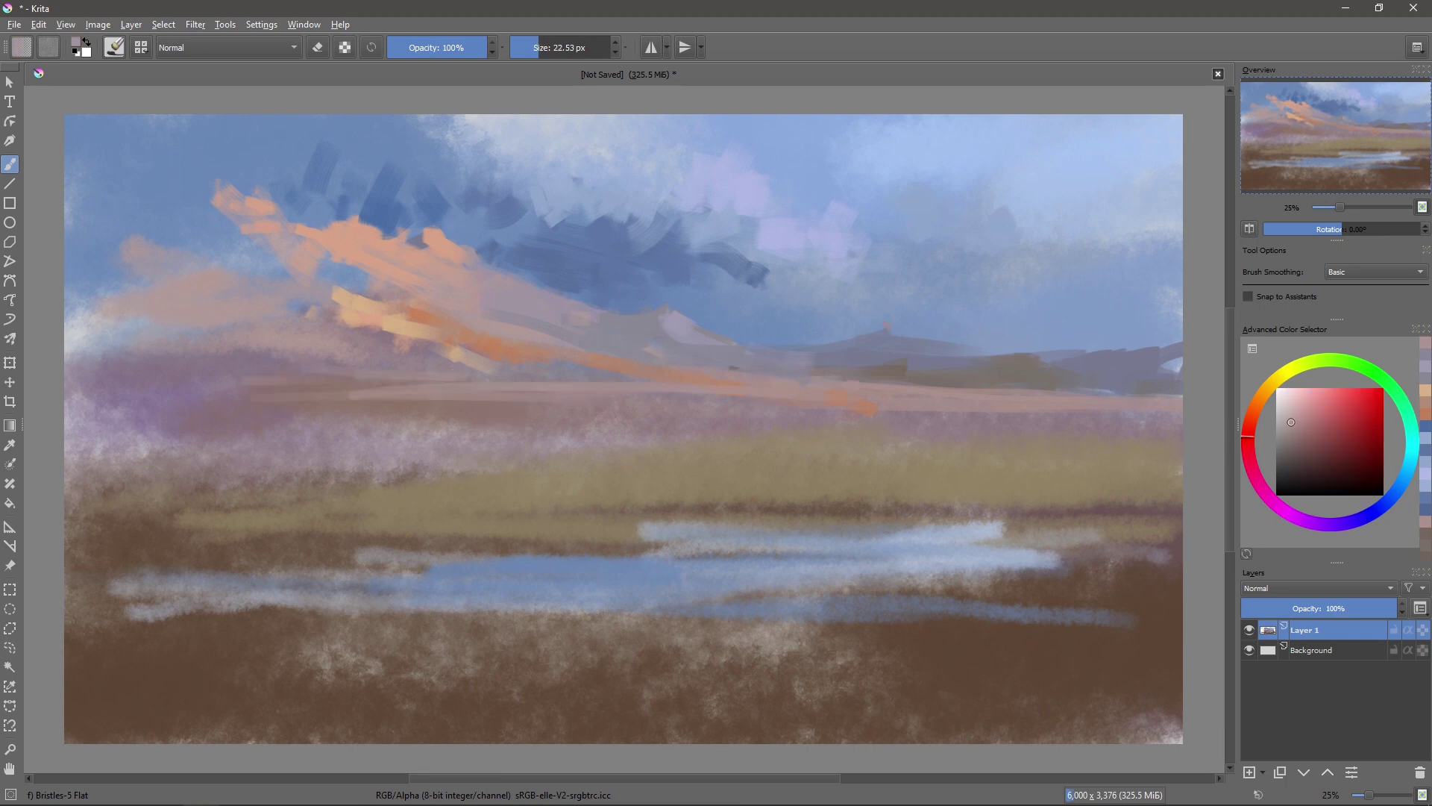
pyautogui.press('-')
pyautogui.press('+')
pyautogui.press(']')
# - Shade the upper-left peak with dark blue-grey and muted purple strokes
pyautogui.click(1319, 476)
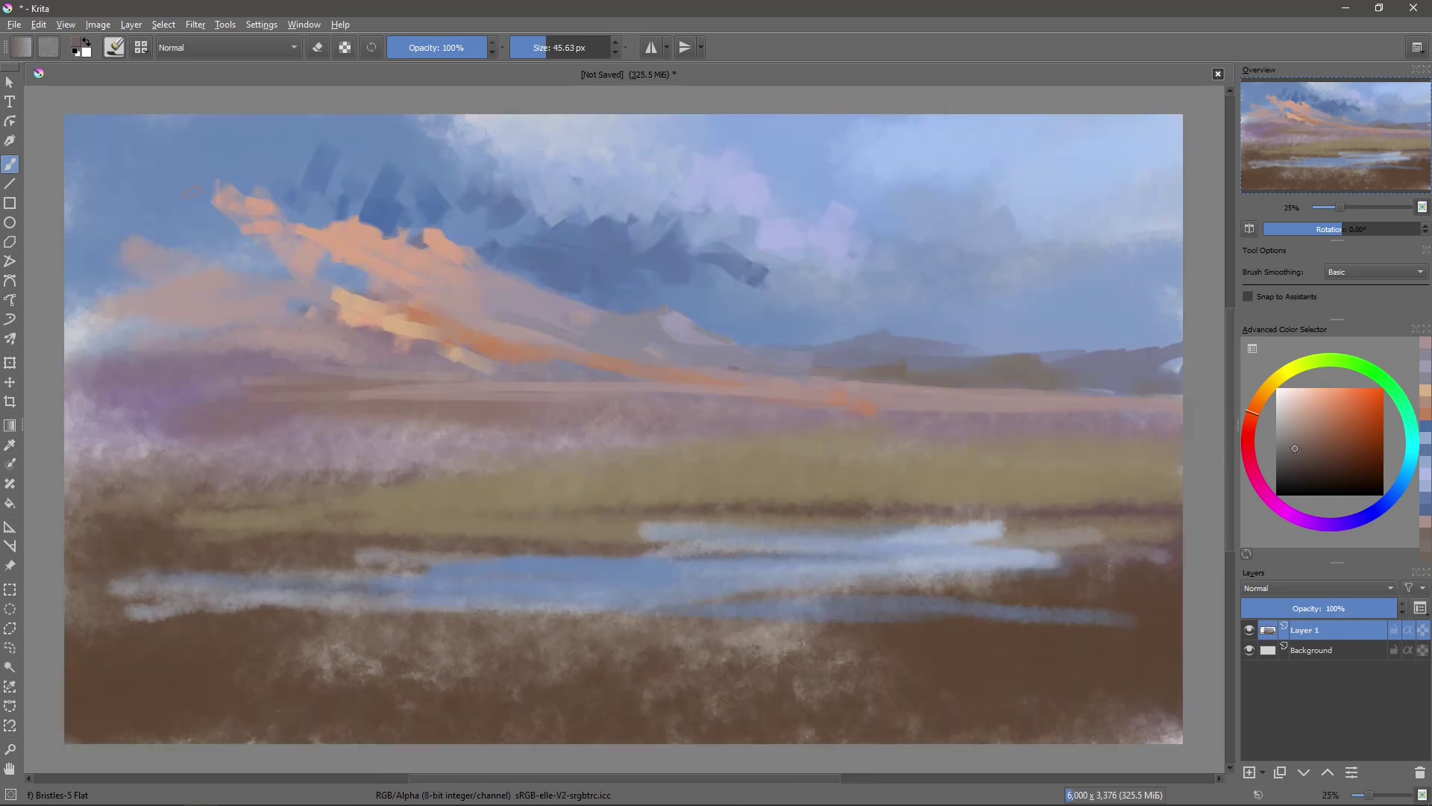
pyautogui.click(1246, 470)
pyautogui.moveTo(220, 213); pyautogui.dragTo(190, 239)
pyautogui.press(']')
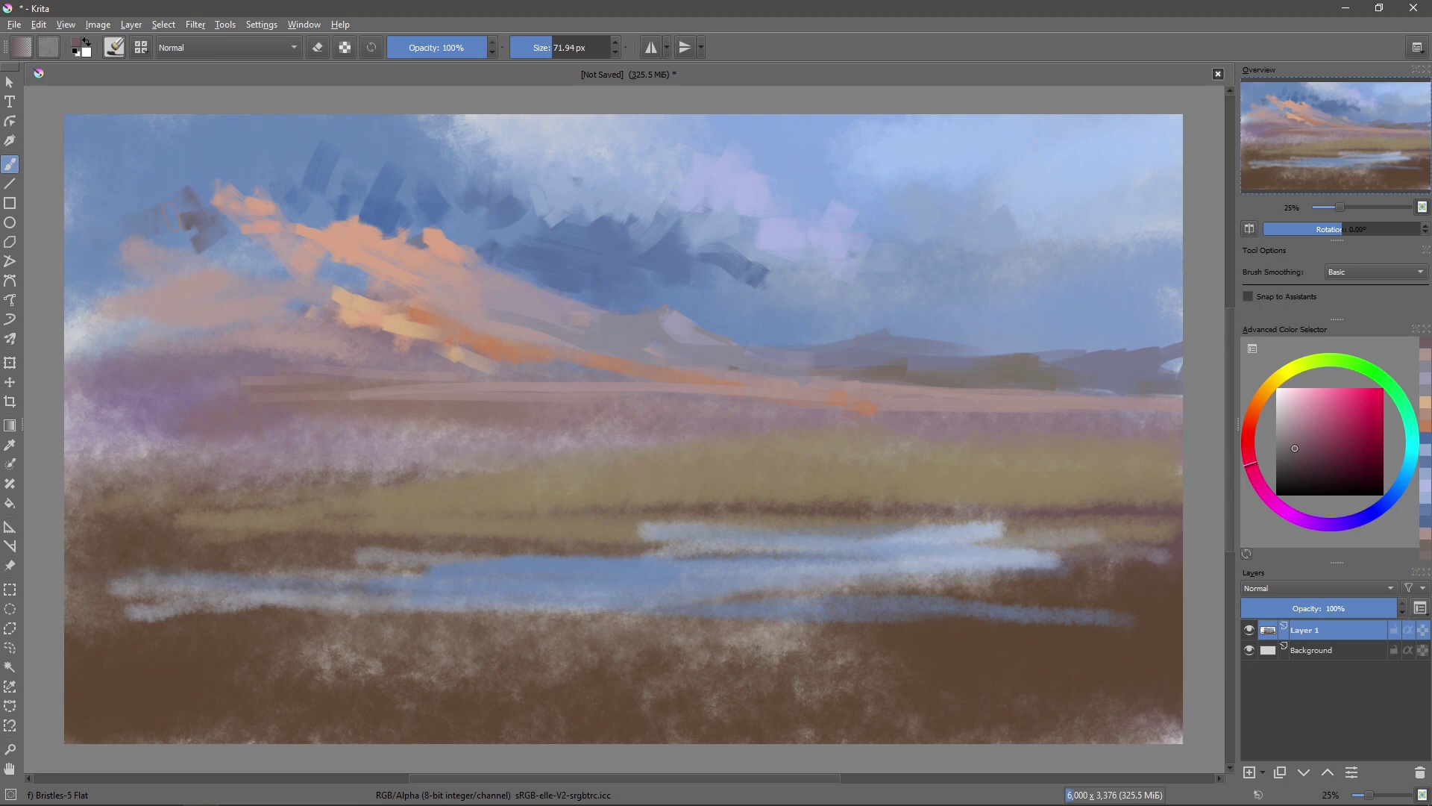
pyautogui.keyDown('ctrl'); pyautogui.click(149, 418); pyautogui.keyUp('ctrl')
pyautogui.moveTo(194, 187)
pyautogui.mouseDown()
pyautogui.moveTo(187, 246)
pyautogui.moveTo(119, 269)
pyautogui.mouseUp()
pyautogui.moveTo(422, 311); pyautogui.dragTo(428, 305)
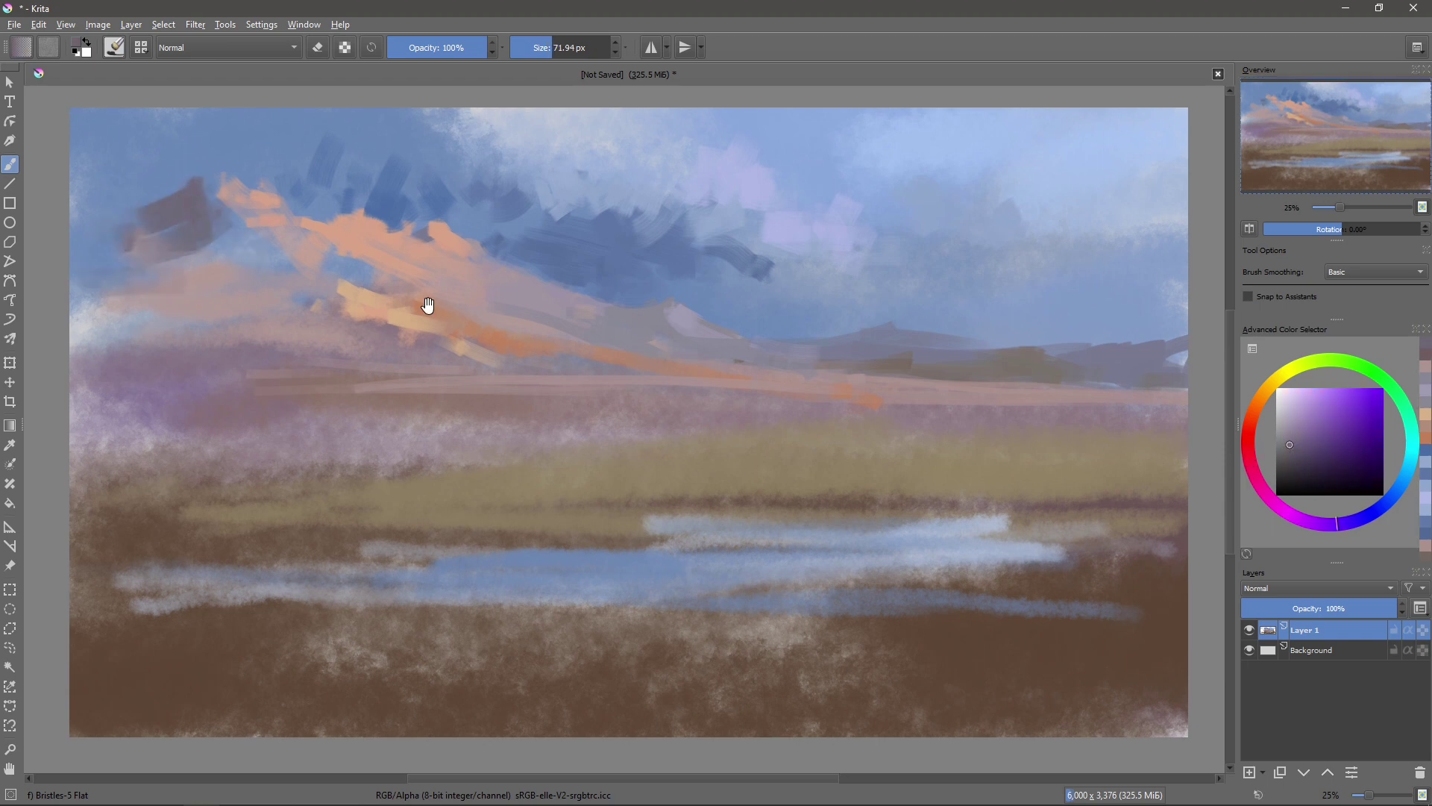
# - Paint blue-grey shadows on the lit mountain and sample salmon peach tones
pyautogui.keyDown('ctrl'); pyautogui.click(339, 264); pyautogui.keyUp('ctrl')
pyautogui.press('[')
pyautogui.press('[')
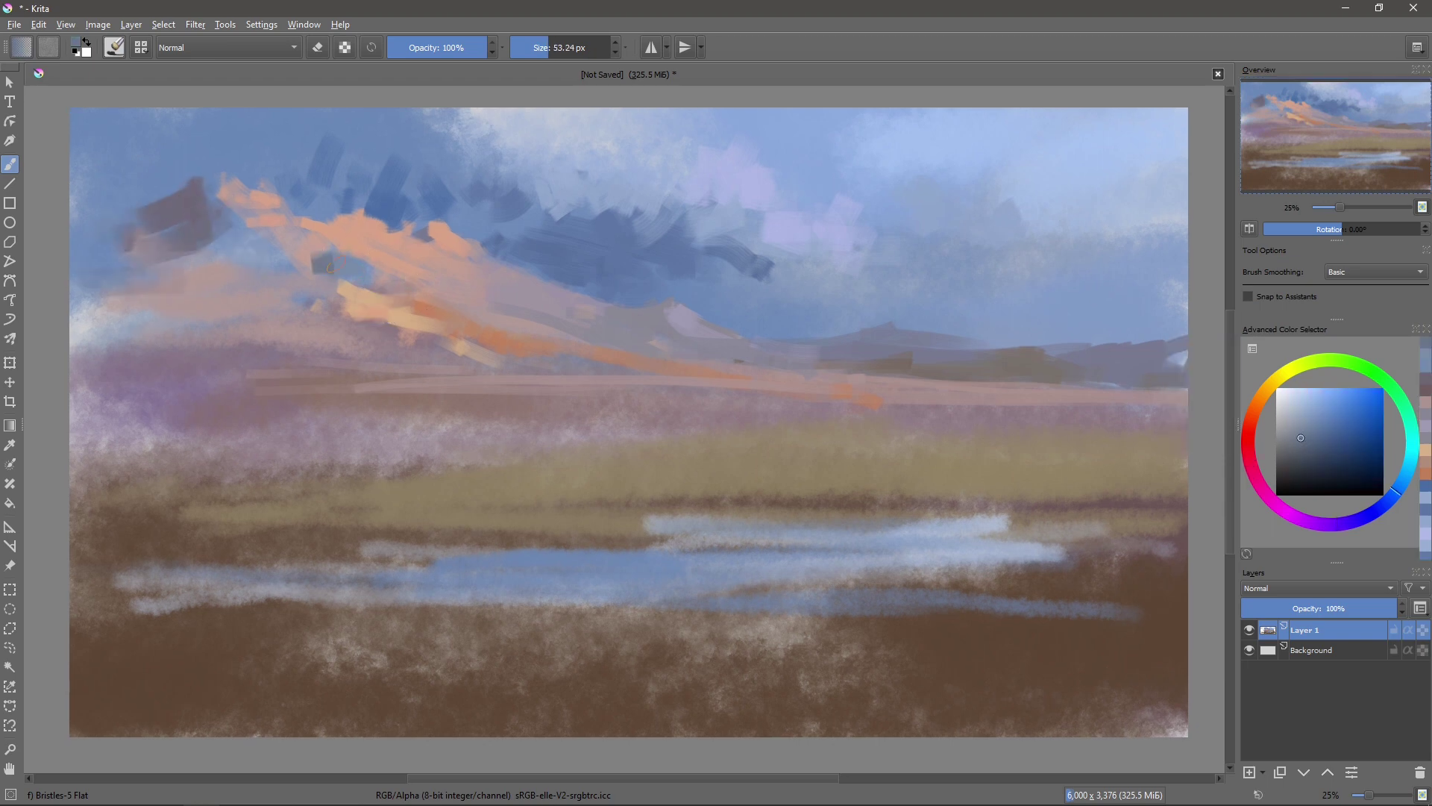
pyautogui.keyDown('ctrl'); pyautogui.click(343, 269); pyautogui.keyUp('ctrl')
pyautogui.keyDown('ctrl'); pyautogui.click(321, 261); pyautogui.keyUp('ctrl')
pyautogui.moveTo(347, 282); pyautogui.dragTo(408, 291)
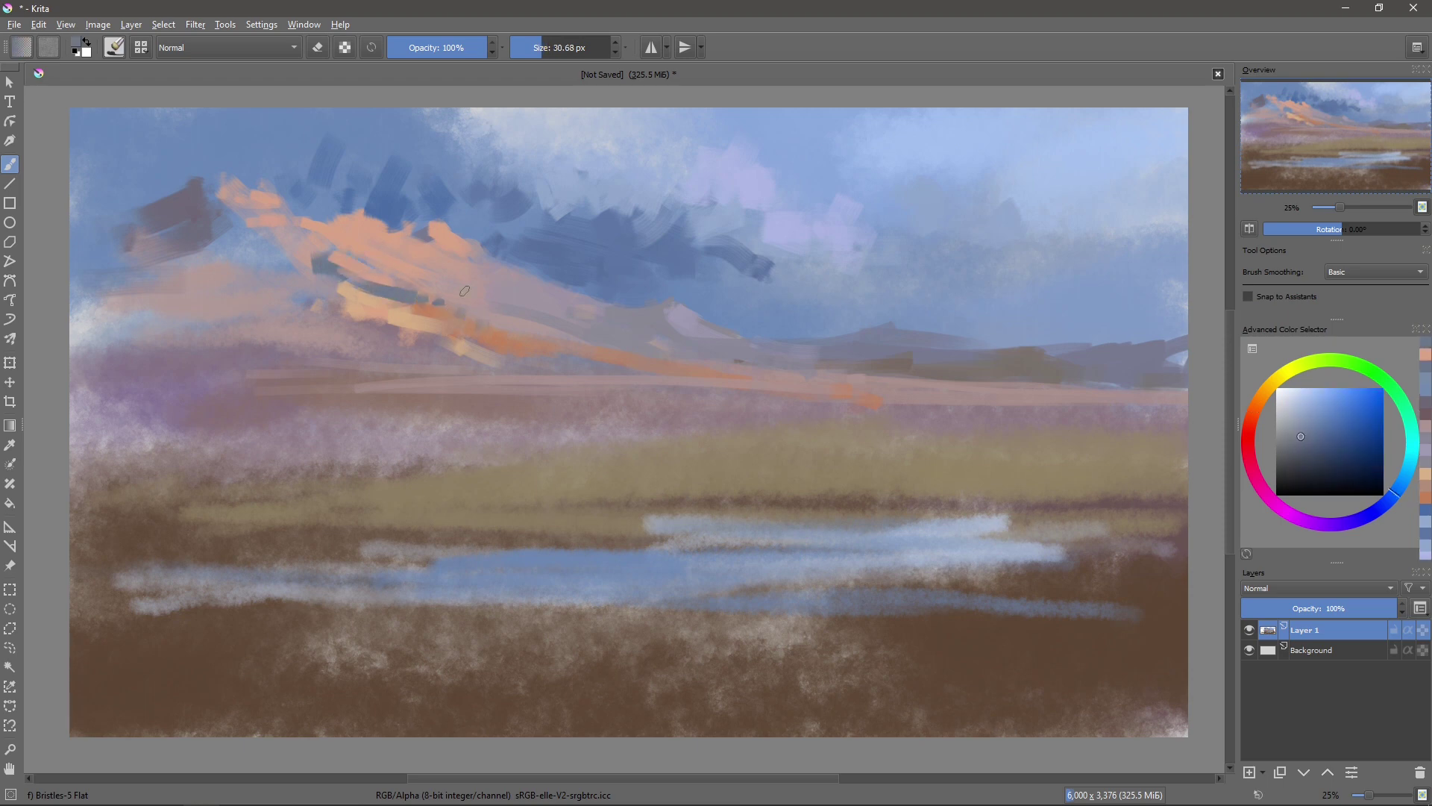
pyautogui.keyDown('ctrl'); pyautogui.click(439, 296); pyautogui.keyUp('ctrl')
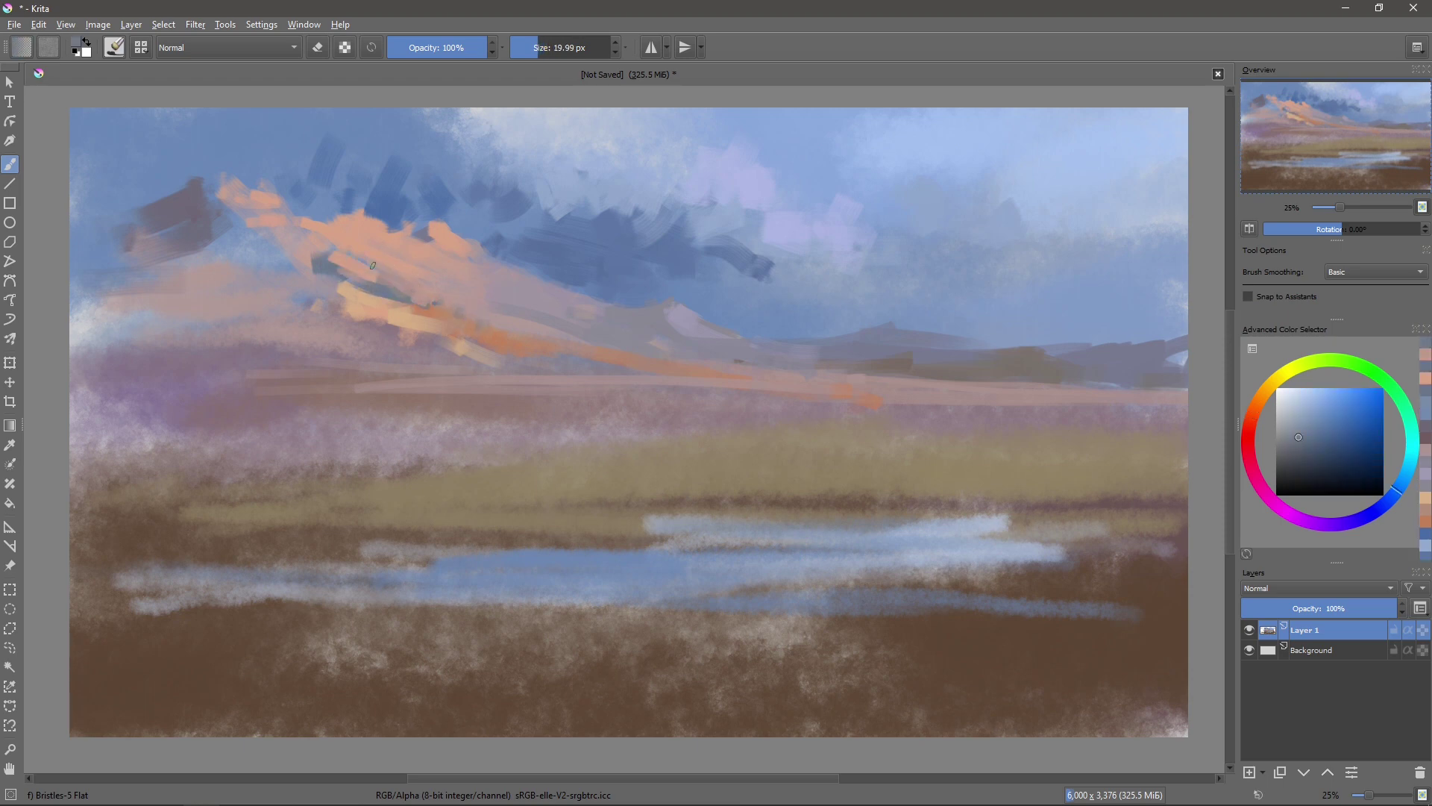
pyautogui.keyDown('ctrl'); pyautogui.click(409, 266); pyautogui.keyUp('ctrl')
pyautogui.click(1311, 399)
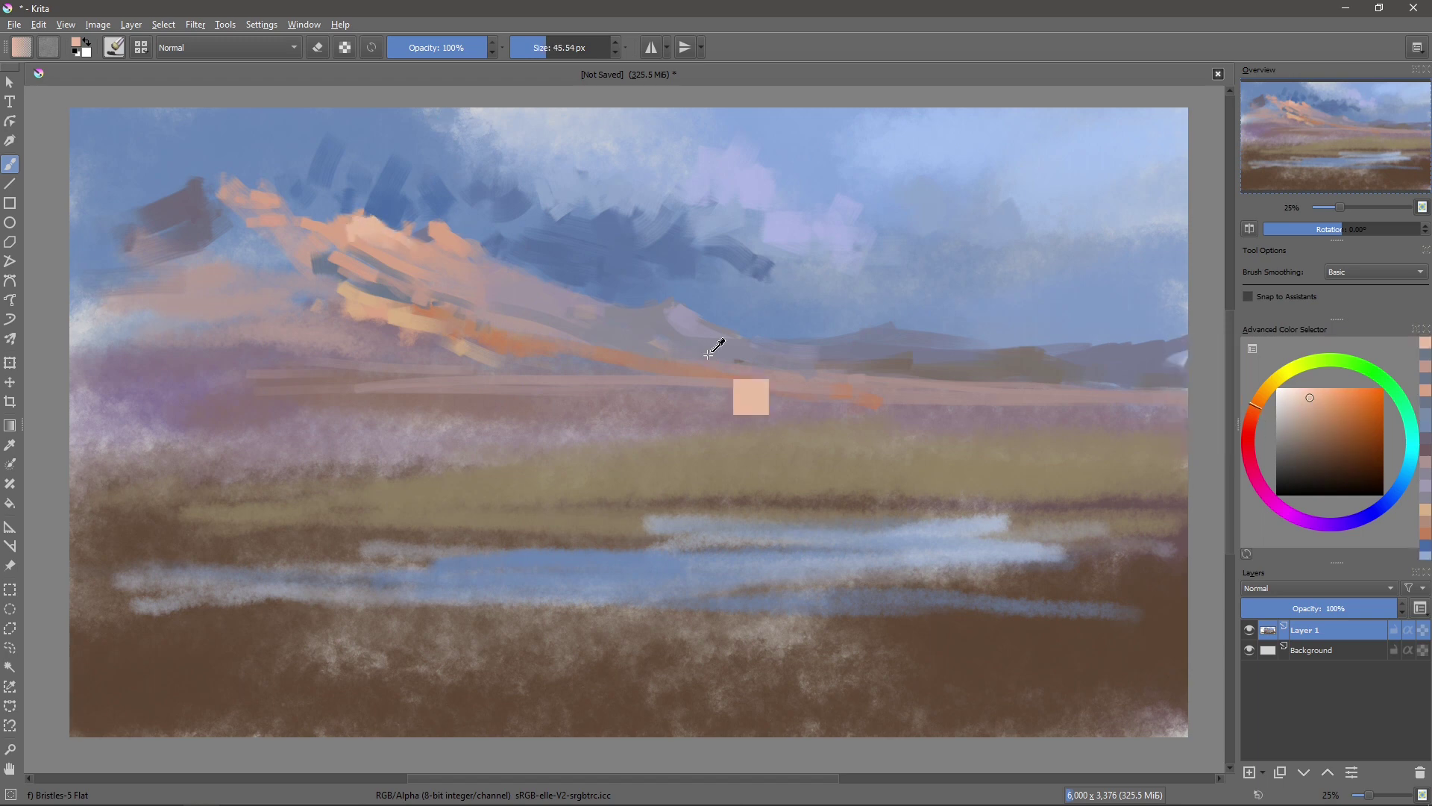
pyautogui.moveTo(723, 342); pyautogui.dragTo(750, 317)
# - Rework the sky beside the clouds with sampled grey-blue strokes
pyautogui.keyDown('ctrl'); pyautogui.click(350, 216); pyautogui.keyUp('ctrl')
pyautogui.moveTo(349, 216); pyautogui.dragTo(365, 216)
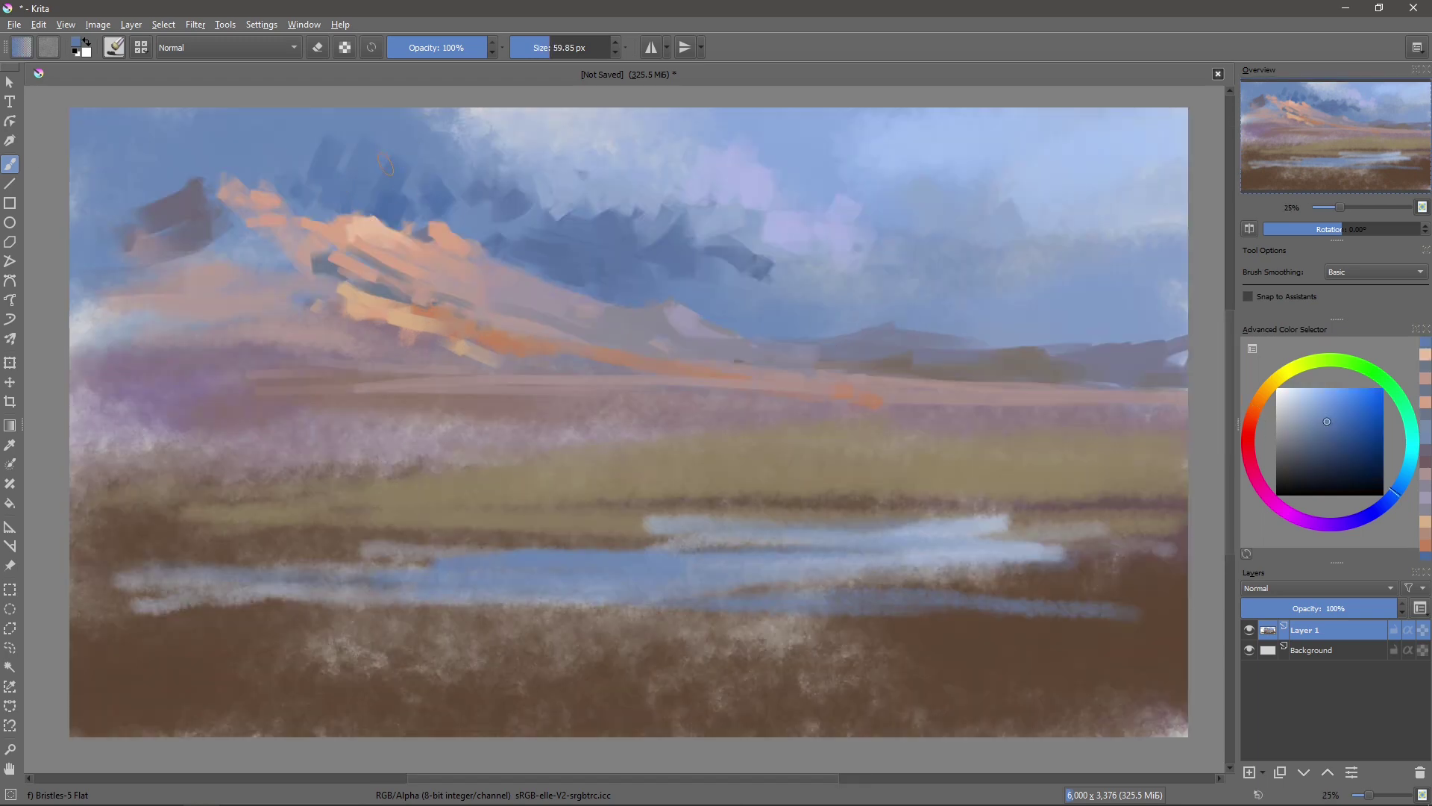
pyautogui.keyDown('ctrl'); pyautogui.click(515, 216); pyautogui.keyUp('ctrl')
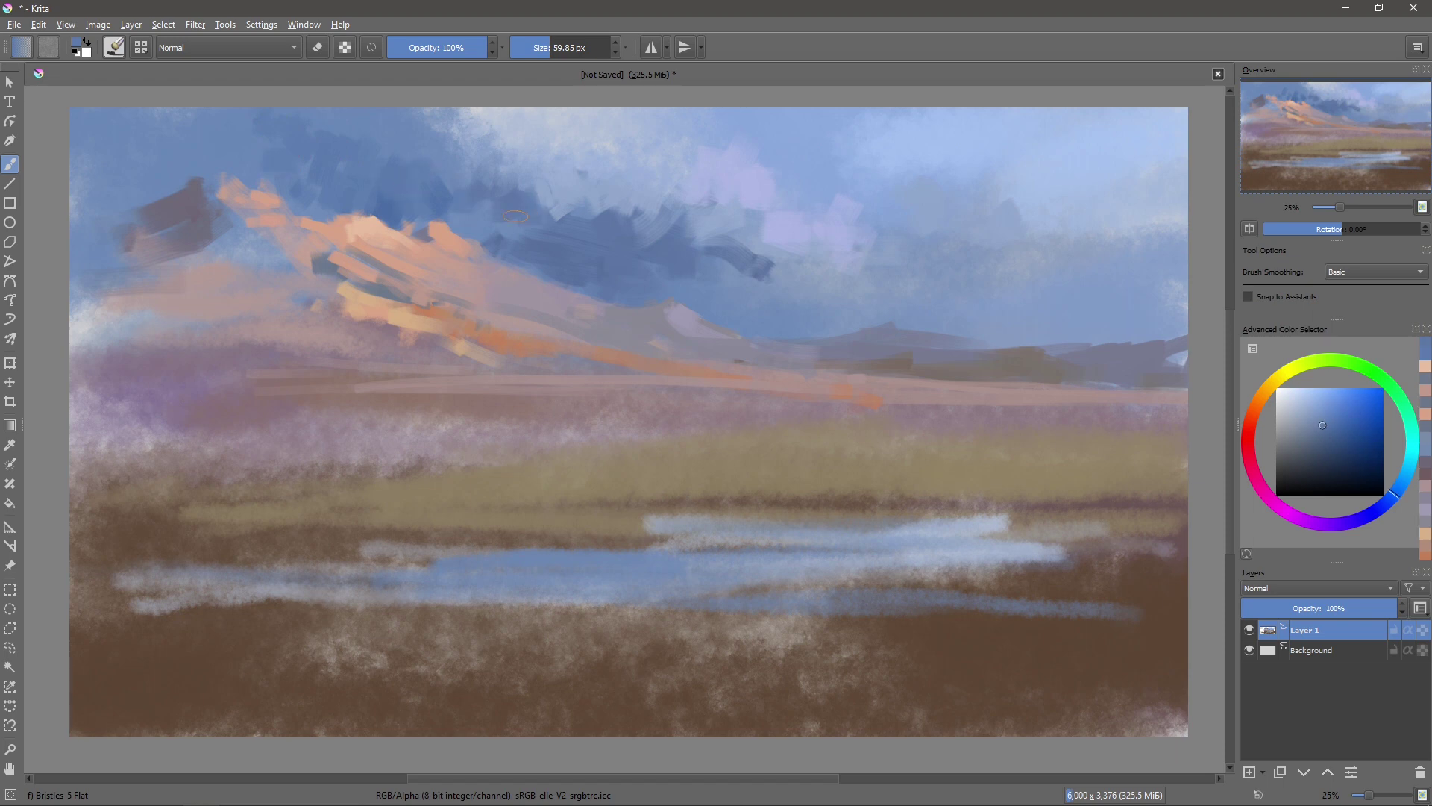
pyautogui.keyDown('ctrl'); pyautogui.click(1179, 350); pyautogui.keyUp('ctrl')
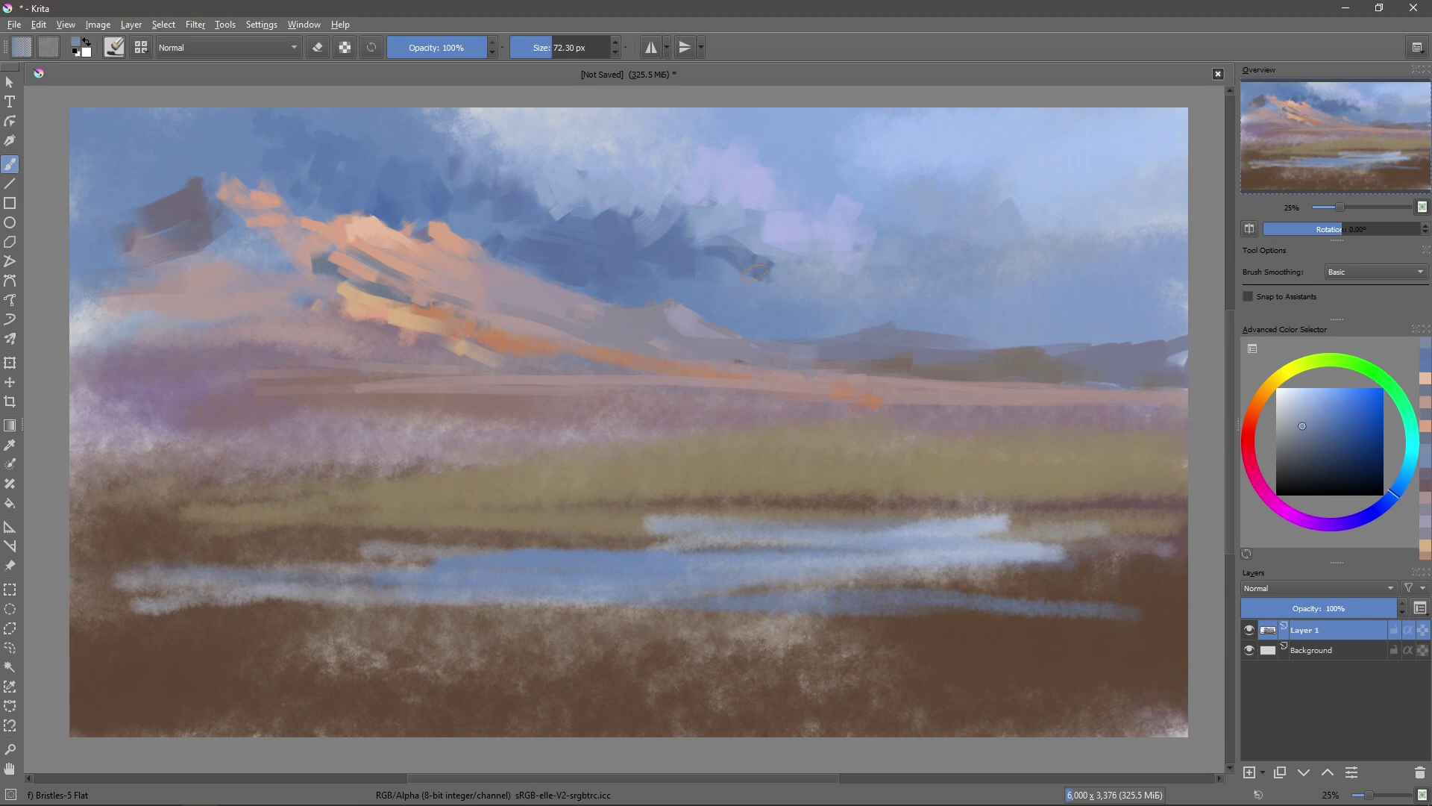
pyautogui.moveTo(727, 265)
pyautogui.mouseDown()
pyautogui.moveTo(828, 284)
pyautogui.moveTo(840, 313)
pyautogui.mouseUp()
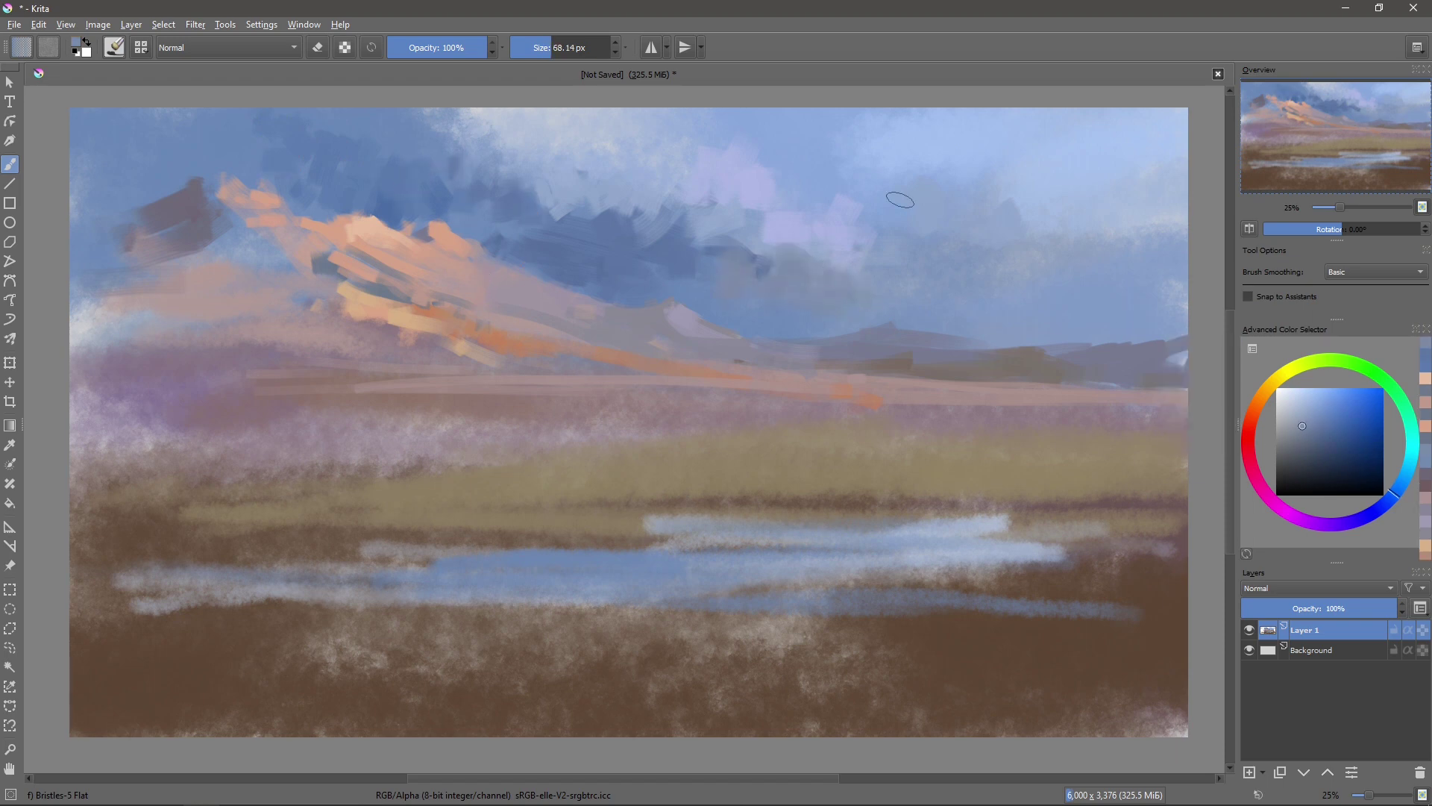
# - Paint light purple and pinker lavender strokes and dabs over the upper-left mountain
pyautogui.press('[')
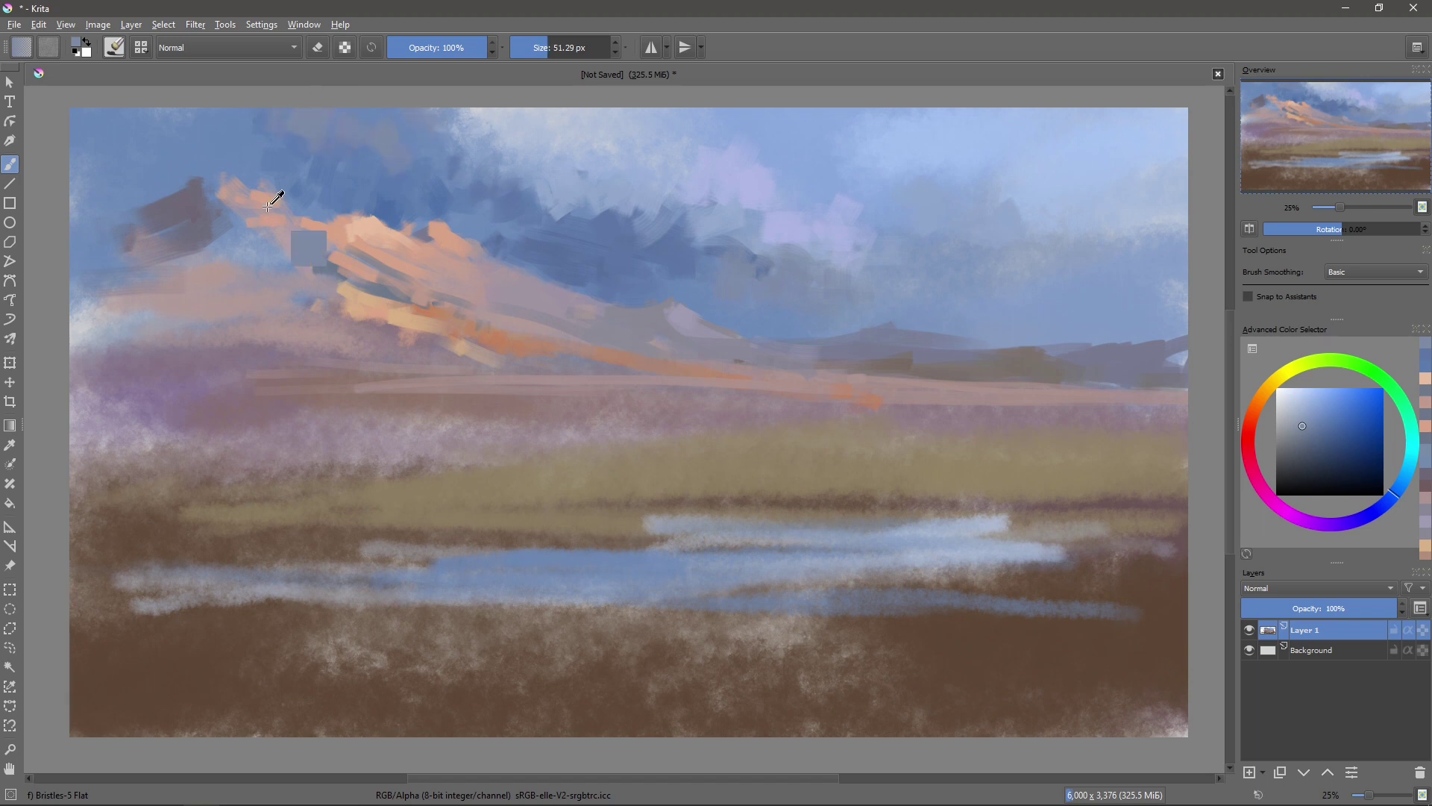
pyautogui.keyDown('ctrl'); pyautogui.click(270, 207); pyautogui.keyUp('ctrl')
pyautogui.moveTo(183, 239)
pyautogui.mouseDown()
pyautogui.moveTo(224, 227)
pyautogui.moveTo(202, 239)
pyautogui.moveTo(314, 284)
pyautogui.mouseUp()
pyautogui.keyDown('ctrl'); pyautogui.click(1182, 384); pyautogui.keyUp('ctrl')
pyautogui.keyDown('ctrl'); pyautogui.click(145, 240); pyautogui.keyUp('ctrl')
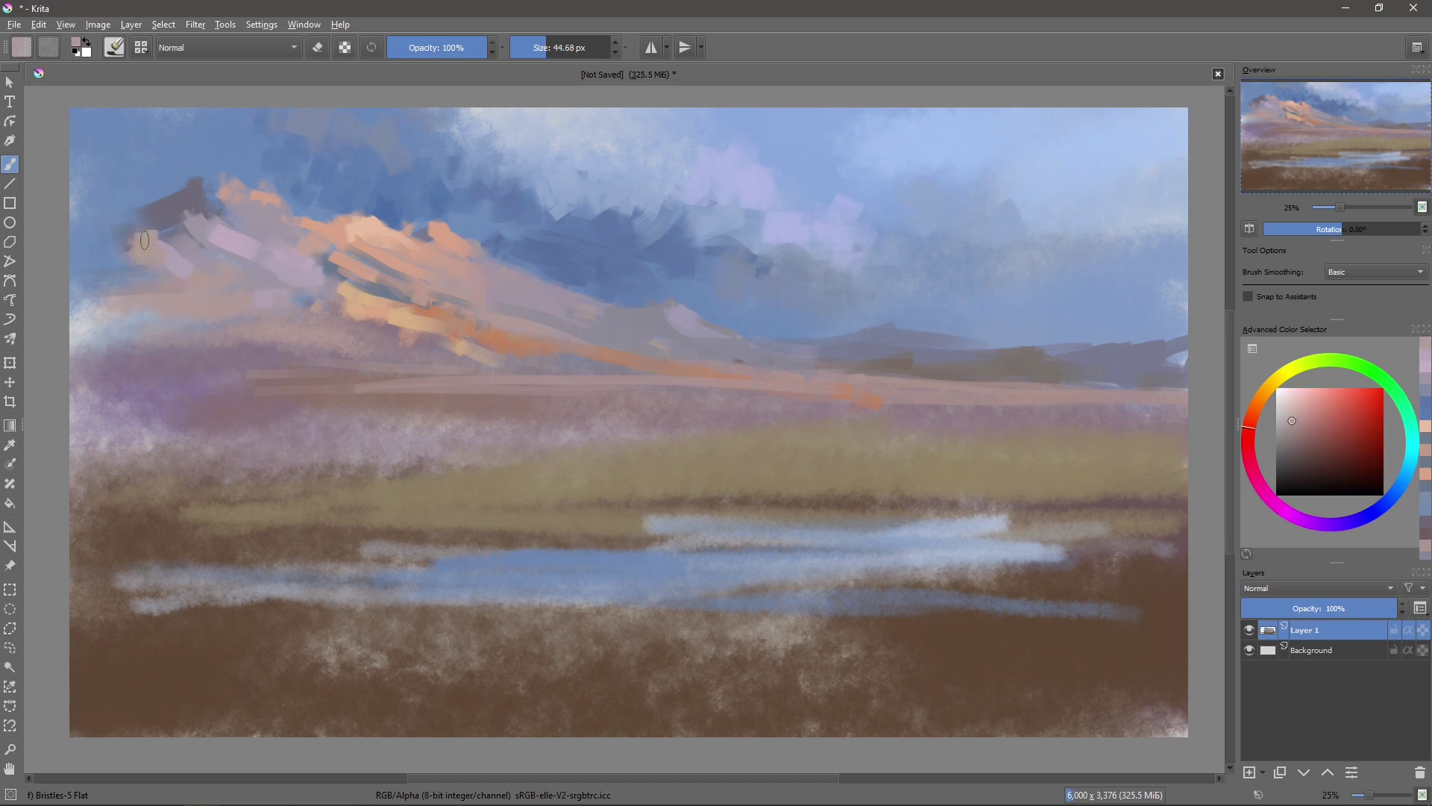
pyautogui.keyDown('ctrl'); pyautogui.click(200, 245); pyautogui.keyUp('ctrl')
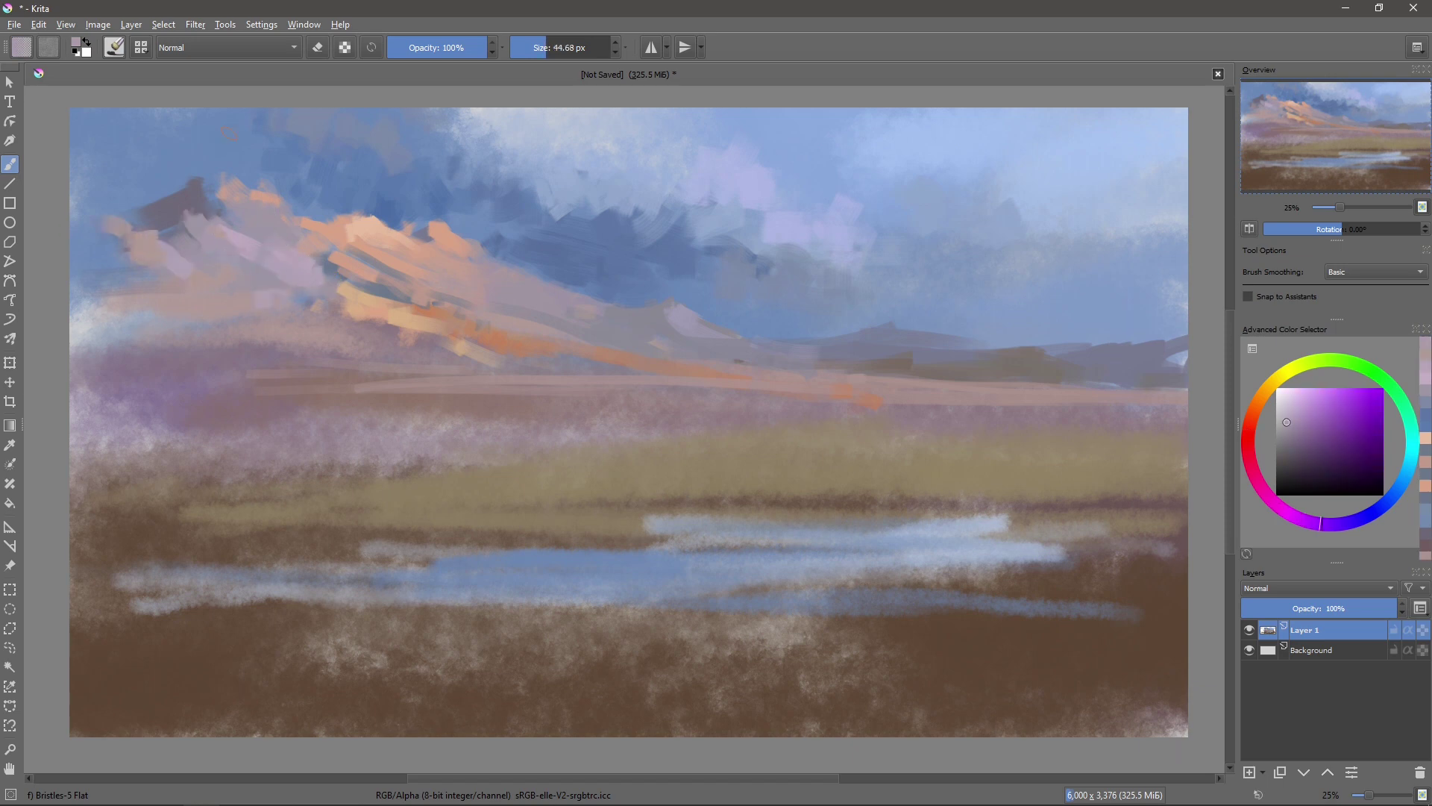
# - Cut a thin dark blue-purple line across the orange band with a smaller brush
pyautogui.keyDown('ctrl'); pyautogui.click(198, 190); pyautogui.keyUp('ctrl')
pyautogui.press('[')
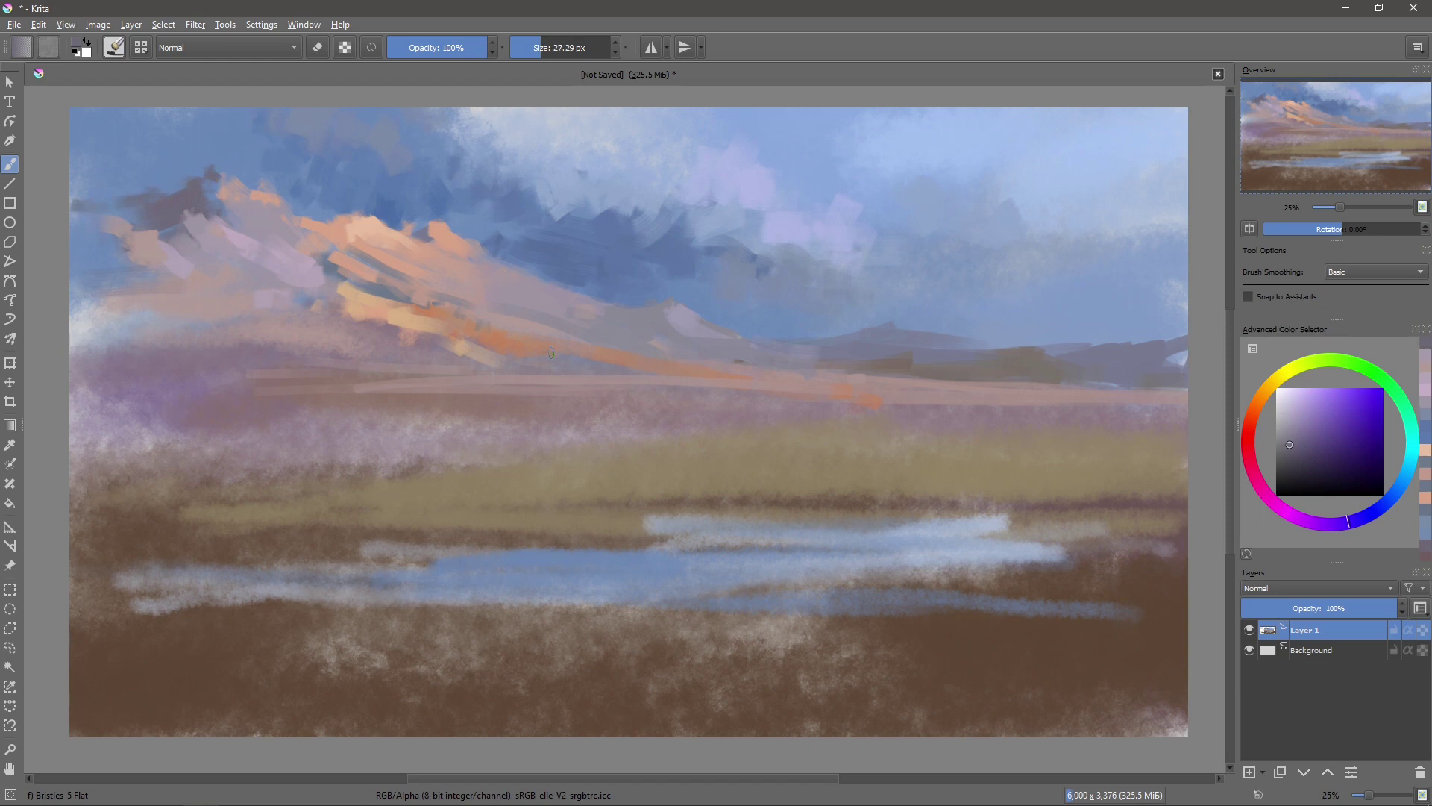
pyautogui.moveTo(552, 353); pyautogui.dragTo(656, 376)
pyautogui.click(1284, 434)
pyautogui.press('[')
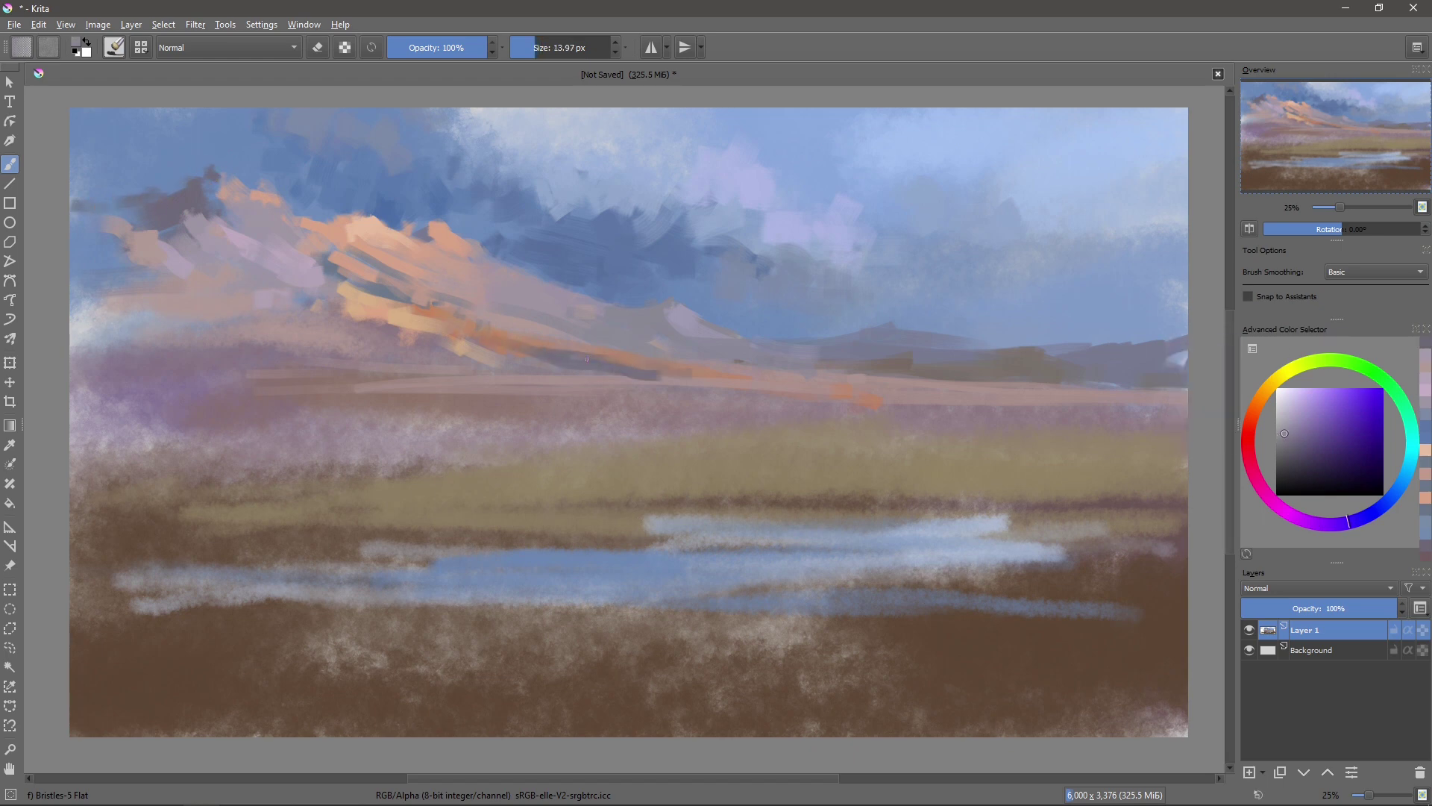
pyautogui.click(1376, 511)
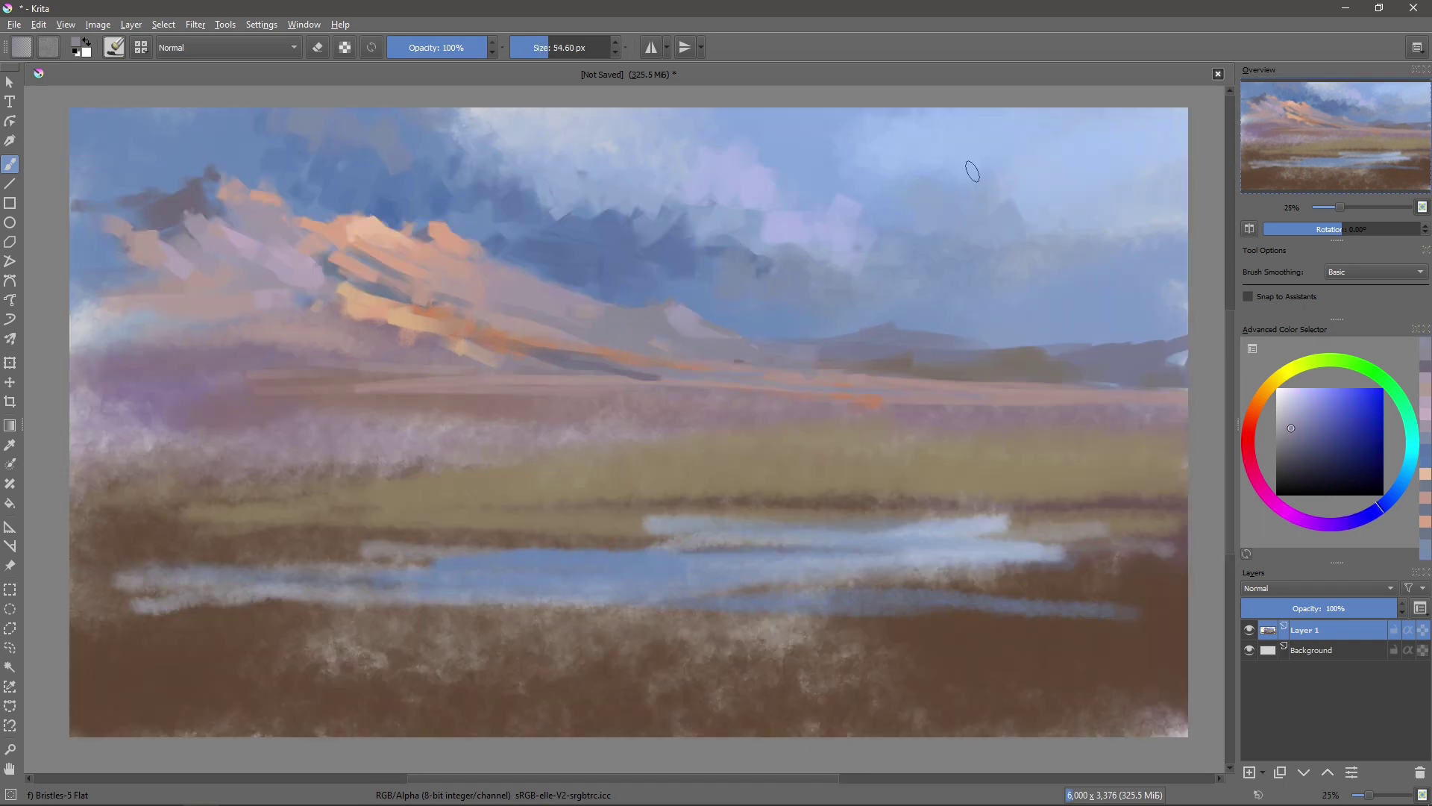
# - Paint light-blue strokes across the upper sky and adjust the blue shade
pyautogui.click(1324, 391)
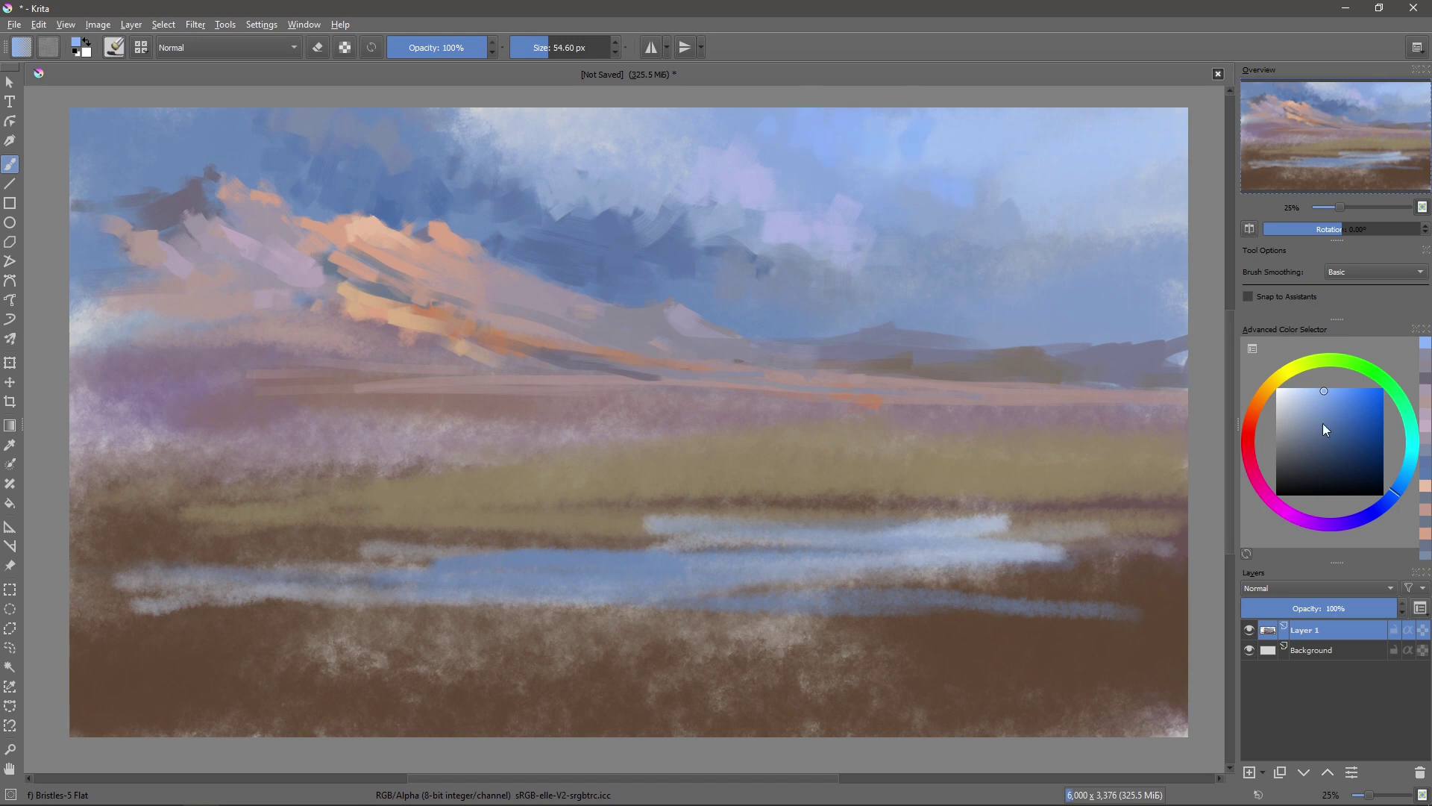
pyautogui.moveTo(916, 108)
pyautogui.mouseDown()
pyautogui.moveTo(872, 111)
pyautogui.moveTo(917, 149)
pyautogui.moveTo(984, 122)
pyautogui.moveTo(962, 153)
pyautogui.moveTo(1146, 117)
pyautogui.mouseUp()
pyautogui.keyDown('ctrl'); pyautogui.click(911, 144); pyautogui.keyUp('ctrl')
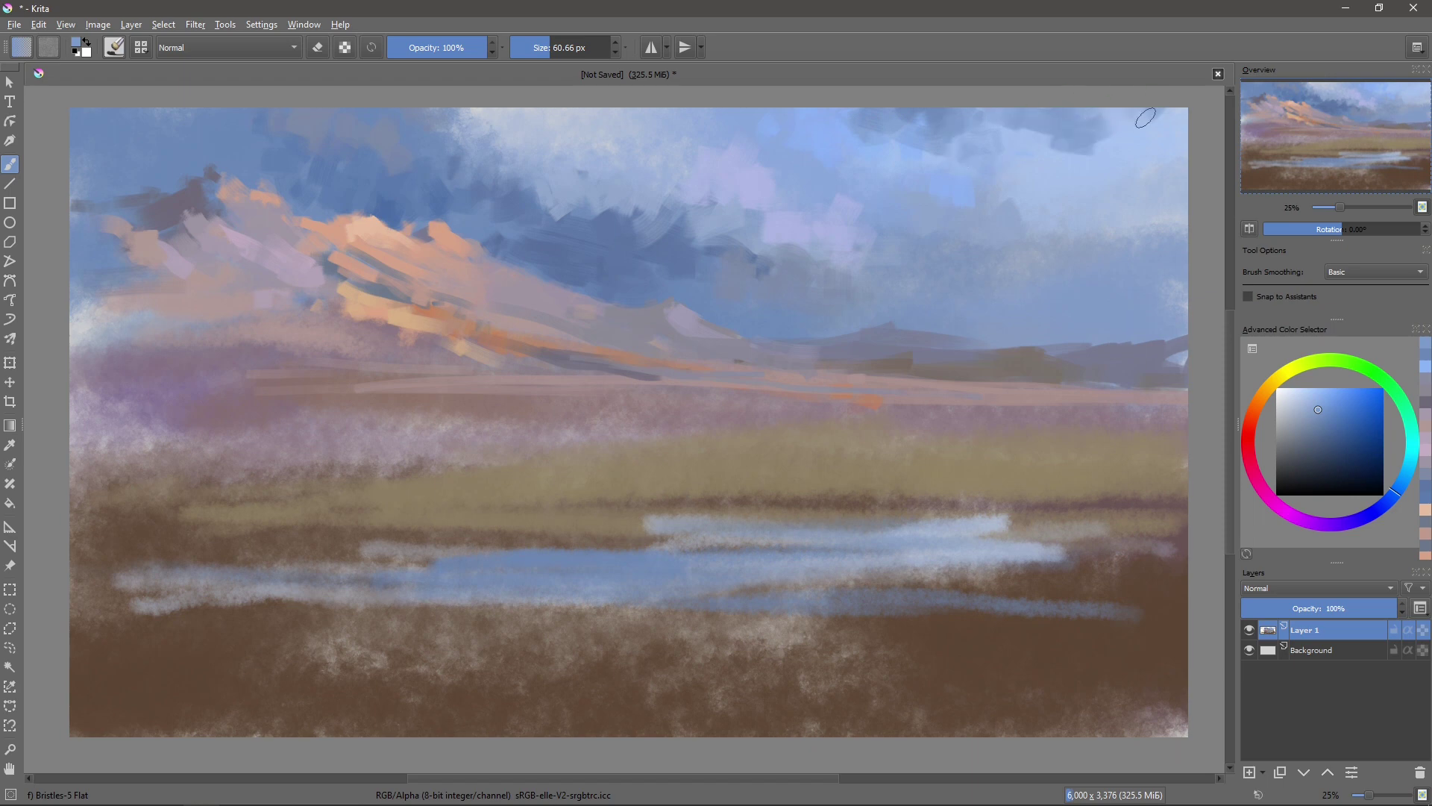
pyautogui.keyDown('ctrl'); pyautogui.click(567, 239); pyautogui.keyUp('ctrl')
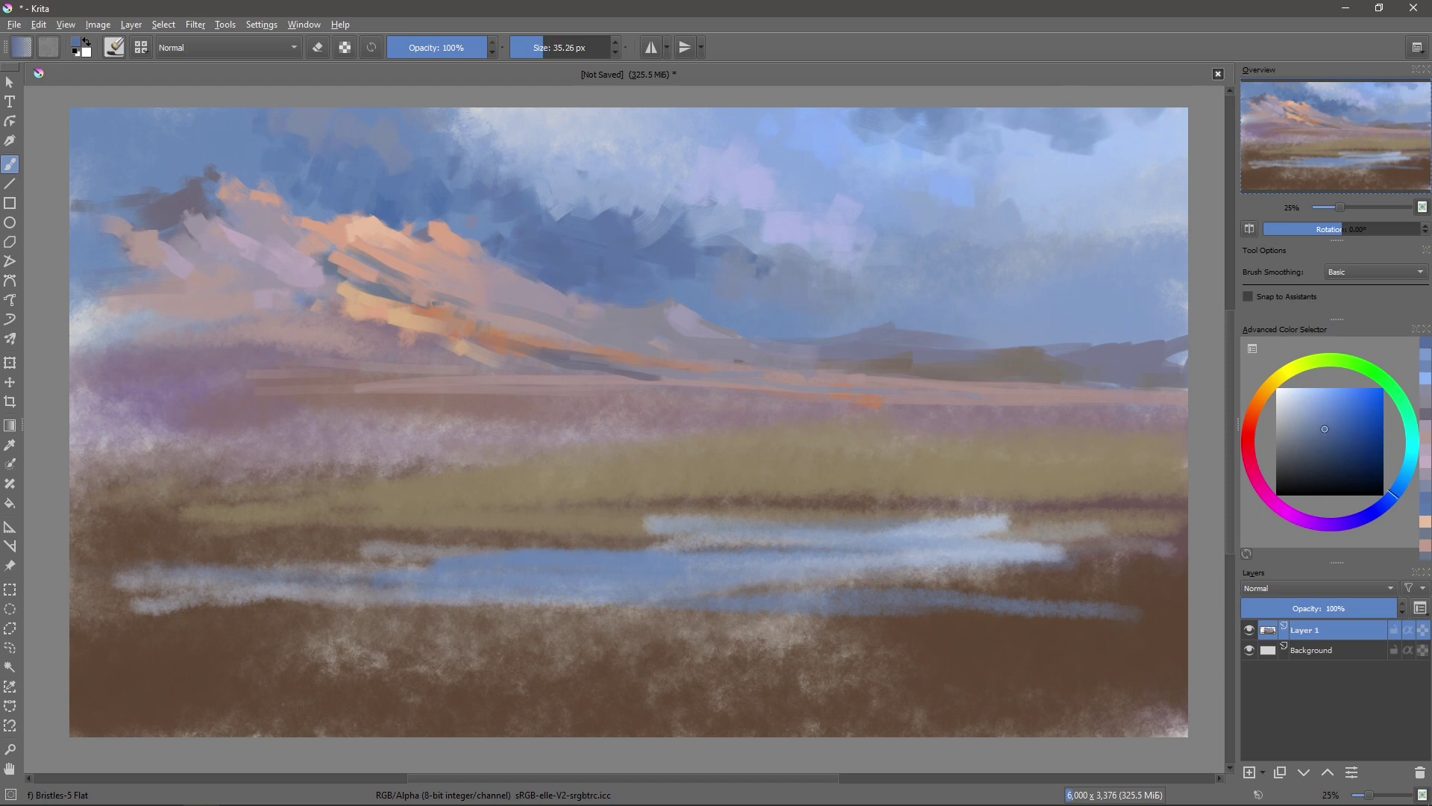
# - Pick peach, grey-blue and dark orange-brown tones for the far right hills, with a smaller brush
pyautogui.keyDown('ctrl'); pyautogui.click(472, 221); pyautogui.keyUp('ctrl')
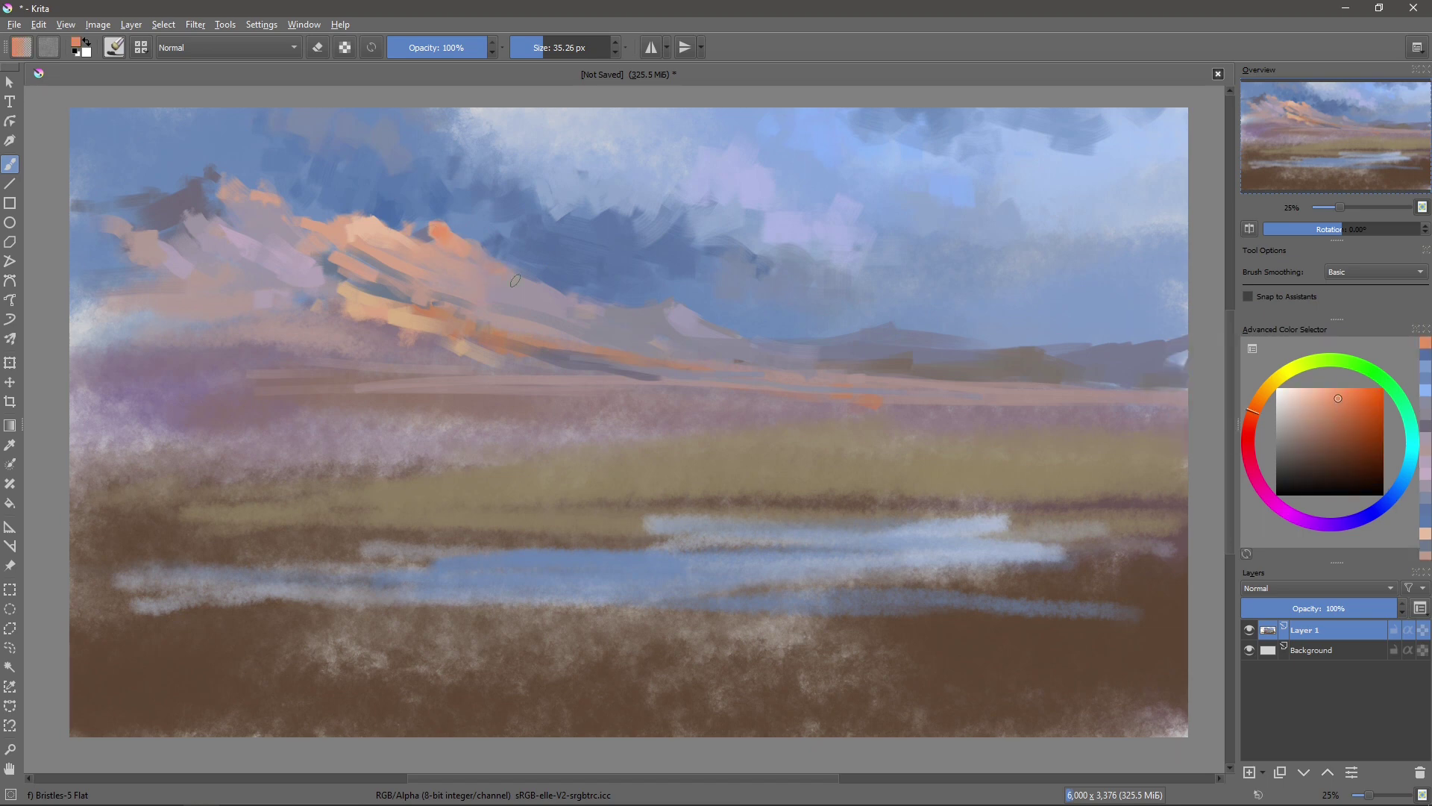
pyautogui.keyDown('ctrl'); pyautogui.click(545, 294); pyautogui.keyUp('ctrl')
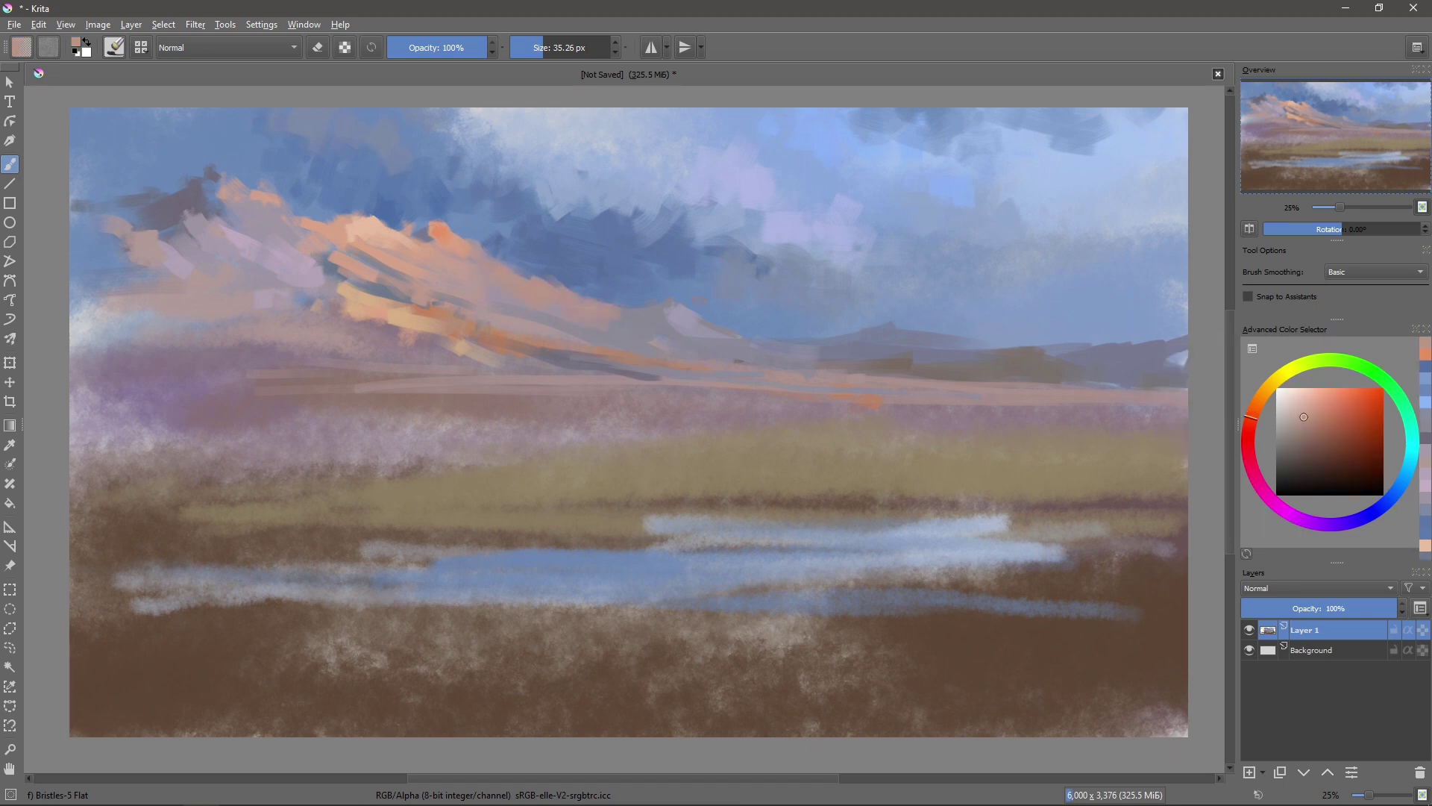
pyautogui.keyDown('ctrl'); pyautogui.click(906, 322); pyautogui.keyUp('ctrl')
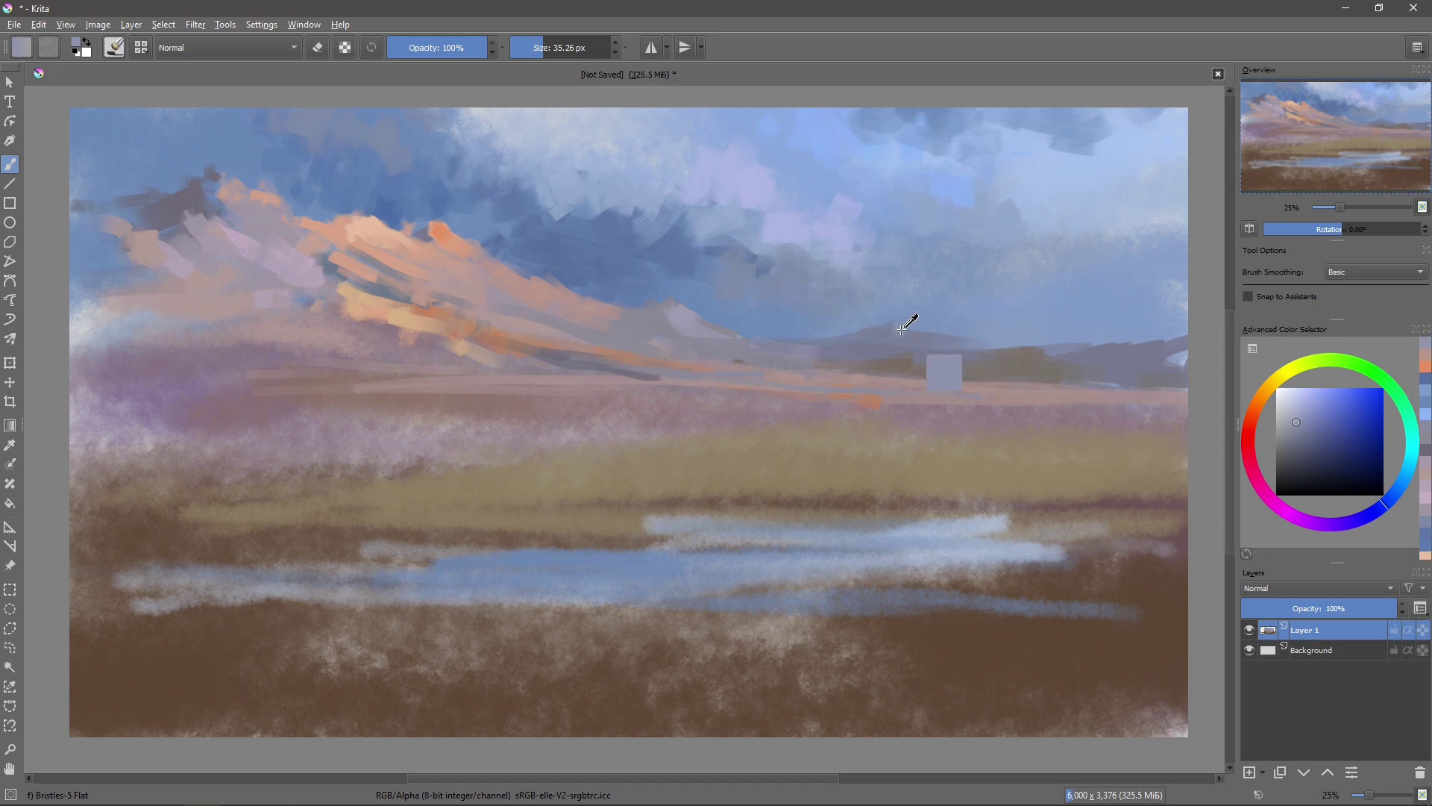
pyautogui.keyDown('ctrl'); pyautogui.click(889, 331); pyautogui.keyUp('ctrl')
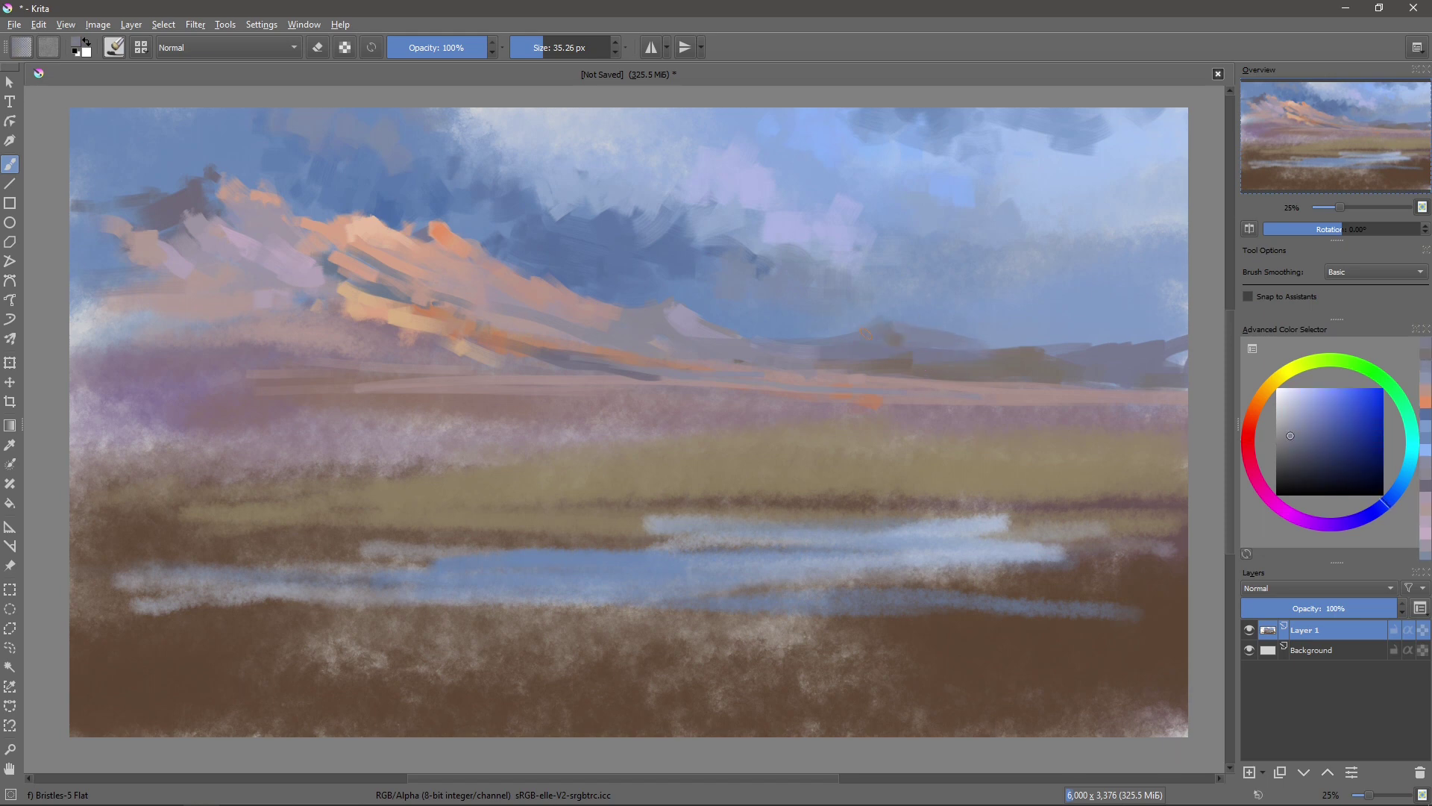
pyautogui.keyDown('ctrl'); pyautogui.click(1084, 348); pyautogui.keyUp('ctrl')
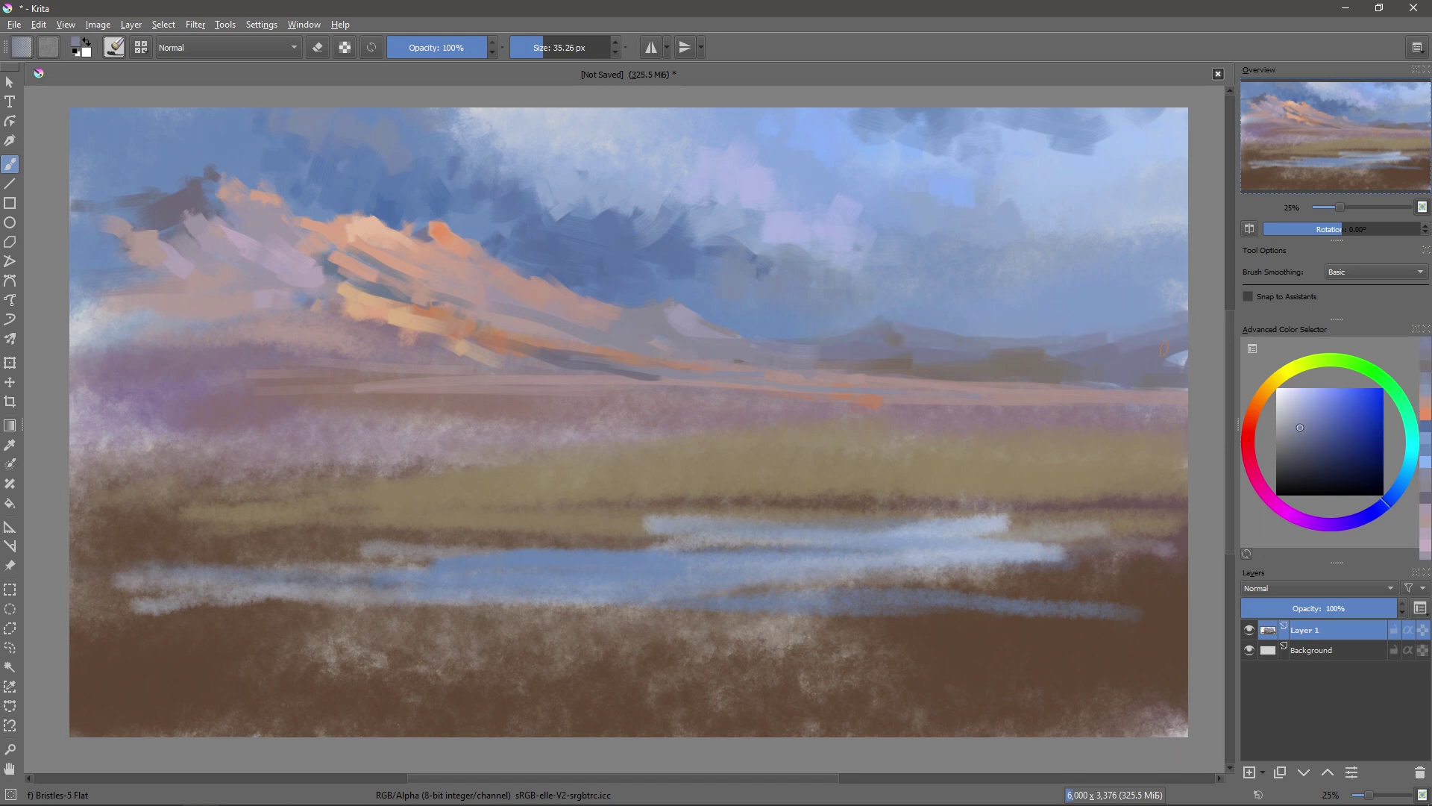
pyautogui.keyDown('ctrl'); pyautogui.click(1149, 393); pyautogui.keyUp('ctrl')
pyautogui.press('[')
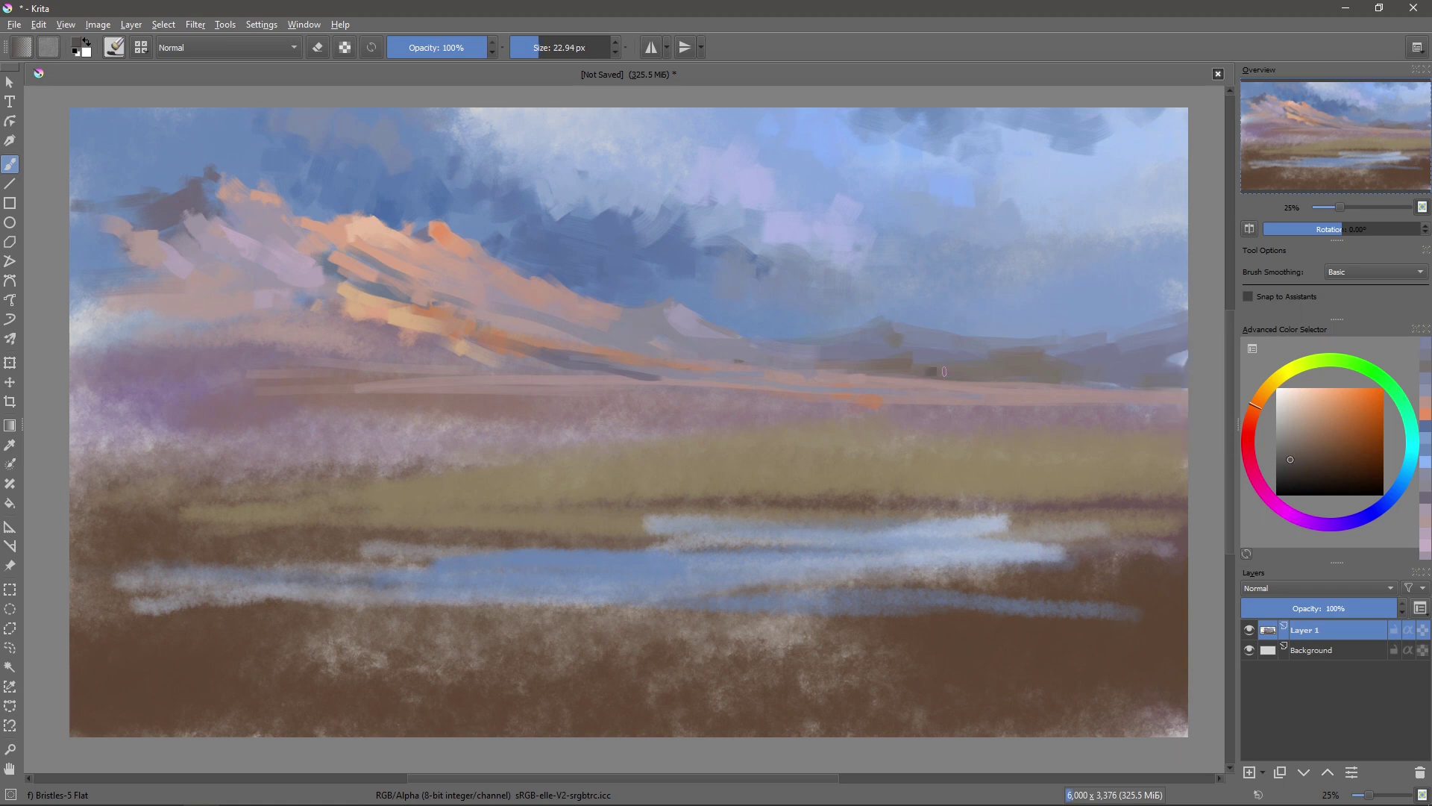
# - Add dark brown strokes and a patch along the base of the distant right hills
pyautogui.moveTo(944, 371); pyautogui.dragTo(1037, 344)
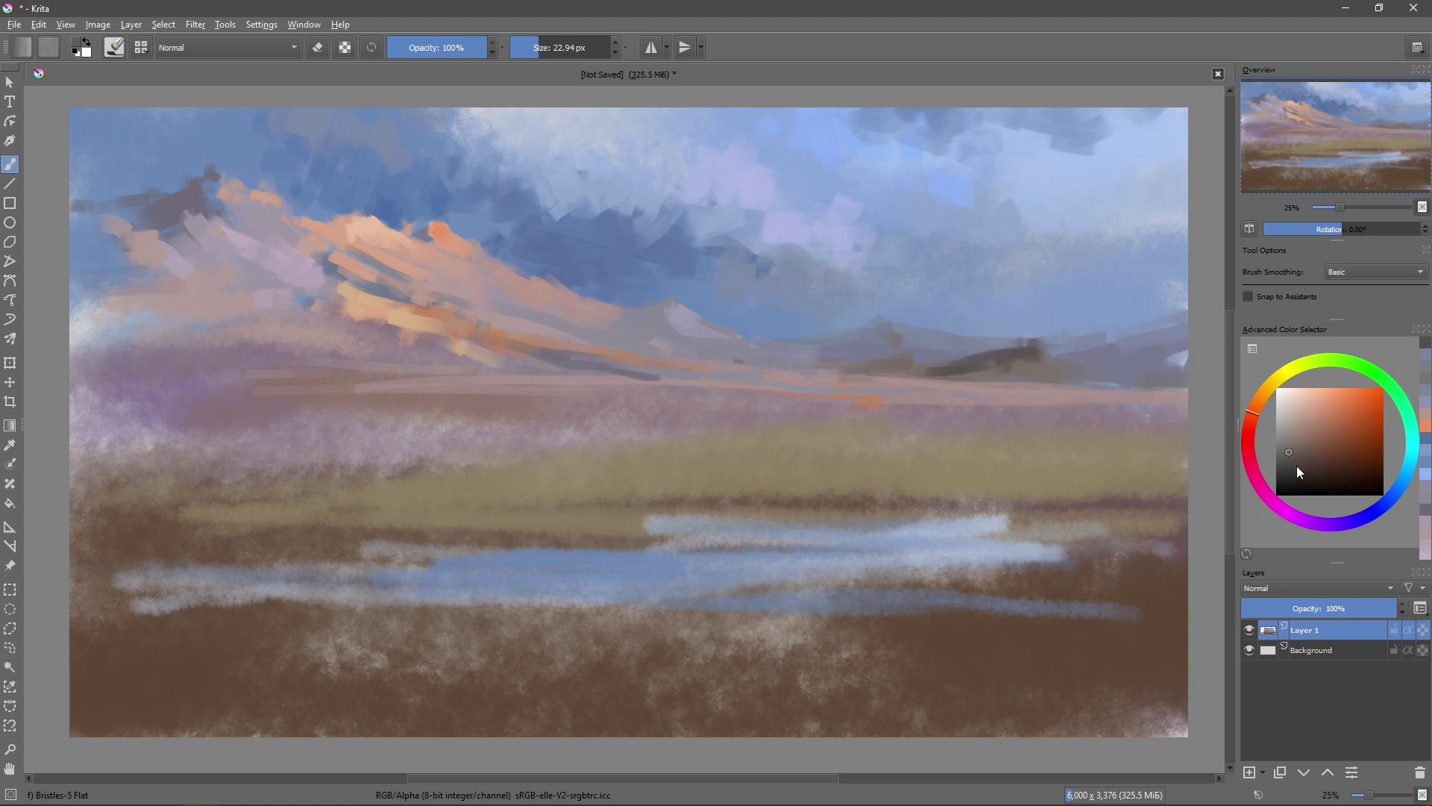
pyautogui.keyDown('ctrl'); pyautogui.click(954, 372); pyautogui.keyUp('ctrl')
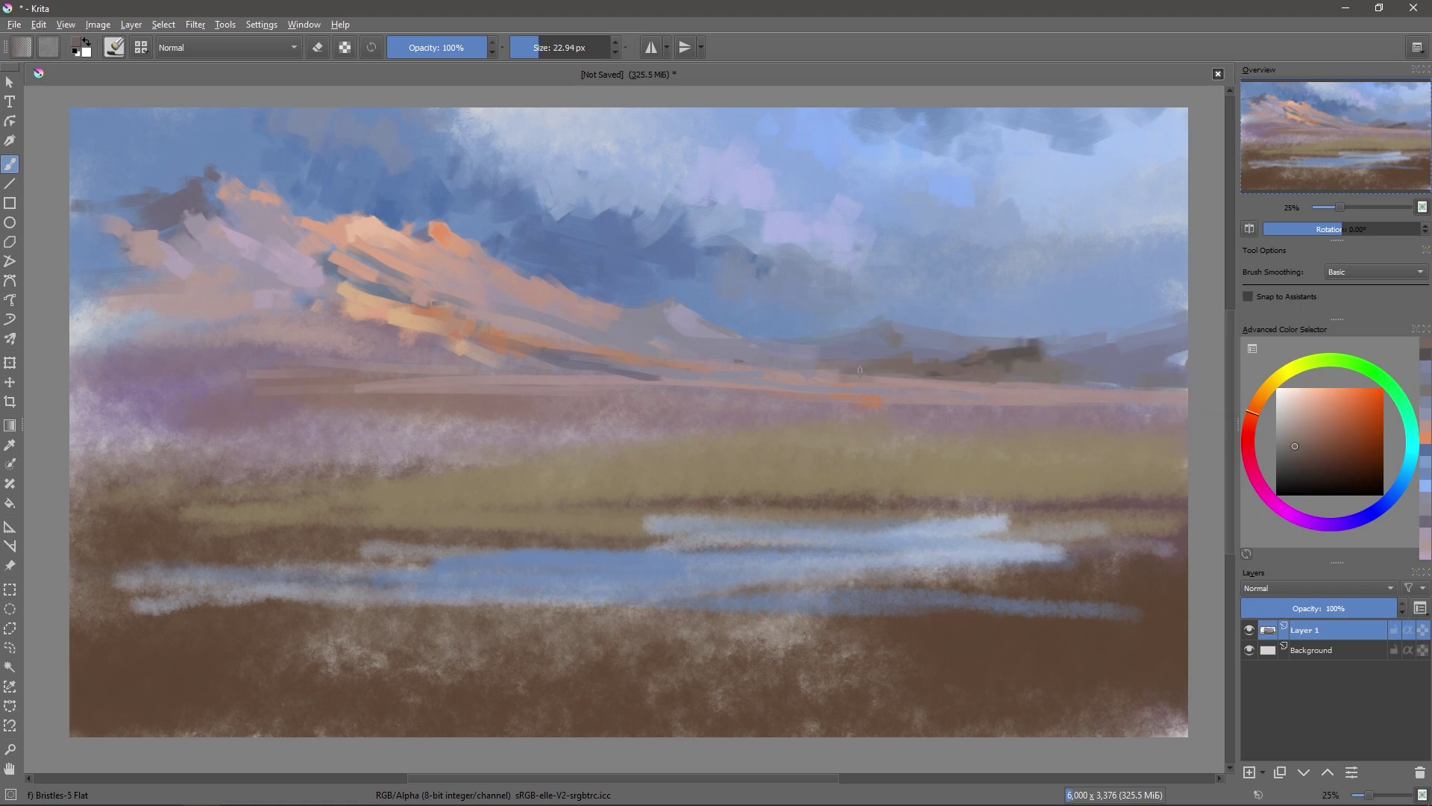
pyautogui.press(']')
pyautogui.press(']')
pyautogui.moveTo(1064, 355); pyautogui.dragTo(1109, 352)
# - Streak two pale pink bands across the hills, then choose light sky blue
pyautogui.keyDown('ctrl'); pyautogui.click(1003, 424); pyautogui.keyUp('ctrl')
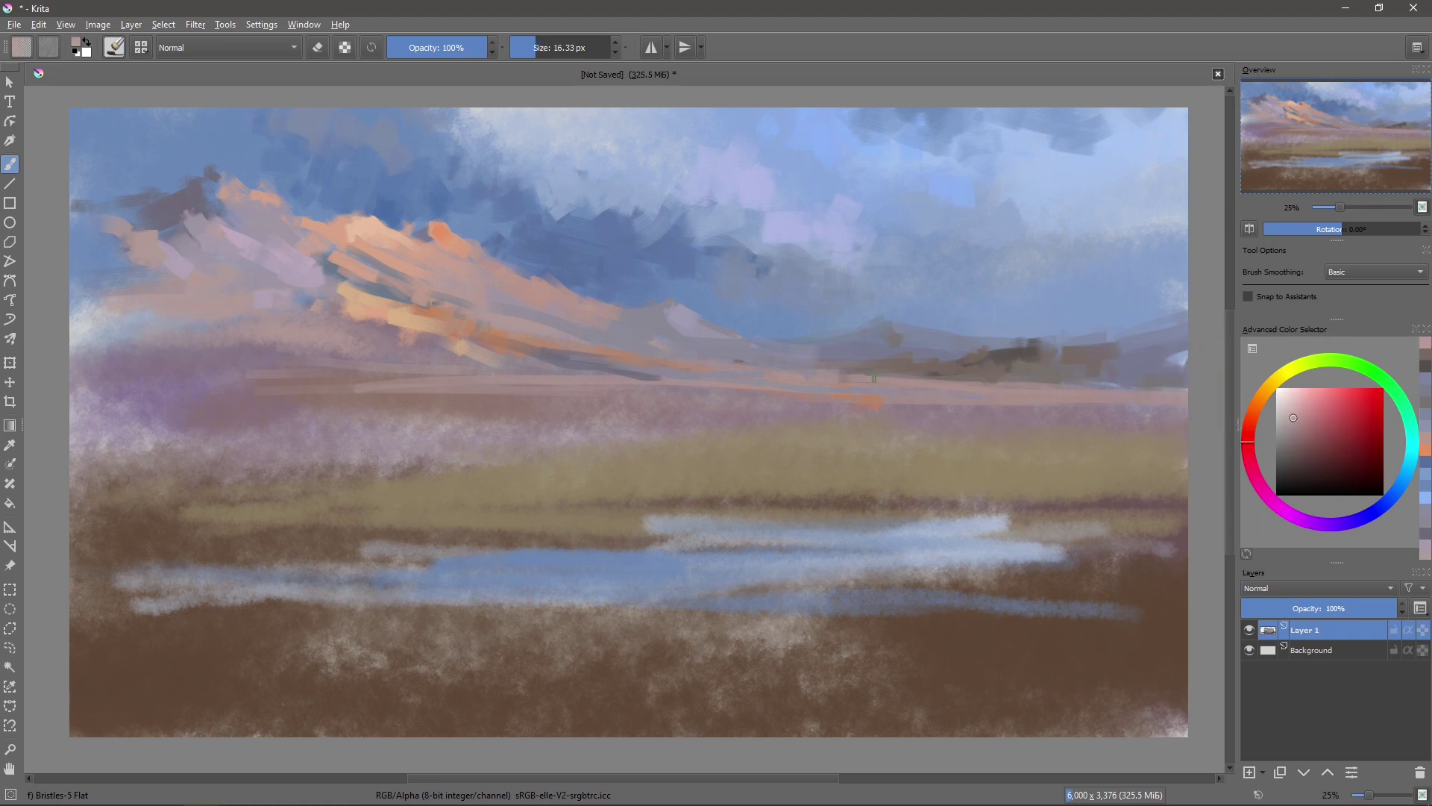
pyautogui.moveTo(884, 381); pyautogui.dragTo(1071, 380)
pyautogui.moveTo(819, 402); pyautogui.dragTo(1102, 410)
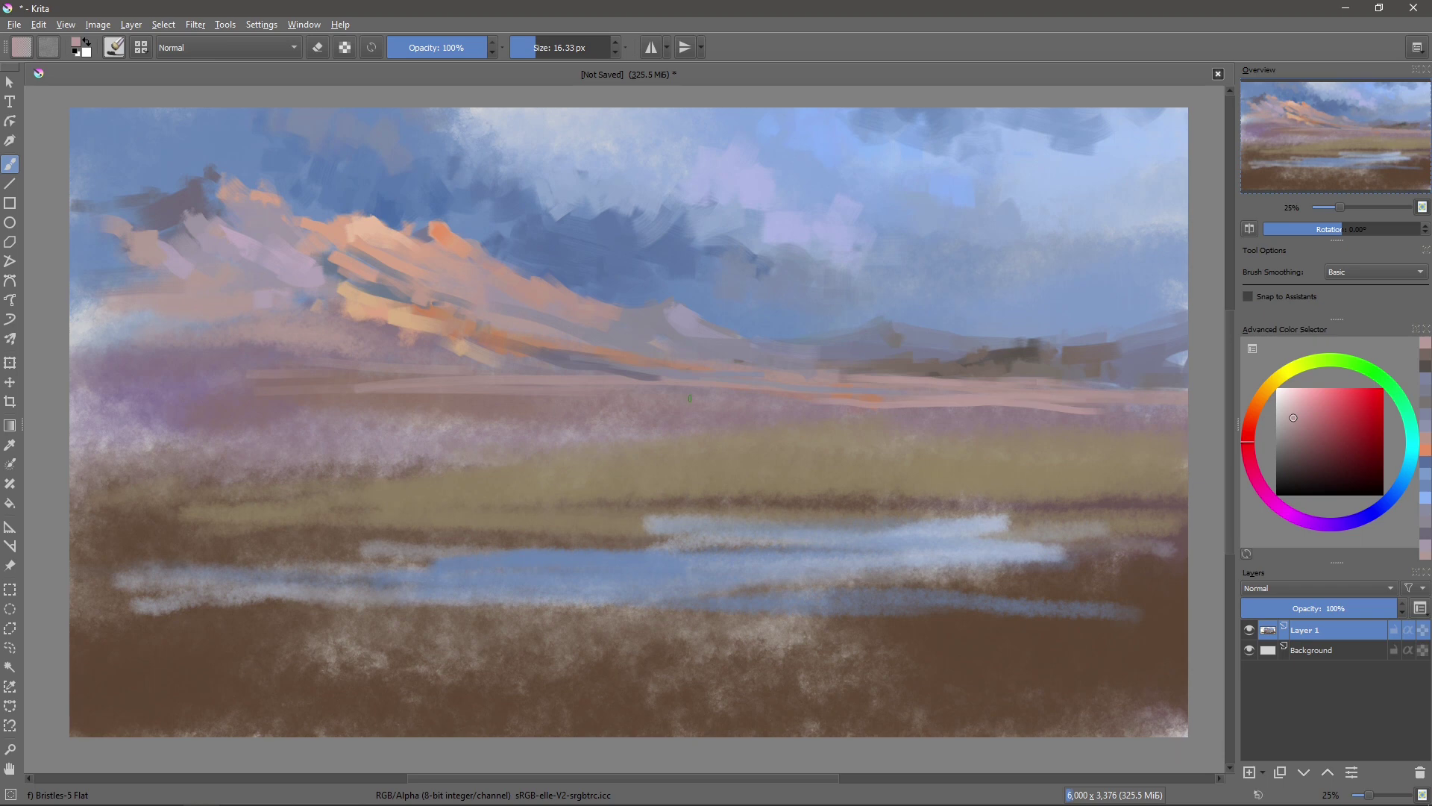
pyautogui.keyDown('ctrl'); pyautogui.click(972, 195); pyautogui.keyUp('ctrl')
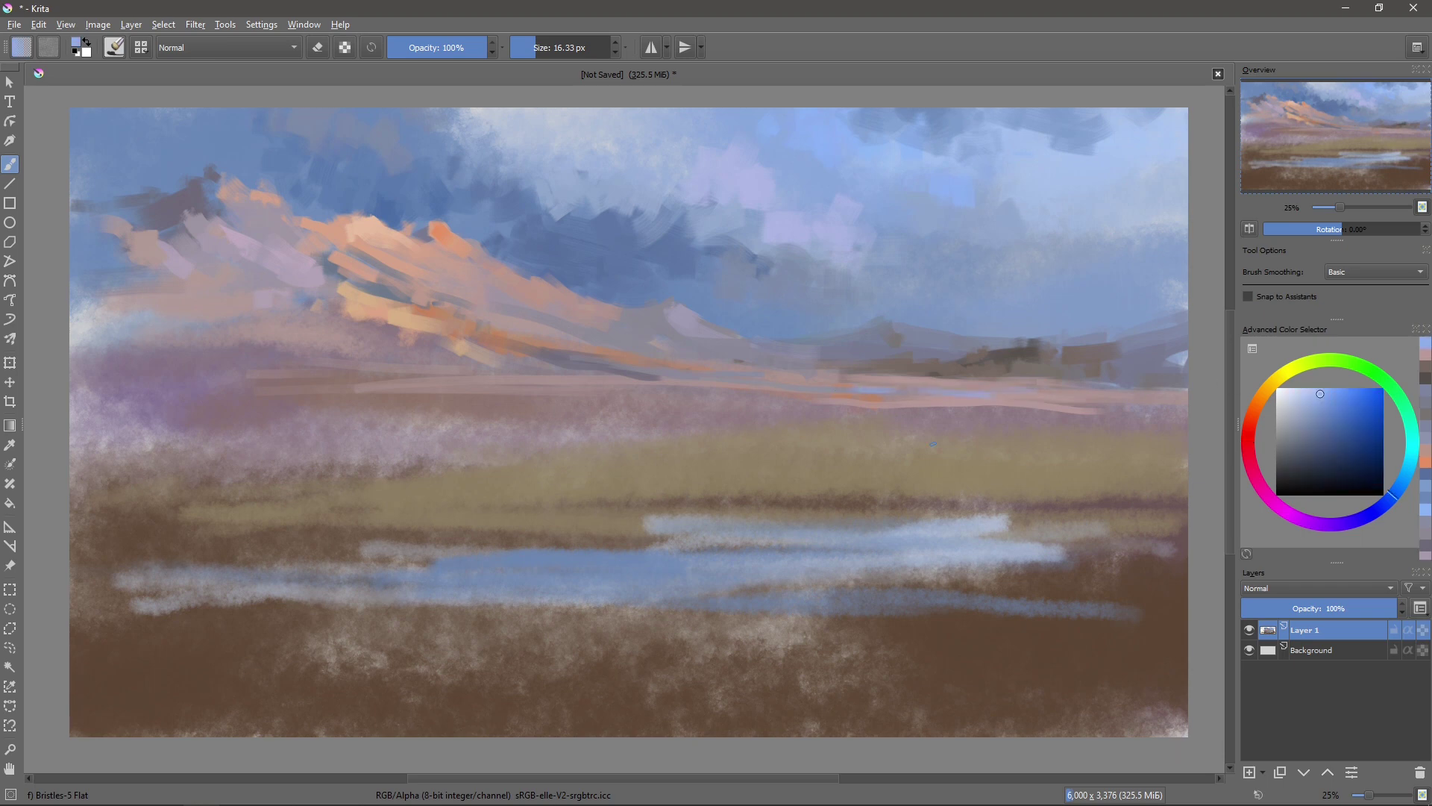
pyautogui.press('-')
pyautogui.press('=')
# - Lay light-blue horizontal strips for the distant lake across the middle
pyautogui.moveTo(583, 430); pyautogui.dragTo(585, 421)
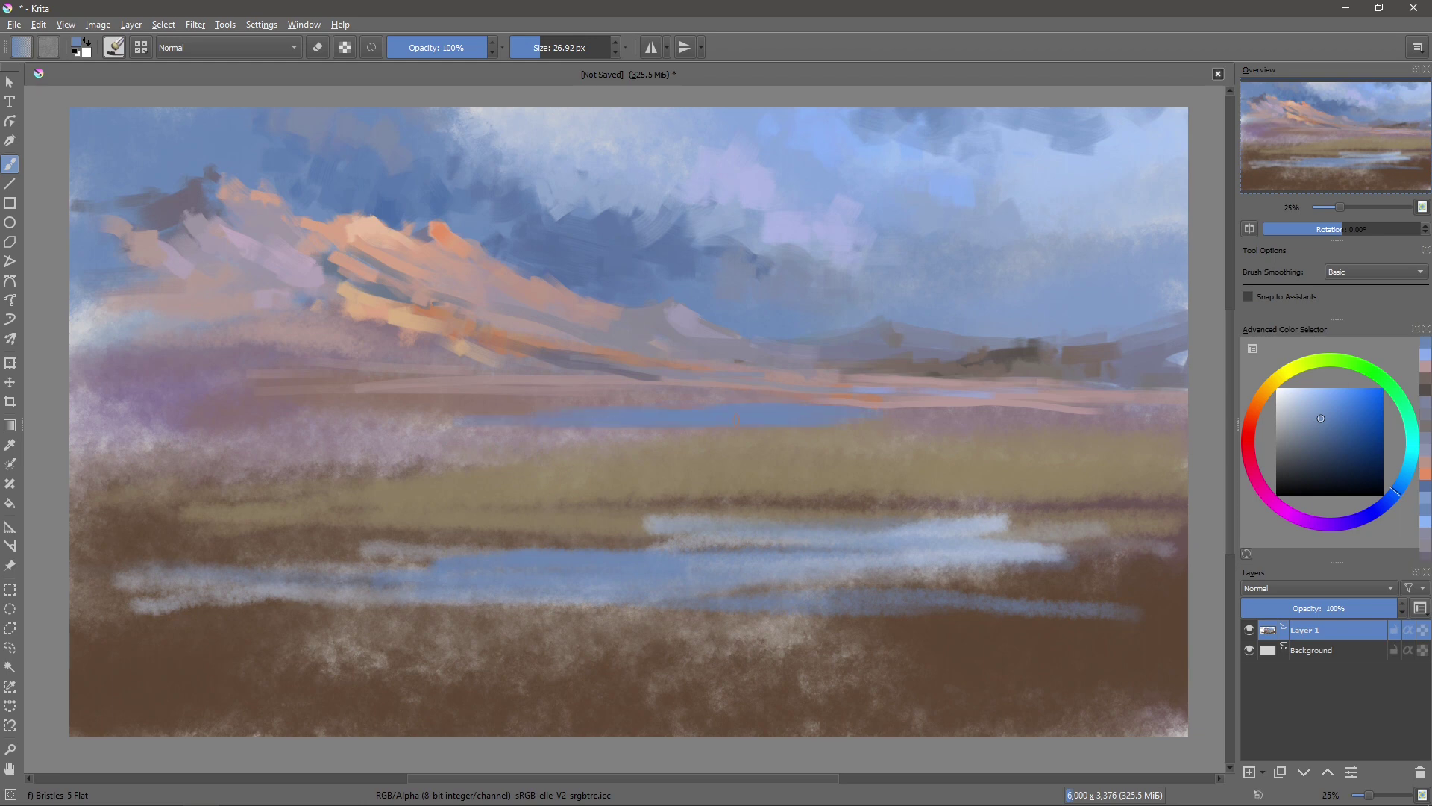
pyautogui.keyDown('ctrl'); pyautogui.click(1182, 393); pyautogui.keyUp('ctrl')
pyautogui.moveTo(746, 414); pyautogui.dragTo(887, 414)
pyautogui.moveTo(874, 431)
pyautogui.mouseDown()
pyautogui.moveTo(656, 427)
pyautogui.moveTo(743, 399)
pyautogui.moveTo(832, 403)
pyautogui.mouseUp()
pyautogui.keyDown('ctrl'); pyautogui.click(621, 400); pyautogui.keyUp('ctrl')
pyautogui.press(']')
pyautogui.press(']')
pyautogui.press(']')
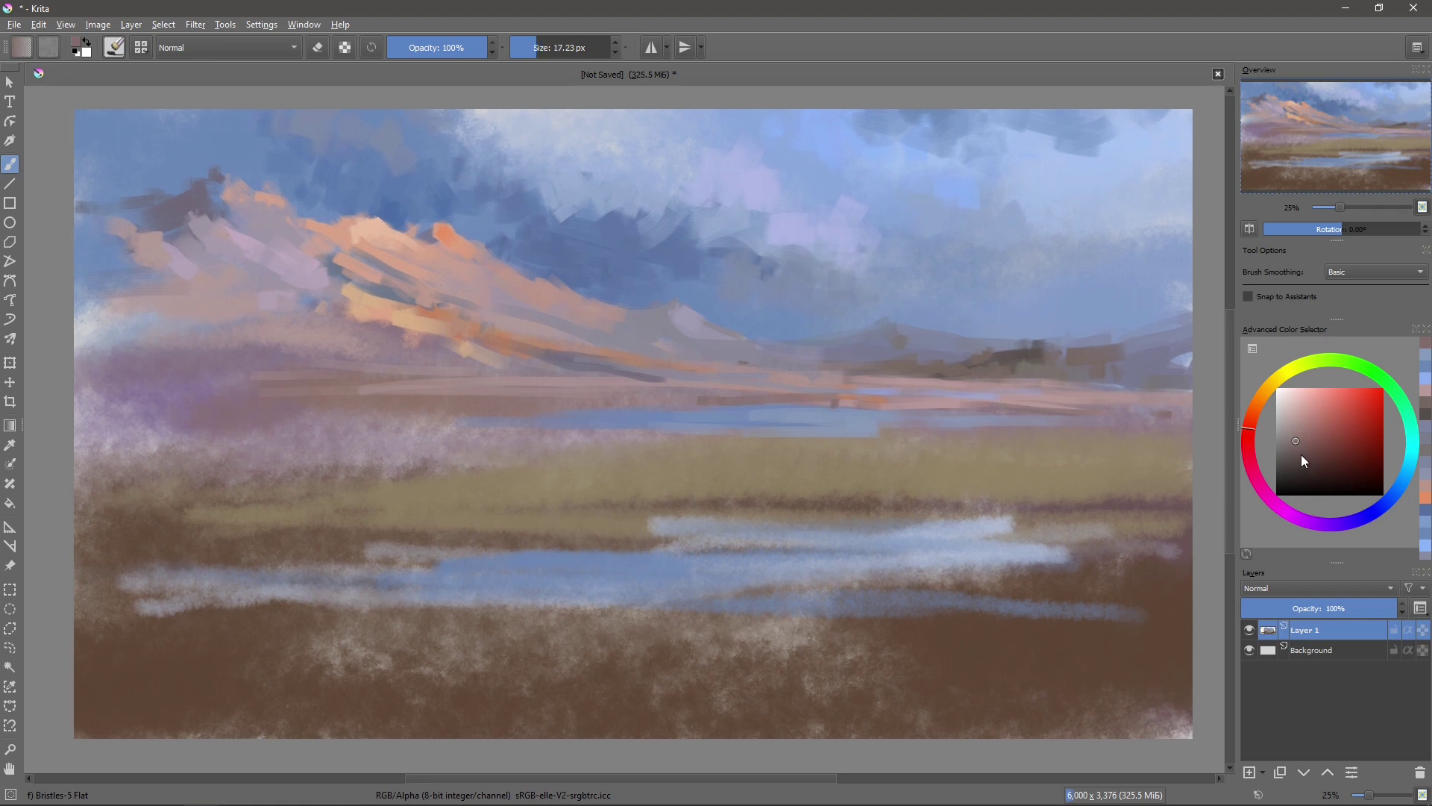
# - Add two short dark shore strokes along the lake while zoomed in
pyautogui.click(1300, 451)
pyautogui.press('+')
pyautogui.moveTo(794, 396); pyautogui.dragTo(929, 400)
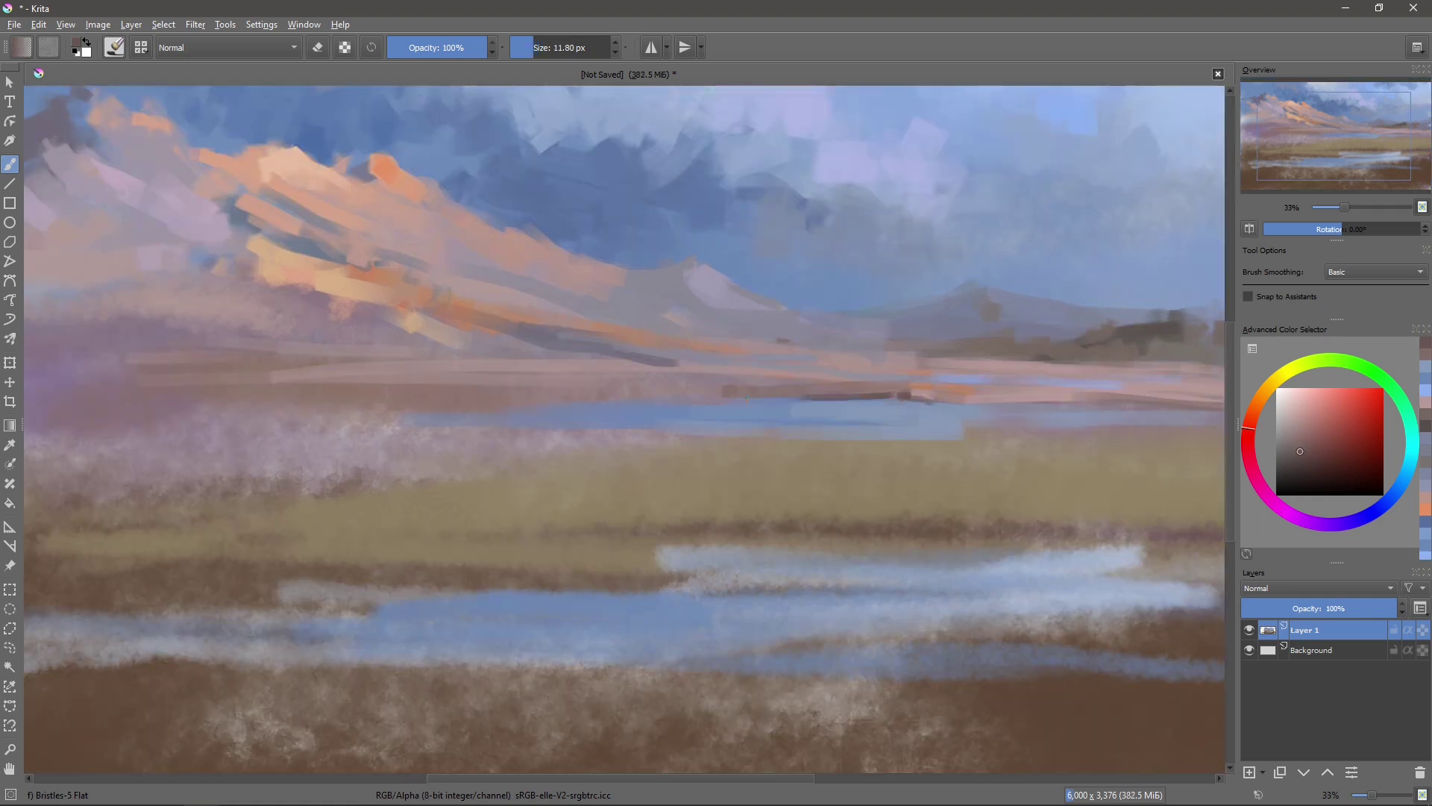
pyautogui.moveTo(447, 404); pyautogui.dragTo(698, 403)
pyautogui.press('-')
# - Paint a broad yellow-ochre stroke into the right-hand field
pyautogui.press(']')
pyautogui.press(']')
pyautogui.press(']')
pyautogui.click(1270, 382)
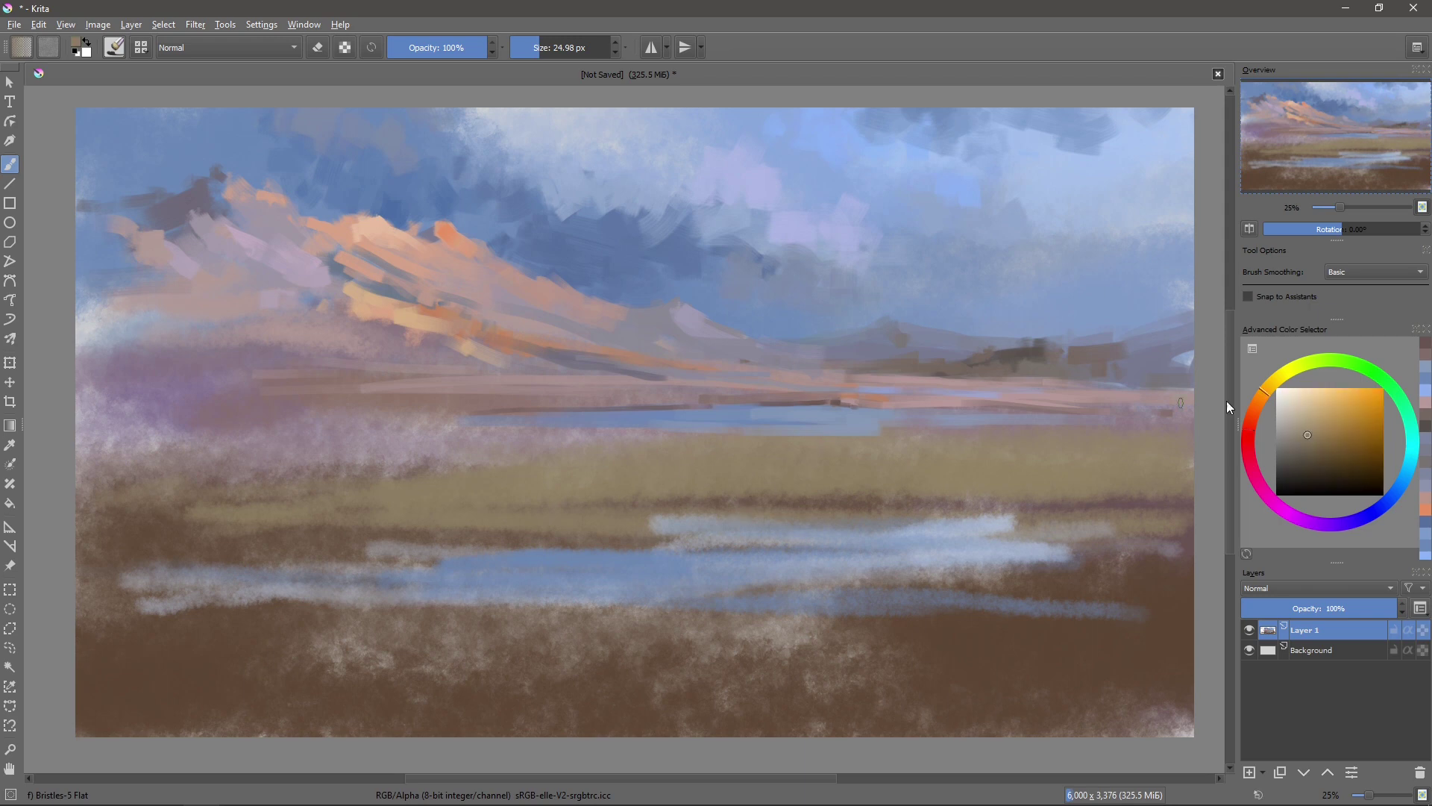
pyautogui.click(1310, 425)
pyautogui.press(']')
pyautogui.press(']')
pyautogui.press(']')
pyautogui.moveTo(746, 451)
pyautogui.mouseDown()
pyautogui.moveTo(1113, 436)
pyautogui.moveTo(1082, 447)
pyautogui.mouseUp()
pyautogui.press('[')
pyautogui.press('[')
# - Lay a long lighter yellow-ochre stroke across the field and try further yellow shades
pyautogui.click(1313, 414)
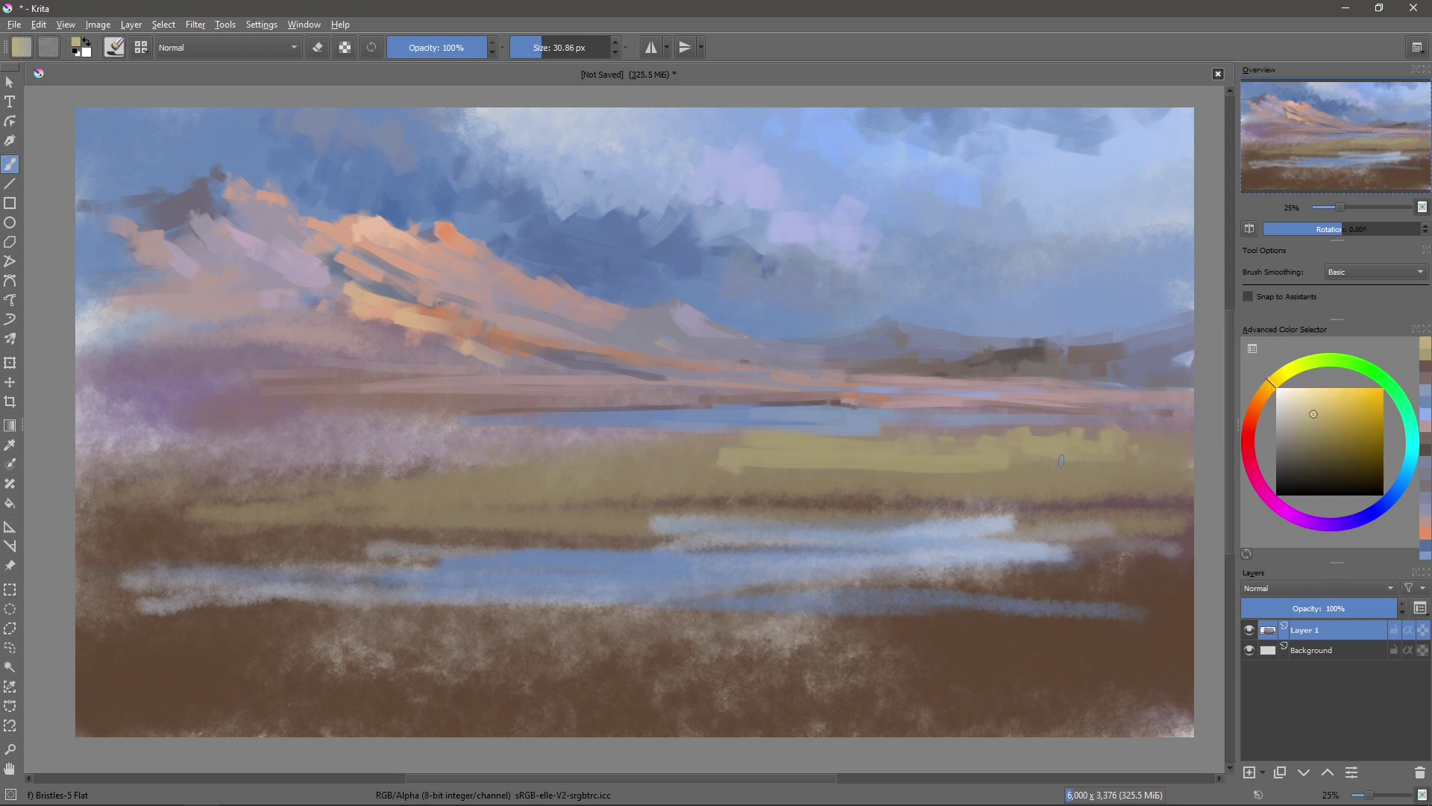
pyautogui.press(']')
pyautogui.press(']')
pyautogui.press(']')
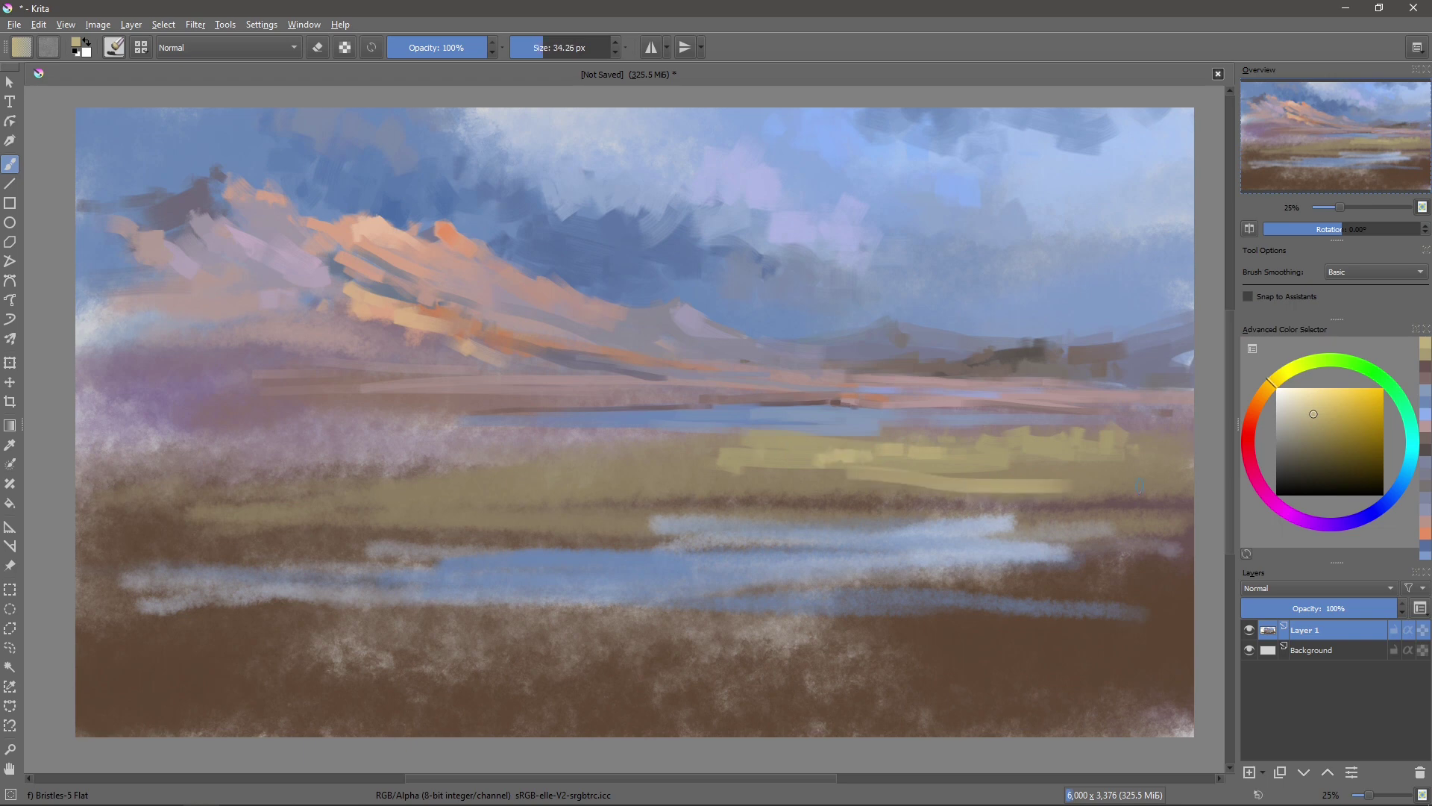
pyautogui.moveTo(845, 481); pyautogui.dragTo(1130, 477)
pyautogui.keyDown('ctrl'); pyautogui.click(1072, 471); pyautogui.keyUp('ctrl')
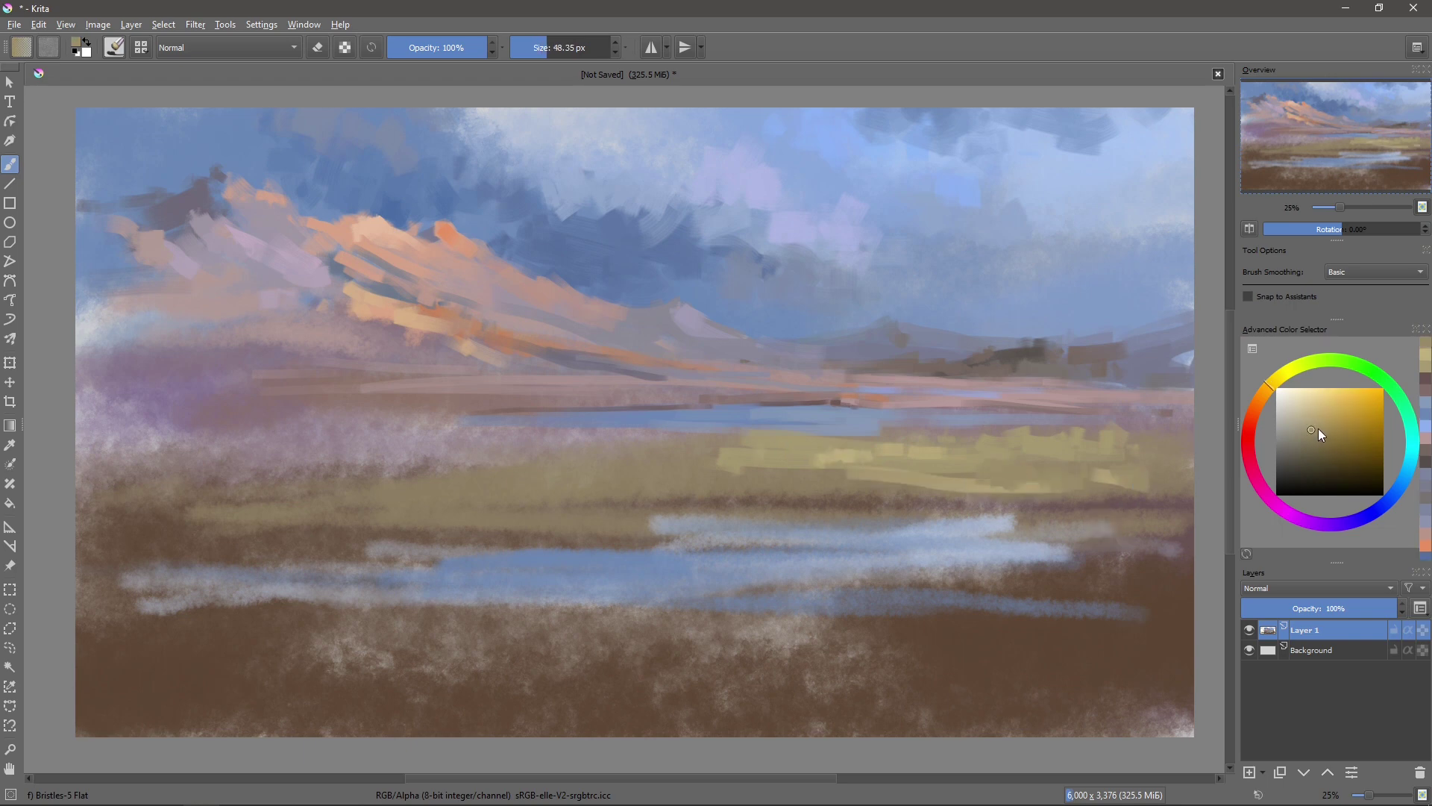
pyautogui.click(1318, 429)
pyautogui.click(1336, 422)
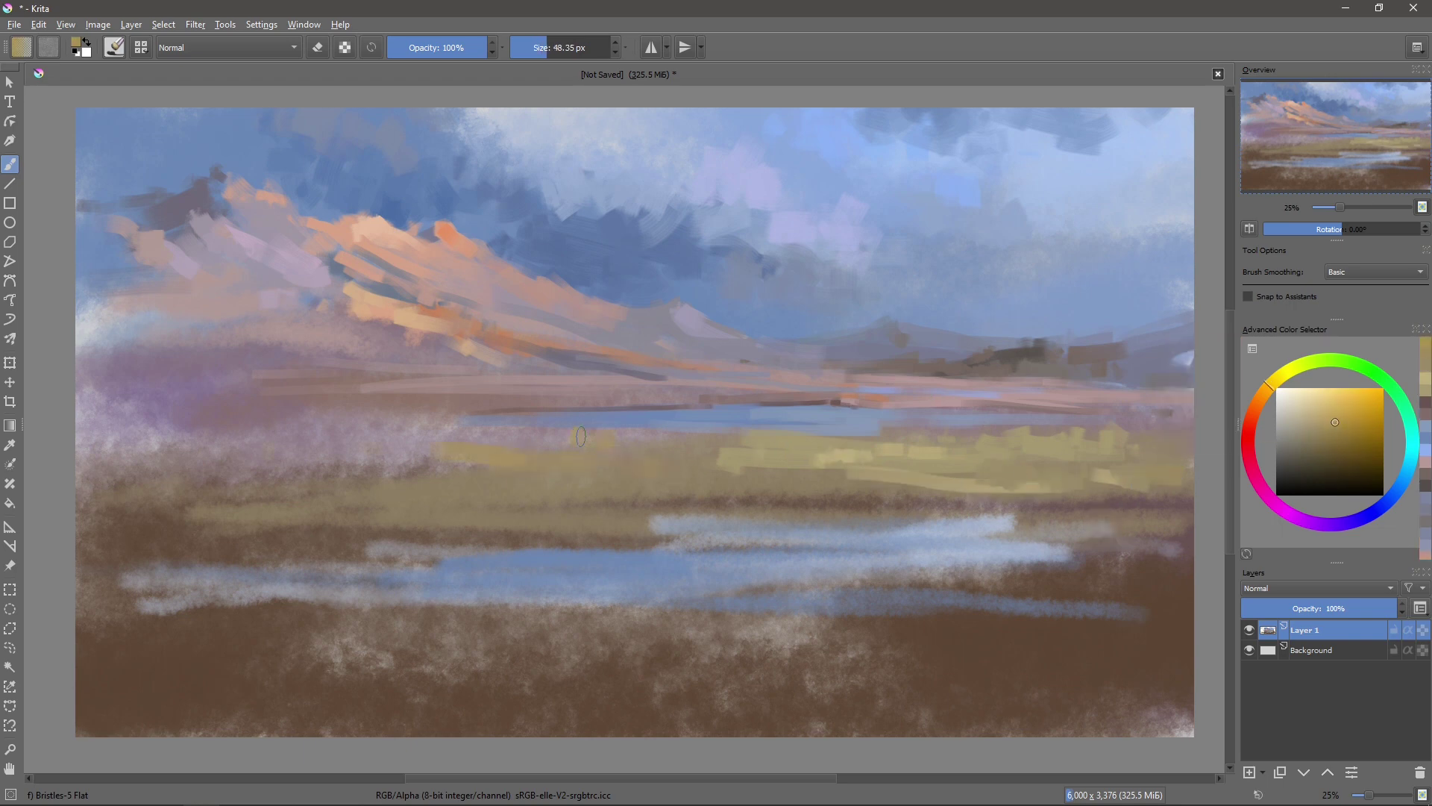
pyautogui.click(1275, 378)
# - Paint olive and dark green strokes along the left middle band beside the lake
pyautogui.click(1334, 445)
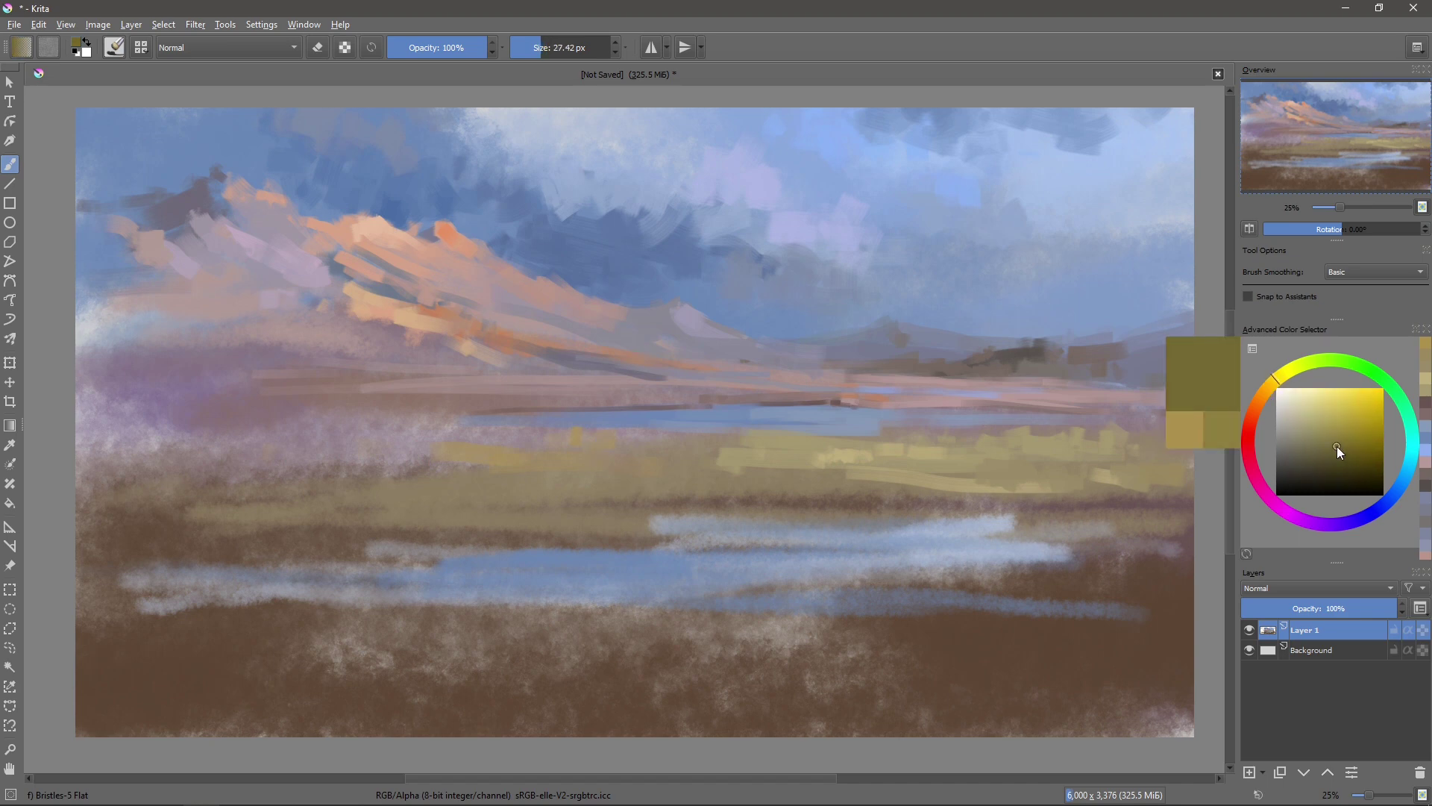
pyautogui.moveTo(253, 430)
pyautogui.mouseDown()
pyautogui.moveTo(593, 436)
pyautogui.moveTo(313, 418)
pyautogui.mouseUp()
pyautogui.click(1317, 448)
pyautogui.keyDown('ctrl'); pyautogui.click(477, 424); pyautogui.keyUp('ctrl')
pyautogui.moveTo(523, 424); pyautogui.dragTo(477, 423)
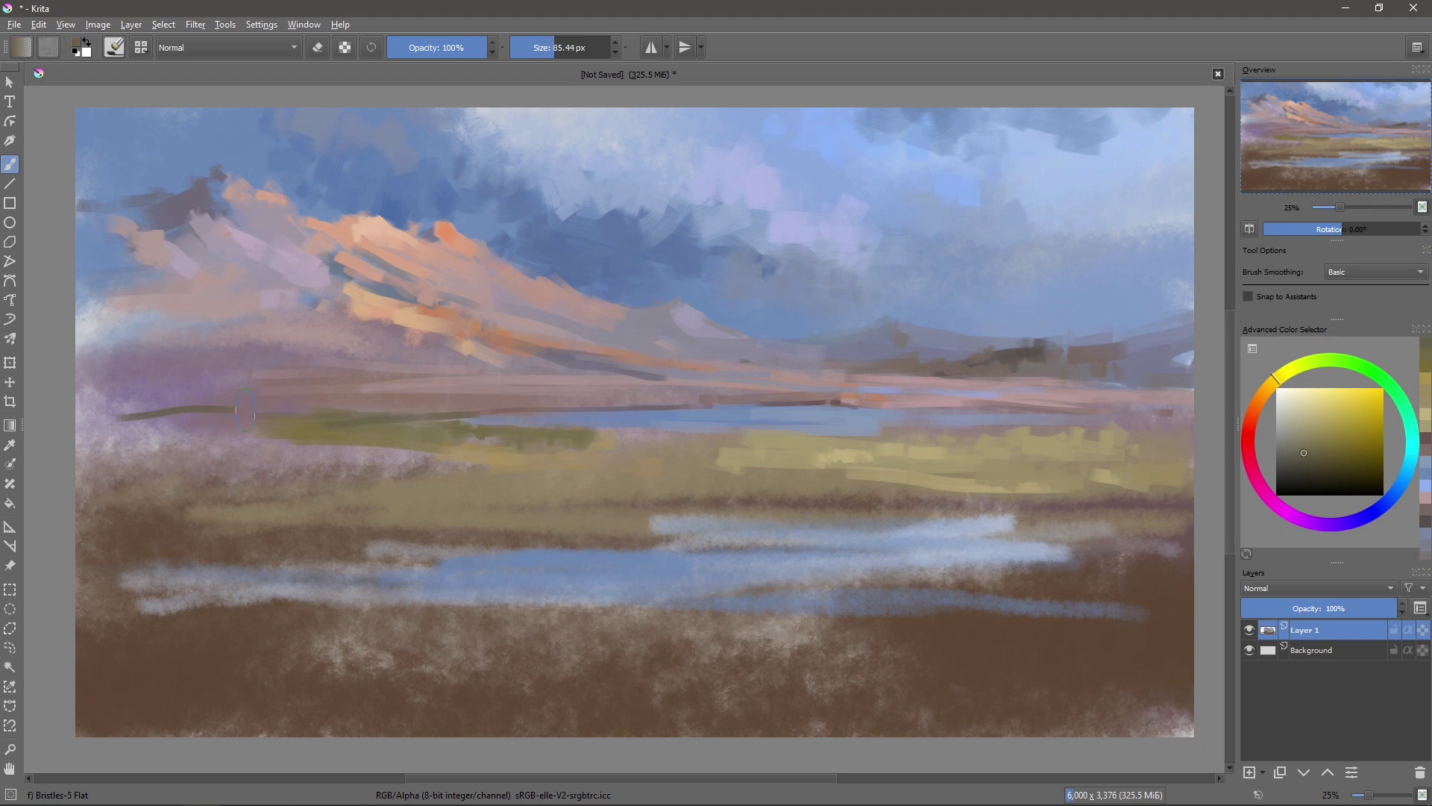
pyautogui.moveTo(239, 421); pyautogui.dragTo(78, 429)
# - Brush muted pink over the left haze
pyautogui.keyDown('ctrl'); pyautogui.click(148, 393); pyautogui.keyUp('ctrl')
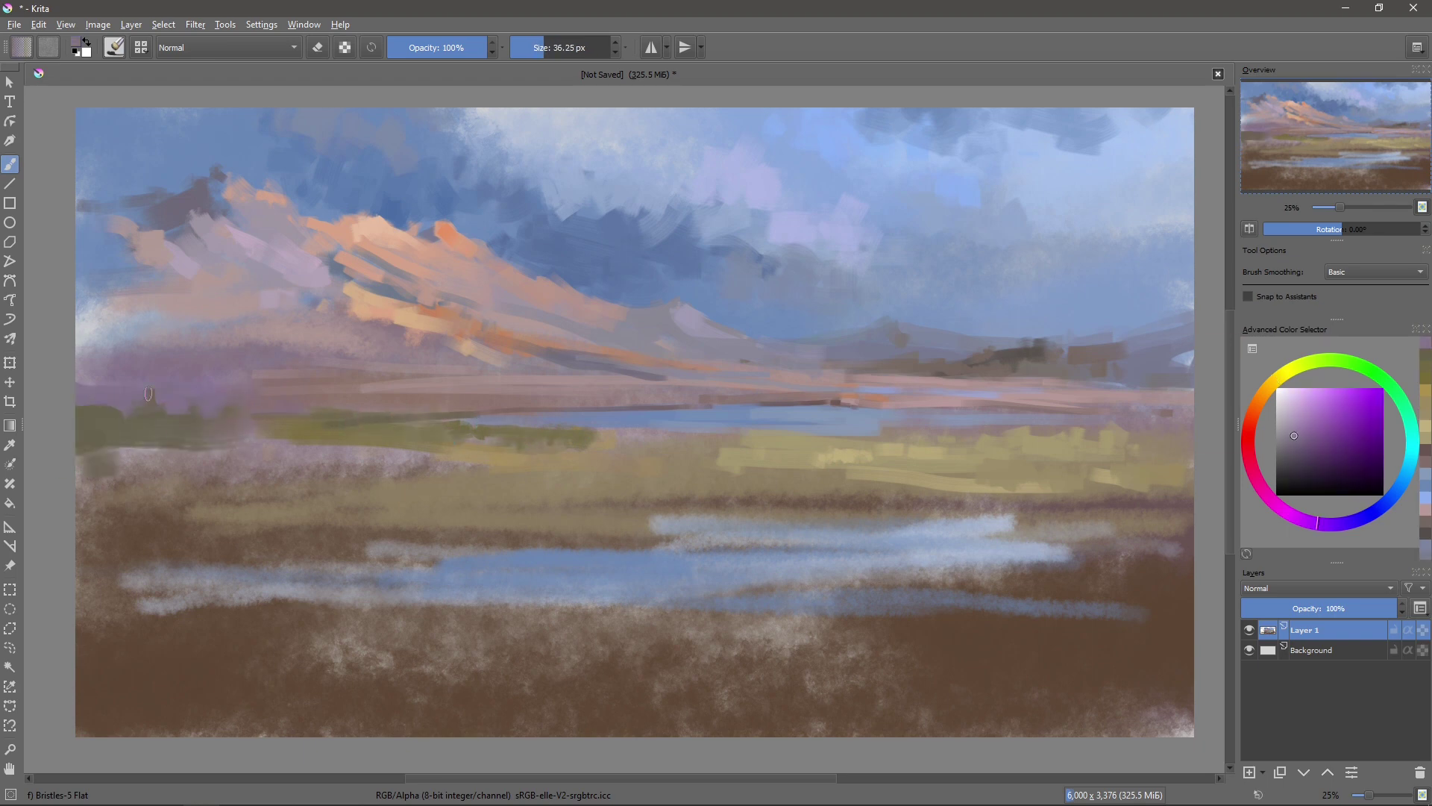
pyautogui.keyDown('ctrl'); pyautogui.click(195, 306); pyautogui.keyUp('ctrl')
pyautogui.moveTo(171, 309)
pyautogui.mouseDown()
pyautogui.moveTo(78, 317)
pyautogui.moveTo(160, 351)
pyautogui.moveTo(302, 351)
pyautogui.mouseUp()
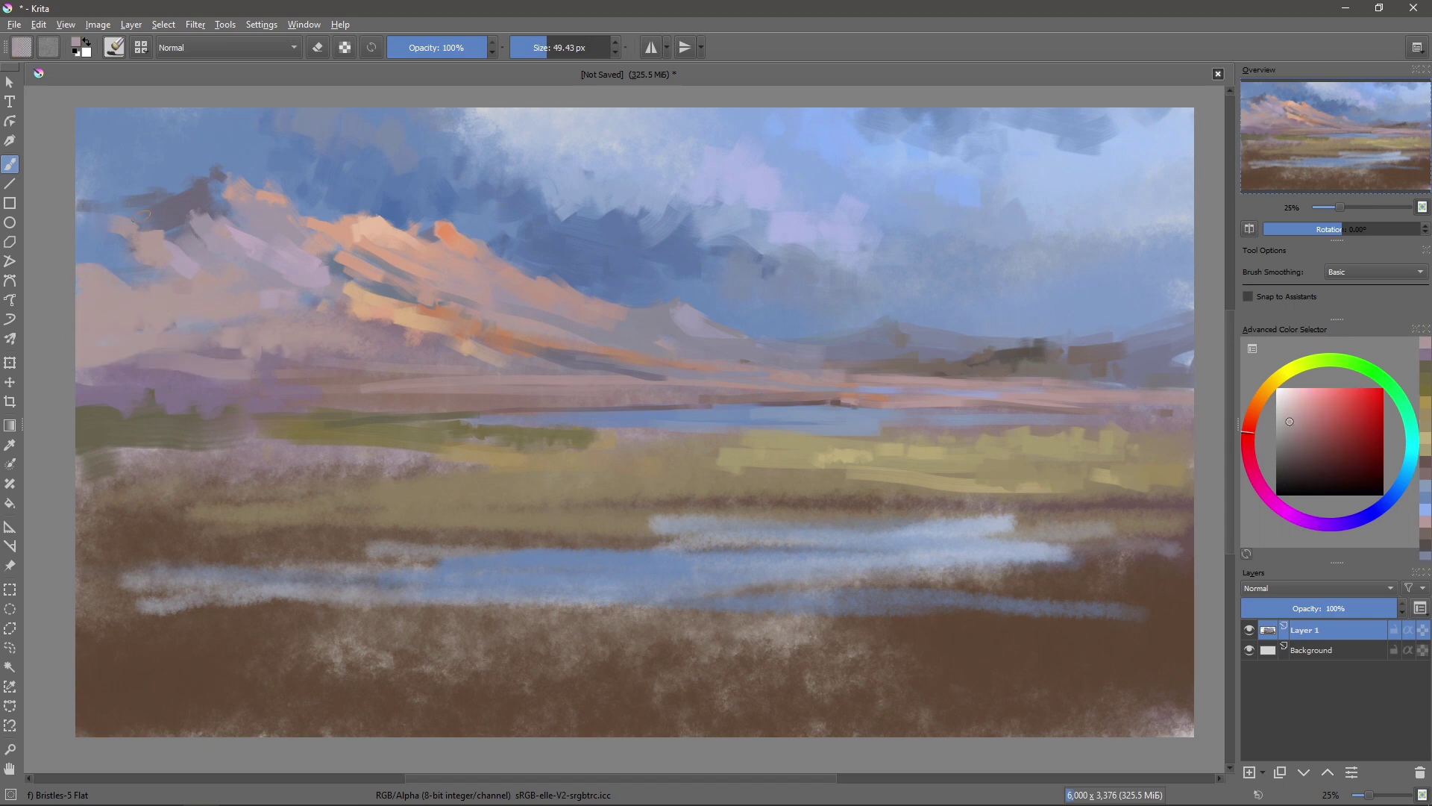
pyautogui.keyDown('ctrl'); pyautogui.click(88, 225); pyautogui.keyUp('ctrl')
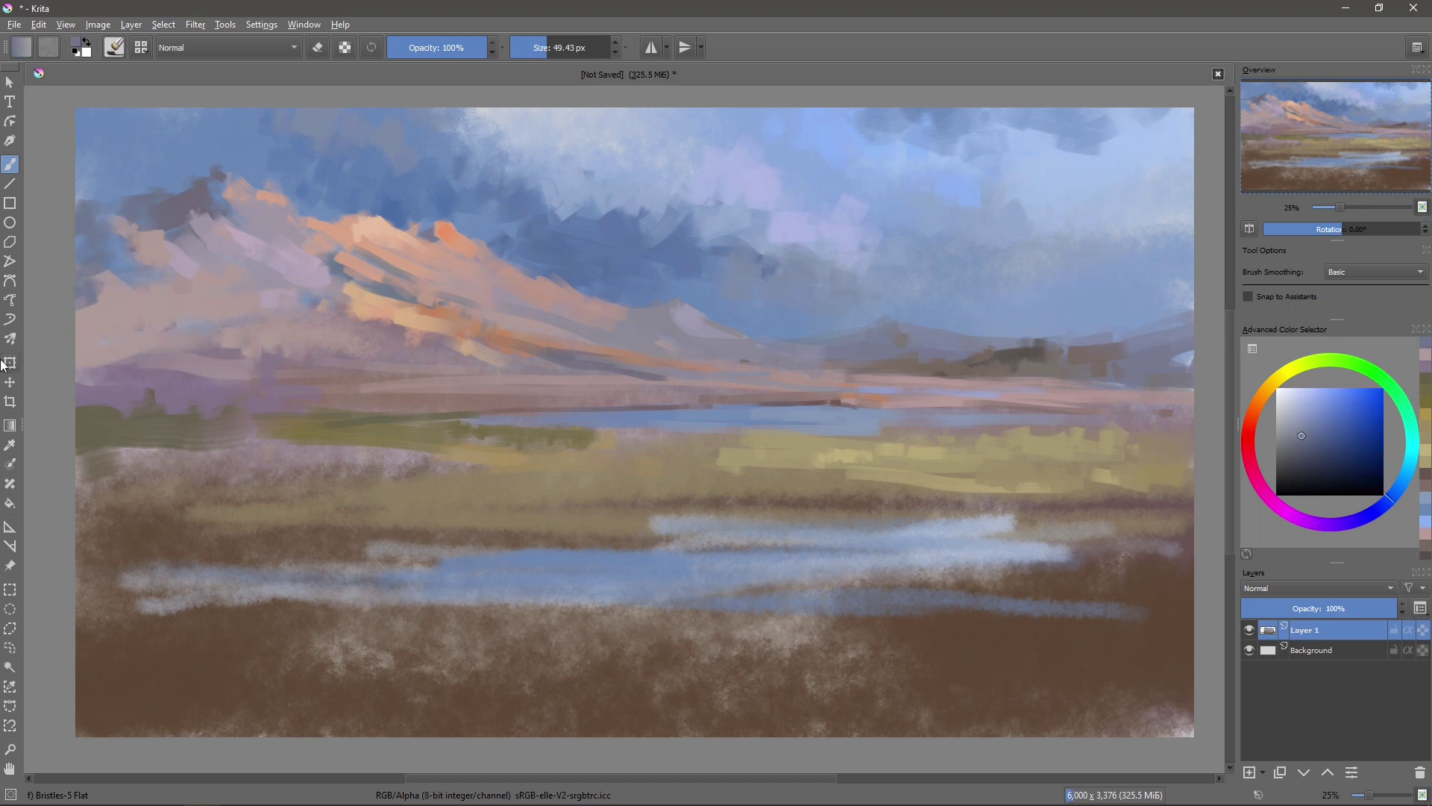
pyautogui.press('[')
pyautogui.press('[')
pyautogui.press('[')
# - Add a light-blue glint on the lake and a mauve patch below the green band
pyautogui.keyDown('ctrl'); pyautogui.click(776, 423); pyautogui.keyUp('ctrl')
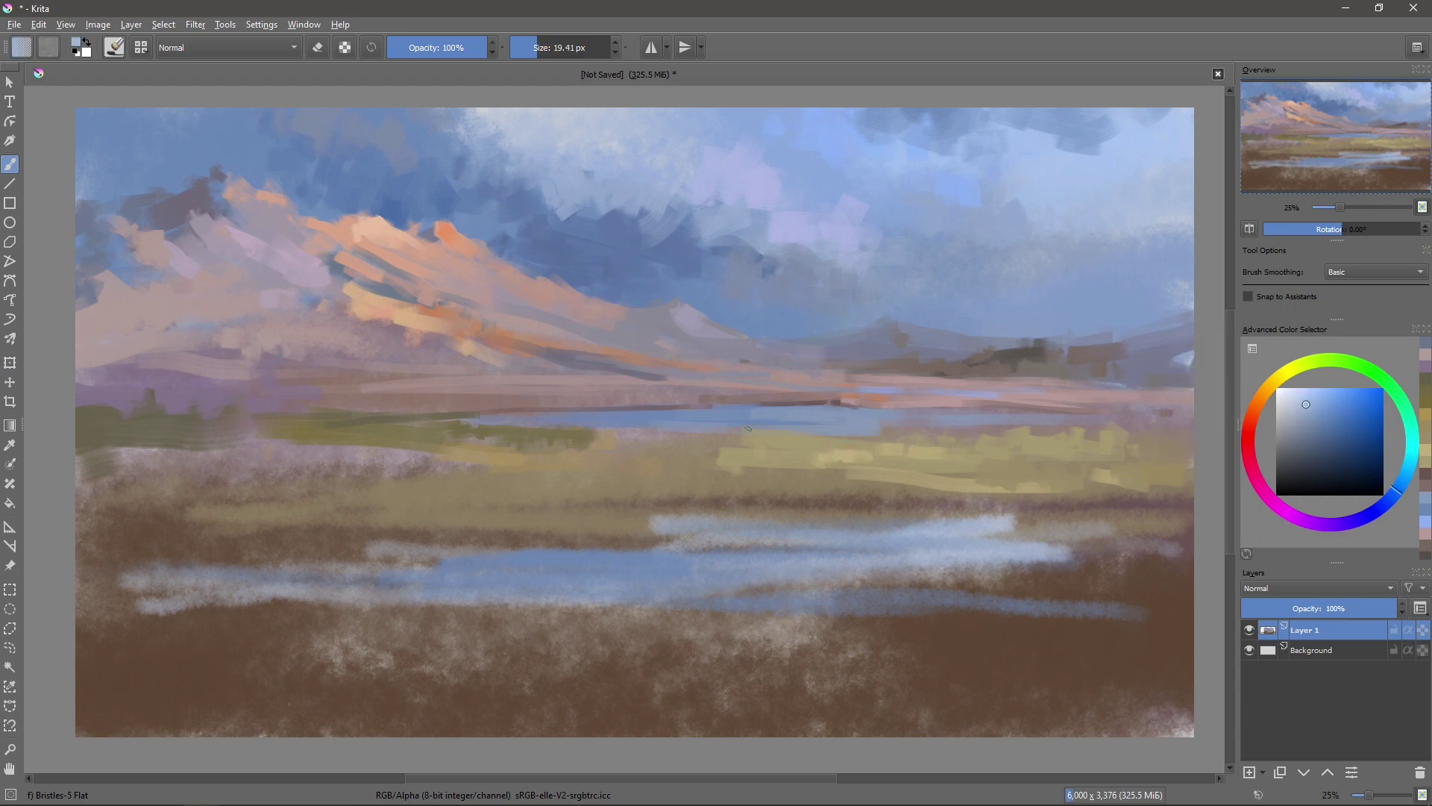
pyautogui.moveTo(784, 413); pyautogui.dragTo(895, 418)
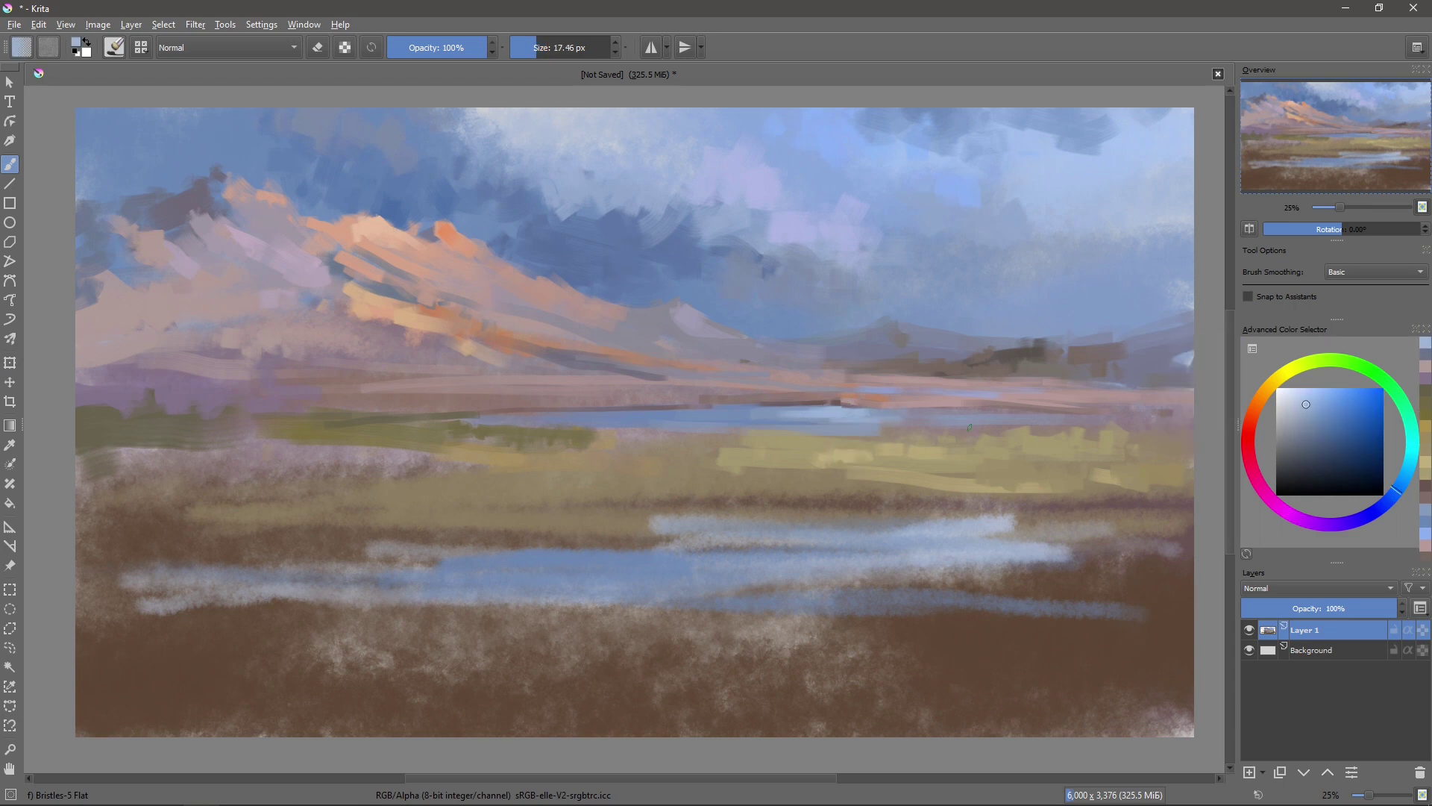
pyautogui.keyDown('ctrl'); pyautogui.click(335, 439); pyautogui.keyUp('ctrl')
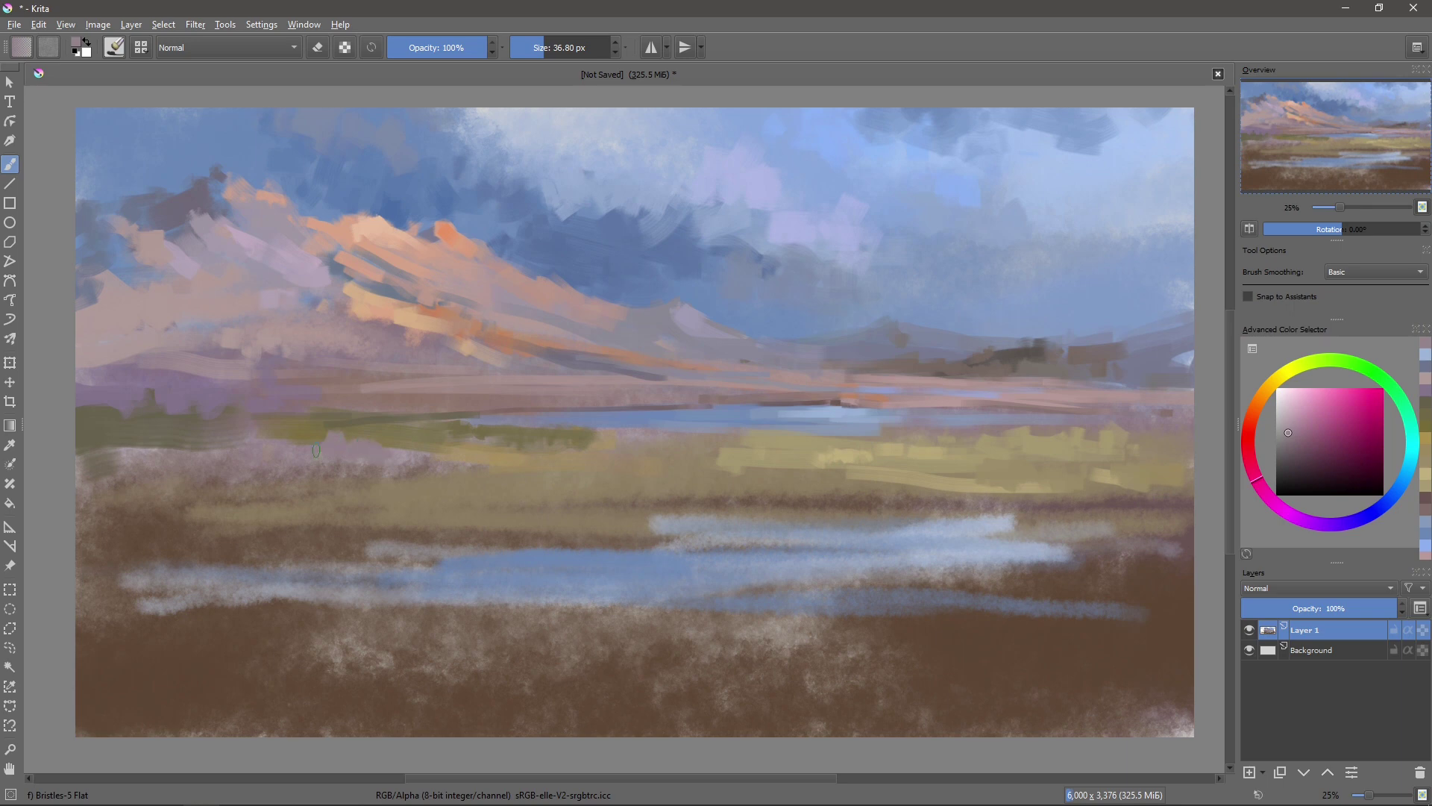
pyautogui.moveTo(316, 450); pyautogui.dragTo(399, 449)
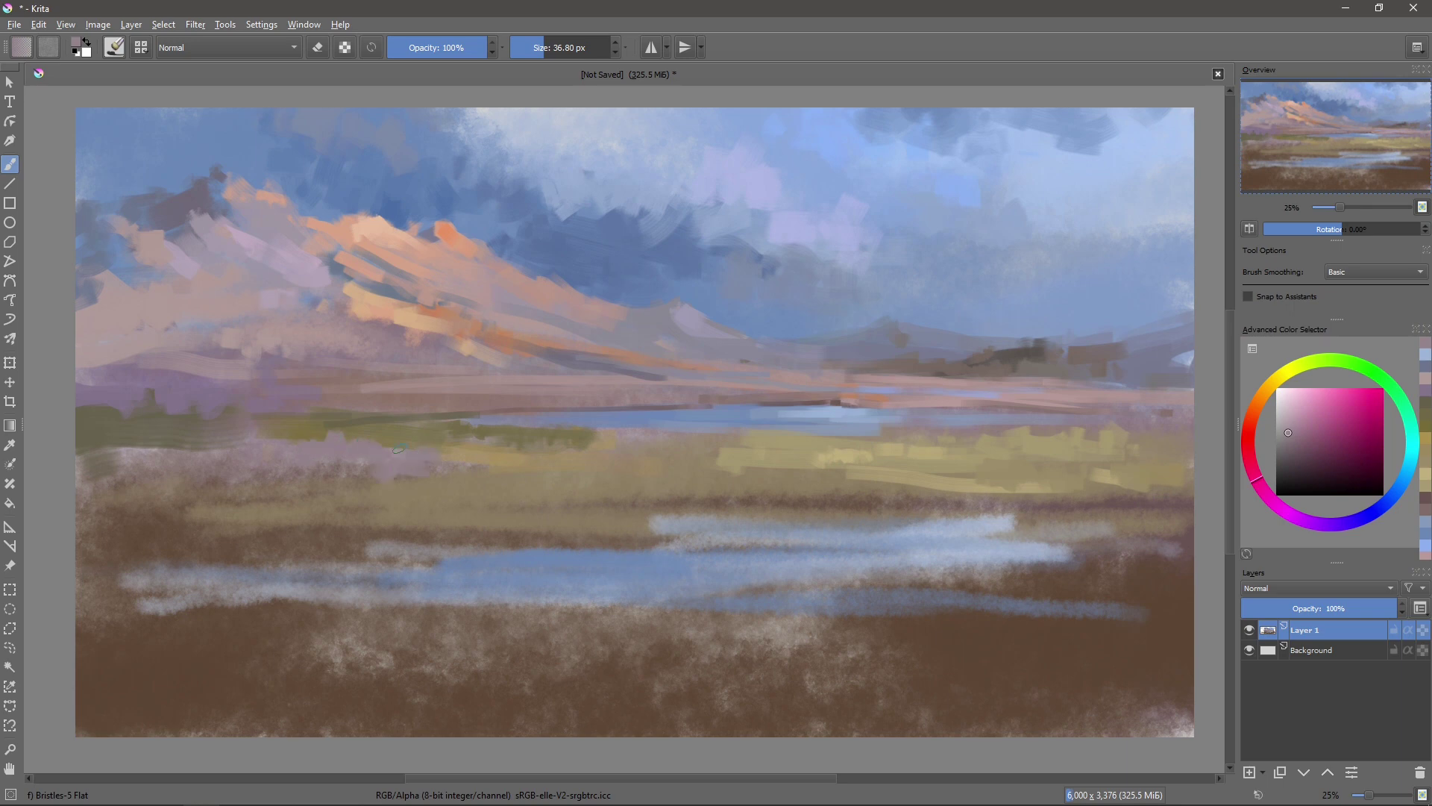
pyautogui.keyDown('ctrl'); pyautogui.click(867, 335); pyautogui.keyUp('ctrl')
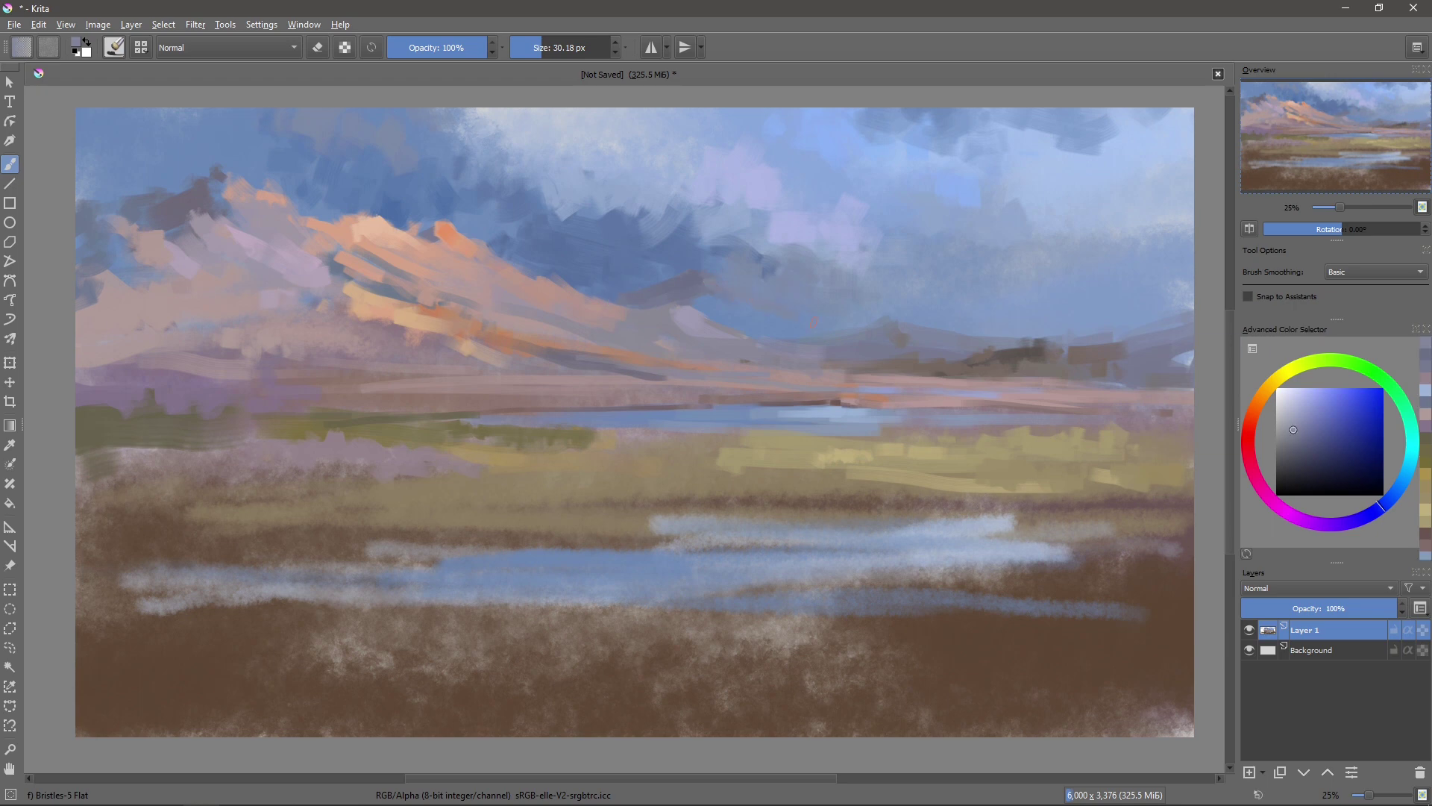
# - Add a faint blue-grey stroke to the sky and sample pinkish mountain tones
pyautogui.click(1299, 428)
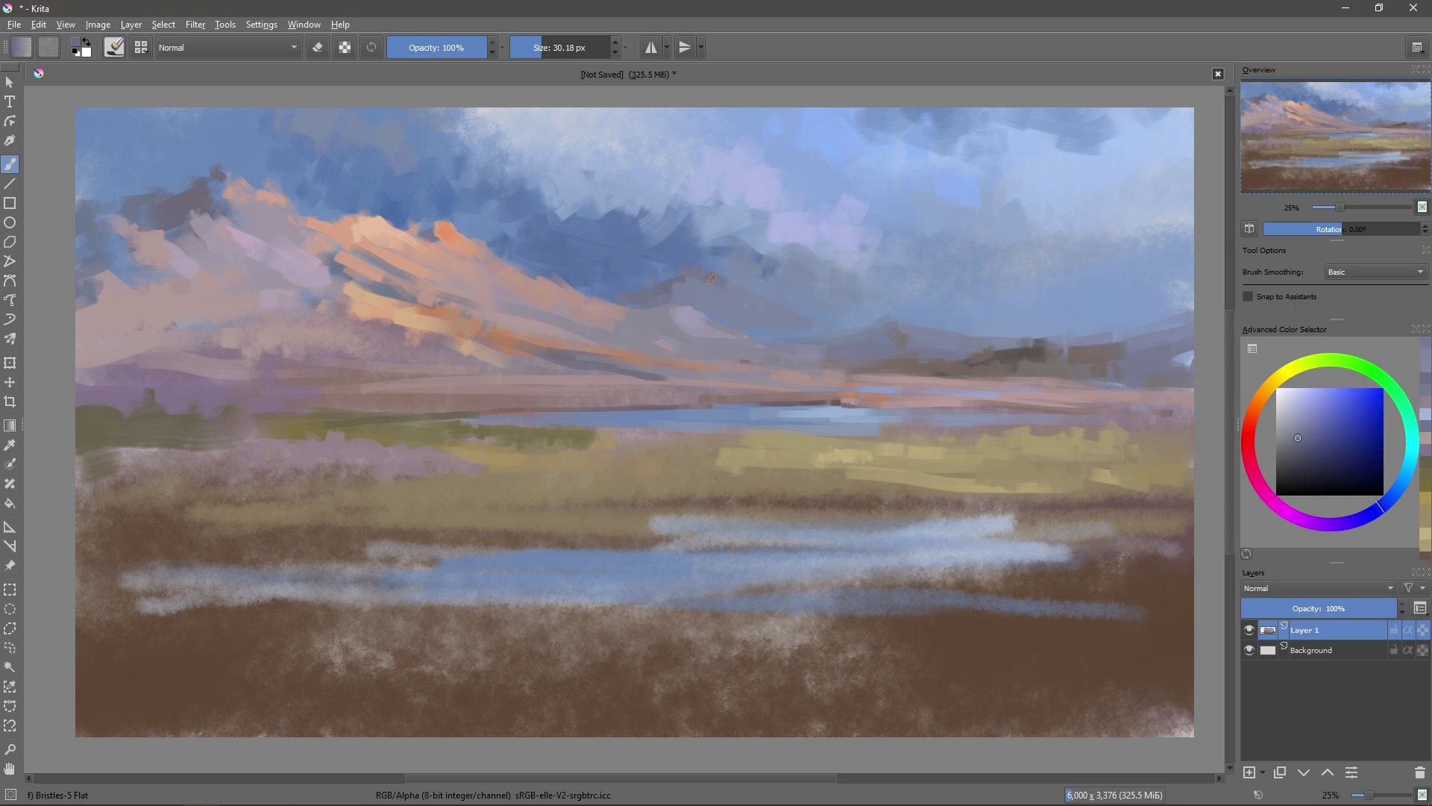
pyautogui.moveTo(746, 291); pyautogui.dragTo(809, 314)
pyautogui.moveTo(710, 281); pyautogui.dragTo(830, 328)
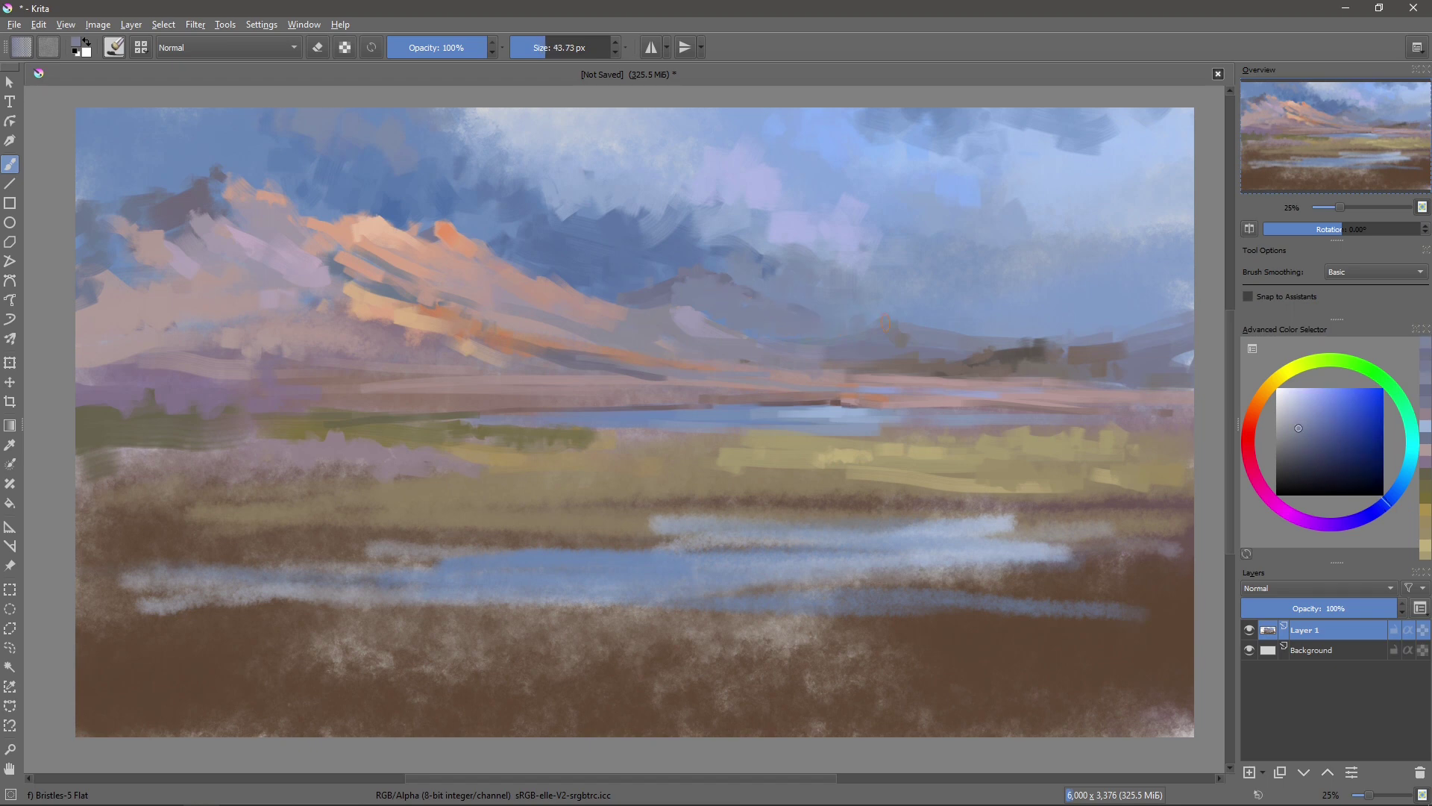
pyautogui.press('[')
pyautogui.keyDown('ctrl'); pyautogui.click(743, 336); pyautogui.keyUp('ctrl')
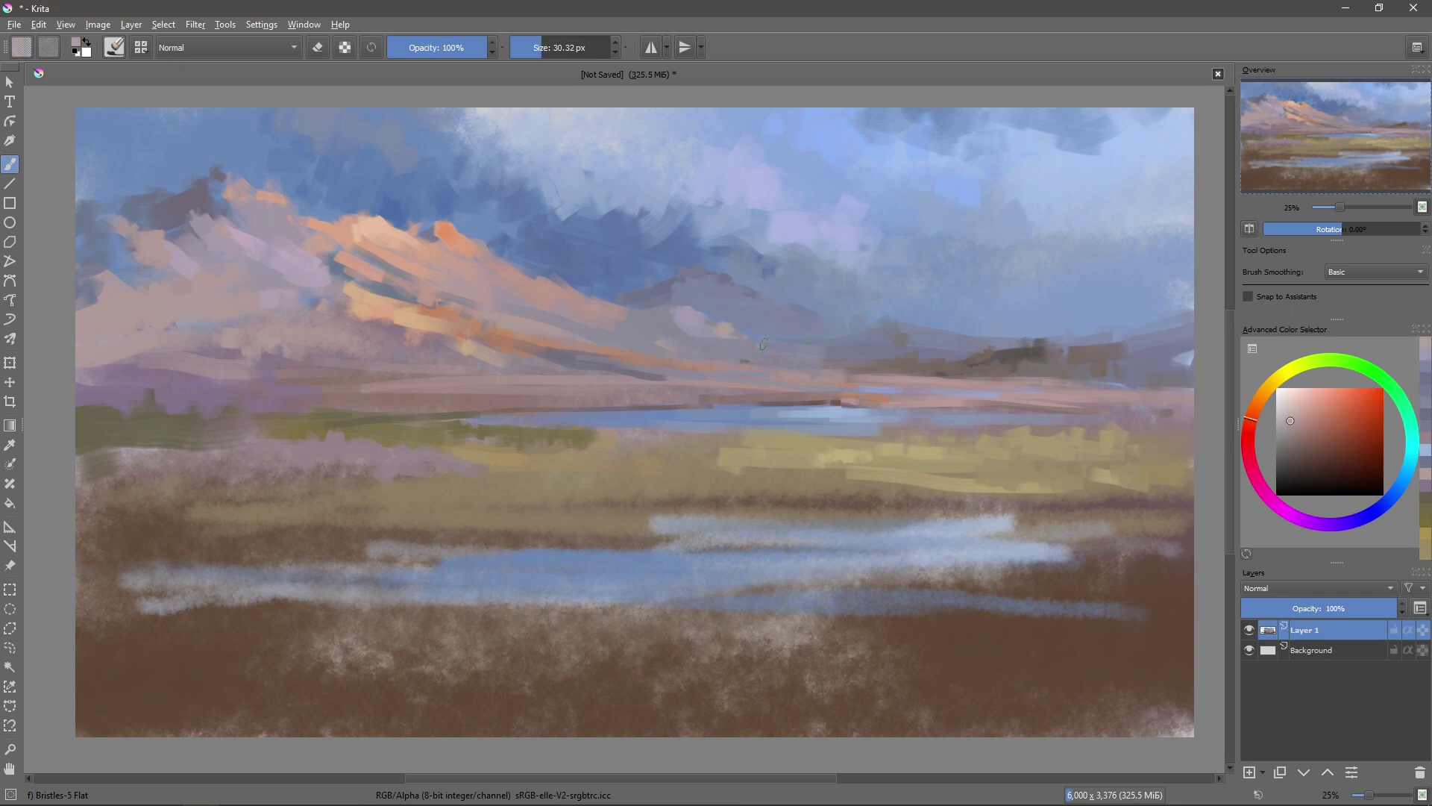
pyautogui.keyDown('ctrl'); pyautogui.click(740, 336); pyautogui.keyUp('ctrl')
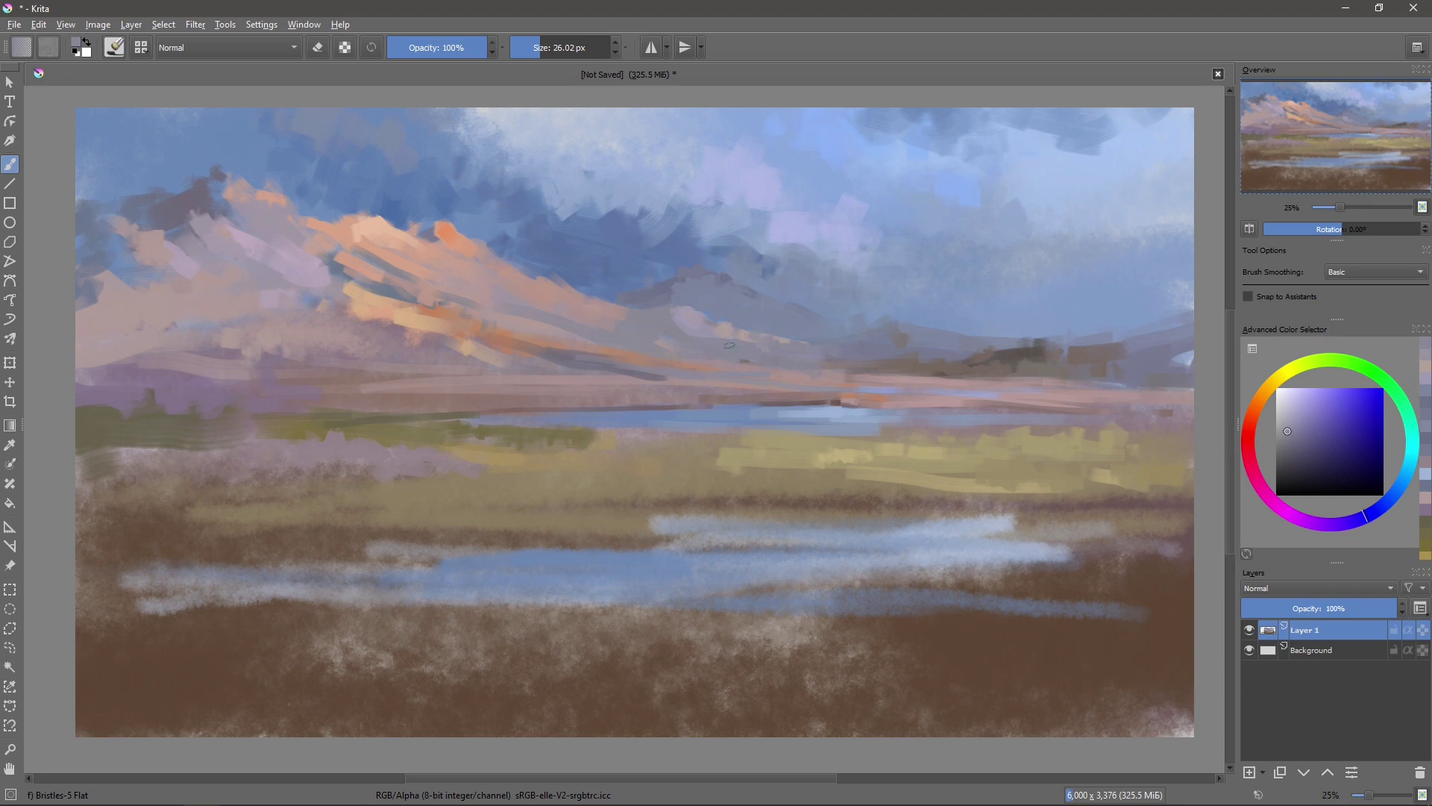
pyautogui.keyDown('ctrl'); pyautogui.click(638, 324); pyautogui.keyUp('ctrl')
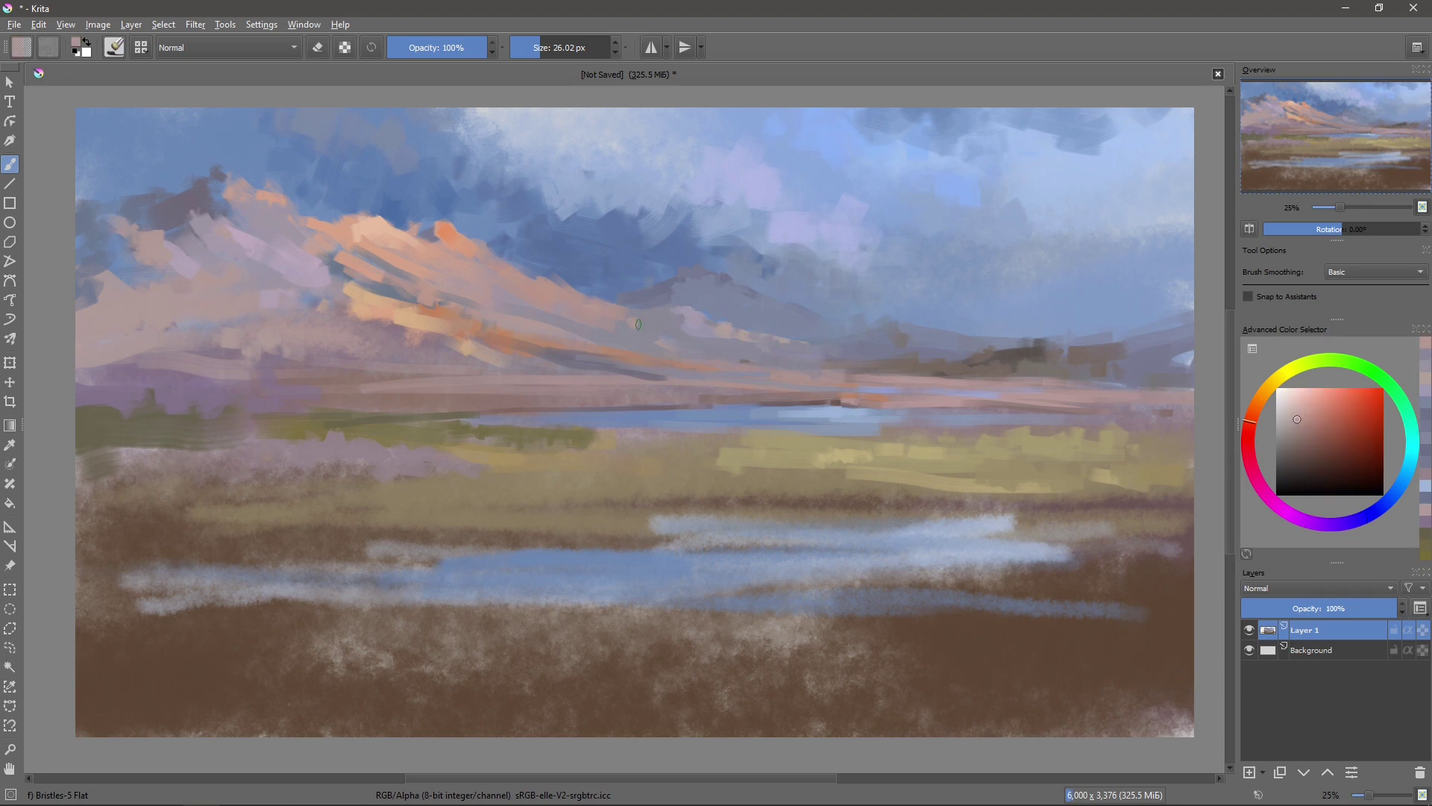
pyautogui.press(']')
# - Sample lighter blue-greys from the sky and add a white cloud touch upper right
pyautogui.keyDown('ctrl'); pyautogui.click(1015, 254); pyautogui.keyUp('ctrl')
pyautogui.keyDown('ctrl'); pyautogui.click(979, 278); pyautogui.keyUp('ctrl')
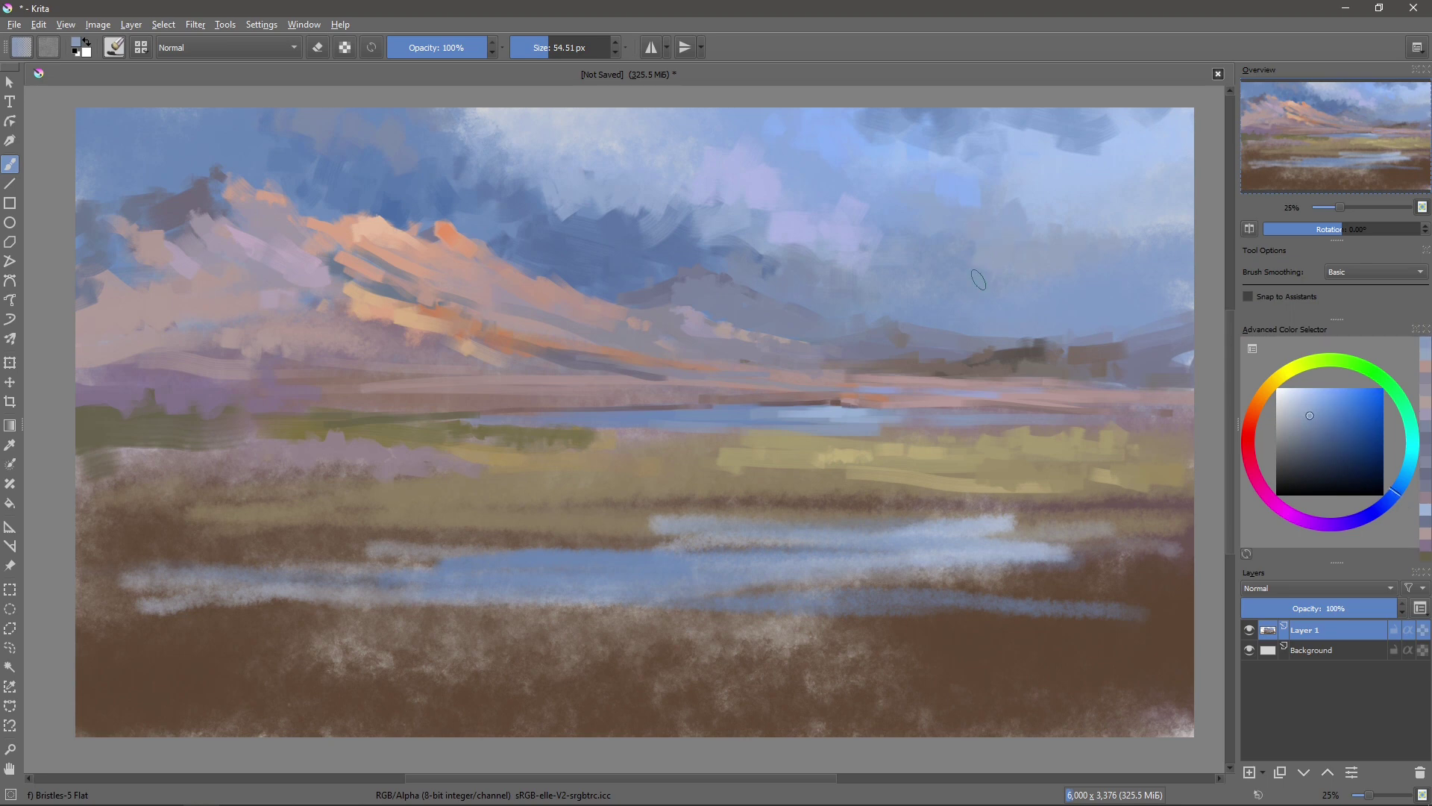
pyautogui.keyDown('ctrl'); pyautogui.click(1058, 303); pyautogui.keyUp('ctrl')
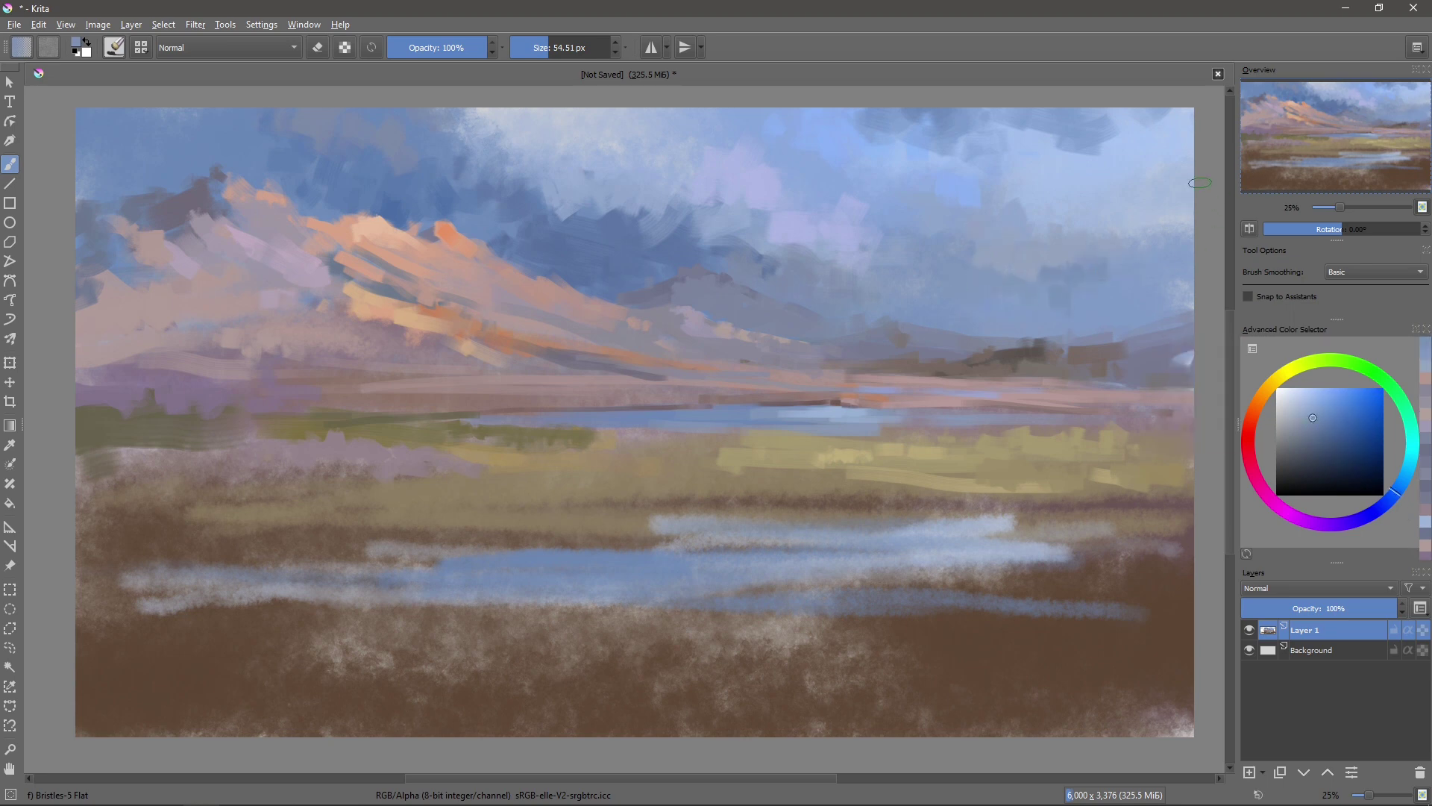
pyautogui.keyDown('ctrl'); pyautogui.click(585, 114); pyautogui.keyUp('ctrl')
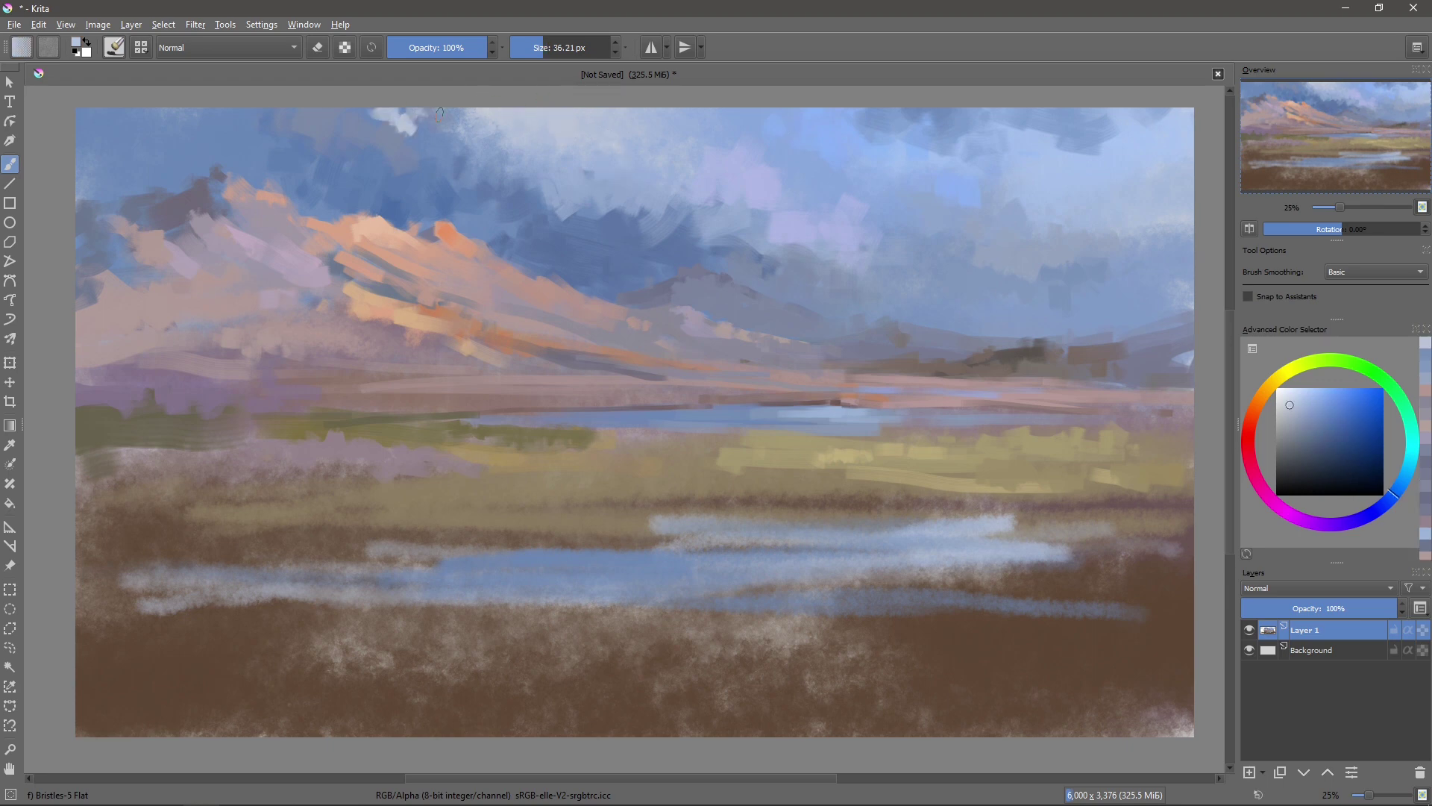
pyautogui.moveTo(403, 124); pyautogui.dragTo(448, 124)
pyautogui.keyDown('ctrl'); pyautogui.click(392, 128); pyautogui.keyUp('ctrl')
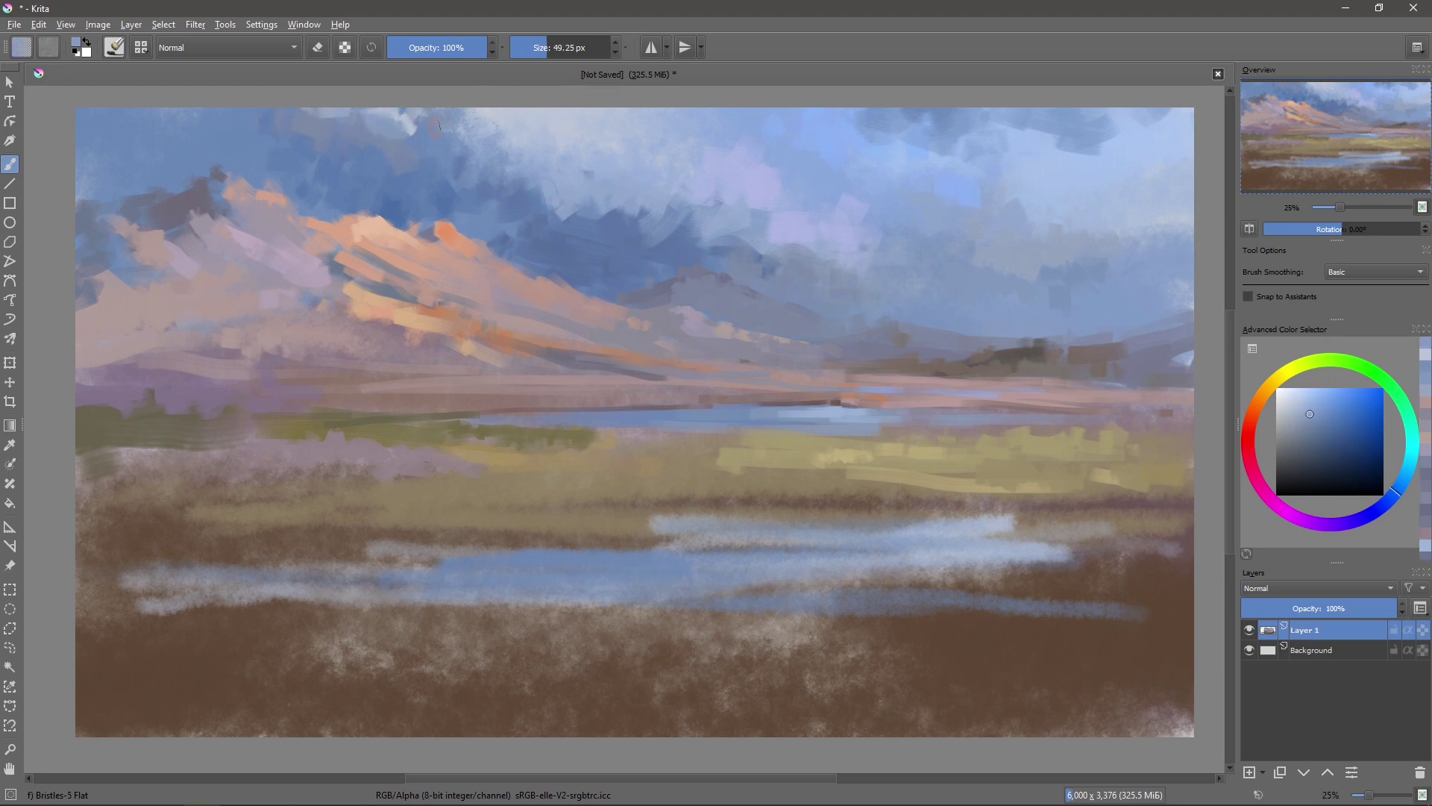
pyautogui.keyDown('ctrl'); pyautogui.click(370, 134); pyautogui.keyUp('ctrl')
pyautogui.moveTo(672, 118)
pyautogui.mouseDown()
pyautogui.moveTo(712, 118)
pyautogui.moveTo(630, 138)
pyautogui.moveTo(664, 168)
pyautogui.moveTo(754, 161)
pyautogui.mouseUp()
pyautogui.click(1290, 398)
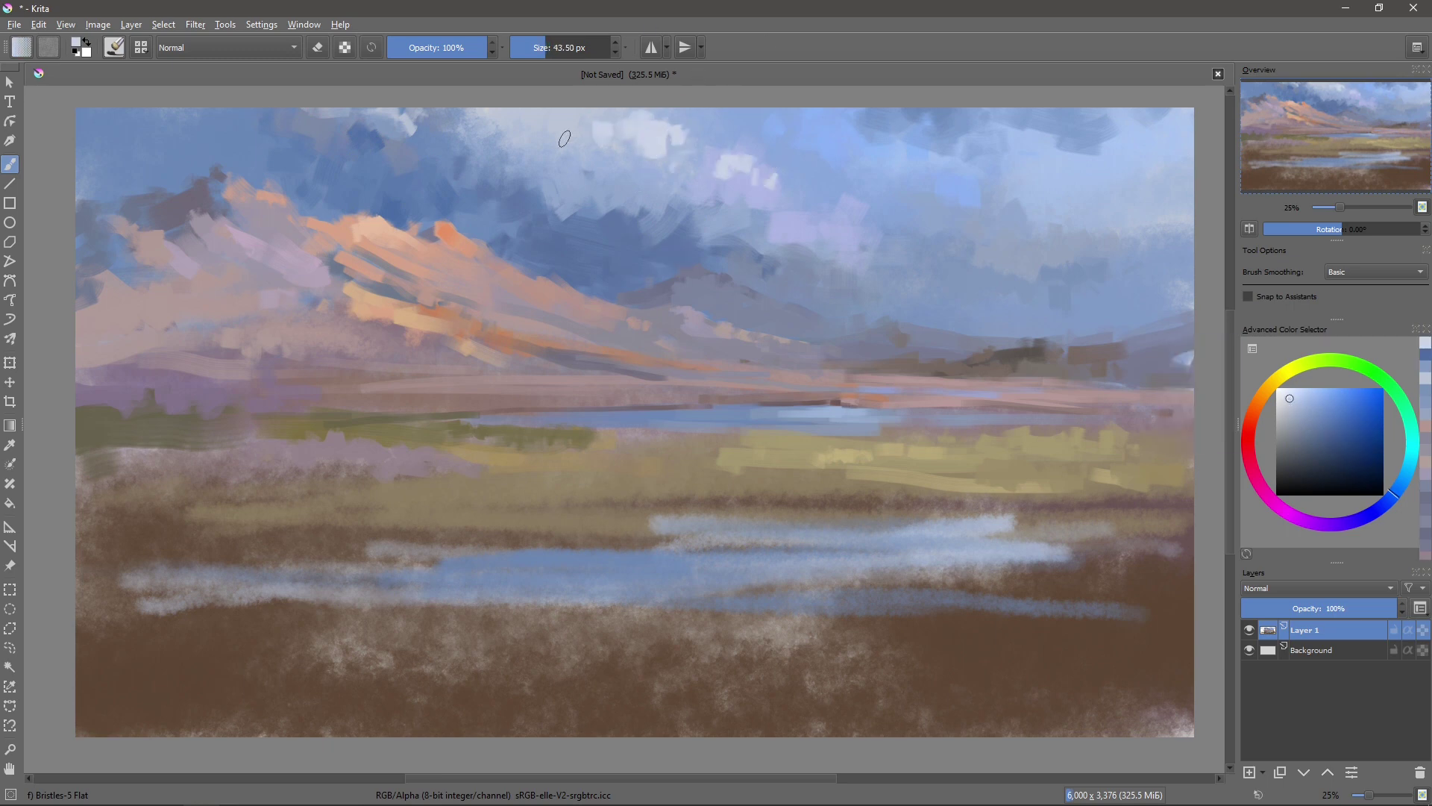
# - Dab darker muted blue shadows into the central clouds
pyautogui.keyDown('ctrl'); pyautogui.click(578, 184); pyautogui.keyUp('ctrl')
pyautogui.moveTo(578, 183)
pyautogui.mouseDown()
pyautogui.moveTo(556, 177)
pyautogui.moveTo(579, 204)
pyautogui.moveTo(574, 234)
pyautogui.mouseUp()
pyautogui.keyDown('ctrl'); pyautogui.click(603, 196); pyautogui.keyUp('ctrl')
pyautogui.keyDown('ctrl'); pyautogui.click(579, 204); pyautogui.keyUp('ctrl')
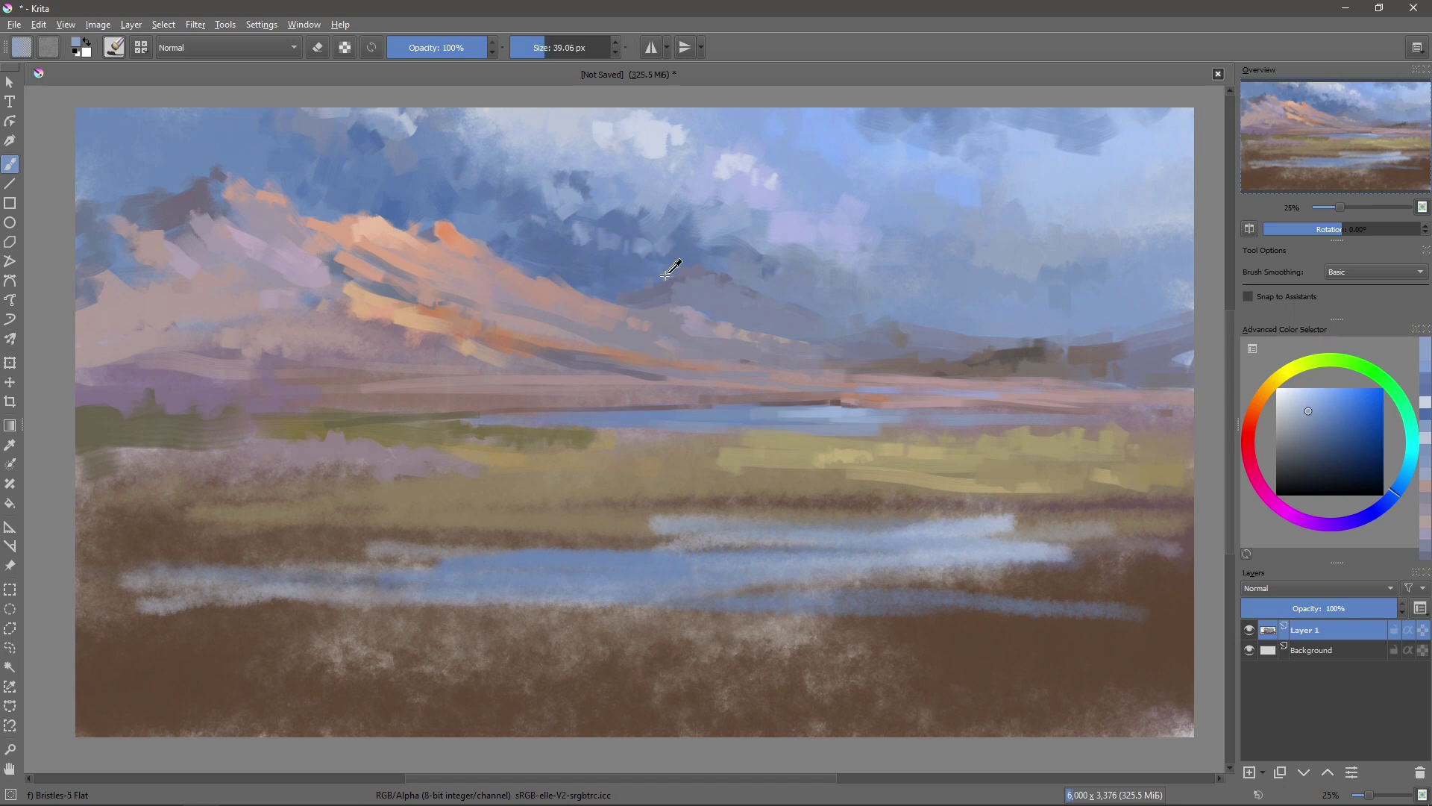
pyautogui.keyDown('ctrl'); pyautogui.click(614, 281); pyautogui.keyUp('ctrl')
# - Paint dark-blue strokes and pale cloud highlights in the upper-right sky
pyautogui.keyDown('shift'); pyautogui.moveTo(1036, 282); pyautogui.dragTo(1074, 281); pyautogui.keyUp('shift')
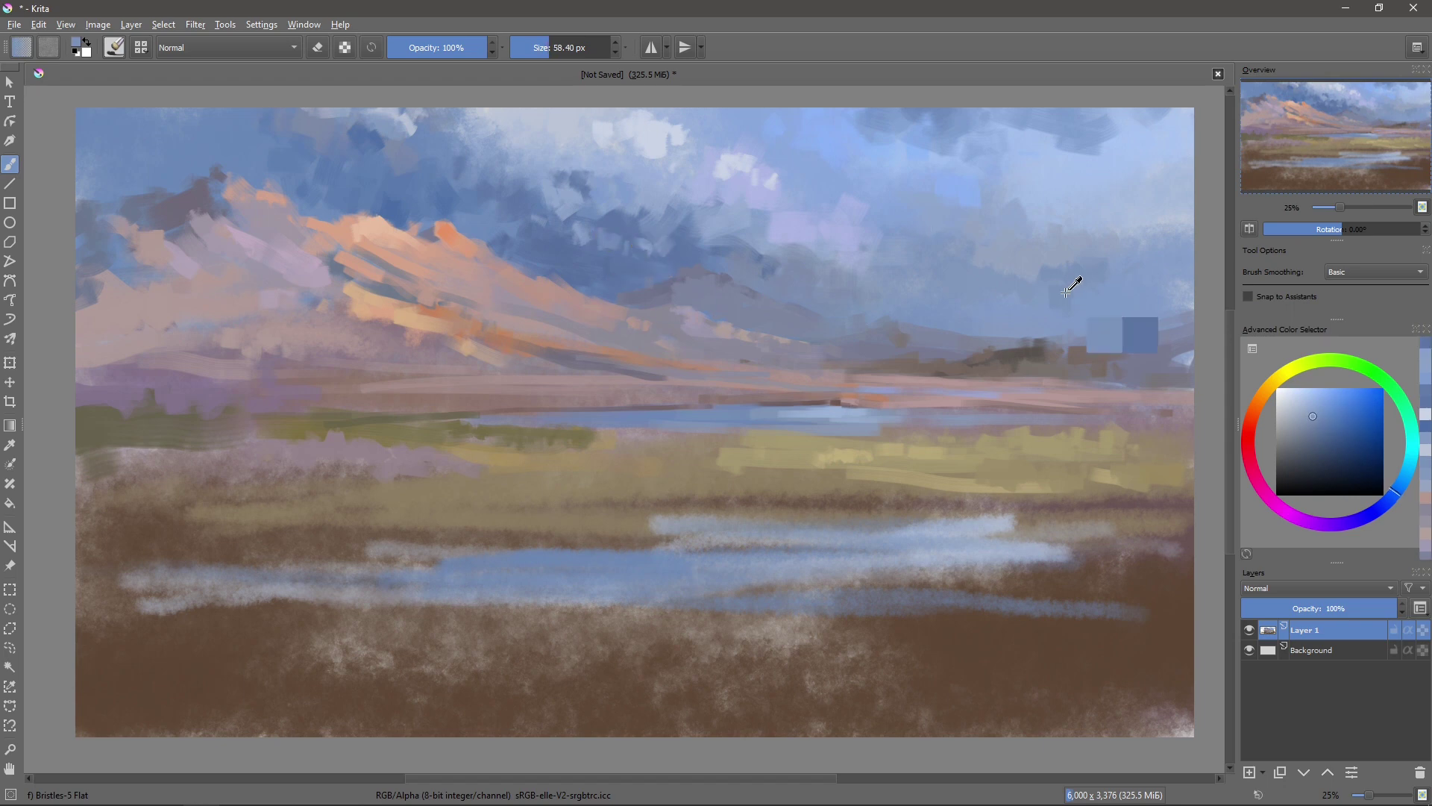
pyautogui.keyDown('ctrl'); pyautogui.click(1074, 281); pyautogui.keyUp('ctrl')
pyautogui.moveTo(1142, 209)
pyautogui.mouseDown()
pyautogui.moveTo(1127, 238)
pyautogui.moveTo(1097, 242)
pyautogui.mouseUp()
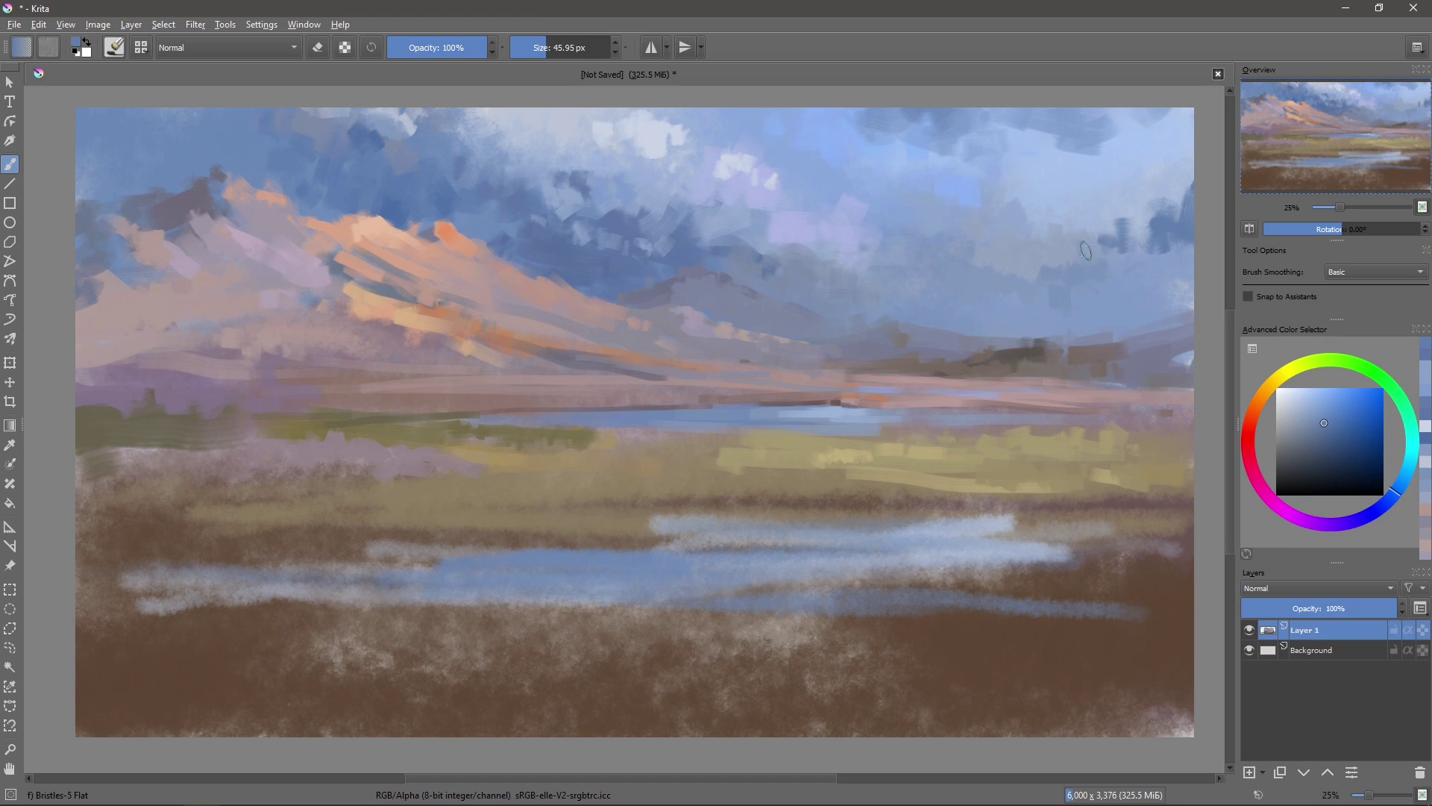
pyautogui.keyDown('ctrl'); pyautogui.click(1123, 222); pyautogui.keyUp('ctrl')
pyautogui.keyDown('ctrl'); pyautogui.click(1155, 188); pyautogui.keyUp('ctrl')
pyautogui.moveTo(1118, 149)
pyautogui.mouseDown()
pyautogui.moveTo(1097, 168)
pyautogui.moveTo(1182, 166)
pyautogui.mouseUp()
# - Paint dark-blue cloud shadow strokes into the sky with a larger brush
pyautogui.scroll(-2, 969, 289)
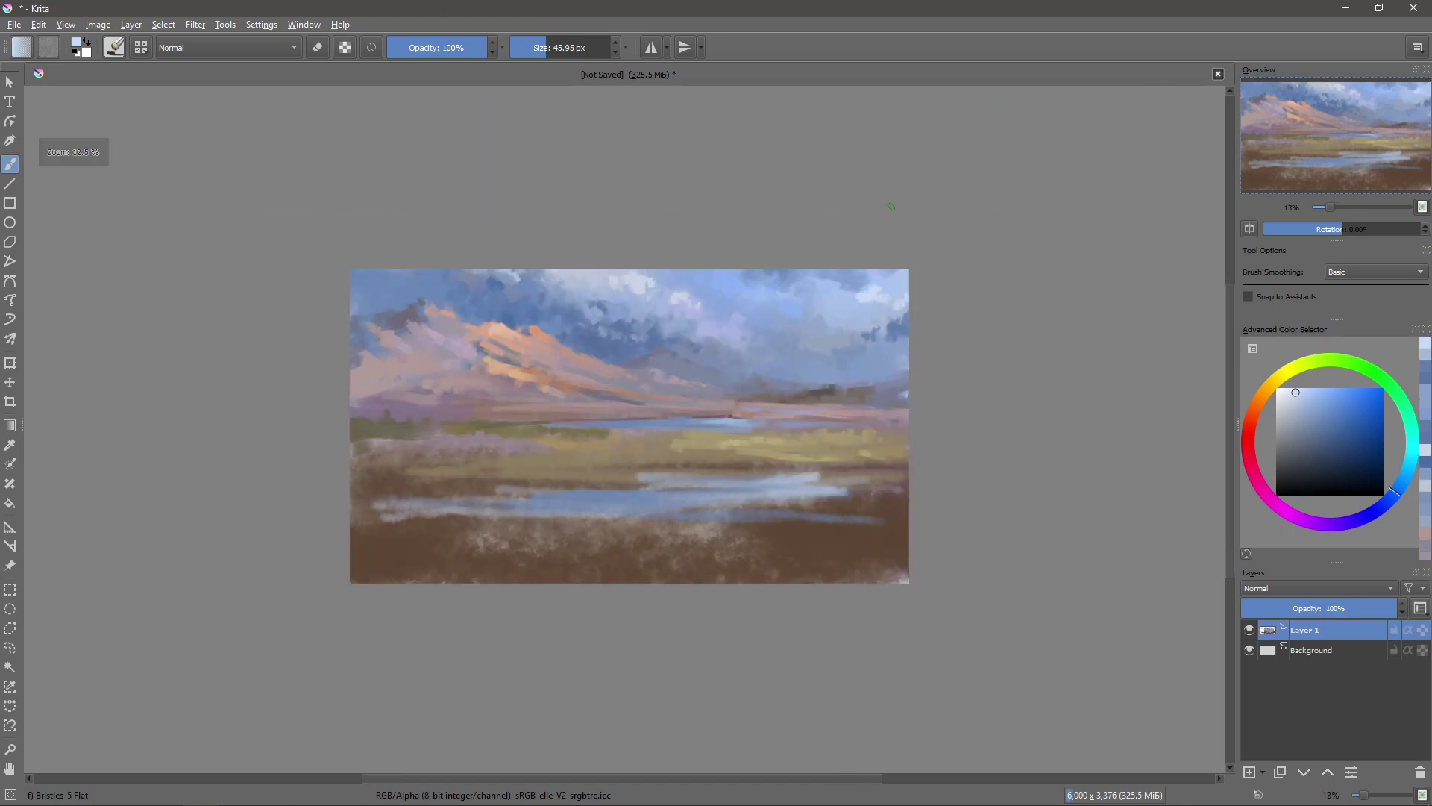
pyautogui.scroll(2, 932, 247)
pyautogui.scroll(1, 555, 247)
pyautogui.click(1333, 440)
pyautogui.moveTo(554, 248)
pyautogui.mouseDown()
pyautogui.moveTo(670, 390)
pyautogui.moveTo(626, 302)
pyautogui.moveTo(671, 306)
pyautogui.mouseUp()
pyautogui.press(']')
pyautogui.press(']')
pyautogui.moveTo(701, 358); pyautogui.dragTo(660, 388)
# - Add more dark-blue cloud shadow with a smaller brush
pyautogui.press('[')
pyautogui.press('[')
pyautogui.press('[')
pyautogui.moveTo(485, 253); pyautogui.dragTo(519, 270)
pyautogui.scroll(-1, 519, 270)
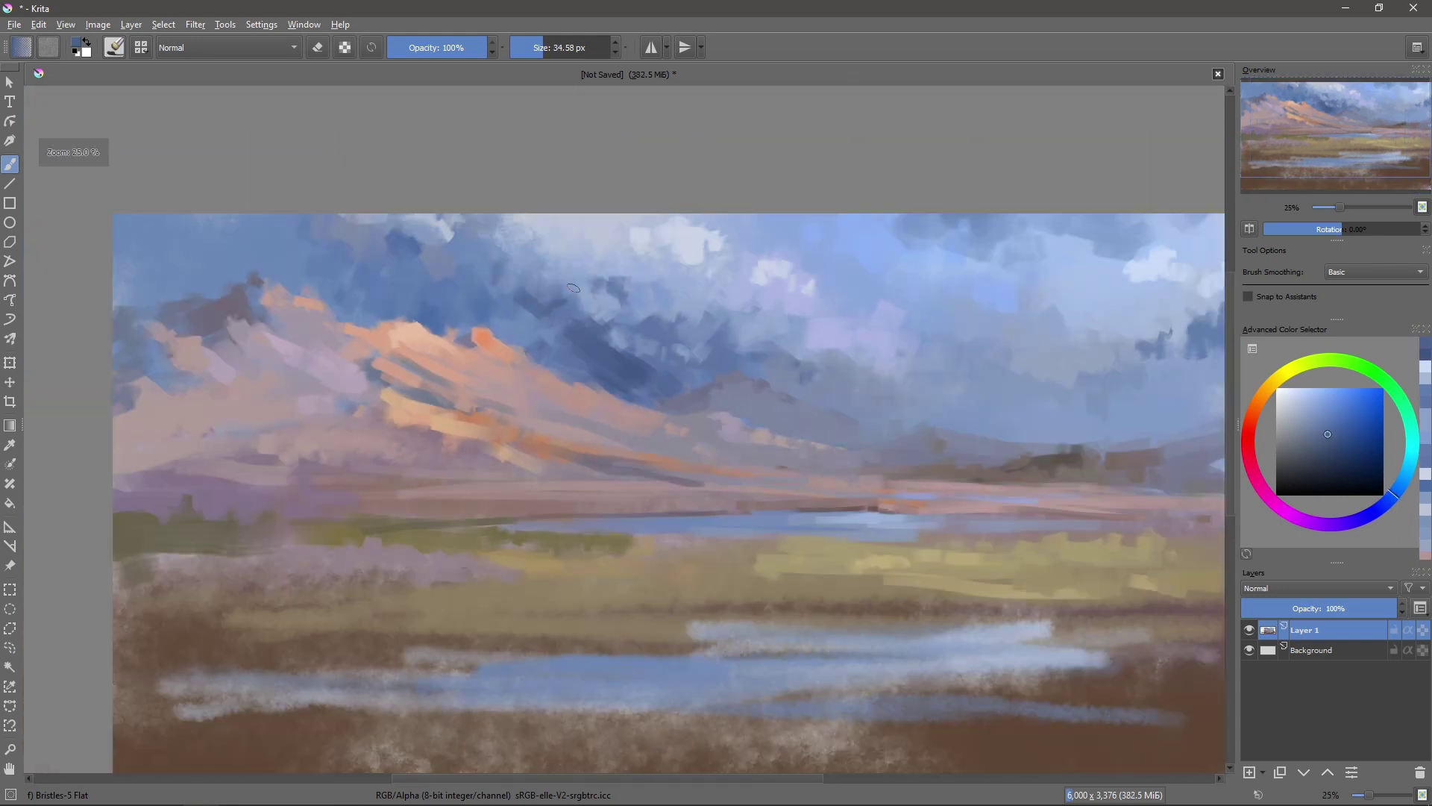
pyautogui.press('[')
pyautogui.press('[')
pyautogui.press('[')
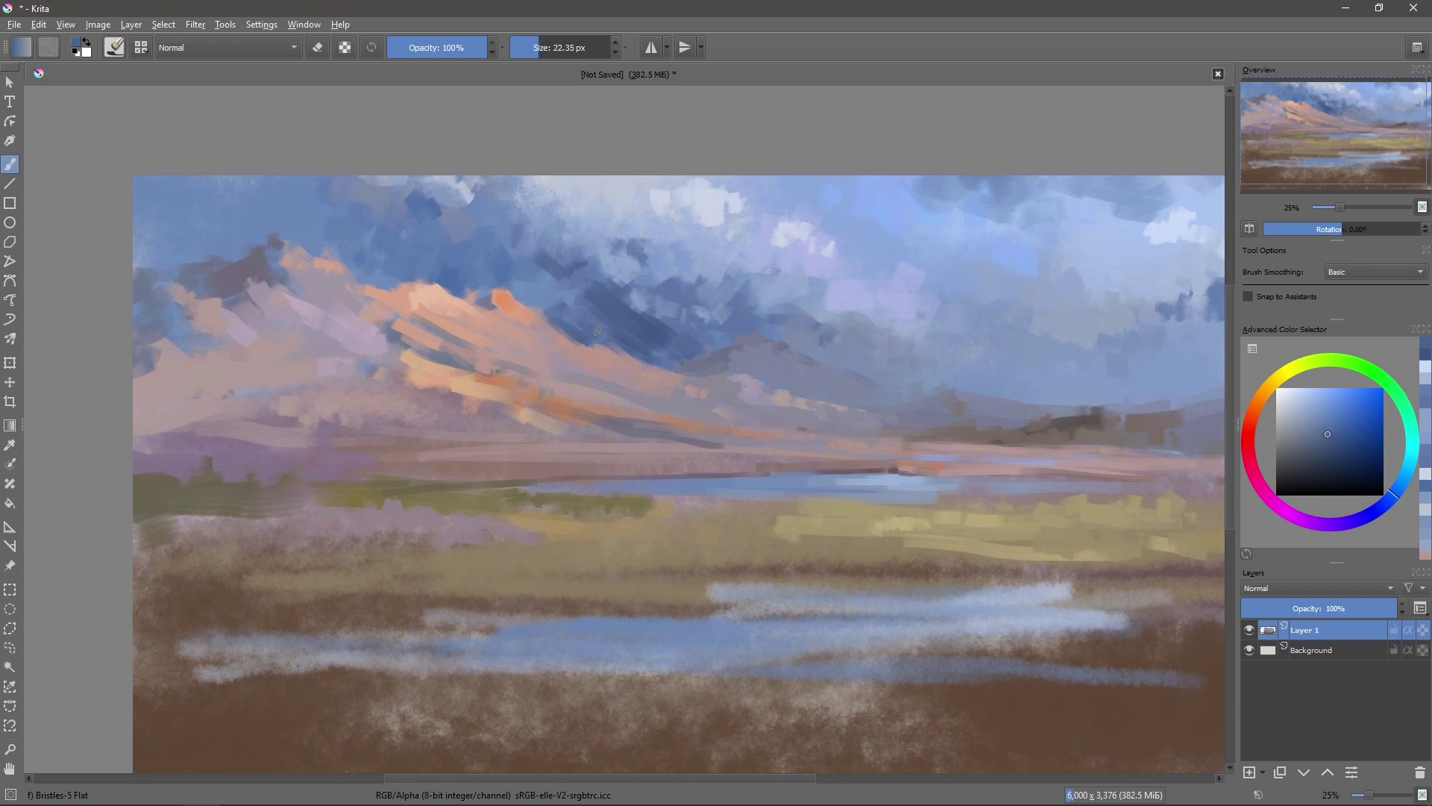
pyautogui.press(']')
pyautogui.press(']')
pyautogui.press(']')
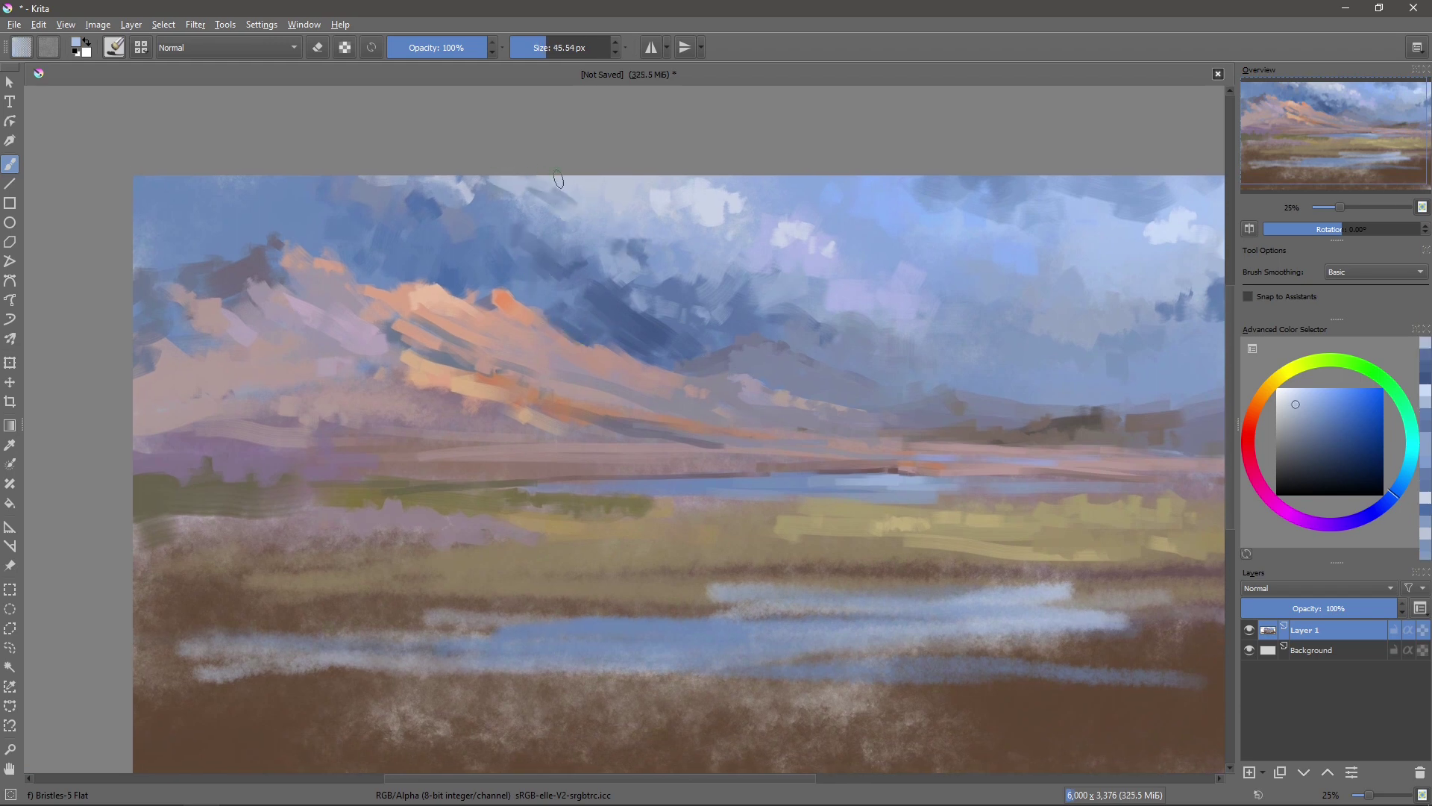
# - Sample a light sky blue and stroke it across the upper sky
pyautogui.keyDown('ctrl'); pyautogui.click(882, 207); pyautogui.keyUp('ctrl')
pyautogui.moveTo(866, 210); pyautogui.dragTo(774, 173)
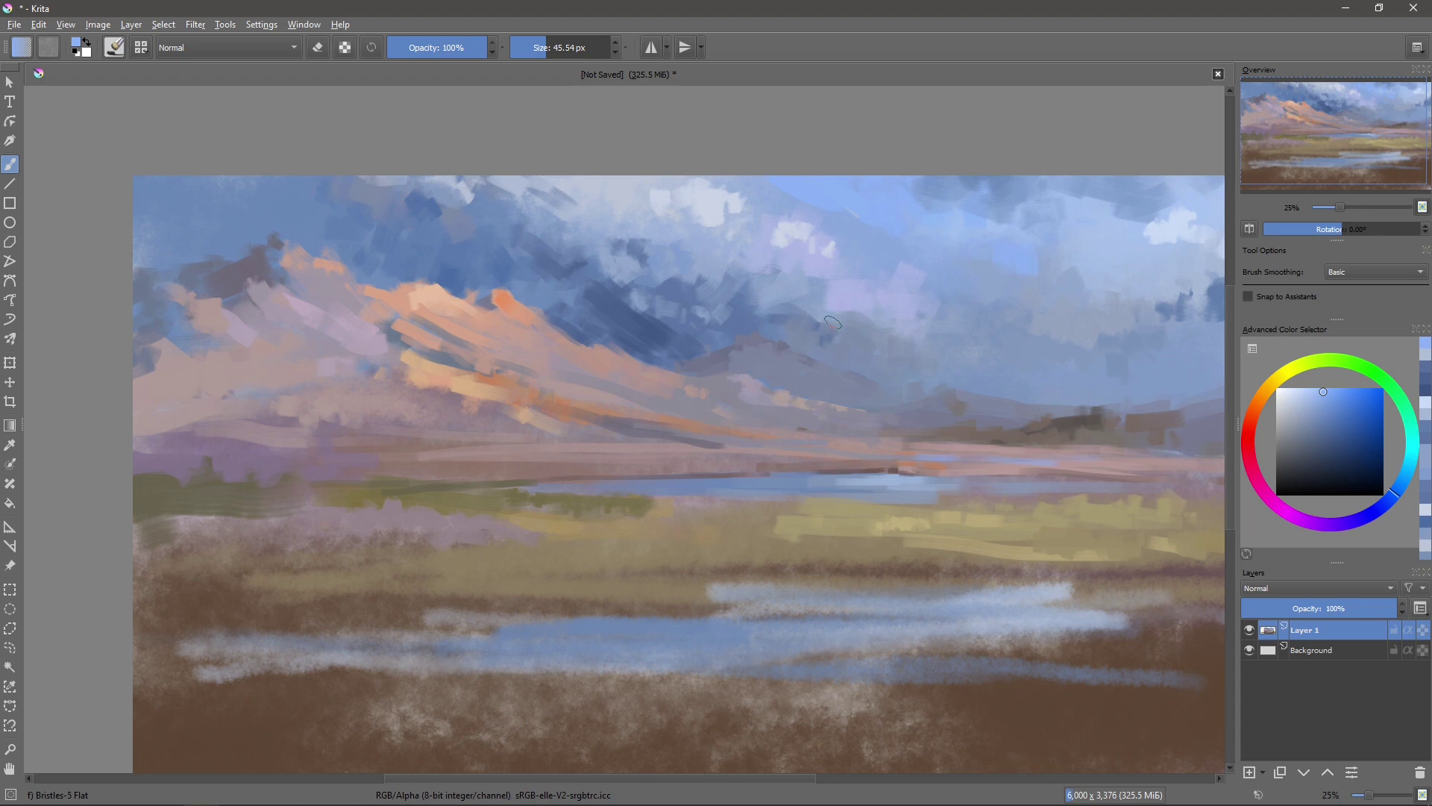
pyautogui.scroll(-1, 690, 323)
pyautogui.scroll(1, 742, 457)
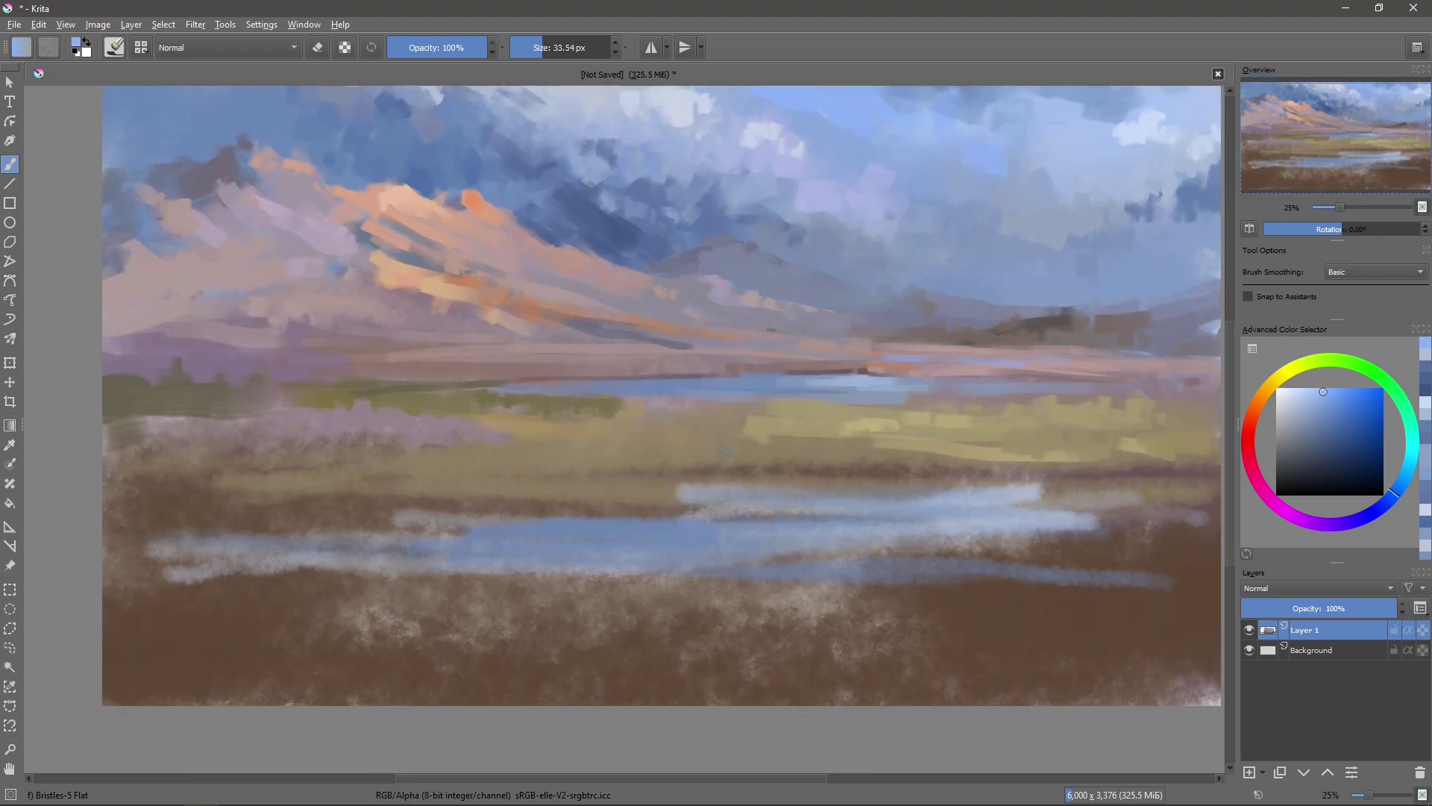
# - Brush a thin dark brown reed line along the water's edge with a smaller brush
pyautogui.click(1331, 468)
pyautogui.click(1269, 386)
pyautogui.press('[')
pyautogui.press('[')
pyautogui.press('[')
pyautogui.moveTo(675, 512); pyautogui.dragTo(903, 520)
pyautogui.moveTo(660, 515)
pyautogui.mouseDown()
pyautogui.moveTo(126, 541)
pyautogui.moveTo(133, 516)
pyautogui.mouseUp()
pyautogui.press(']')
pyautogui.press(']')
pyautogui.press(']')
pyautogui.press('[')
pyautogui.press('[')
pyautogui.press('[')
pyautogui.press('[')
pyautogui.press('-')
pyautogui.press('+')
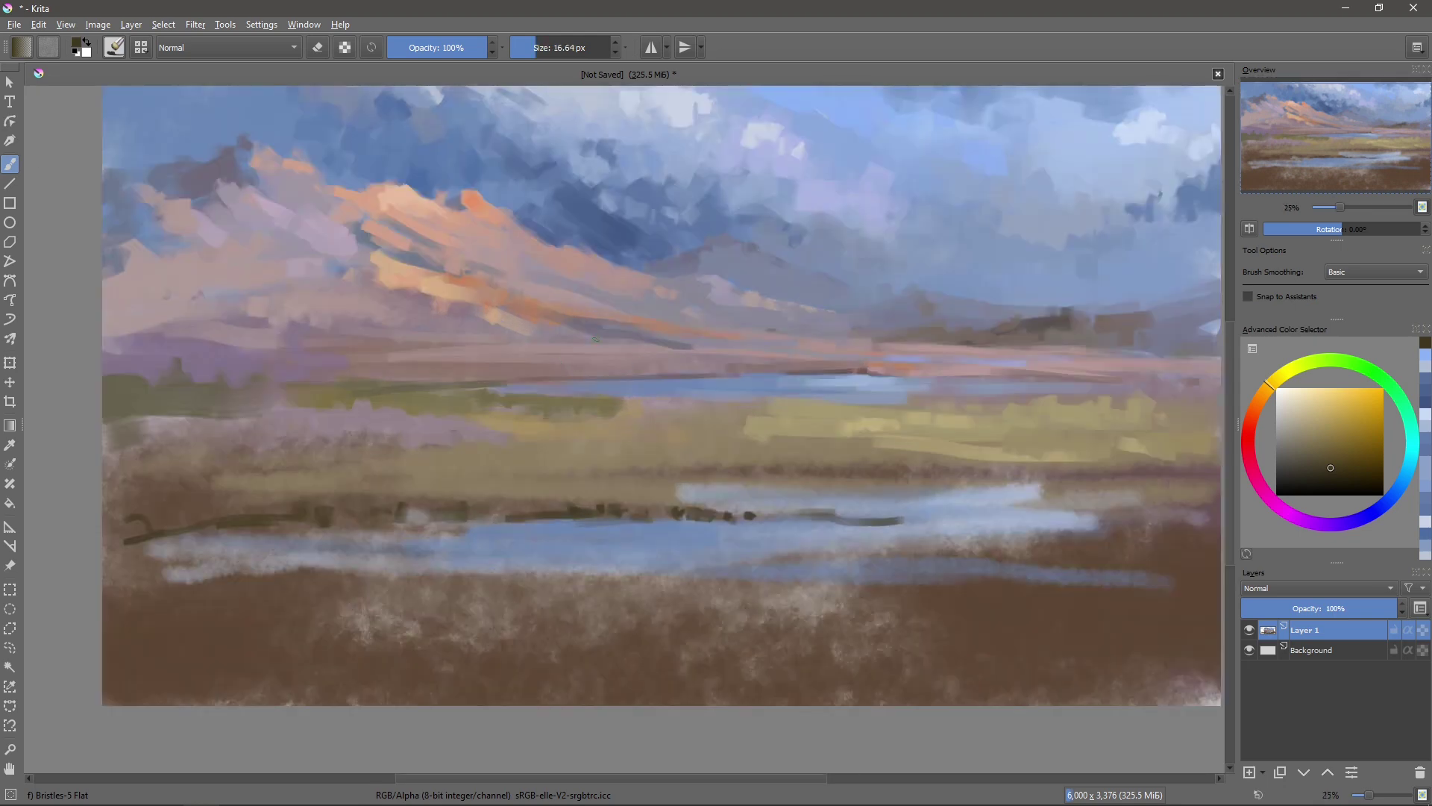
# - Paint pink strokes along the horizon and a muted purple stroke over the left hills
pyautogui.click(1304, 413)
pyautogui.press('[')
pyautogui.press('[')
pyautogui.moveTo(657, 366); pyautogui.dragTo(876, 368)
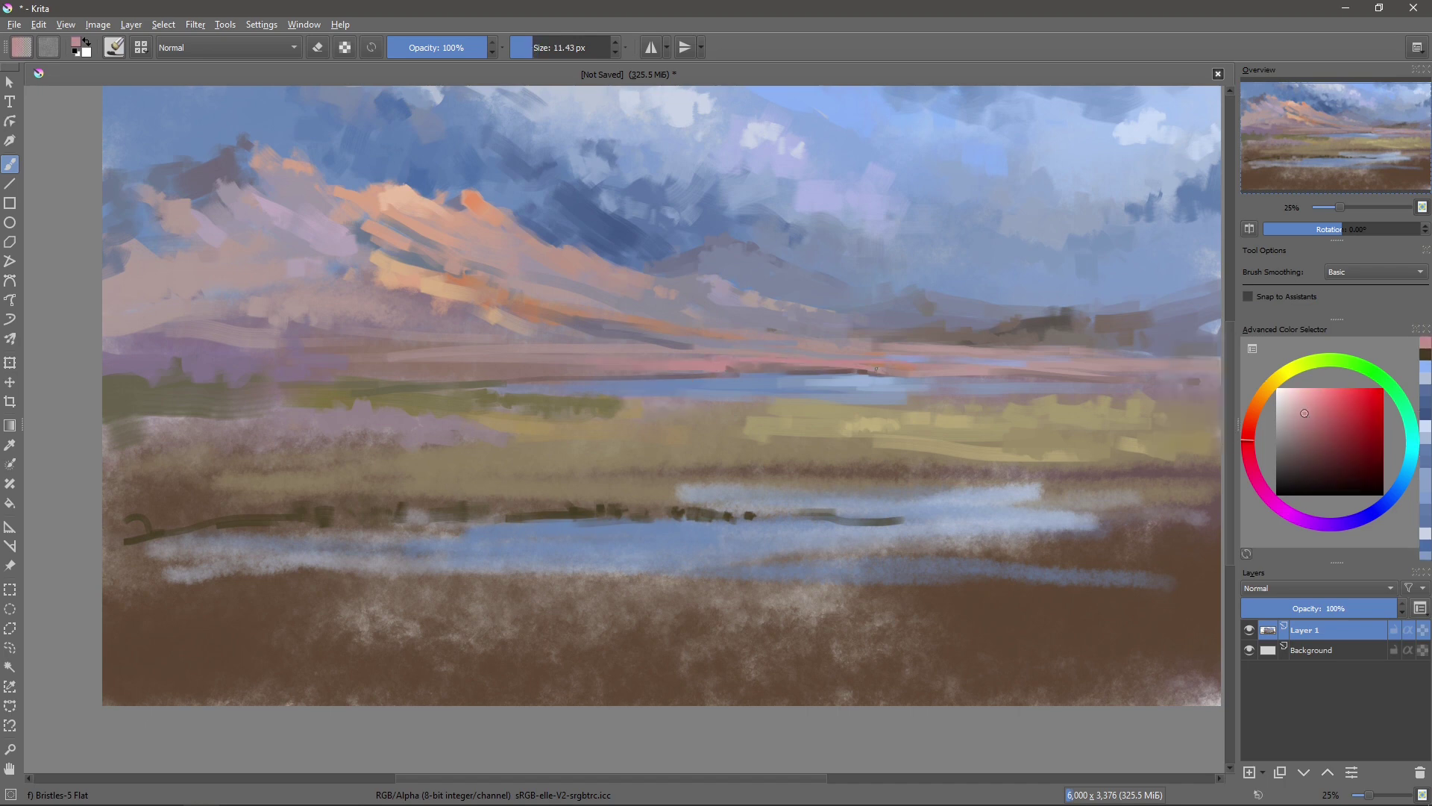
pyautogui.click(1314, 400)
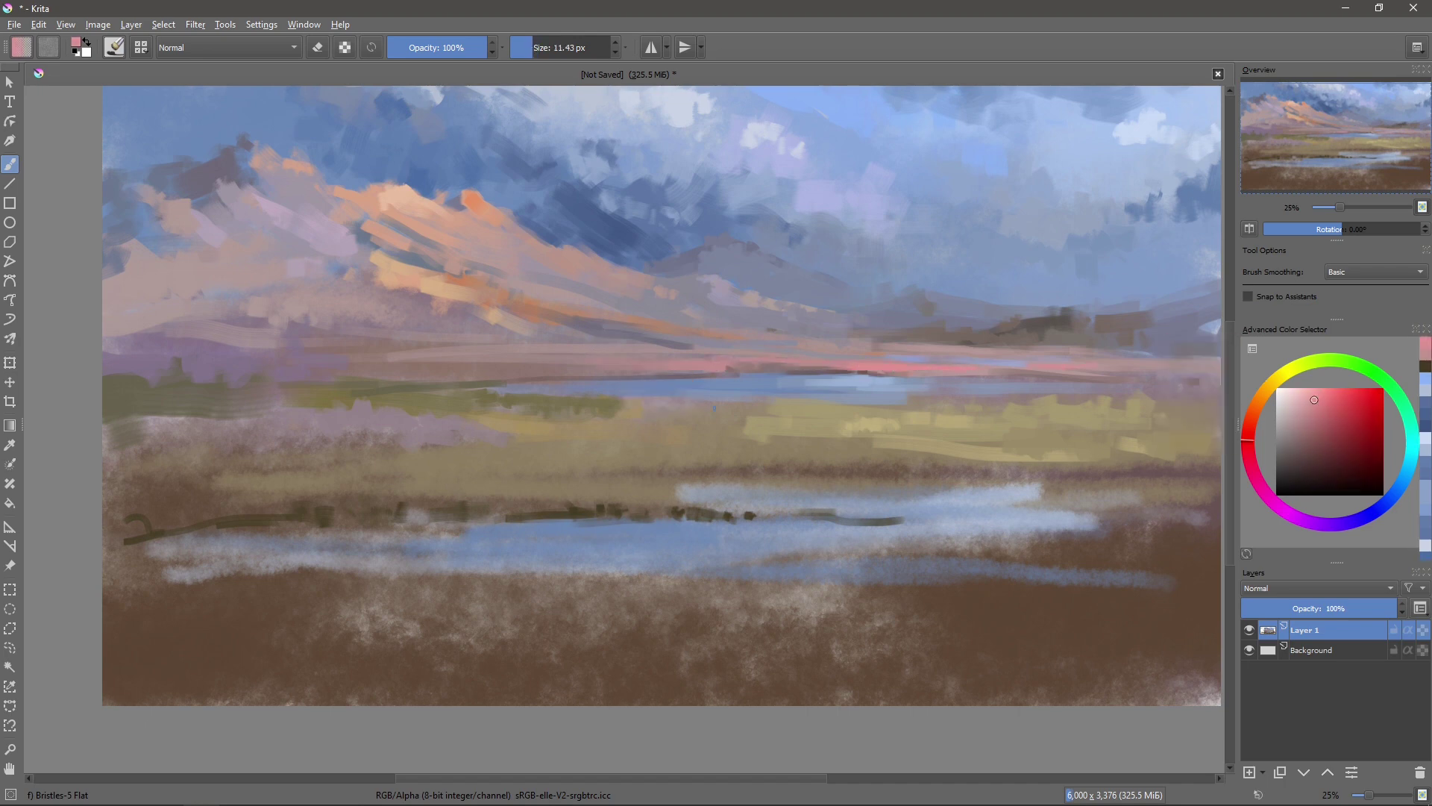
pyautogui.press('[')
pyautogui.click(1317, 524)
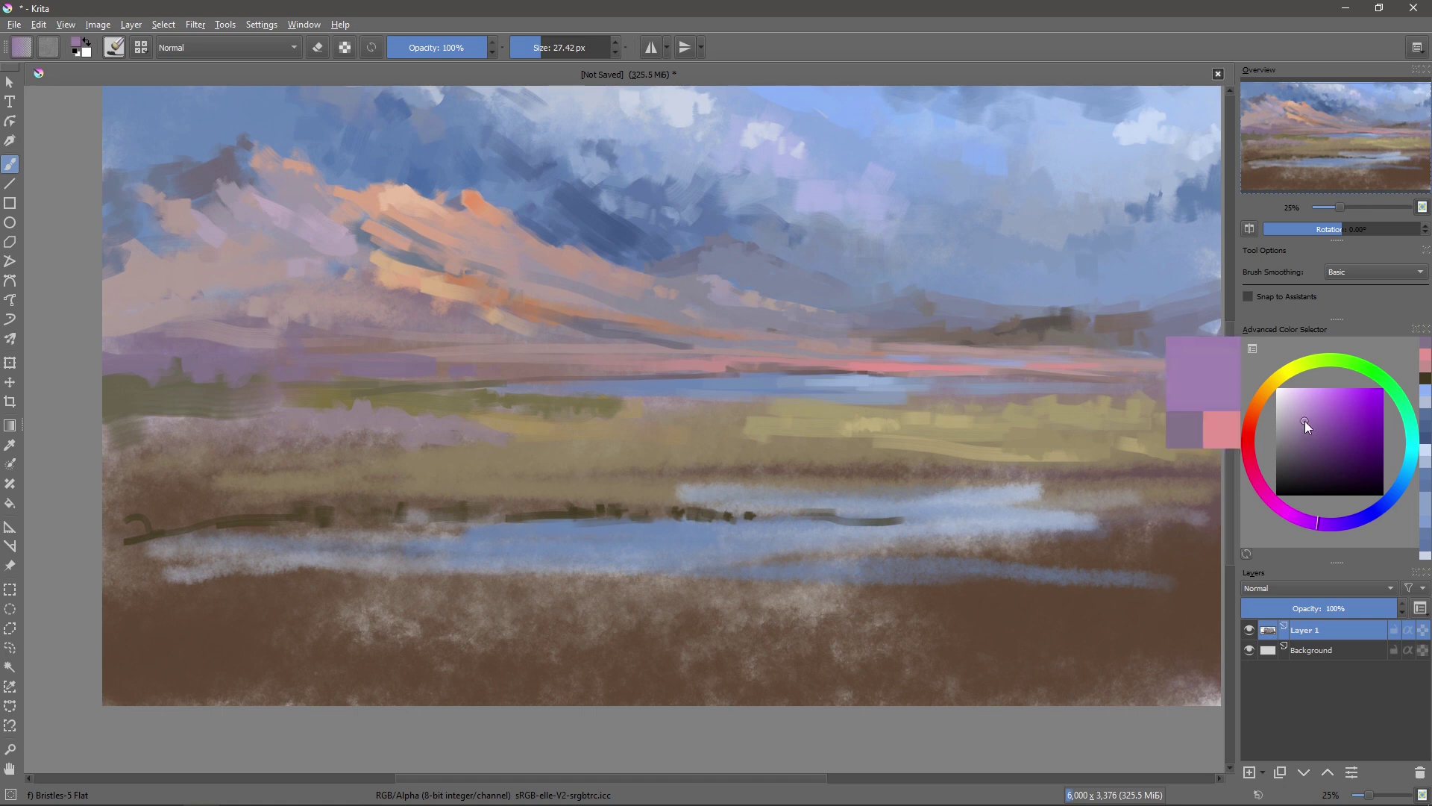
pyautogui.click(1309, 420)
pyautogui.moveTo(348, 365); pyautogui.dragTo(441, 360)
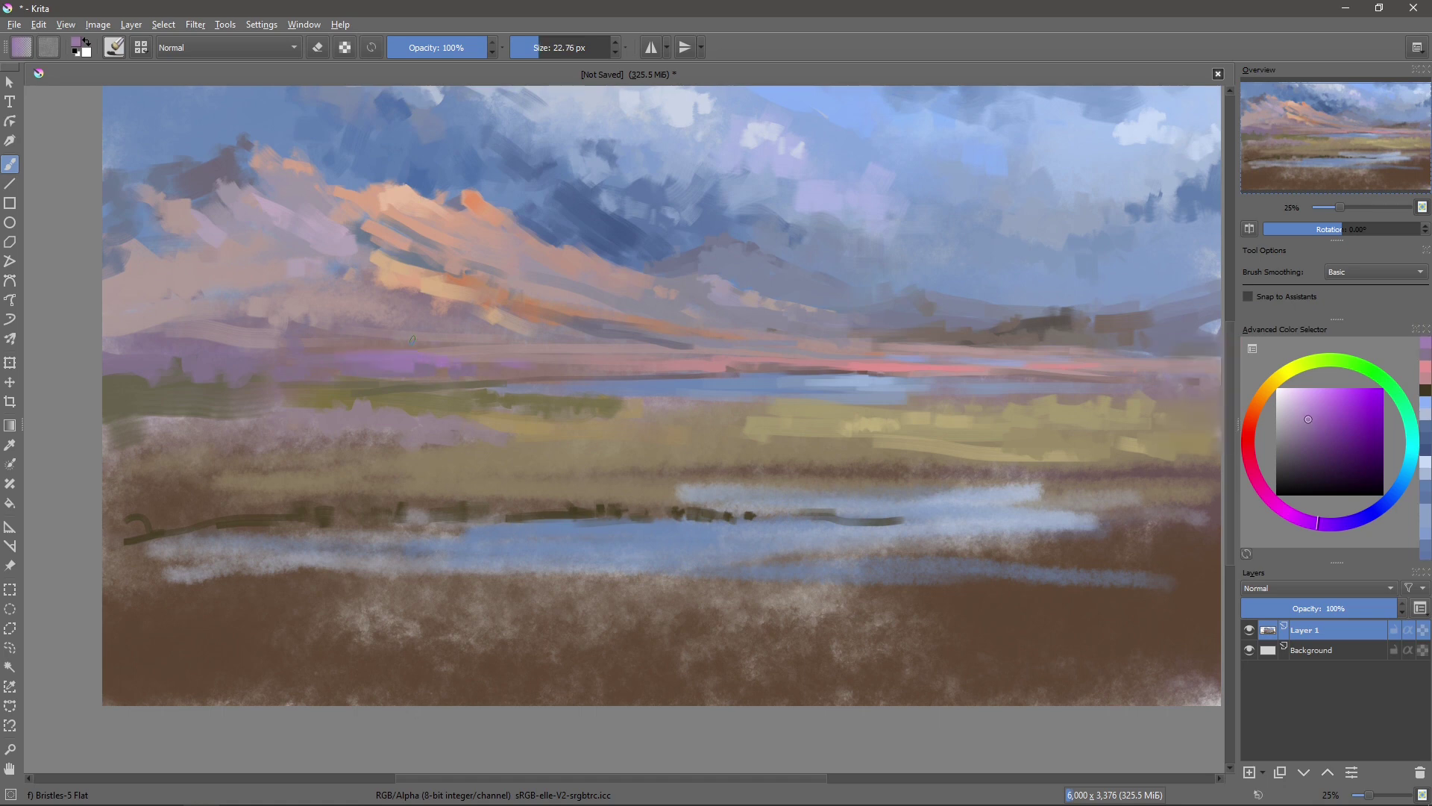
# - Dab sampled dark blue, then lighter blue, into the cloud with a larger brush
pyautogui.keyDown('ctrl'); pyautogui.click(634, 253); pyautogui.keyUp('ctrl')
pyautogui.press(']')
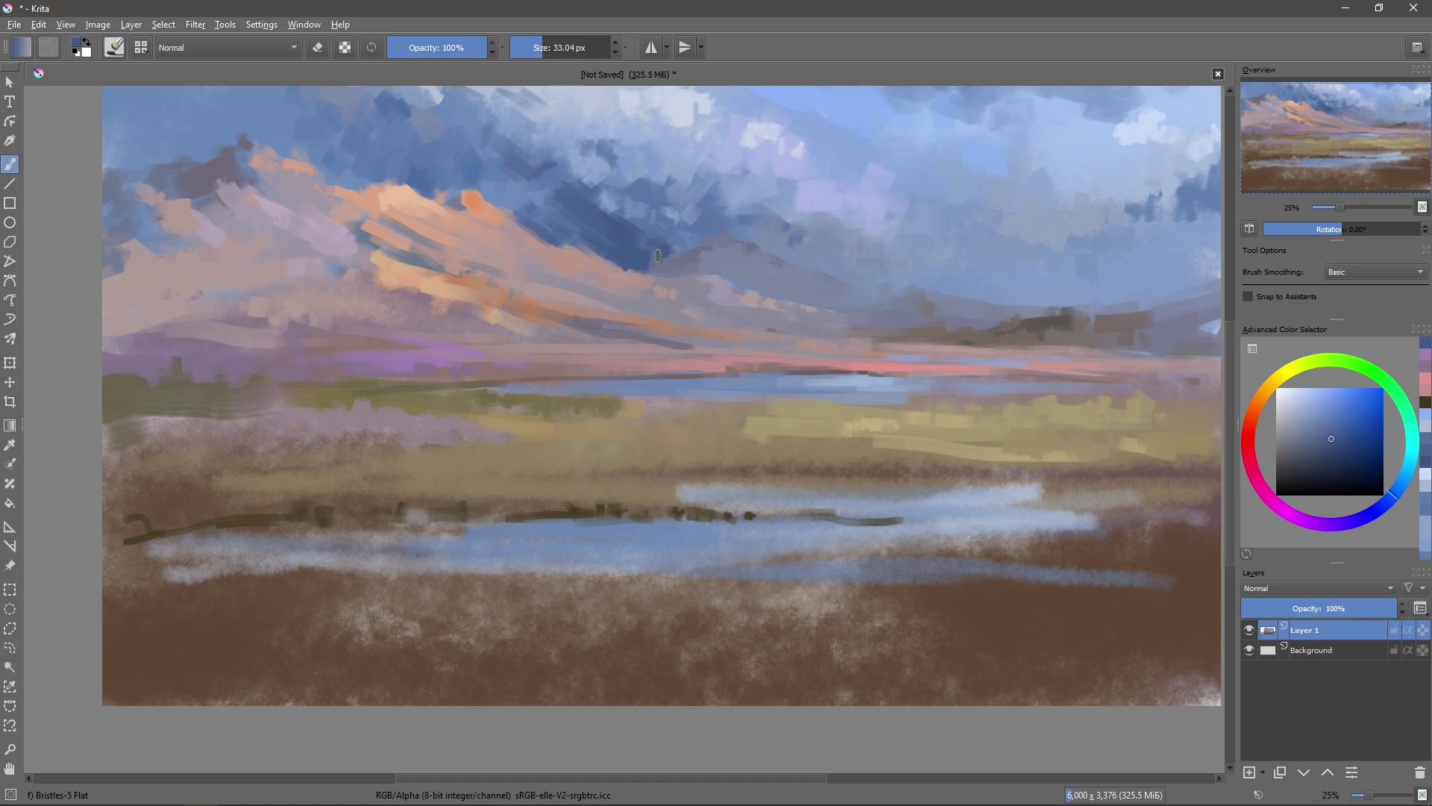
pyautogui.moveTo(611, 264); pyautogui.dragTo(639, 293)
pyautogui.keyDown('ctrl'); pyautogui.click(581, 251); pyautogui.keyUp('ctrl')
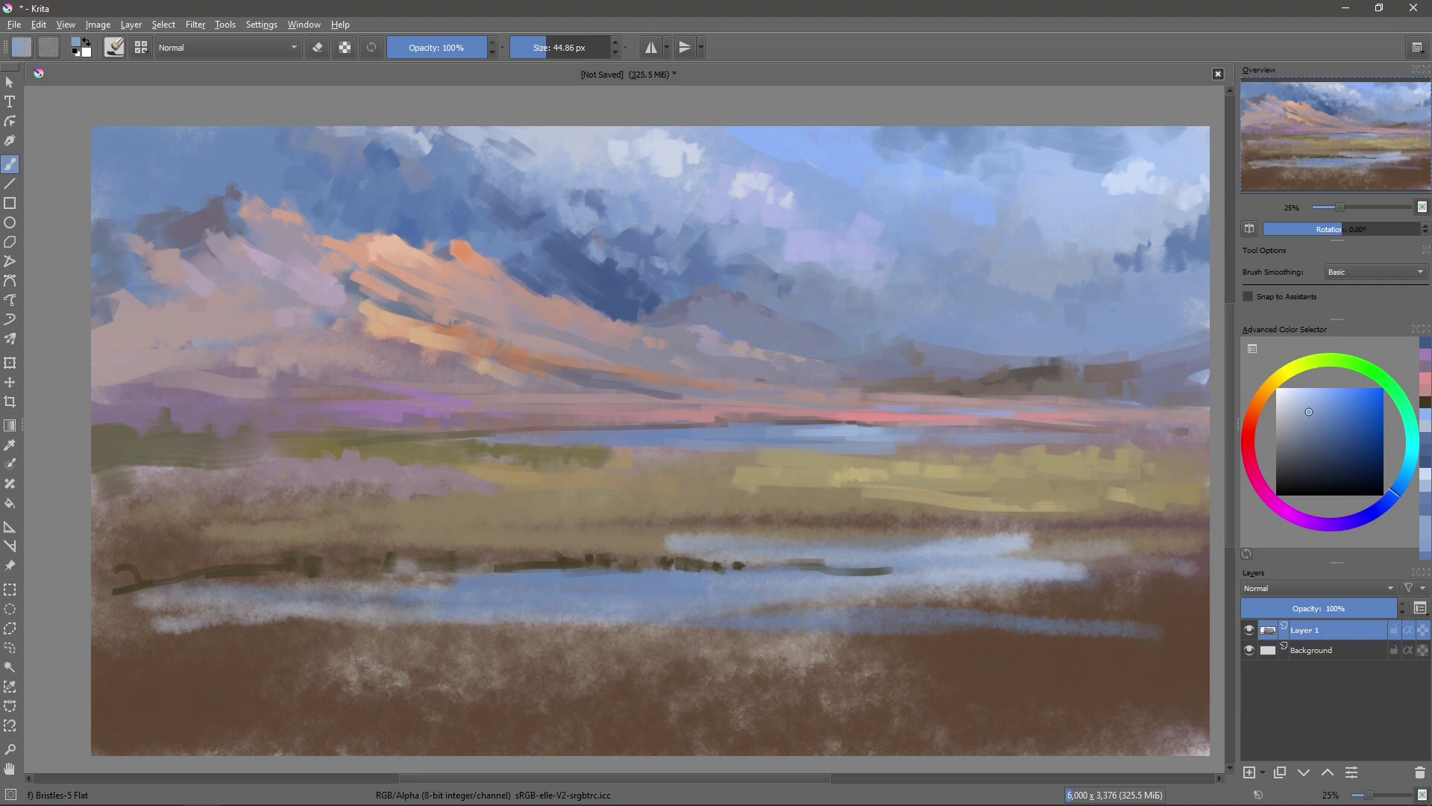
pyautogui.press(']')
pyautogui.moveTo(615, 255); pyautogui.dragTo(662, 264)
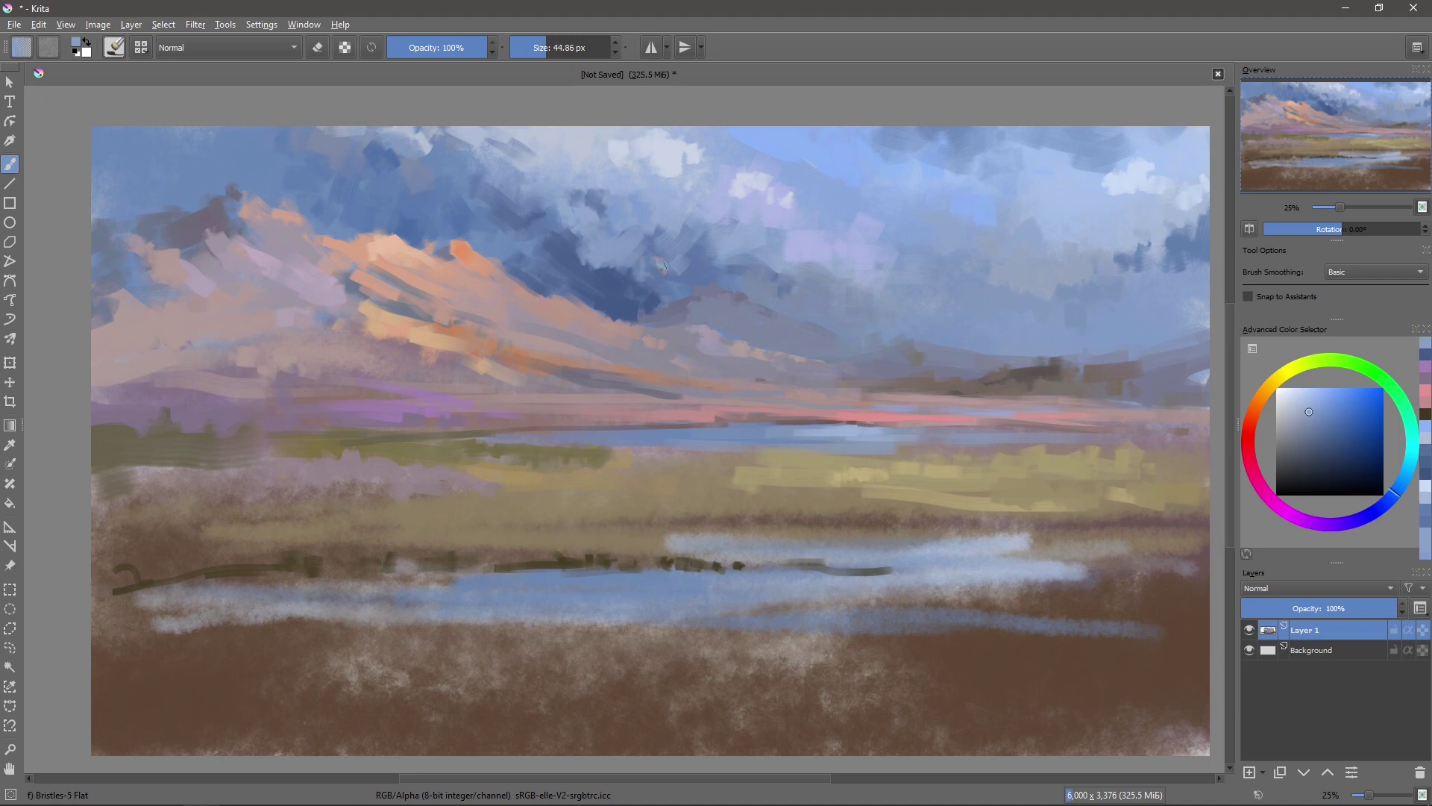
pyautogui.moveTo(494, 247); pyautogui.dragTo(519, 223)
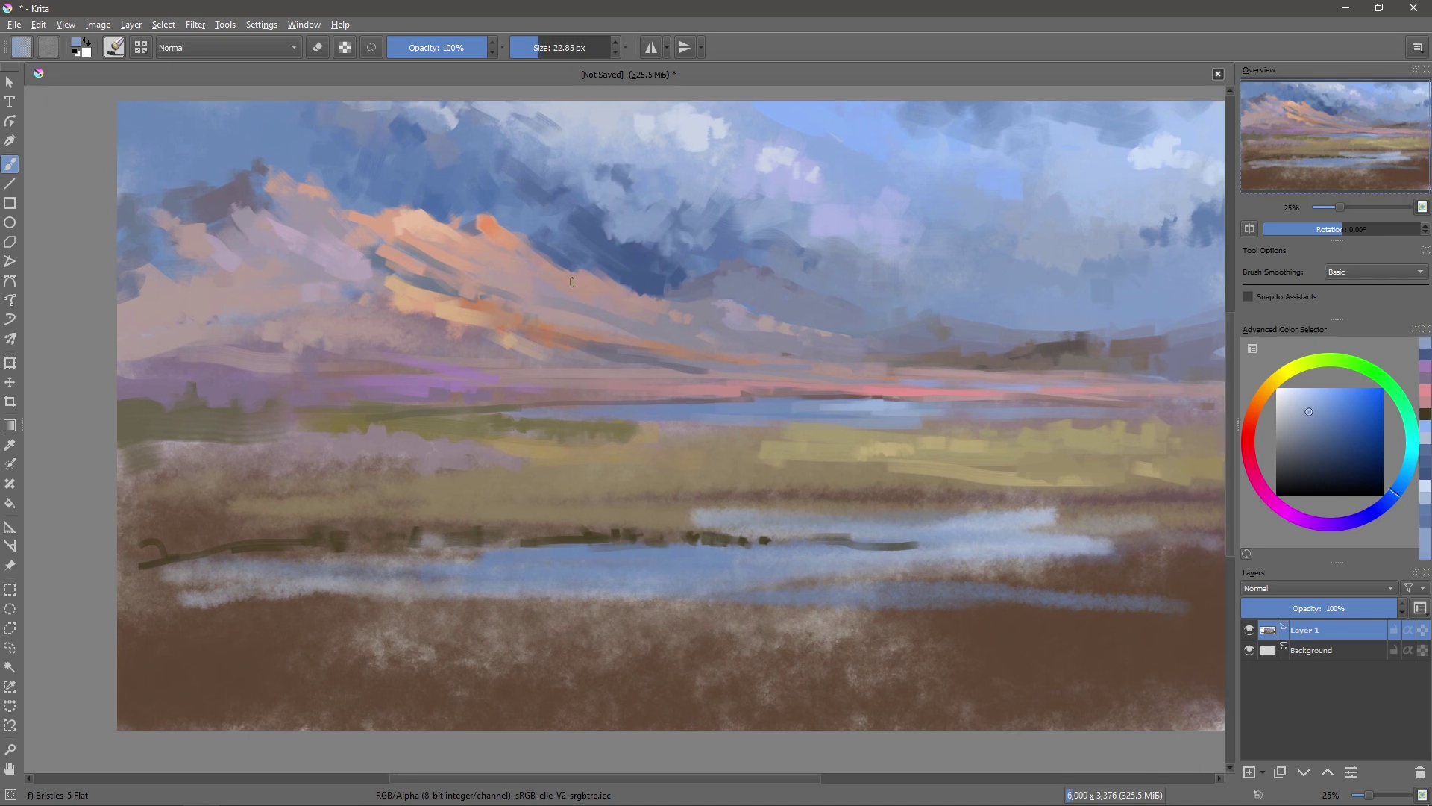
# - Extend grey-blue strokes along the cloud edge and paint light blue over the clouds
pyautogui.keyDown('ctrl'); pyautogui.click(483, 244); pyautogui.keyUp('ctrl')
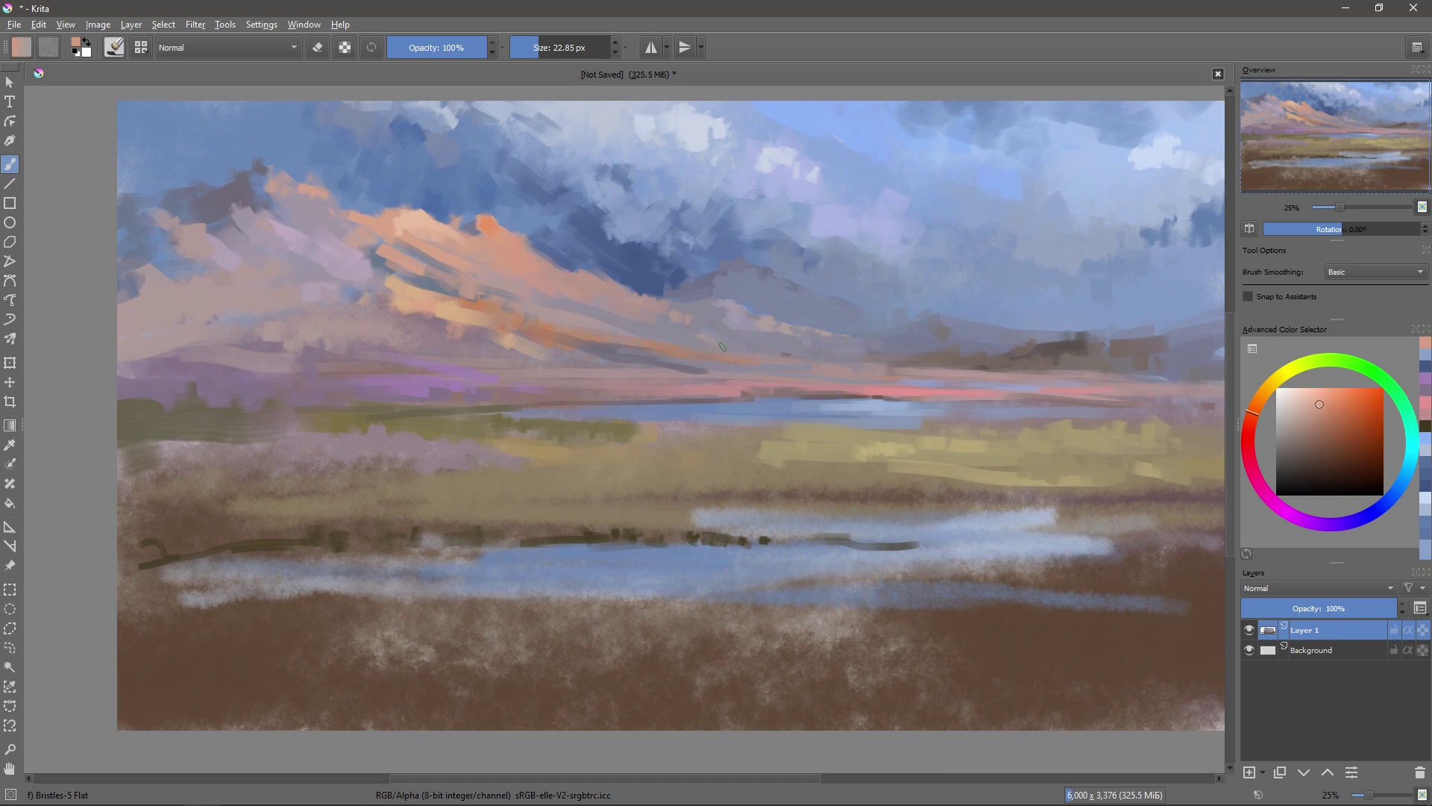
pyautogui.keyDown('ctrl'); pyautogui.click(705, 279); pyautogui.keyUp('ctrl')
pyautogui.moveTo(665, 290)
pyautogui.mouseDown()
pyautogui.moveTo(749, 285)
pyautogui.moveTo(683, 306)
pyautogui.mouseUp()
pyautogui.keyDown('ctrl'); pyautogui.click(747, 278); pyautogui.keyUp('ctrl')
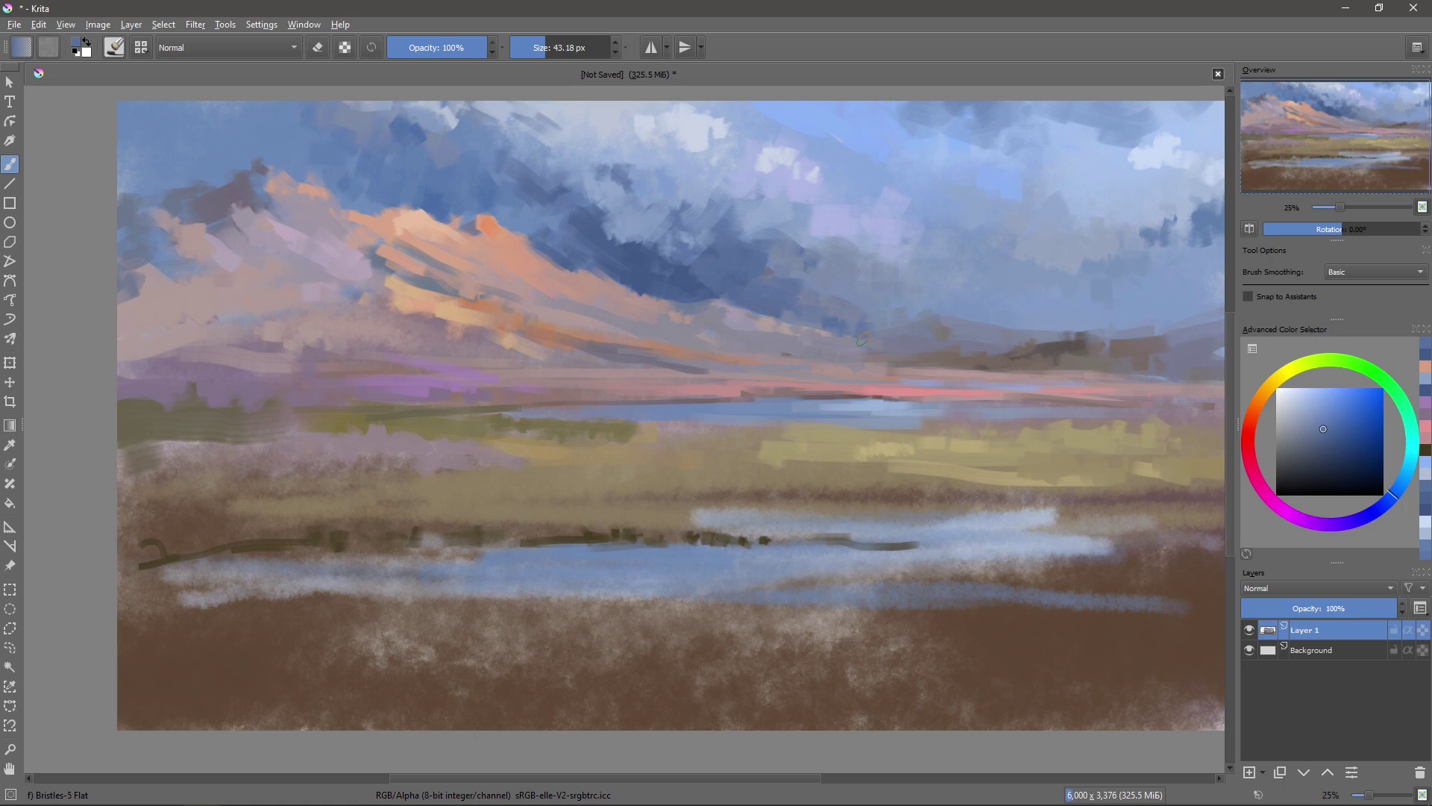
pyautogui.keyDown('ctrl'); pyautogui.click(703, 118); pyautogui.keyUp('ctrl')
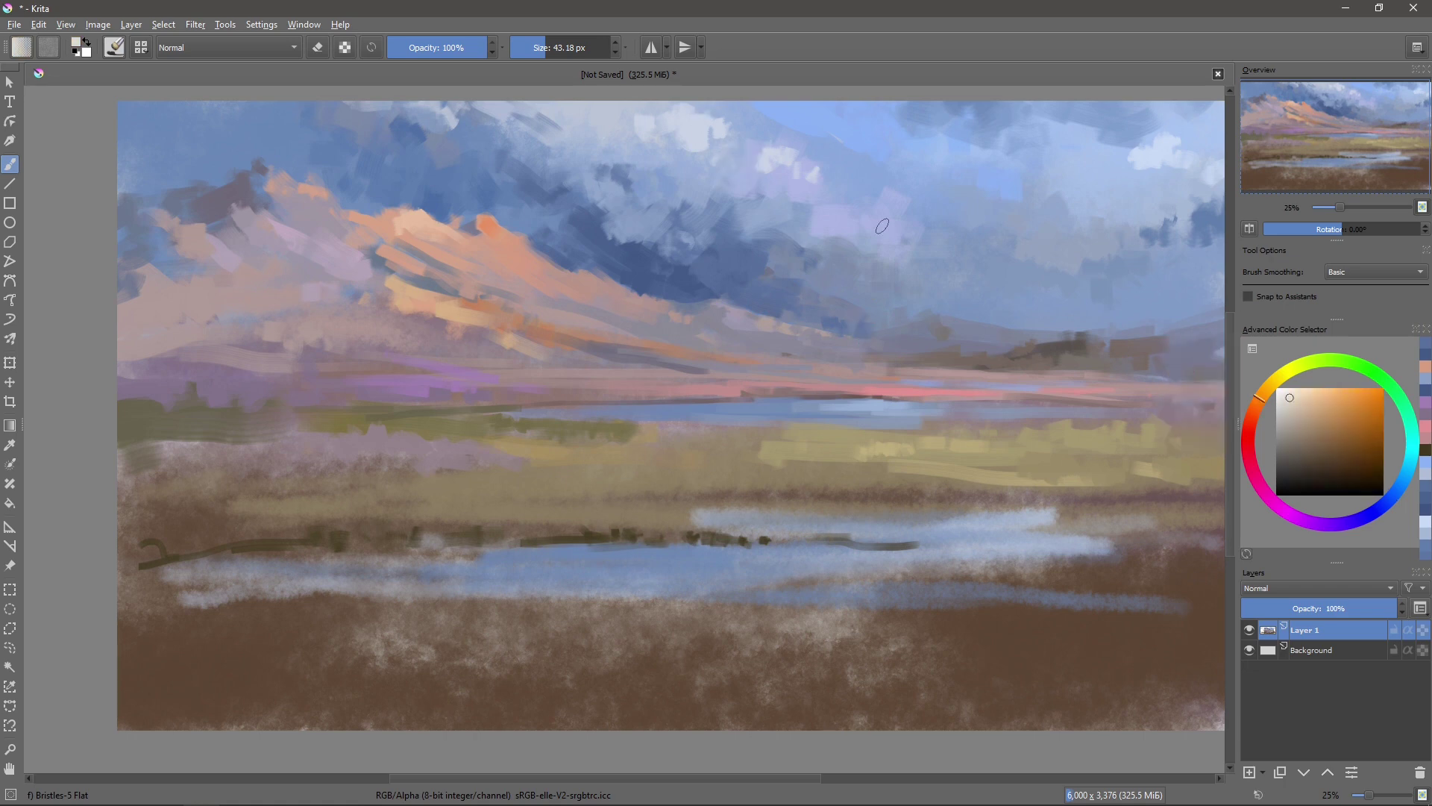
pyautogui.press(']')
pyautogui.keyDown('ctrl'); pyautogui.click(817, 120); pyautogui.keyUp('ctrl')
pyautogui.moveTo(790, 112)
pyautogui.mouseDown()
pyautogui.moveTo(761, 145)
pyautogui.moveTo(809, 157)
pyautogui.moveTo(757, 130)
pyautogui.moveTo(793, 154)
pyautogui.mouseUp()
# - Paint lavender-blue strokes over the right-hand clouds with a smaller brush
pyautogui.press('[')
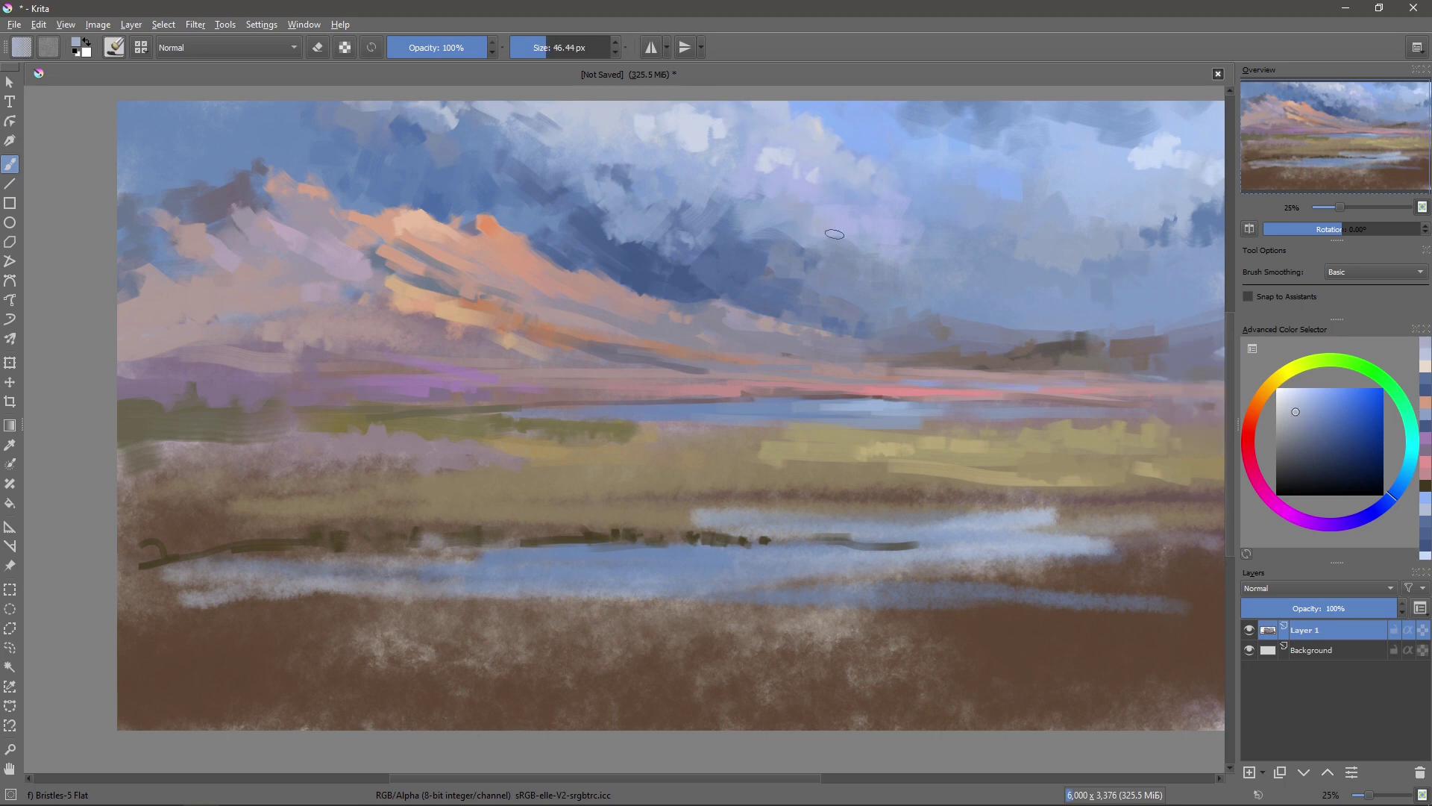
pyautogui.keyDown('ctrl'); pyautogui.click(925, 224); pyautogui.keyUp('ctrl')
pyautogui.moveTo(938, 240); pyautogui.dragTo(1036, 272)
pyautogui.press(']')
pyautogui.keyDown('ctrl'); pyautogui.click(614, 281); pyautogui.keyUp('ctrl')
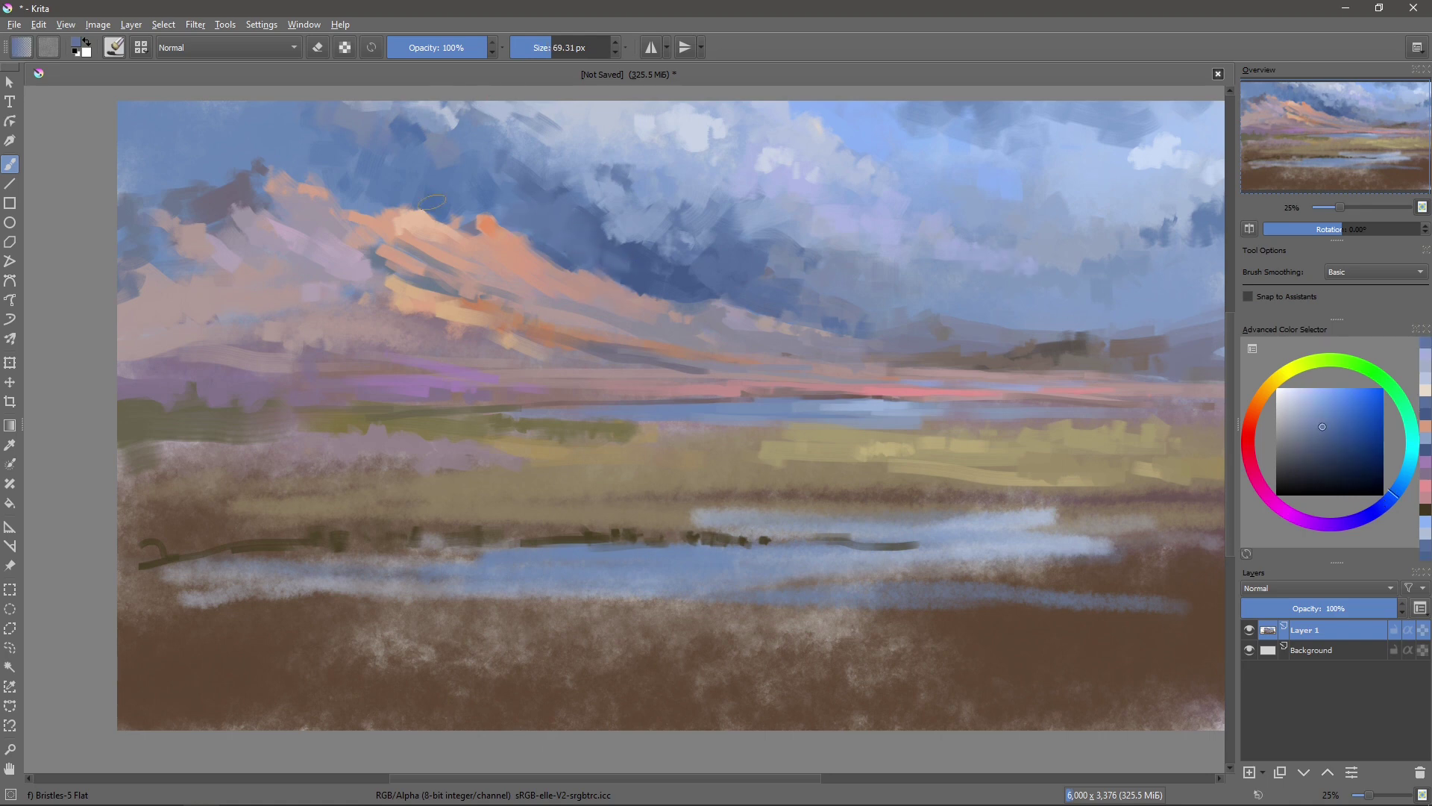
# - Add a lighter blue stroke to the upper-left sky and resample that blue
pyautogui.click(1306, 418)
pyautogui.press('[')
pyautogui.moveTo(297, 106); pyautogui.dragTo(361, 134)
pyautogui.press(']')
pyautogui.press(']')
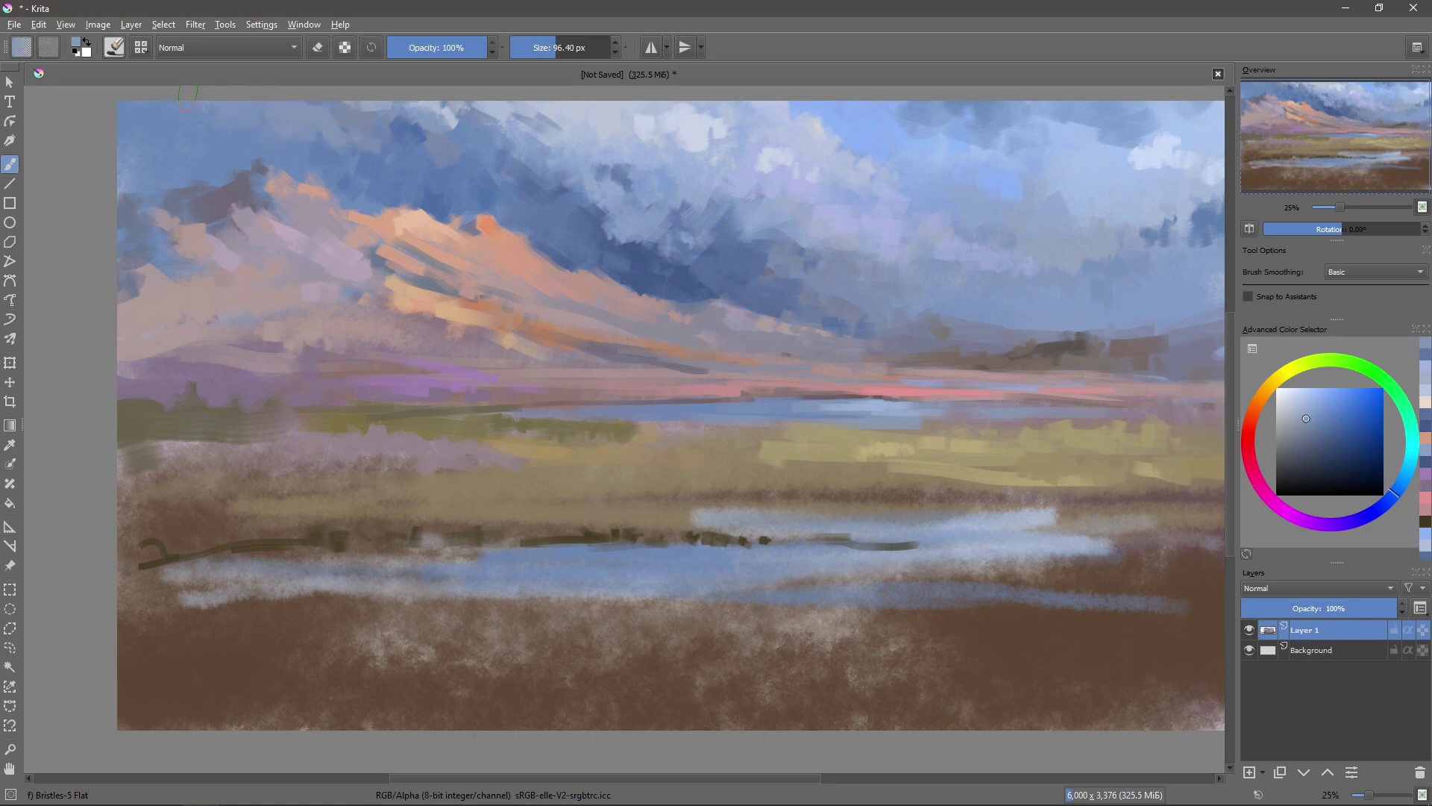
pyautogui.press('[')
pyautogui.press('[')
pyautogui.keyDown('ctrl'); pyautogui.click(320, 112); pyautogui.keyUp('ctrl')
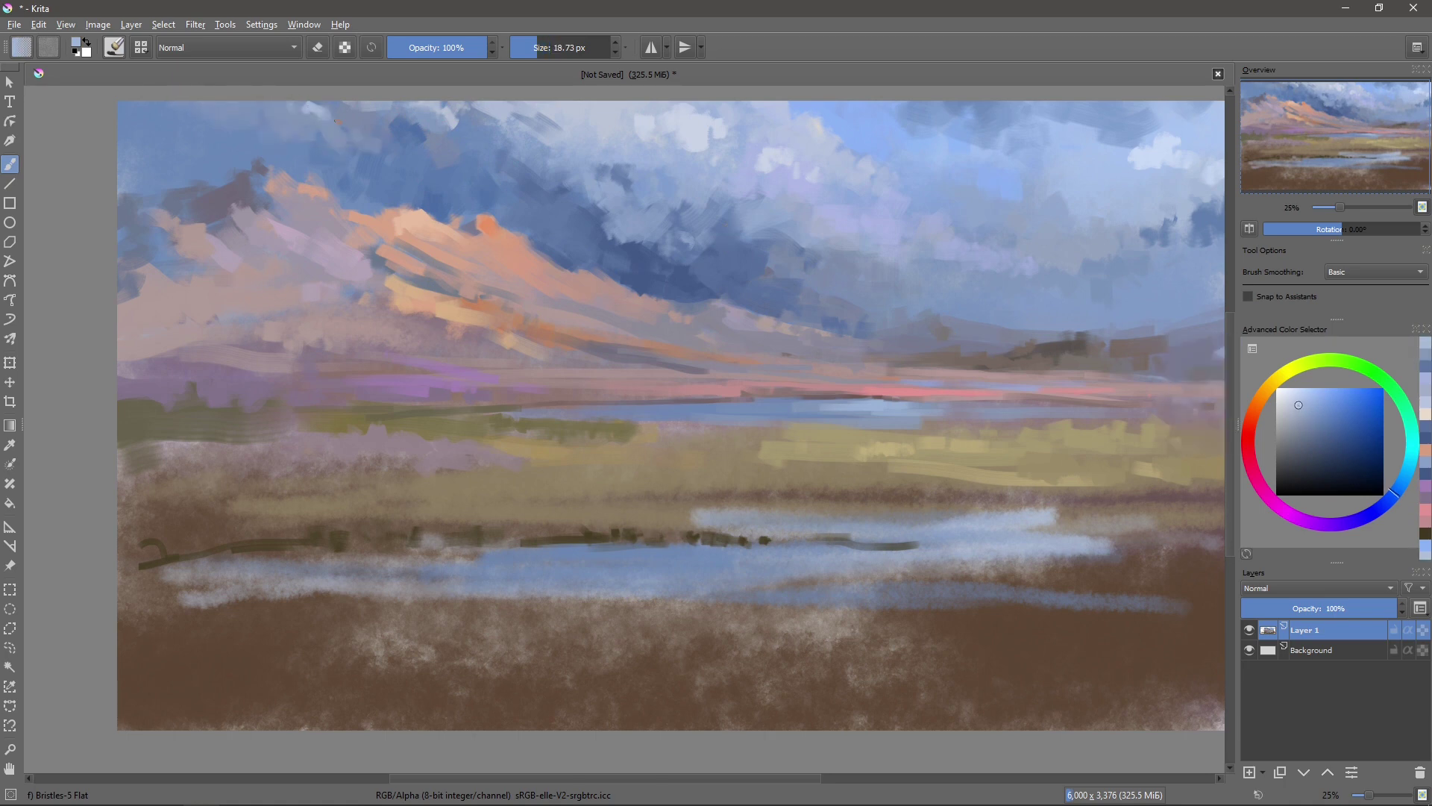
pyautogui.press(']')
pyautogui.press(']')
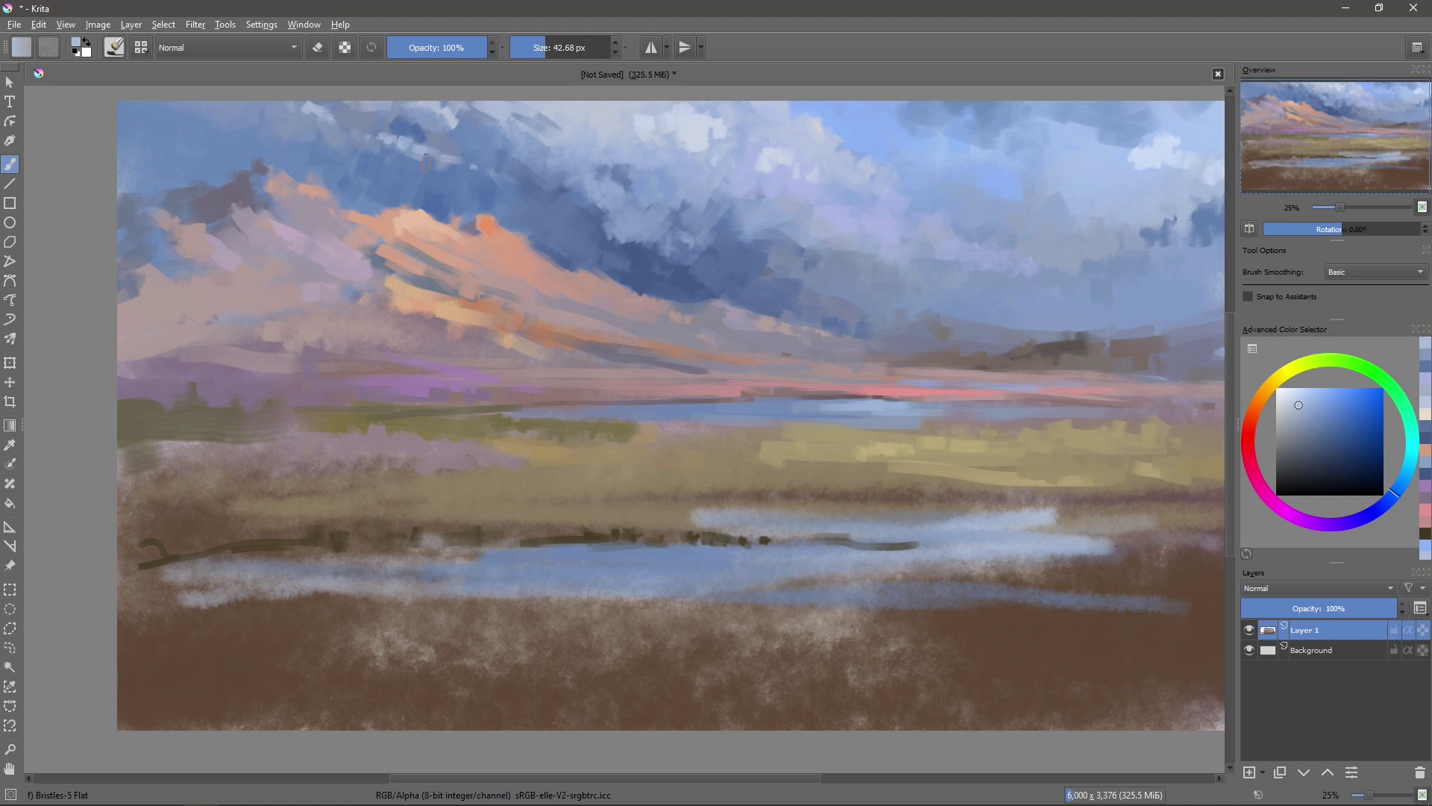
# - Zoom in and paint light highlight strokes and dabs across the clouds
pyautogui.keyDown('ctrl'); pyautogui.click(365, 142); pyautogui.keyUp('ctrl')
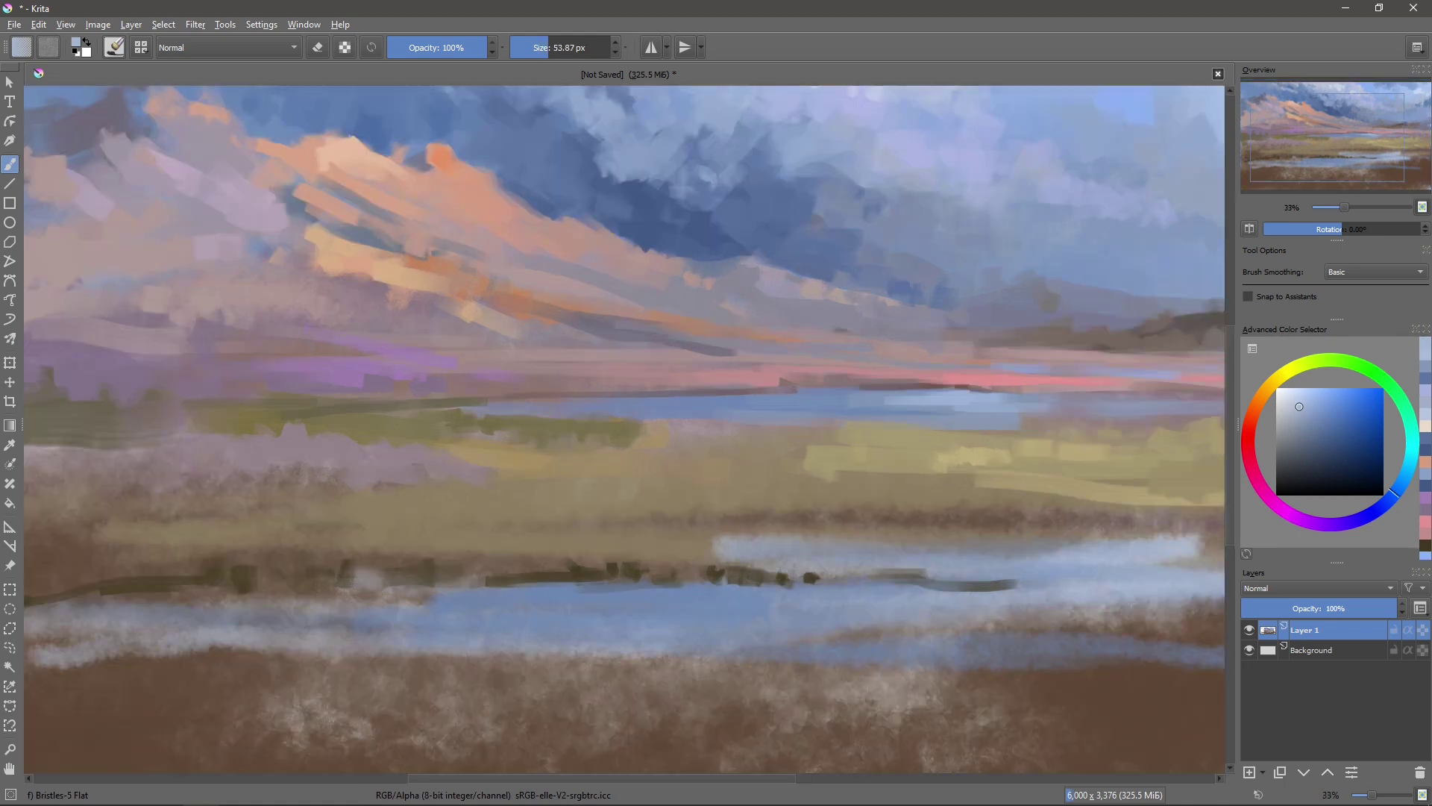
pyautogui.scroll(3, 366, 142)
pyautogui.press('[')
pyautogui.press('[')
pyautogui.press(']')
pyautogui.press(']')
pyautogui.press(']')
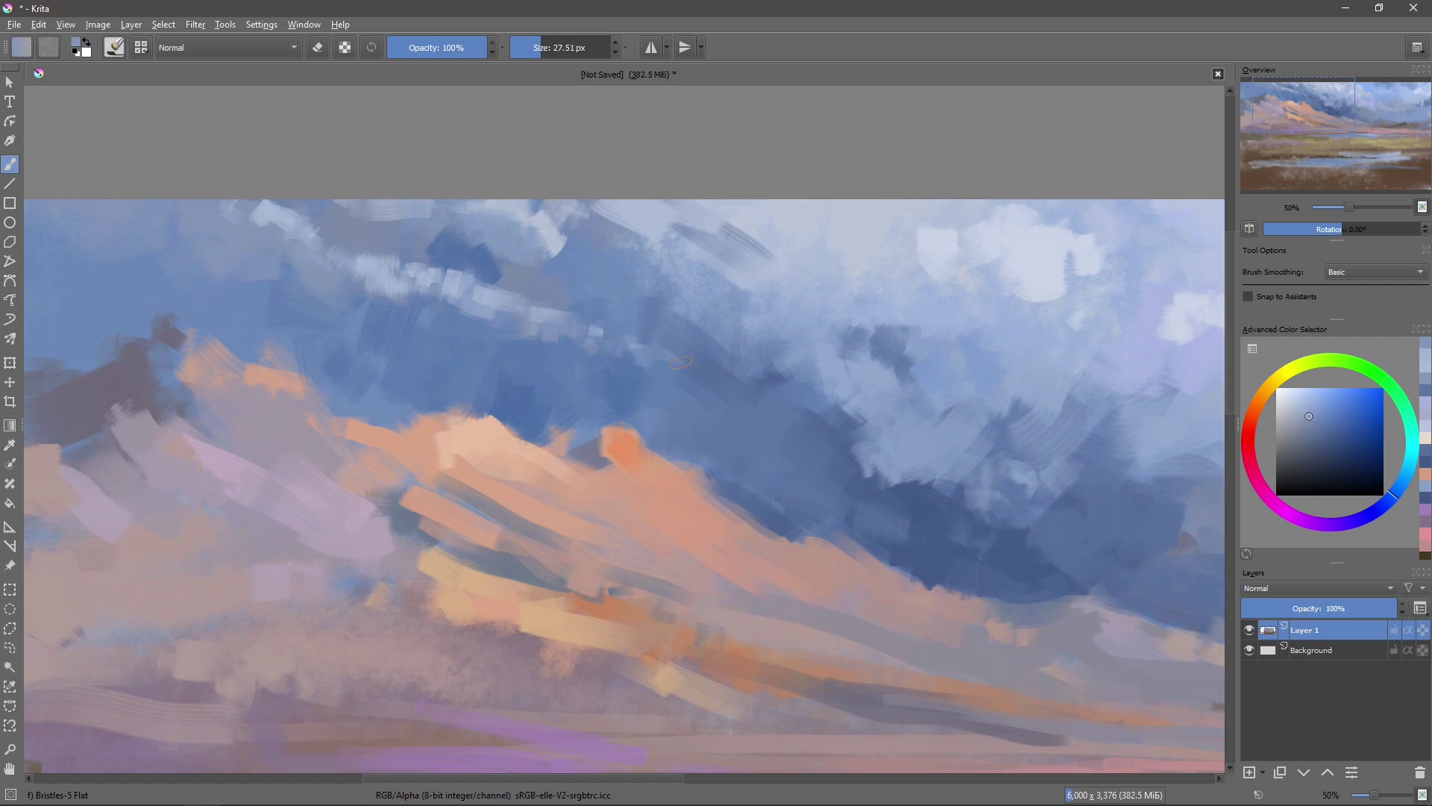
pyautogui.moveTo(505, 281)
pyautogui.mouseDown()
pyautogui.moveTo(447, 254)
pyautogui.moveTo(489, 332)
pyautogui.mouseUp()
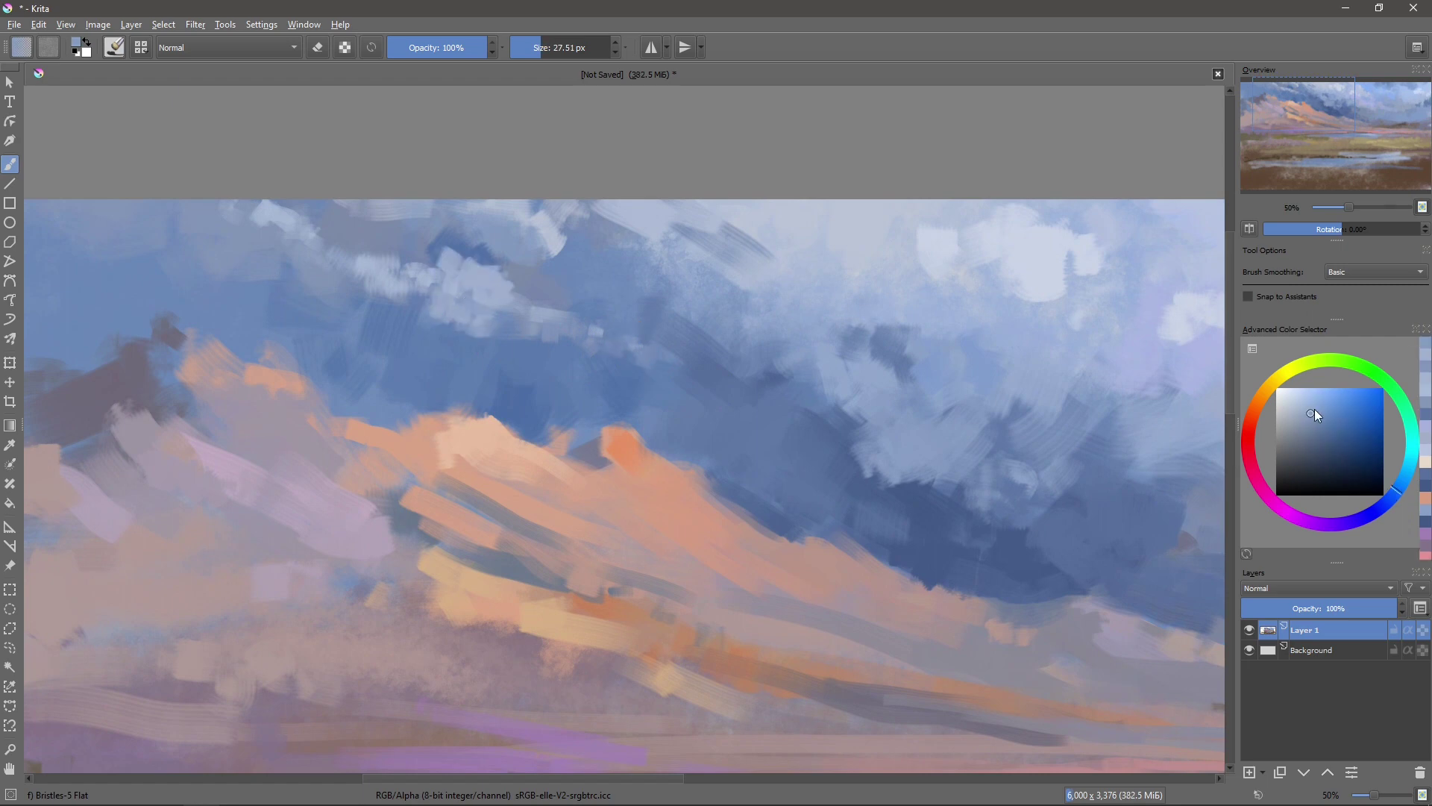
pyautogui.moveTo(440, 276)
pyautogui.mouseDown()
pyautogui.moveTo(482, 327)
pyautogui.moveTo(515, 339)
pyautogui.mouseUp()
pyautogui.moveTo(411, 317); pyautogui.dragTo(291, 302)
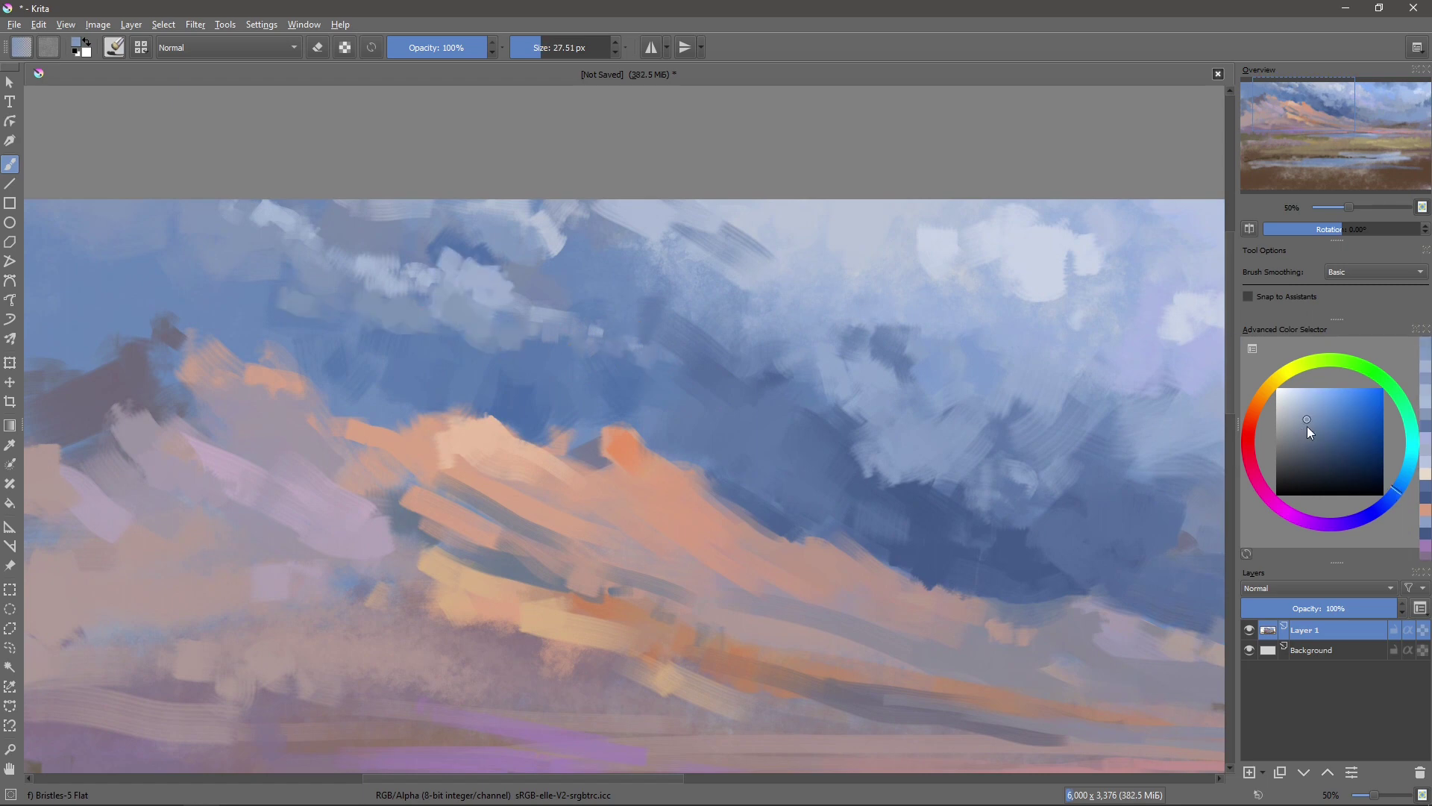
pyautogui.click(275, 291)
# - Paint dark blue strokes into the upper-left clouds
pyautogui.press('[')
pyautogui.press('[')
pyautogui.press('[')
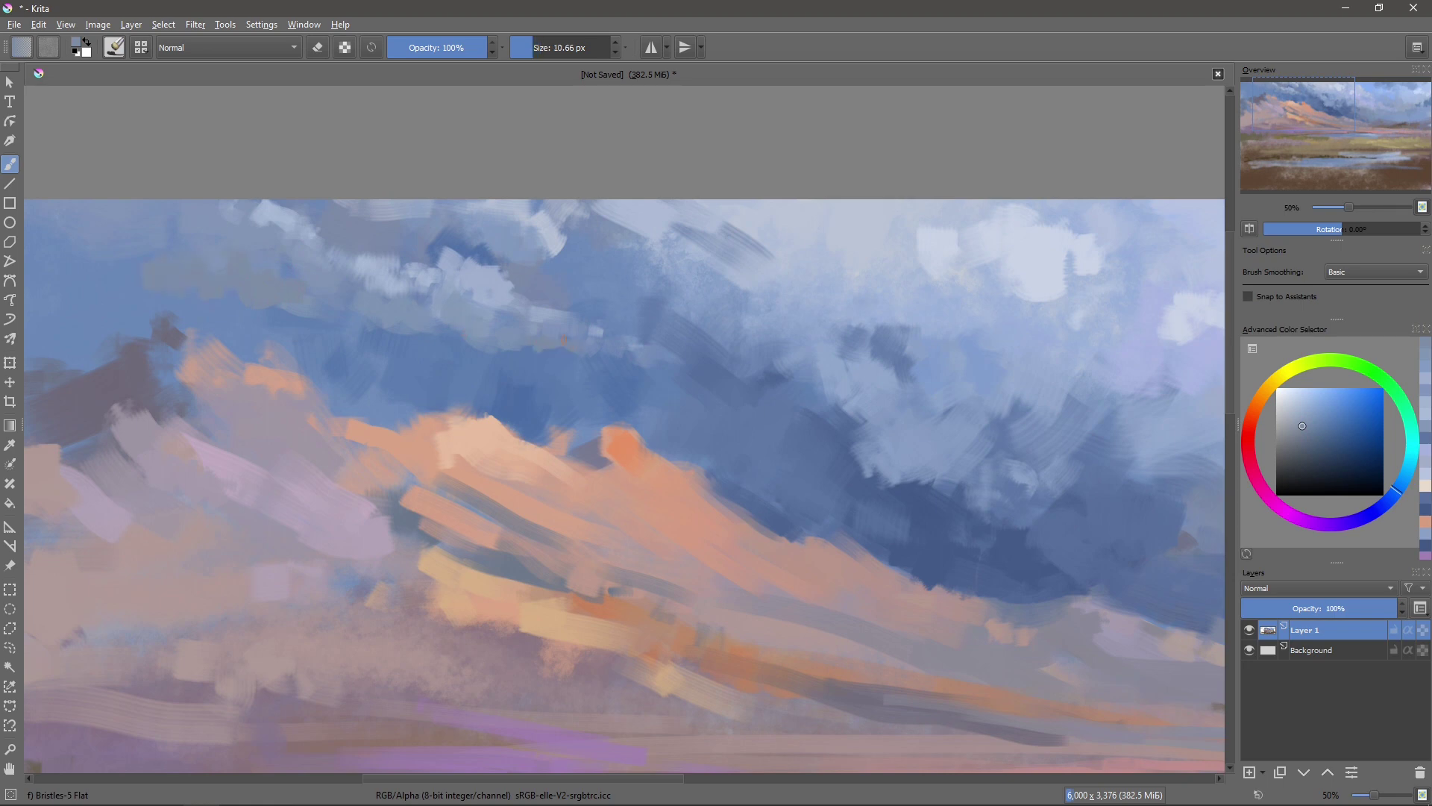
pyautogui.scroll(-3, 608, 233)
pyautogui.scroll(3, 608, 234)
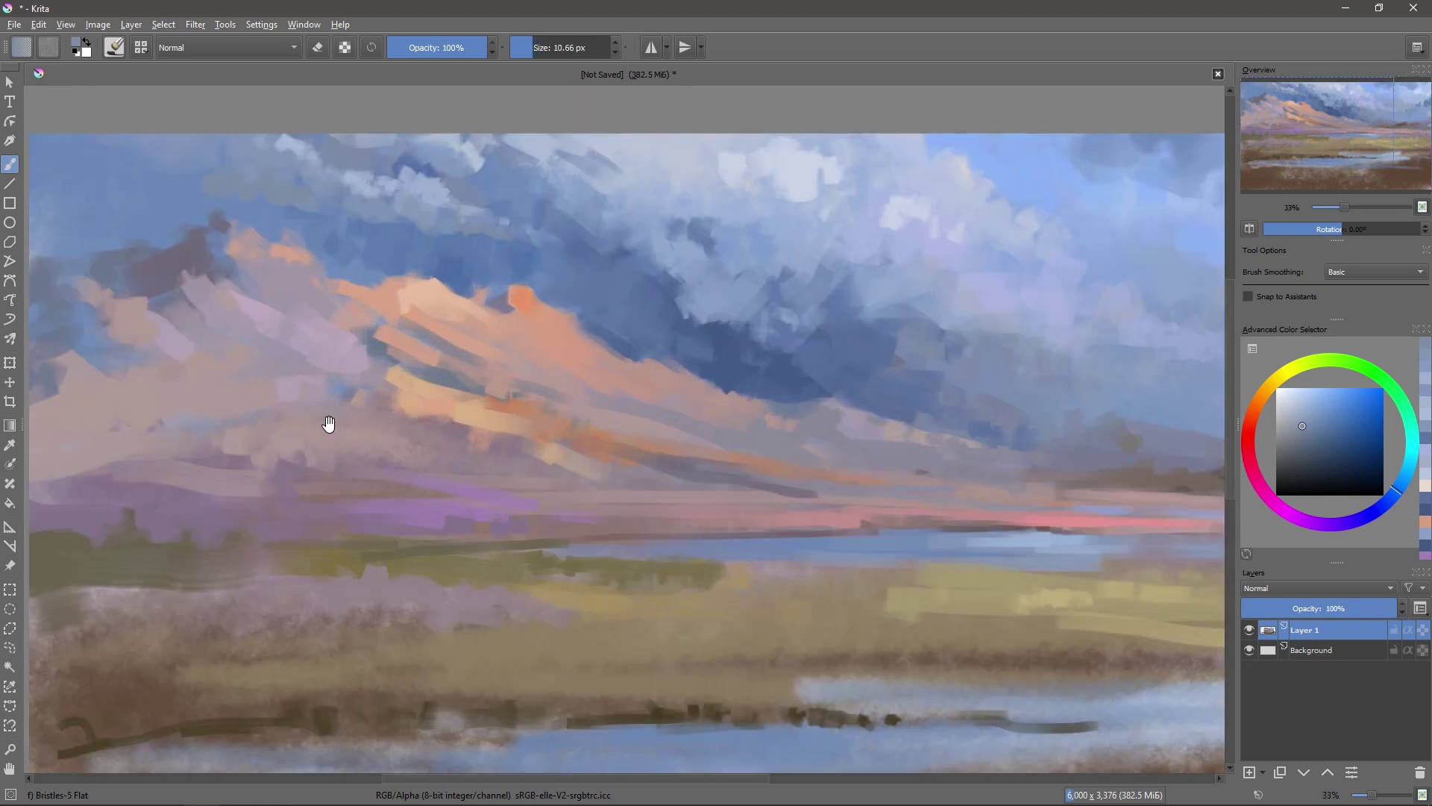
pyautogui.press(']')
pyautogui.press(']')
pyautogui.press(']')
pyautogui.press(']')
pyautogui.press(']')
pyautogui.press(']')
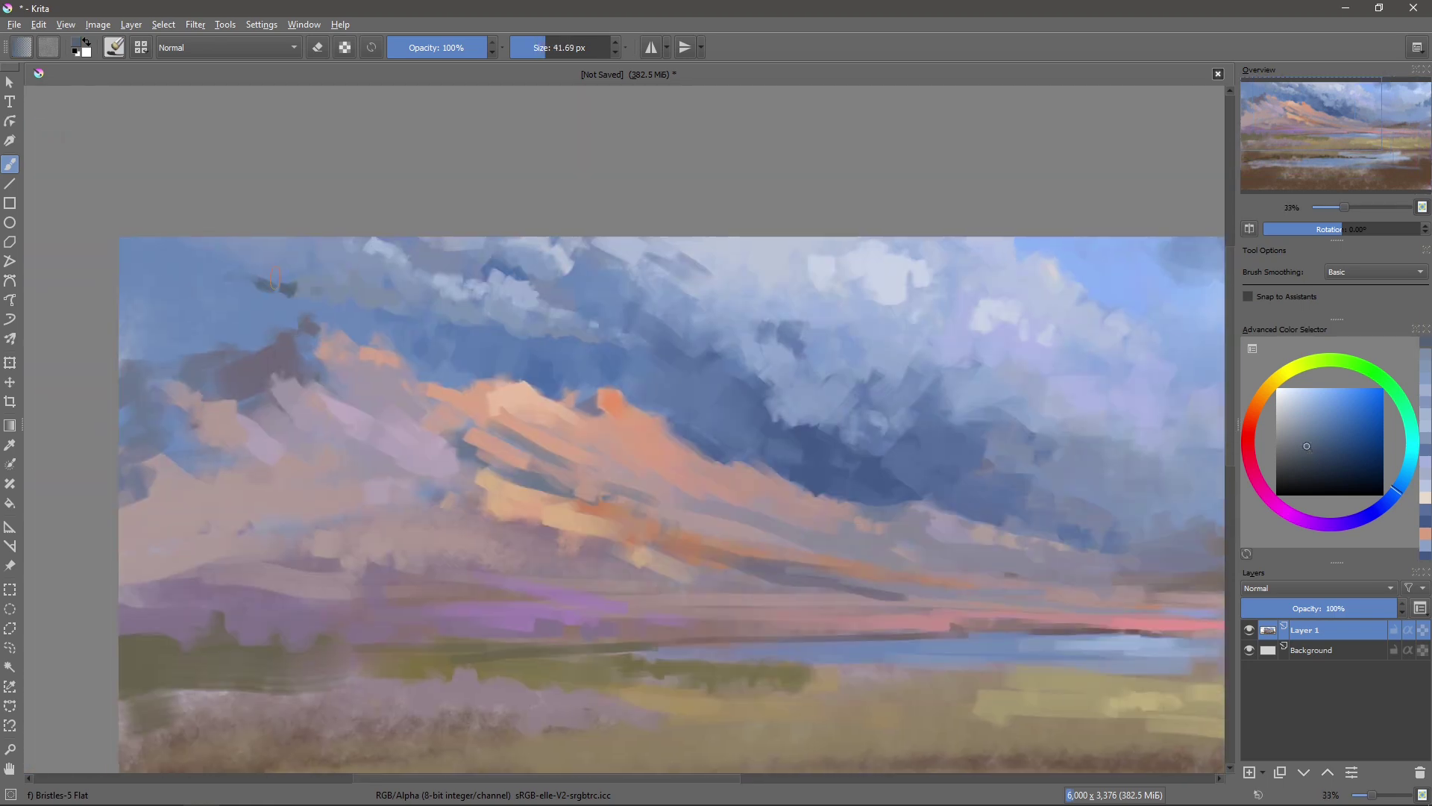
pyautogui.moveTo(286, 289)
pyautogui.mouseDown()
pyautogui.moveTo(186, 257)
pyautogui.moveTo(261, 258)
pyautogui.mouseUp()
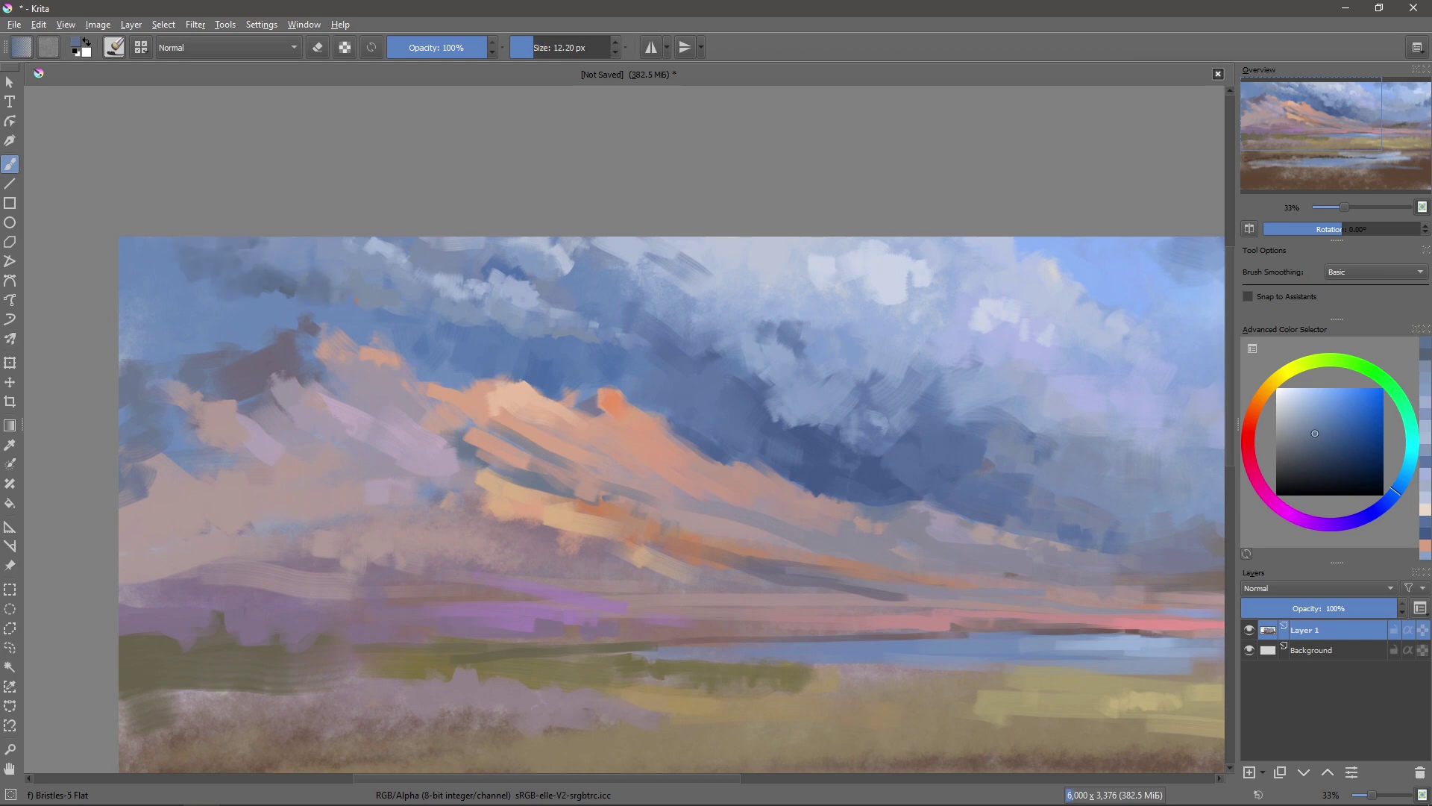
# - Reframe the view on the mountain and sky and choose a bluer cloud tone with a larger brush
pyautogui.press(']')
pyautogui.press(']')
pyautogui.press(']')
pyautogui.scroll(-1, 489, 338)
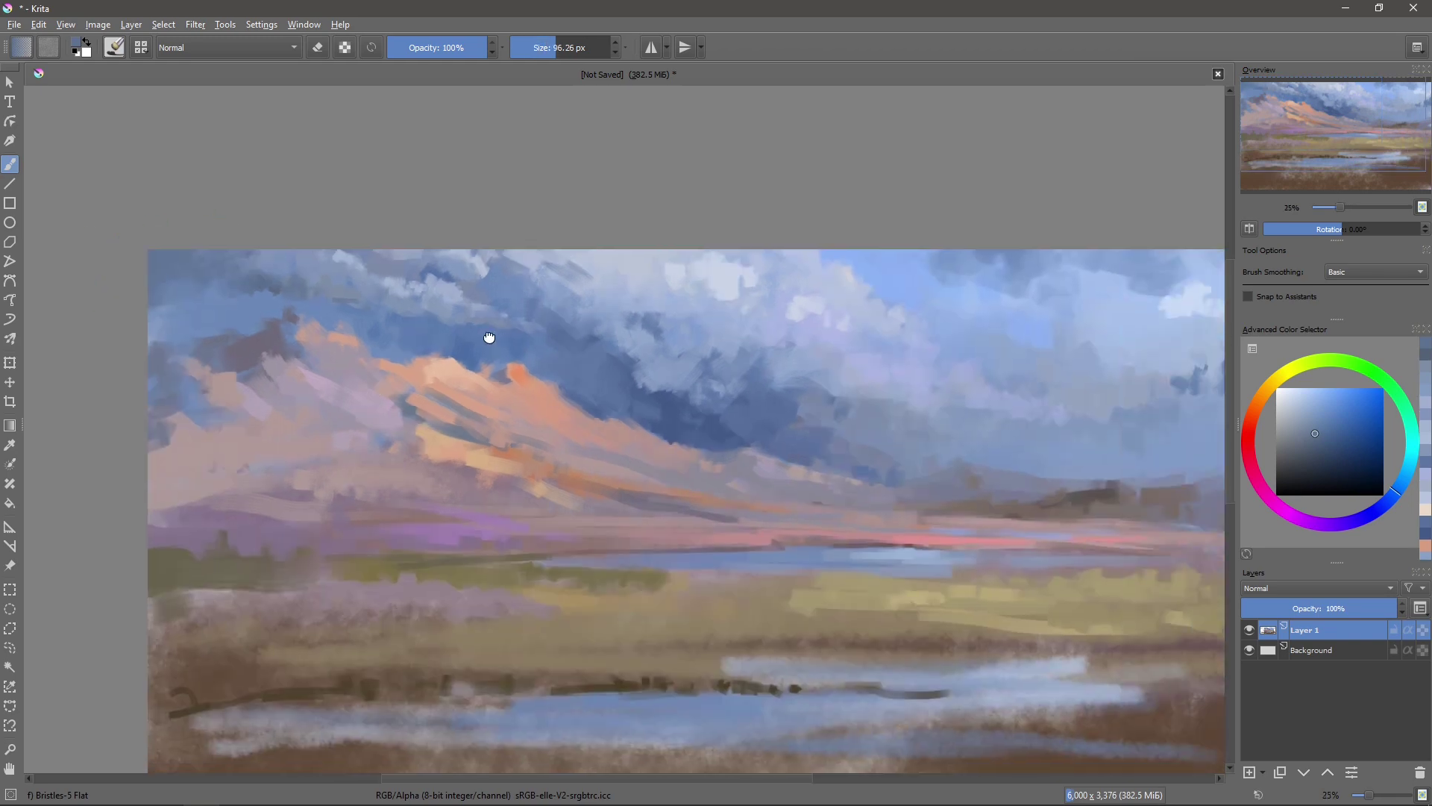
pyautogui.moveTo(489, 338); pyautogui.dragTo(455, 325)
pyautogui.press('[')
pyautogui.press('[')
pyautogui.press('[')
pyautogui.scroll(1, 358, 281)
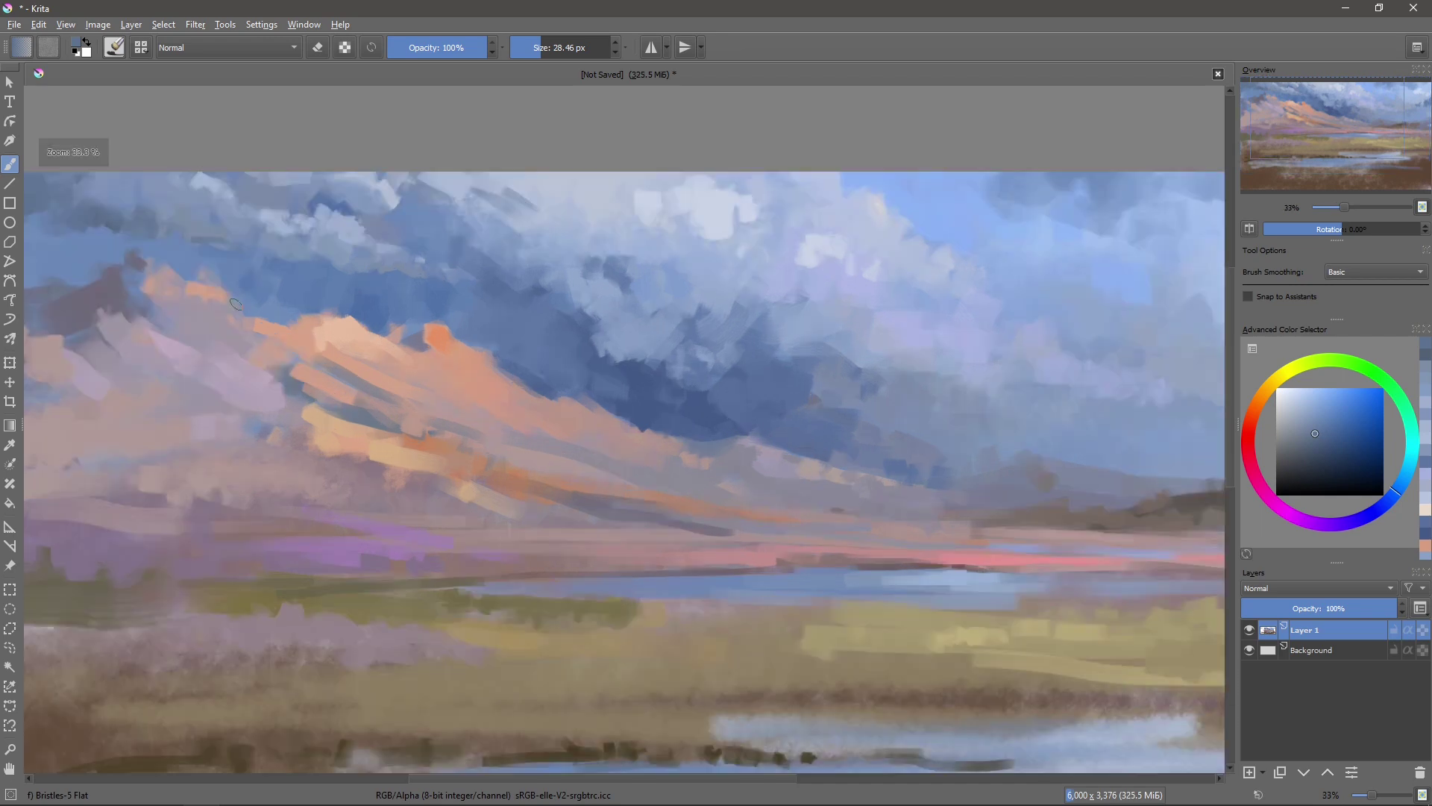
pyautogui.moveTo(512, 429); pyautogui.dragTo(538, 440)
pyautogui.press(']')
pyautogui.press(']')
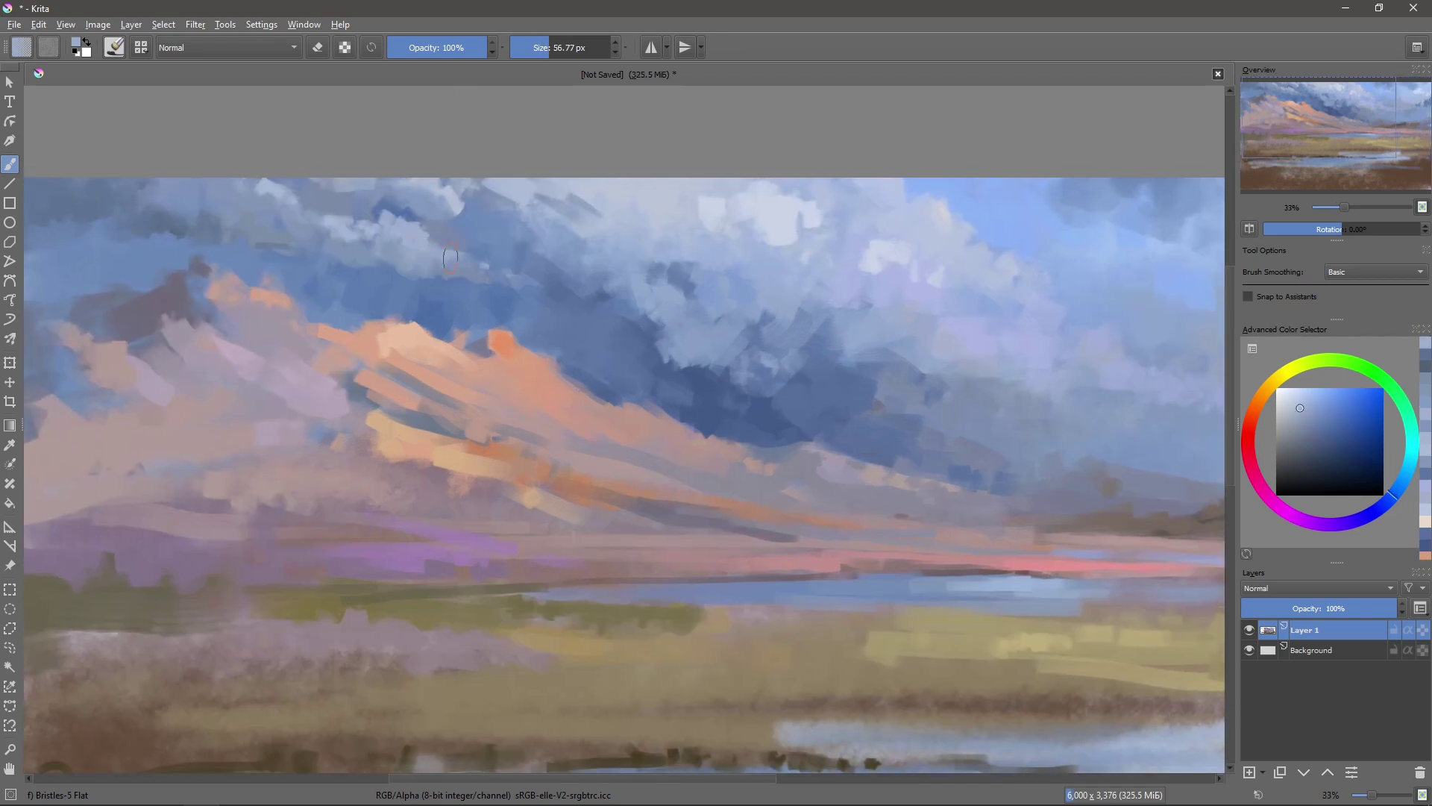
pyautogui.keyDown('ctrl'); pyautogui.click(378, 285); pyautogui.keyUp('ctrl')
pyautogui.press(']')
pyautogui.press(']')
pyautogui.press(']')
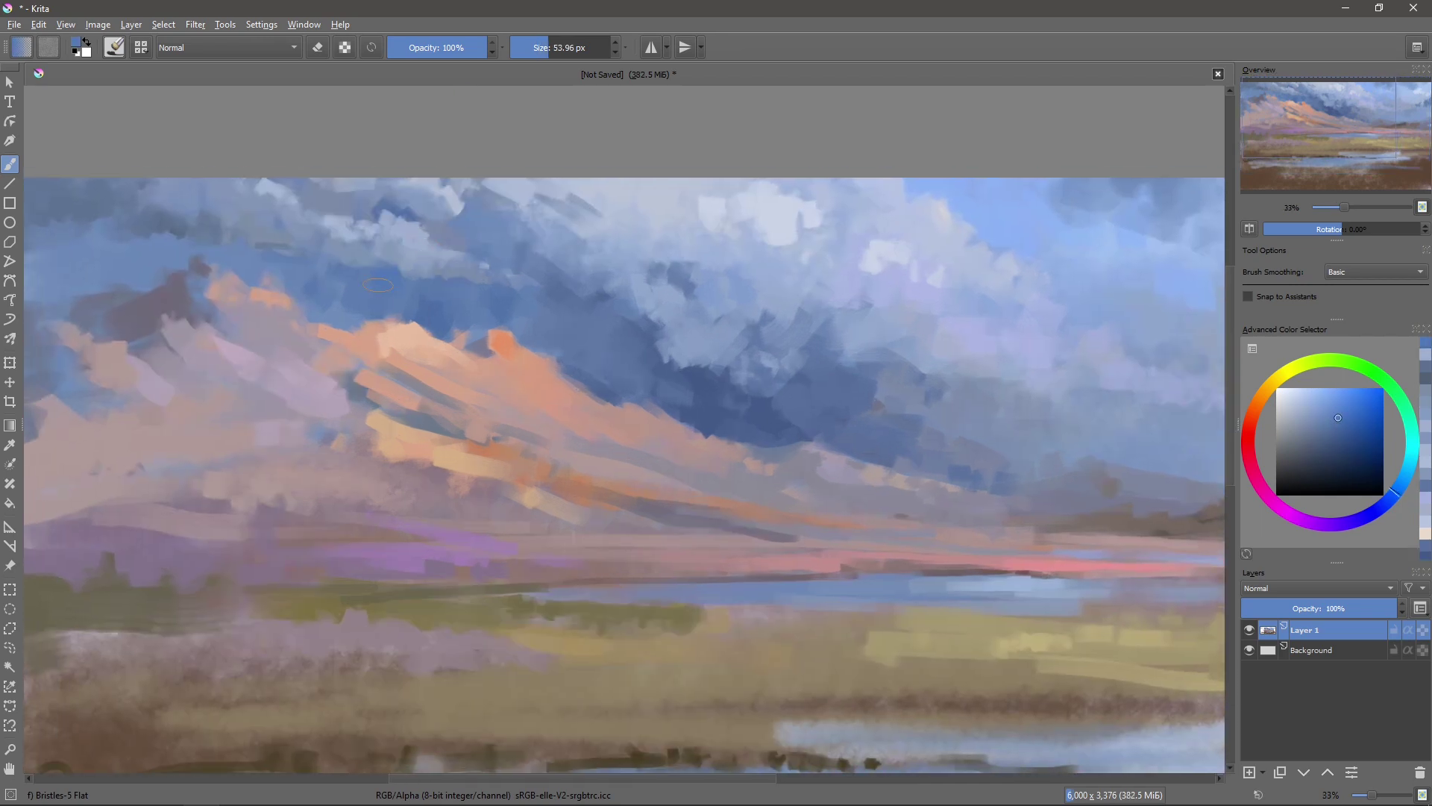
pyautogui.scroll(-2, 528, 313)
# - Switch to orange, sample a canvas colour and resize the brush while checking the whole painting
pyautogui.scroll(1, 528, 314)
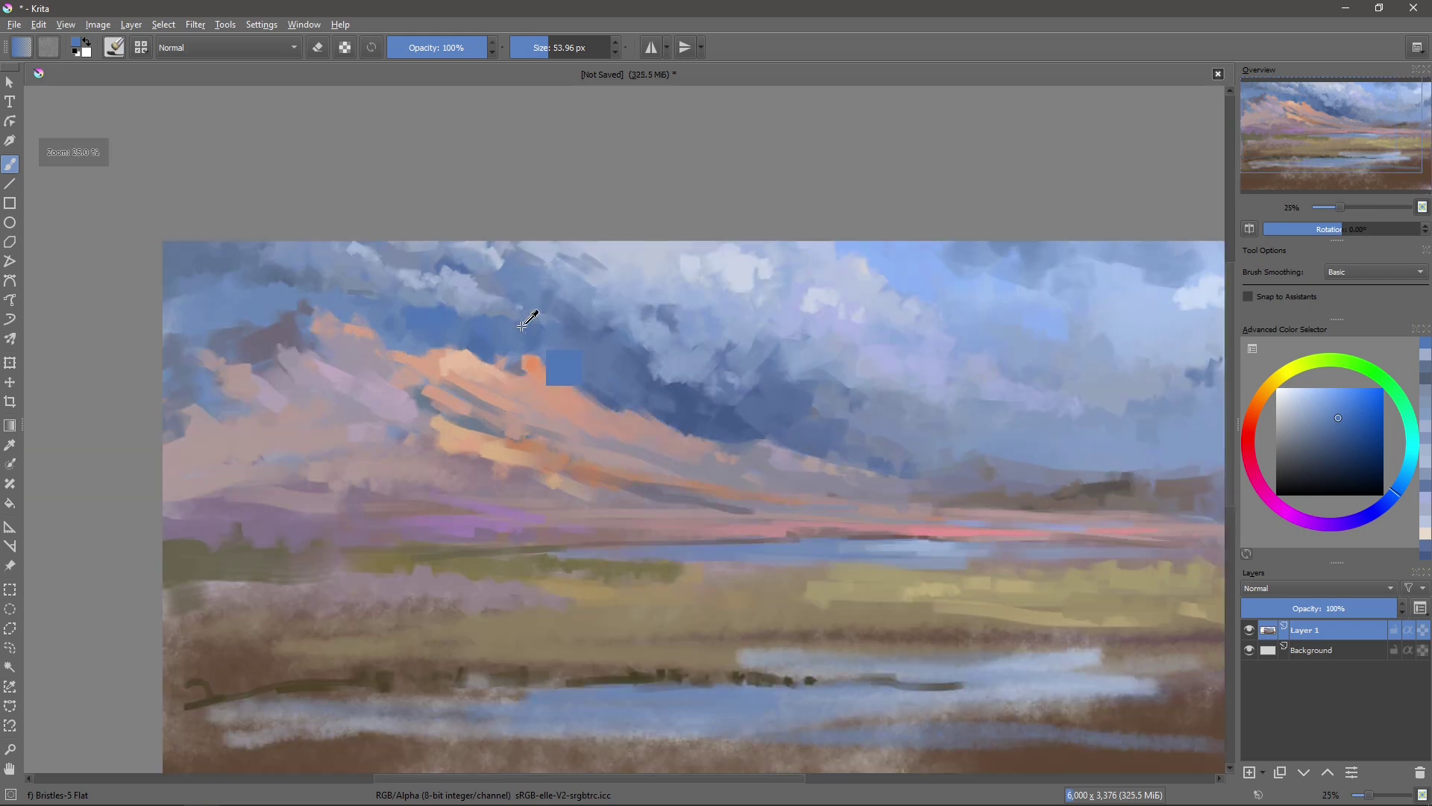
pyautogui.scroll(1, 671, 399)
pyautogui.moveTo(1264, 403); pyautogui.dragTo(1266, 386)
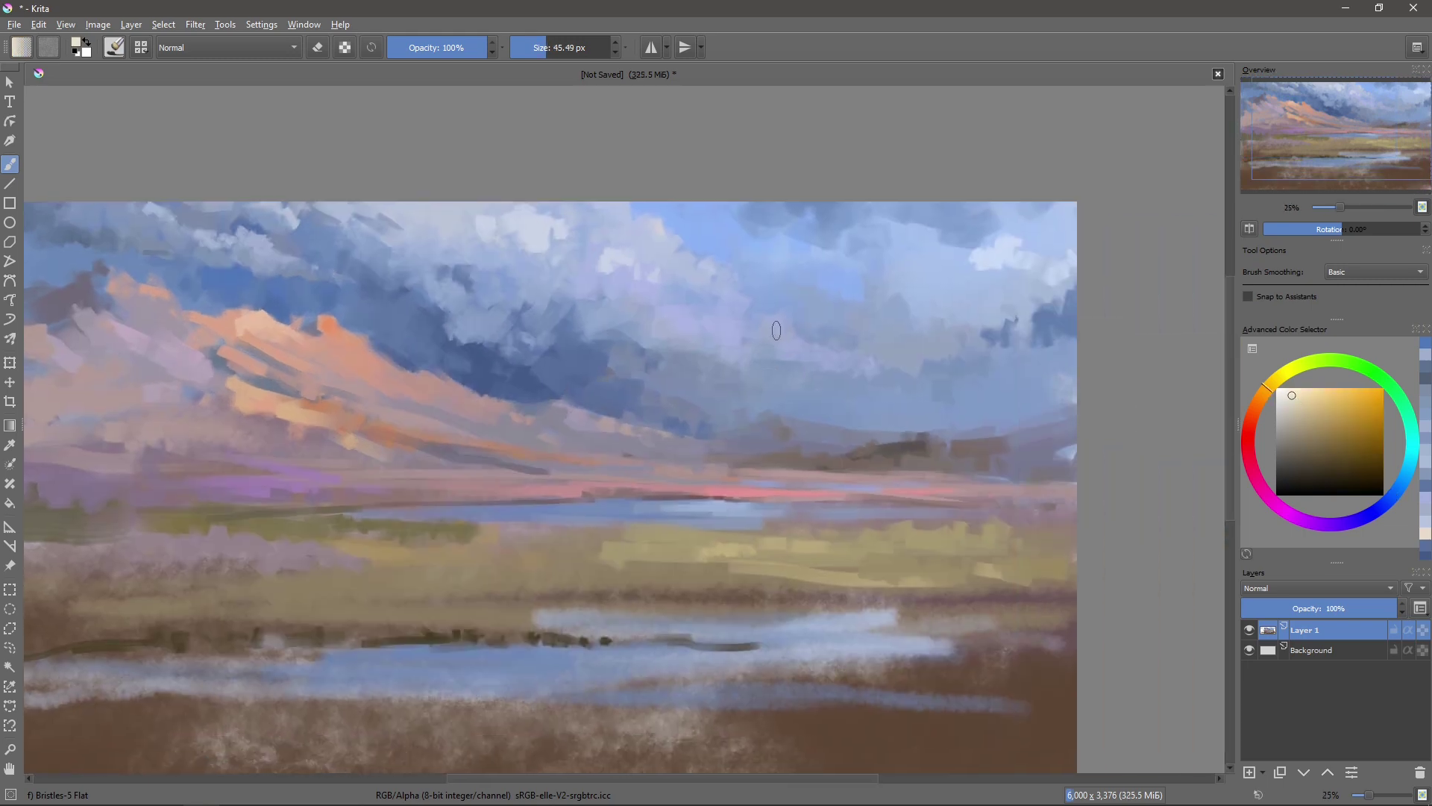
pyautogui.press('[')
pyautogui.scroll(1, 843, 351)
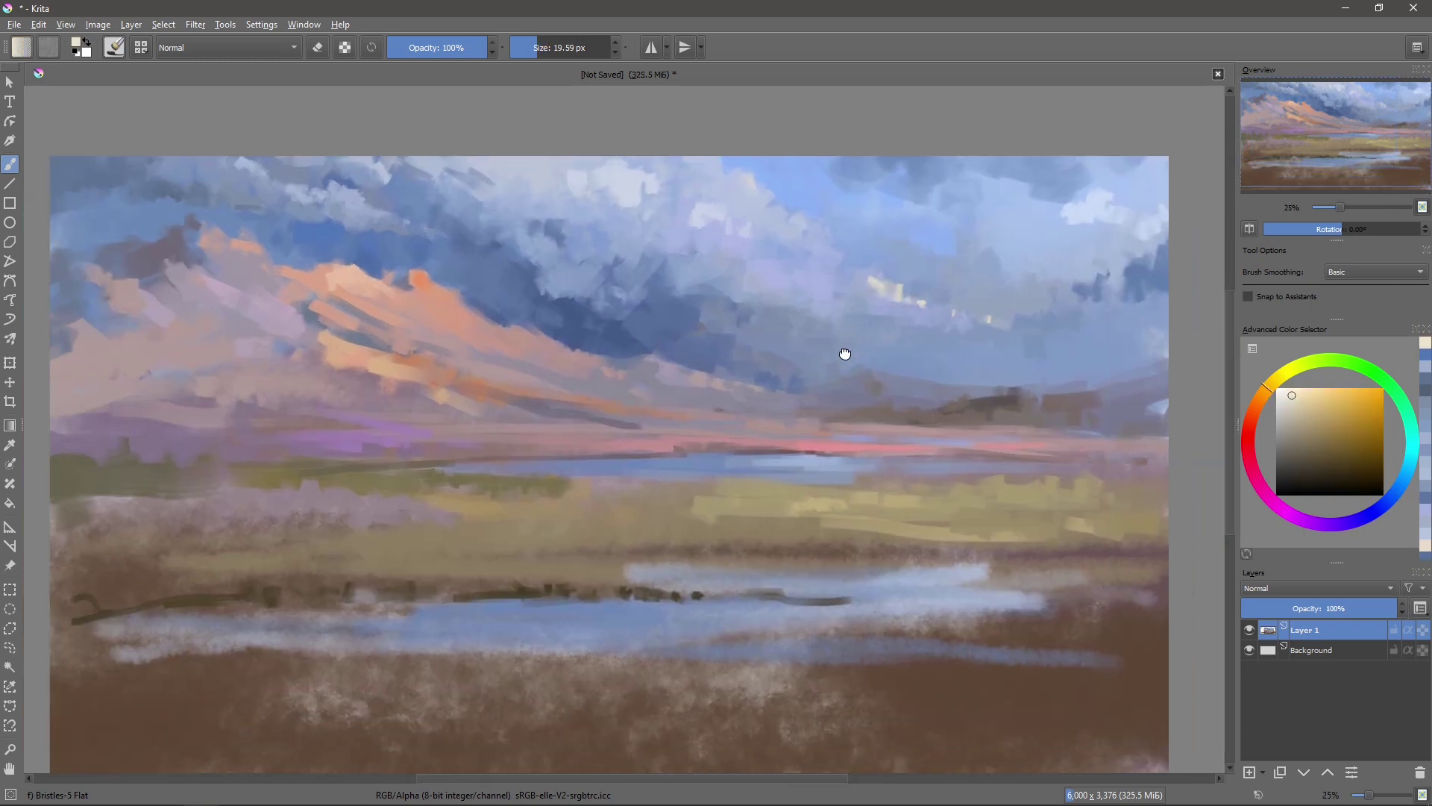
pyautogui.keyDown('ctrl'); pyautogui.click(863, 288); pyautogui.keyUp('ctrl')
pyautogui.moveTo(863, 288); pyautogui.dragTo(804, 286)
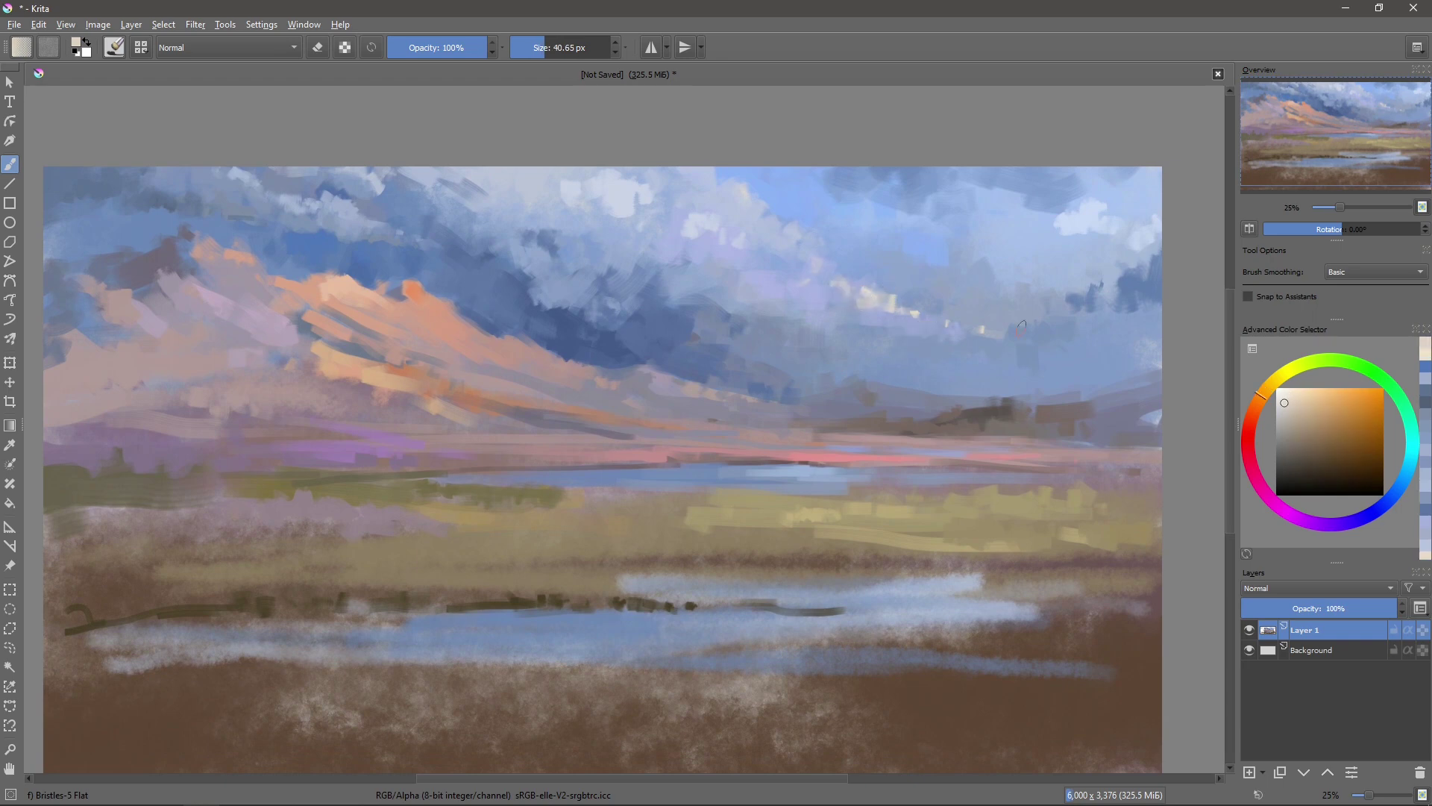
pyautogui.scroll(-2, 780, 405)
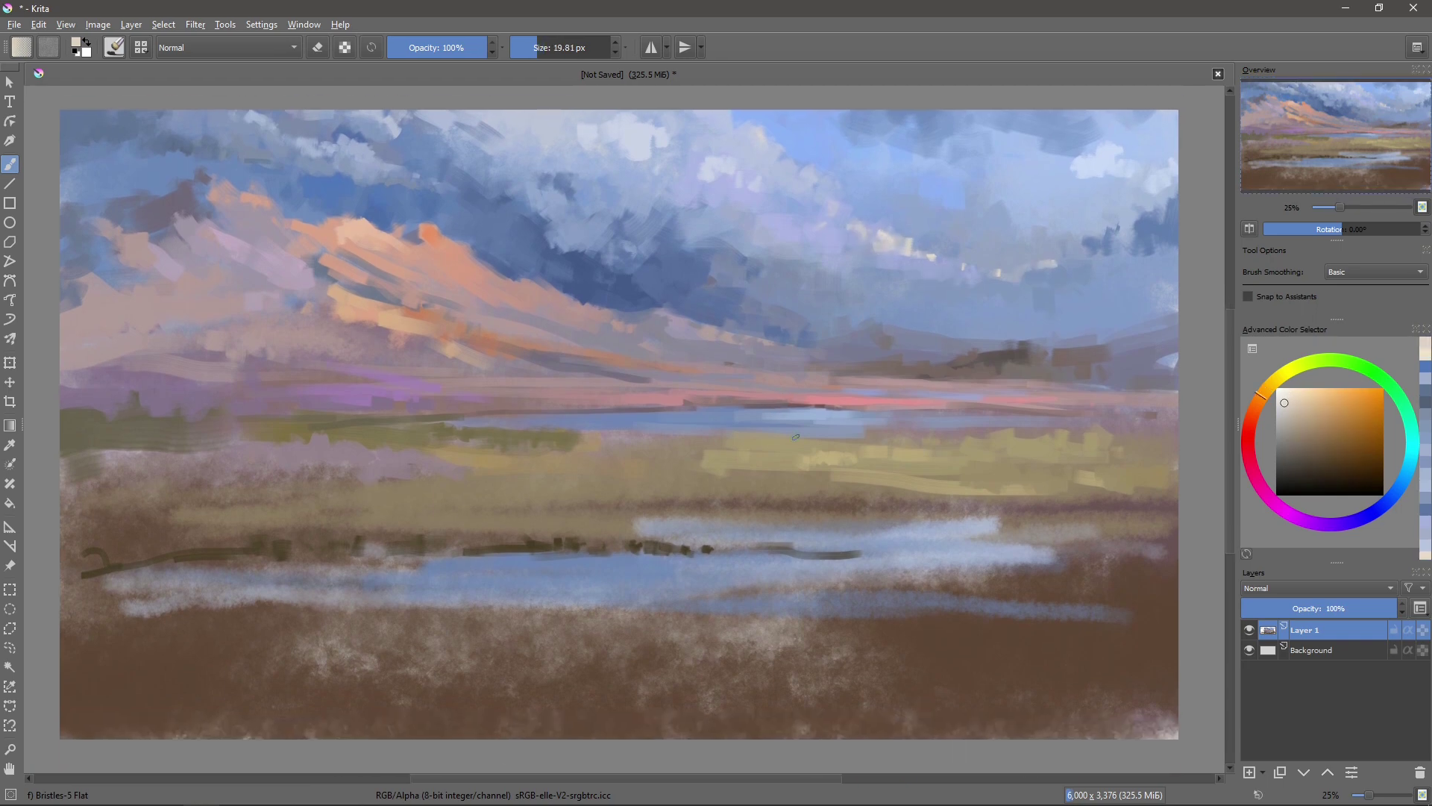
pyautogui.press('-')
pyautogui.press('+')
# - Sample lighter sky blues and a muted grey-violet from the canvas with a larger brush
pyautogui.keyDown('ctrl'); pyautogui.click(1030, 287); pyautogui.keyUp('ctrl')
pyautogui.press(']')
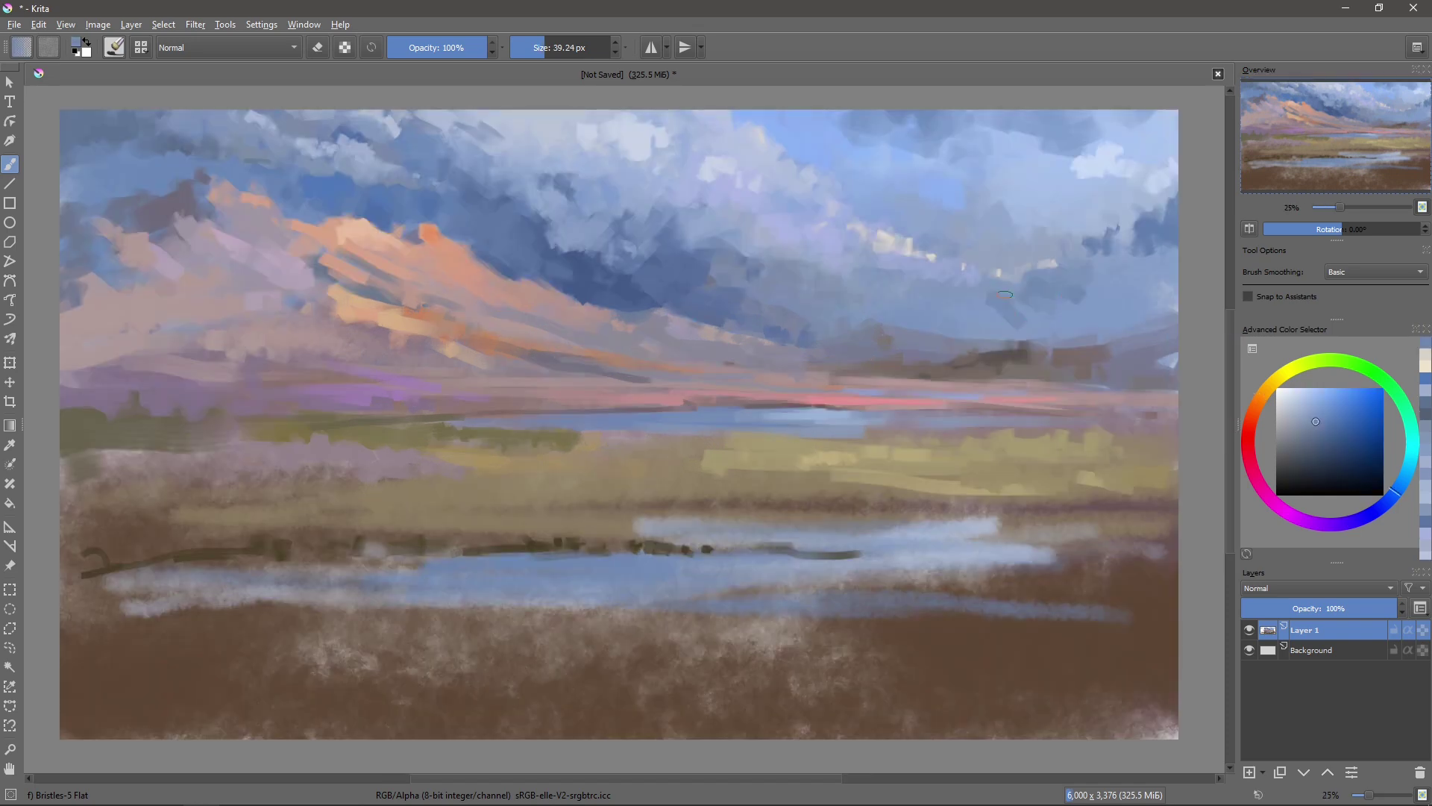
pyautogui.keyDown('ctrl'); pyautogui.click(1003, 317); pyautogui.keyUp('ctrl')
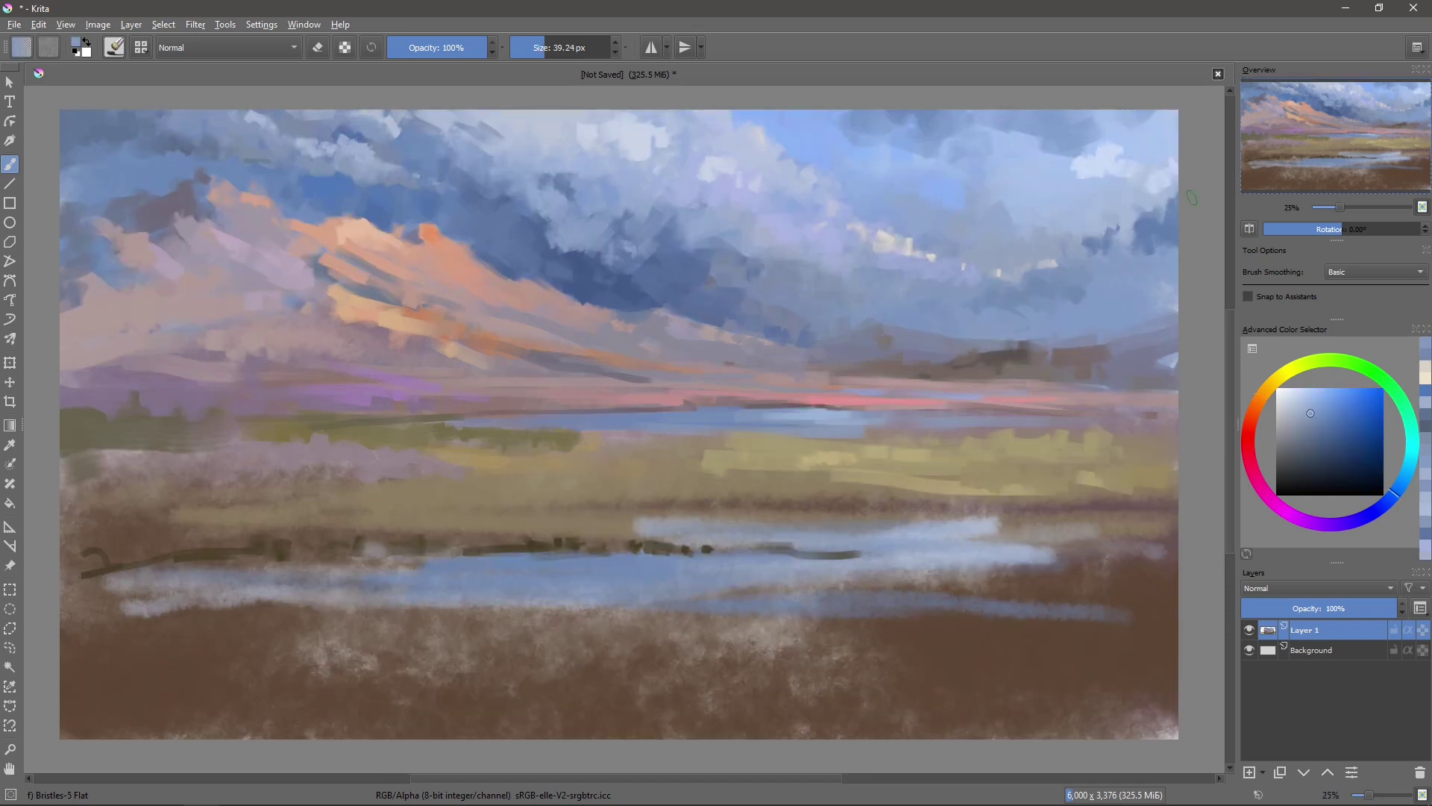
pyautogui.keyDown('ctrl'); pyautogui.click(1087, 299); pyautogui.keyUp('ctrl')
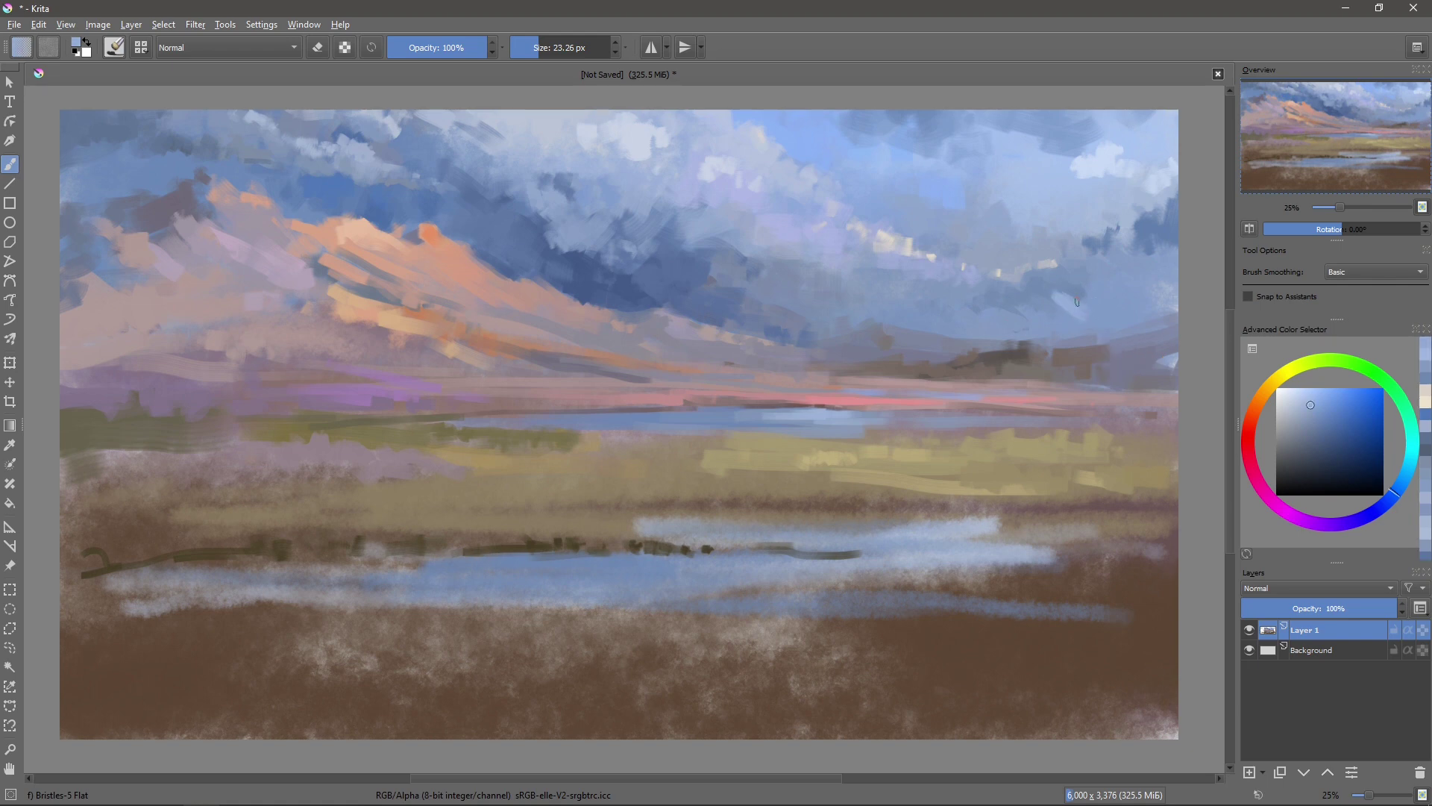
pyautogui.press(']')
pyautogui.keyDown('ctrl'); pyautogui.click(1158, 360); pyautogui.keyUp('ctrl')
# - Dab small dark orange-brown marks along the distant right hills
pyautogui.keyDown('ctrl'); pyautogui.click(1042, 337); pyautogui.keyUp('ctrl')
pyautogui.moveTo(1048, 343); pyautogui.dragTo(1082, 351)
pyautogui.keyDown('ctrl'); pyautogui.click(1052, 347); pyautogui.keyUp('ctrl')
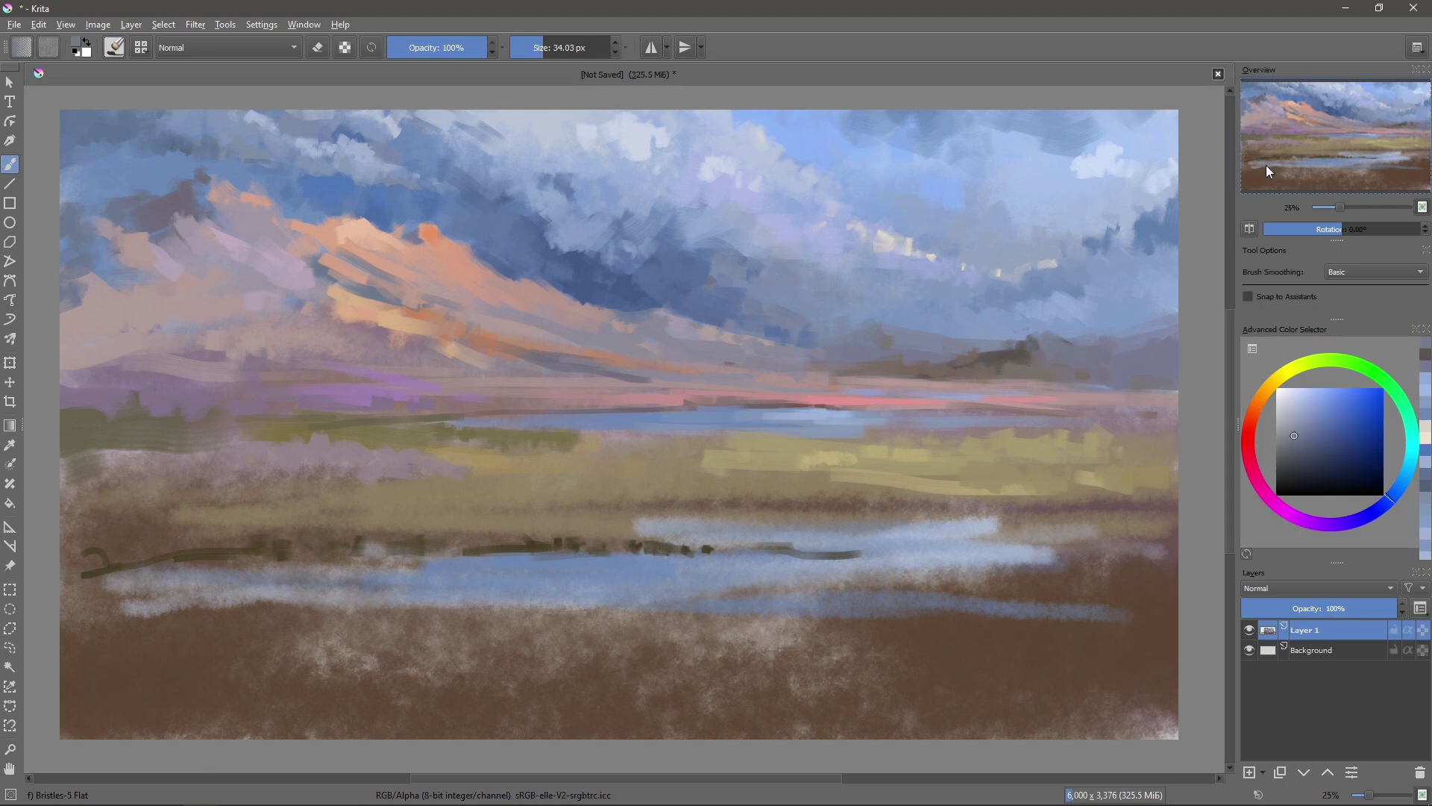
pyautogui.keyDown('ctrl'); pyautogui.click(958, 416); pyautogui.keyUp('ctrl')
pyautogui.keyDown('shift'); pyautogui.moveTo(958, 415); pyautogui.dragTo(932, 416); pyautogui.keyUp('shift')
pyautogui.moveTo(859, 365); pyautogui.dragTo(1016, 367)
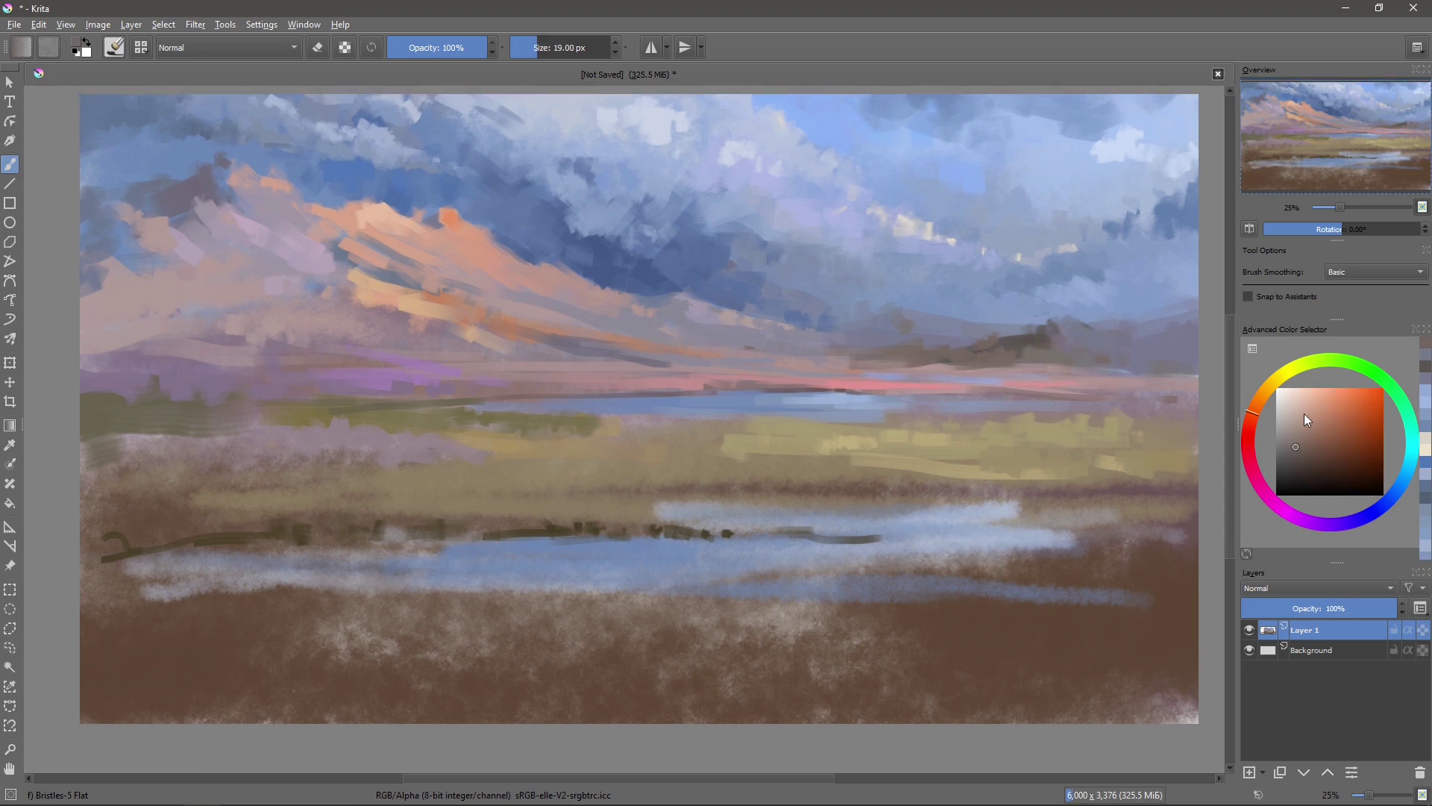
pyautogui.keyDown('ctrl'); pyautogui.click(1099, 365); pyautogui.keyUp('ctrl')
pyautogui.scroll(2, 857, 441)
# - Recentre the painting and paint lavender strokes into the sky
pyautogui.scroll(-3, 820, 462)
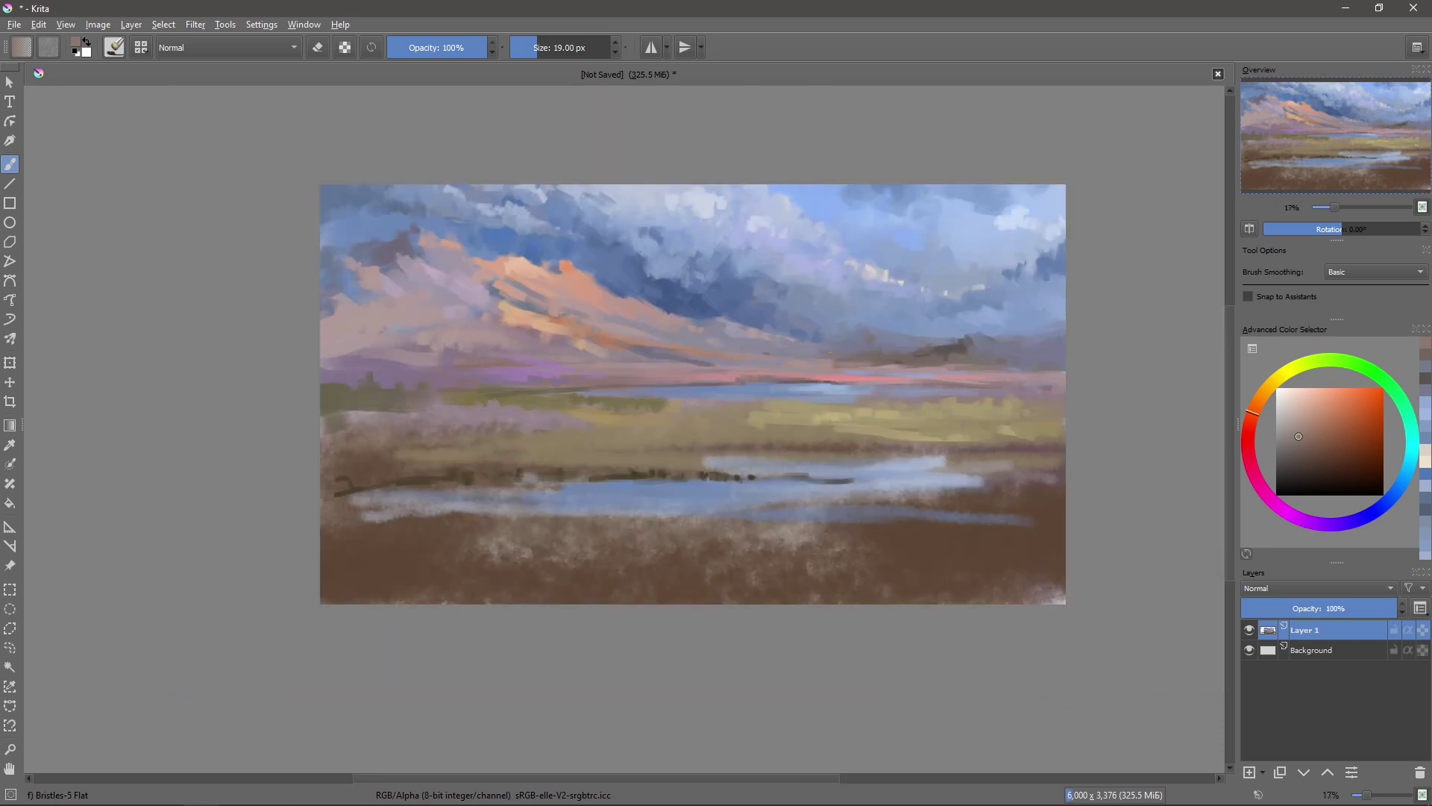
pyautogui.scroll(3, 772, 487)
pyautogui.moveTo(772, 487); pyautogui.dragTo(740, 416)
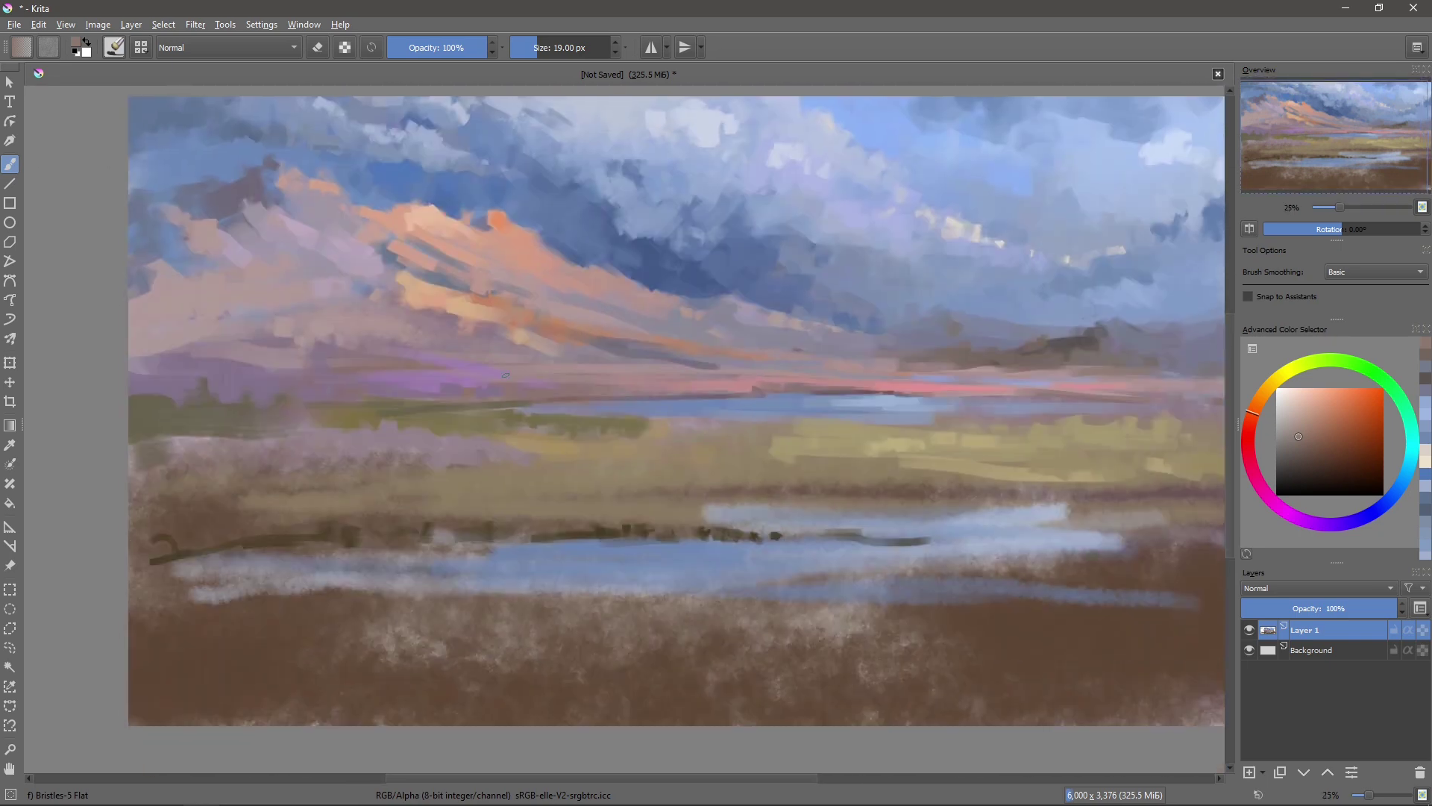
pyautogui.keyDown('shift'); pyautogui.moveTo(492, 373); pyautogui.dragTo(504, 372); pyautogui.keyUp('shift')
pyautogui.keyDown('ctrl'); pyautogui.click(293, 230); pyautogui.keyUp('ctrl')
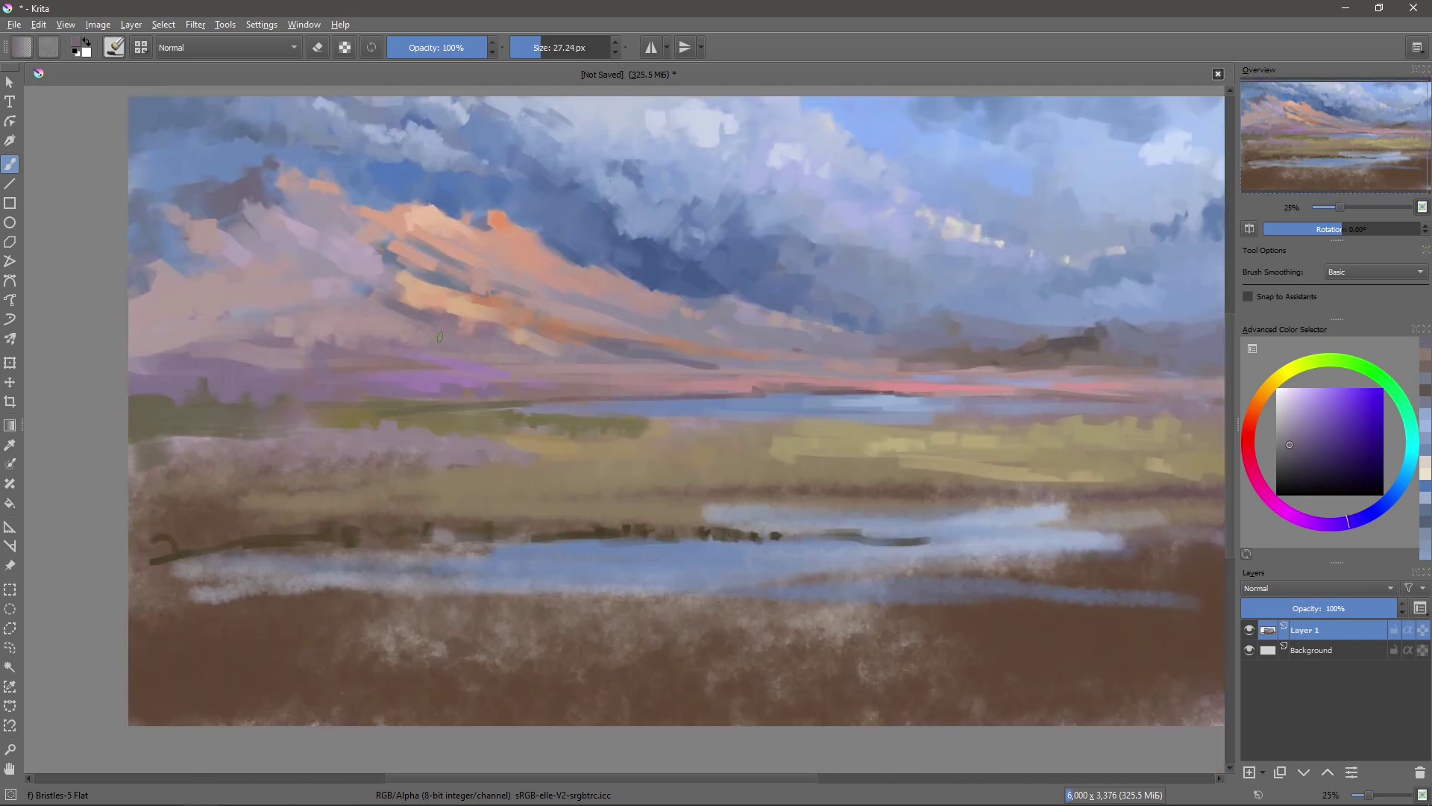
pyautogui.moveTo(448, 317)
pyautogui.keyDown('shift'); pyautogui.mouseDown()
pyautogui.moveTo(463, 317)
pyautogui.moveTo(329, 339)
pyautogui.mouseUp(); pyautogui.keyUp('shift')
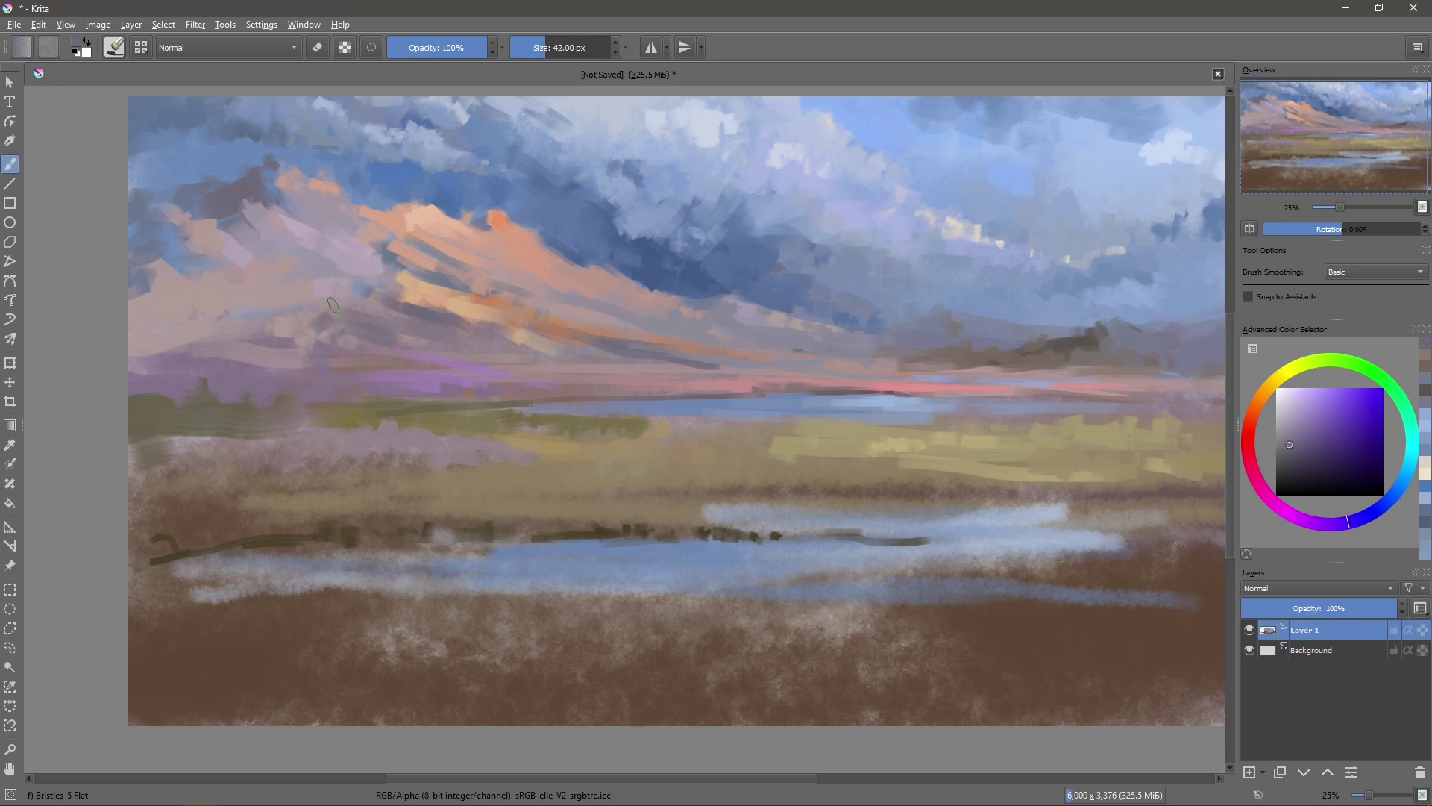
# - Sample peach and pick lighter sky blues with the brush enlarged to about 66 px
pyautogui.keyDown('ctrl'); pyautogui.click(513, 320); pyautogui.keyUp('ctrl')
pyautogui.keyDown('shift'); pyautogui.moveTo(522, 339); pyautogui.dragTo(534, 345); pyautogui.keyUp('shift')
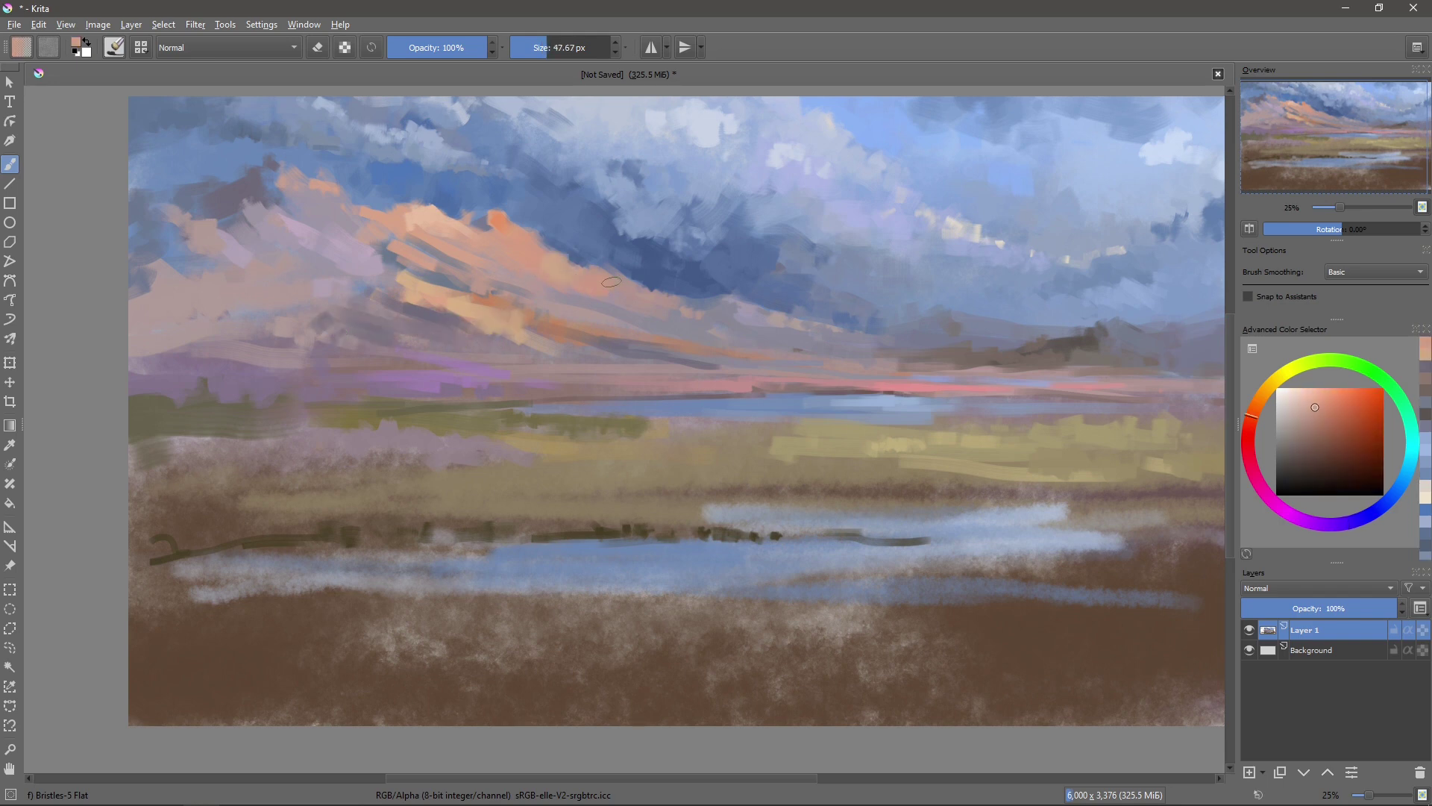
pyautogui.moveTo(678, 316); pyautogui.dragTo(573, 327)
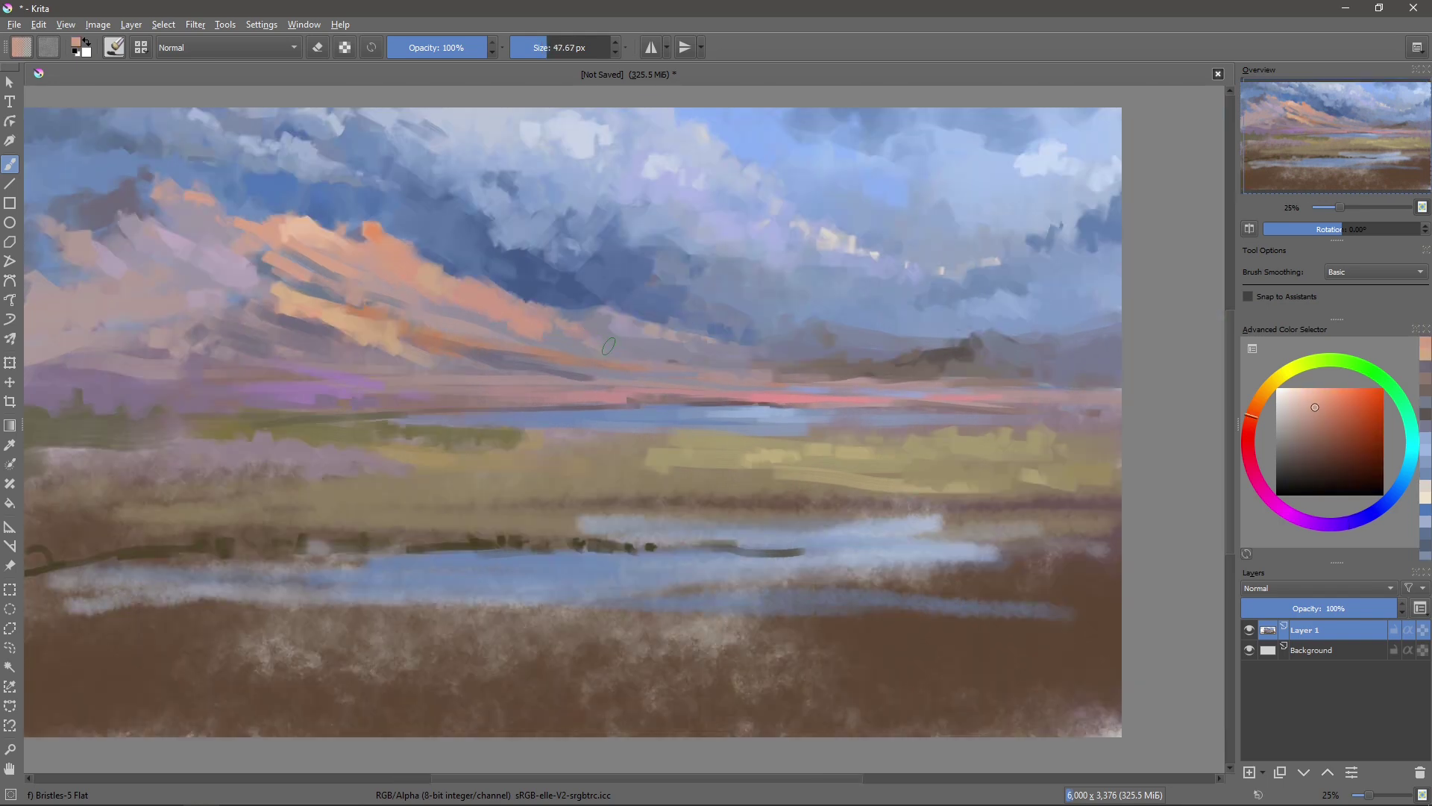
pyautogui.keyDown('ctrl'); pyautogui.click(536, 222); pyautogui.keyUp('ctrl')
pyautogui.keyDown('shift'); pyautogui.moveTo(535, 223); pyautogui.dragTo(550, 236); pyautogui.keyUp('shift')
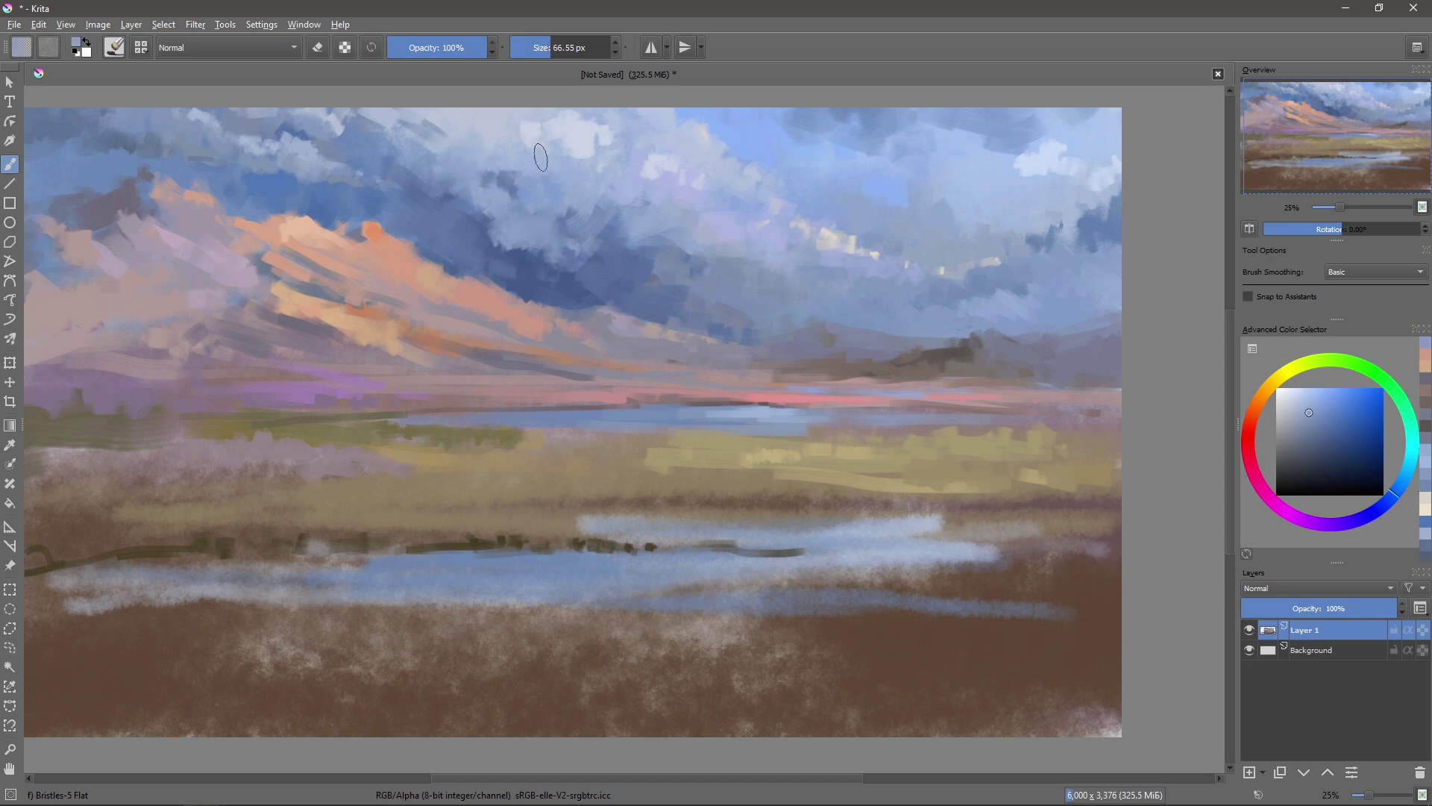
pyautogui.keyDown('ctrl'); pyautogui.click(578, 134); pyautogui.keyUp('ctrl')
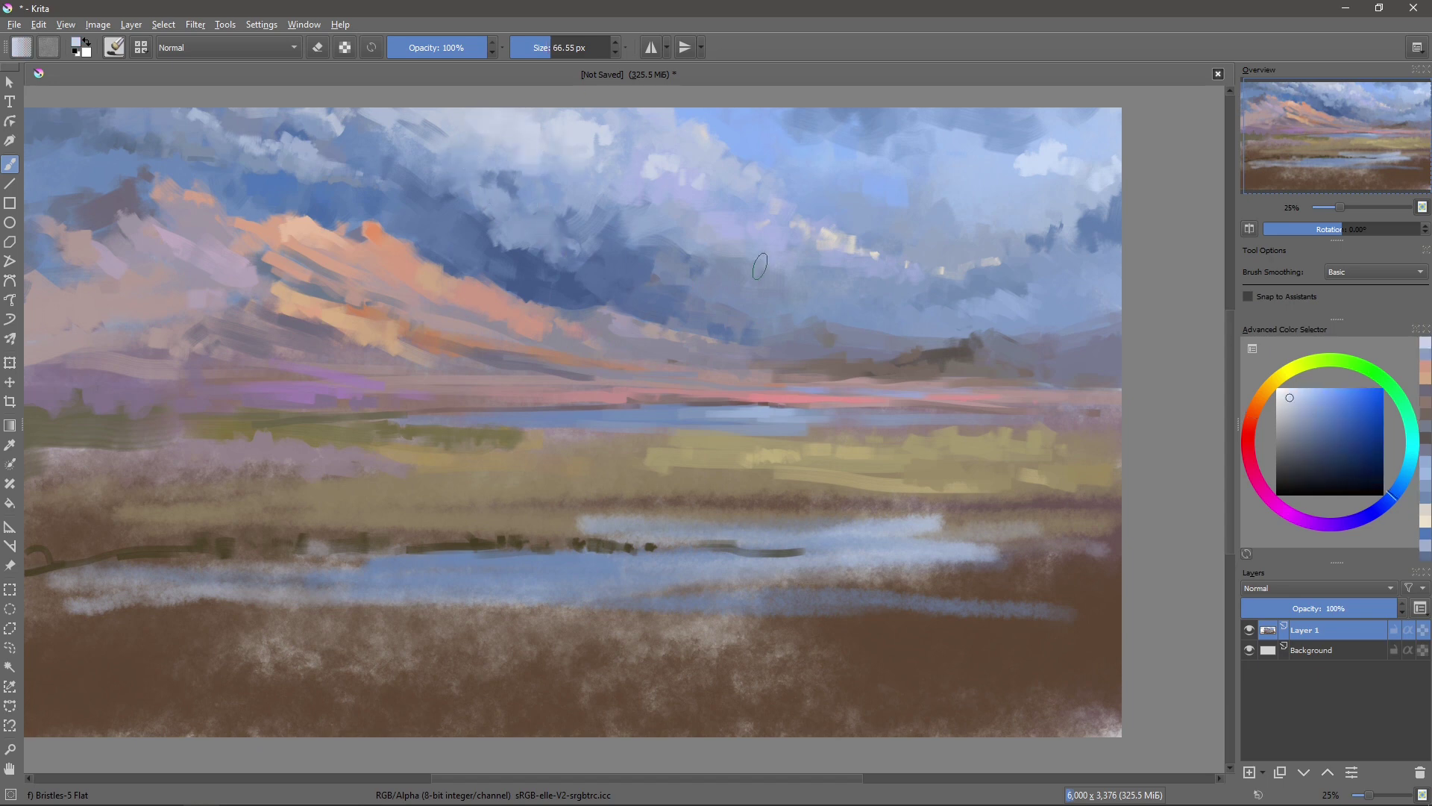
# - Fine-tune the sky blue paint colour and shrink the brush to about 27 px
pyautogui.moveTo(522, 149)
pyautogui.mouseDown()
pyautogui.moveTo(571, 163)
pyautogui.moveTo(501, 147)
pyautogui.mouseUp()
pyautogui.keyDown('ctrl'); pyautogui.click(662, 177); pyautogui.keyUp('ctrl')
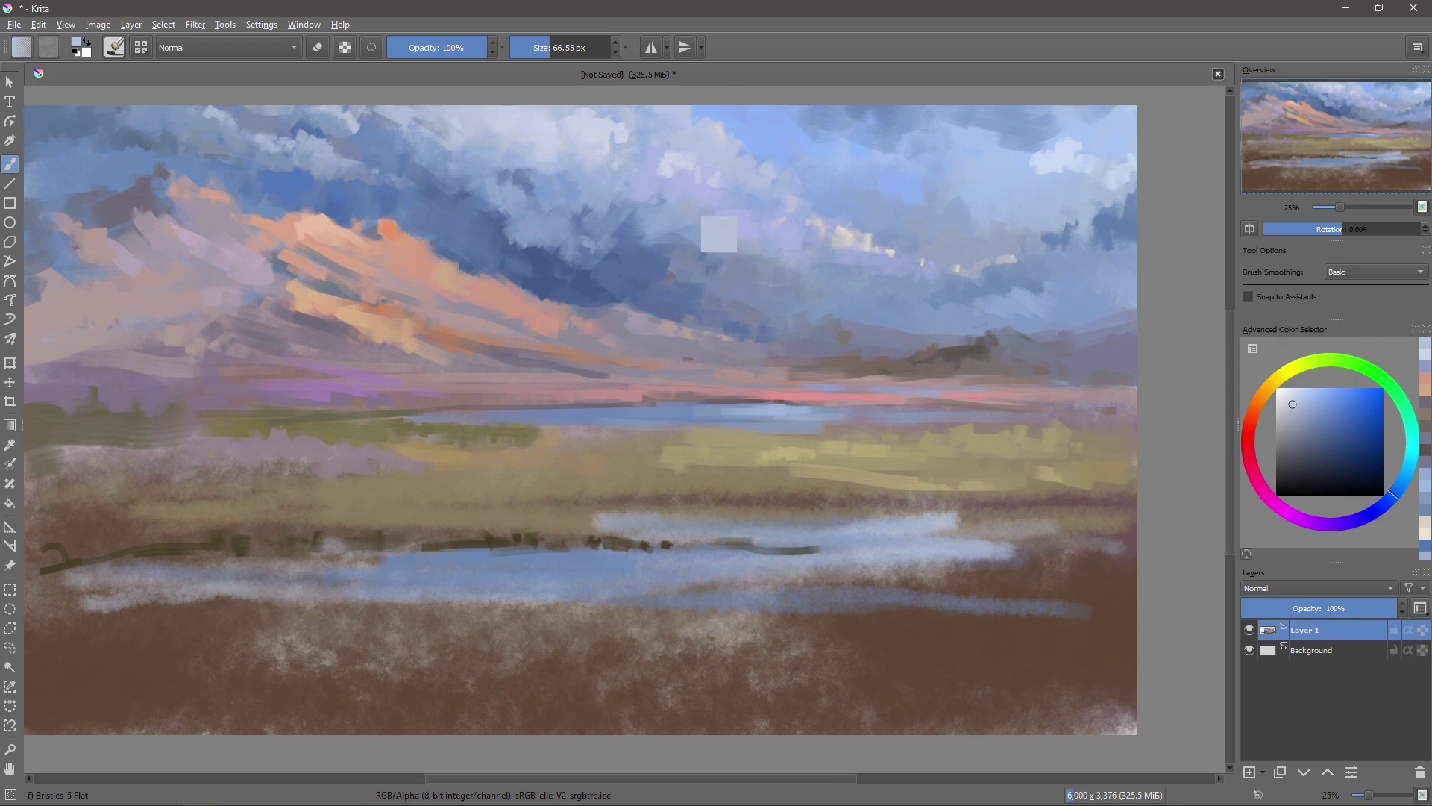
pyautogui.keyDown('ctrl'); pyautogui.click(716, 231); pyautogui.keyUp('ctrl')
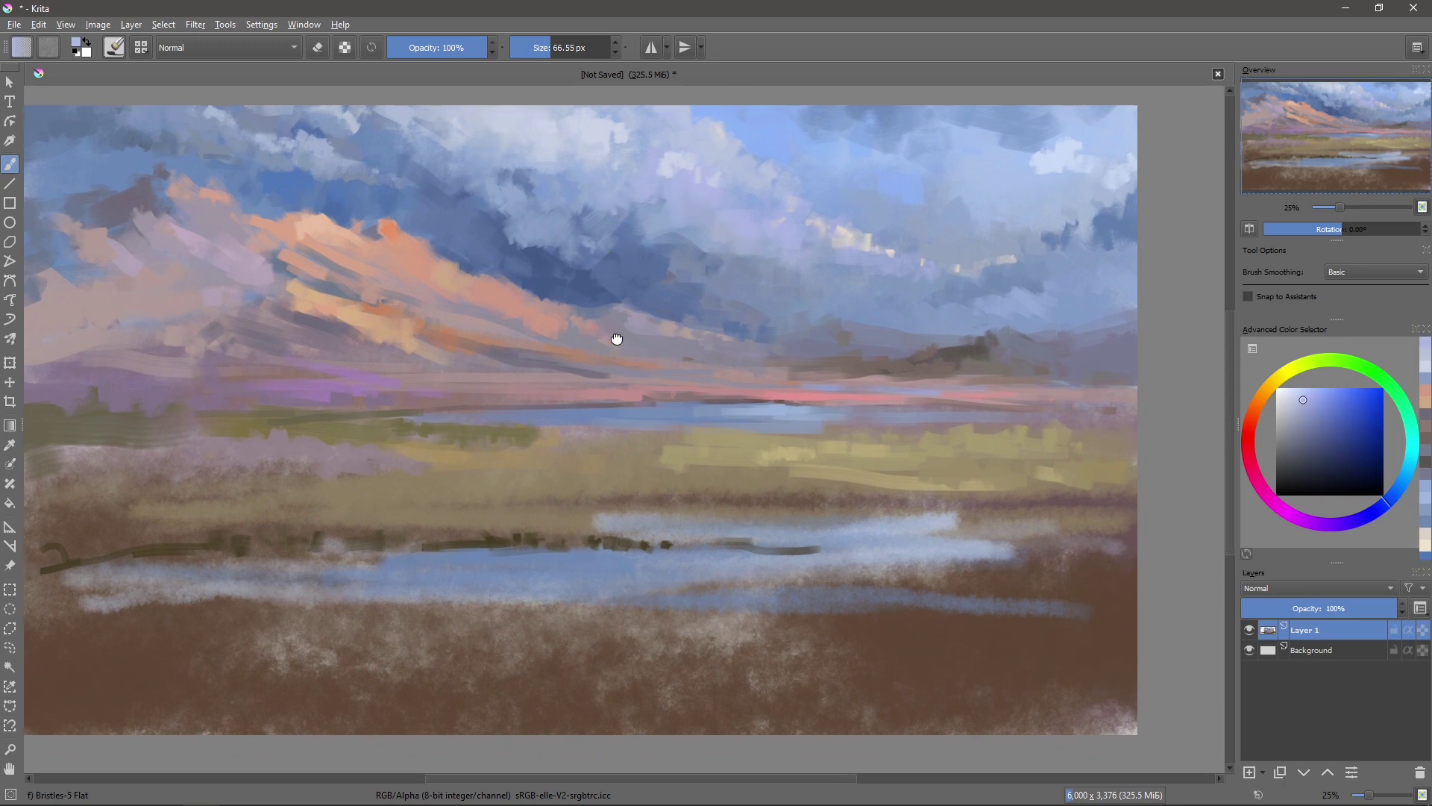
pyautogui.moveTo(618, 336); pyautogui.dragTo(658, 314)
pyautogui.click(1329, 405)
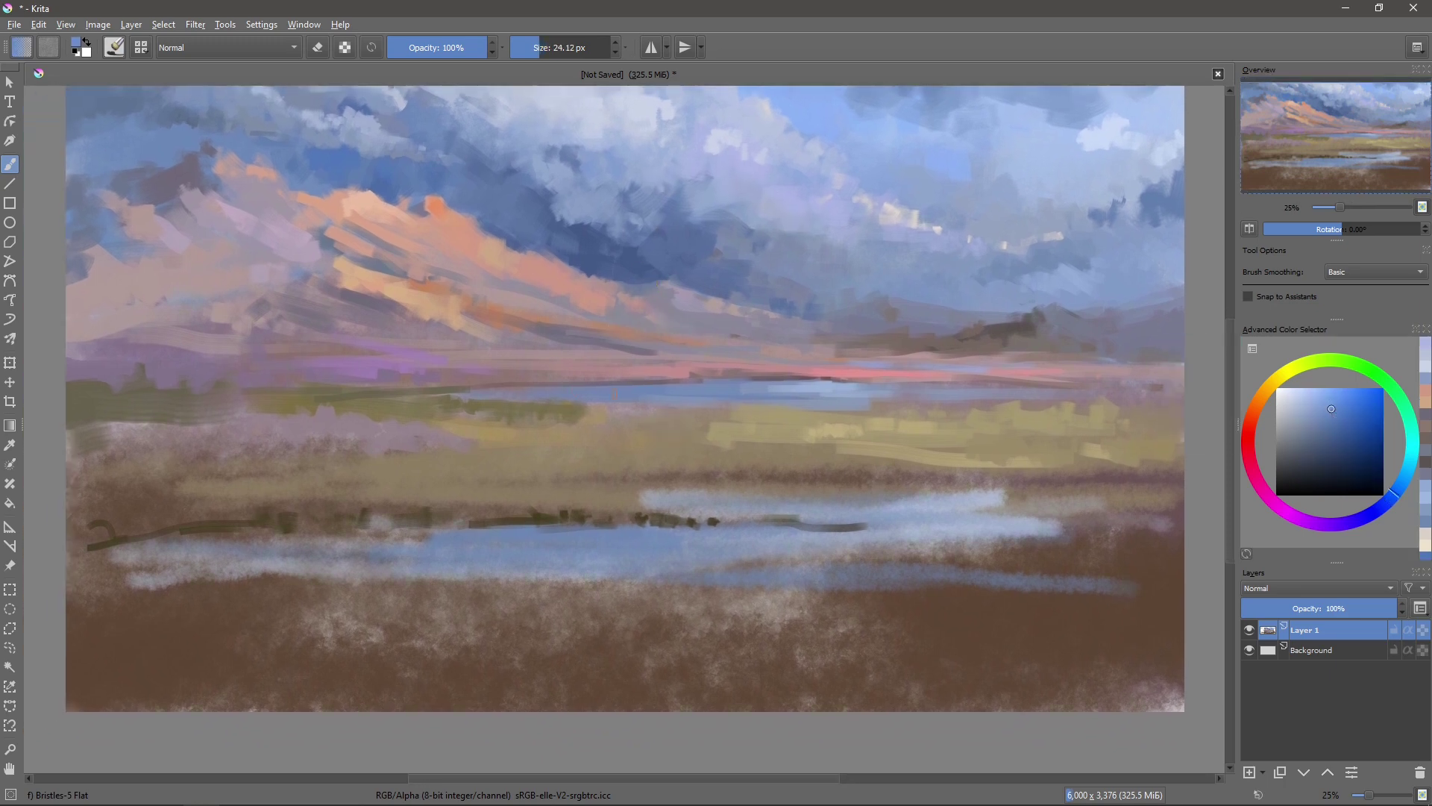
pyautogui.press('[')
pyautogui.click(1342, 420)
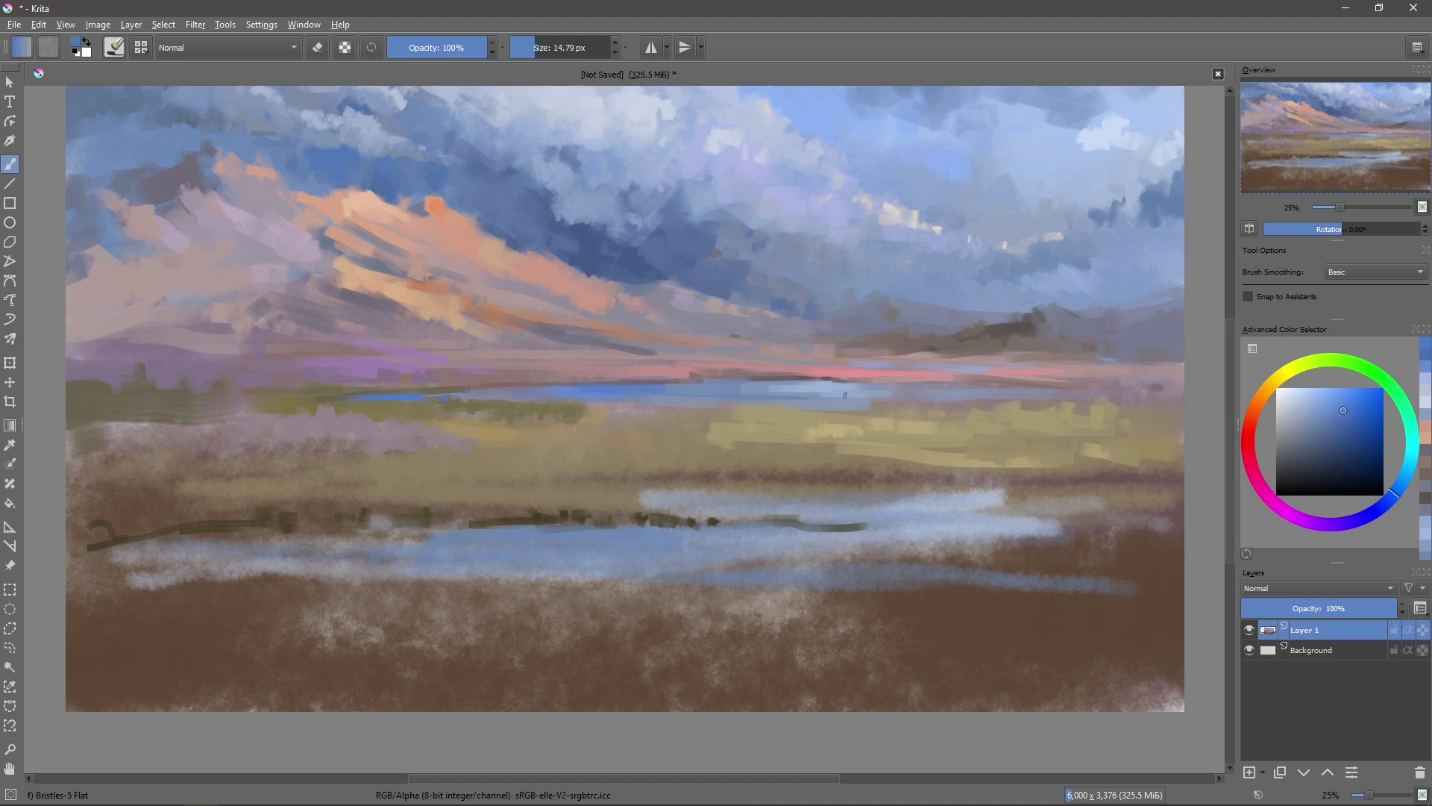
pyautogui.keyDown('ctrl'); pyautogui.click(1045, 325); pyautogui.keyUp('ctrl')
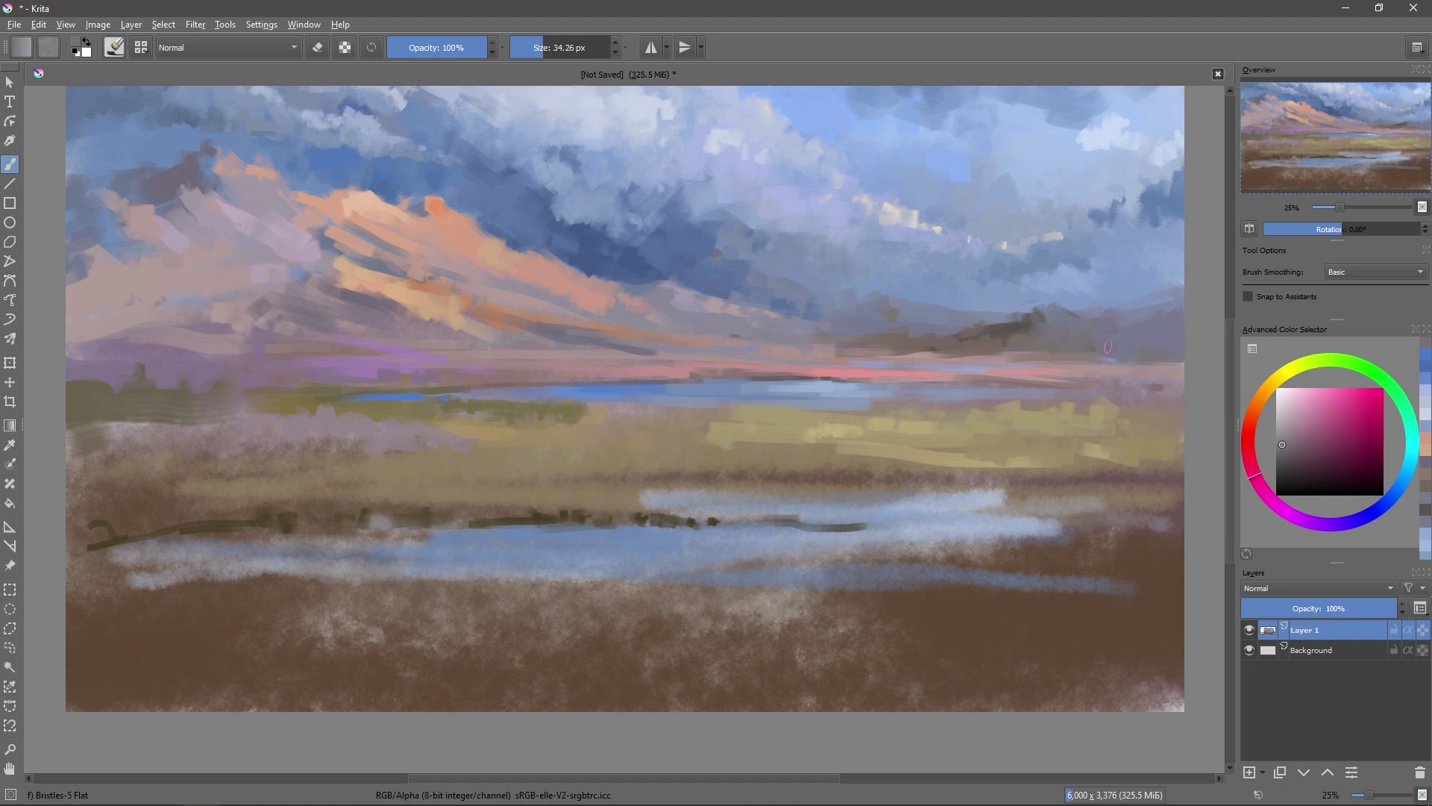
pyautogui.keyDown('ctrl'); pyautogui.click(886, 224); pyautogui.keyUp('ctrl')
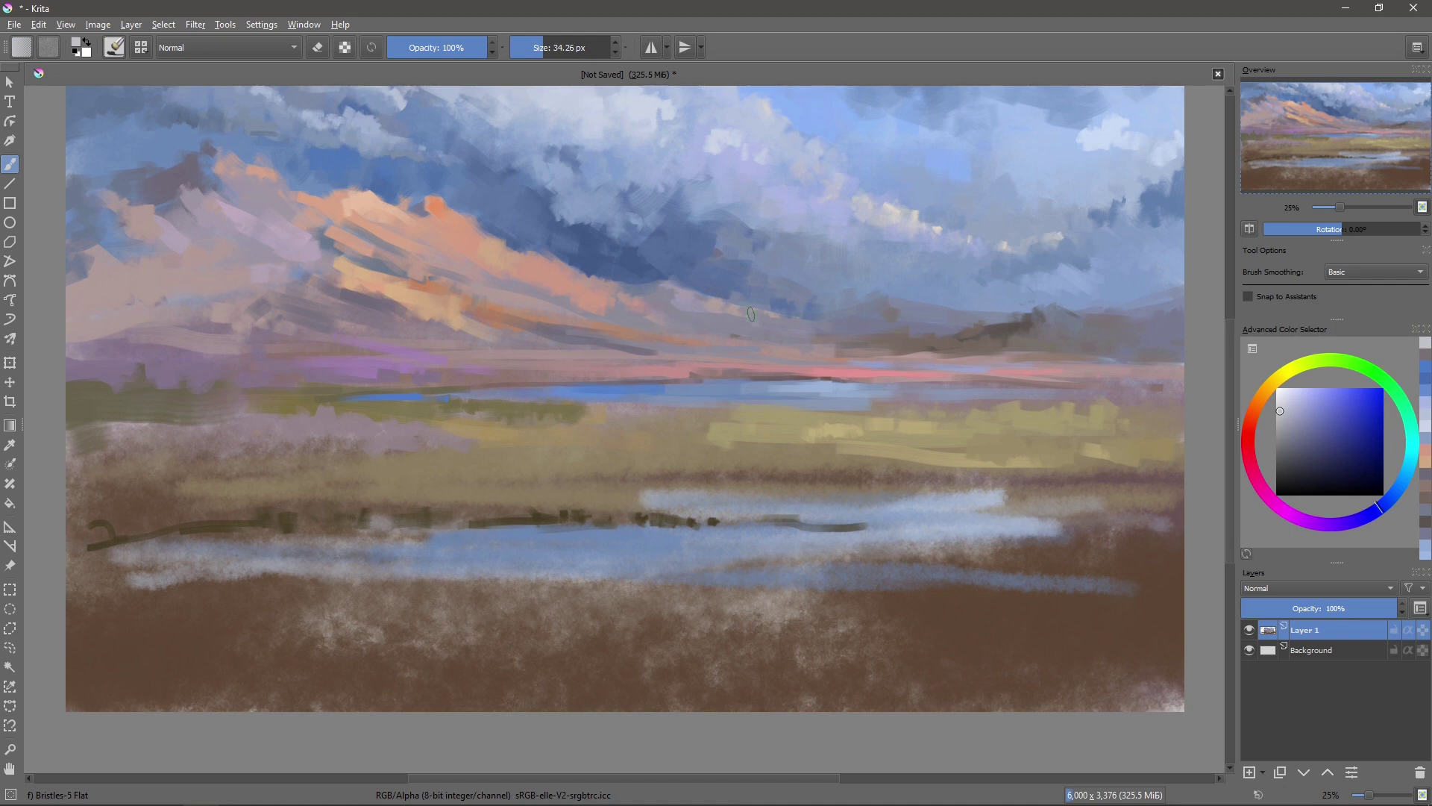
# - Deepen the cloud shadows with dark blue strokes using a 45 px brush
pyautogui.press('-')
pyautogui.press('+')
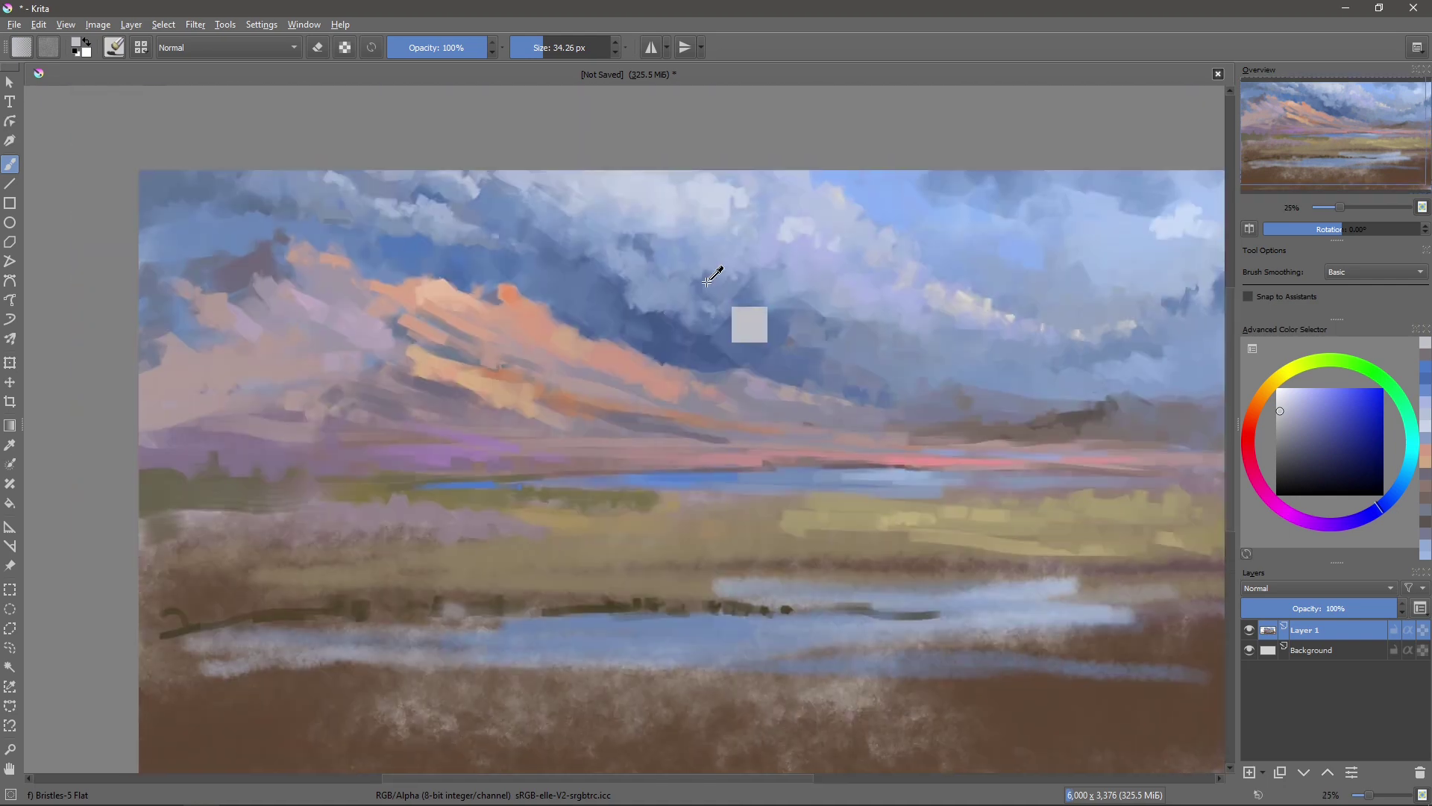
pyautogui.keyDown('ctrl'); pyautogui.click(722, 271); pyautogui.keyUp('ctrl')
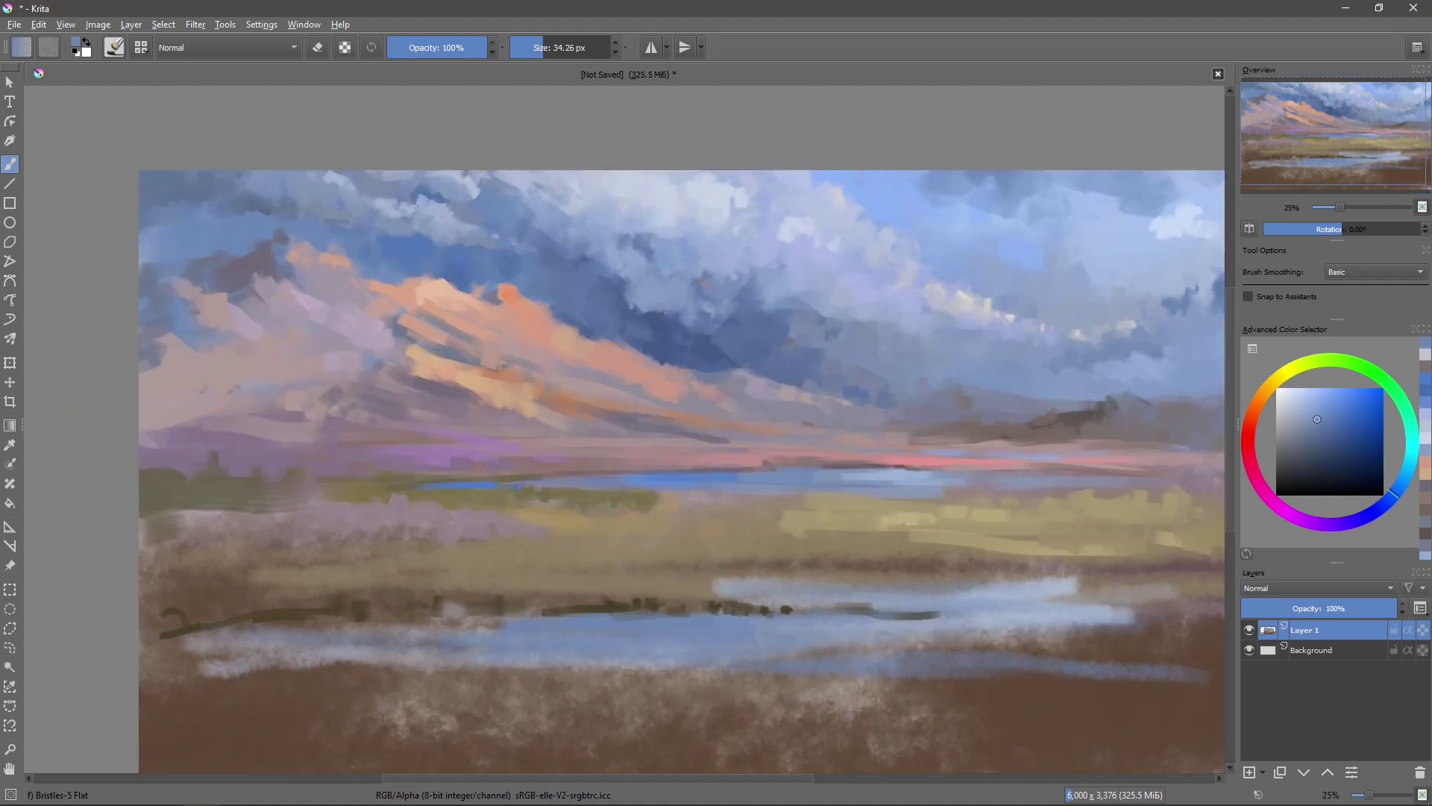
pyautogui.keyDown('ctrl'); pyautogui.click(748, 322); pyautogui.keyUp('ctrl')
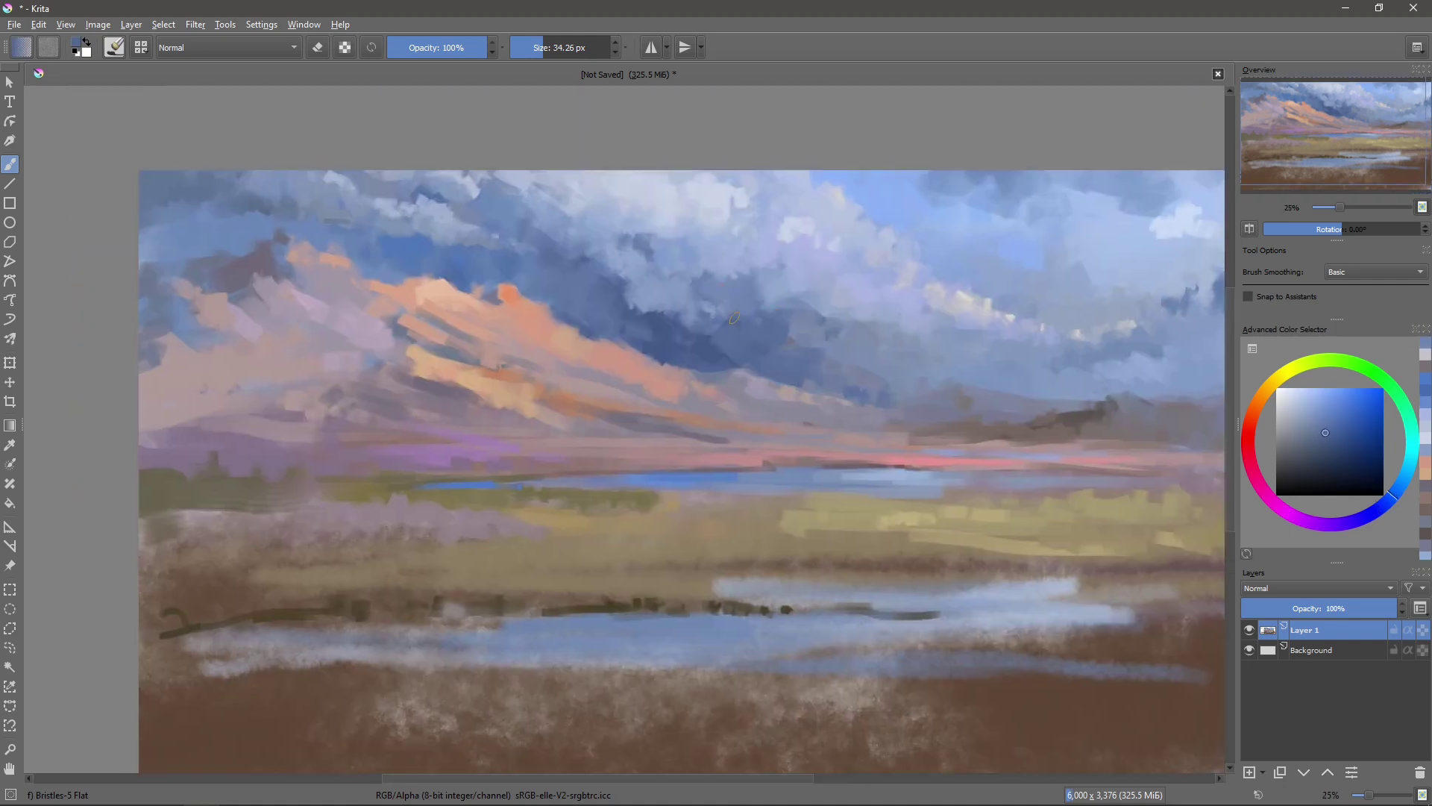
pyautogui.keyDown('ctrl'); pyautogui.click(685, 301); pyautogui.keyUp('ctrl')
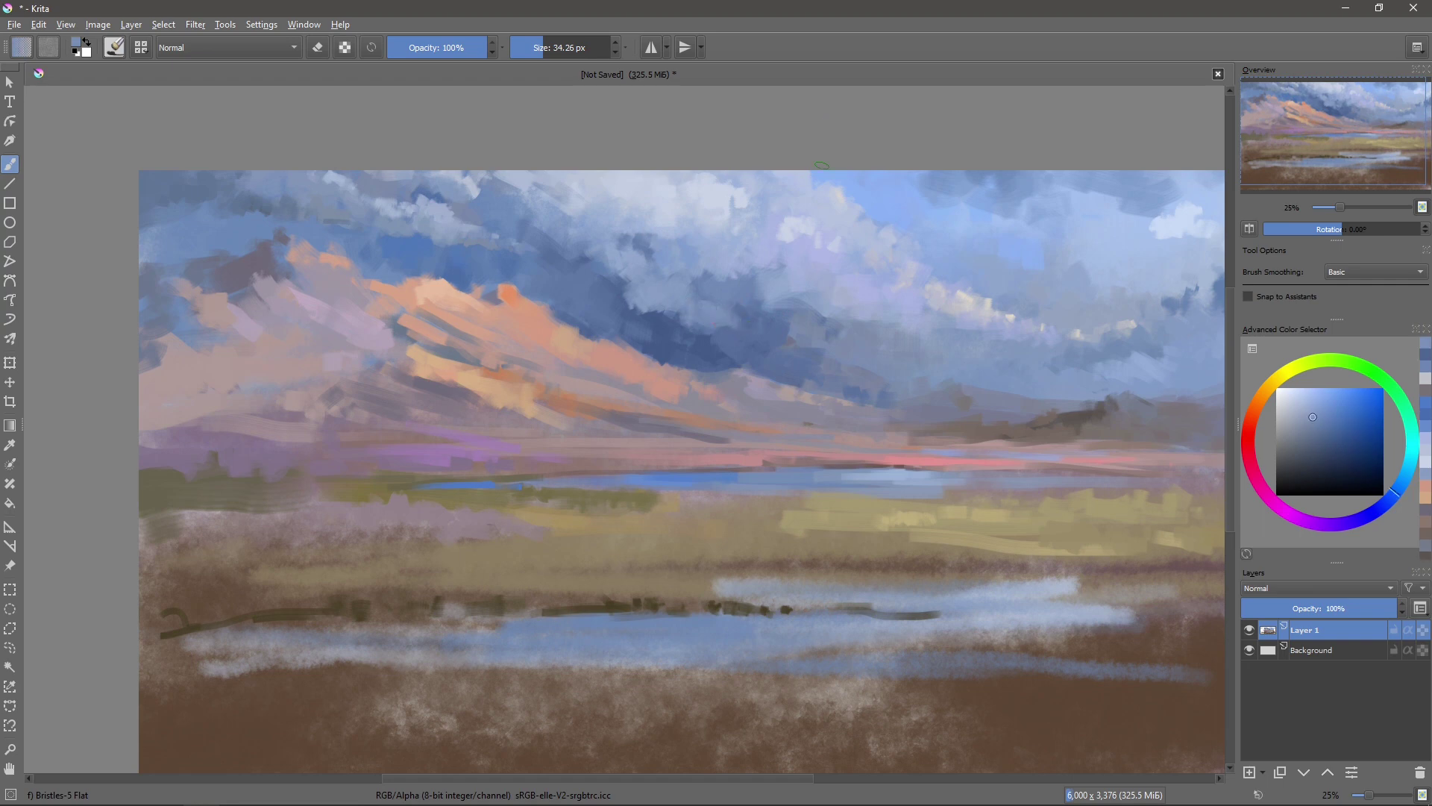
pyautogui.press(']')
pyautogui.keyDown('ctrl'); pyautogui.click(644, 340); pyautogui.keyUp('ctrl')
pyautogui.moveTo(702, 346); pyautogui.dragTo(633, 324)
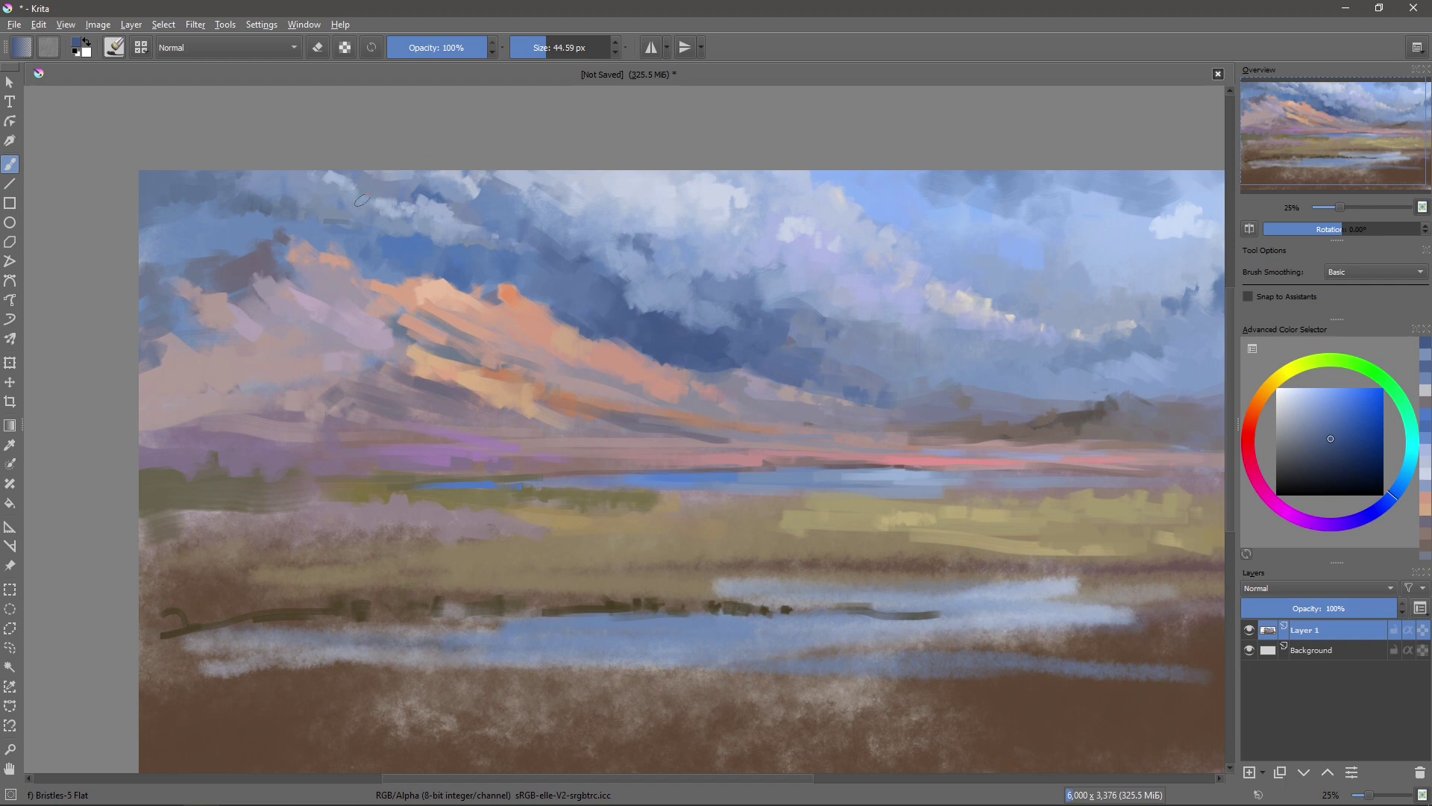
# - Add a pale peach highlight to the lit cloud with a 28 px brush
pyautogui.keyDown('ctrl'); pyautogui.click(326, 221); pyautogui.keyUp('ctrl')
pyautogui.keyDown('ctrl'); pyautogui.click(416, 211); pyautogui.keyUp('ctrl')
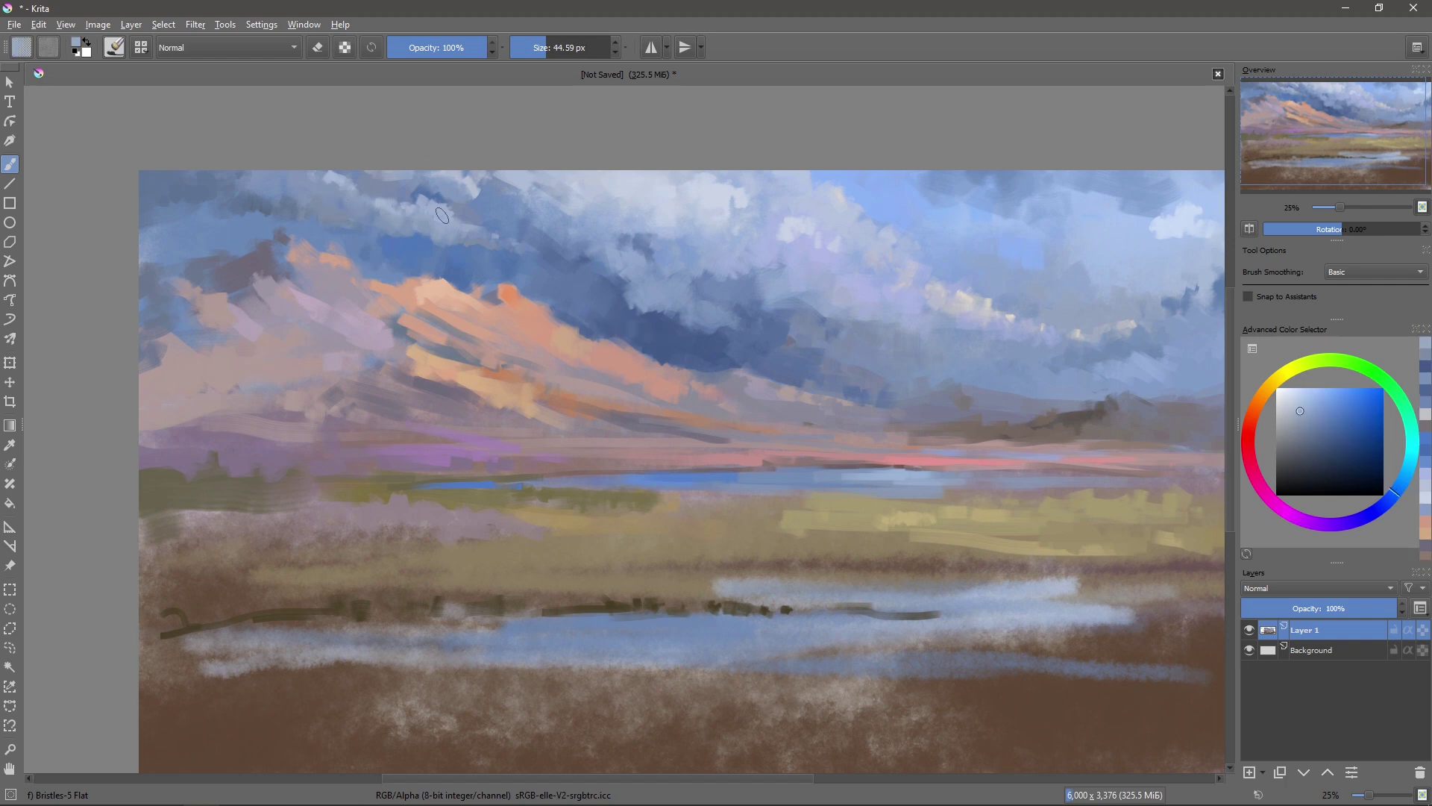
pyautogui.keyDown('ctrl'); pyautogui.click(446, 303); pyautogui.keyUp('ctrl')
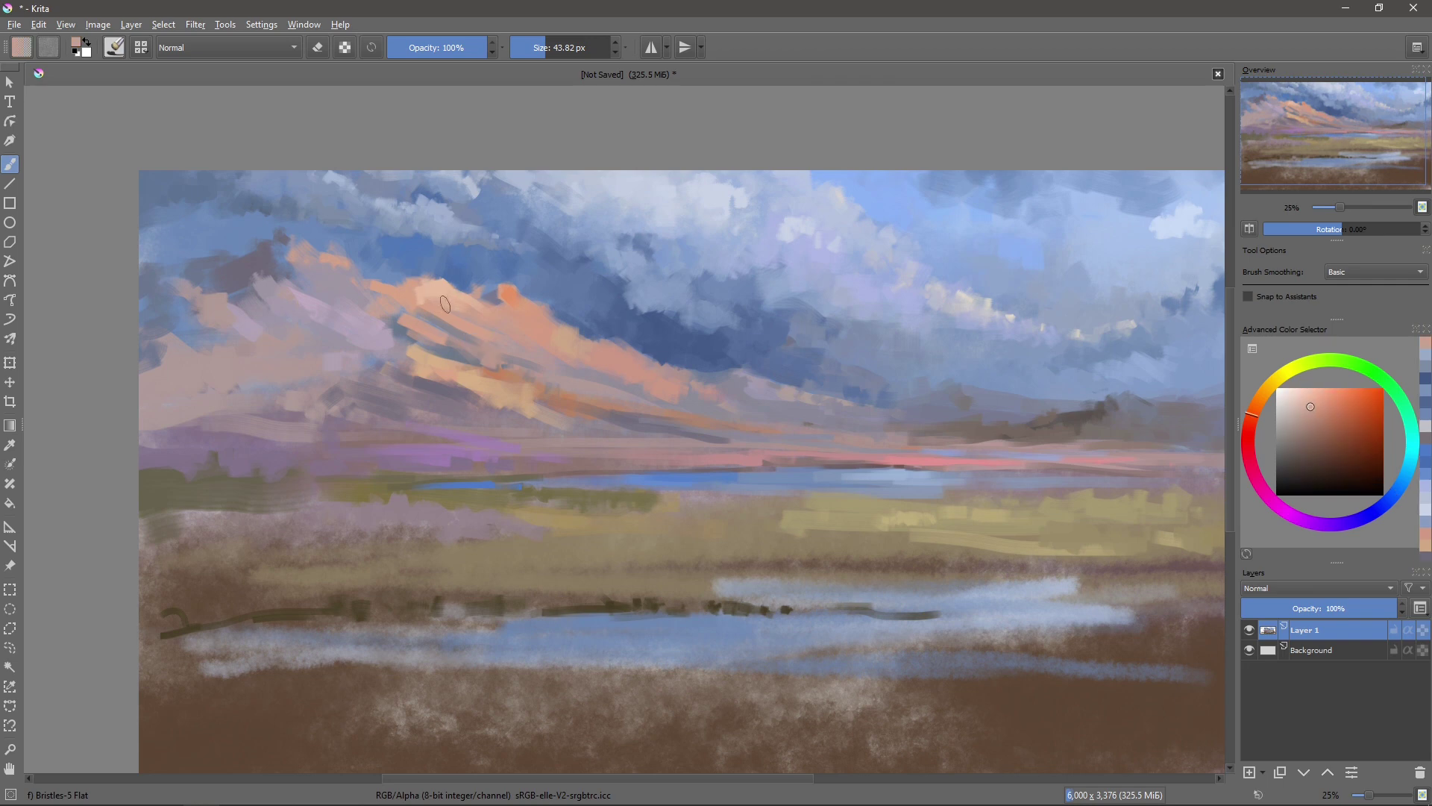
pyautogui.moveTo(425, 304); pyautogui.dragTo(446, 342)
pyautogui.keyDown('ctrl'); pyautogui.click(397, 344); pyautogui.keyUp('ctrl')
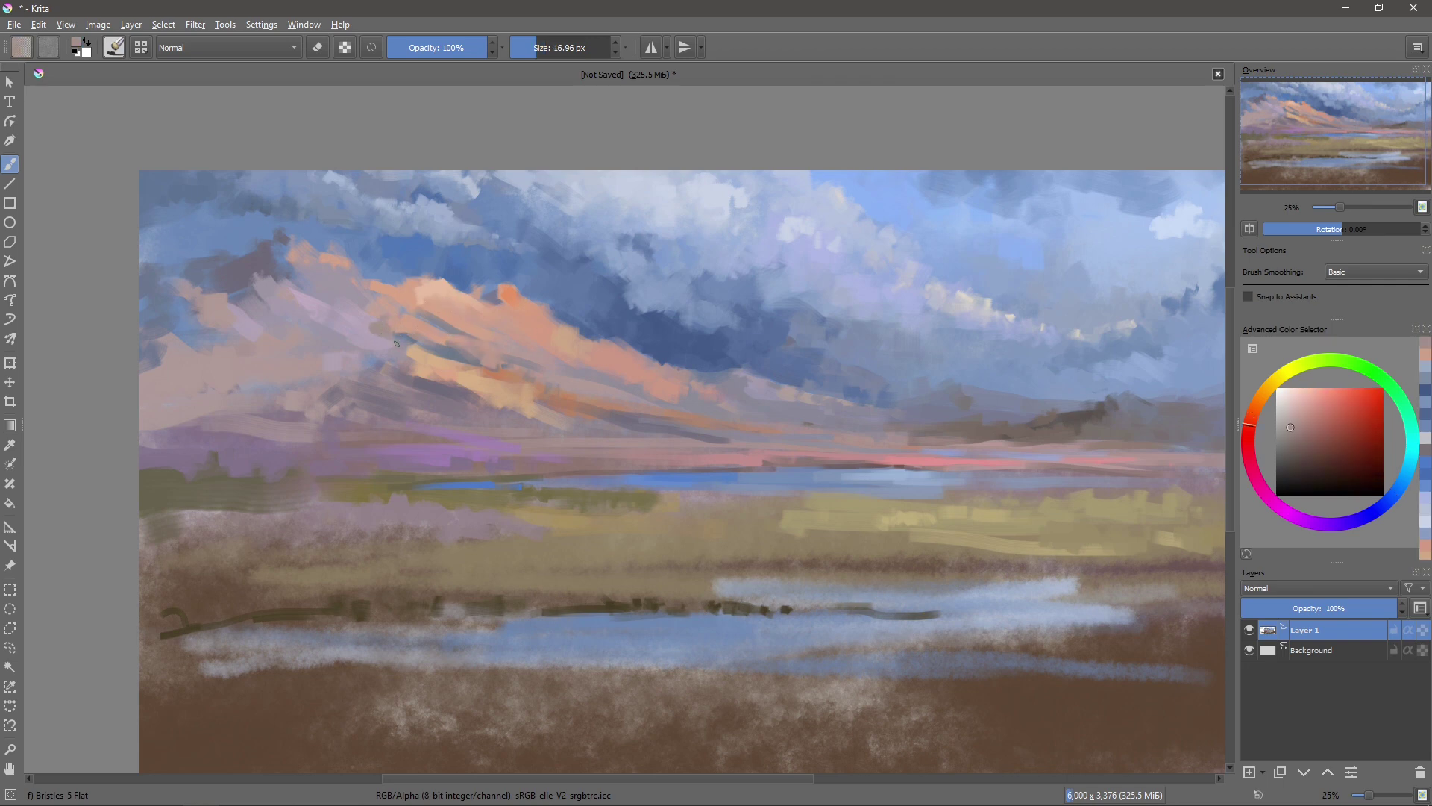
pyautogui.keyDown('ctrl'); pyautogui.click(545, 399); pyautogui.keyUp('ctrl')
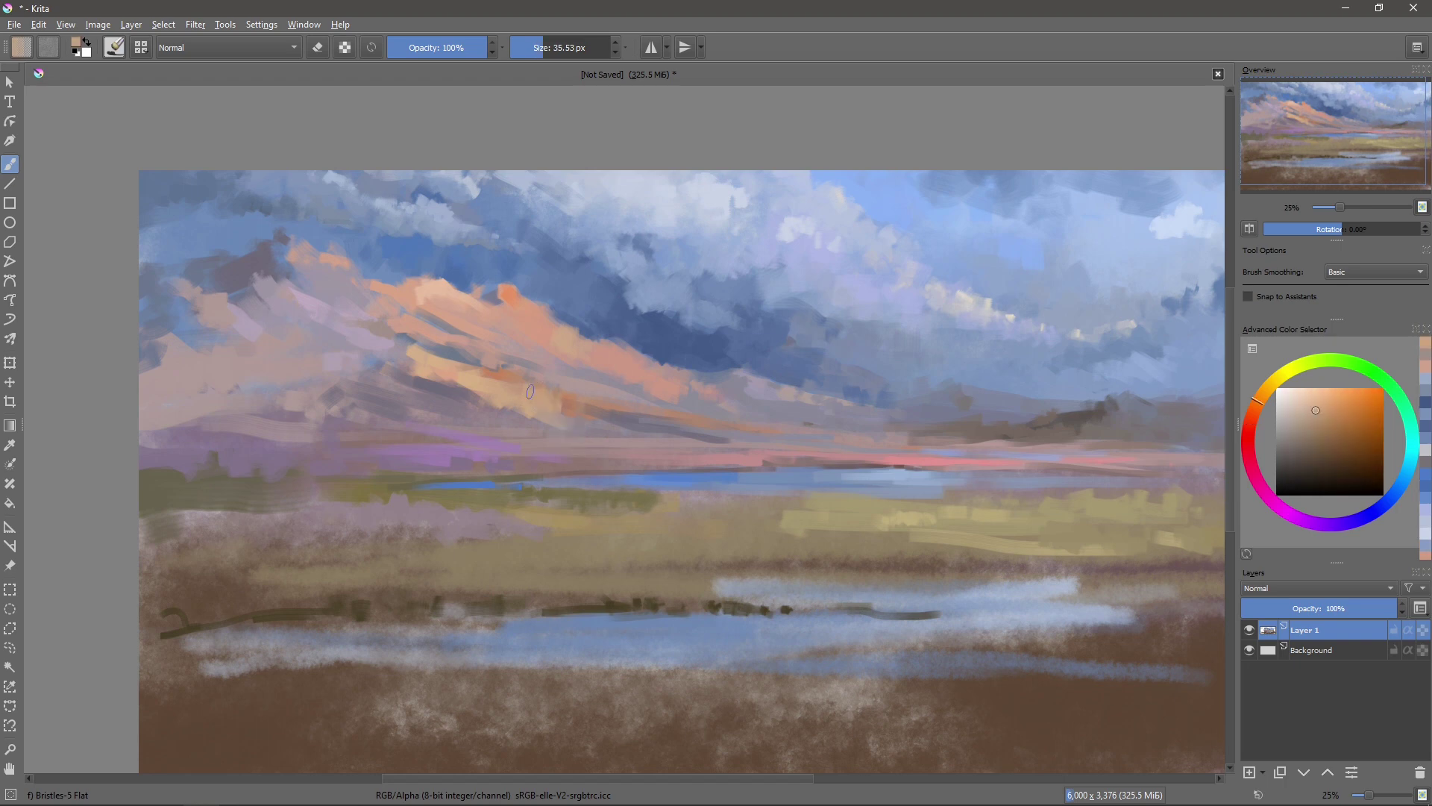
pyautogui.moveTo(590, 401); pyautogui.dragTo(555, 399)
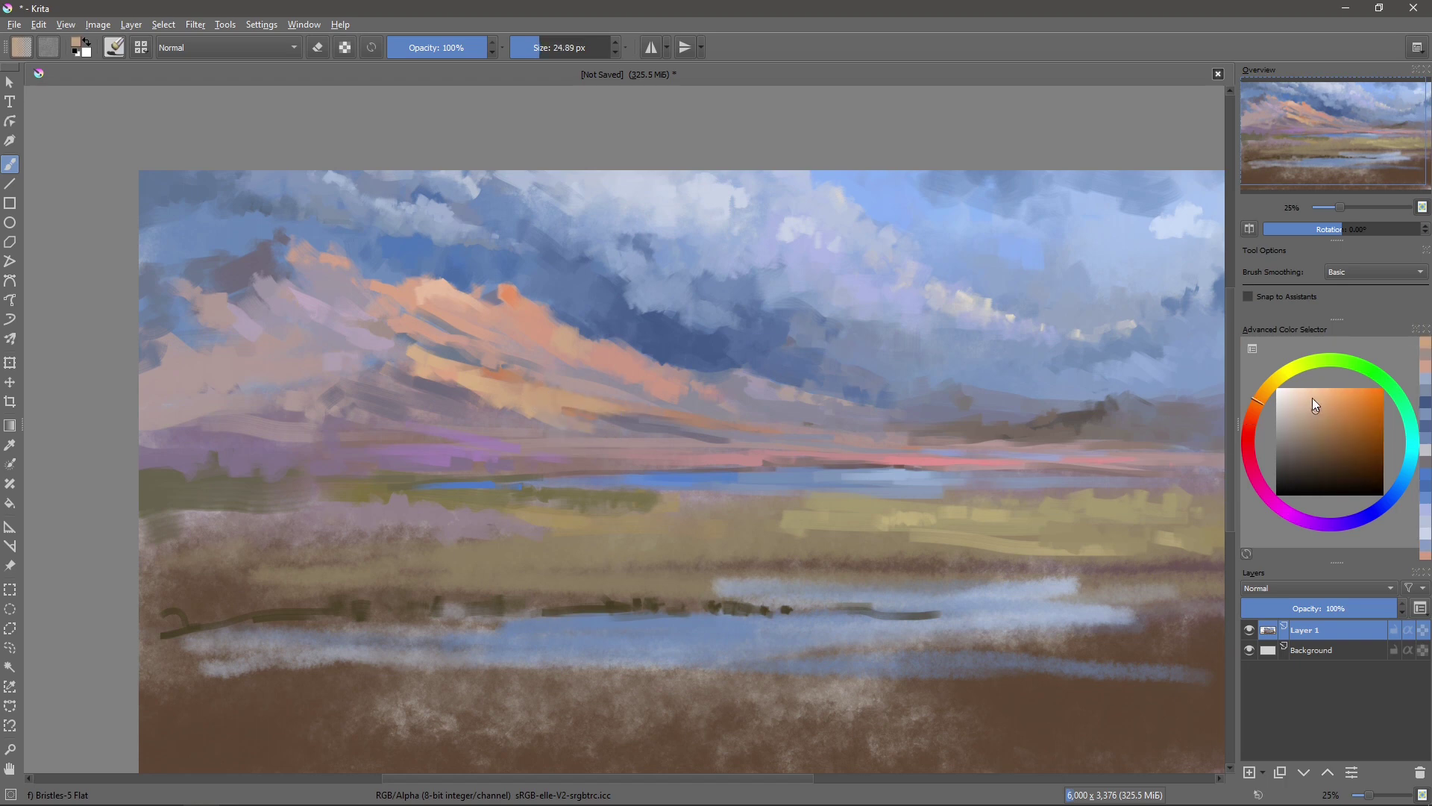
pyautogui.click(1311, 396)
pyautogui.moveTo(534, 403); pyautogui.dragTo(574, 388)
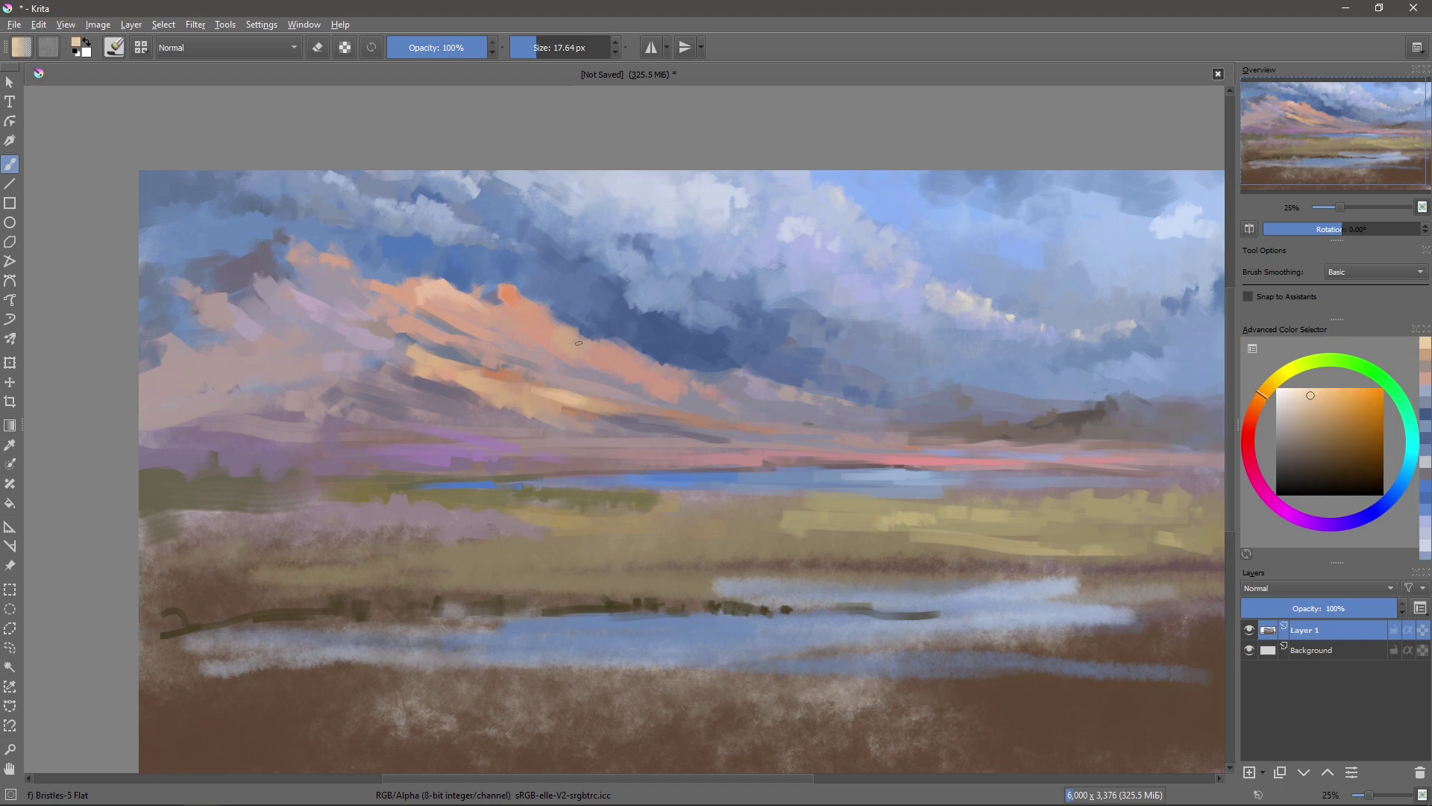
# - Choose a light blue-grey at about 43 px brush size
pyautogui.keyDown('ctrl'); pyautogui.click(600, 426); pyautogui.keyUp('ctrl')
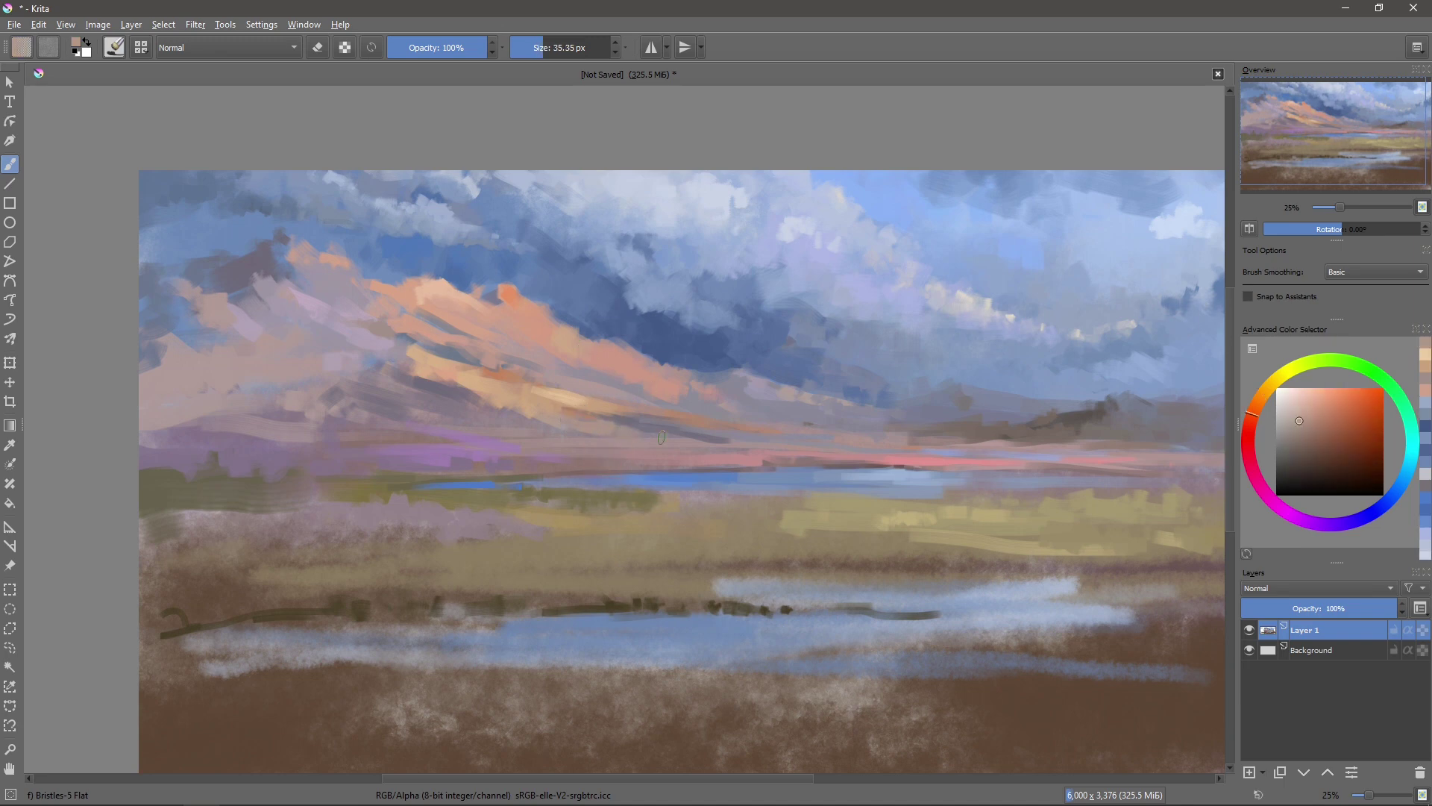
pyautogui.keyDown('ctrl'); pyautogui.click(679, 345); pyautogui.keyUp('ctrl')
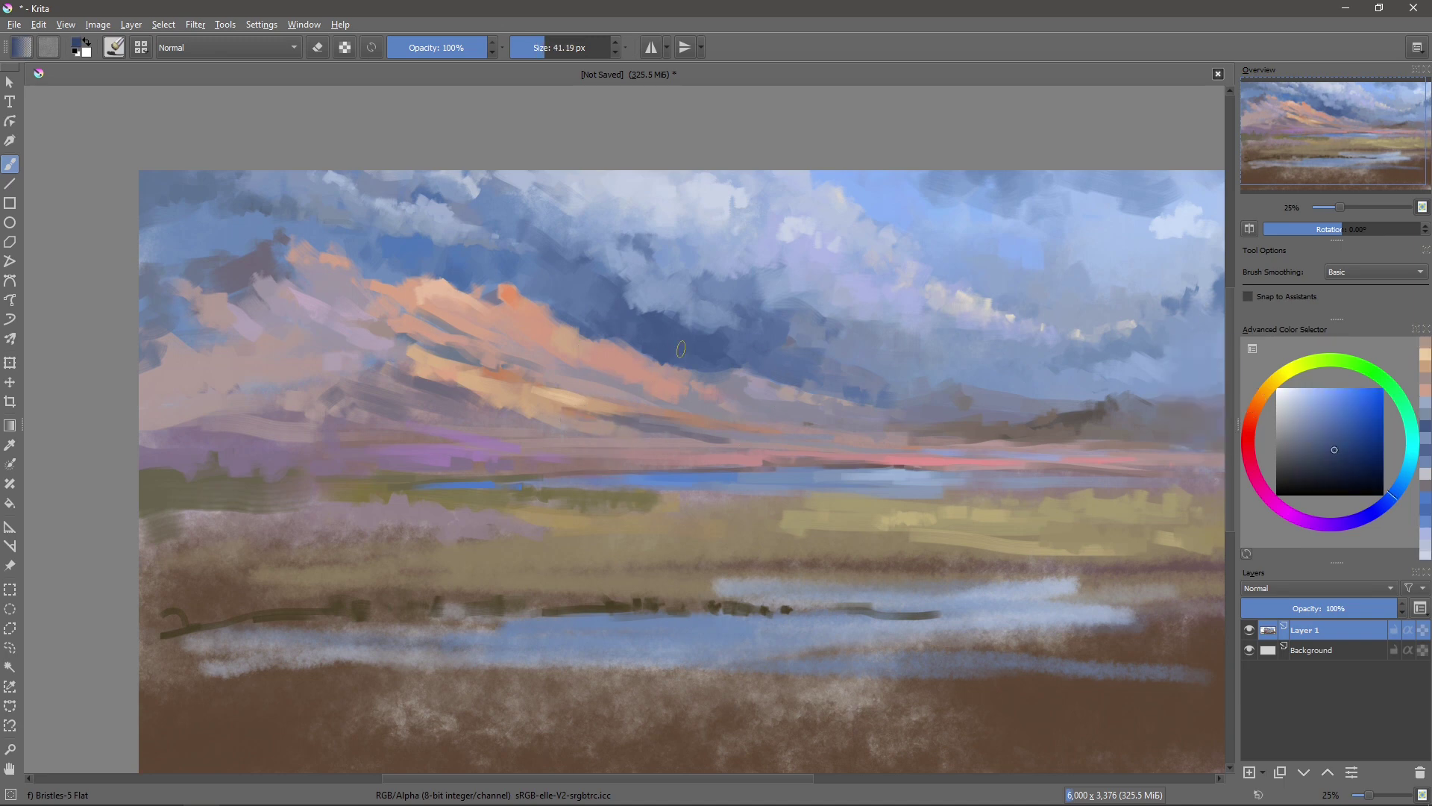
pyautogui.press('[')
pyautogui.press('[')
pyautogui.press('[')
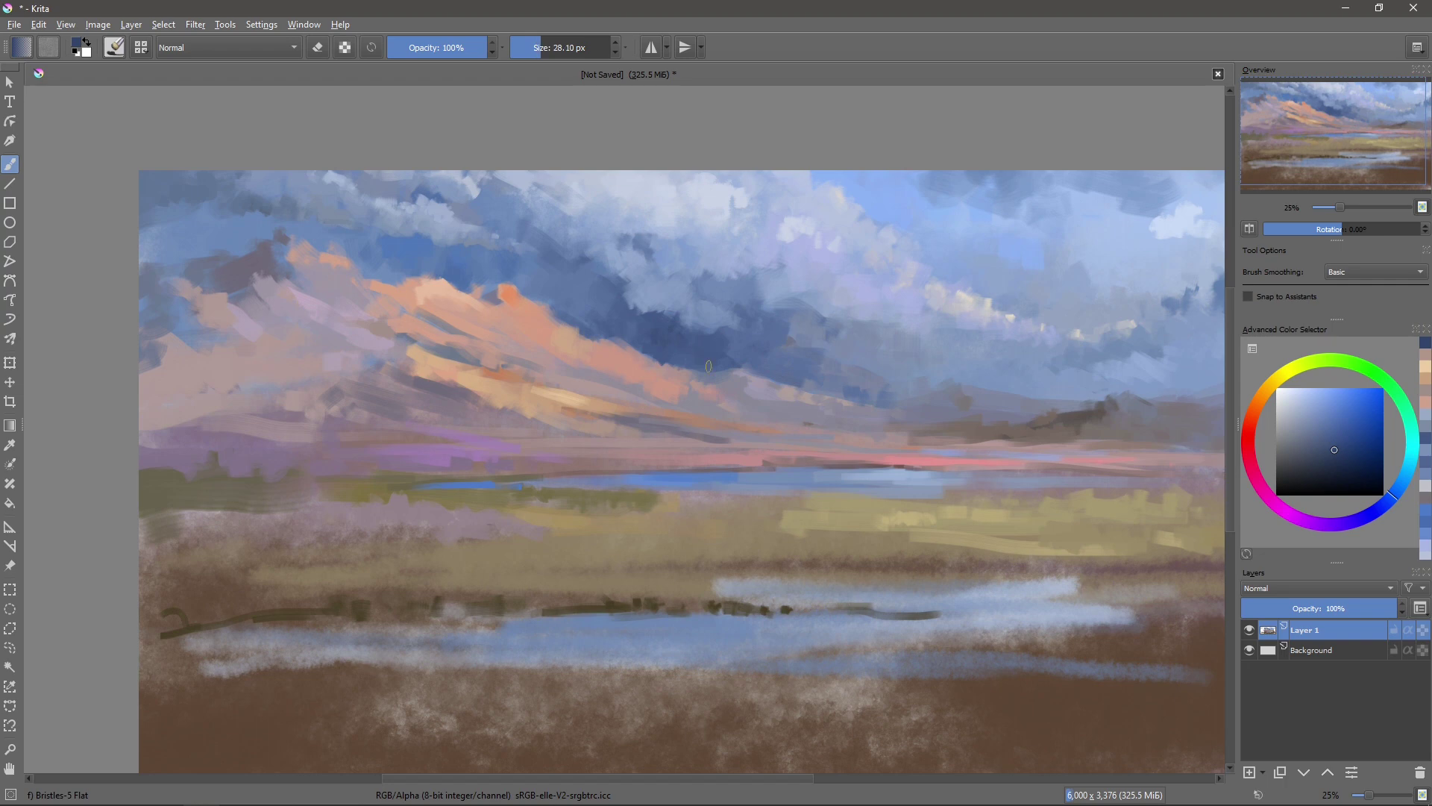
pyautogui.keyDown('ctrl'); pyautogui.click(804, 234); pyautogui.keyUp('ctrl')
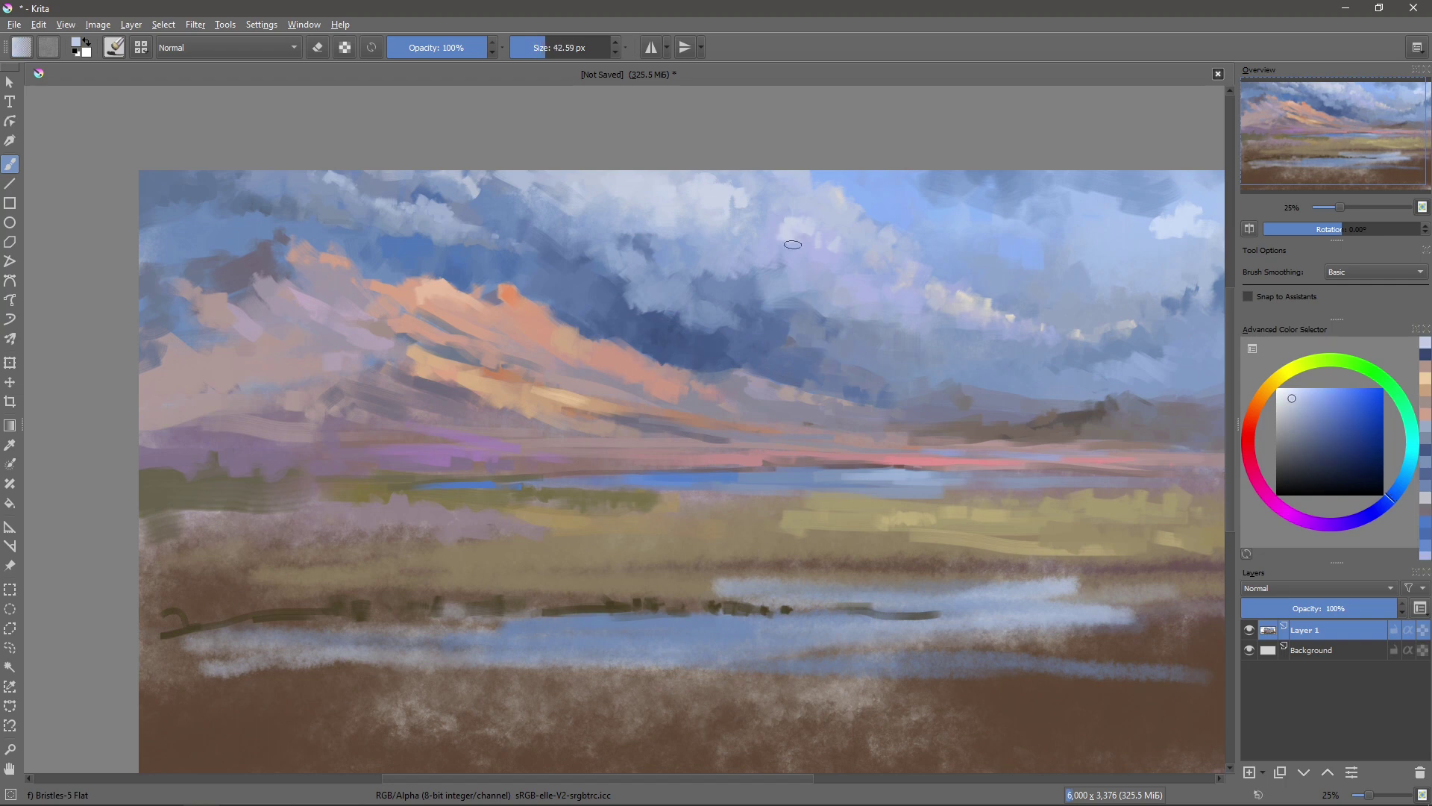
pyautogui.moveTo(792, 240); pyautogui.dragTo(836, 248)
# - Mix a lighter, redder peach from sampled purple and orange tones at 28 px
pyautogui.press('[')
pyautogui.press('[')
pyautogui.press('[')
pyautogui.keyDown('ctrl'); pyautogui.click(463, 391); pyautogui.keyUp('ctrl')
pyautogui.keyDown('ctrl'); pyautogui.click(461, 405); pyautogui.keyUp('ctrl')
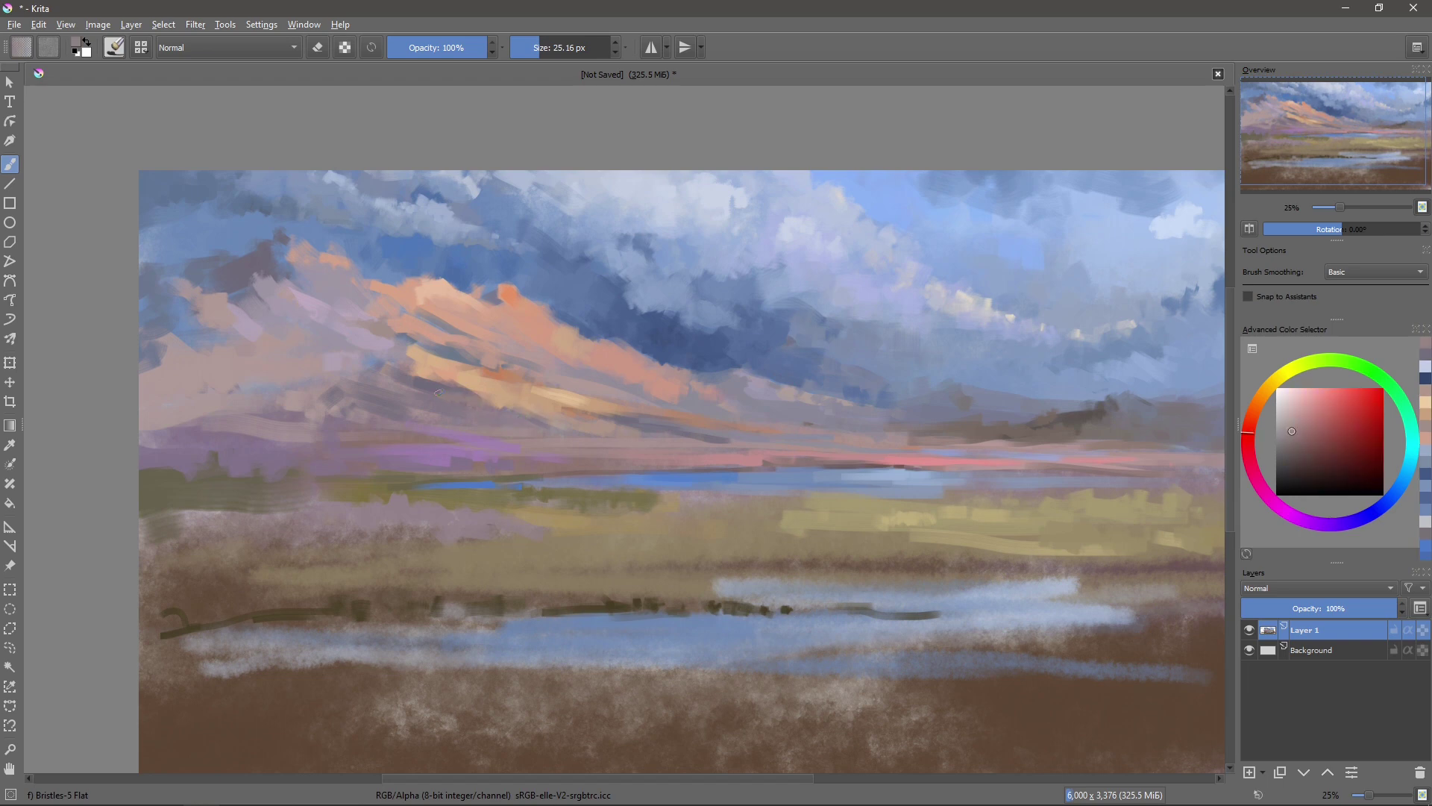
pyautogui.keyDown('ctrl'); pyautogui.click(481, 403); pyautogui.keyUp('ctrl')
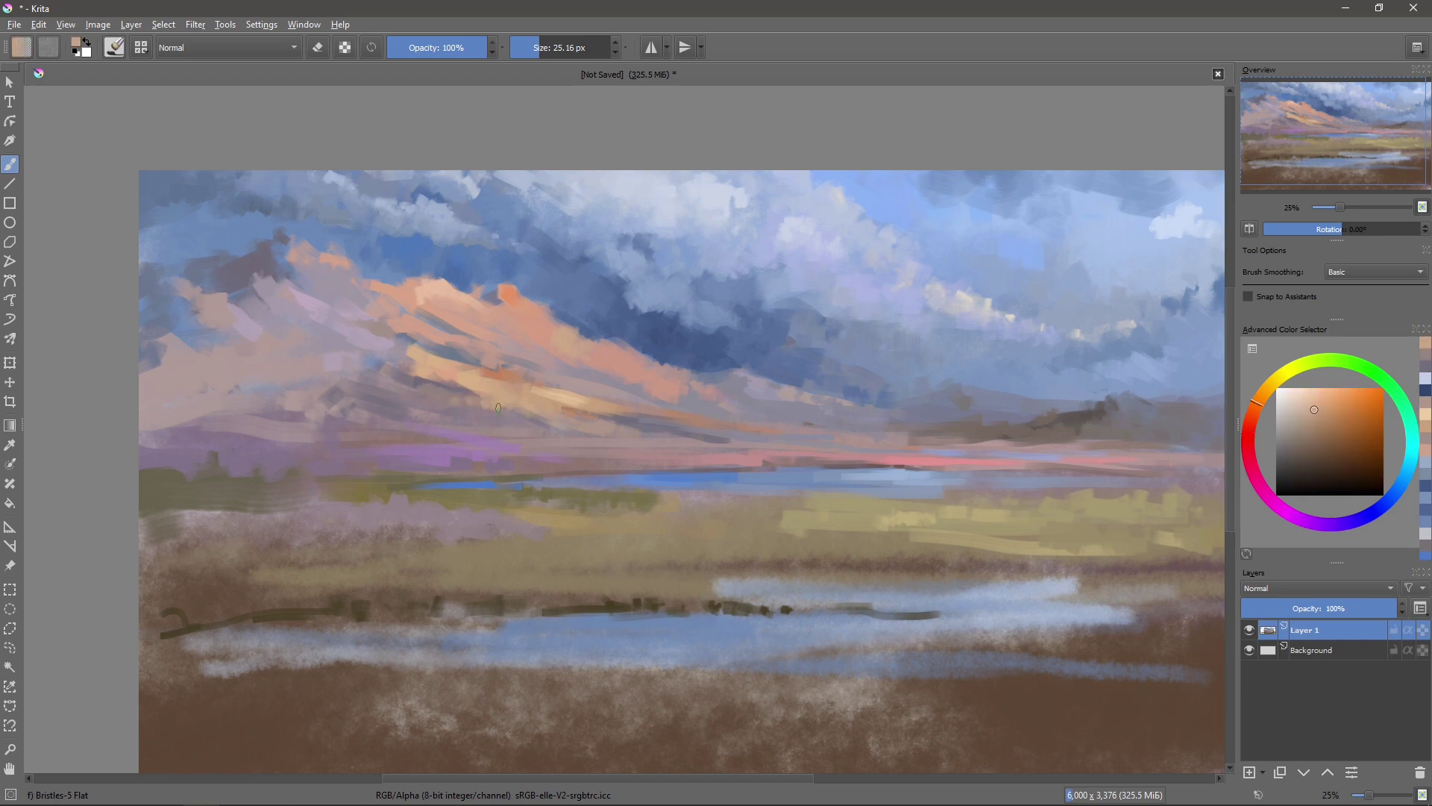
pyautogui.keyDown('ctrl'); pyautogui.click(449, 325); pyautogui.keyUp('ctrl')
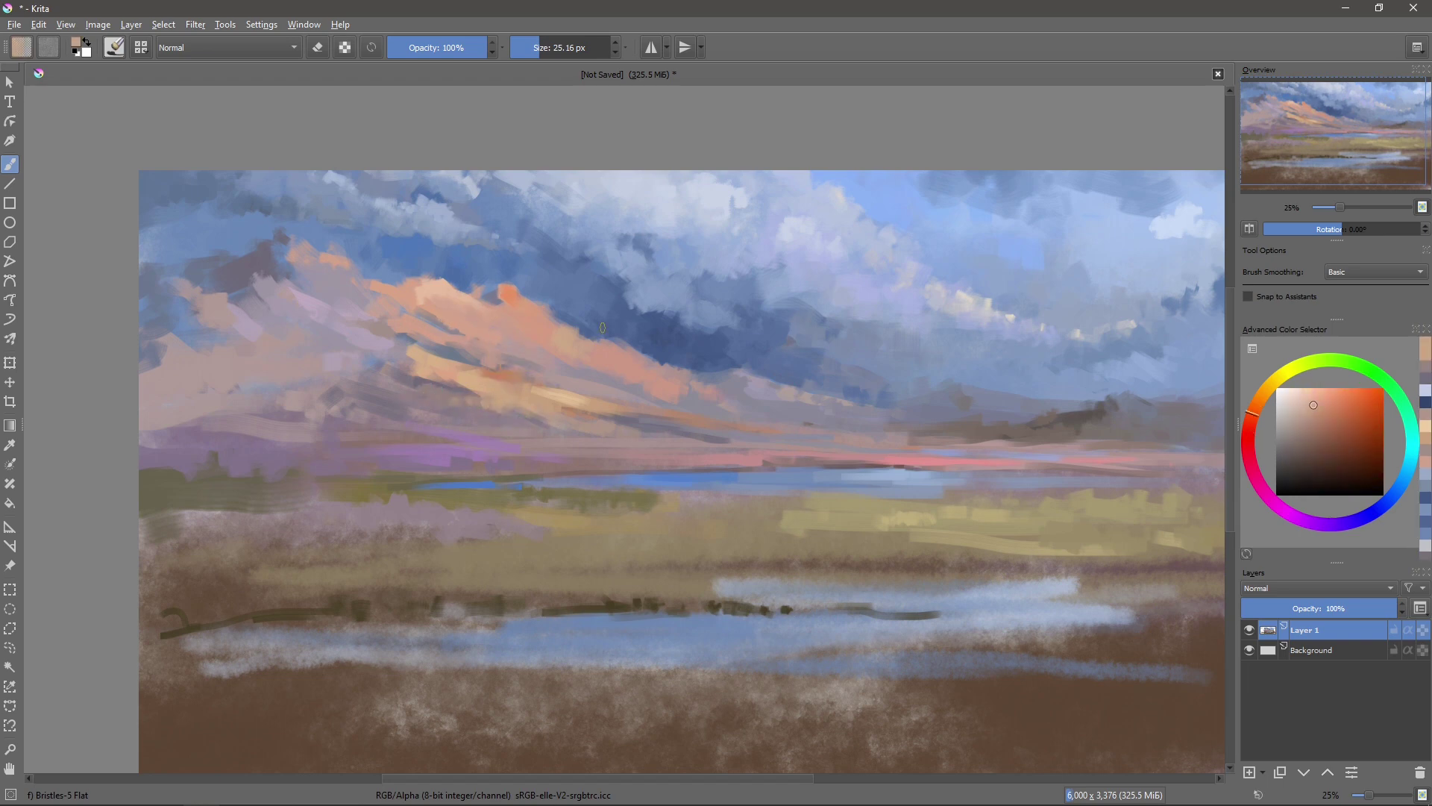
pyautogui.keyDown('ctrl'); pyautogui.click(507, 346); pyautogui.keyUp('ctrl')
pyautogui.moveTo(528, 355); pyautogui.dragTo(628, 393)
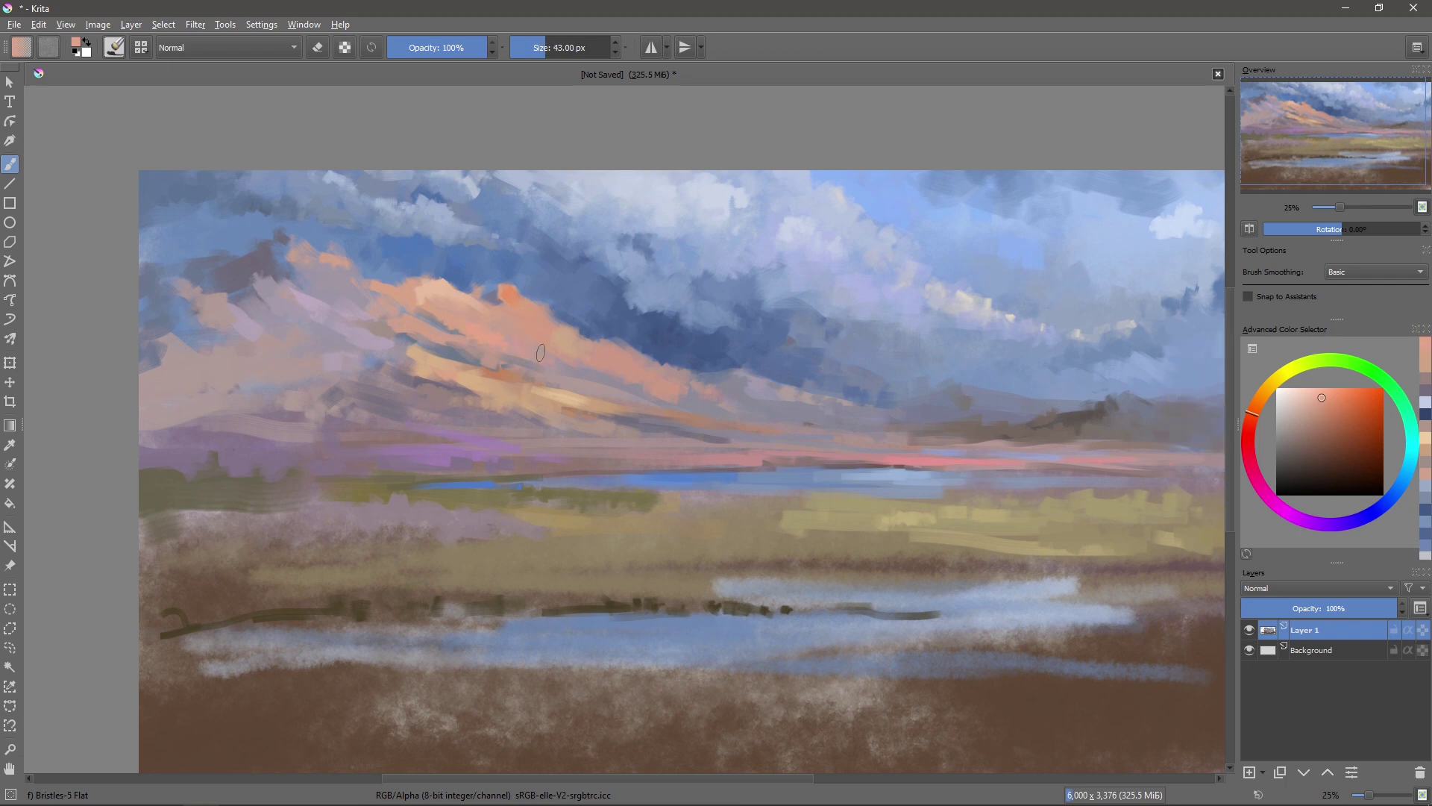
# - Adjust the colour between peach-orange, light blue and peach-pink at a smaller brush size
pyautogui.keyDown('ctrl'); pyautogui.click(634, 389); pyautogui.keyUp('ctrl')
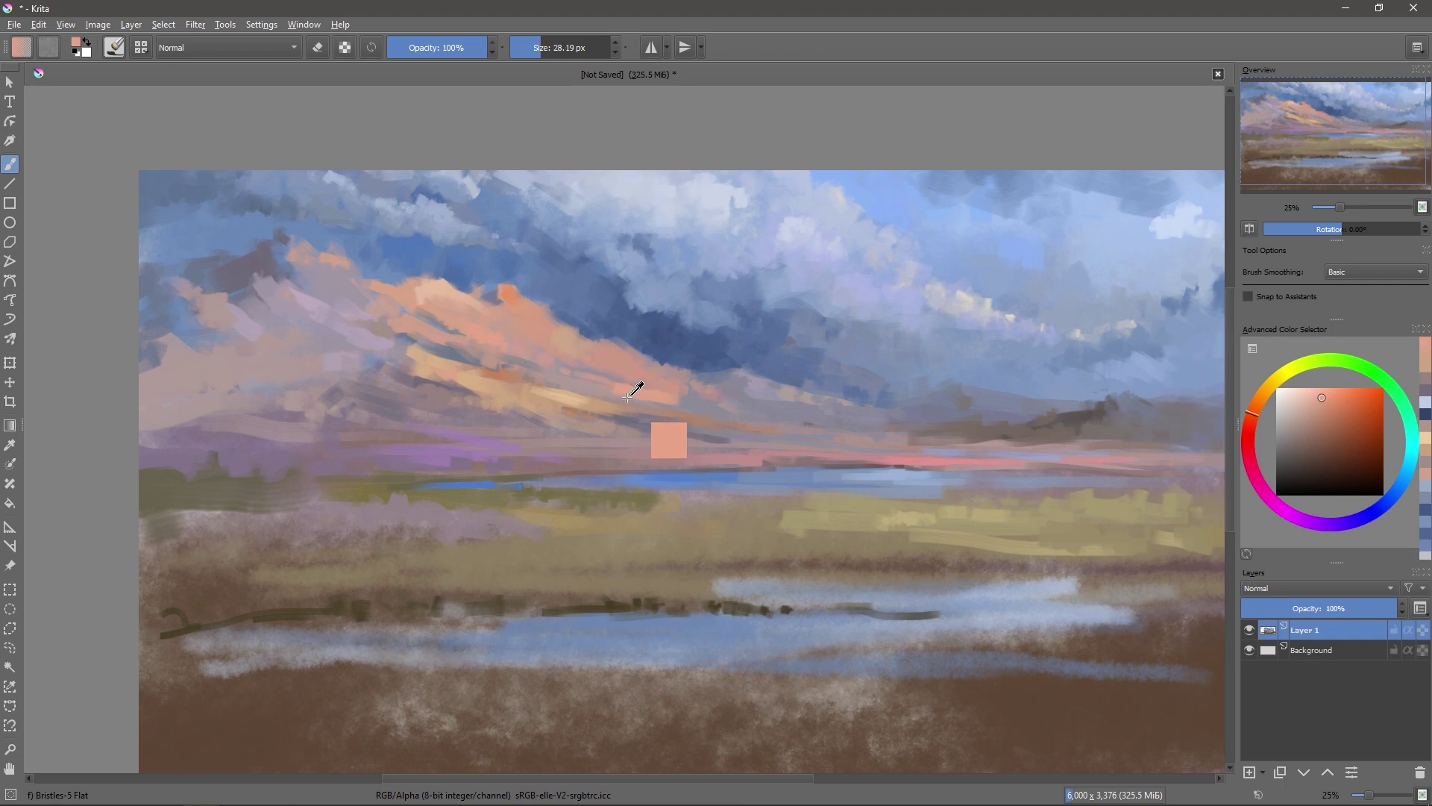
pyautogui.press(']')
pyautogui.press(']')
pyautogui.press(']')
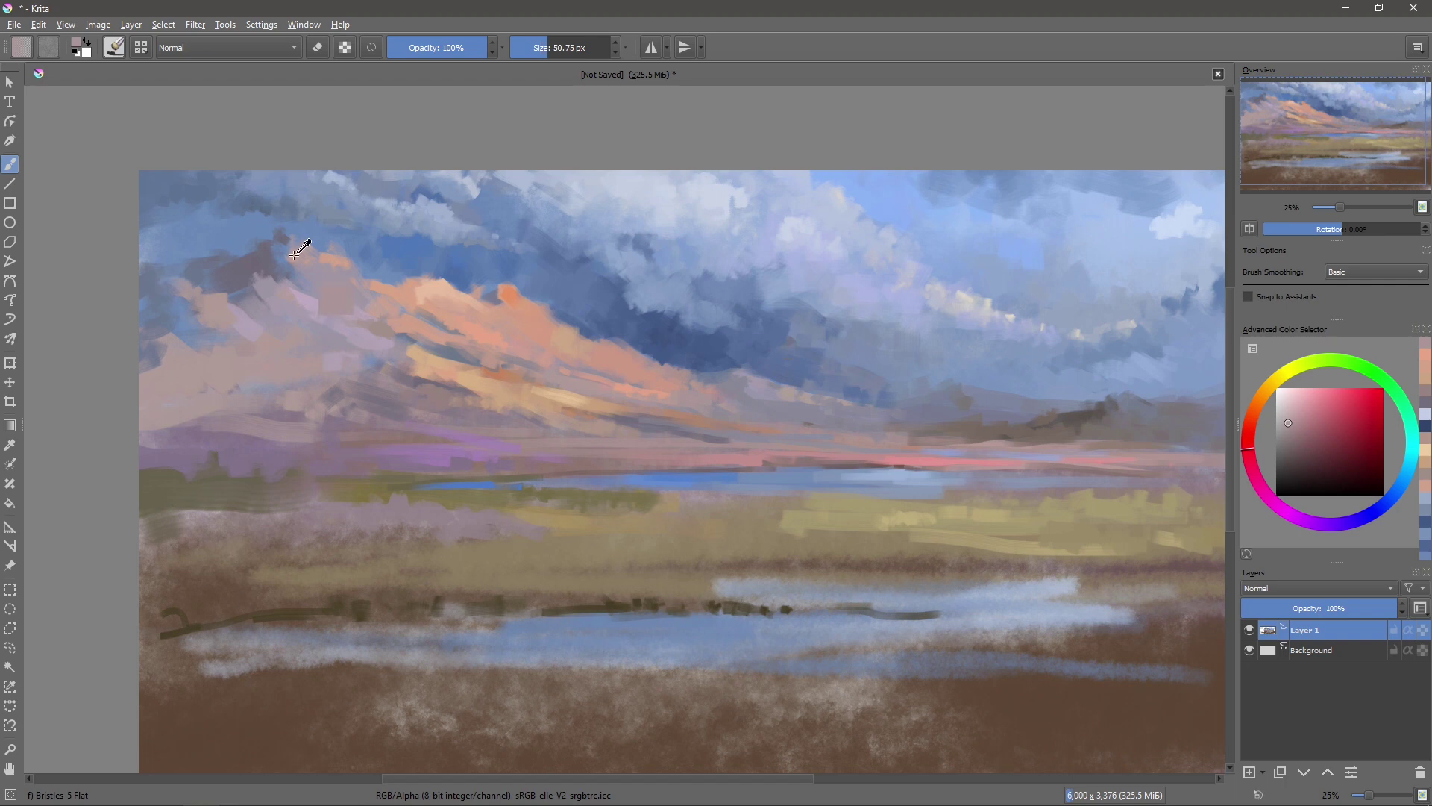
pyautogui.keyDown('ctrl'); pyautogui.click(278, 248); pyautogui.keyUp('ctrl')
pyautogui.keyDown('ctrl'); pyautogui.click(350, 246); pyautogui.keyUp('ctrl')
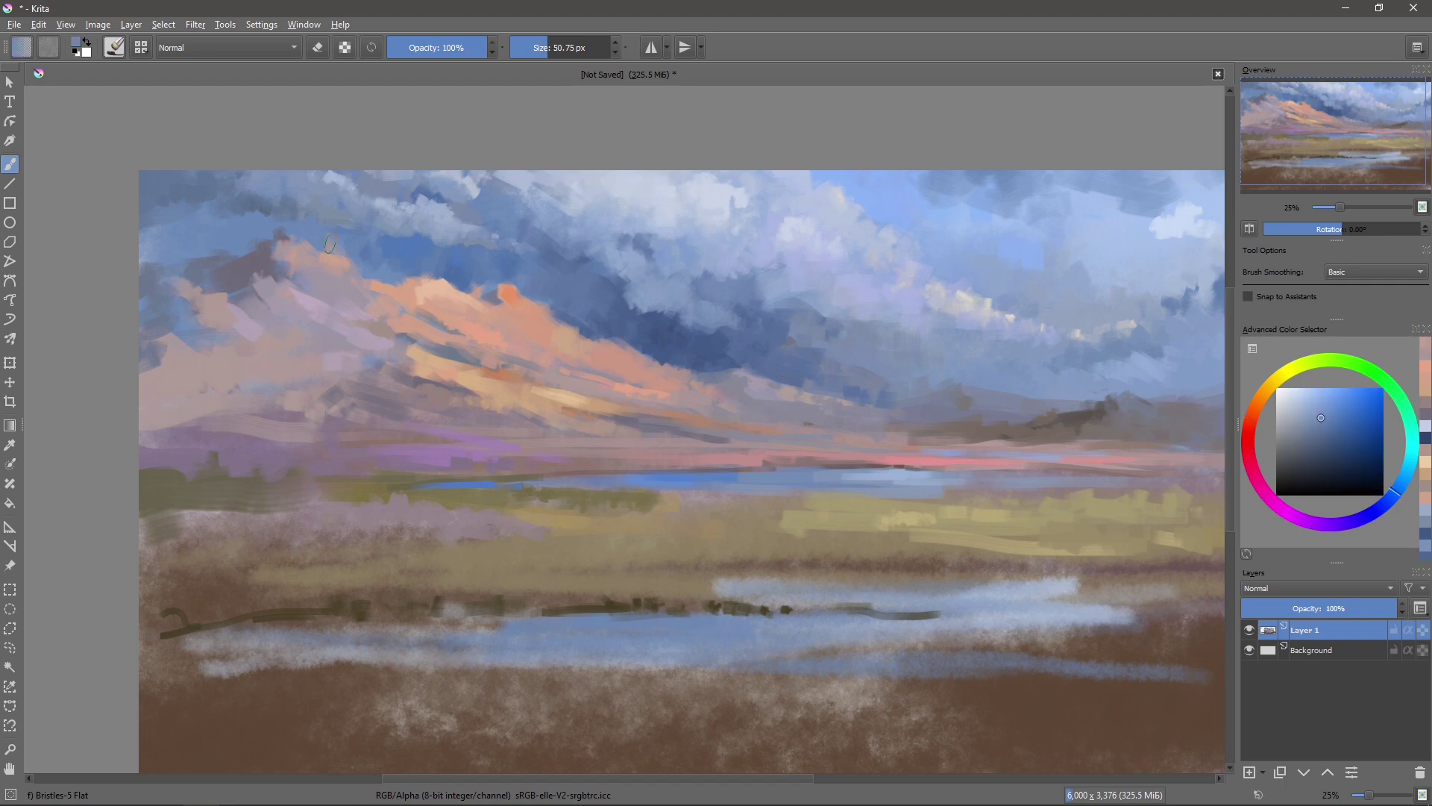
pyautogui.keyDown('ctrl'); pyautogui.click(381, 305); pyautogui.keyUp('ctrl')
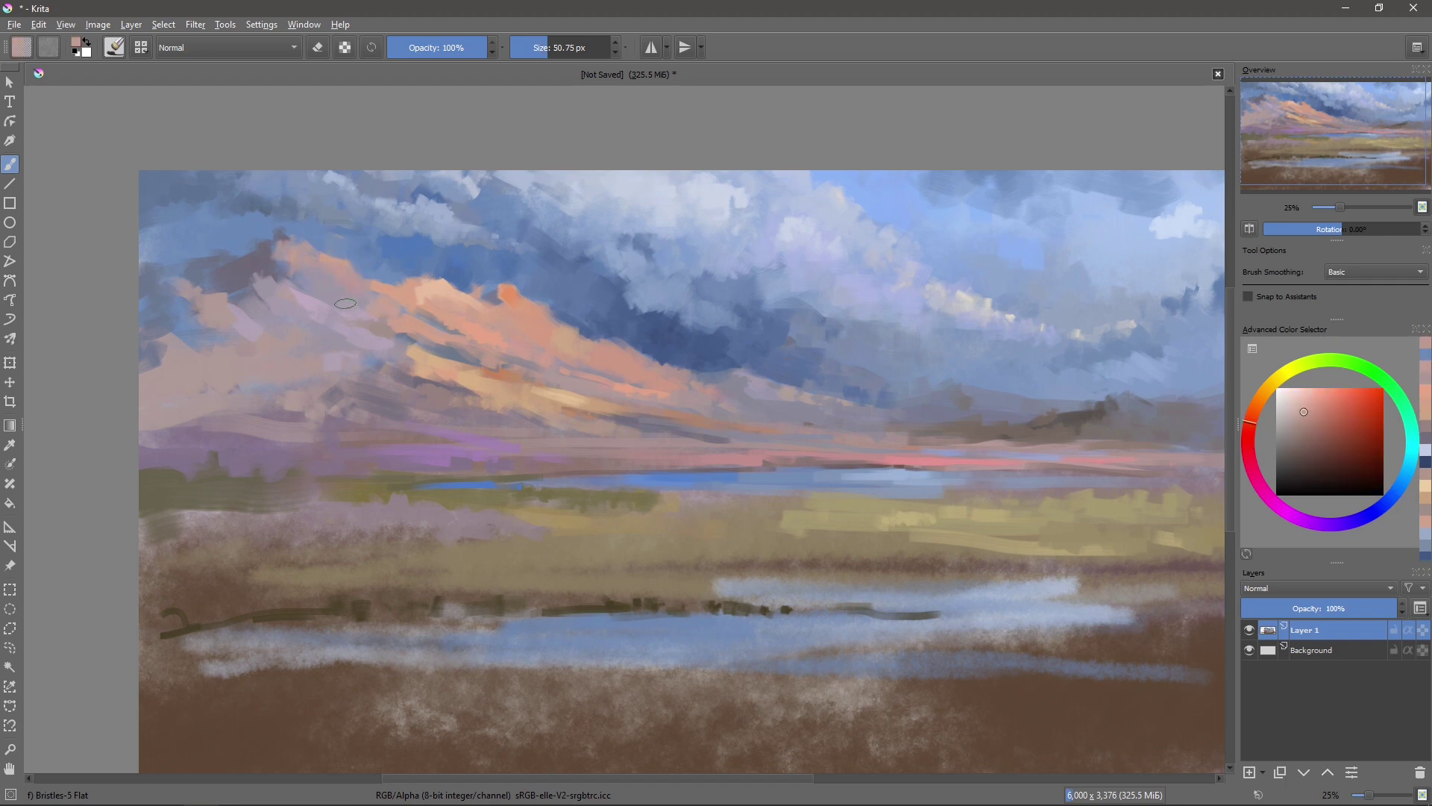
pyautogui.press('[')
pyautogui.press('[')
pyautogui.press('[')
pyautogui.keyDown('ctrl'); pyautogui.click(437, 302); pyautogui.keyUp('ctrl')
pyautogui.keyDown('ctrl'); pyautogui.click(386, 283); pyautogui.keyUp('ctrl')
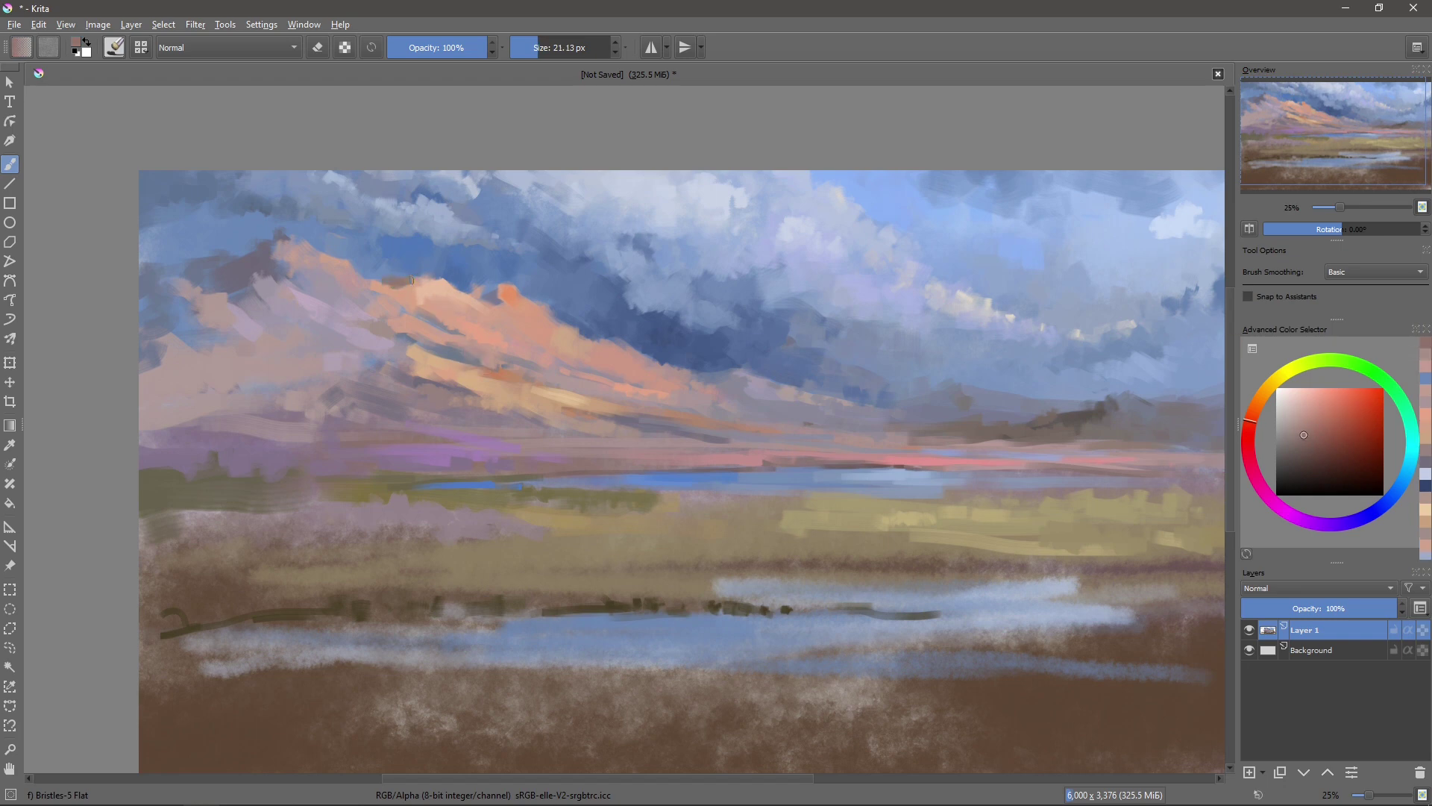
pyautogui.moveTo(640, 434); pyautogui.dragTo(586, 355)
# - Sample a light beige and paint a stroke across the field
pyautogui.press('[')
pyautogui.press('[')
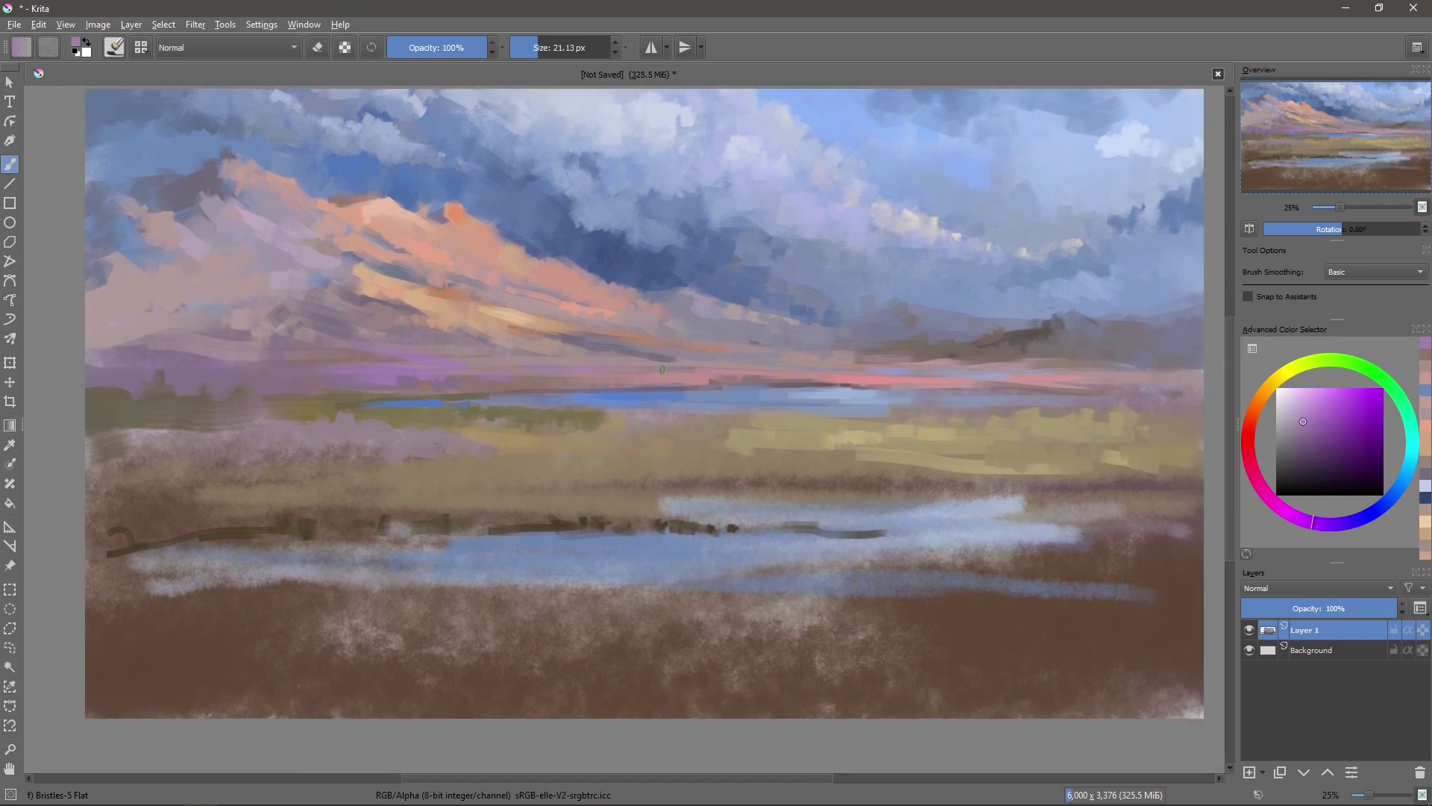
pyautogui.keyDown('ctrl'); pyautogui.click(553, 515); pyautogui.keyUp('ctrl')
pyautogui.keyDown('ctrl'); pyautogui.click(702, 388); pyautogui.keyUp('ctrl')
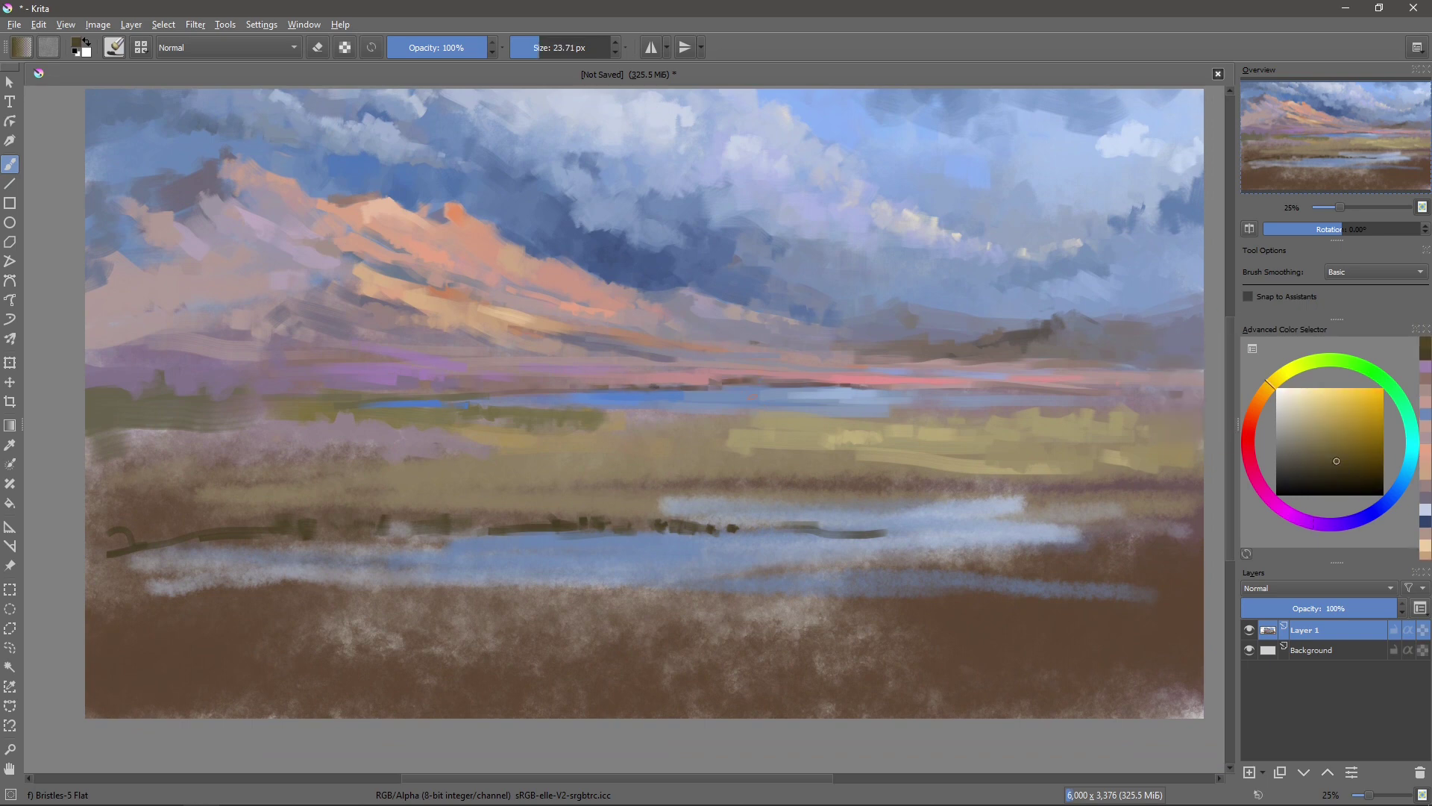
pyautogui.keyDown('ctrl'); pyautogui.click(804, 419); pyautogui.keyUp('ctrl')
pyautogui.press(']')
pyautogui.press(']')
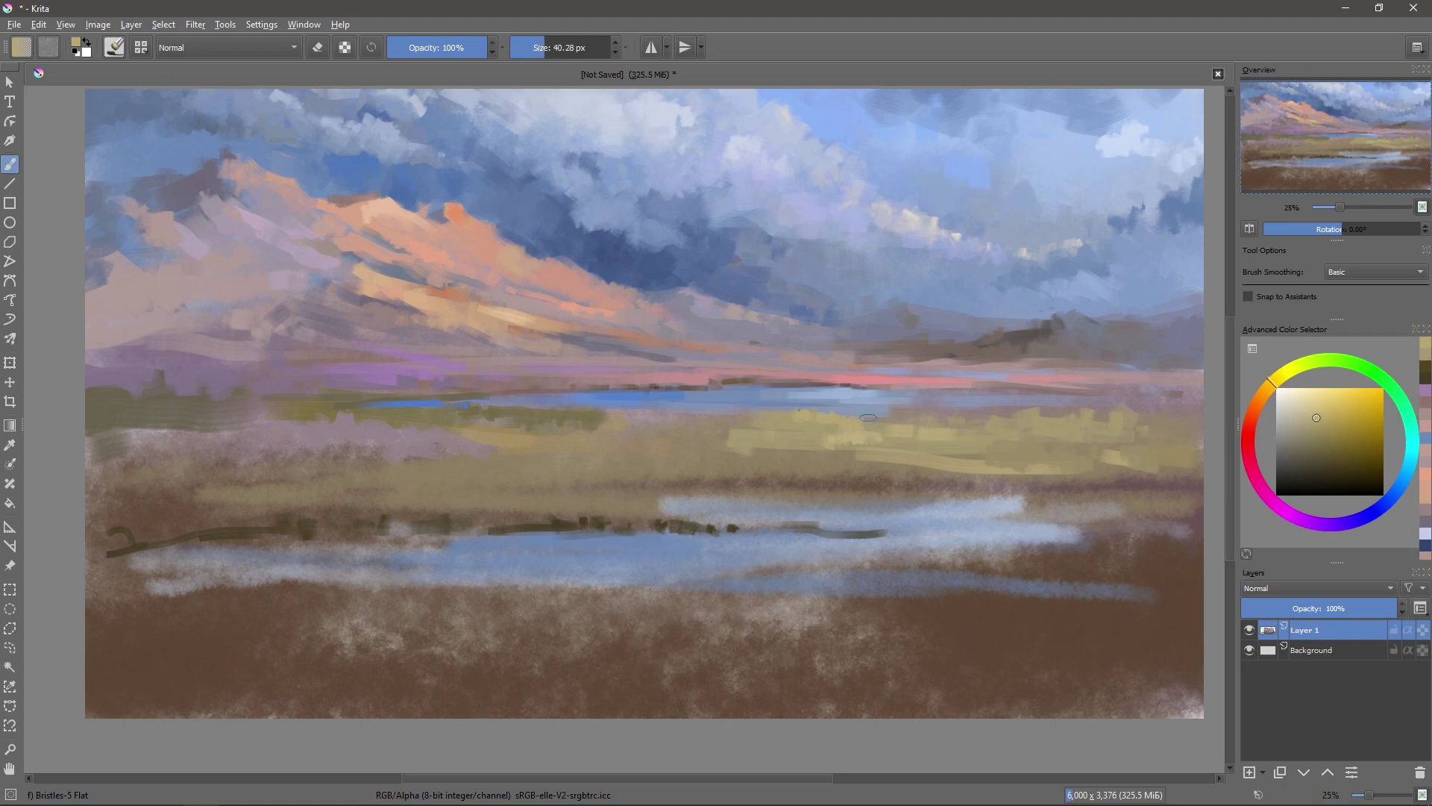
pyautogui.moveTo(868, 417); pyautogui.dragTo(1030, 425)
# - Paint a smaller light beige stroke across the yellow field
pyautogui.moveTo(778, 395); pyautogui.dragTo(755, 371)
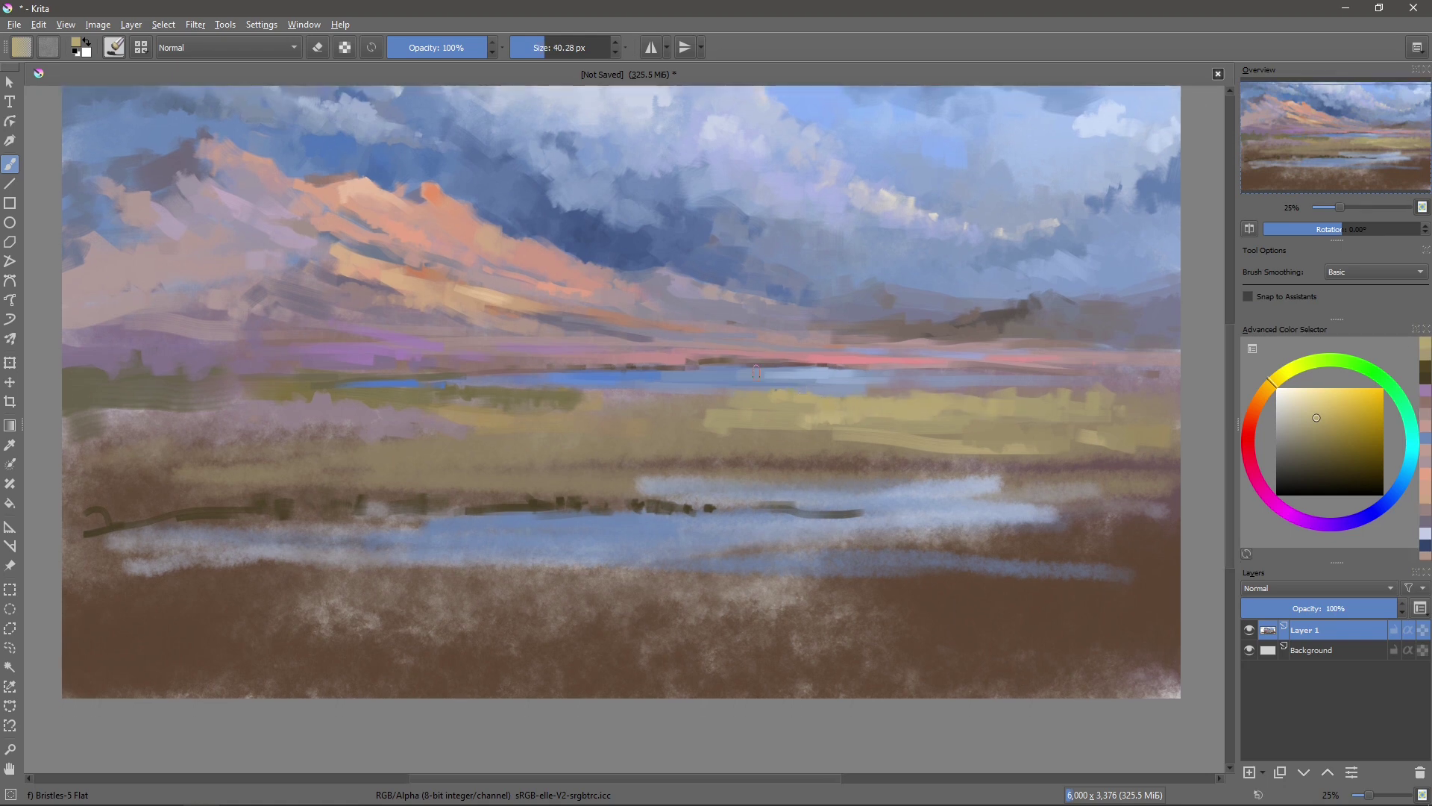
pyautogui.keyDown('ctrl'); pyautogui.click(792, 378); pyautogui.keyUp('ctrl')
pyautogui.keyDown('ctrl'); pyautogui.click(701, 400); pyautogui.keyUp('ctrl')
pyautogui.press('[')
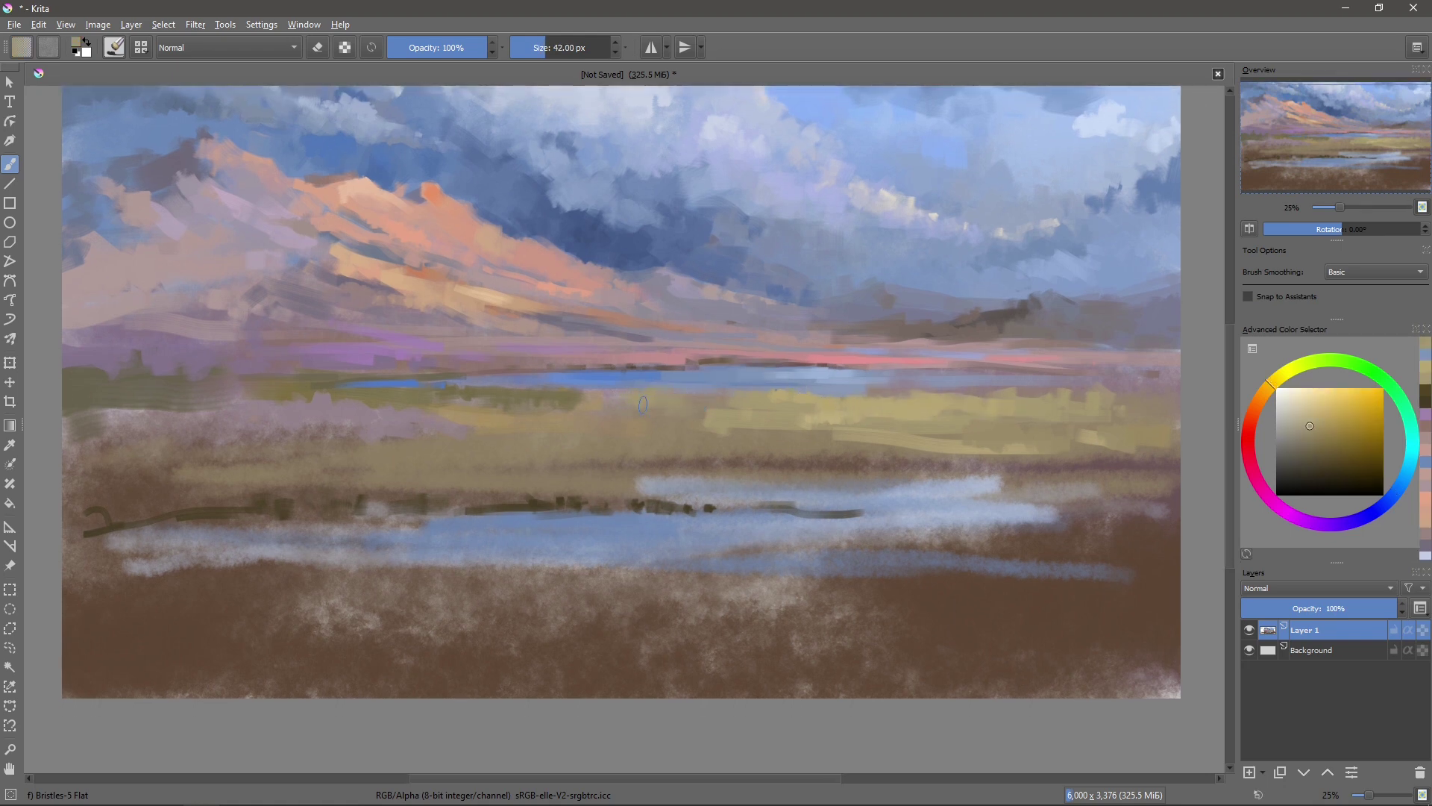
pyautogui.press('[')
pyautogui.moveTo(755, 446); pyautogui.dragTo(890, 439)
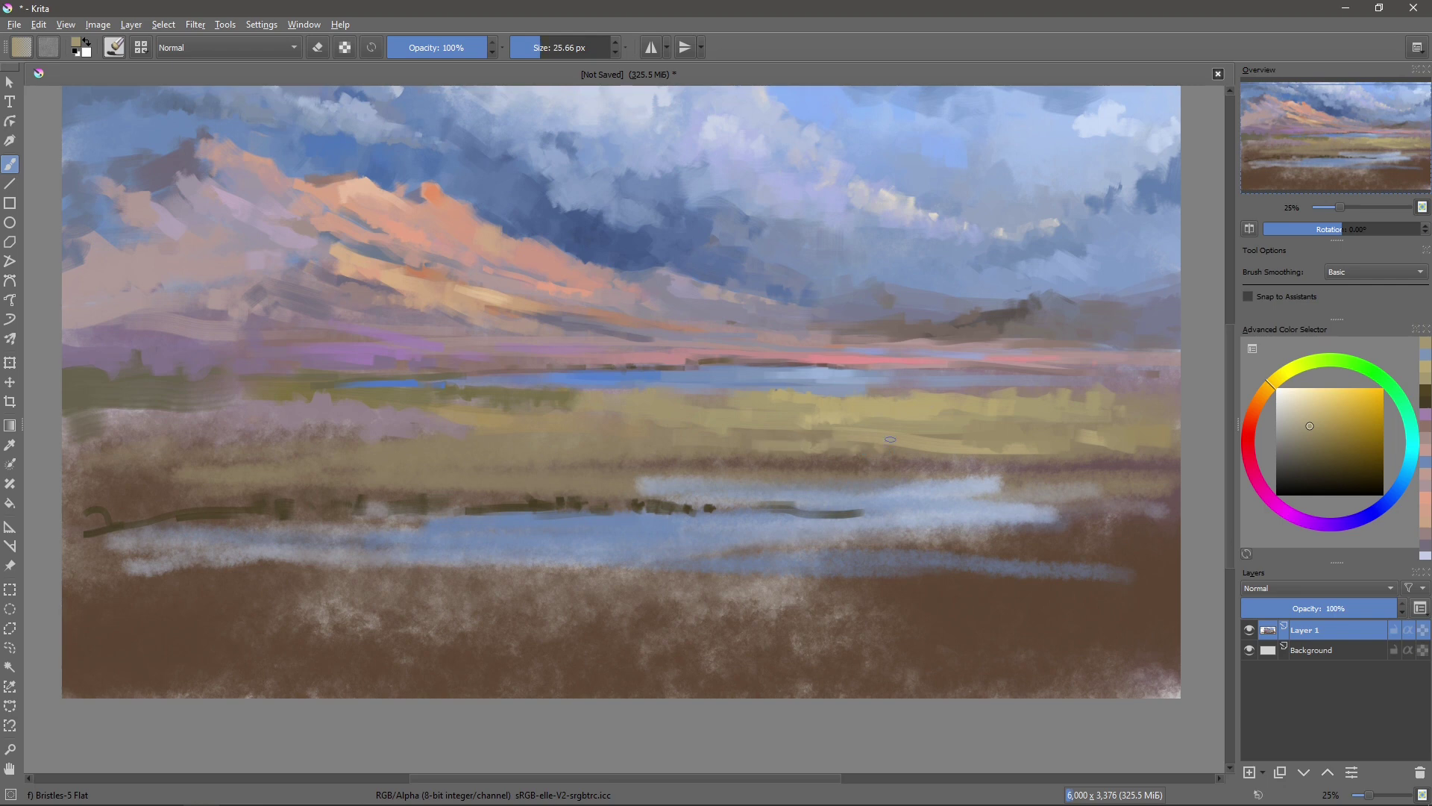
# - Paint a light blue stroke along the water
pyautogui.press(']')
pyautogui.press(']')
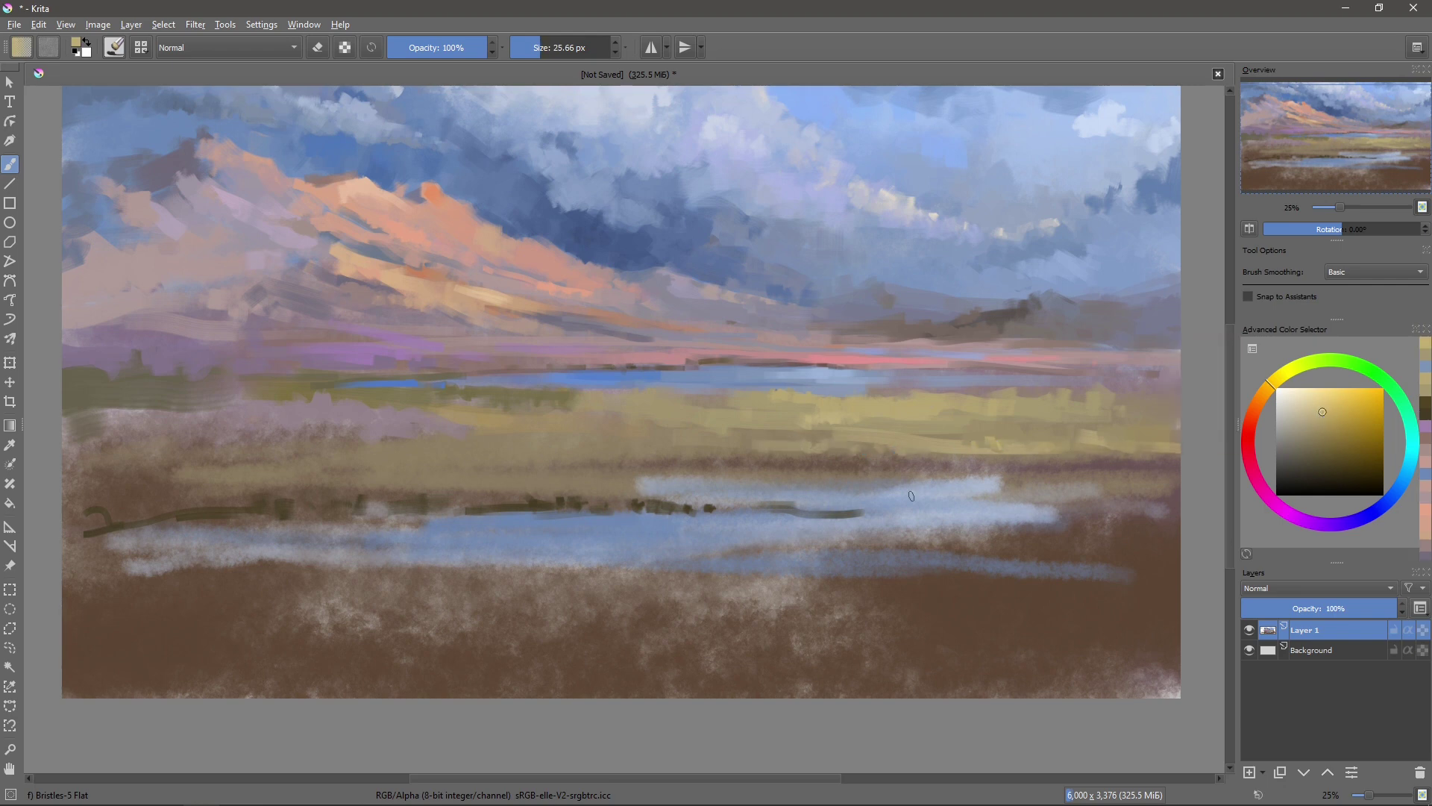
pyautogui.keyDown('ctrl'); pyautogui.click(759, 485); pyautogui.keyUp('ctrl')
pyautogui.moveTo(759, 484)
pyautogui.mouseDown()
pyautogui.moveTo(906, 479)
pyautogui.moveTo(894, 484)
pyautogui.mouseUp()
pyautogui.press('[')
pyautogui.press('[')
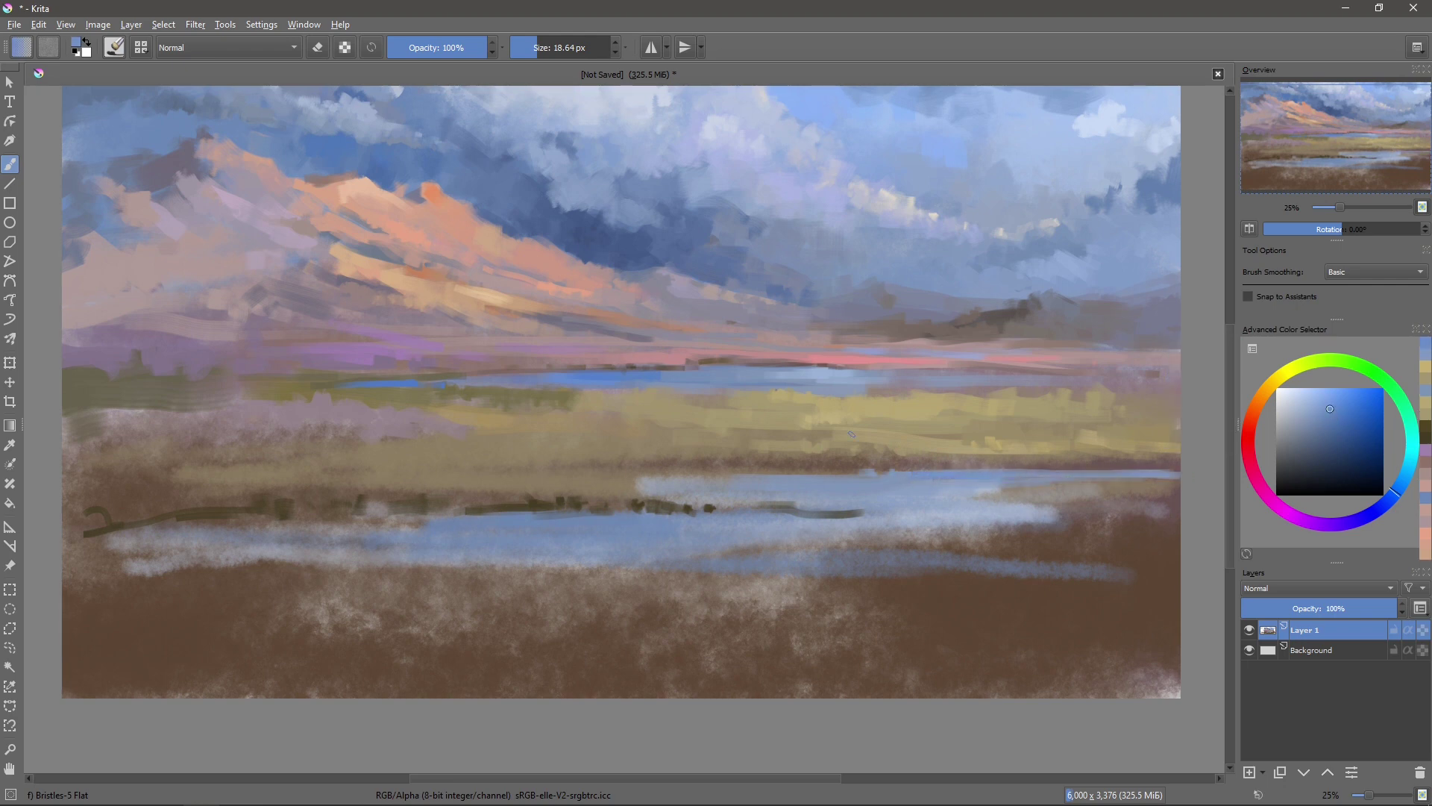
# - Paint a short tan stroke in the field and sample lighter tans
pyautogui.keyDown('ctrl'); pyautogui.click(479, 440); pyautogui.keyUp('ctrl')
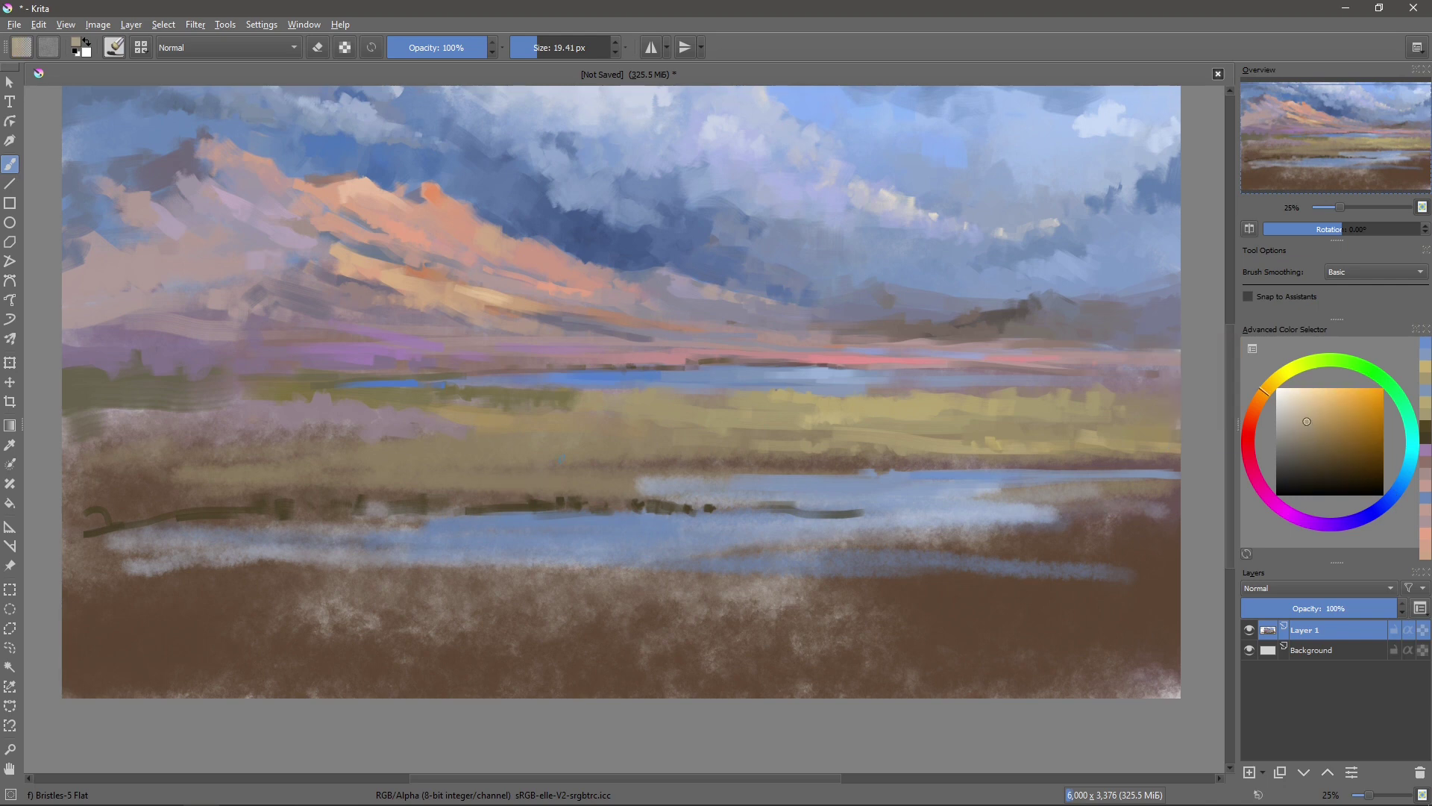
pyautogui.press(']')
pyautogui.moveTo(544, 486)
pyautogui.mouseDown()
pyautogui.moveTo(600, 486)
pyautogui.moveTo(476, 473)
pyautogui.mouseUp()
pyautogui.keyDown('ctrl'); pyautogui.click(640, 489); pyautogui.keyUp('ctrl')
pyautogui.press(']')
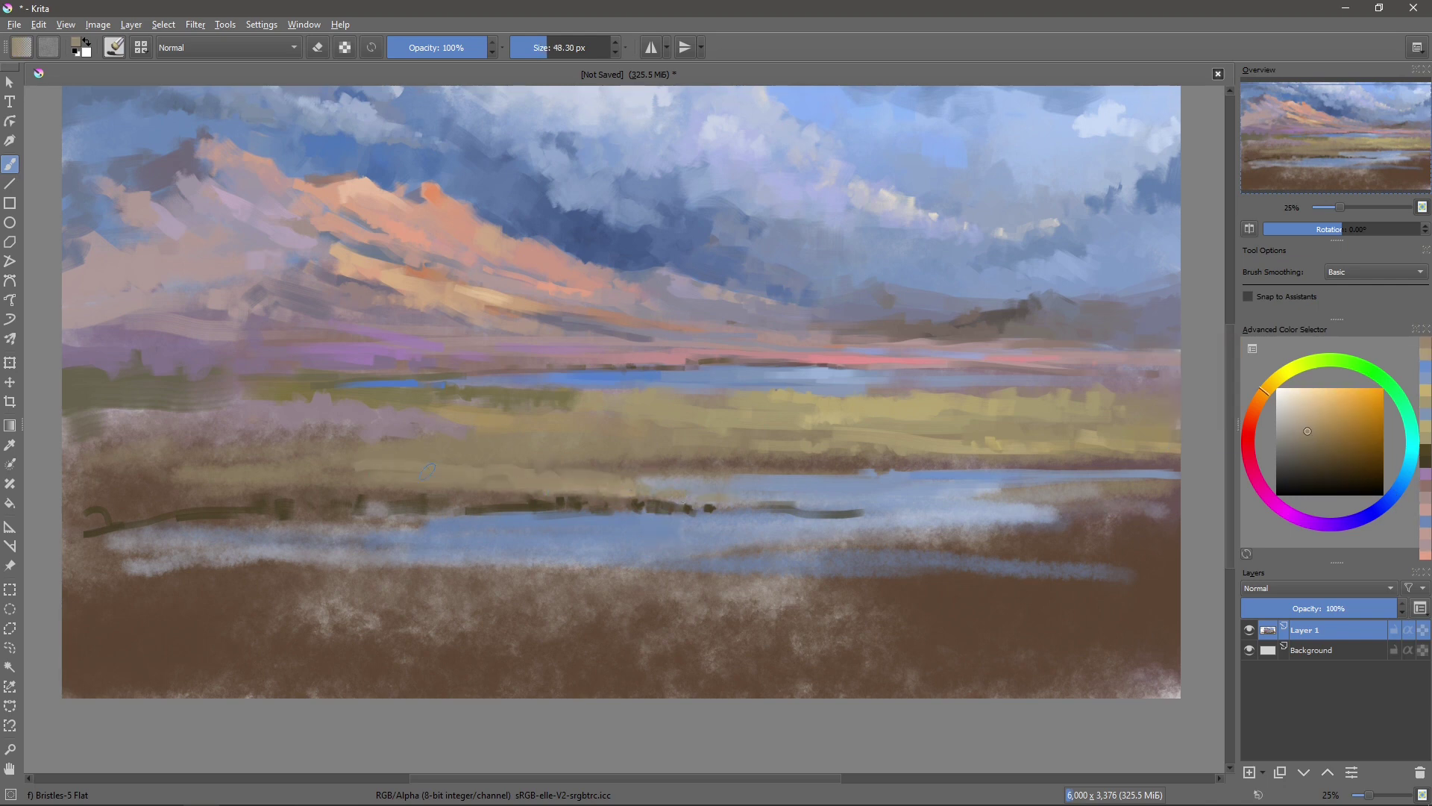
pyautogui.keyDown('ctrl'); pyautogui.click(373, 481); pyautogui.keyUp('ctrl')
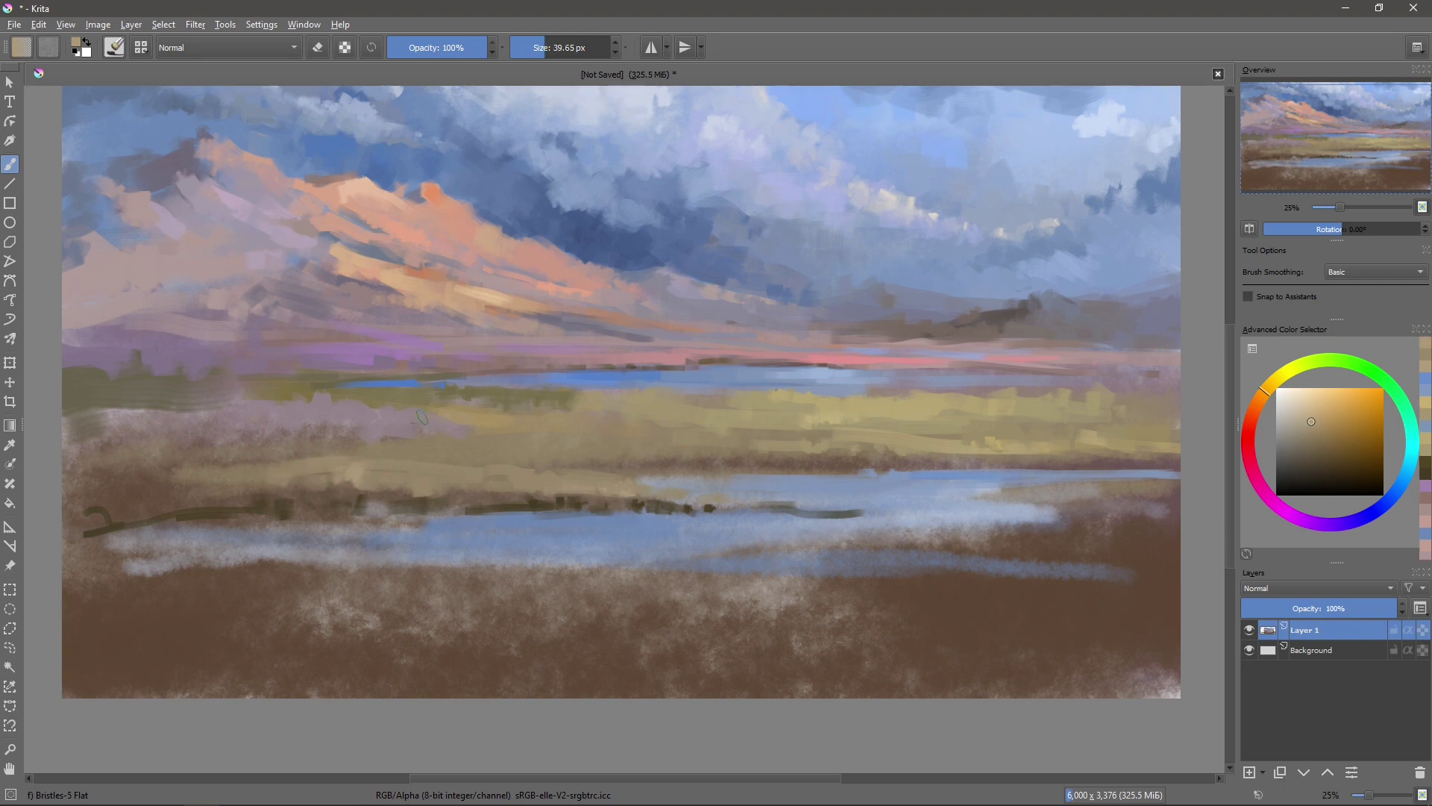
pyautogui.press('[')
# - Paint a light mauve stroke across the green band and a thin dark brown line in the tan field
pyautogui.keyDown('ctrl'); pyautogui.click(277, 434); pyautogui.keyUp('ctrl')
pyautogui.moveTo(315, 404)
pyautogui.mouseDown()
pyautogui.moveTo(377, 408)
pyautogui.moveTo(148, 388)
pyautogui.mouseUp()
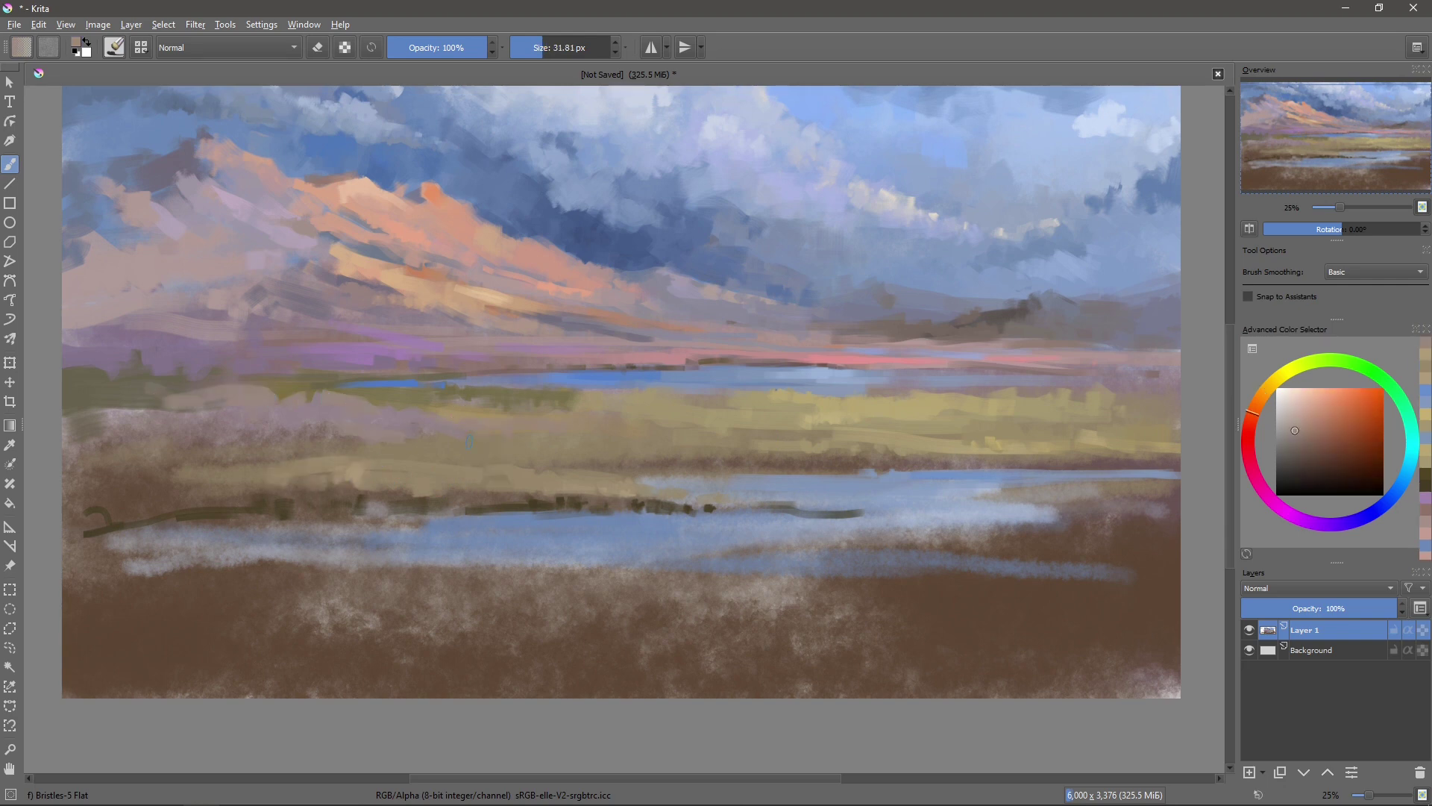
pyautogui.keyDown('ctrl'); pyautogui.click(192, 481); pyautogui.keyUp('ctrl')
pyautogui.press('[')
pyautogui.press('[')
pyautogui.press('[')
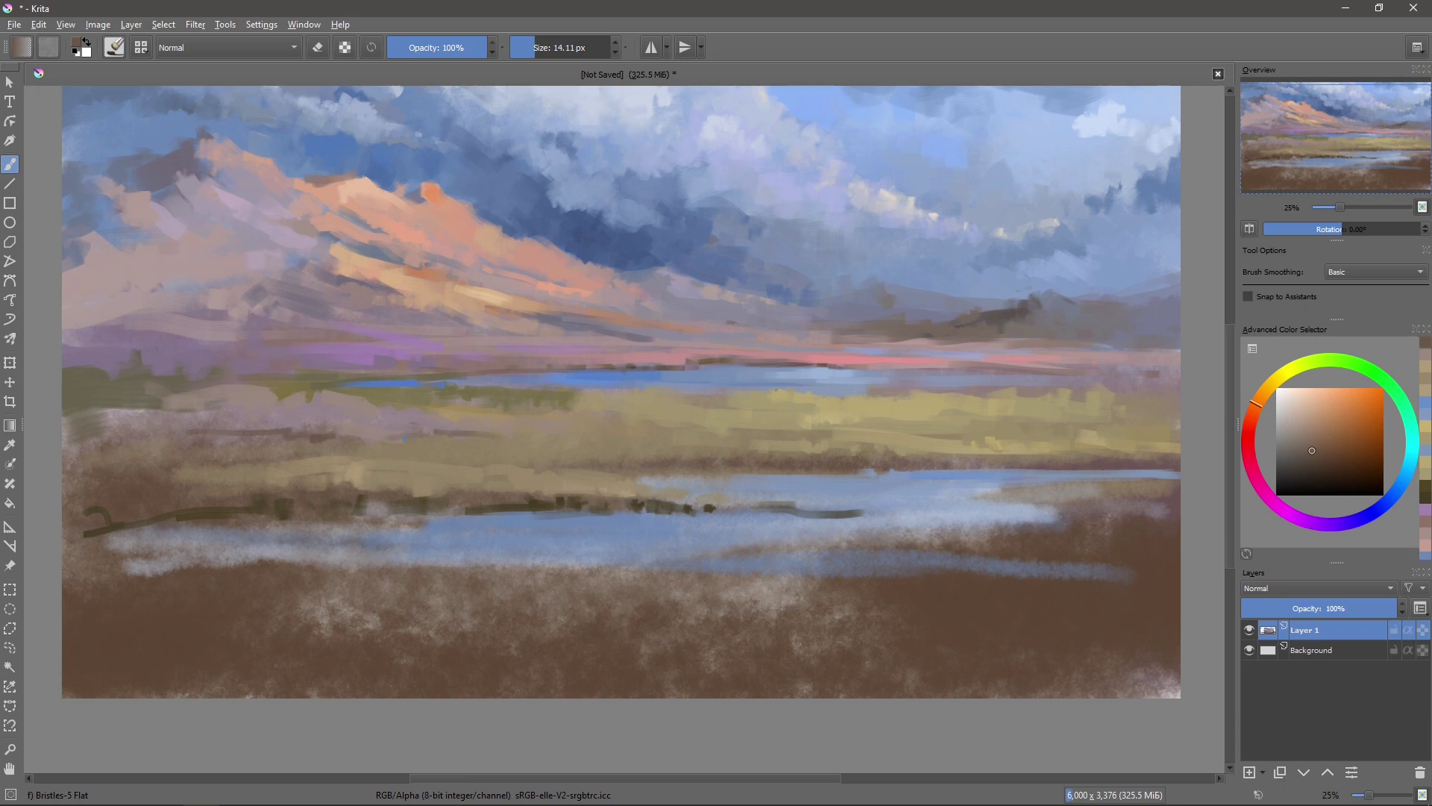
pyautogui.moveTo(490, 433); pyautogui.dragTo(580, 422)
# - Paint a pinkish tan stroke in the field and light blue over the water
pyautogui.keyDown('ctrl'); pyautogui.click(530, 443); pyautogui.keyUp('ctrl')
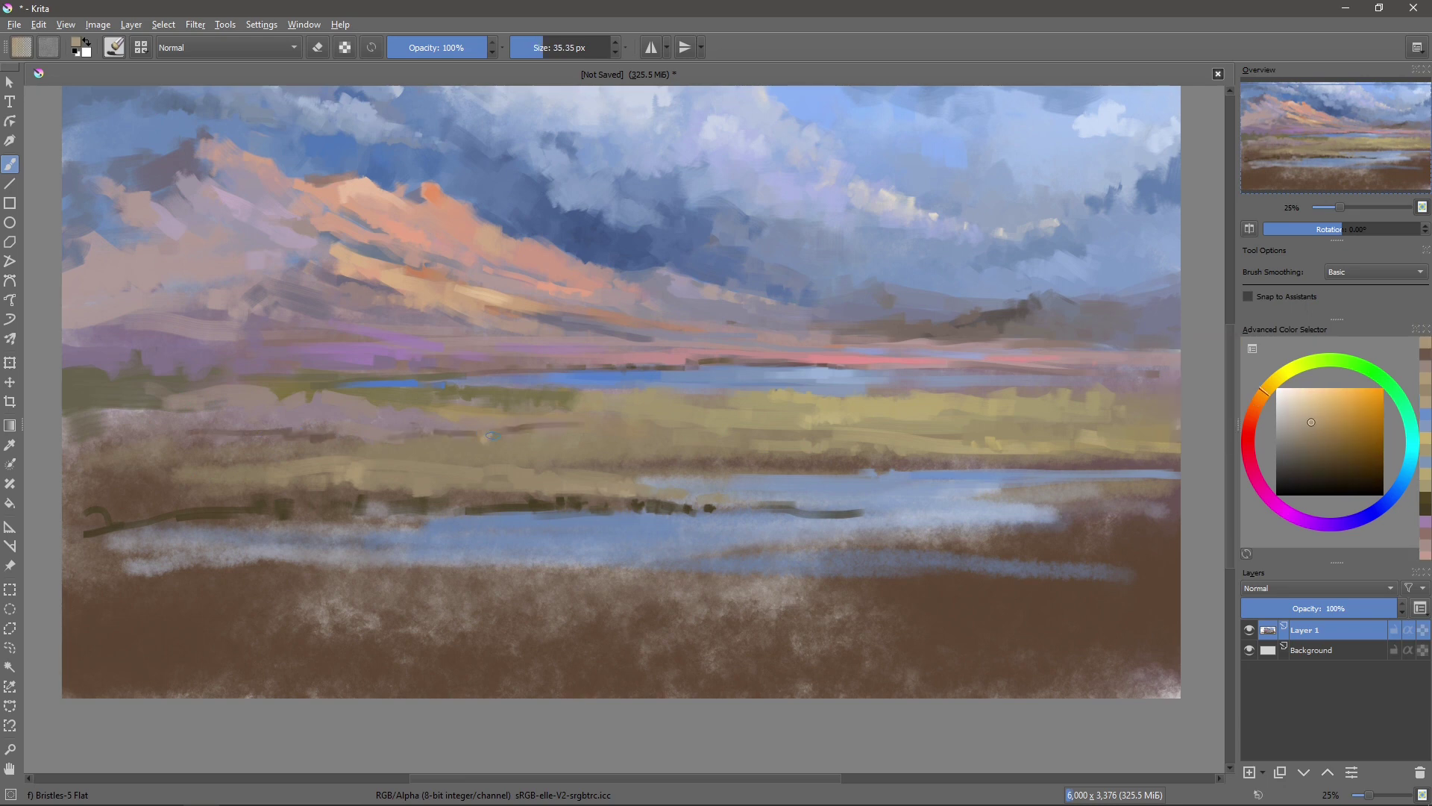
pyautogui.press('[')
pyautogui.keyDown('ctrl'); pyautogui.click(355, 406); pyautogui.keyUp('ctrl')
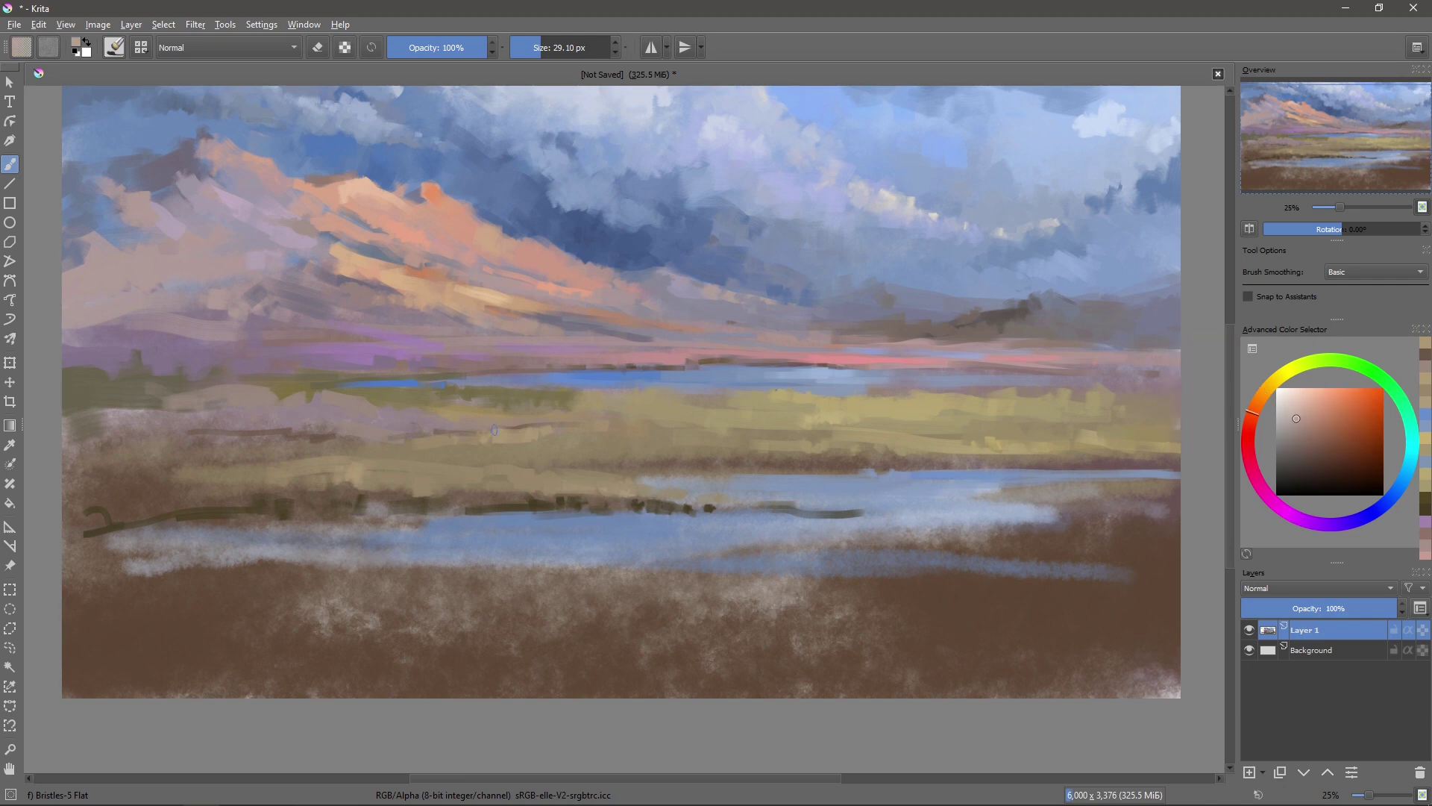
pyautogui.moveTo(336, 407); pyautogui.dragTo(414, 417)
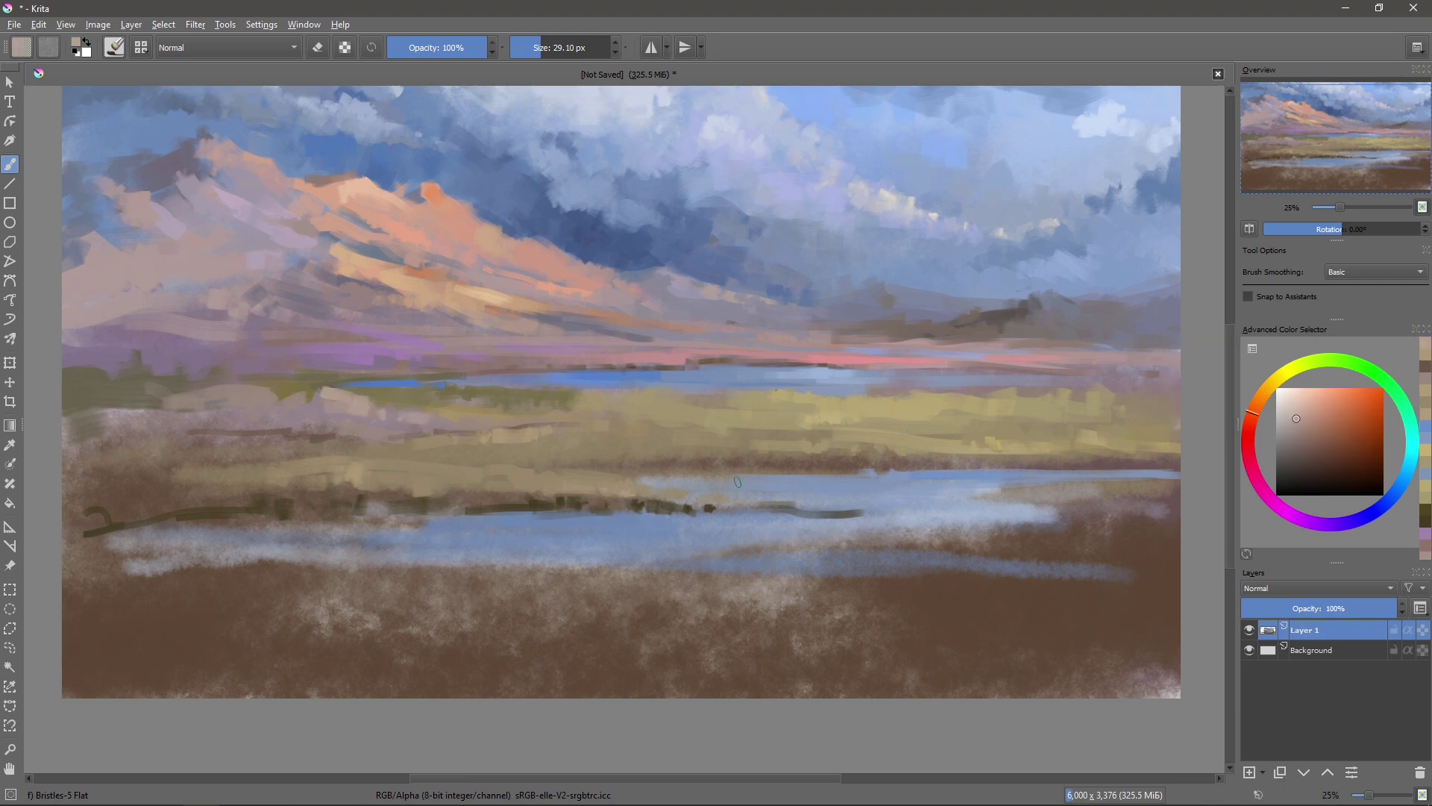
pyautogui.keyDown('ctrl'); pyautogui.click(513, 529); pyautogui.keyUp('ctrl')
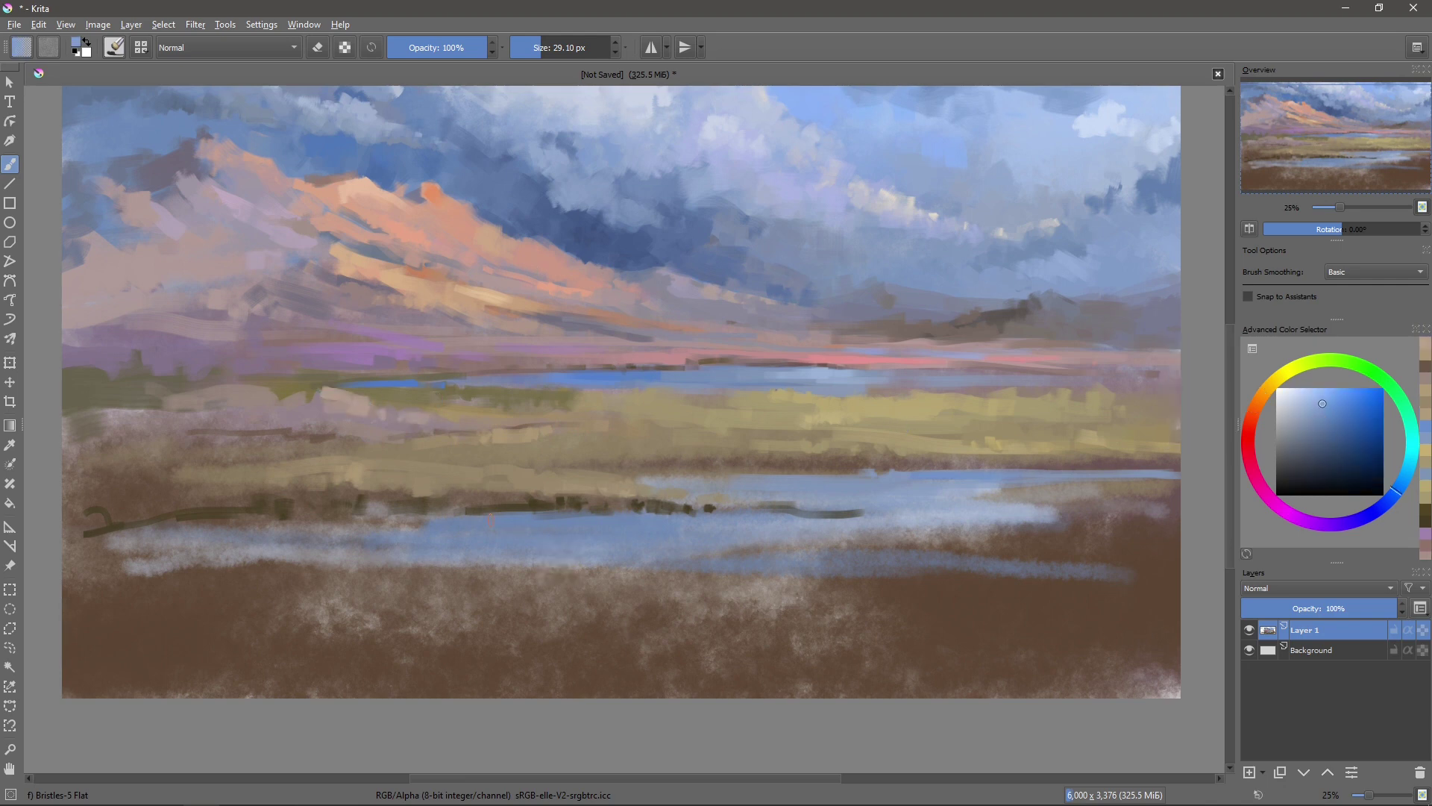
pyautogui.press(']')
pyautogui.press(']')
pyautogui.press(']')
pyautogui.moveTo(513, 558); pyautogui.dragTo(556, 554)
# - Add lighter blue strokes across the water
pyautogui.moveTo(732, 548); pyautogui.dragTo(857, 533)
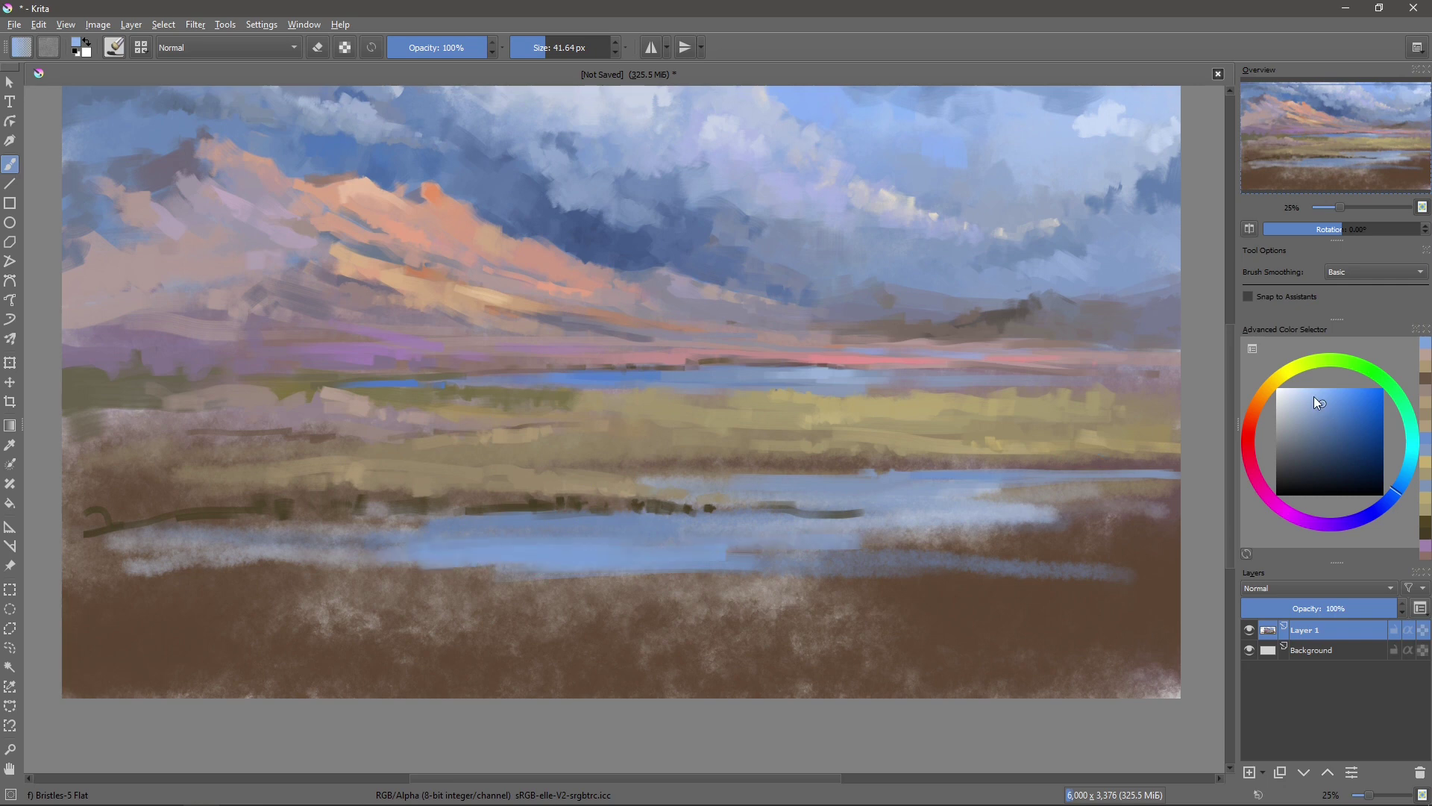
pyautogui.keyDown('ctrl'); pyautogui.click(843, 533); pyautogui.keyUp('ctrl')
pyautogui.moveTo(686, 531); pyautogui.dragTo(888, 517)
pyautogui.press('[')
pyautogui.press('[')
pyautogui.press('[')
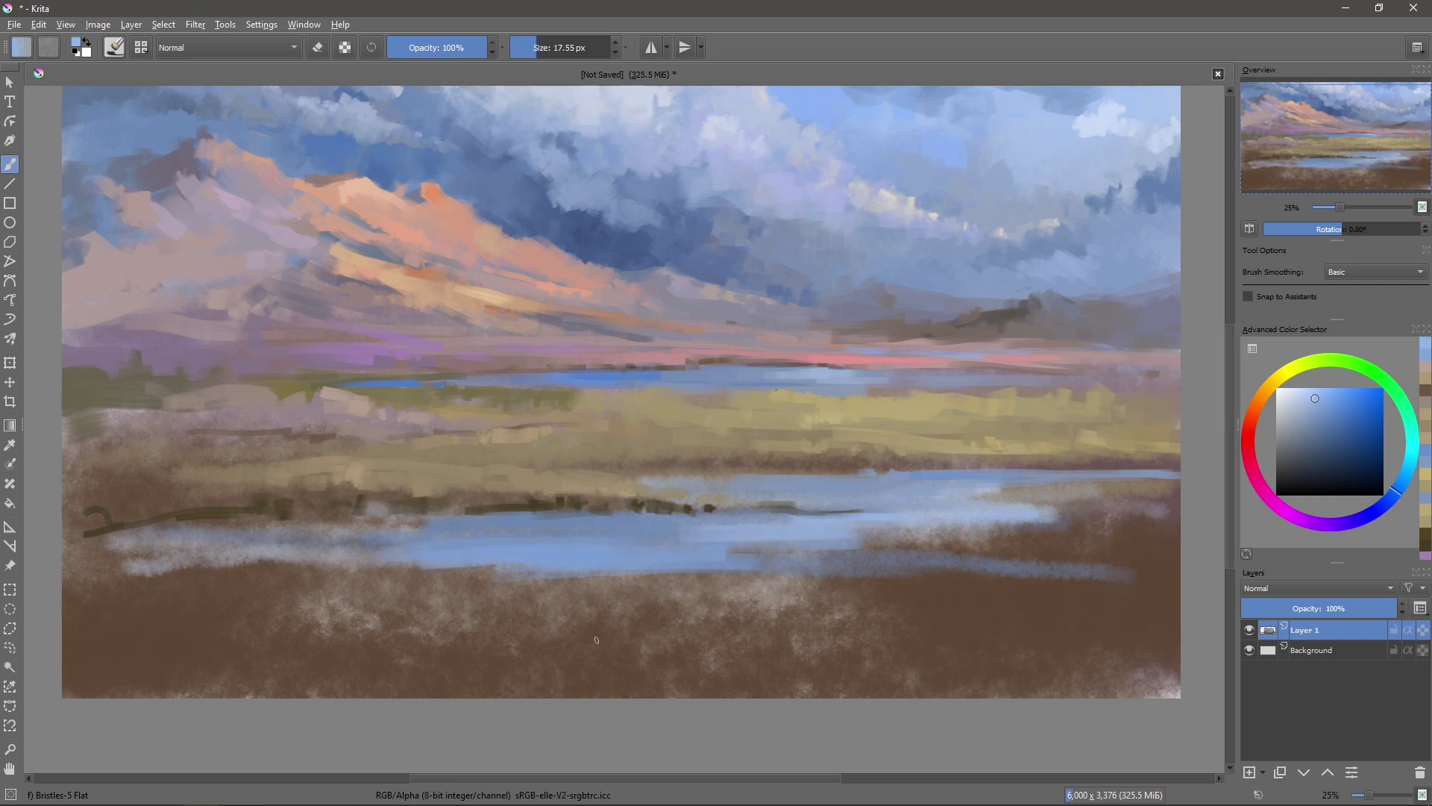
# - Paint dark brown foreground strokes and a small light beige touch near the shoreline
pyautogui.keyDown('ctrl'); pyautogui.click(596, 639); pyautogui.keyUp('ctrl')
pyautogui.press(']')
pyautogui.press(']')
pyautogui.press(']')
pyautogui.moveTo(578, 582)
pyautogui.mouseDown()
pyautogui.moveTo(634, 582)
pyautogui.moveTo(477, 582)
pyautogui.moveTo(798, 581)
pyautogui.moveTo(448, 585)
pyautogui.moveTo(71, 555)
pyautogui.moveTo(403, 609)
pyautogui.mouseUp()
pyautogui.keyDown('ctrl'); pyautogui.click(776, 523); pyautogui.keyUp('ctrl')
pyautogui.press(']')
pyautogui.press(']')
pyautogui.press(']')
pyautogui.press('[')
pyautogui.press('[')
pyautogui.press('[')
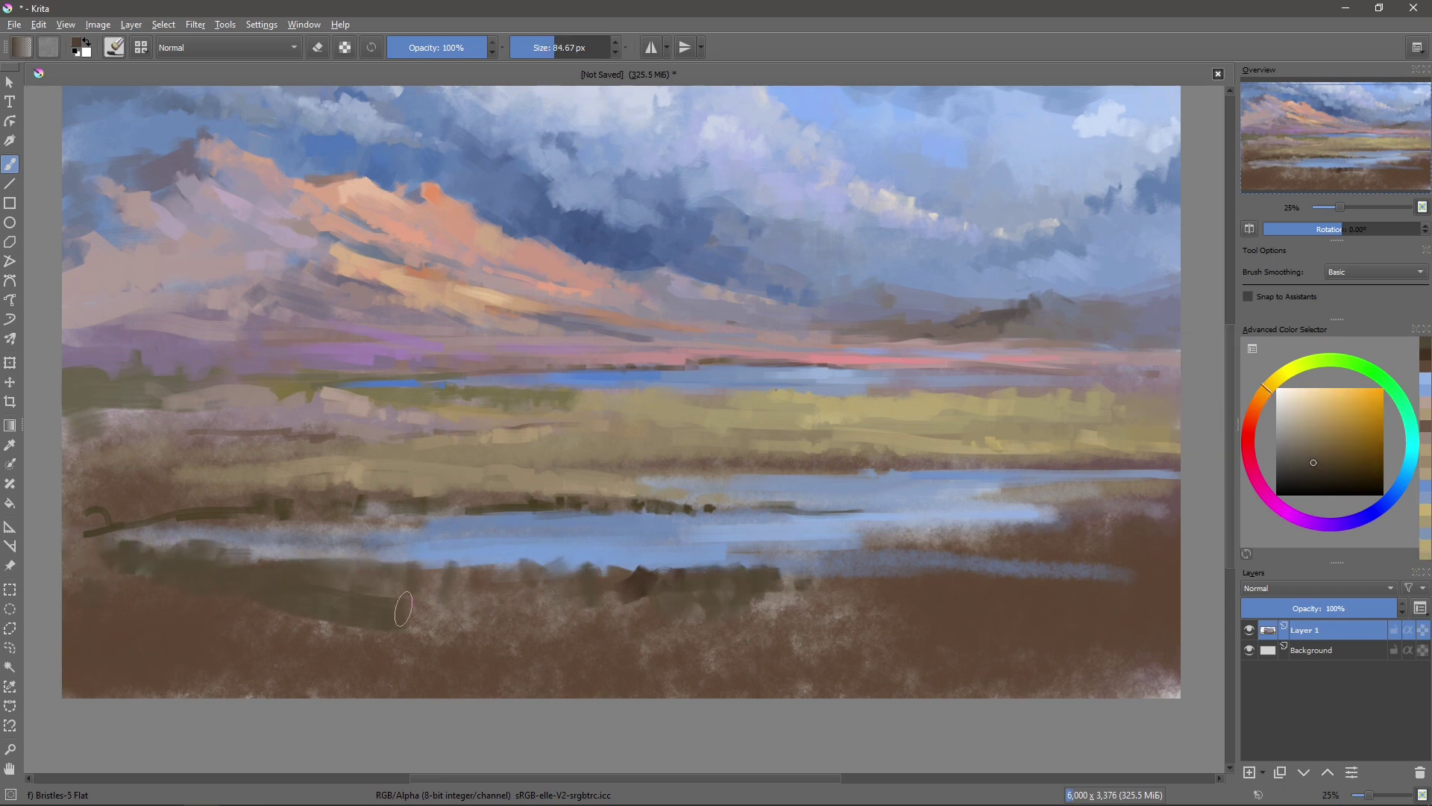
pyautogui.press('[')
pyautogui.press('[')
pyautogui.press('[')
pyautogui.keyDown('ctrl'); pyautogui.click(627, 481); pyautogui.keyUp('ctrl')
pyautogui.moveTo(654, 500); pyautogui.dragTo(691, 506)
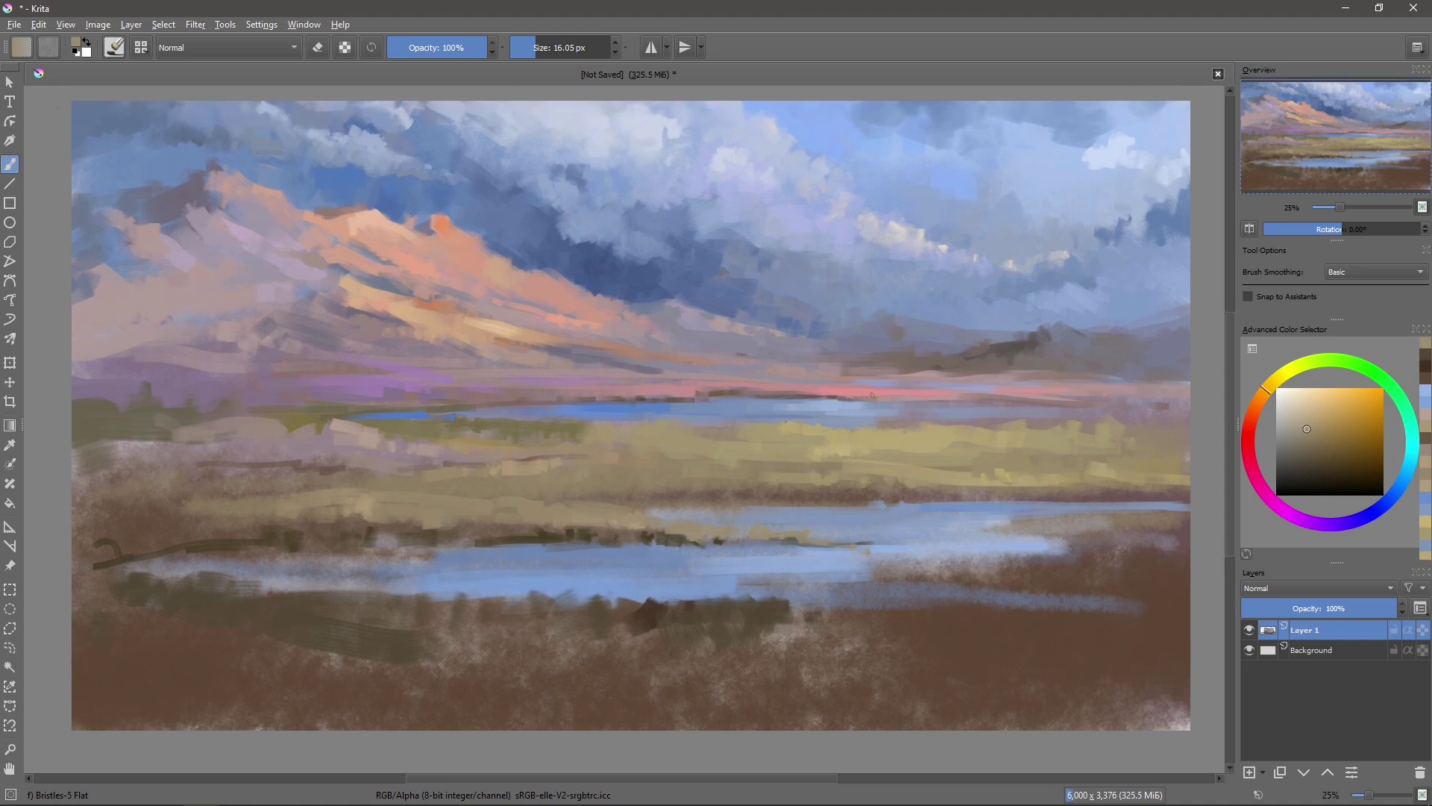
# - Paint dark brown strokes and dabs along the lower right shoreline and bottom edge
pyautogui.moveTo(706, 599); pyautogui.dragTo(714, 630)
pyautogui.keyDown('ctrl'); pyautogui.click(936, 608); pyautogui.keyUp('ctrl')
pyautogui.press(']')
pyautogui.press(']')
pyautogui.press(']')
pyautogui.moveTo(948, 616)
pyautogui.mouseDown()
pyautogui.moveTo(1051, 616)
pyautogui.moveTo(1171, 589)
pyautogui.mouseUp()
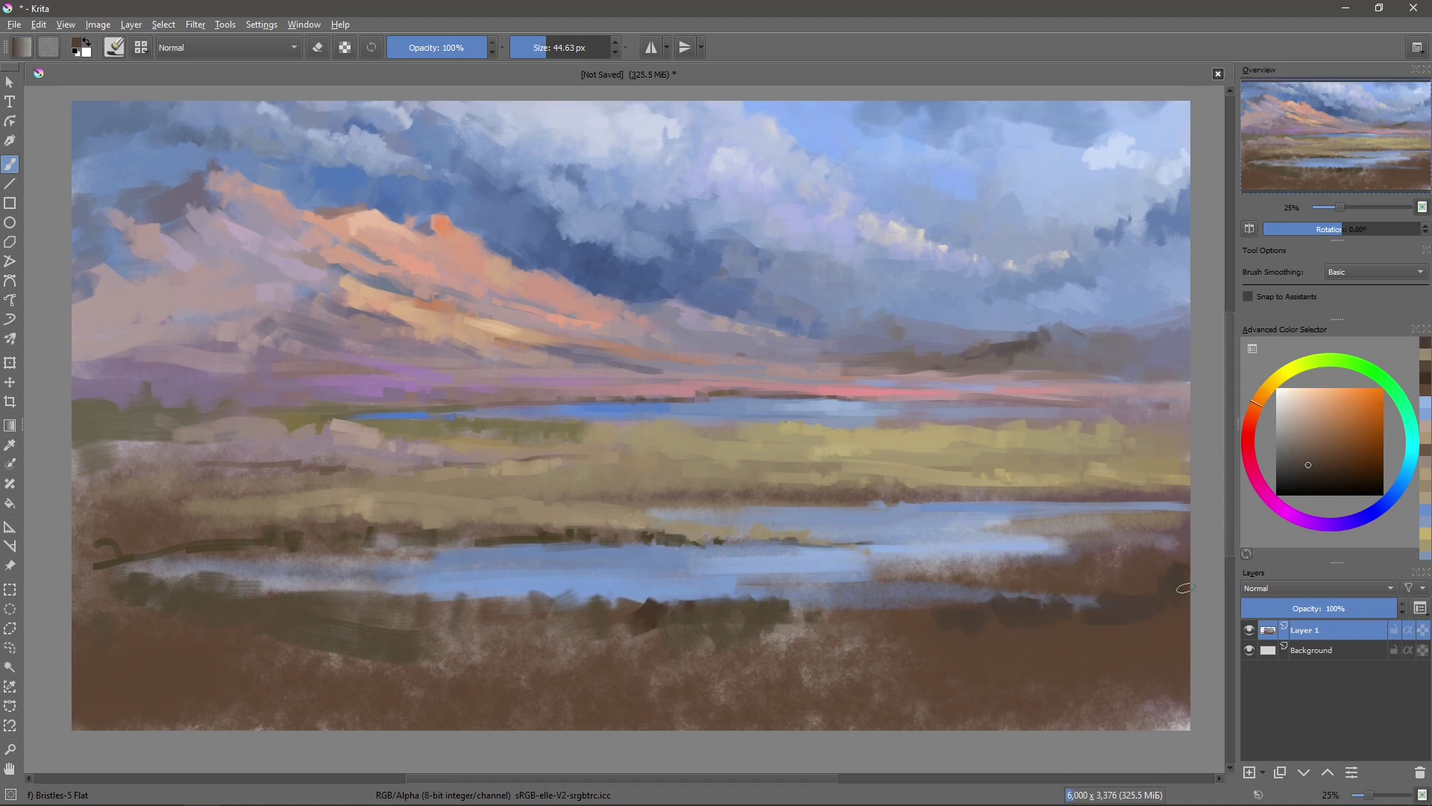
pyautogui.moveTo(1096, 626); pyautogui.dragTo(1175, 634)
pyautogui.moveTo(1181, 689)
pyautogui.mouseDown()
pyautogui.moveTo(1077, 716)
pyautogui.moveTo(862, 701)
pyautogui.mouseUp()
pyautogui.moveTo(1089, 725); pyautogui.dragTo(664, 722)
pyautogui.press(']')
pyautogui.moveTo(945, 690); pyautogui.dragTo(1089, 709)
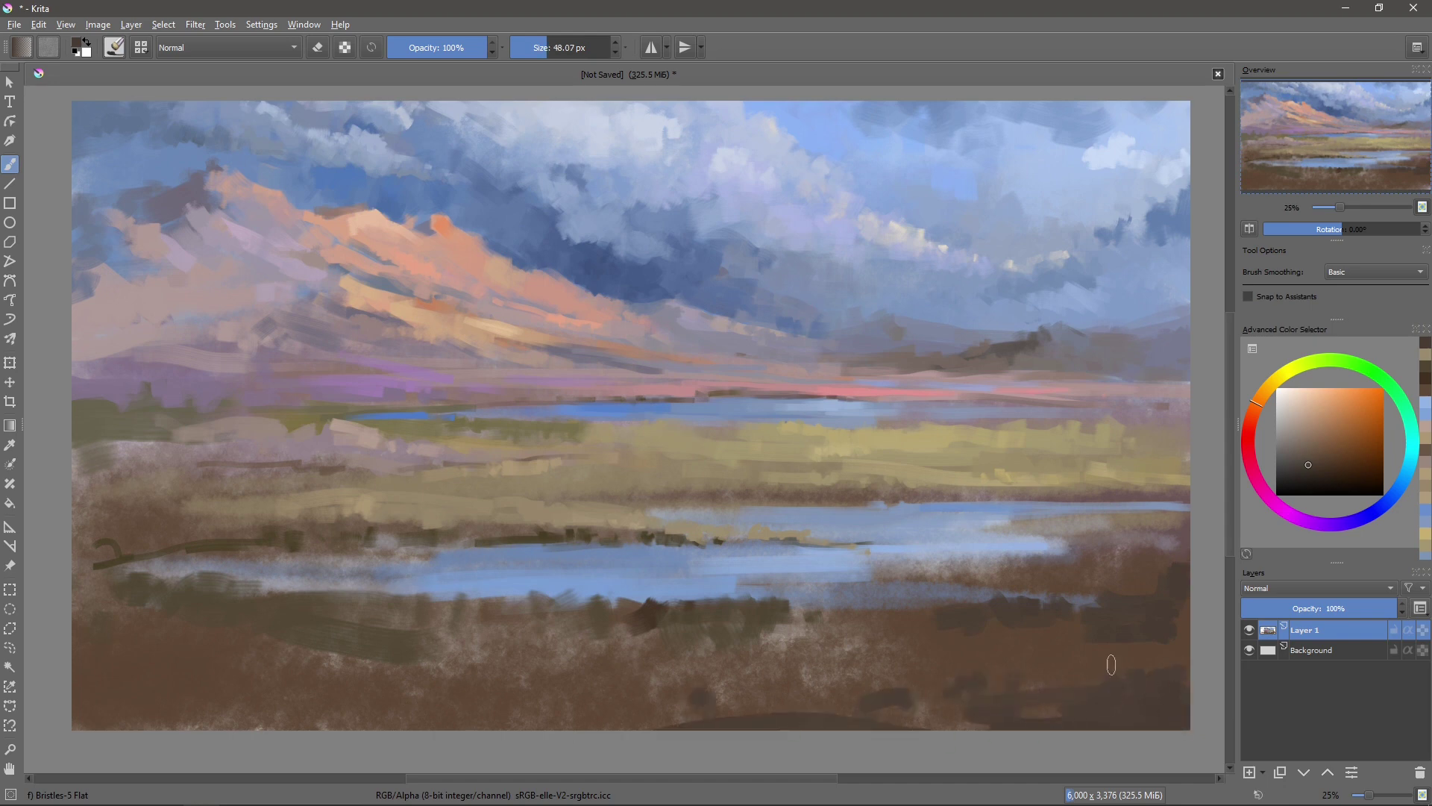
# - Sample tan and lit-cloud orange tones and make the brush smaller
pyautogui.keyDown('ctrl'); pyautogui.click(1094, 446); pyautogui.keyUp('ctrl')
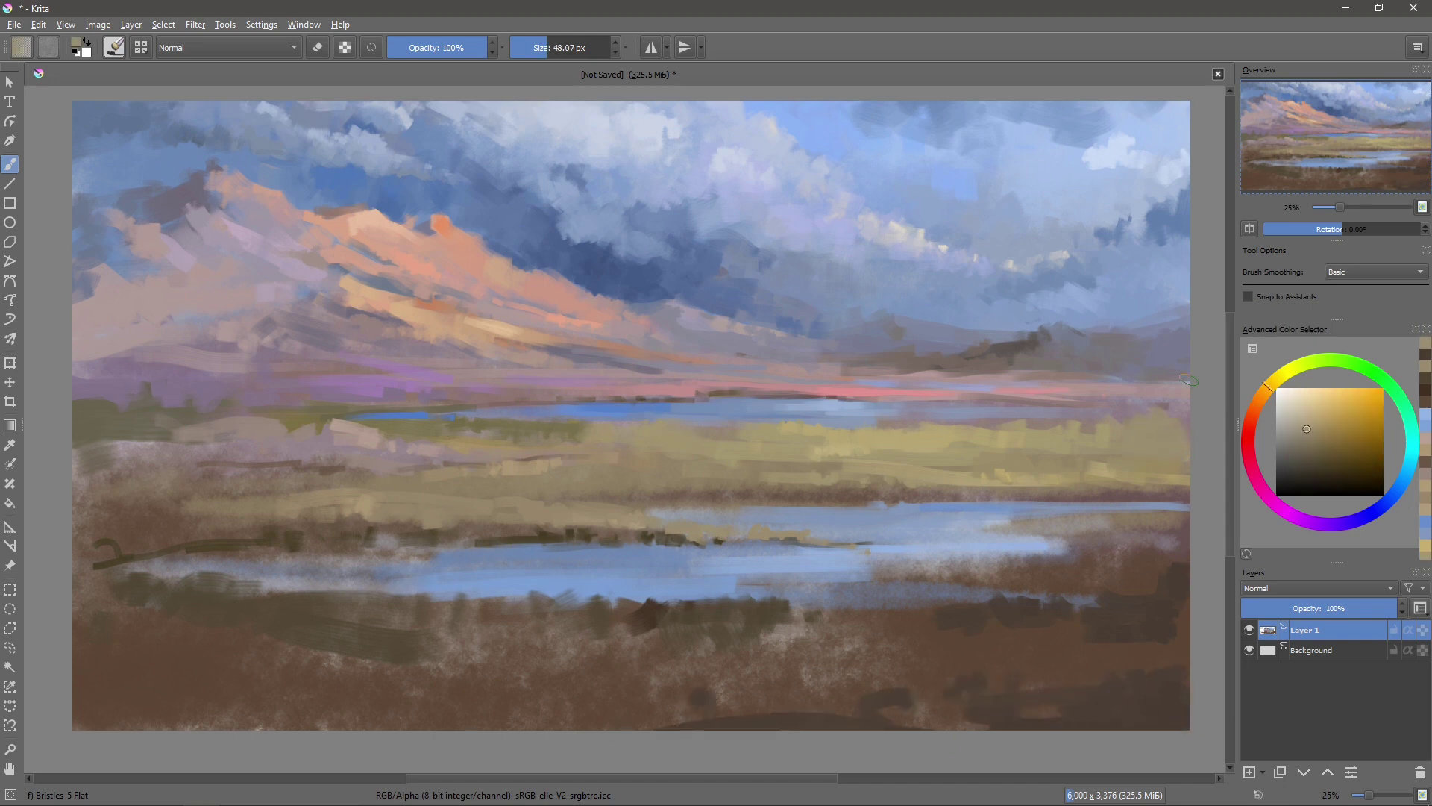
pyautogui.press('-')
pyautogui.press('+')
pyautogui.keyDown('ctrl'); pyautogui.click(509, 336); pyautogui.keyUp('ctrl')
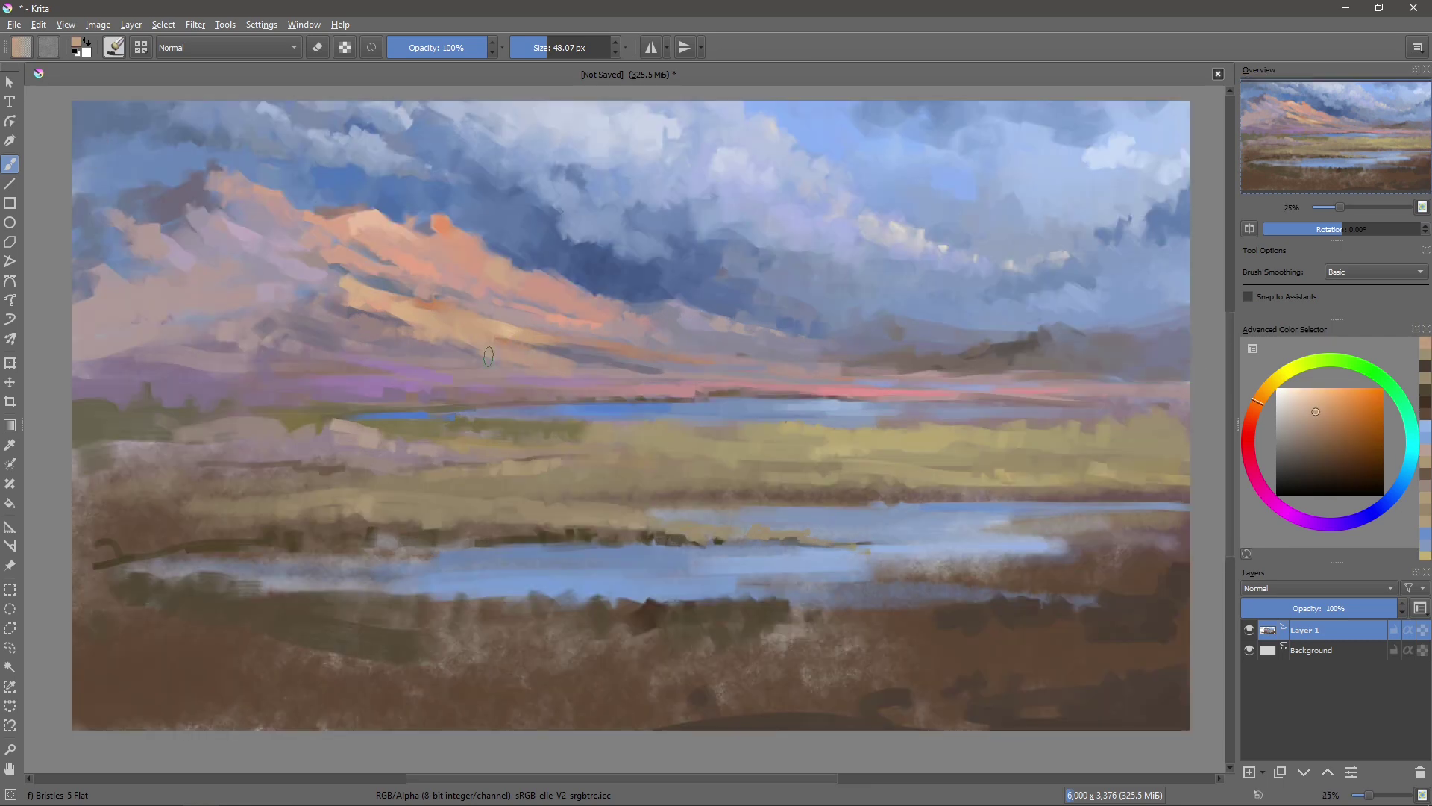
pyautogui.press('[')
pyautogui.press('[')
pyautogui.press('[')
# - Reposition the view and try orange, muted red and violet-blue colours
pyautogui.moveTo(713, 374); pyautogui.dragTo(756, 419)
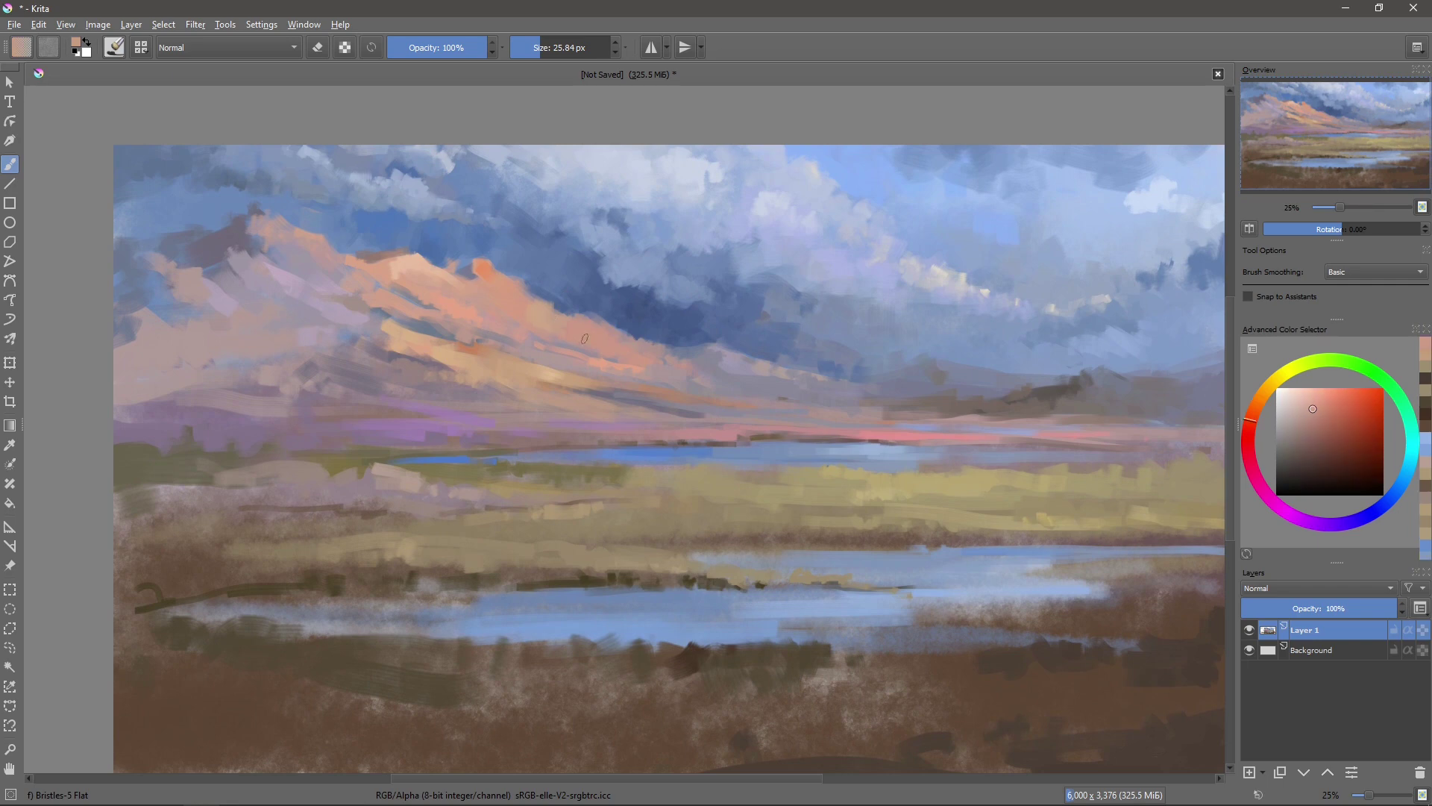
pyautogui.moveTo(485, 322); pyautogui.dragTo(577, 306)
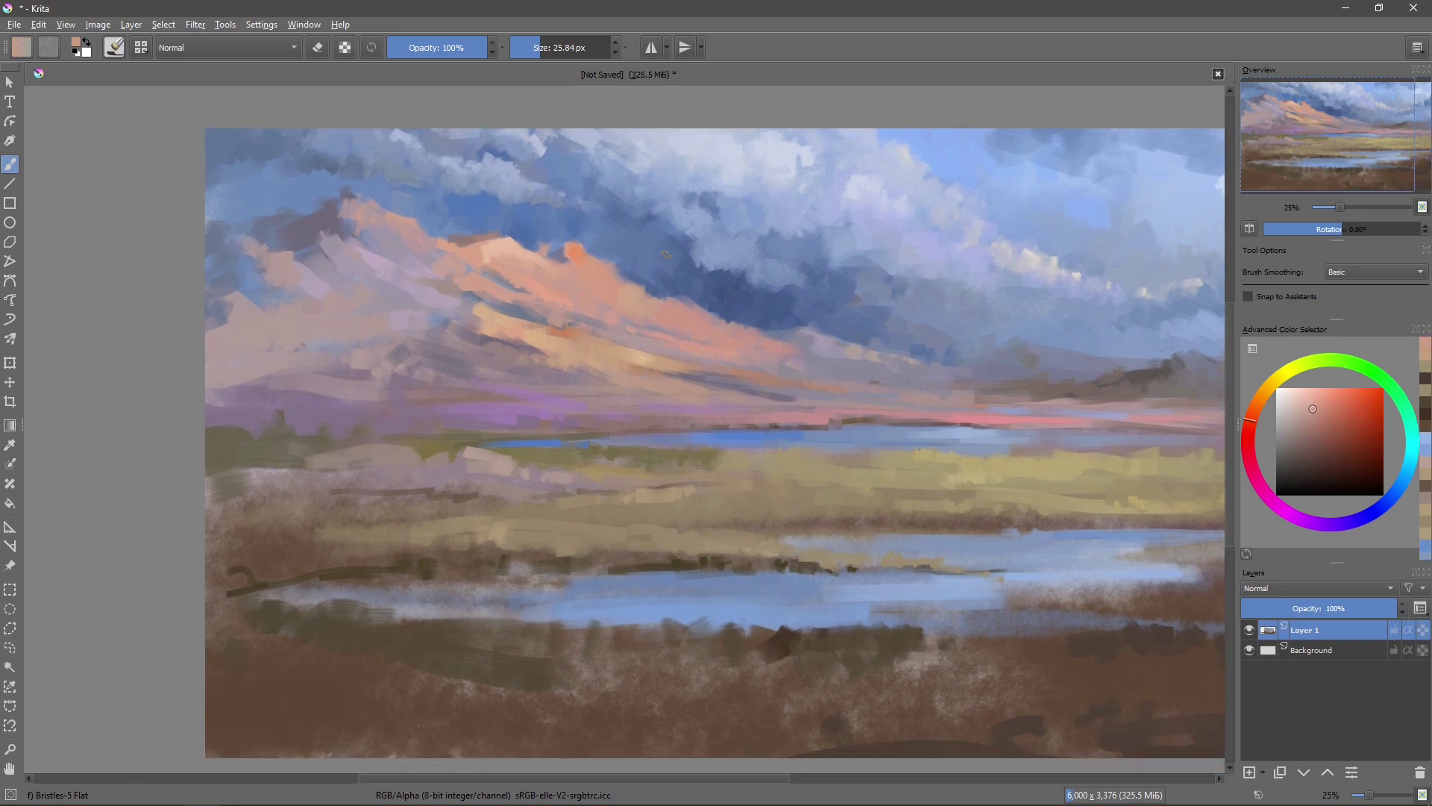
pyautogui.moveTo(666, 254); pyautogui.dragTo(613, 229)
pyautogui.keyDown('ctrl'); pyautogui.click(490, 310); pyautogui.keyUp('ctrl')
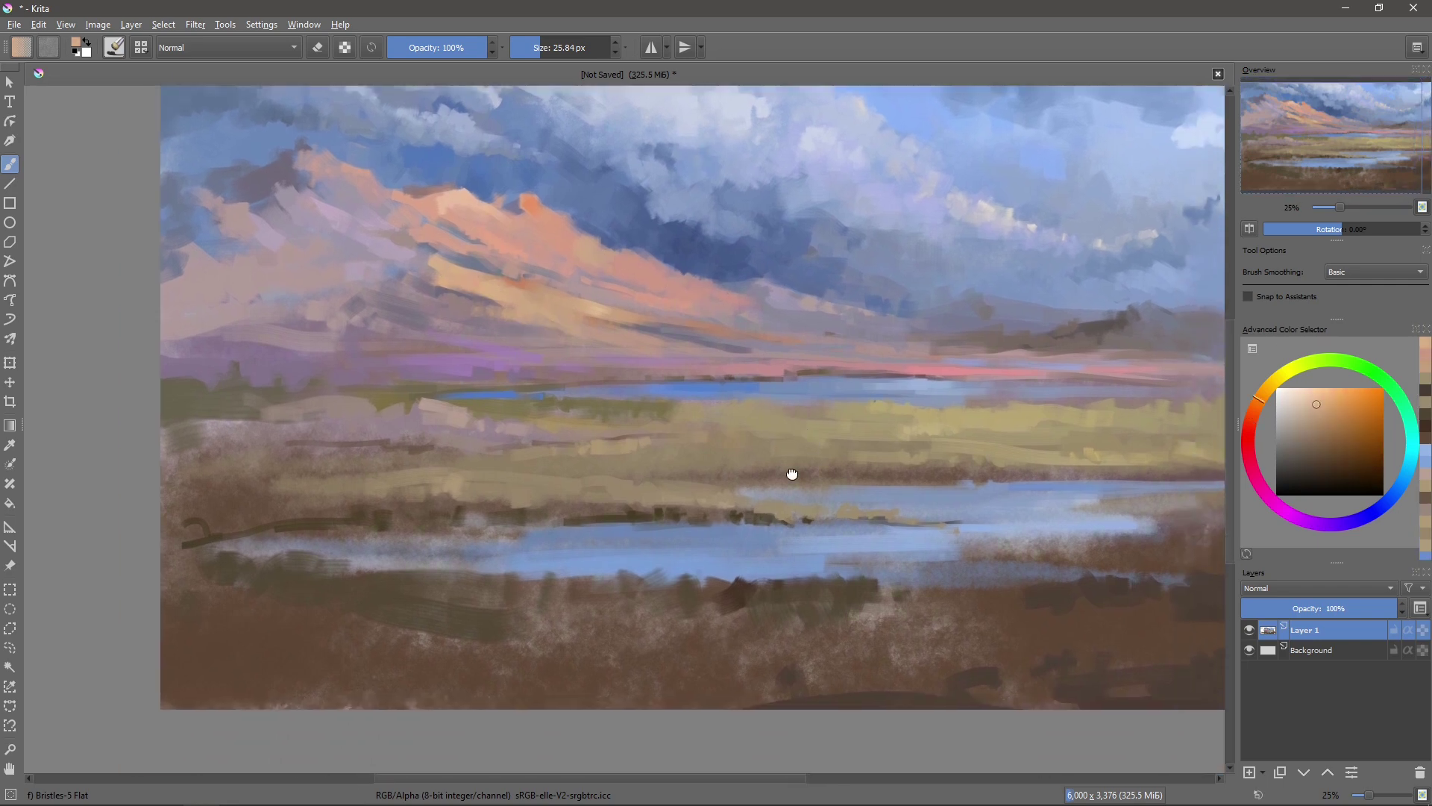
pyautogui.moveTo(790, 473); pyautogui.dragTo(680, 491)
pyautogui.keyDown('ctrl'); pyautogui.click(669, 338); pyautogui.keyUp('ctrl')
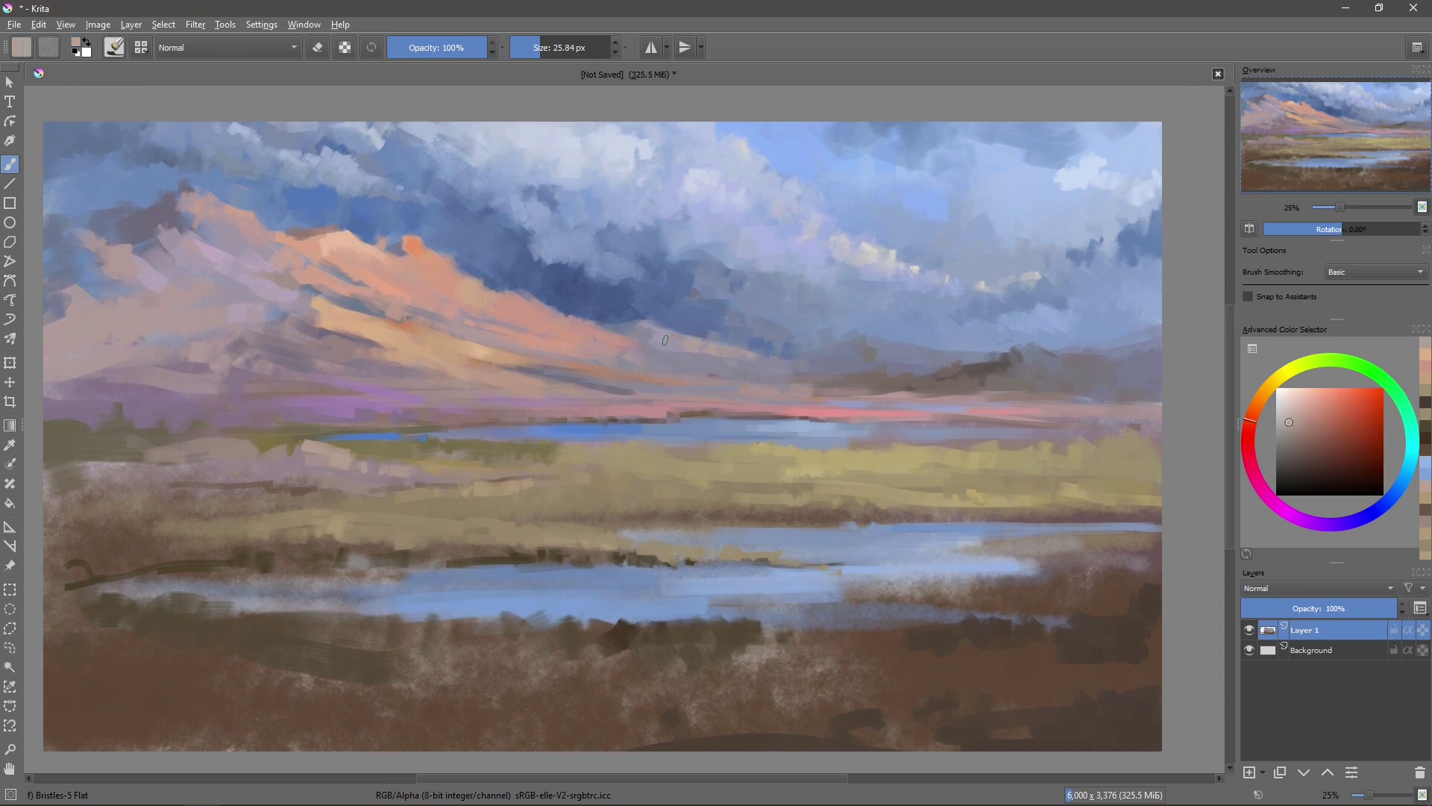
pyautogui.keyDown('ctrl'); pyautogui.click(716, 347); pyautogui.keyUp('ctrl')
pyautogui.moveTo(887, 502); pyautogui.dragTo(986, 485)
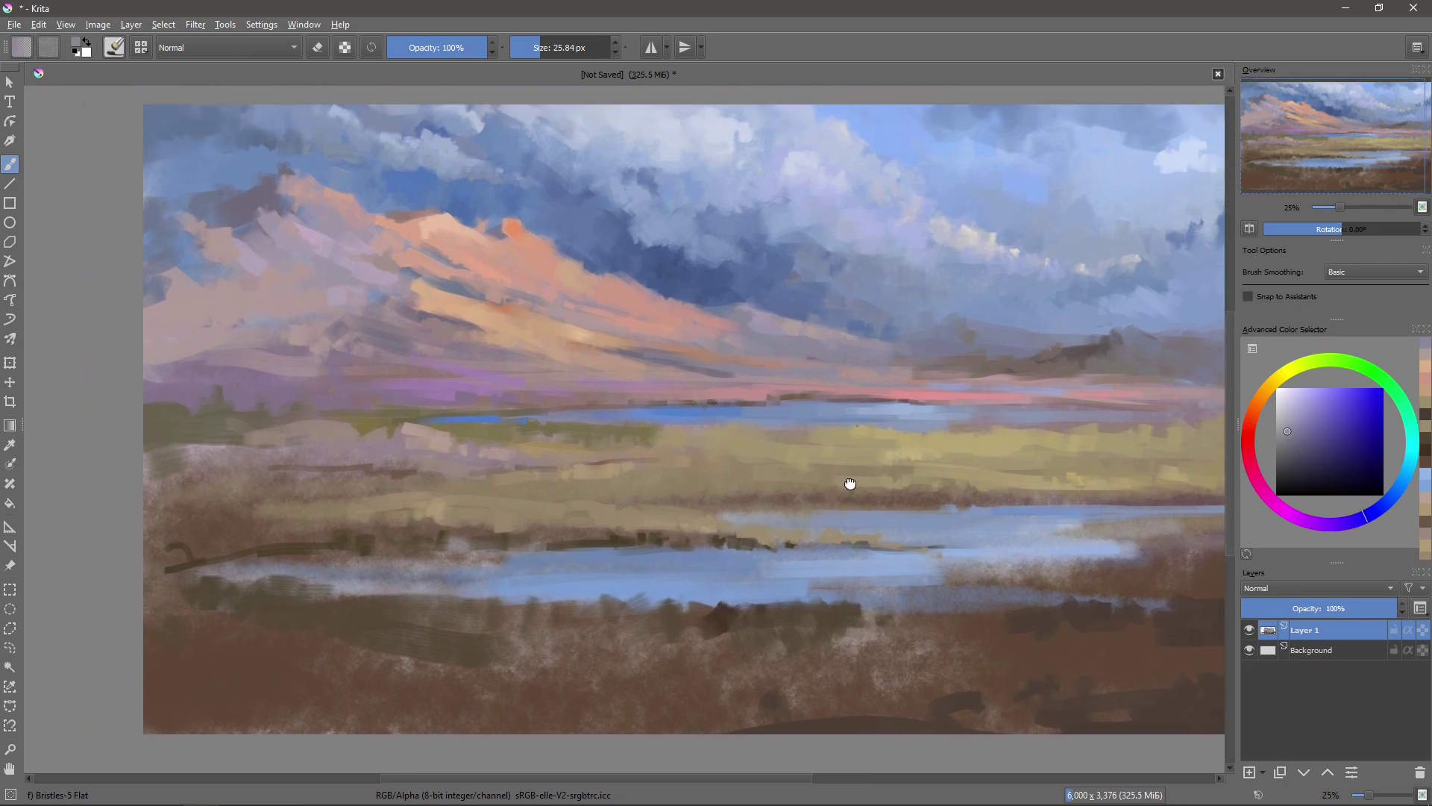
# - Paint a dark muted pink-grey rock shadow stroke in the left field
pyautogui.moveTo(851, 482); pyautogui.dragTo(890, 442)
pyautogui.keyDown('ctrl'); pyautogui.click(454, 389); pyautogui.keyUp('ctrl')
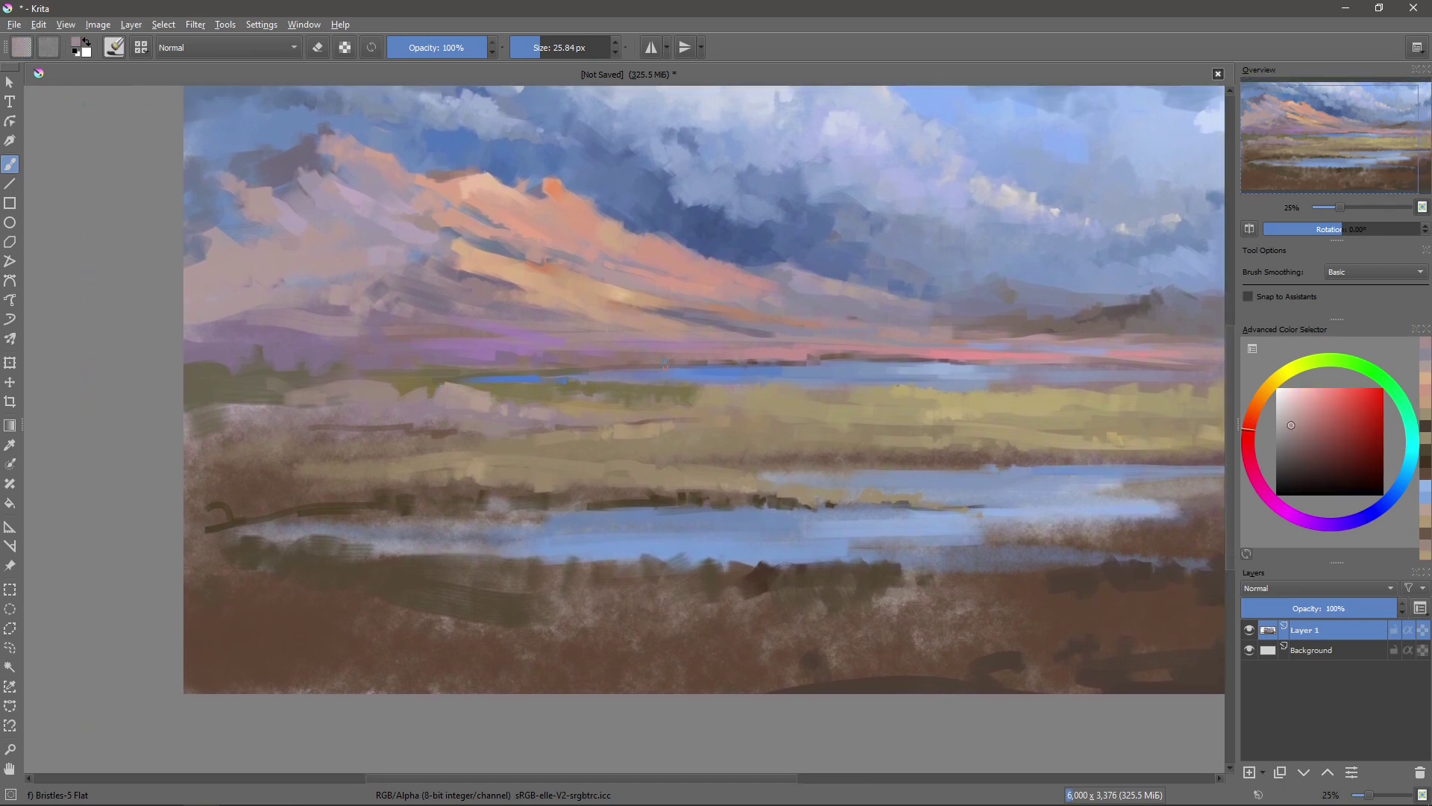
pyautogui.keyDown('ctrl'); pyautogui.click(438, 385); pyautogui.keyUp('ctrl')
pyautogui.press('[')
pyautogui.press('[')
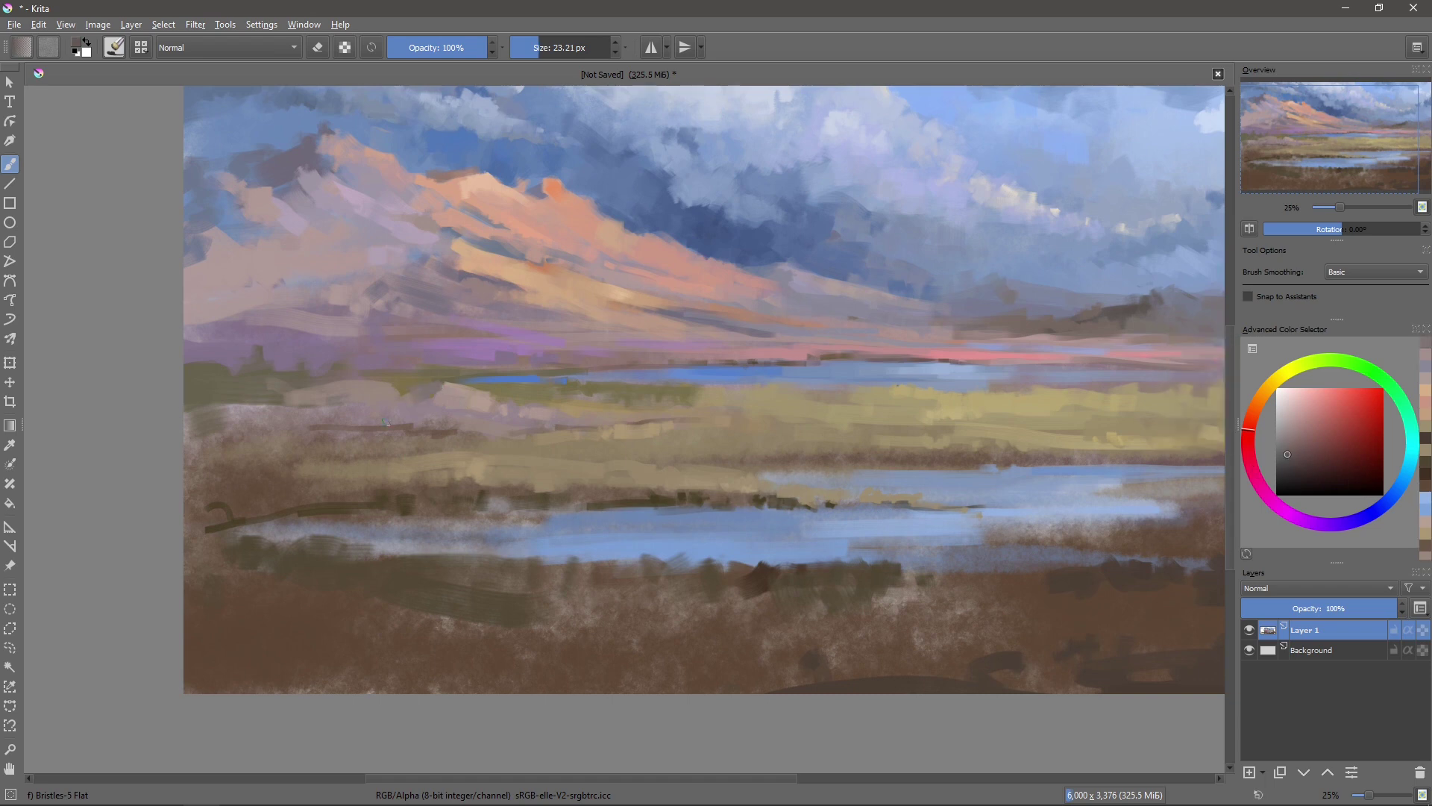
pyautogui.moveTo(421, 400)
pyautogui.mouseDown()
pyautogui.moveTo(312, 389)
pyautogui.moveTo(344, 388)
pyautogui.mouseUp()
pyautogui.press(']')
pyautogui.keyDown('ctrl'); pyautogui.click(412, 390); pyautogui.keyUp('ctrl')
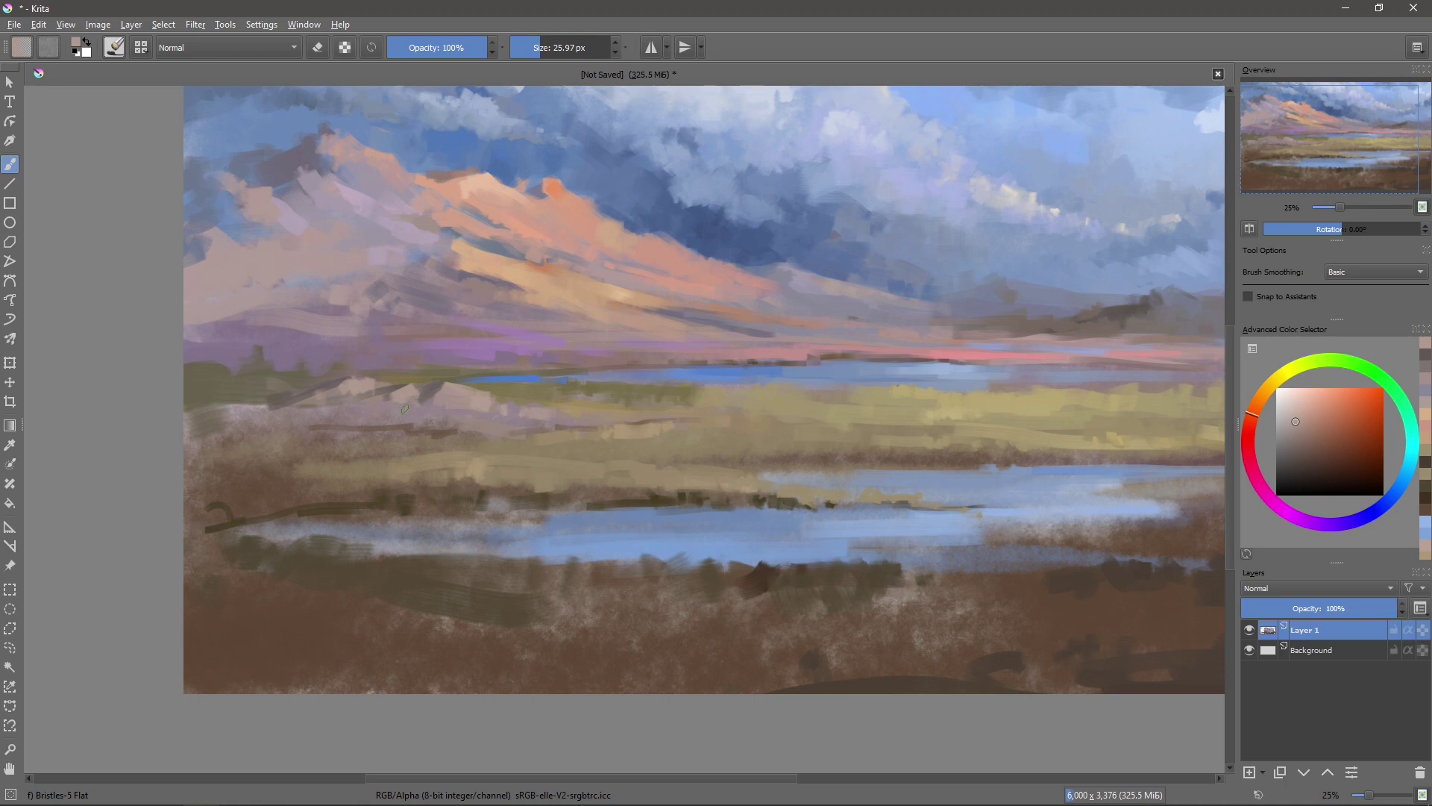
# - Paint a light orange rock and a grey-violet rock shape in the ochre field
pyautogui.click(1304, 407)
pyautogui.moveTo(526, 408)
pyautogui.mouseDown()
pyautogui.moveTo(501, 422)
pyautogui.moveTo(627, 420)
pyautogui.mouseUp()
pyautogui.keyDown('ctrl'); pyautogui.click(478, 425); pyautogui.keyUp('ctrl')
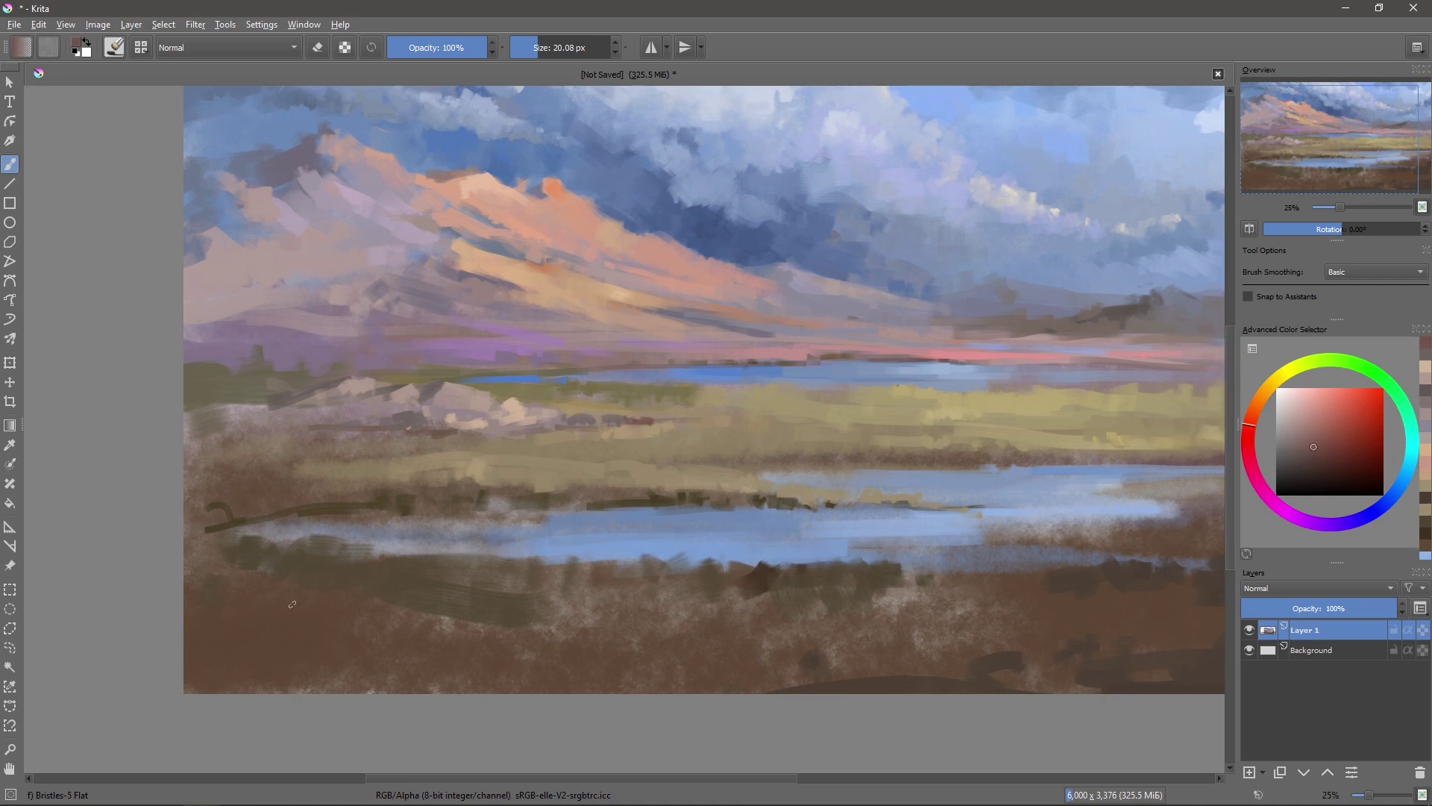
pyautogui.press('-')
pyautogui.moveTo(772, 414)
pyautogui.mouseDown()
pyautogui.moveTo(813, 429)
pyautogui.moveTo(775, 418)
pyautogui.moveTo(812, 412)
pyautogui.mouseUp()
# - Dab pale cream highlights onto the central grey rock, then darken the paint colour
pyautogui.click(1373, 403)
pyautogui.click(1308, 406)
pyautogui.click(1310, 413)
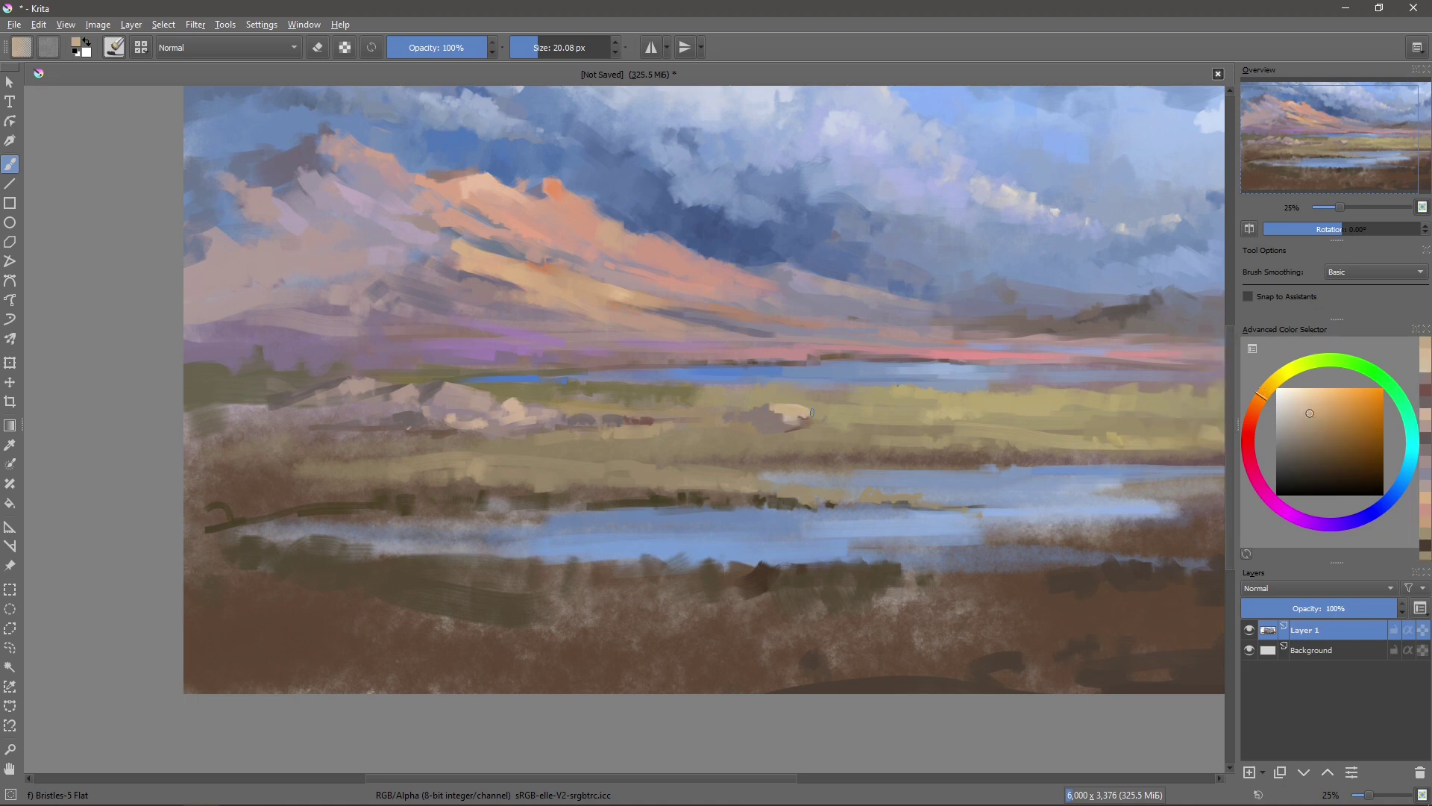
pyautogui.click(1254, 410)
pyautogui.moveTo(1301, 433); pyautogui.dragTo(1302, 450)
# - Pick yellow ochre tones, enlarge the brush, and zoom out to check the whole painting
pyautogui.press('[')
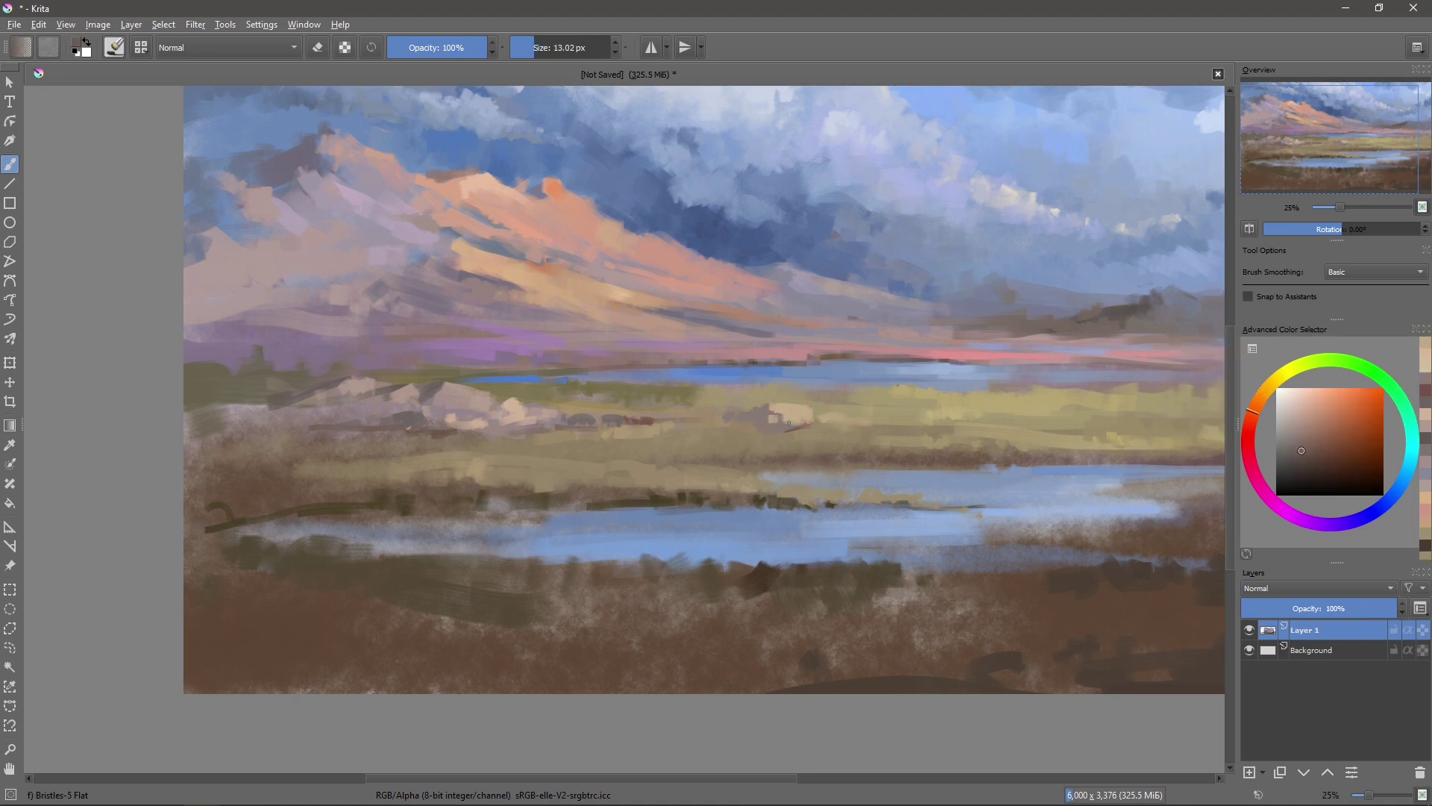
pyautogui.keyDown('ctrl'); pyautogui.click(966, 403); pyautogui.keyUp('ctrl')
pyautogui.press(']')
pyautogui.press(']')
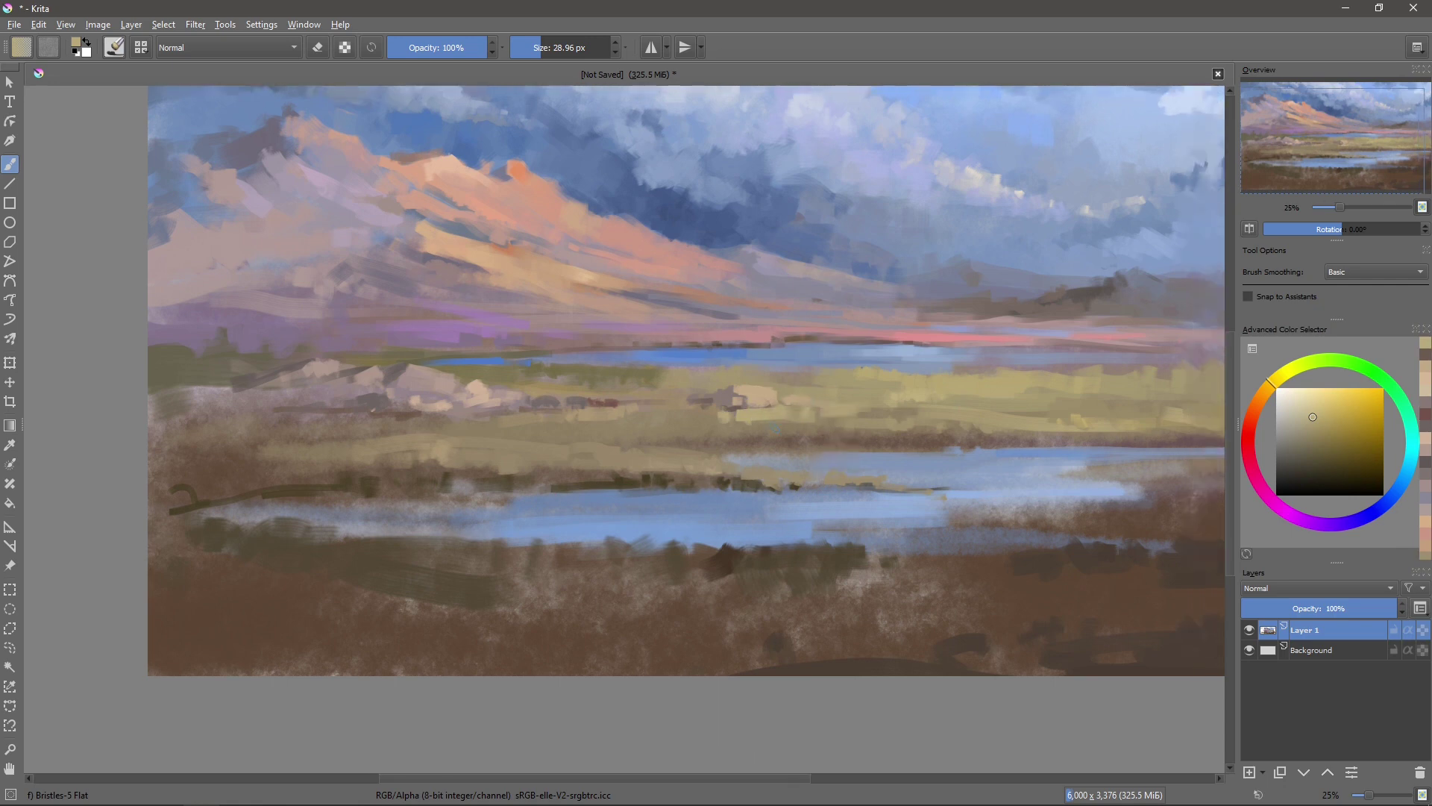
pyautogui.keyDown('ctrl'); pyautogui.click(746, 429); pyautogui.keyUp('ctrl')
pyautogui.press(']')
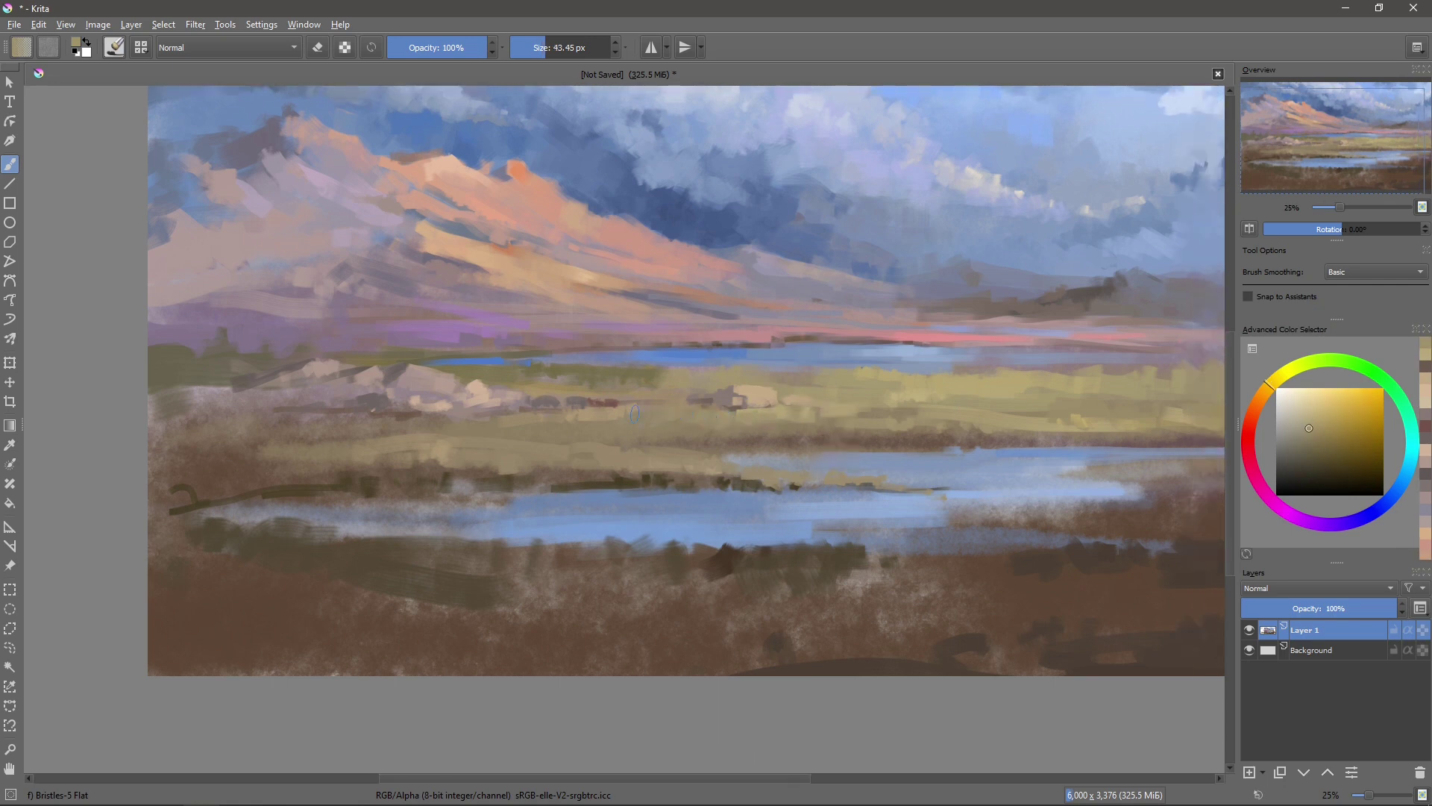
pyautogui.press('-')
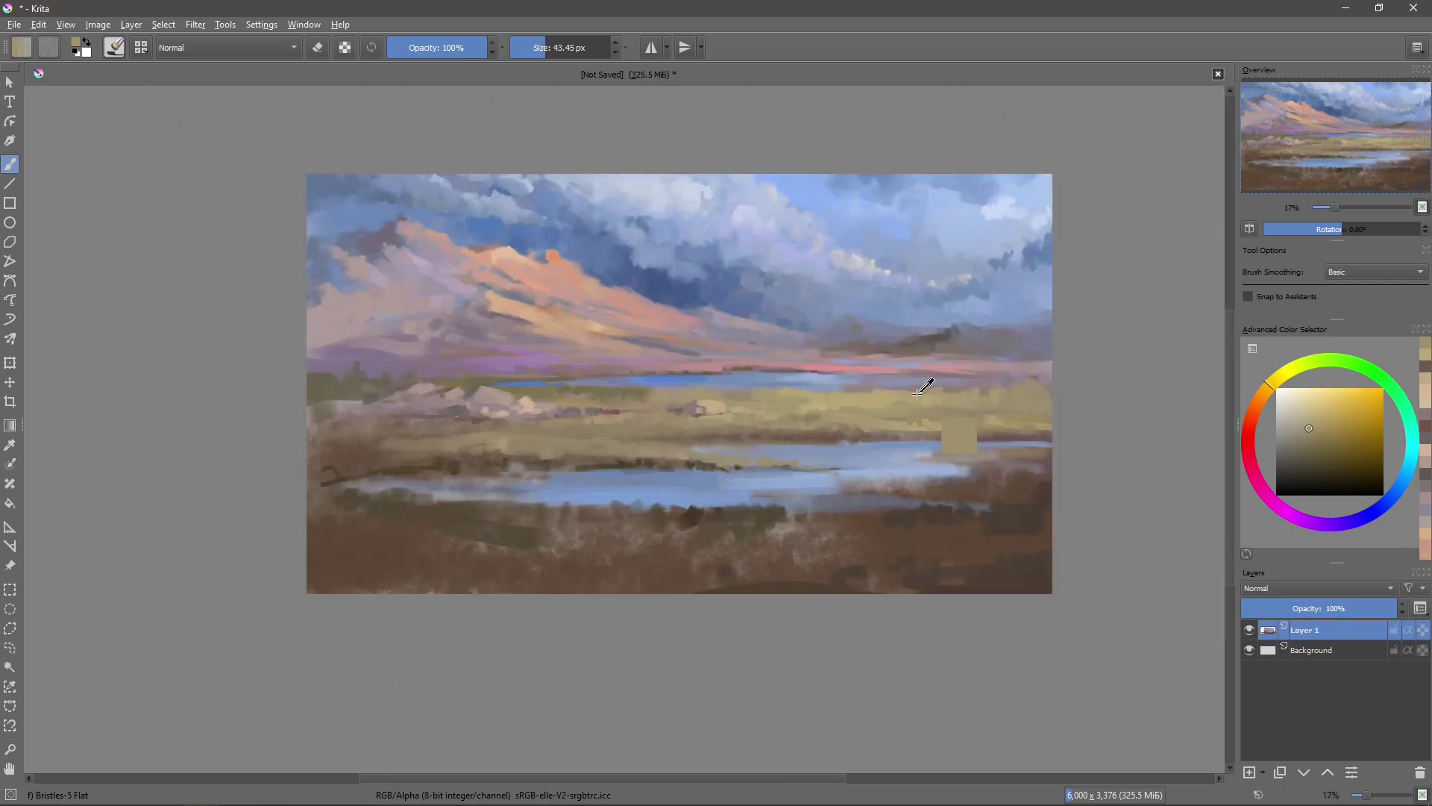
# - Zoom back to 25% and paint dark reeds along the left bank with a smaller brush
pyautogui.press('=')
pyautogui.scroll(1, 1064, 378)
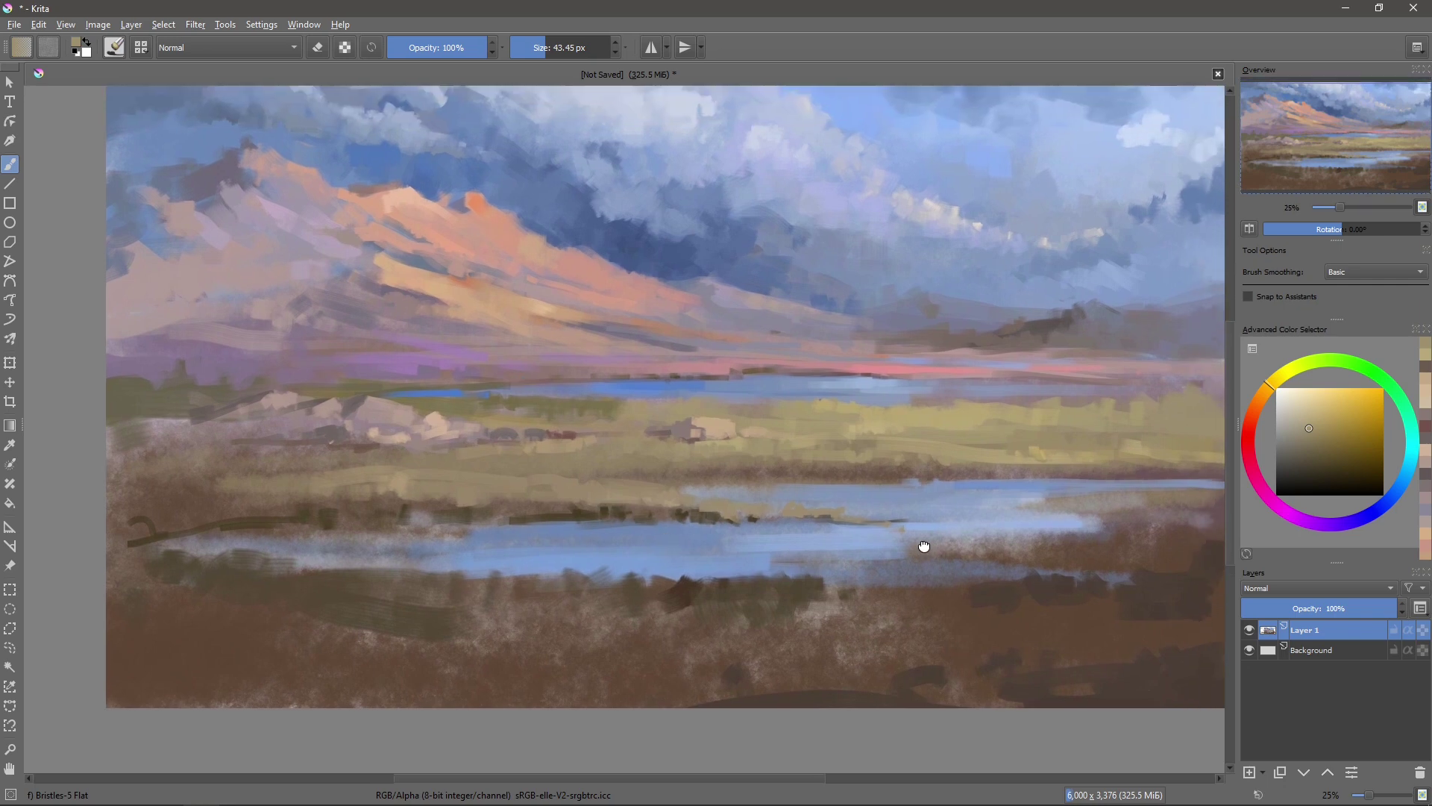
pyautogui.moveTo(527, 394); pyautogui.dragTo(546, 353)
pyautogui.keyDown('ctrl'); pyautogui.click(306, 470); pyautogui.keyUp('ctrl')
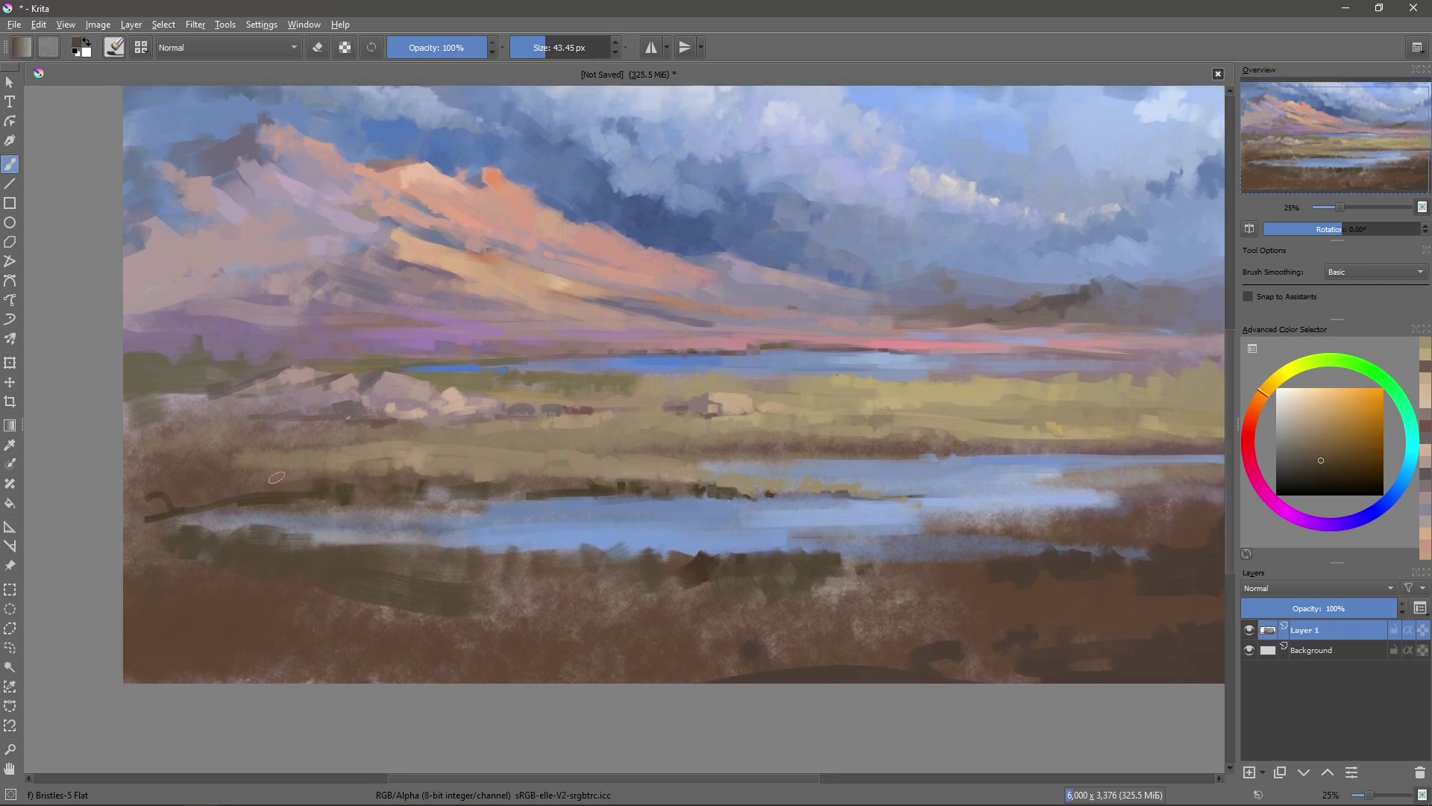
pyautogui.keyDown('ctrl'); pyautogui.click(350, 481); pyautogui.keyUp('ctrl')
pyautogui.press('[')
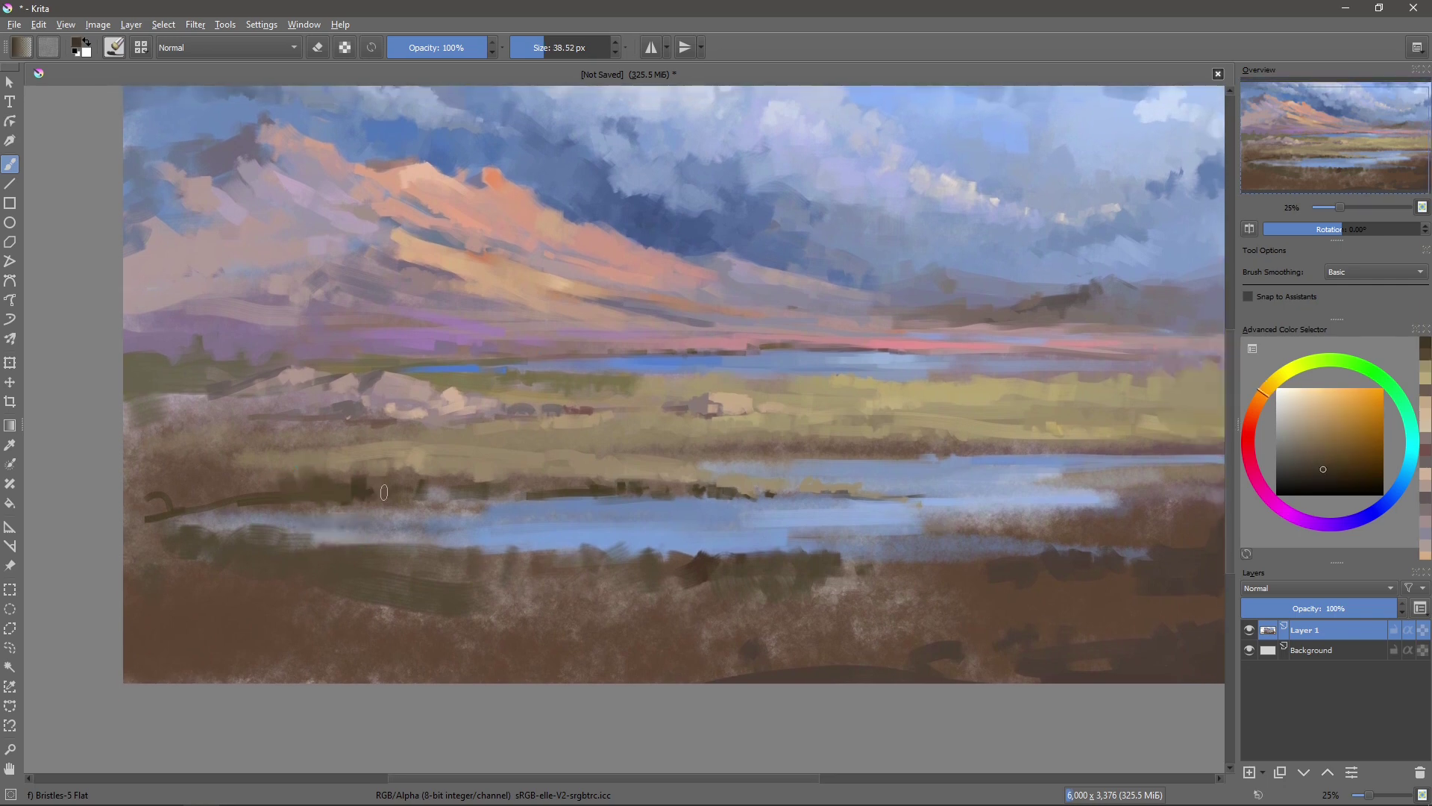
pyautogui.moveTo(190, 502)
pyautogui.mouseDown()
pyautogui.moveTo(153, 514)
pyautogui.moveTo(293, 488)
pyautogui.mouseUp()
# - Add lighter grass strokes beside the reeds and faint strokes at the painting's left edge
pyautogui.keyDown('ctrl'); pyautogui.click(172, 474); pyautogui.keyUp('ctrl')
pyautogui.press(']')
pyautogui.press(']')
pyautogui.press(']')
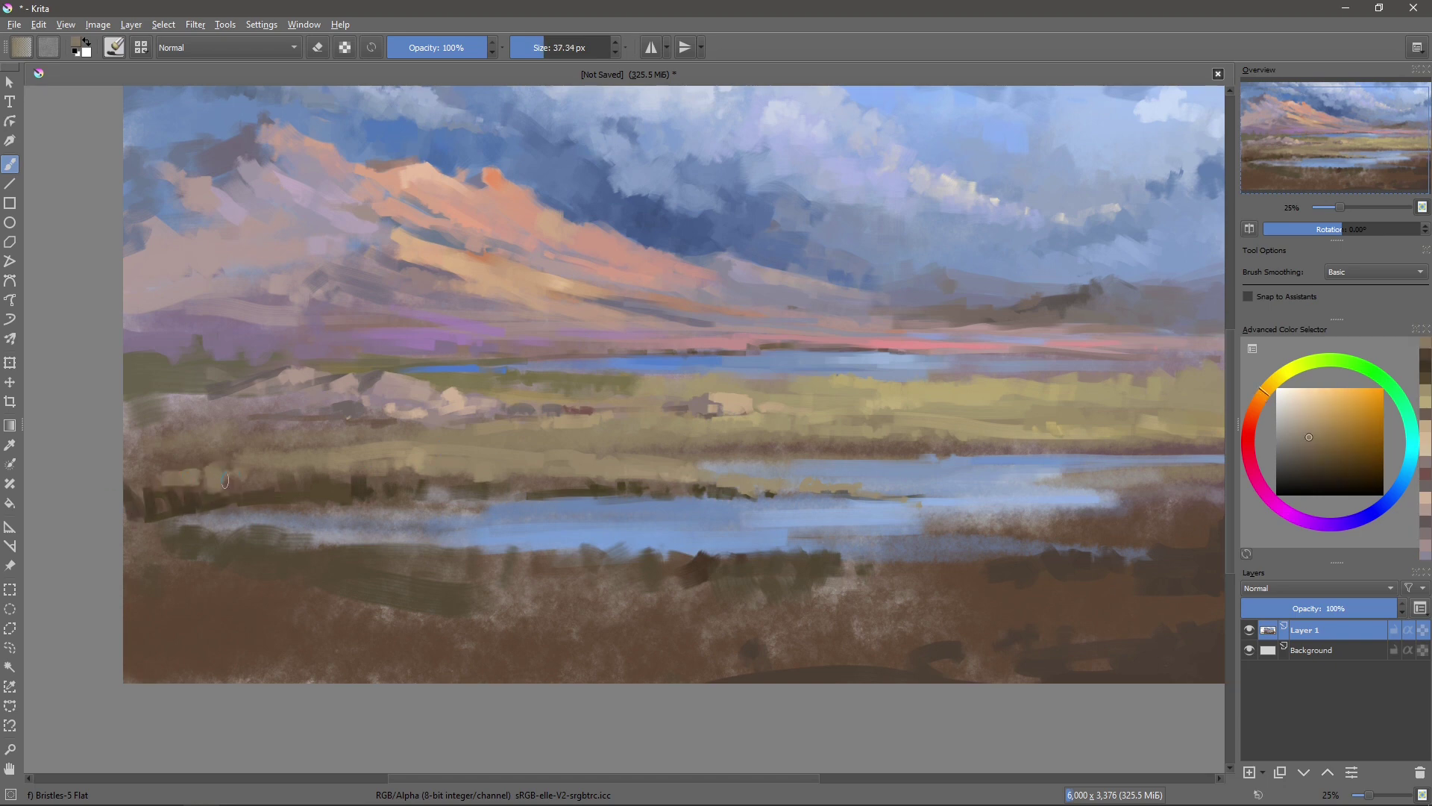
pyautogui.moveTo(156, 478); pyautogui.dragTo(330, 481)
pyautogui.press('[')
pyautogui.press('[')
pyautogui.press('[')
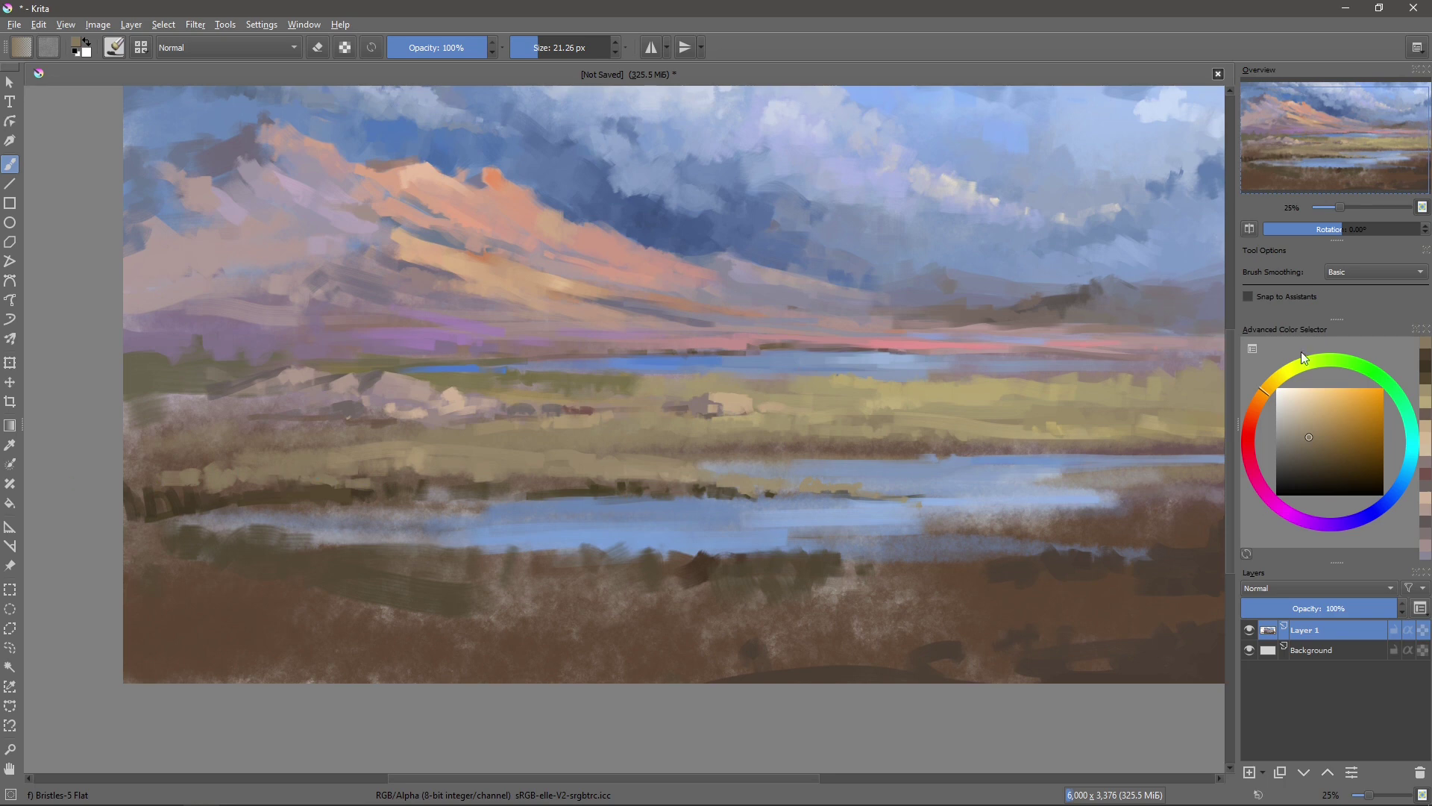
pyautogui.press(']')
pyautogui.press(']')
pyautogui.press(']')
pyautogui.moveTo(127, 414); pyautogui.dragTo(232, 399)
# - Try dull red, yellow-olive and purple colours with a smaller brush while moving the view right
pyautogui.keyDown('ctrl'); pyautogui.click(185, 403); pyautogui.keyUp('ctrl')
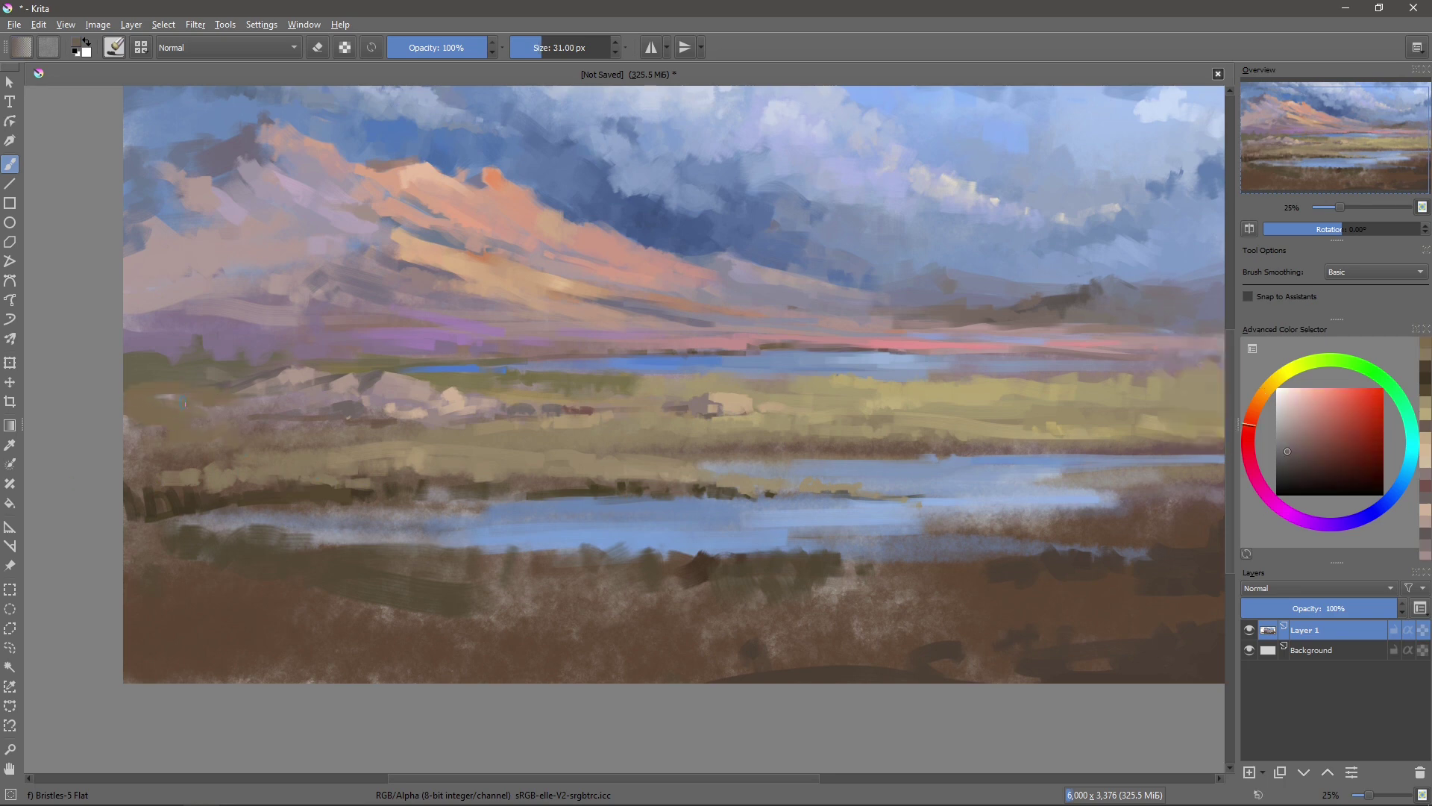
pyautogui.press(']')
pyautogui.press(']')
pyautogui.press(']')
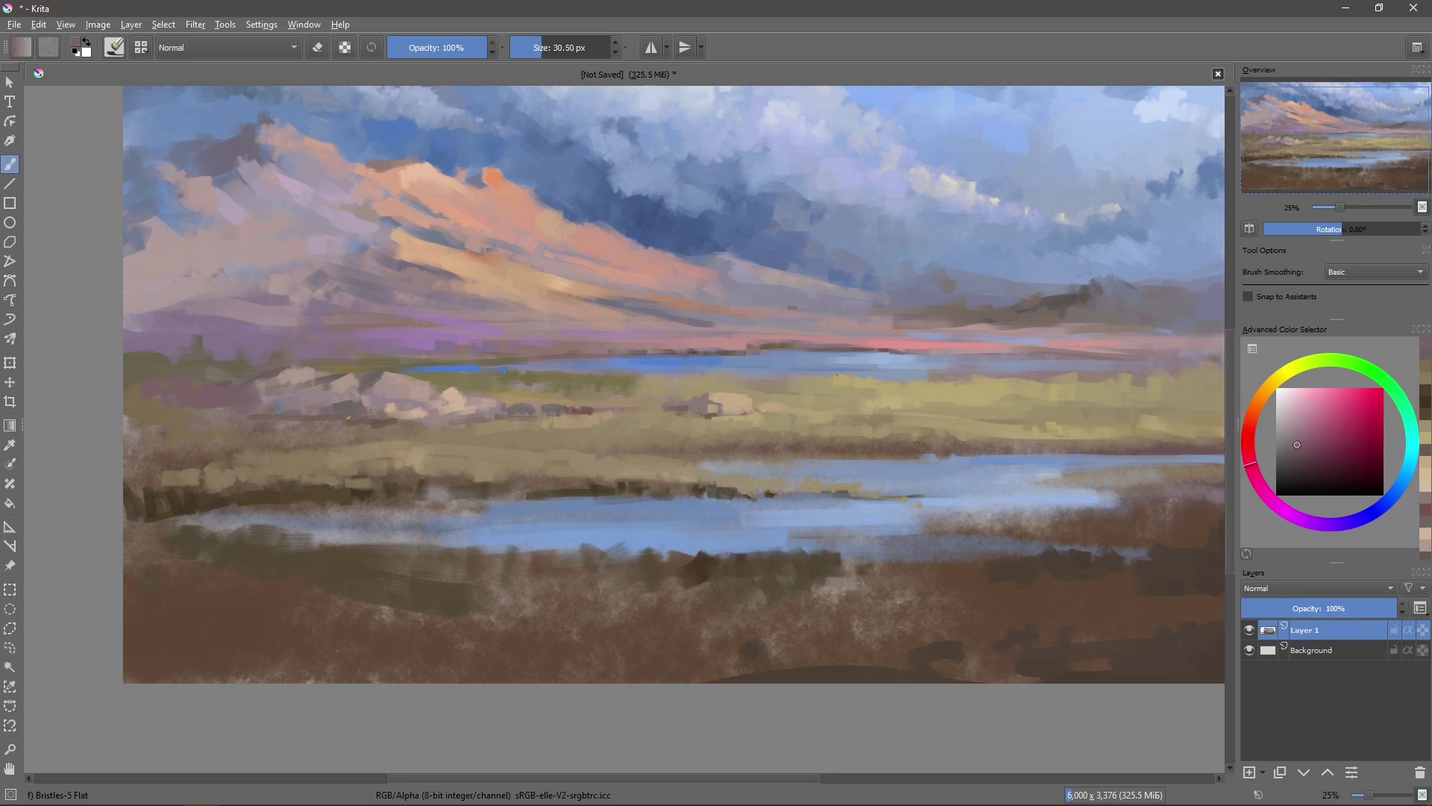
pyautogui.press('[')
pyautogui.press('[')
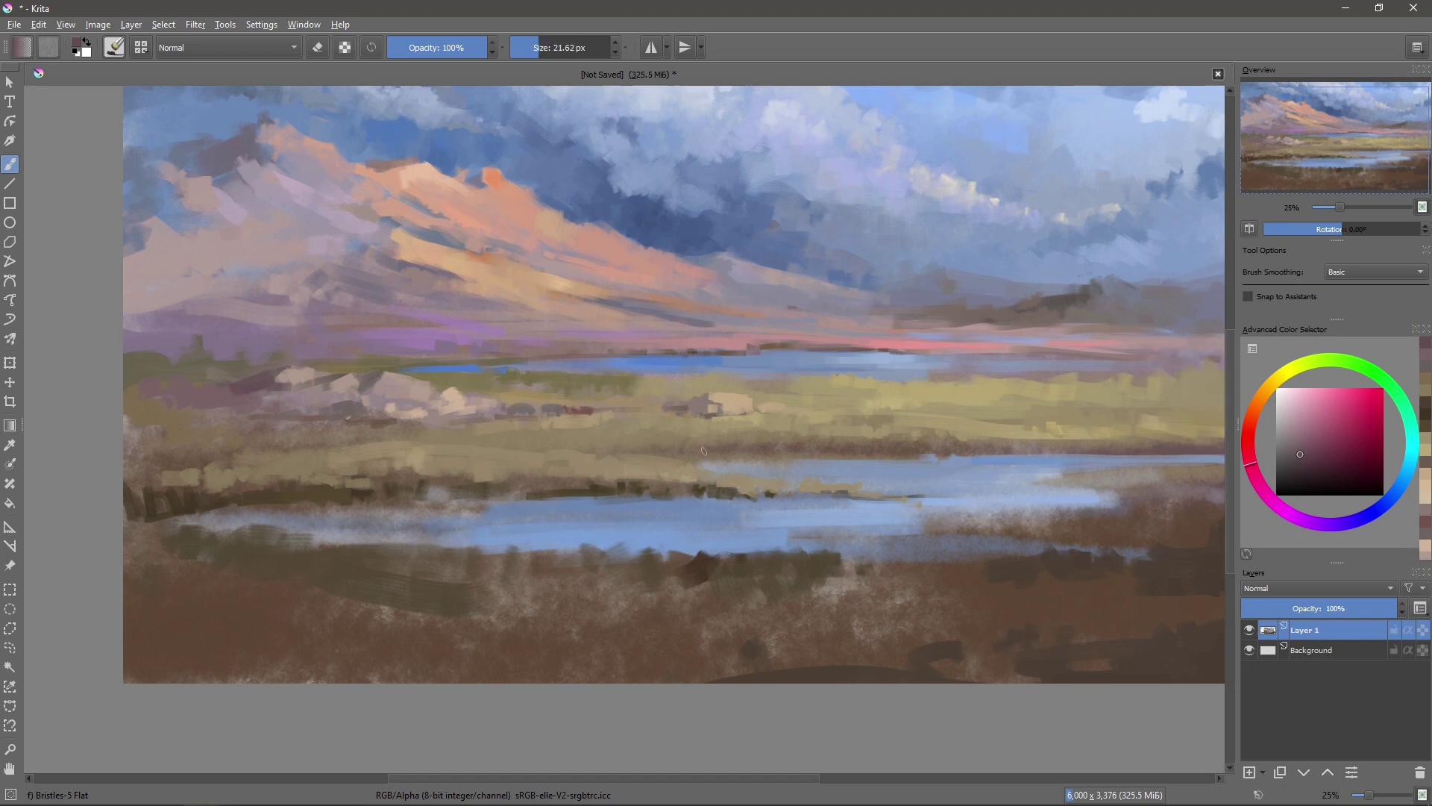
pyautogui.moveTo(673, 404); pyautogui.dragTo(649, 374)
pyautogui.press('[')
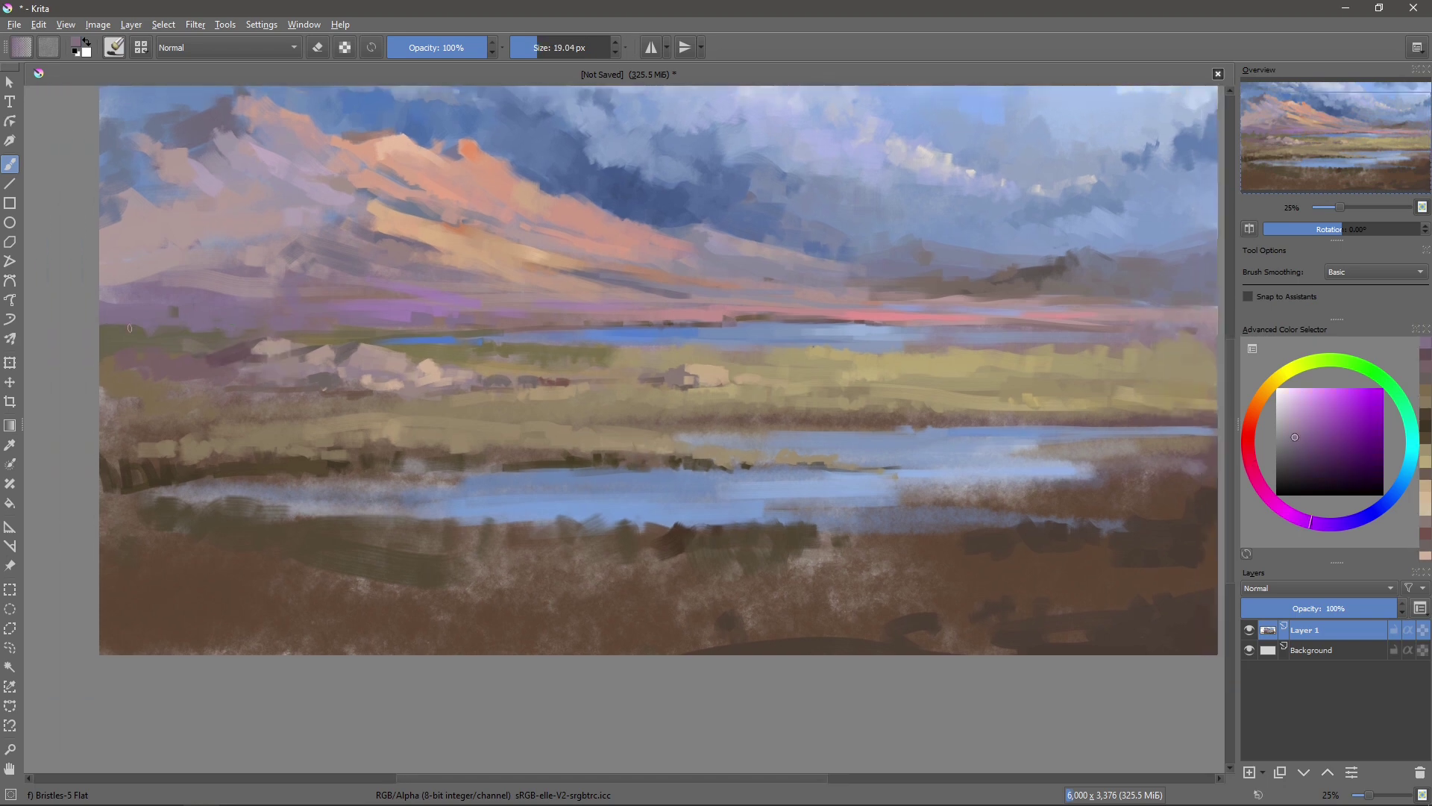
pyautogui.keyDown('ctrl'); pyautogui.click(194, 327); pyautogui.keyUp('ctrl')
pyautogui.keyDown('ctrl'); pyautogui.click(373, 316); pyautogui.keyUp('ctrl')
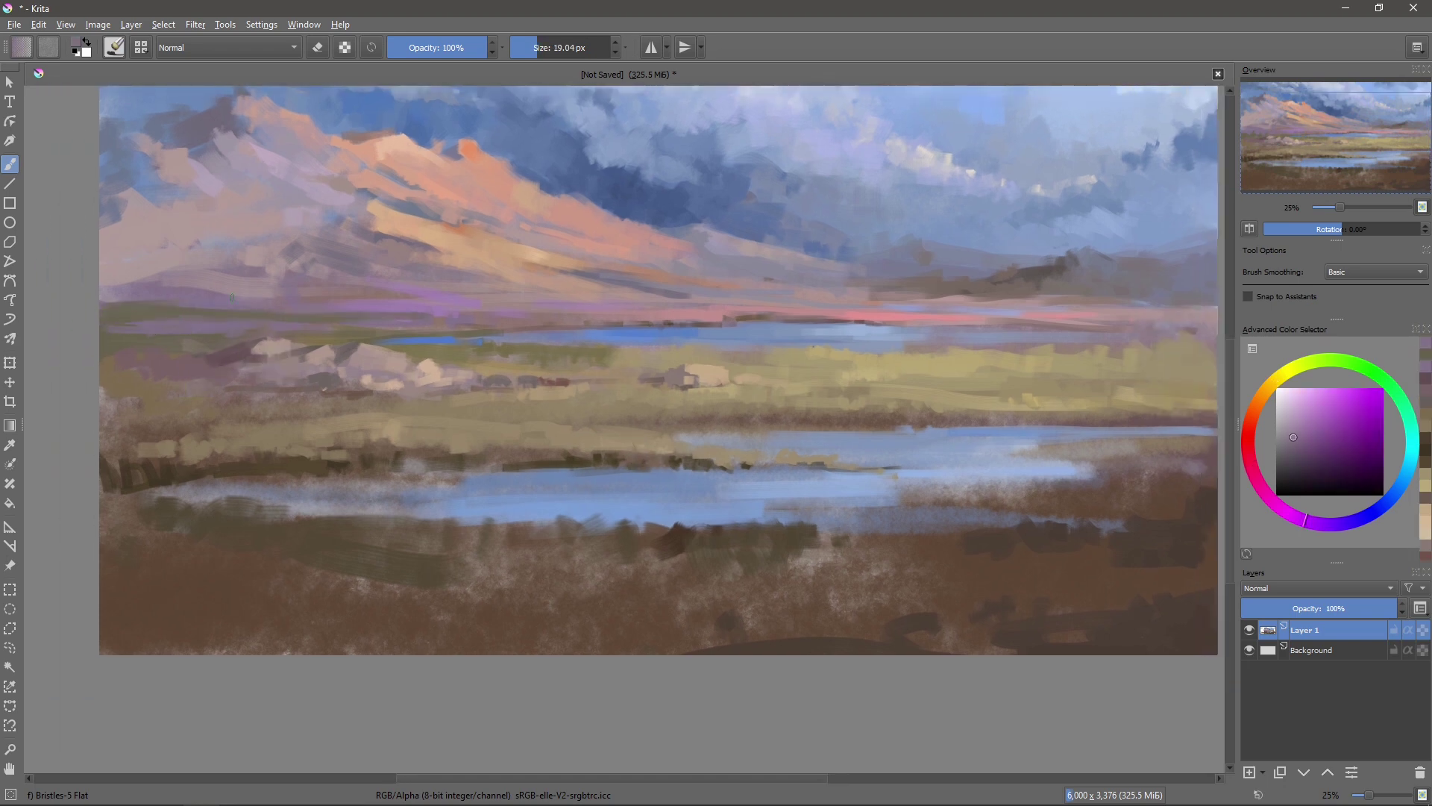
pyautogui.moveTo(374, 315); pyautogui.dragTo(624, 319)
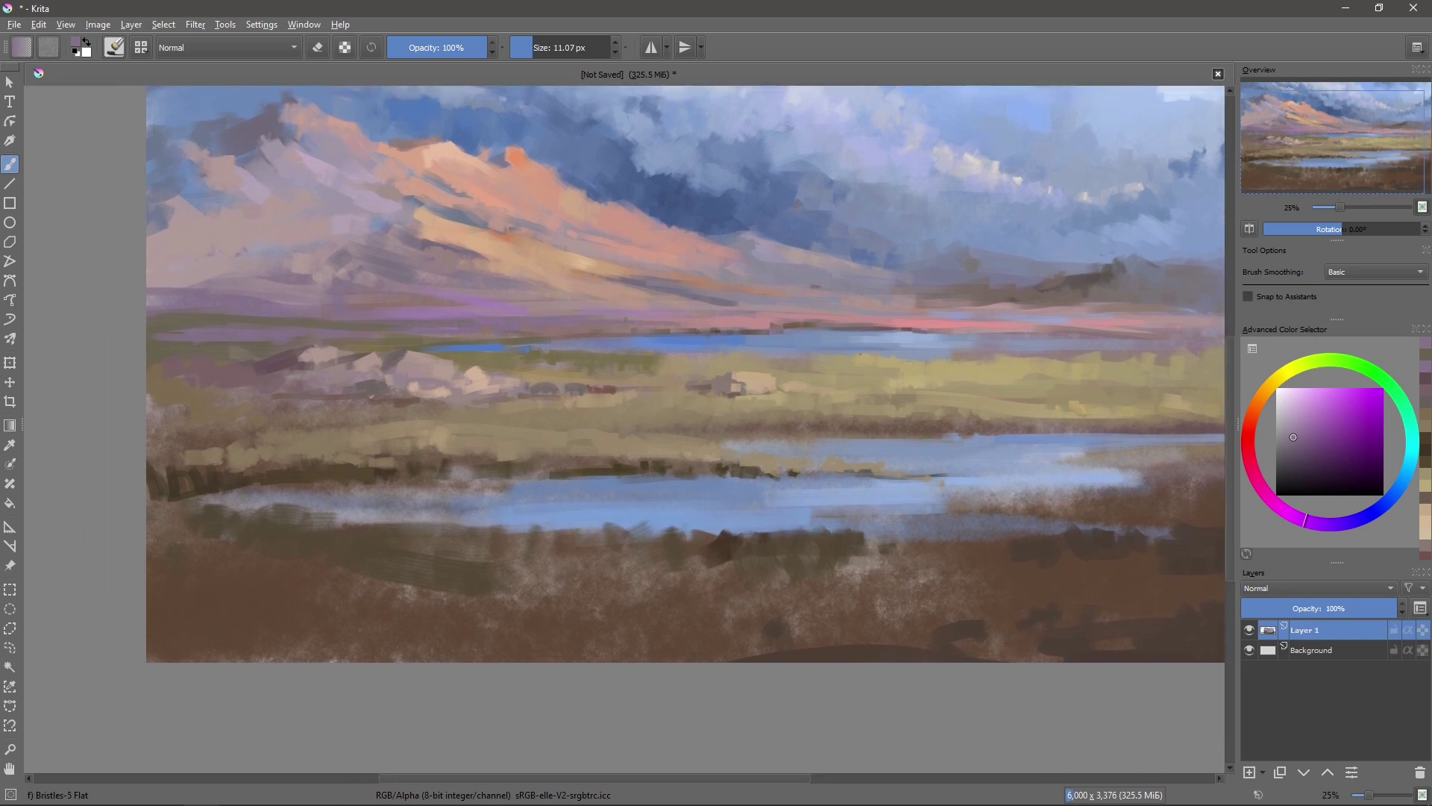
# - Sample a muted pink, check the whole painting at 25%, and pick a tan colour with a larger brush
pyautogui.keyDown('ctrl'); pyautogui.click(693, 310); pyautogui.keyUp('ctrl')
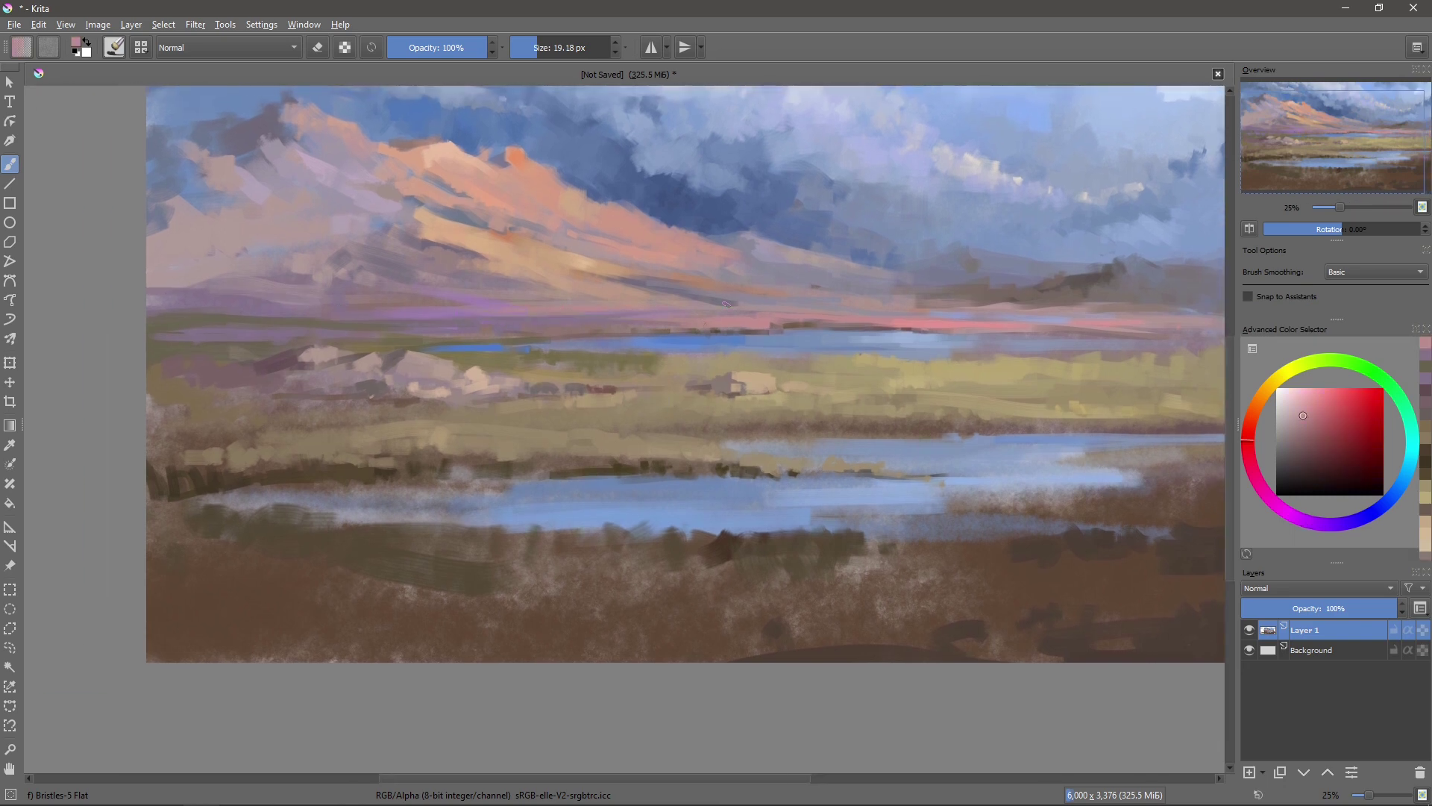
pyautogui.press(']')
pyautogui.press('-')
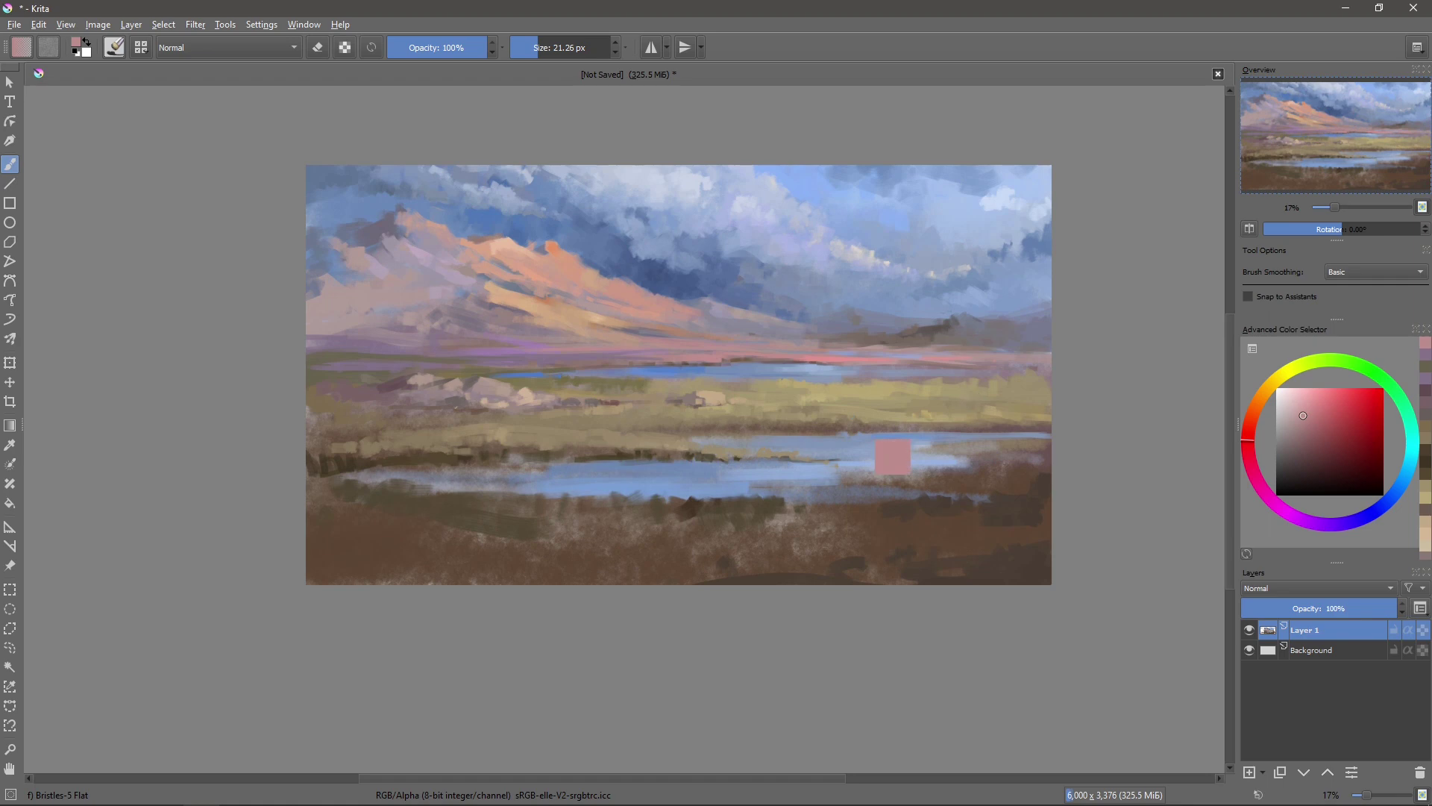
pyautogui.press('+')
pyautogui.keyDown('ctrl'); pyautogui.click(567, 406); pyautogui.keyUp('ctrl')
pyautogui.press(']')
pyautogui.press(']')
pyautogui.press(']')
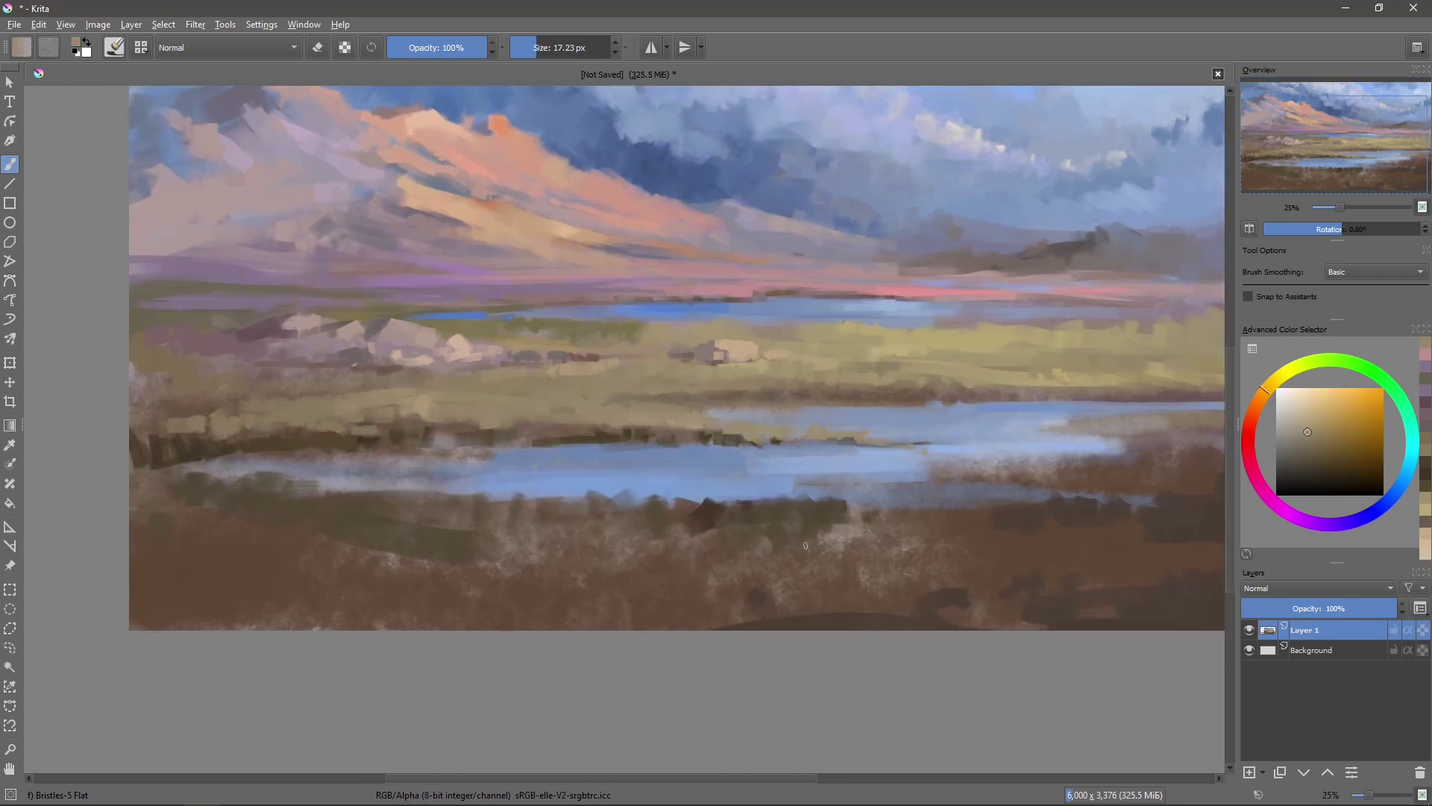
# - Dab olive and yellow-green paint across the lower-left marsh foreground
pyautogui.click(1265, 393)
pyautogui.click(1345, 446)
pyautogui.moveTo(485, 541); pyautogui.dragTo(567, 600)
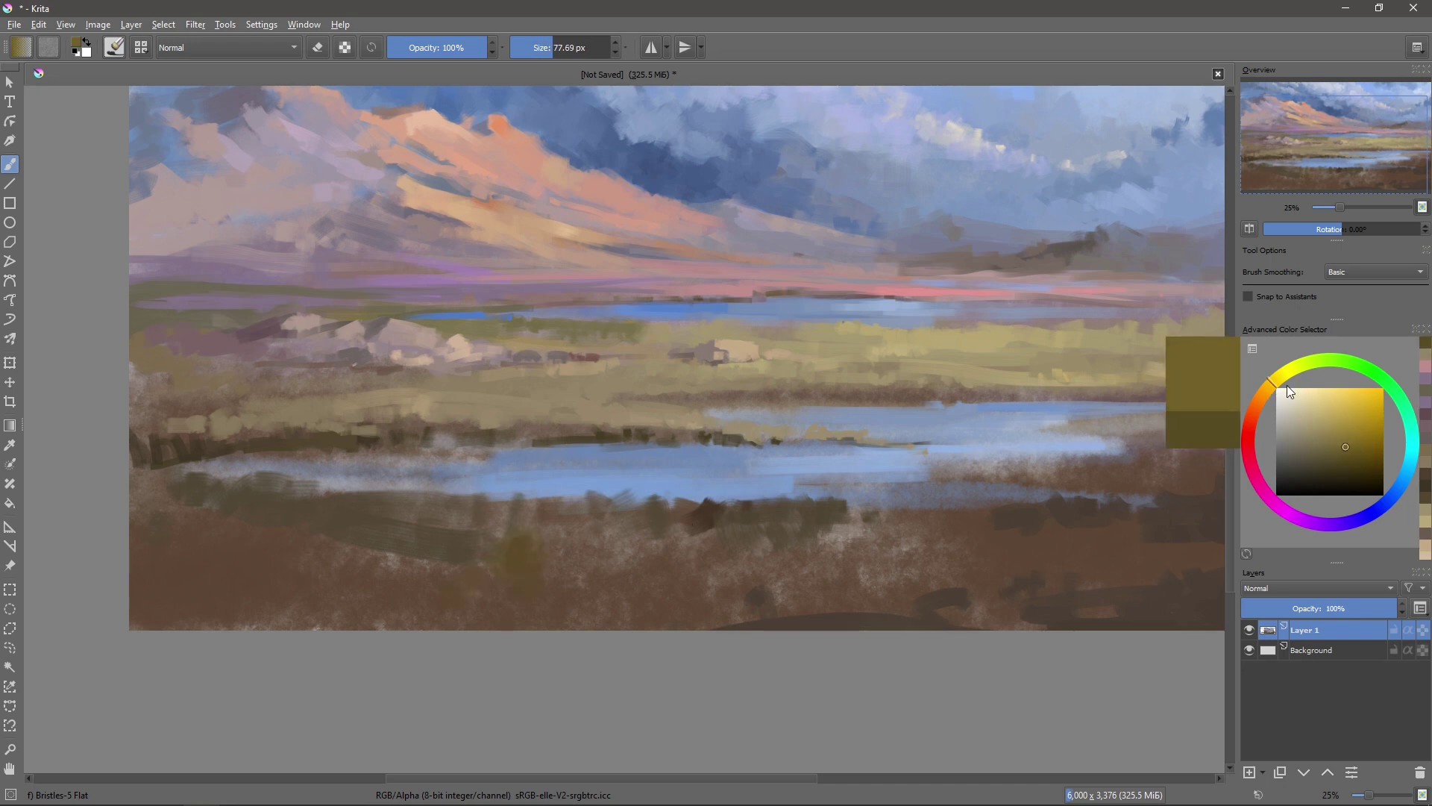
pyautogui.click(1287, 367)
pyautogui.moveTo(365, 574); pyautogui.dragTo(440, 605)
pyautogui.click(1353, 459)
# - With a smaller brush of about 33 px, sweep olive-green strokes across the mid-foreground
pyautogui.press('[')
pyautogui.press('[')
pyautogui.moveTo(149, 559); pyautogui.dragTo(533, 549)
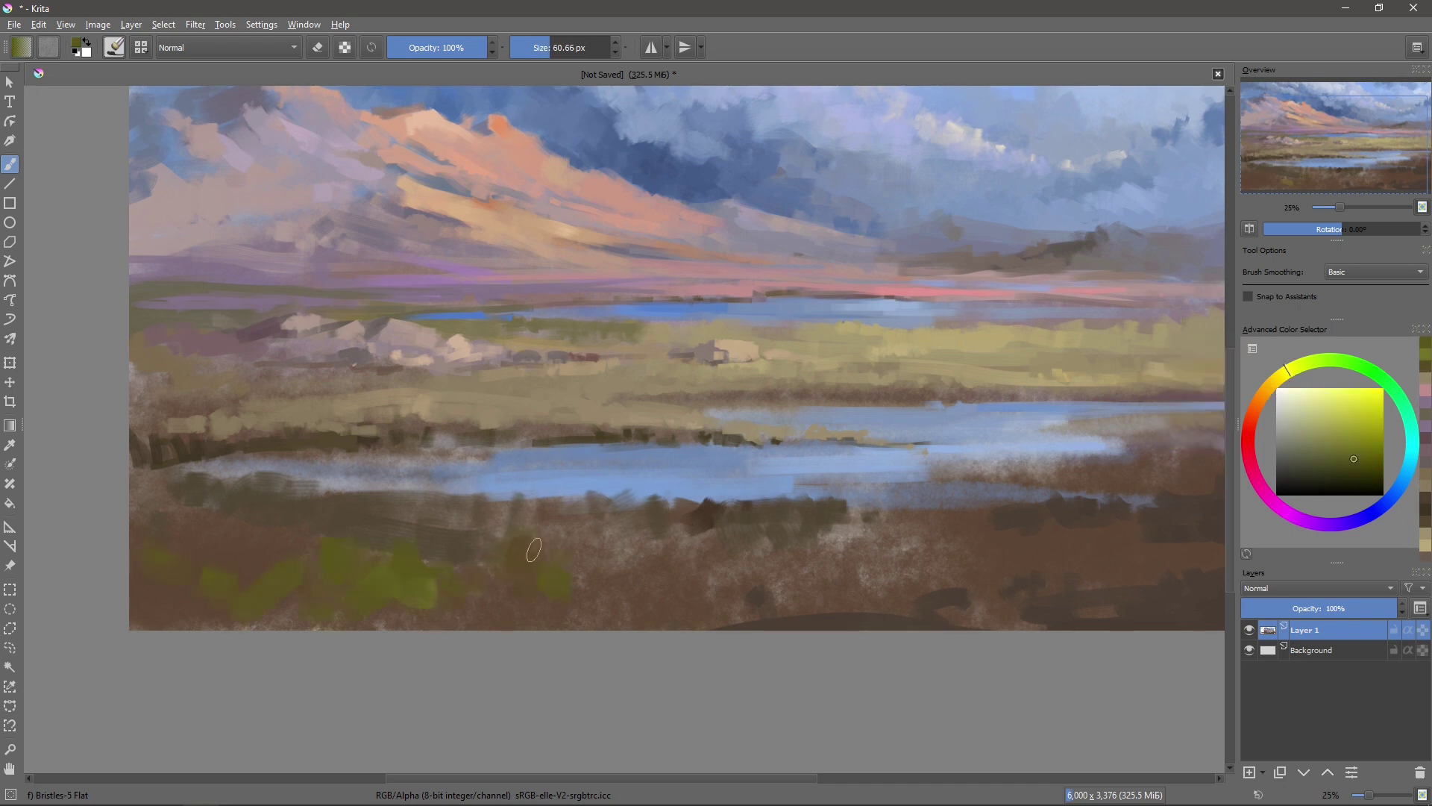
pyautogui.press('[')
pyautogui.press('[')
pyautogui.press('[')
pyautogui.keyDown('ctrl'); pyautogui.click(374, 538); pyautogui.keyUp('ctrl')
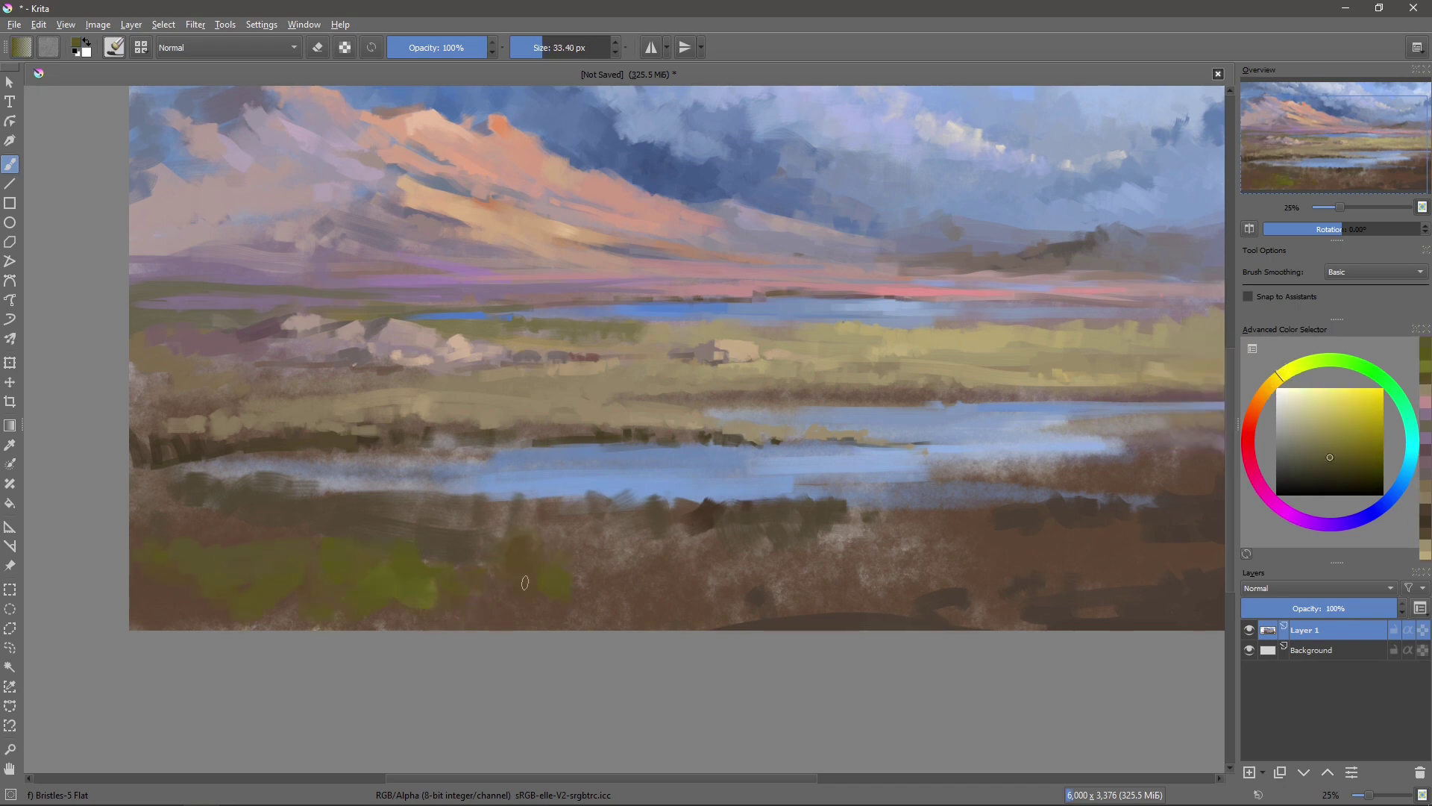
pyautogui.keyDown('ctrl'); pyautogui.click(525, 583); pyautogui.keyUp('ctrl')
pyautogui.moveTo(418, 533); pyautogui.dragTo(724, 540)
# - Extend the lake leftward and cover the dark shoreline with light blue strokes
pyautogui.keyDown('ctrl'); pyautogui.click(566, 490); pyautogui.keyUp('ctrl')
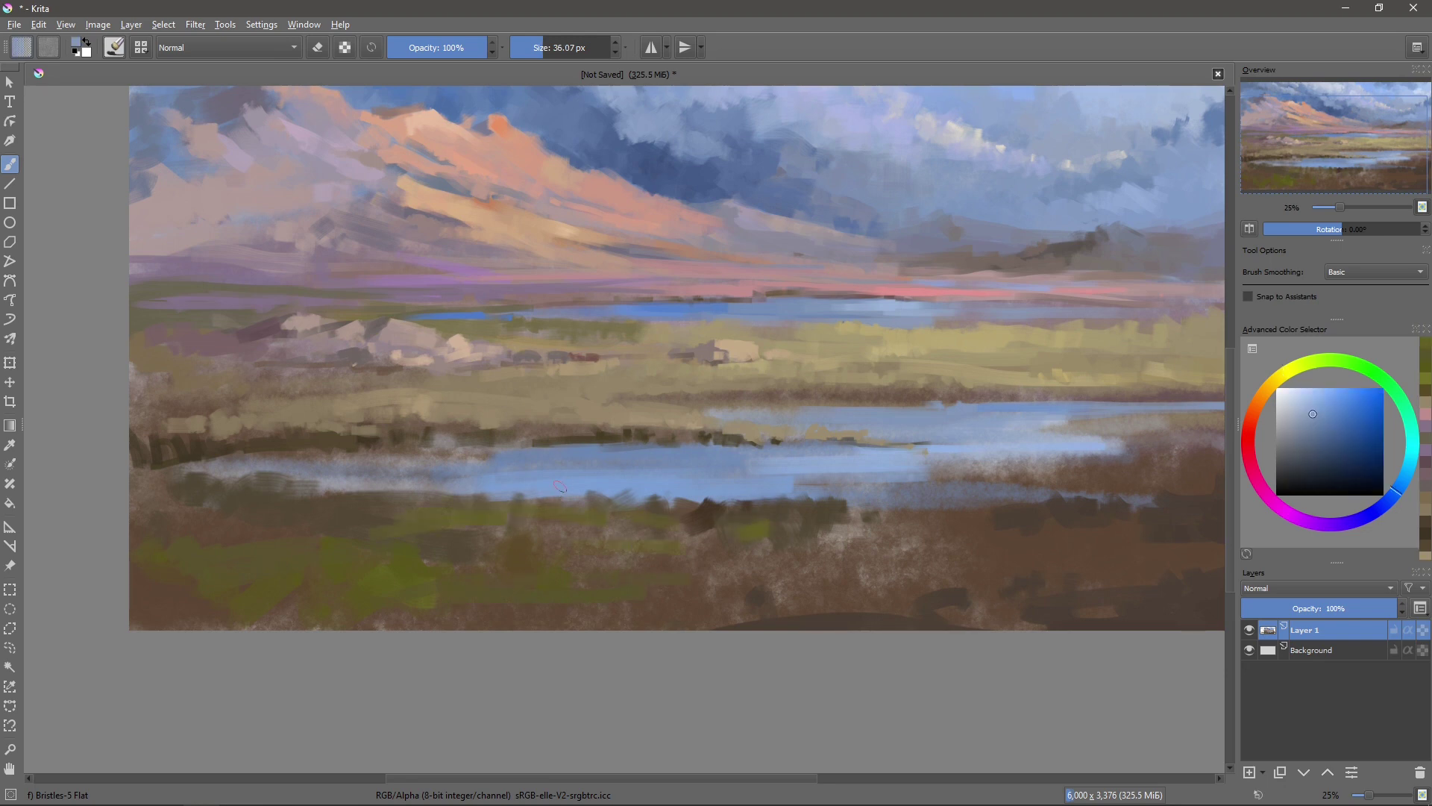
pyautogui.moveTo(504, 497); pyautogui.dragTo(371, 477)
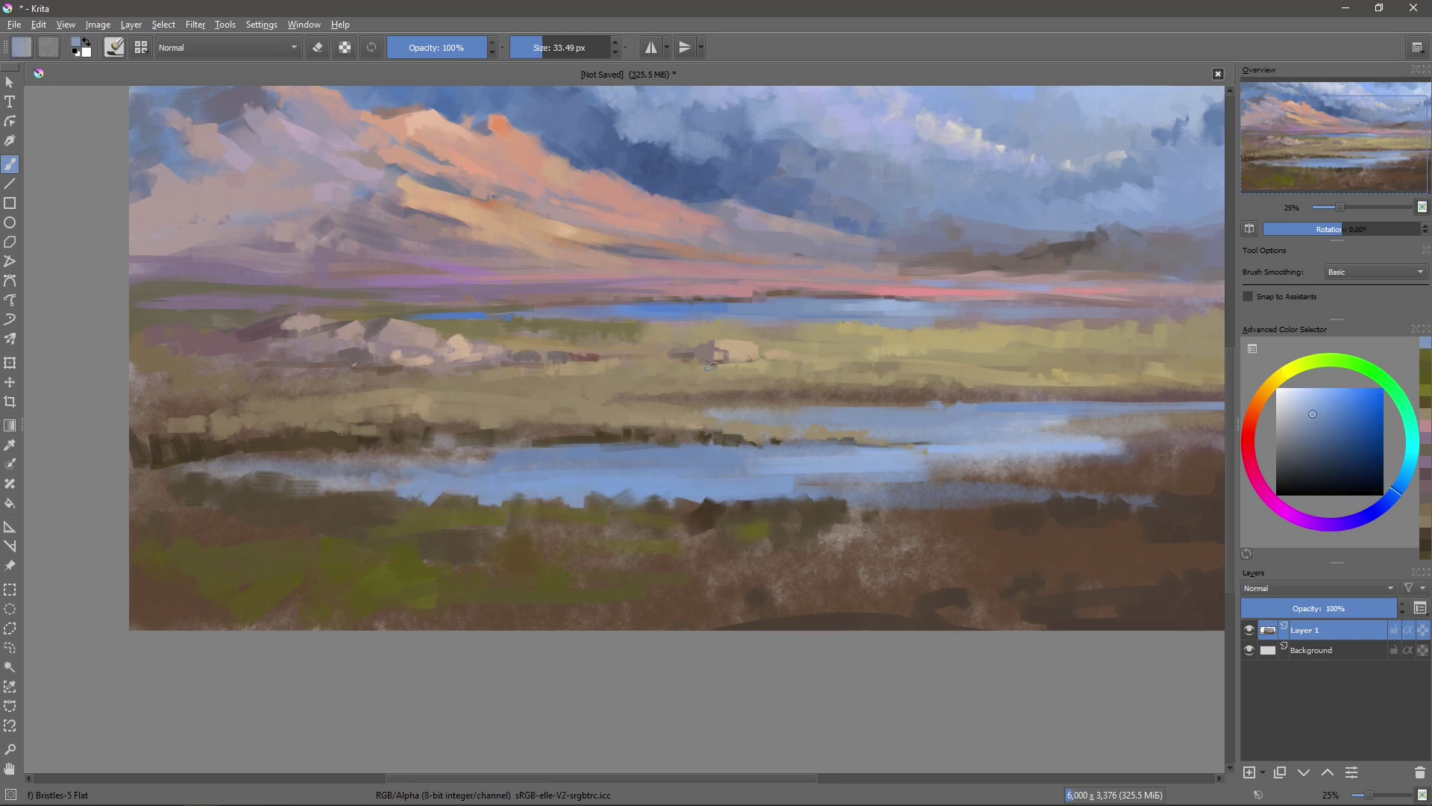
pyautogui.keyDown('ctrl'); pyautogui.click(697, 492); pyautogui.keyUp('ctrl')
pyautogui.moveTo(676, 508)
pyautogui.mouseDown()
pyautogui.moveTo(653, 494)
pyautogui.moveTo(761, 501)
pyautogui.moveTo(824, 484)
pyautogui.moveTo(872, 534)
pyautogui.moveTo(933, 505)
pyautogui.moveTo(1168, 509)
pyautogui.moveTo(1088, 497)
pyautogui.mouseUp()
pyautogui.keyDown('ctrl'); pyautogui.click(887, 511); pyautogui.keyUp('ctrl')
pyautogui.keyDown('ctrl'); pyautogui.click(936, 505); pyautogui.keyUp('ctrl')
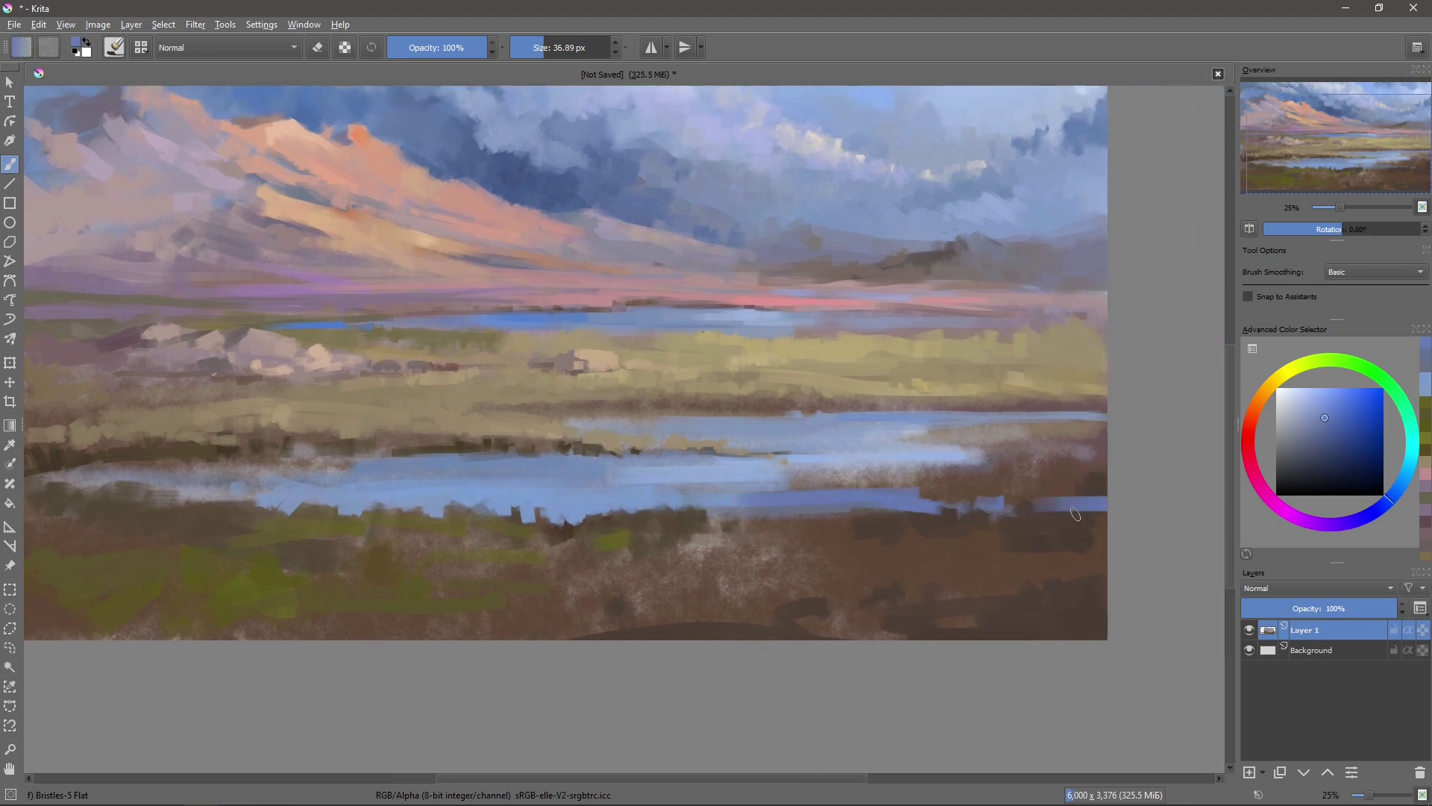
pyautogui.press('[')
pyautogui.press('[')
pyautogui.moveTo(996, 499)
pyautogui.mouseDown()
pyautogui.moveTo(1108, 493)
pyautogui.moveTo(757, 516)
pyautogui.moveTo(817, 509)
pyautogui.moveTo(855, 473)
pyautogui.mouseUp()
# - Paint a grey-blue streak across the lake and a dark red-brown stroke along the shore
pyautogui.keyDown('ctrl'); pyautogui.click(746, 488); pyautogui.keyUp('ctrl')
pyautogui.keyDown('ctrl'); pyautogui.click(821, 468); pyautogui.keyUp('ctrl')
pyautogui.press(']')
pyautogui.press(']')
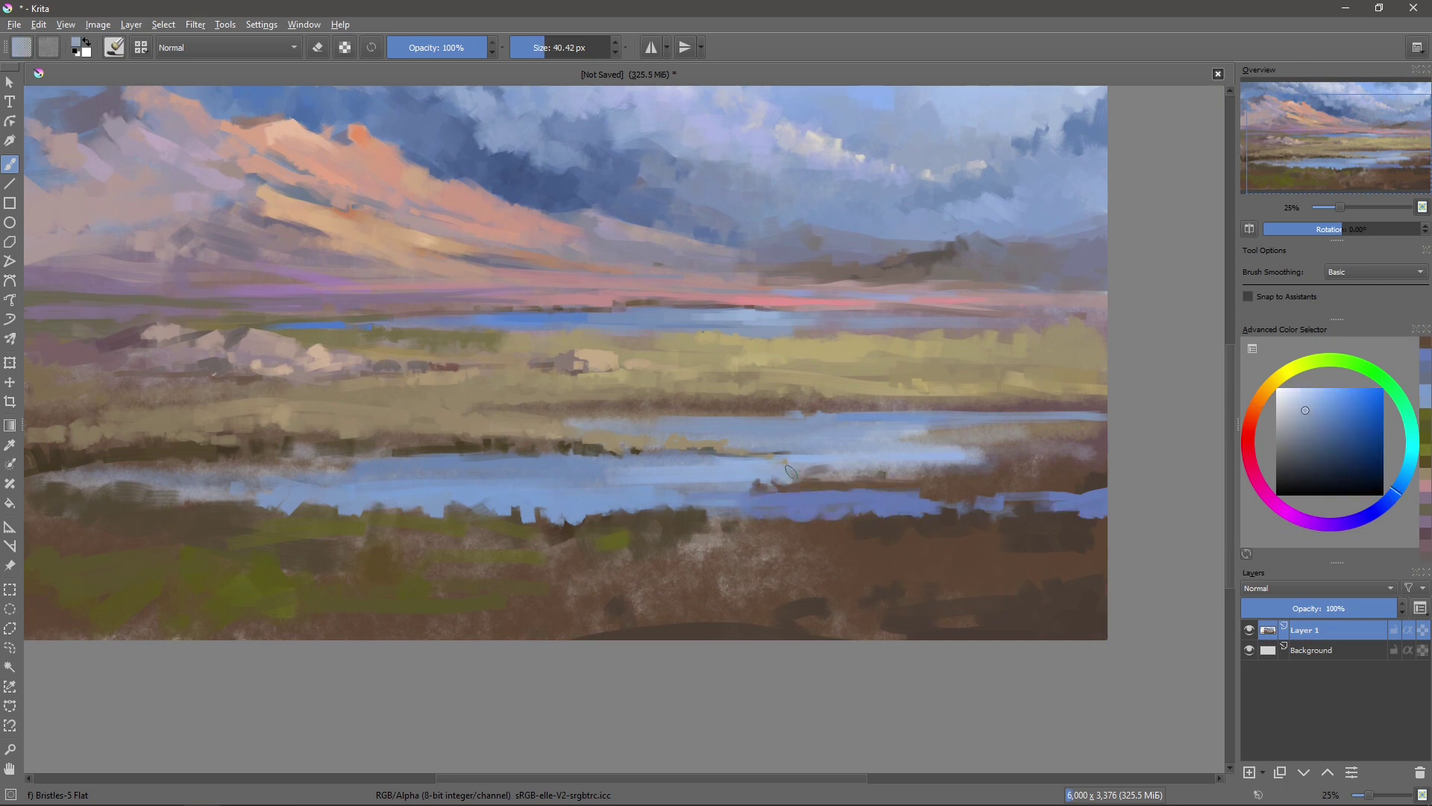
pyautogui.moveTo(1026, 469)
pyautogui.mouseDown()
pyautogui.moveTo(938, 476)
pyautogui.moveTo(1041, 465)
pyautogui.moveTo(845, 450)
pyautogui.mouseUp()
pyautogui.keyDown('ctrl'); pyautogui.click(1010, 447); pyautogui.keyUp('ctrl')
pyautogui.press('[')
pyautogui.press('[')
pyautogui.press('[')
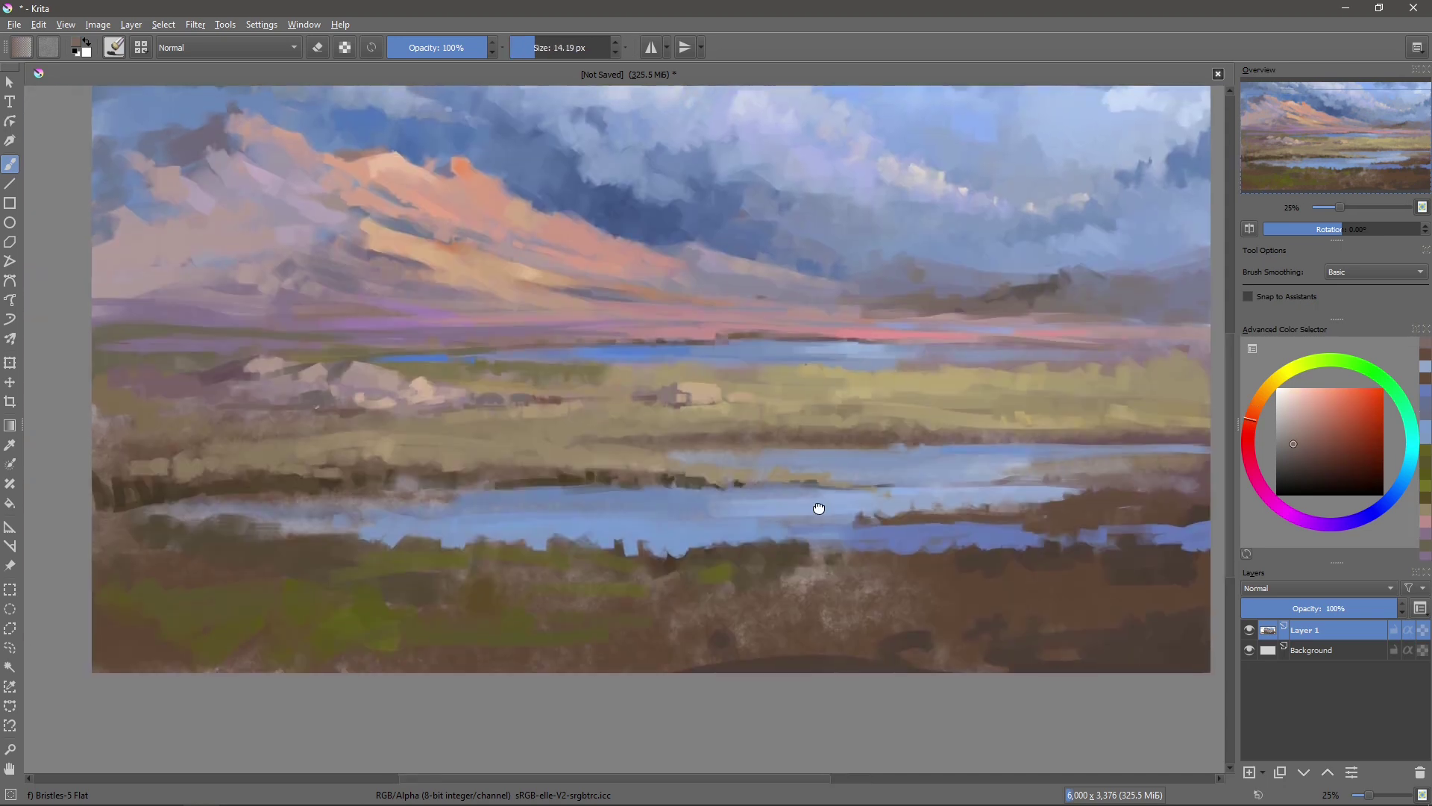
pyautogui.moveTo(1081, 488); pyautogui.dragTo(1109, 507)
pyautogui.keyDown('ctrl'); pyautogui.click(1151, 537); pyautogui.keyUp('ctrl')
pyautogui.press(']')
pyautogui.press(']')
pyautogui.press(']')
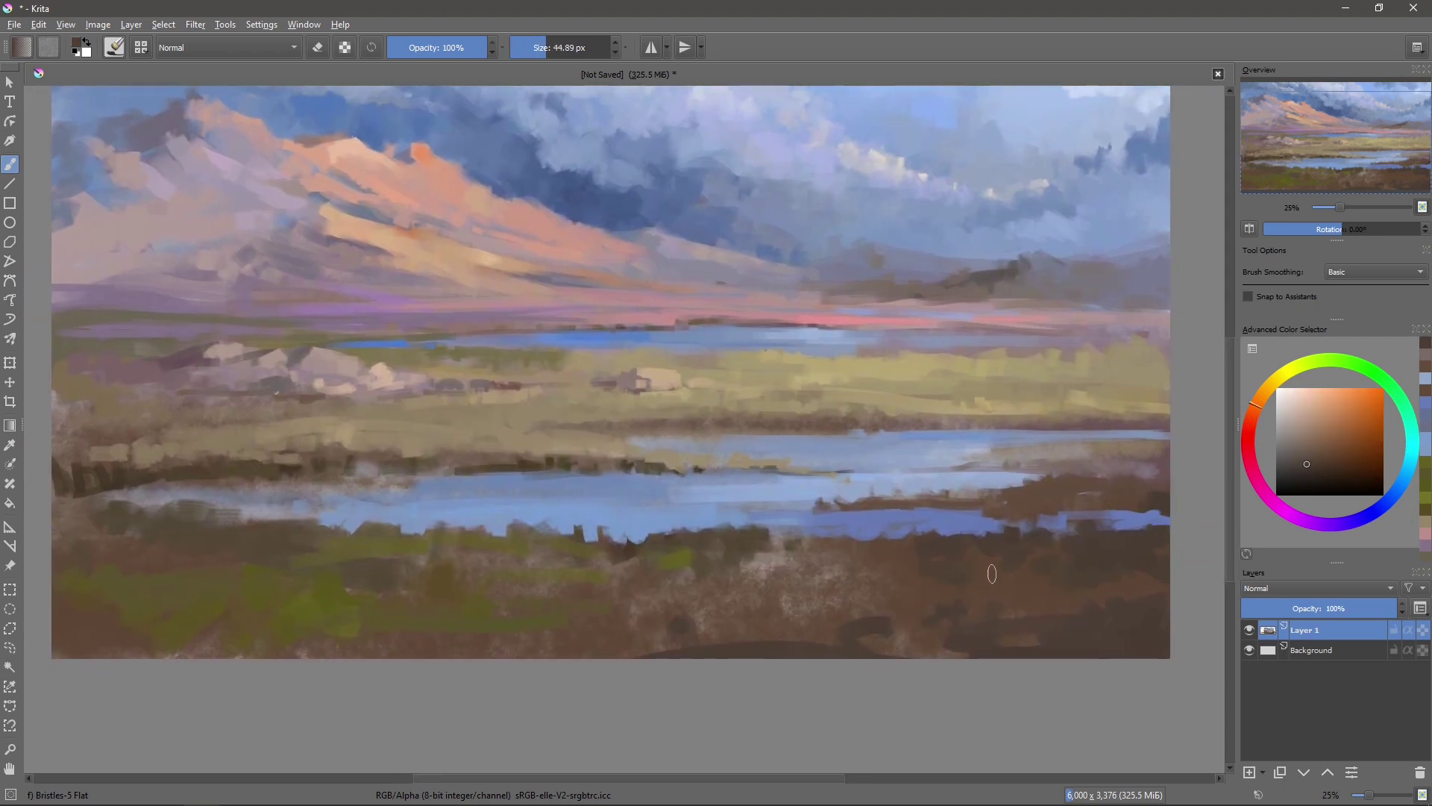
# - Break up the lower brown ground with lighter grey-brown strokes
pyautogui.keyDown('ctrl'); pyautogui.click(991, 574); pyautogui.keyUp('ctrl')
pyautogui.moveTo(794, 548)
pyautogui.mouseDown()
pyautogui.moveTo(746, 582)
pyautogui.moveTo(866, 575)
pyautogui.mouseUp()
pyautogui.moveTo(701, 533)
pyautogui.mouseDown()
pyautogui.moveTo(899, 597)
pyautogui.moveTo(962, 571)
pyautogui.moveTo(1045, 593)
pyautogui.moveTo(880, 631)
pyautogui.moveTo(581, 593)
pyautogui.mouseUp()
pyautogui.moveTo(343, 578); pyautogui.dragTo(442, 572)
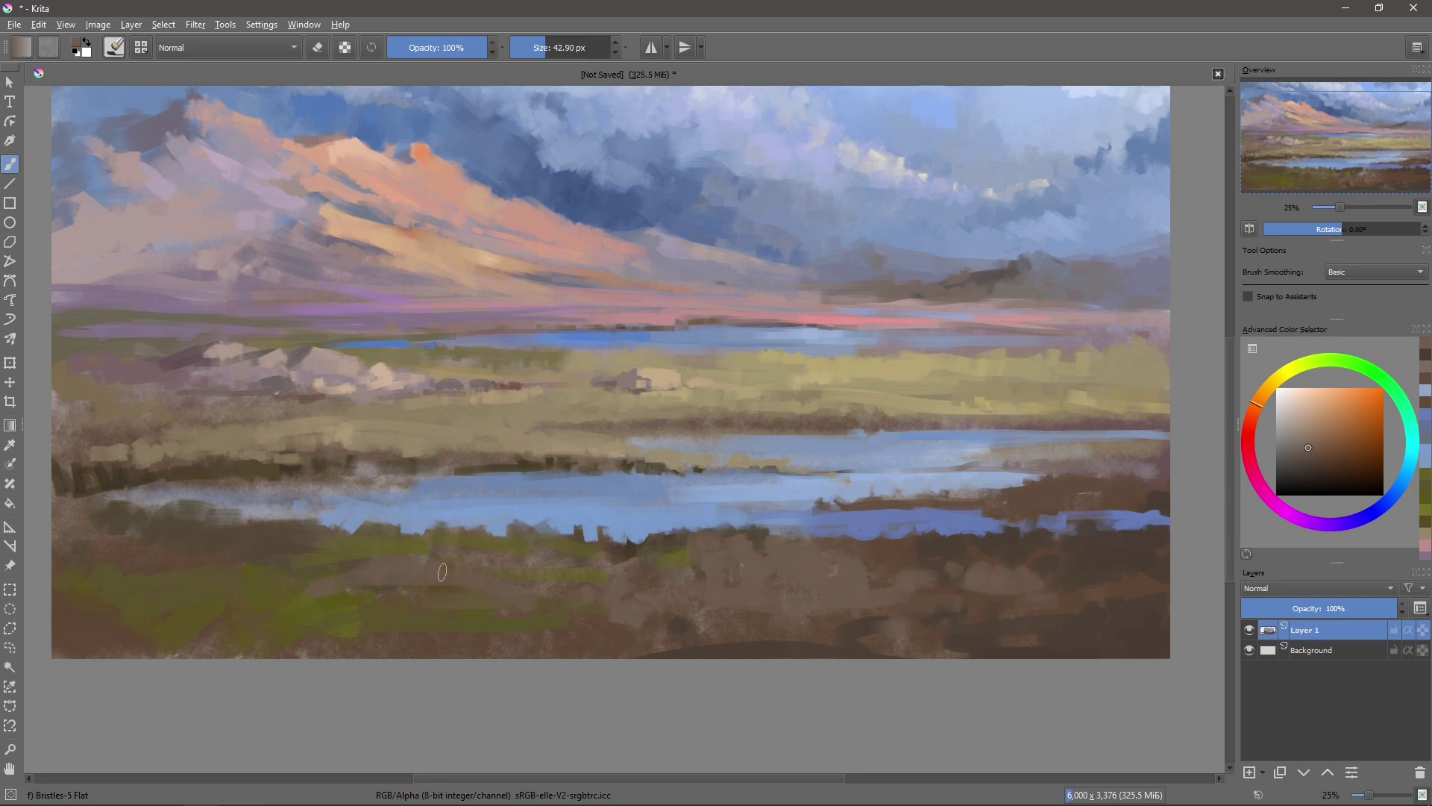
pyautogui.press('[')
pyautogui.press('[')
pyautogui.press('[')
pyautogui.keyDown('ctrl'); pyautogui.click(385, 586); pyautogui.keyUp('ctrl')
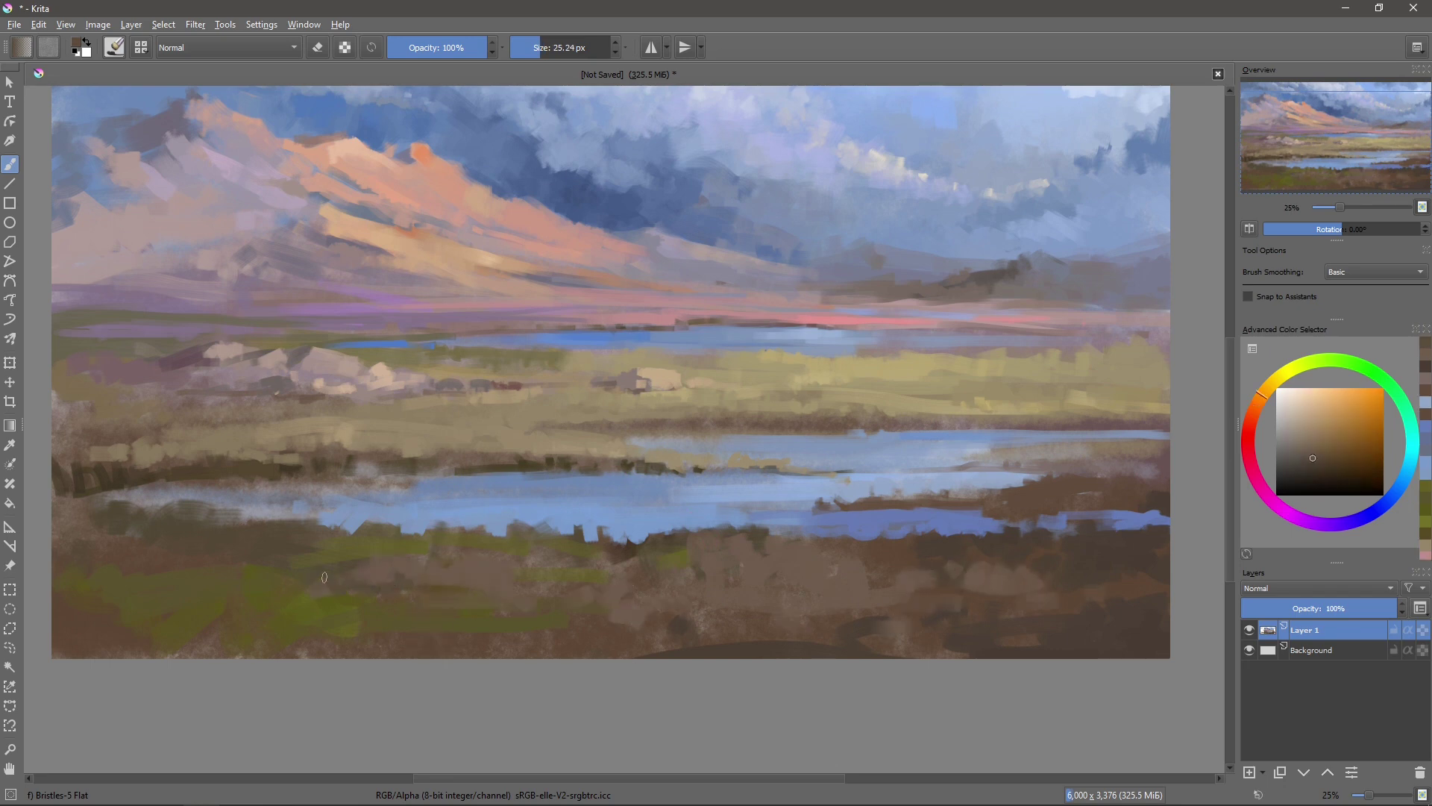
pyautogui.press('-')
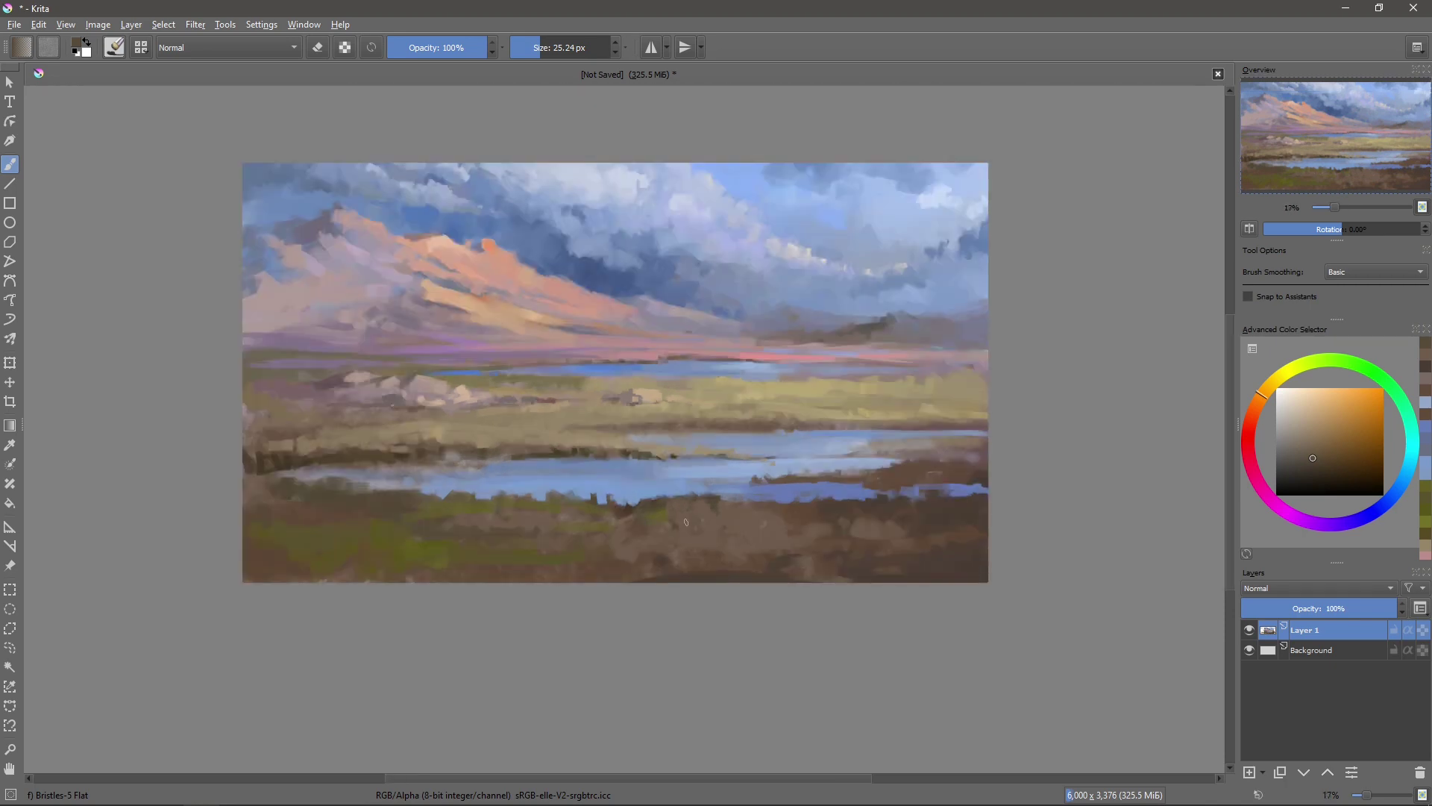
pyautogui.press('+')
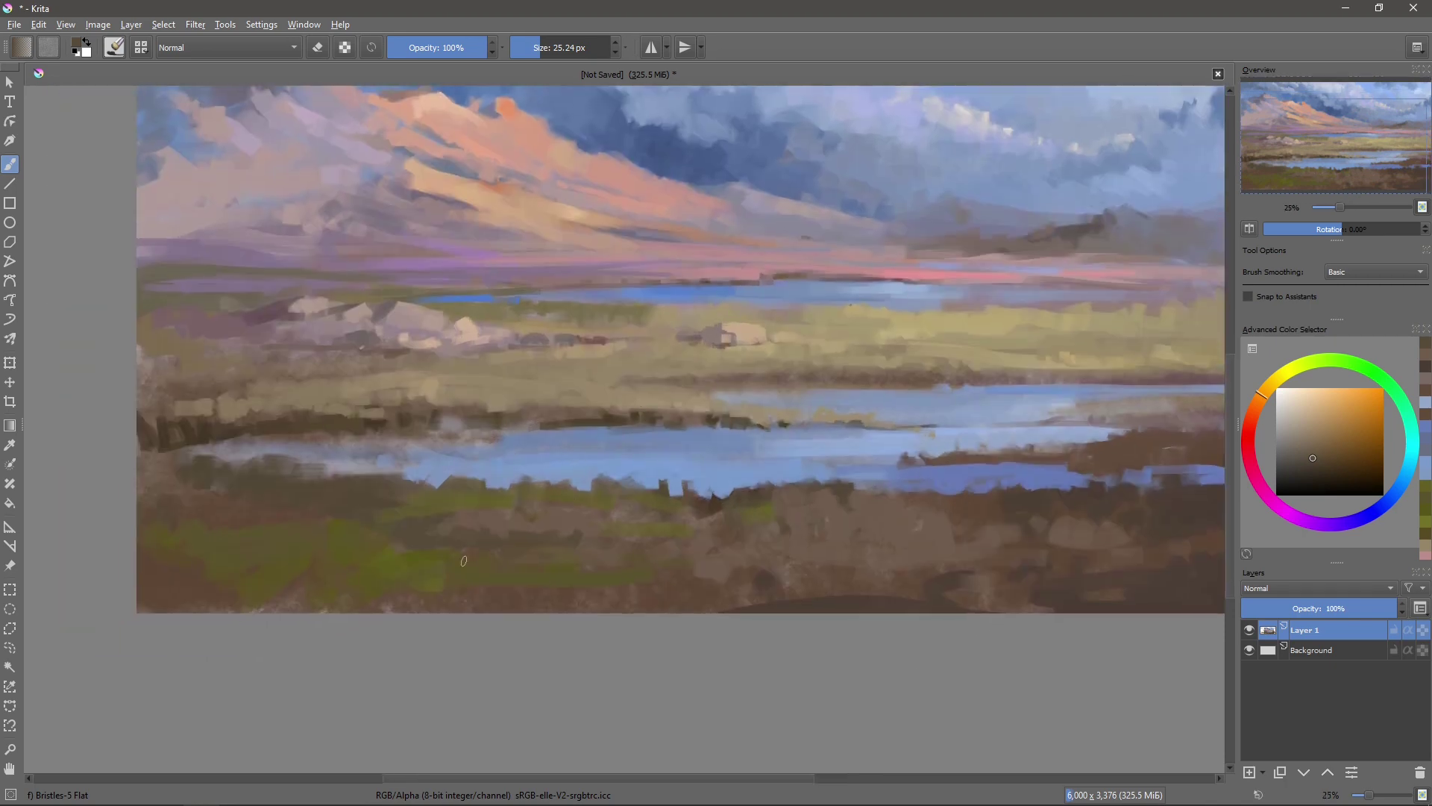
# - Paint a wide yellow-olive band along the bottom edge of the foreground
pyautogui.moveTo(1290, 387); pyautogui.dragTo(1277, 378)
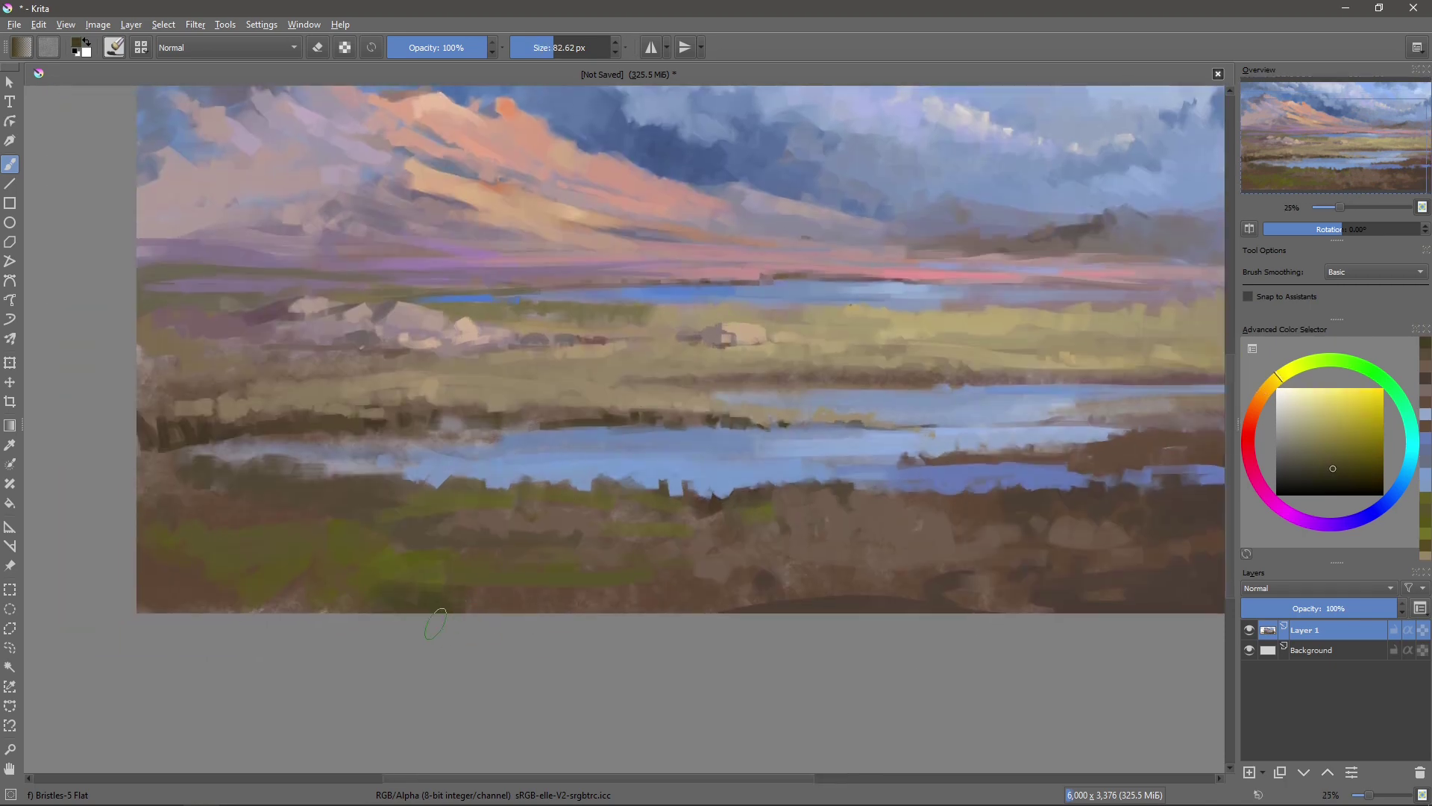
pyautogui.keyDown('ctrl'); pyautogui.click(555, 571); pyautogui.keyUp('ctrl')
pyautogui.moveTo(575, 579)
pyautogui.mouseDown()
pyautogui.moveTo(717, 606)
pyautogui.moveTo(489, 584)
pyautogui.mouseUp()
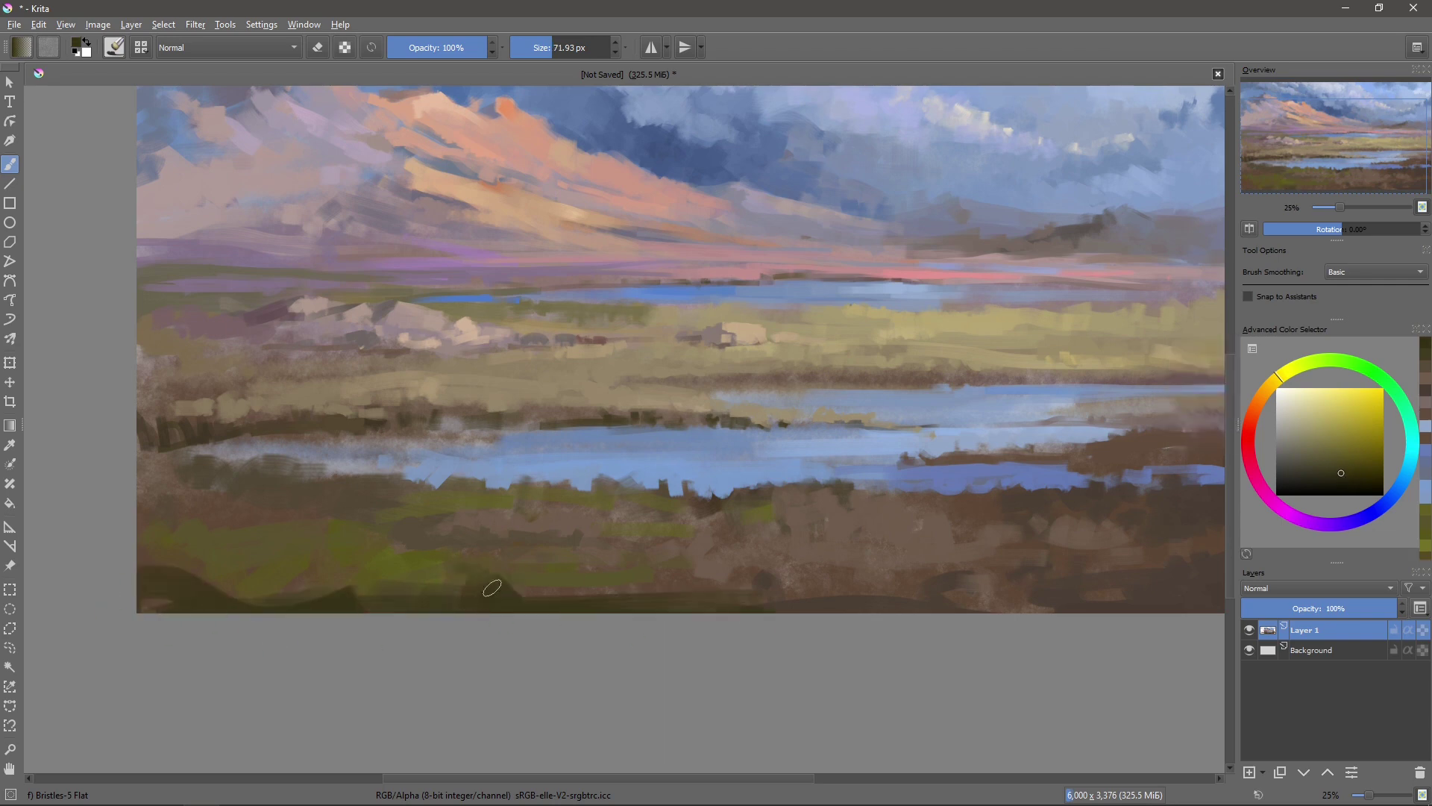
pyautogui.moveTo(582, 585)
pyautogui.mouseDown()
pyautogui.moveTo(160, 578)
pyautogui.moveTo(569, 605)
pyautogui.mouseUp()
pyautogui.moveTo(893, 601); pyautogui.dragTo(857, 601)
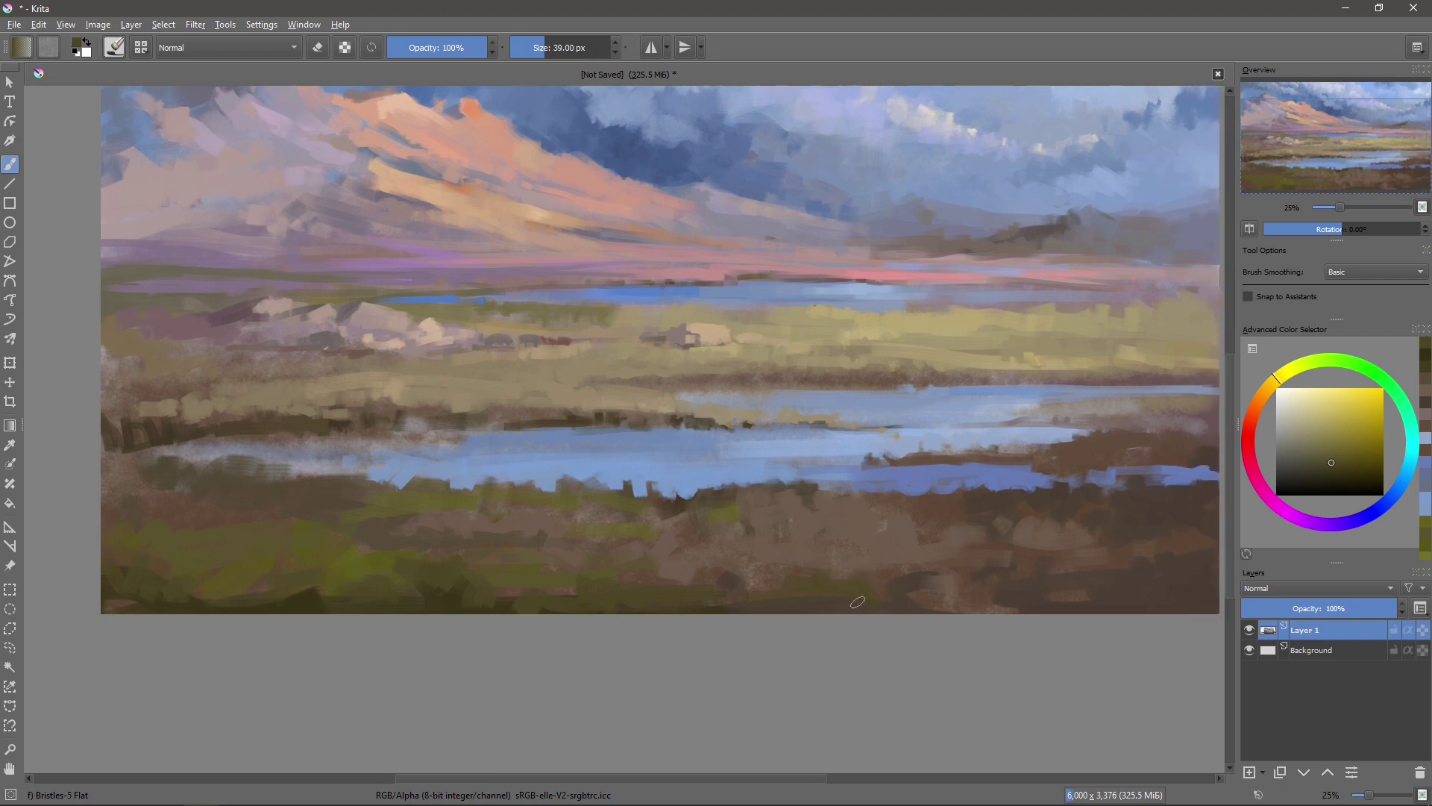
pyautogui.moveTo(833, 505); pyautogui.dragTo(844, 554)
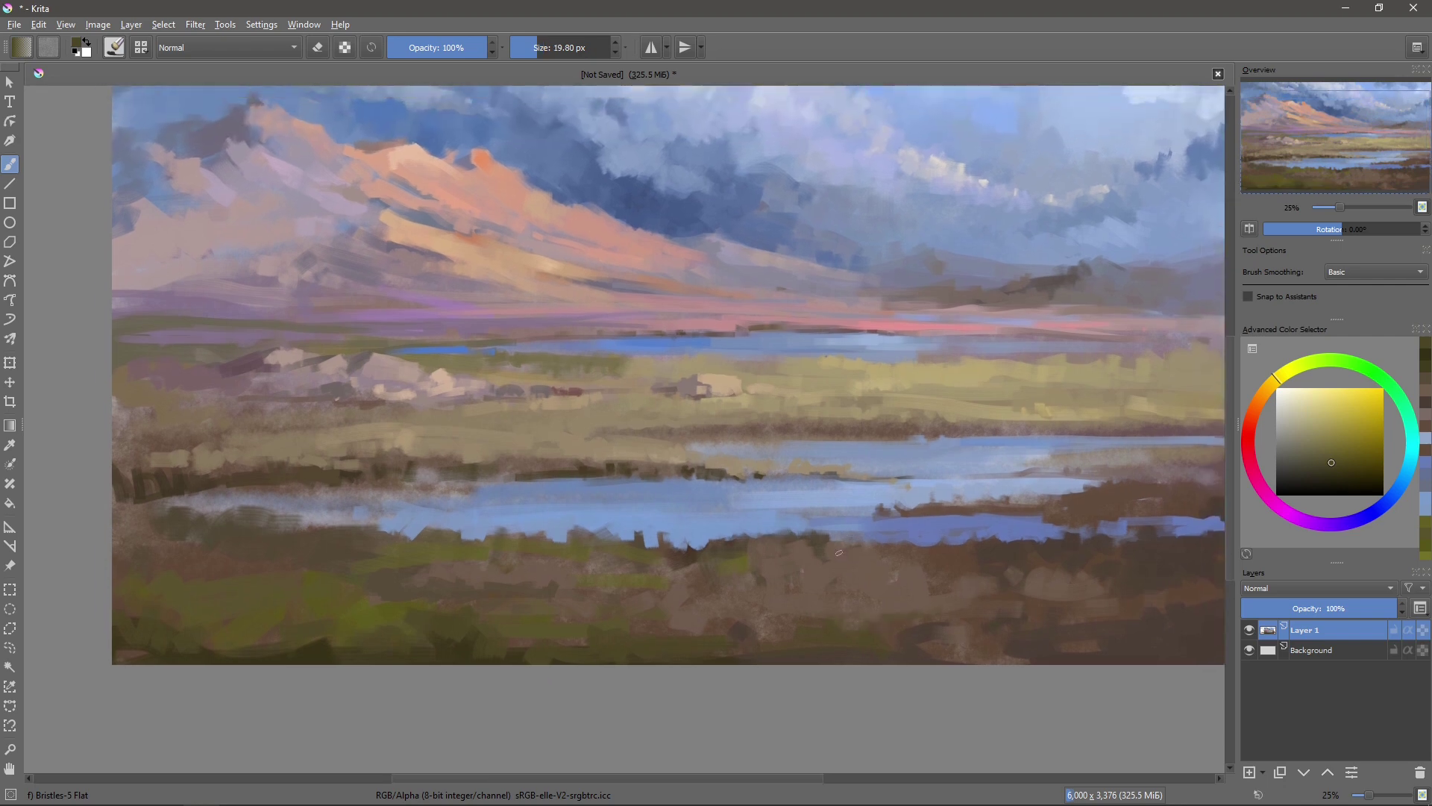
pyautogui.scroll(1, 838, 552)
pyautogui.scroll(1, 857, 431)
# - Switch to the Bristles-2 Flat Rough brush and review its size, tip and flow settings
pyautogui.rightClick(725, 431)
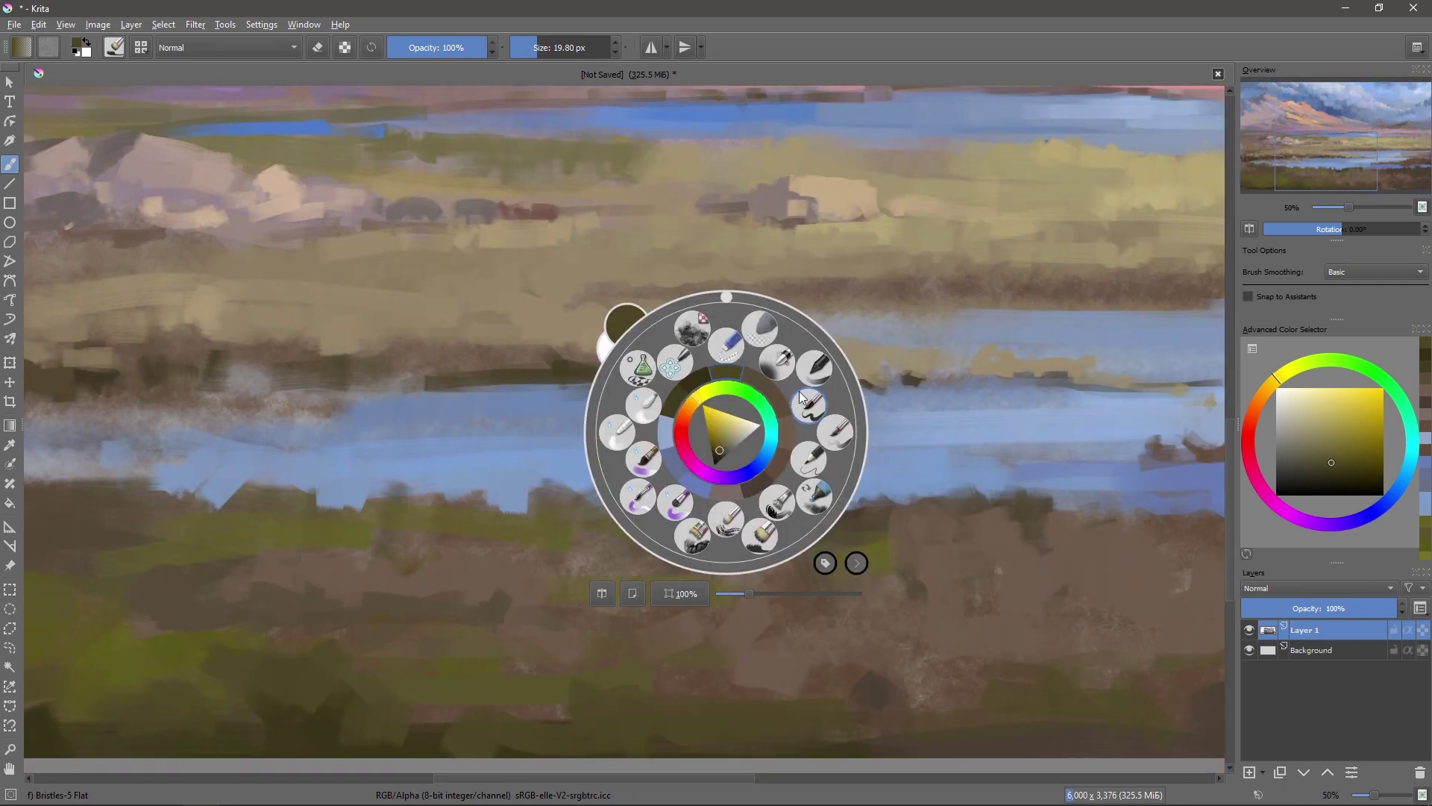
pyautogui.click(799, 391)
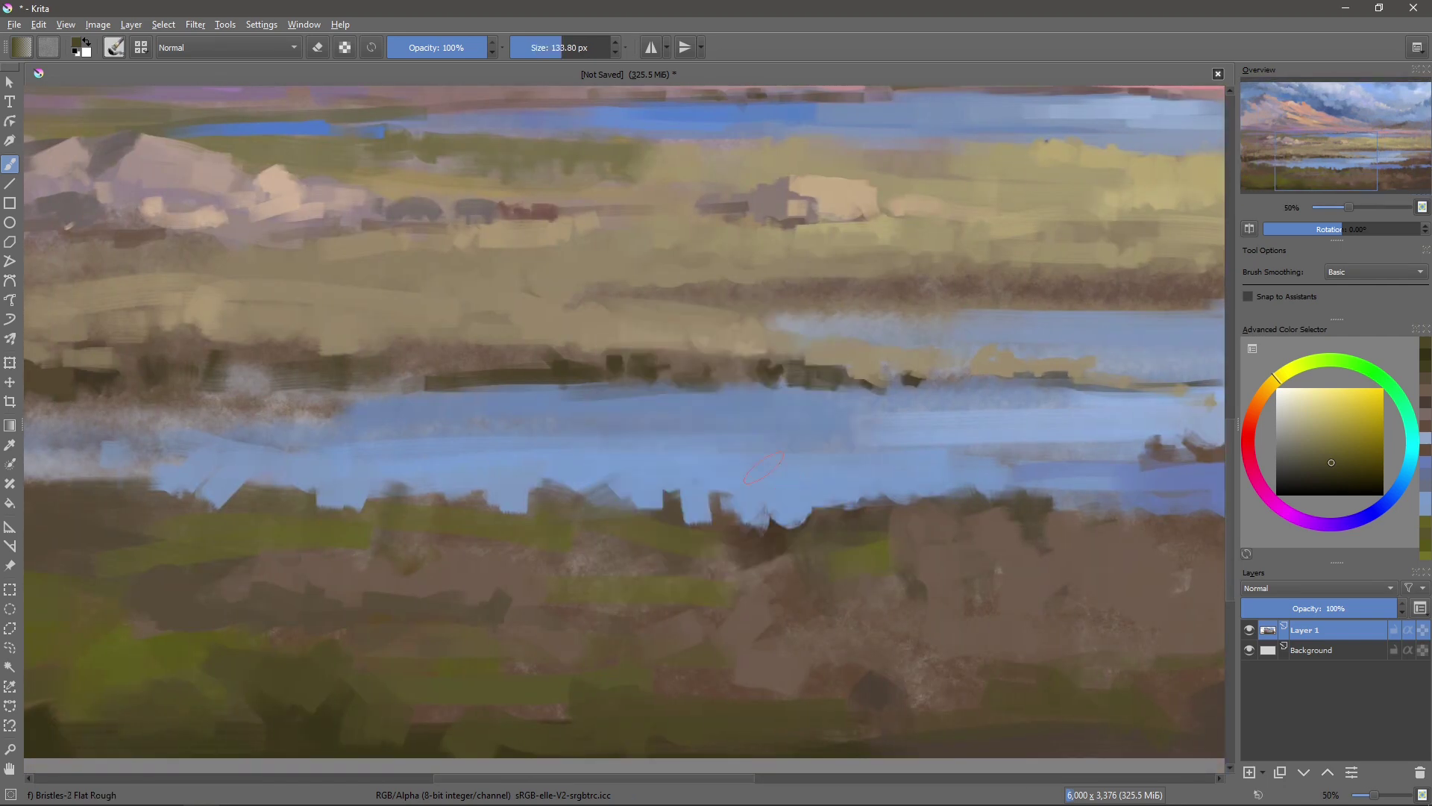
pyautogui.click(116, 47)
pyautogui.click(204, 207)
pyautogui.click(193, 161)
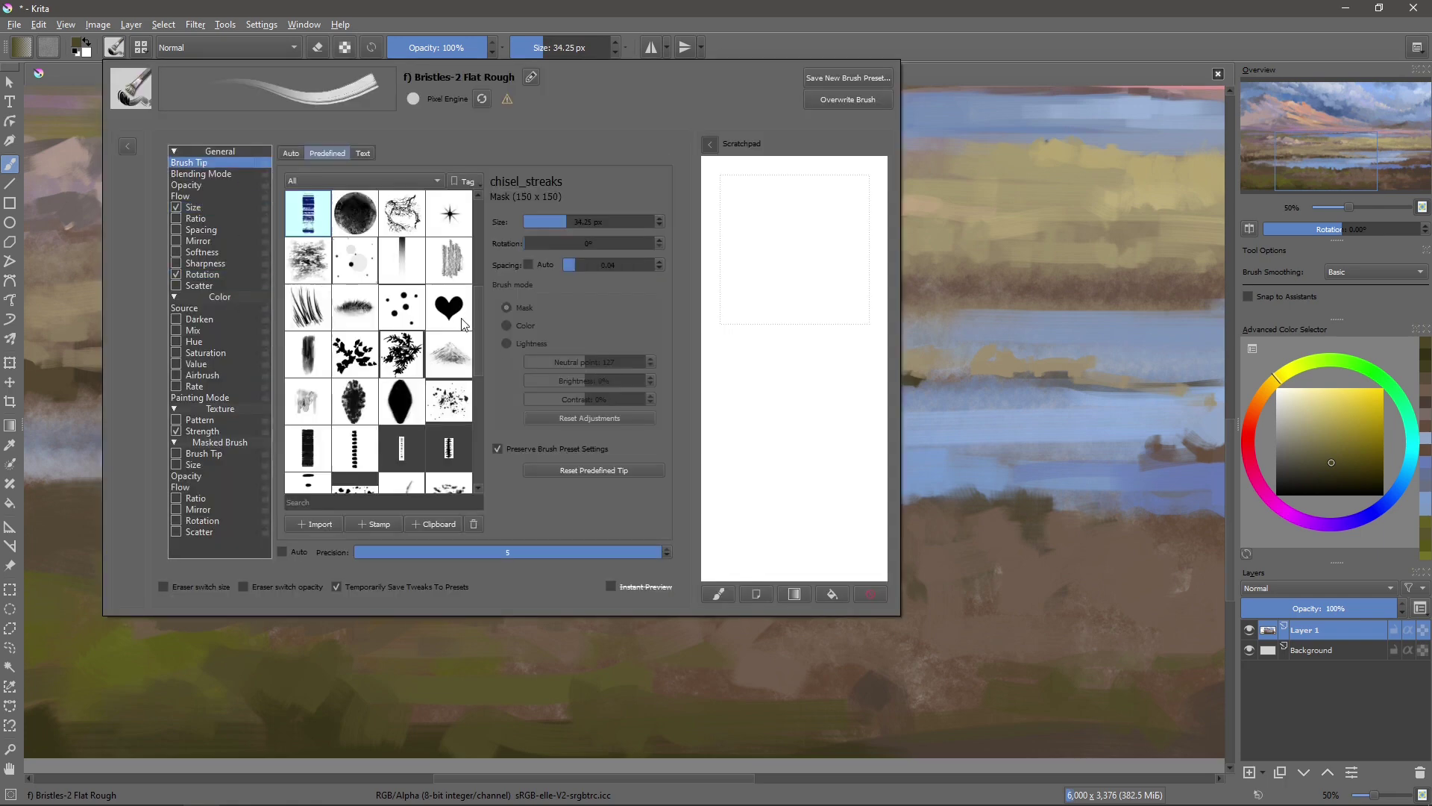
pyautogui.click(234, 195)
pyautogui.press('Escape')
# - Paint a dark grass tuft with several thin blades at the waterline
pyautogui.moveTo(776, 489)
pyautogui.mouseDown()
pyautogui.moveTo(725, 452)
pyautogui.moveTo(752, 454)
pyautogui.mouseUp()
pyautogui.moveTo(696, 491); pyautogui.dragTo(679, 425)
pyautogui.moveTo(694, 486)
pyautogui.mouseDown()
pyautogui.moveTo(689, 444)
pyautogui.moveTo(656, 420)
pyautogui.mouseUp()
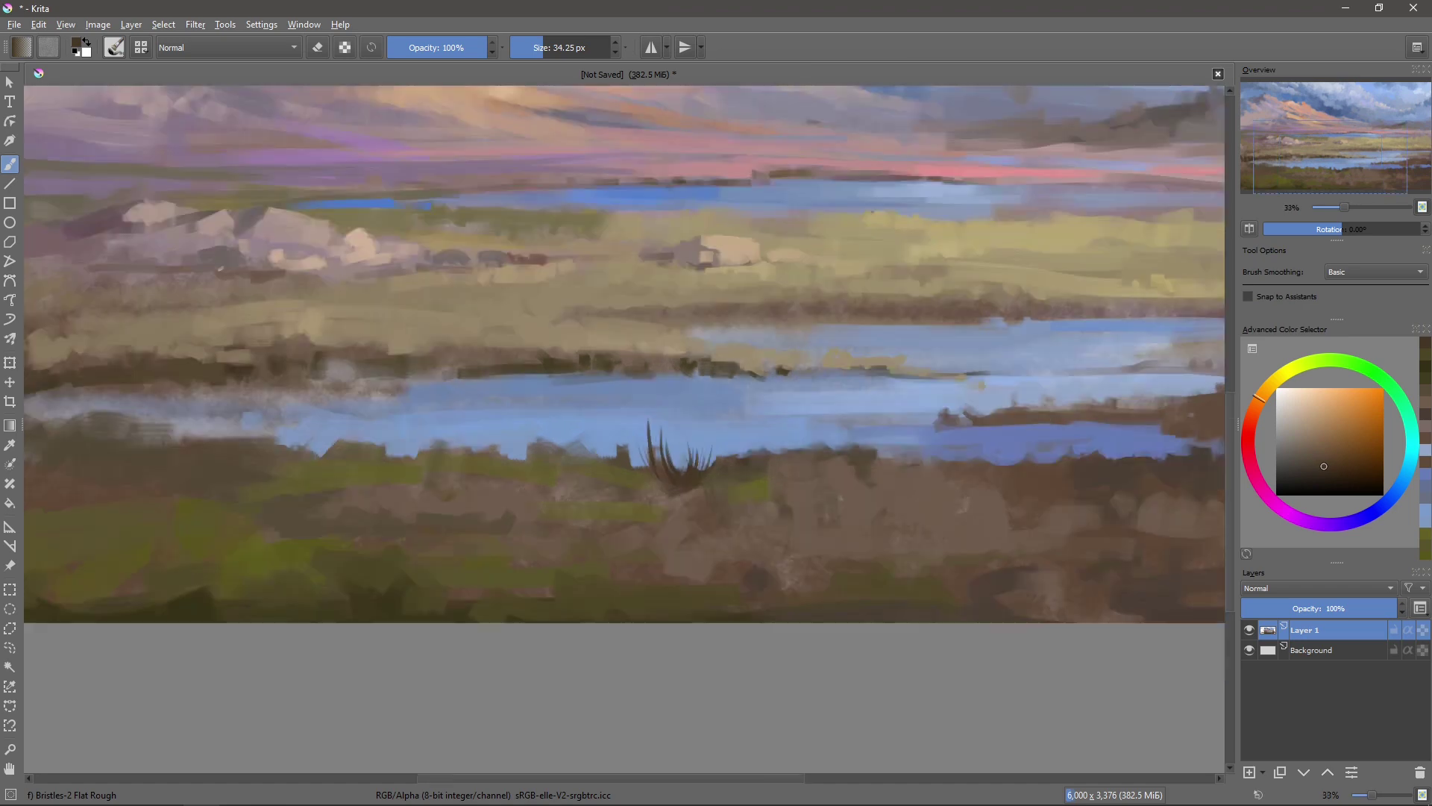
pyautogui.press('-')
pyautogui.press('-')
pyautogui.moveTo(752, 457); pyautogui.dragTo(746, 443)
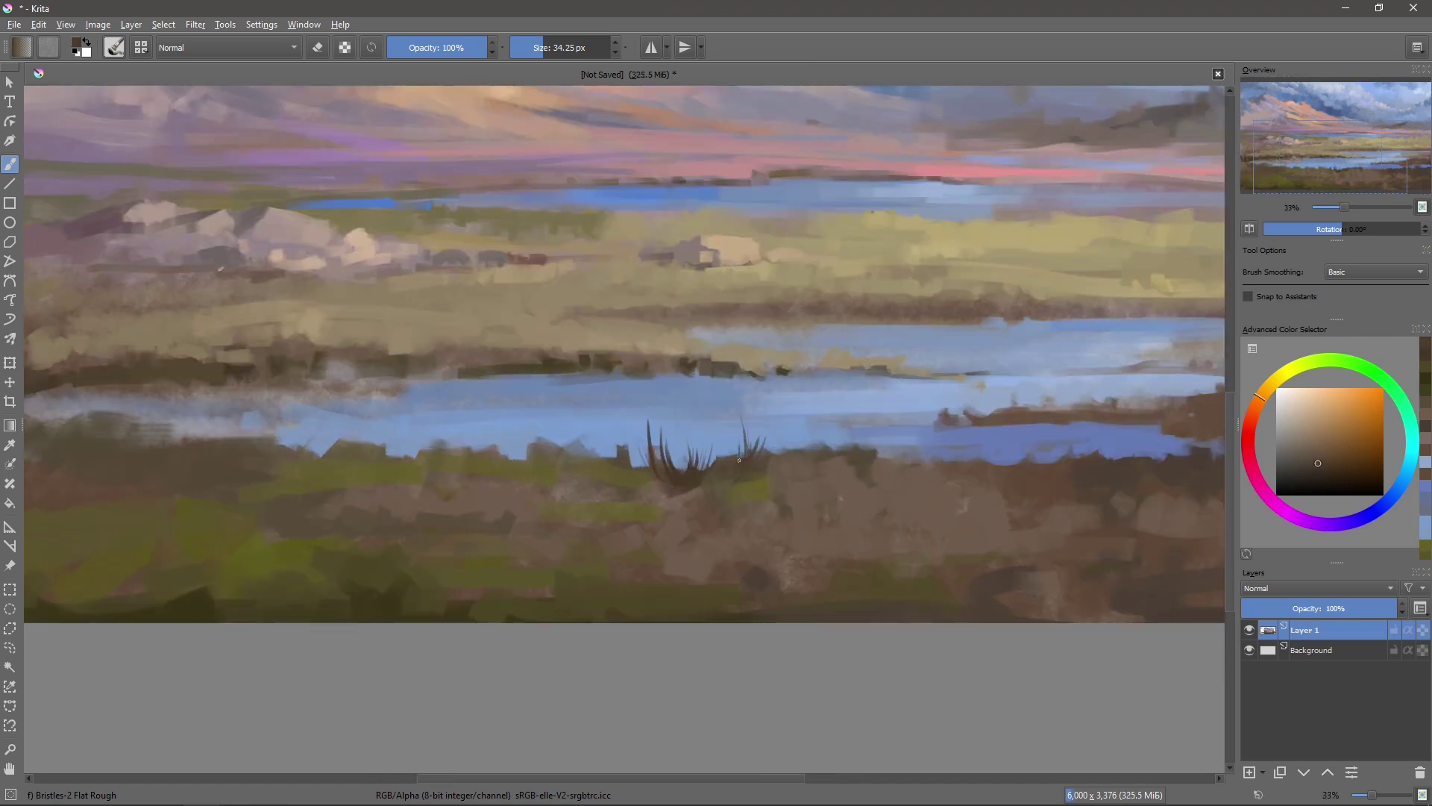
pyautogui.keyDown('ctrl'); pyautogui.click(757, 468); pyautogui.keyUp('ctrl')
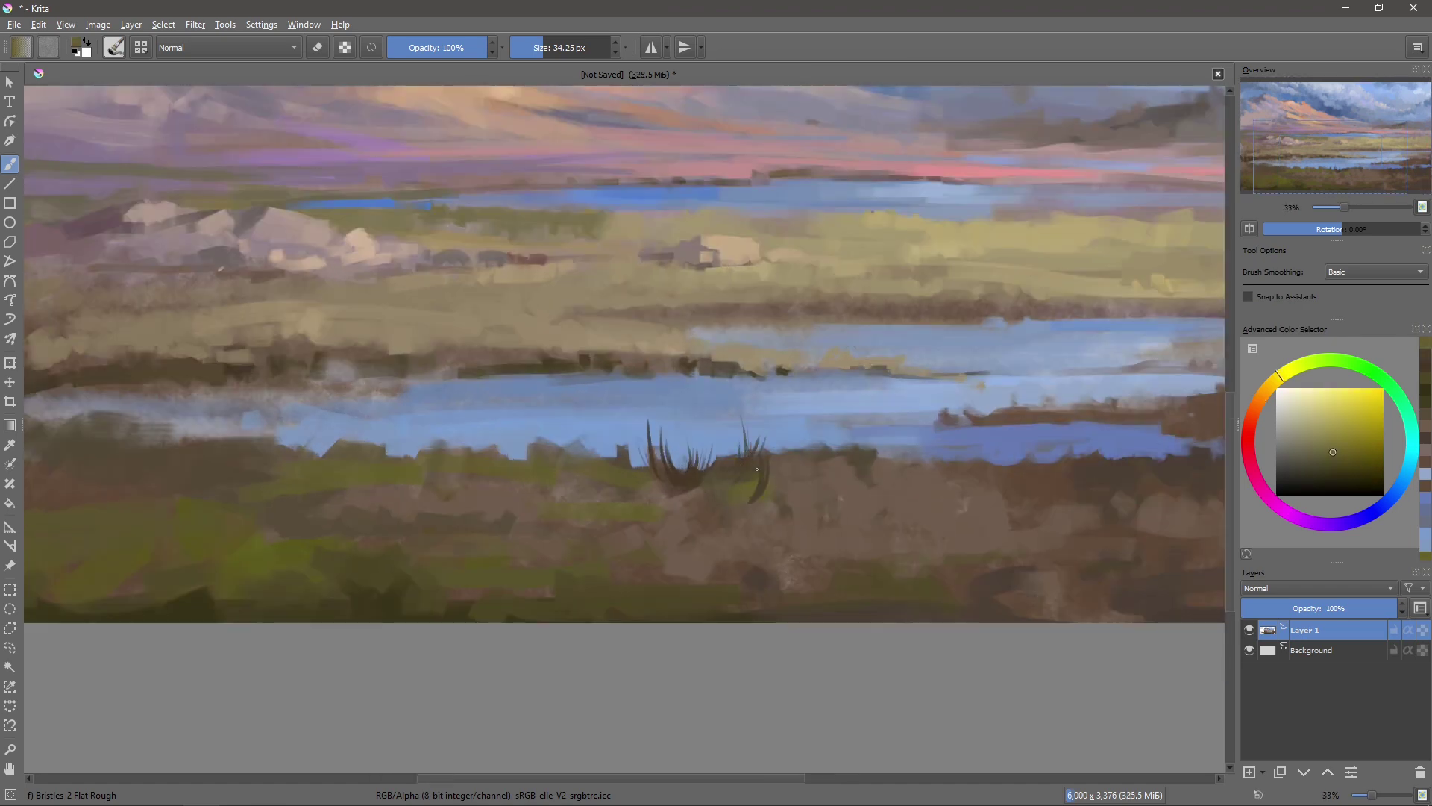
pyautogui.keyDown('ctrl'); pyautogui.click(850, 462); pyautogui.keyUp('ctrl')
pyautogui.moveTo(848, 447); pyautogui.dragTo(847, 414)
# - Add darker brown grass blades in the central foreground
pyautogui.keyDown('ctrl'); pyautogui.click(806, 617); pyautogui.keyUp('ctrl')
pyautogui.moveTo(731, 571)
pyautogui.mouseDown()
pyautogui.moveTo(728, 532)
pyautogui.moveTo(710, 539)
pyautogui.mouseUp()
pyautogui.moveTo(790, 585)
pyautogui.mouseDown()
pyautogui.moveTo(790, 556)
pyautogui.moveTo(804, 558)
pyautogui.mouseUp()
pyautogui.press('-')
pyautogui.press('-')
pyautogui.press('+')
pyautogui.press('+')
# - Paint dark and light brown grass blades in the lower-left foreground
pyautogui.keyDown('ctrl'); pyautogui.click(656, 514); pyautogui.keyUp('ctrl')
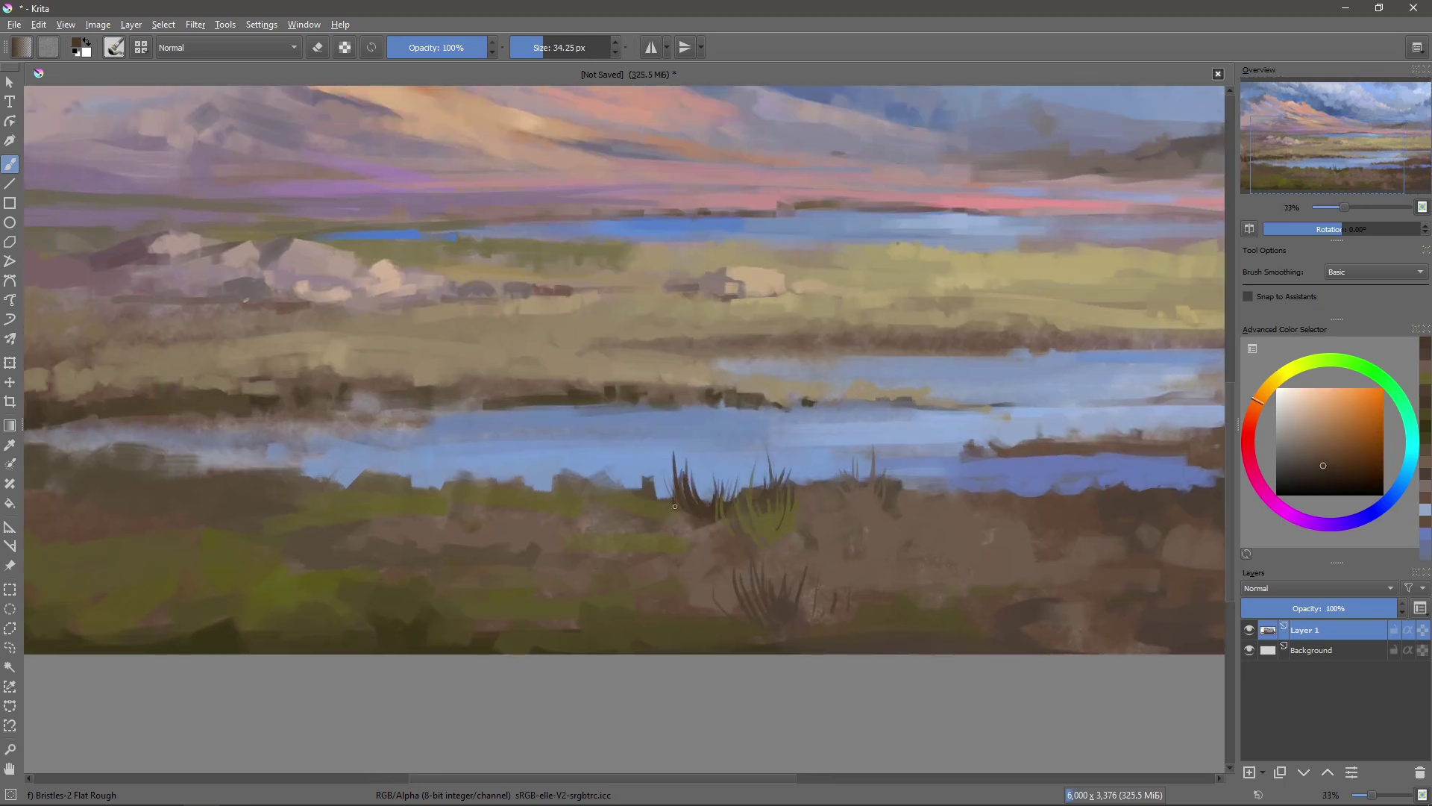
pyautogui.moveTo(657, 510); pyautogui.dragTo(649, 486)
pyautogui.moveTo(634, 508)
pyautogui.mouseDown()
pyautogui.moveTo(619, 465)
pyautogui.moveTo(597, 470)
pyautogui.mouseUp()
pyautogui.press('-')
pyautogui.press('-')
pyautogui.press('+')
pyautogui.press('+')
pyautogui.keyDown('ctrl'); pyautogui.click(710, 505); pyautogui.keyUp('ctrl')
pyautogui.moveTo(671, 537); pyautogui.dragTo(674, 507)
# - Add a cluster of dark reed blades at the right waterline
pyautogui.moveTo(1001, 480); pyautogui.dragTo(844, 471)
pyautogui.keyDown('ctrl'); pyautogui.click(845, 470); pyautogui.keyUp('ctrl')
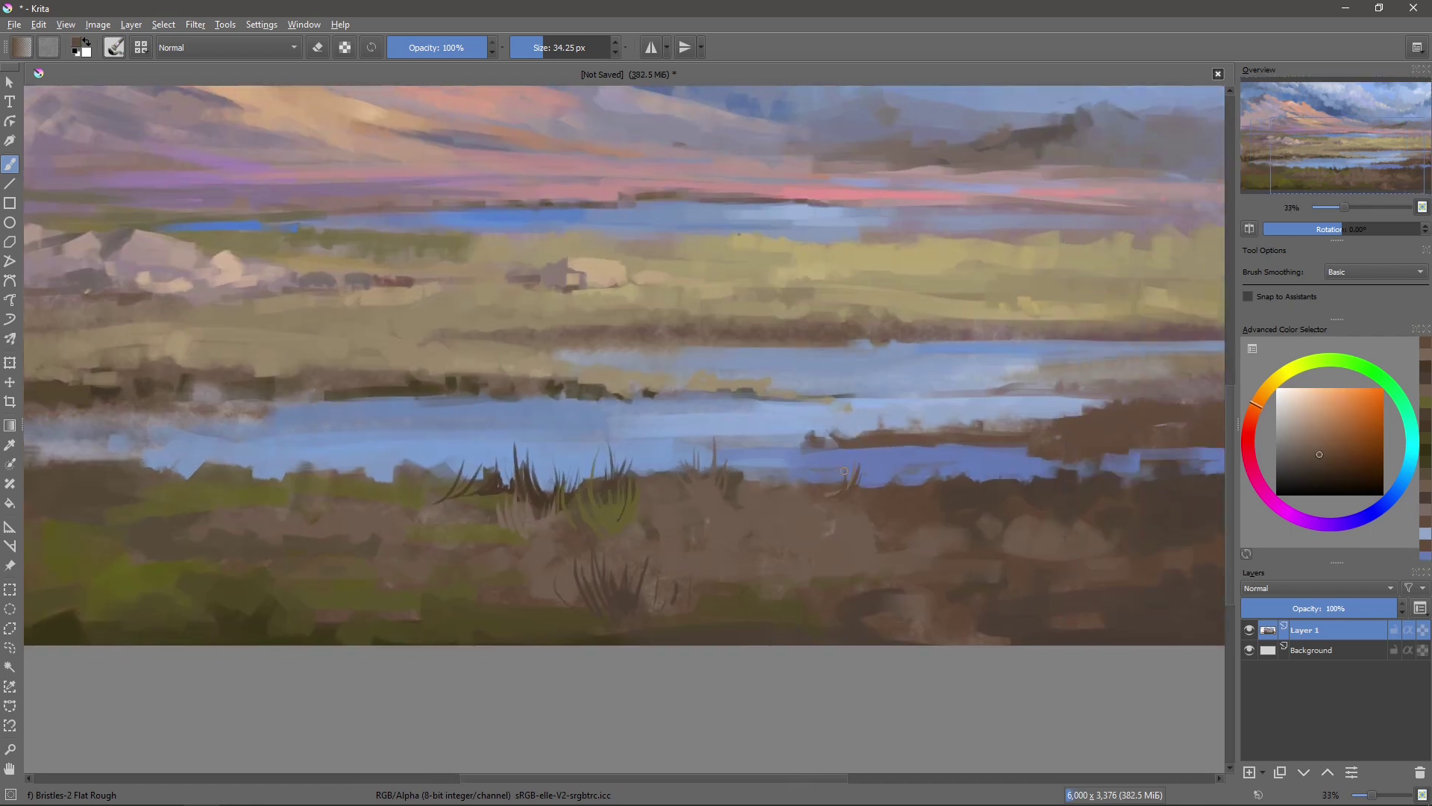
pyautogui.keyDown('ctrl'); pyautogui.click(1002, 479); pyautogui.keyUp('ctrl')
pyautogui.moveTo(970, 479)
pyautogui.mouseDown()
pyautogui.moveTo(967, 457)
pyautogui.moveTo(992, 459)
pyautogui.mouseUp()
pyautogui.moveTo(1003, 481)
pyautogui.mouseDown()
pyautogui.moveTo(992, 450)
pyautogui.moveTo(1026, 457)
pyautogui.mouseUp()
pyautogui.moveTo(1034, 484); pyautogui.dragTo(1041, 459)
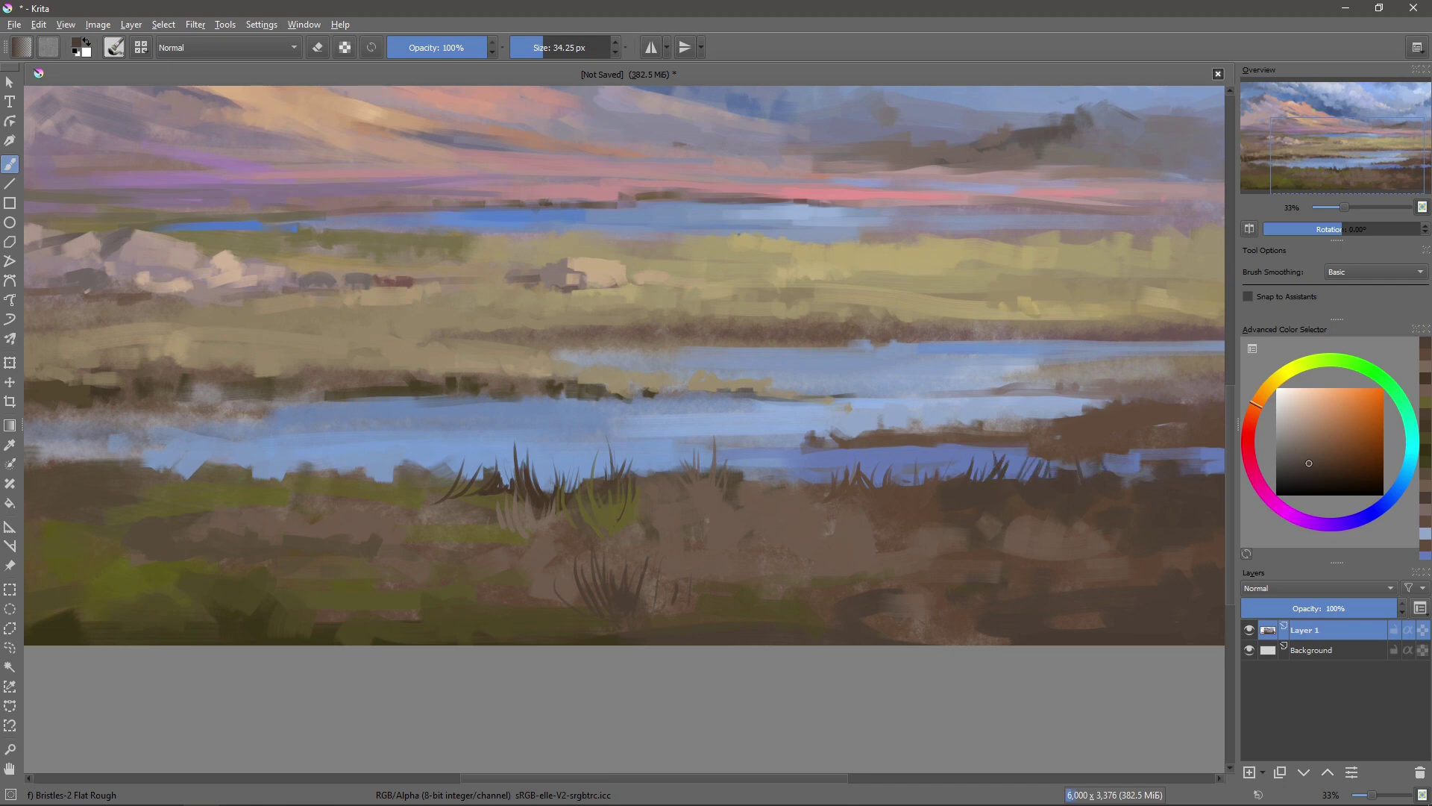
# - Paint light-brown grass blades across the right foreground
pyautogui.keyDown('ctrl'); pyautogui.click(805, 466); pyautogui.keyUp('ctrl')
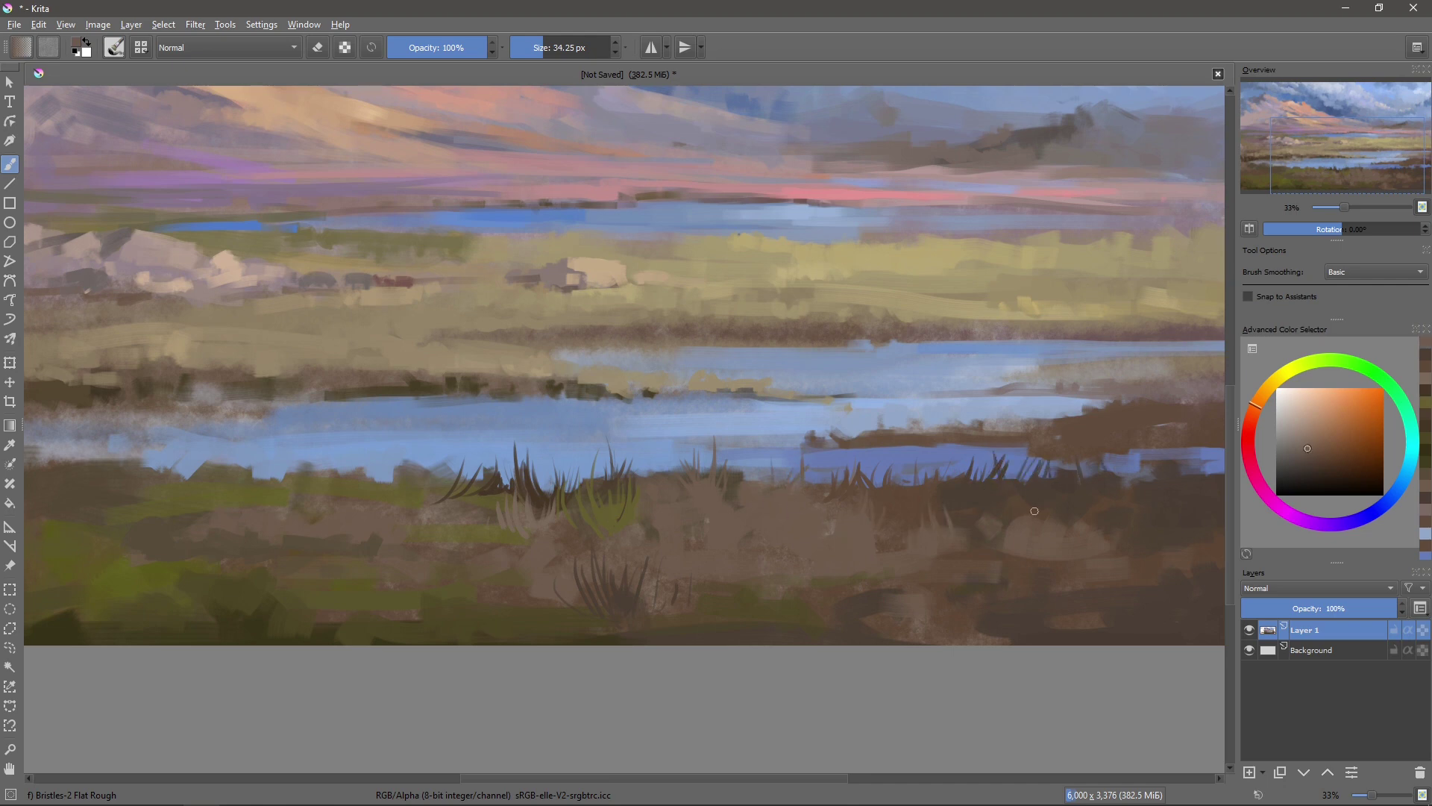
pyautogui.moveTo(1037, 522); pyautogui.dragTo(1049, 480)
pyautogui.moveTo(1067, 526); pyautogui.dragTo(1090, 507)
pyautogui.moveTo(1096, 529); pyautogui.dragTo(1119, 491)
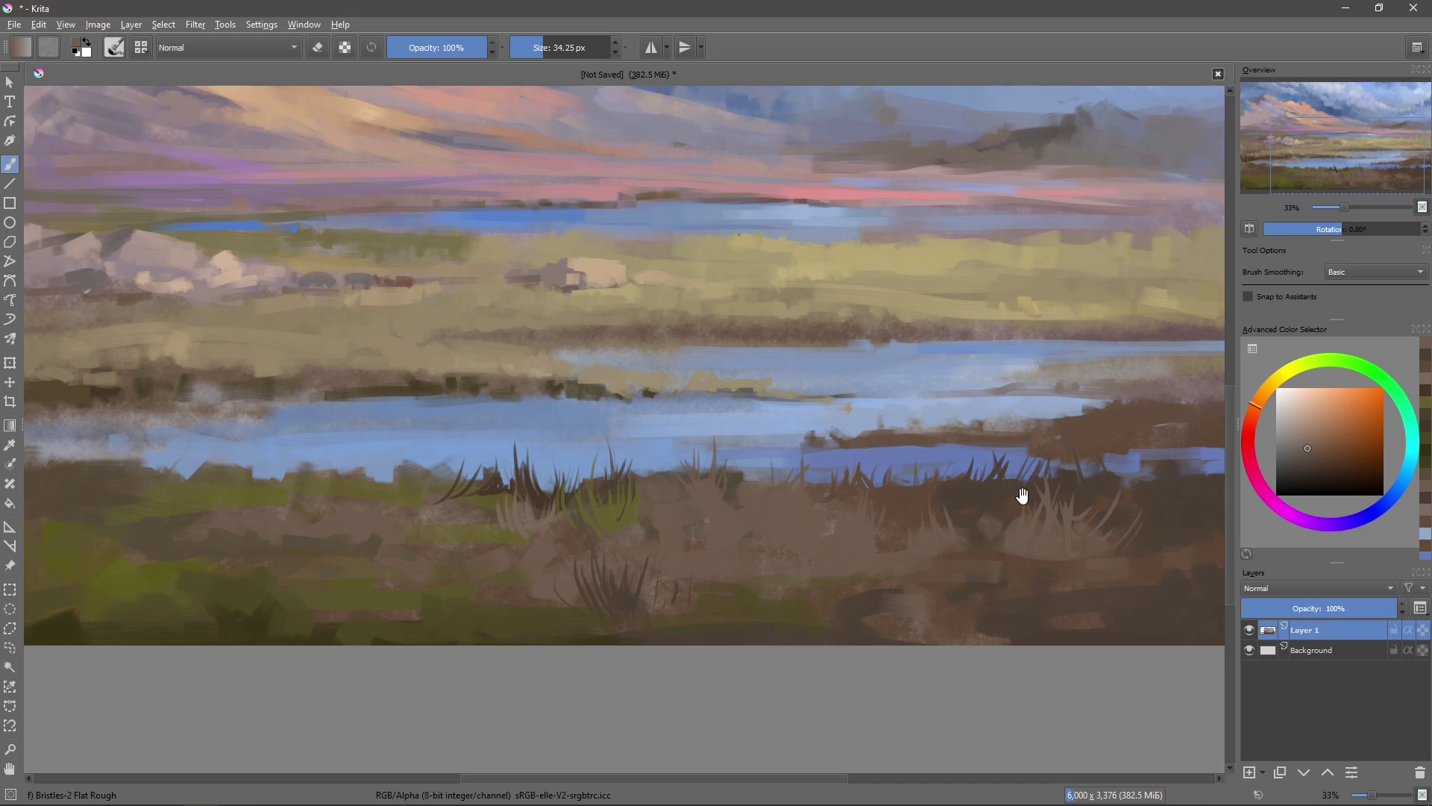
pyautogui.moveTo(1023, 496); pyautogui.dragTo(1005, 466)
pyautogui.scroll(-3, 664, 544)
pyautogui.scroll(3, 663, 545)
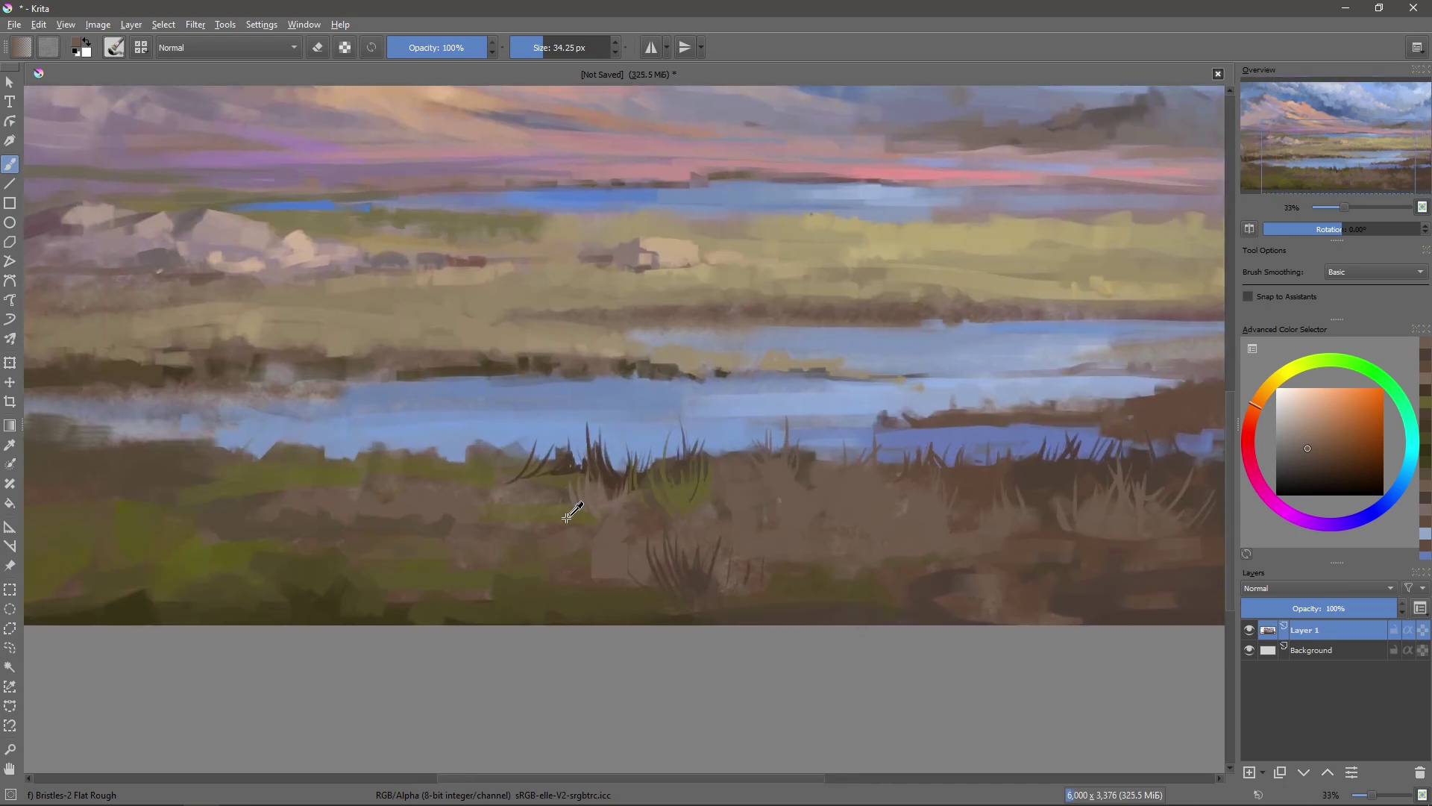
# - Paint a dark olive grass blade in the left foreground and sample orange tones
pyautogui.keyDown('ctrl'); pyautogui.click(567, 515); pyautogui.keyUp('ctrl')
pyautogui.keyDown('ctrl'); pyautogui.click(491, 468); pyautogui.keyUp('ctrl')
pyautogui.moveTo(489, 452); pyautogui.dragTo(478, 423)
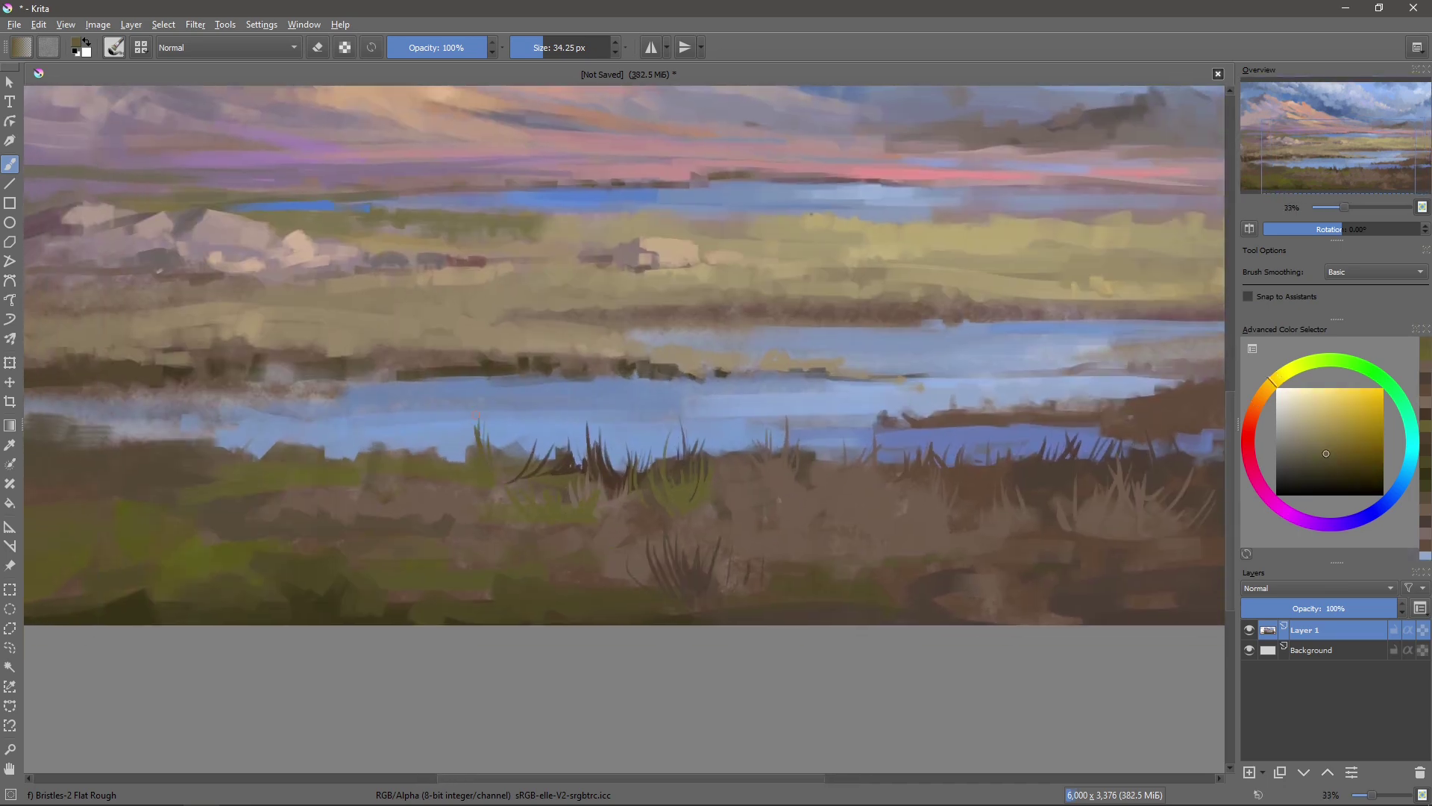
pyautogui.moveTo(782, 476); pyautogui.dragTo(946, 454)
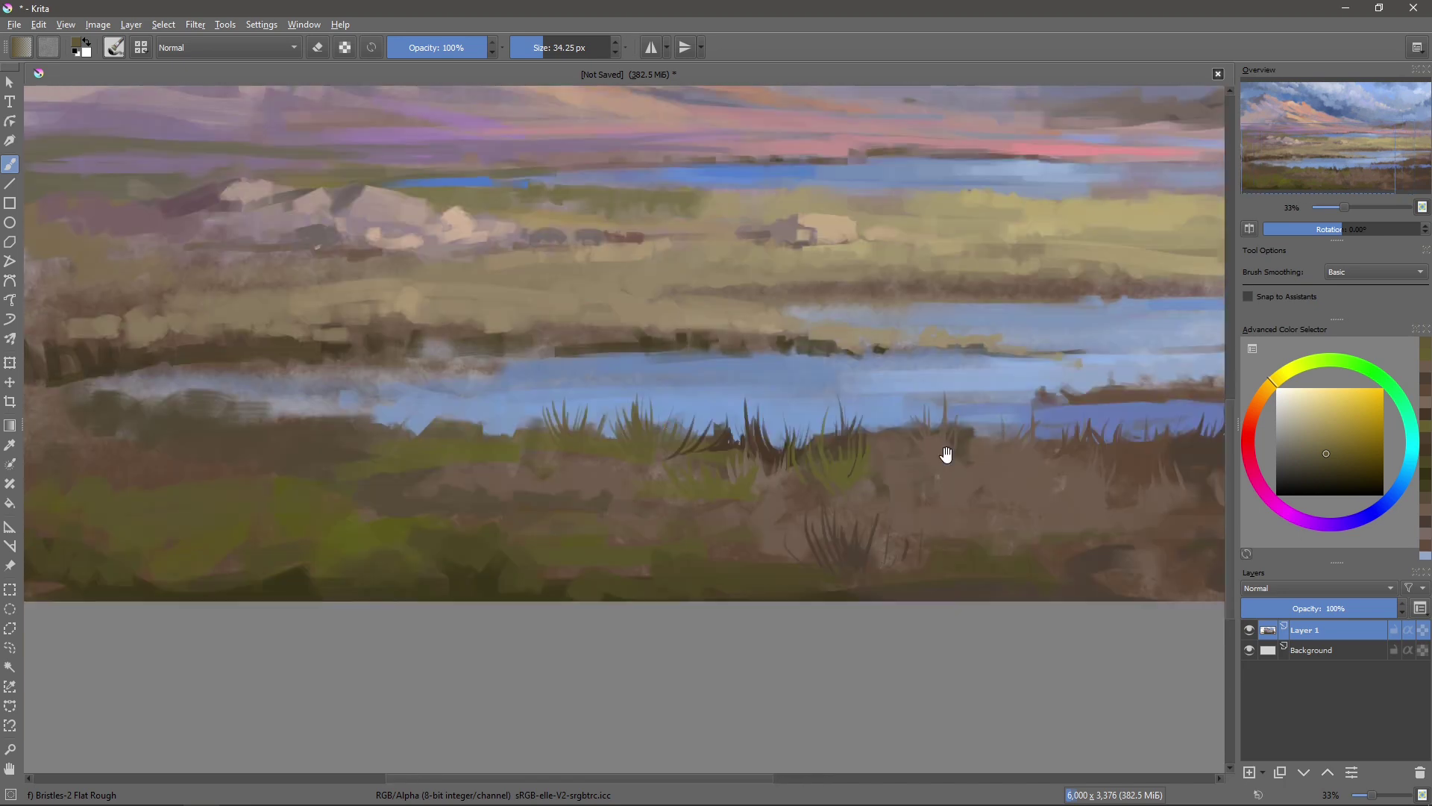
pyautogui.keyDown('ctrl'); pyautogui.click(598, 456); pyautogui.keyUp('ctrl')
pyautogui.keyDown('ctrl'); pyautogui.click(553, 464); pyautogui.keyUp('ctrl')
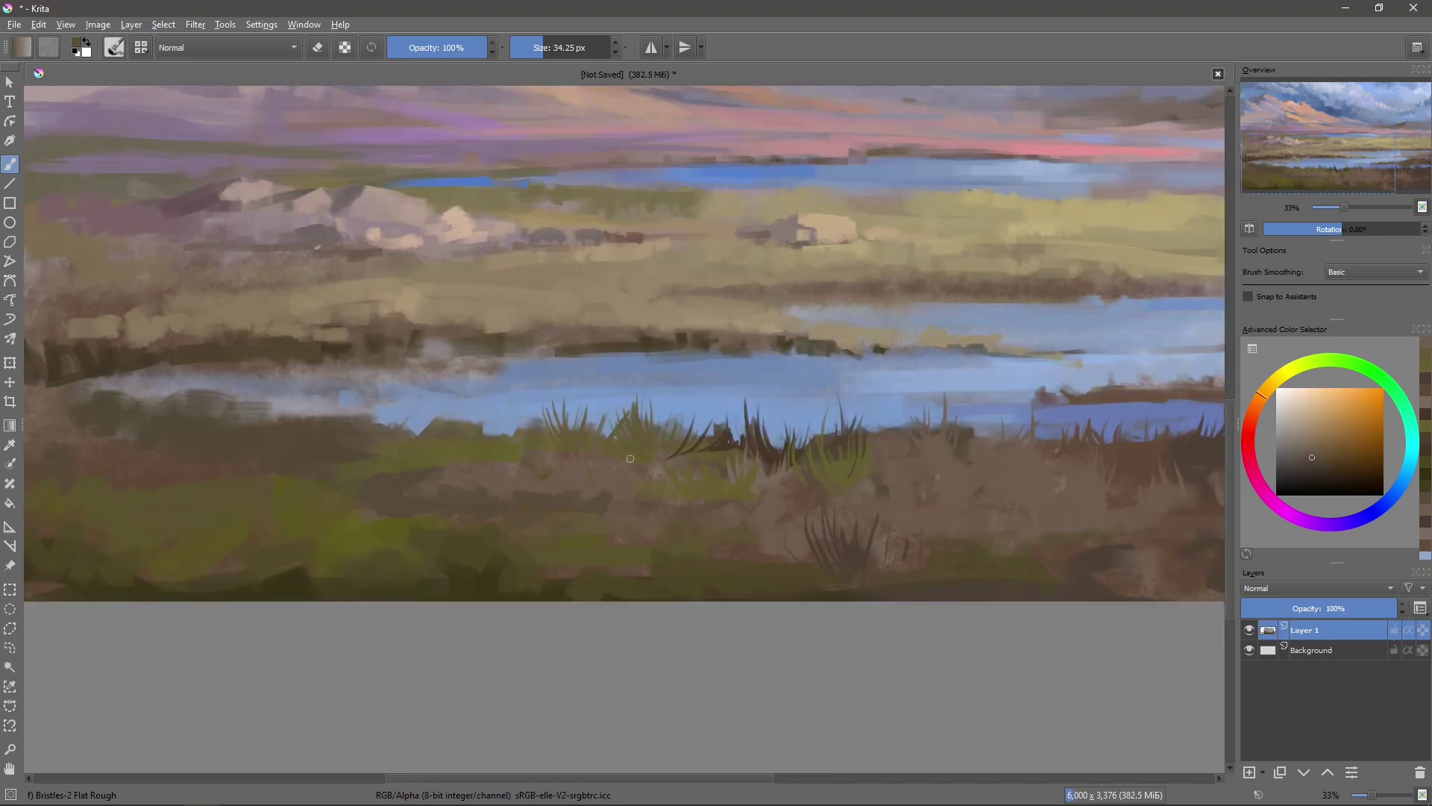
# - Sample orange tones from the canvas and stroke more dark grass blades in the foreground
pyautogui.moveTo(911, 543); pyautogui.dragTo(792, 522)
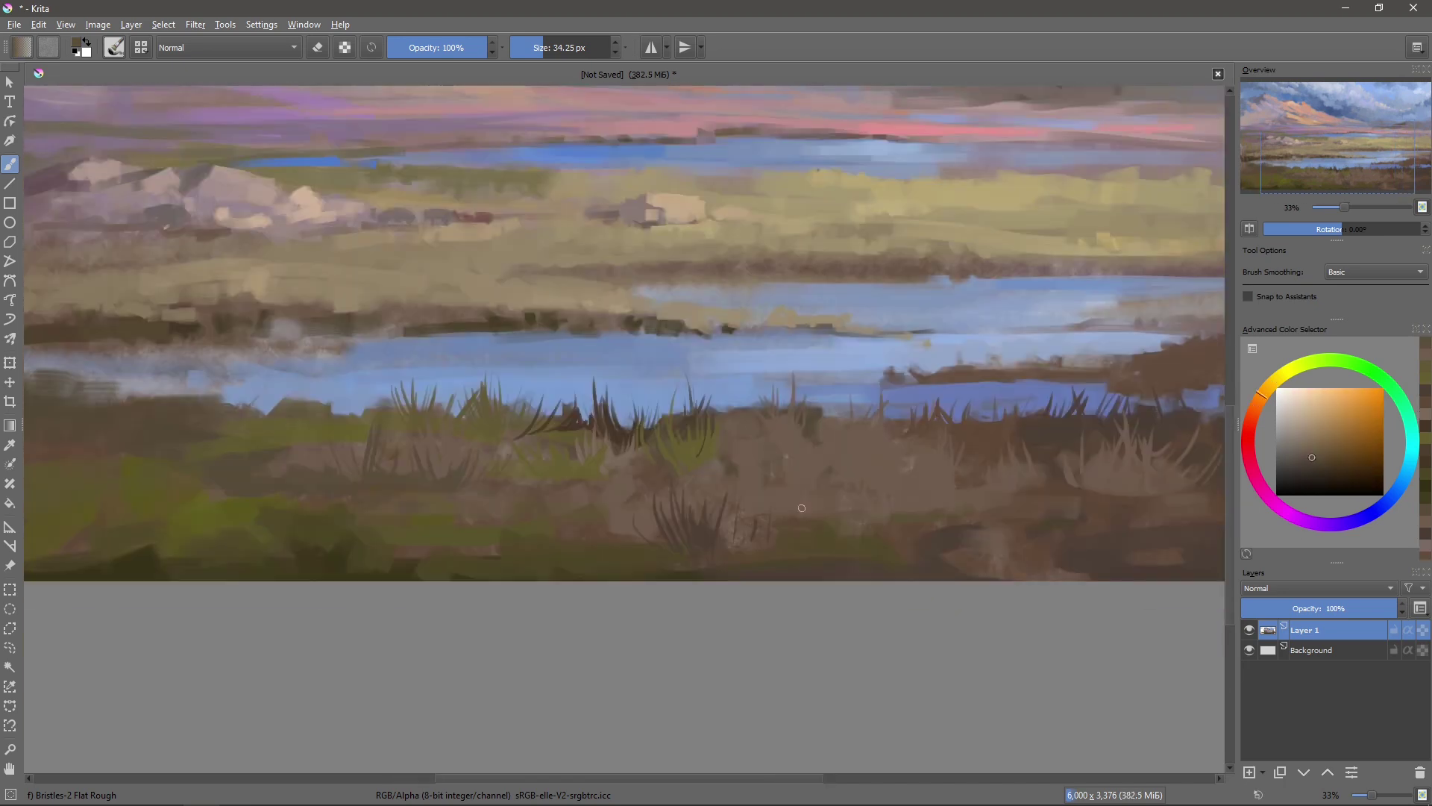
pyautogui.keyDown('ctrl'); pyautogui.click(792, 523); pyautogui.keyUp('ctrl')
pyautogui.keyDown('ctrl'); pyautogui.click(777, 472); pyautogui.keyUp('ctrl')
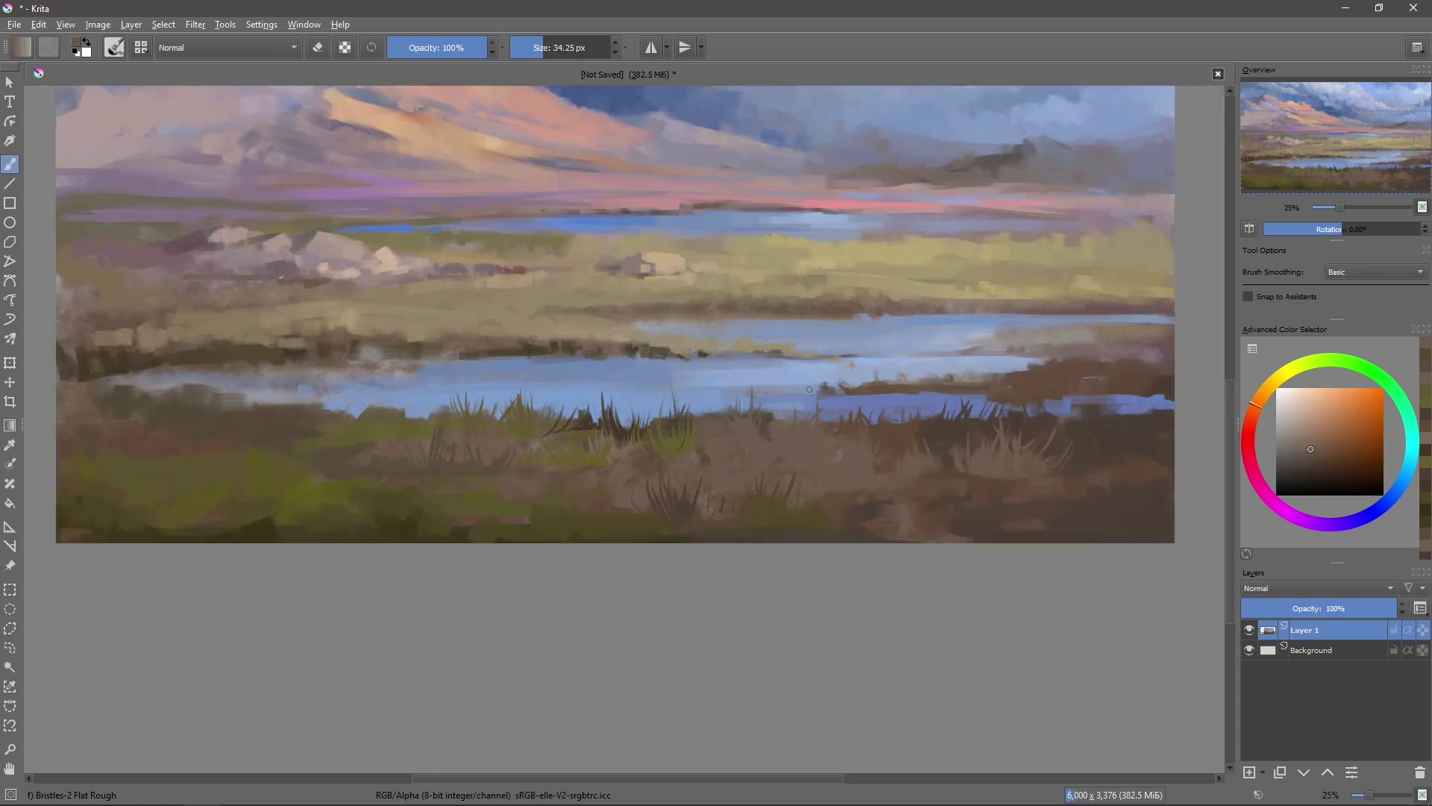
pyautogui.scroll(-3, 777, 472)
pyautogui.scroll(5, 879, 461)
pyautogui.scroll(-1, 692, 447)
pyautogui.moveTo(671, 455); pyautogui.dragTo(709, 403)
pyautogui.moveTo(716, 459); pyautogui.dragTo(739, 419)
# - Add small dark brown grass strokes on the right foreground
pyautogui.scroll(-1, 691, 468)
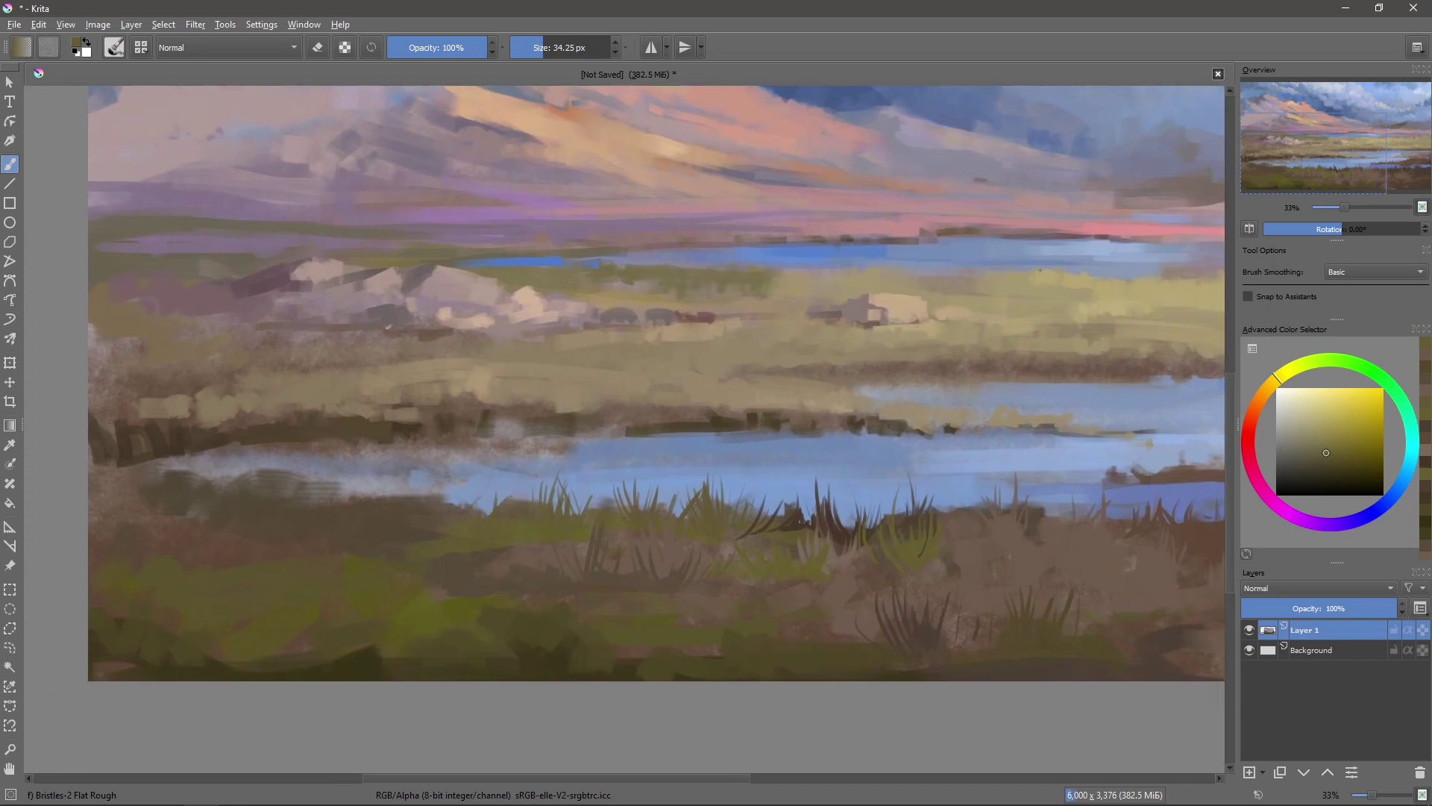
pyautogui.scroll(-3, 563, 437)
pyautogui.scroll(1, 470, 377)
pyautogui.scroll(-1, 470, 378)
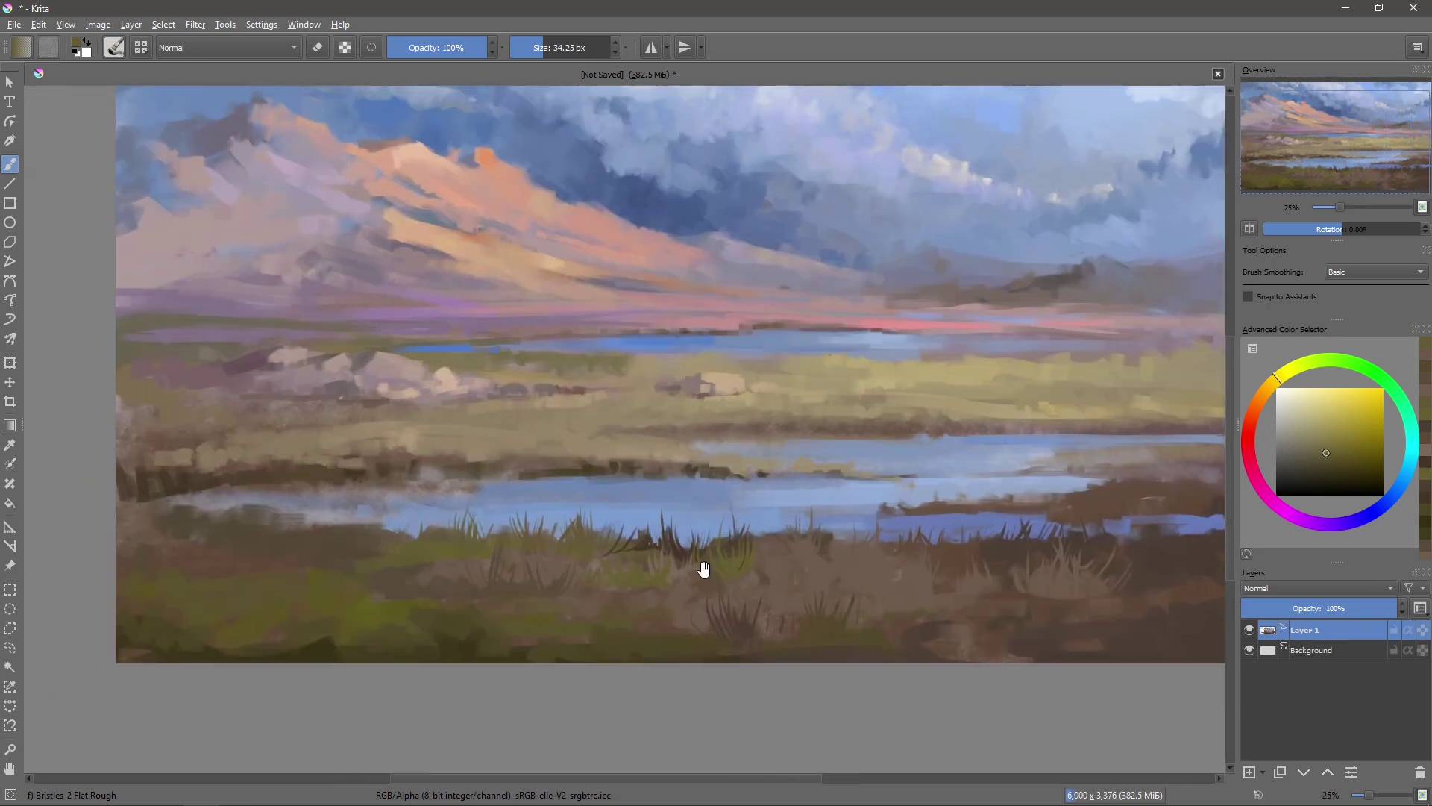
pyautogui.scroll(1, 701, 569)
pyautogui.keyDown('ctrl'); pyautogui.click(1006, 464); pyautogui.keyUp('ctrl')
pyautogui.moveTo(999, 493); pyautogui.dragTo(1006, 464)
pyautogui.scroll(-1, 1006, 465)
pyautogui.scroll(1, 1017, 512)
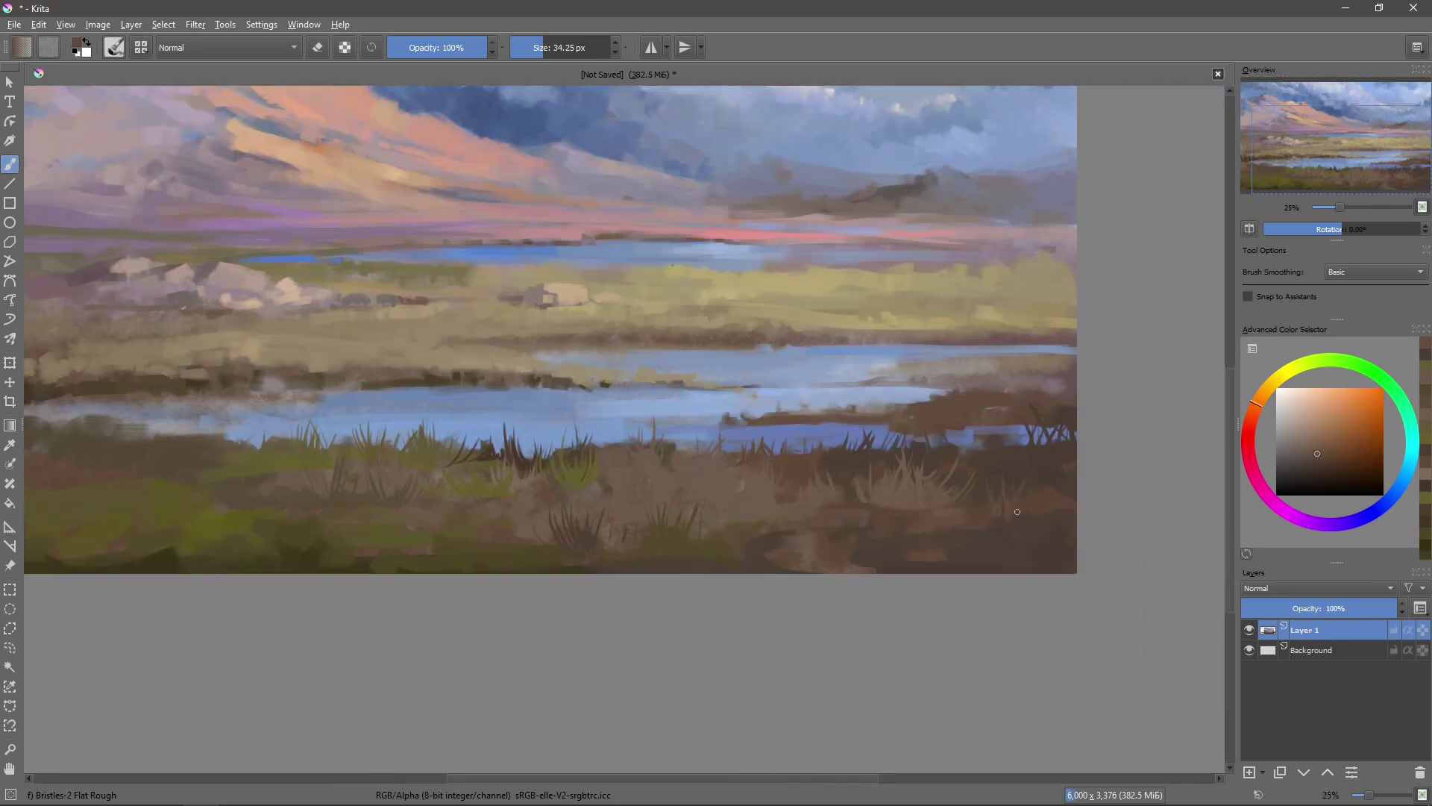
pyautogui.keyDown('ctrl'); pyautogui.click(1062, 510); pyautogui.keyUp('ctrl')
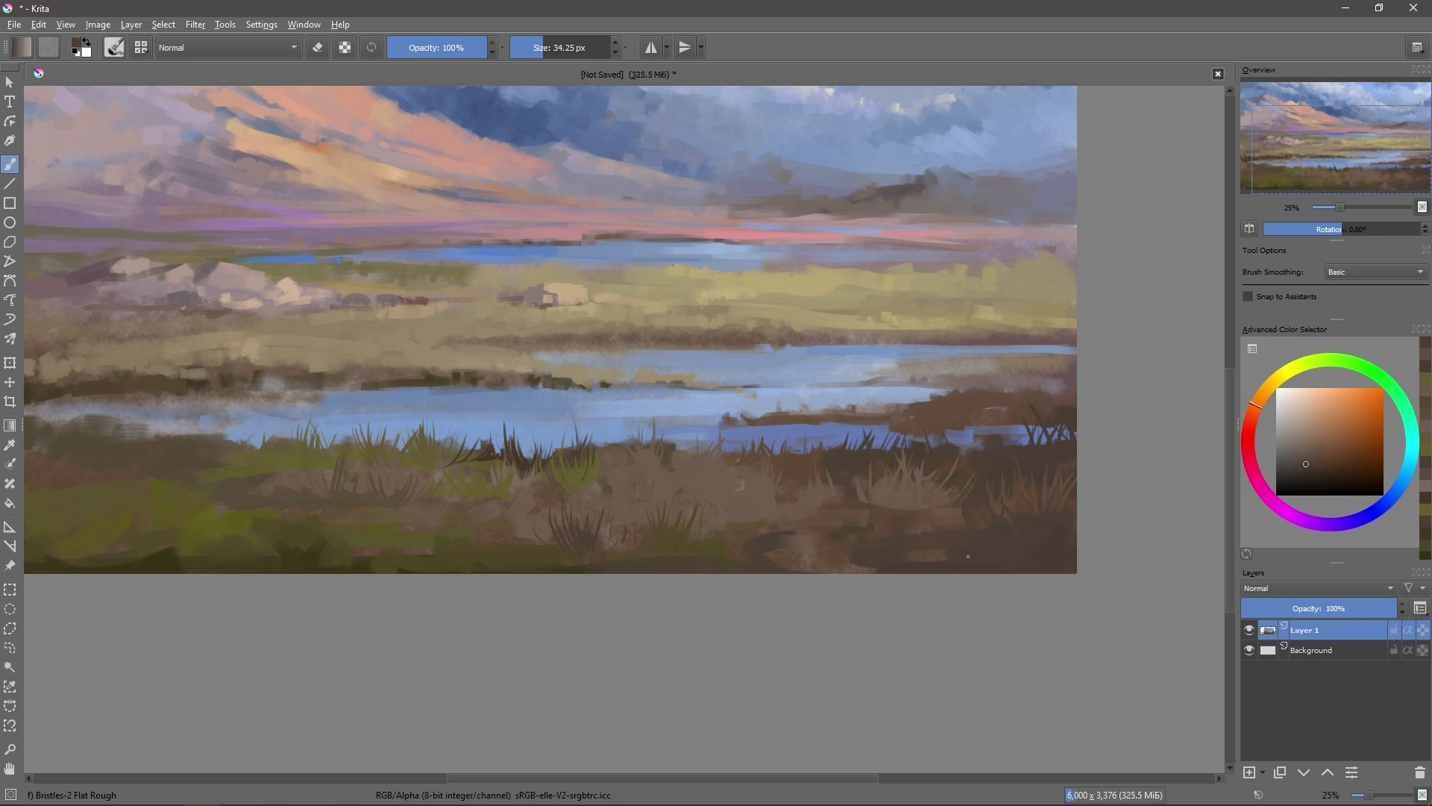
# - Pan across the left marsh, sampling yellow-olive and brown-orange from the grass
pyautogui.moveTo(853, 520); pyautogui.dragTo(971, 544)
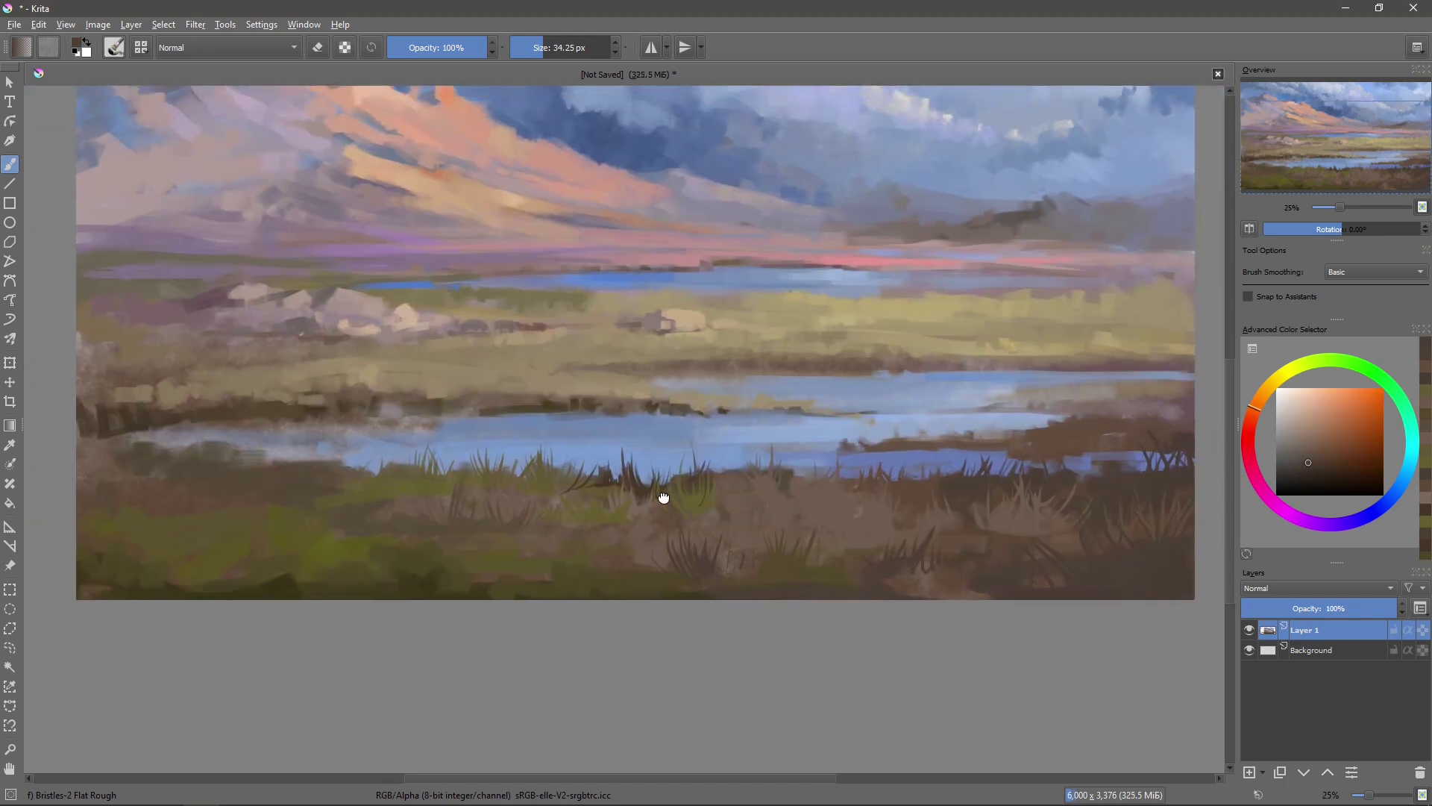
pyautogui.moveTo(664, 497); pyautogui.dragTo(970, 486)
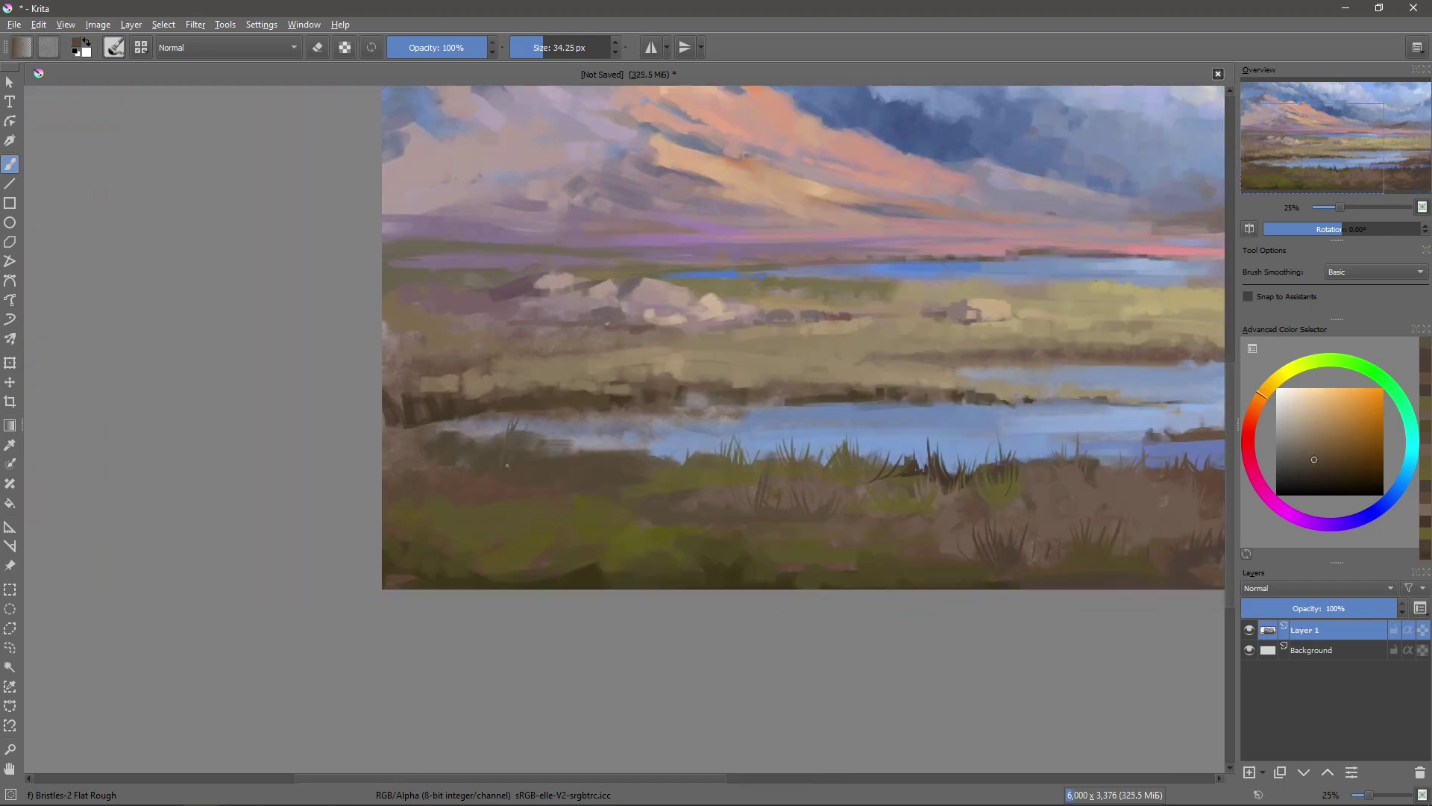
pyautogui.keyDown('ctrl'); pyautogui.click(579, 470); pyautogui.keyUp('ctrl')
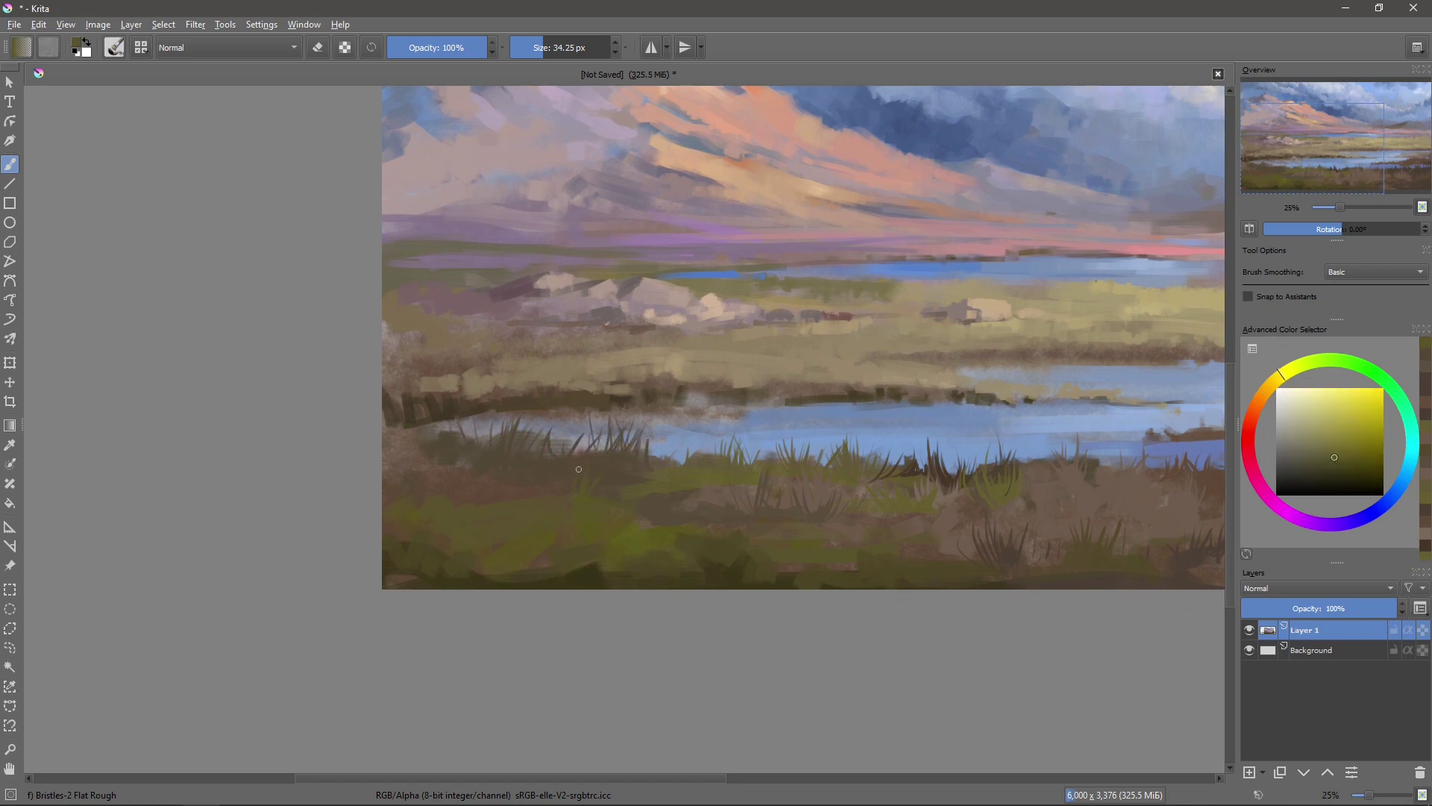
pyautogui.moveTo(713, 441); pyautogui.dragTo(651, 394)
pyautogui.keyDown('ctrl'); pyautogui.click(585, 427); pyautogui.keyUp('ctrl')
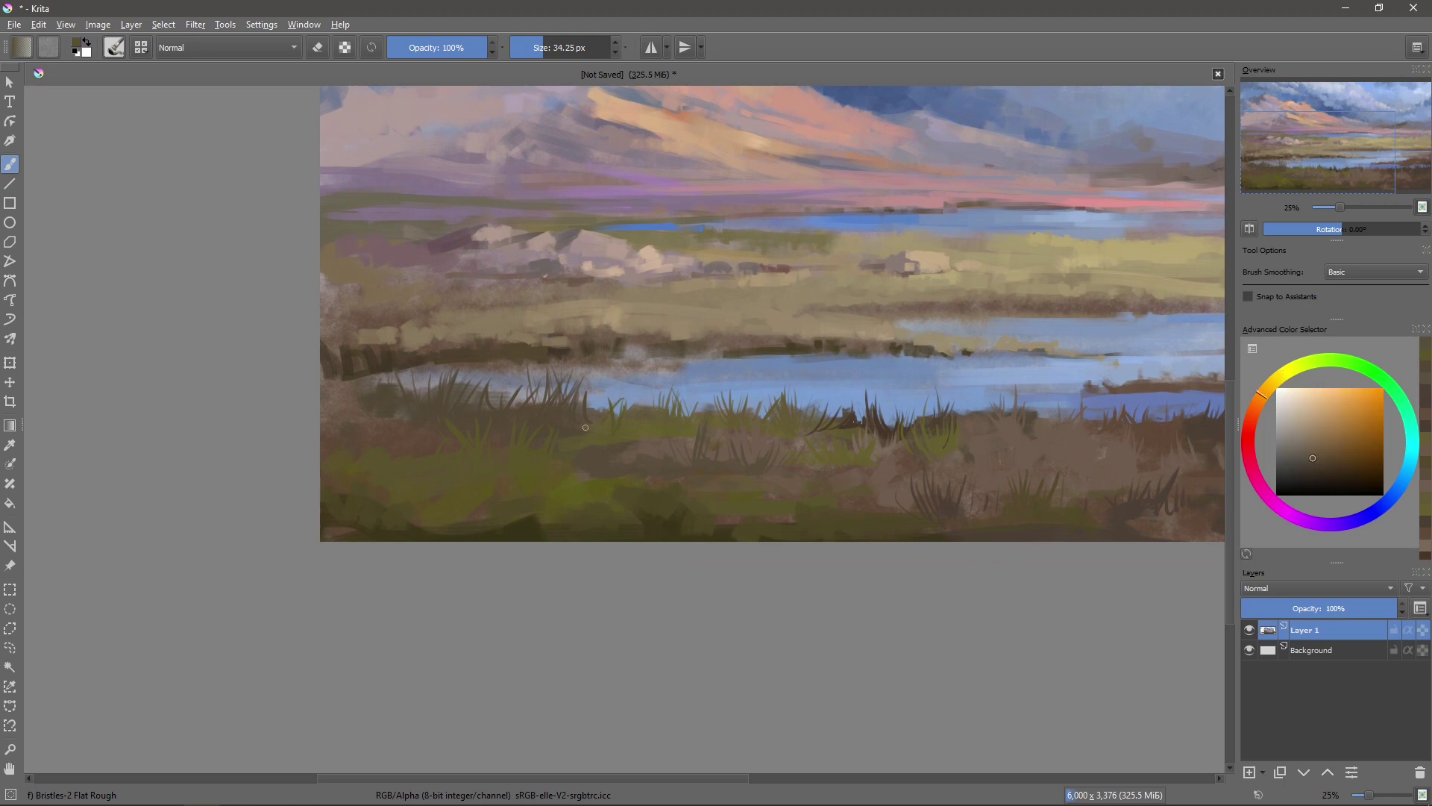
pyautogui.moveTo(694, 505); pyautogui.dragTo(641, 484)
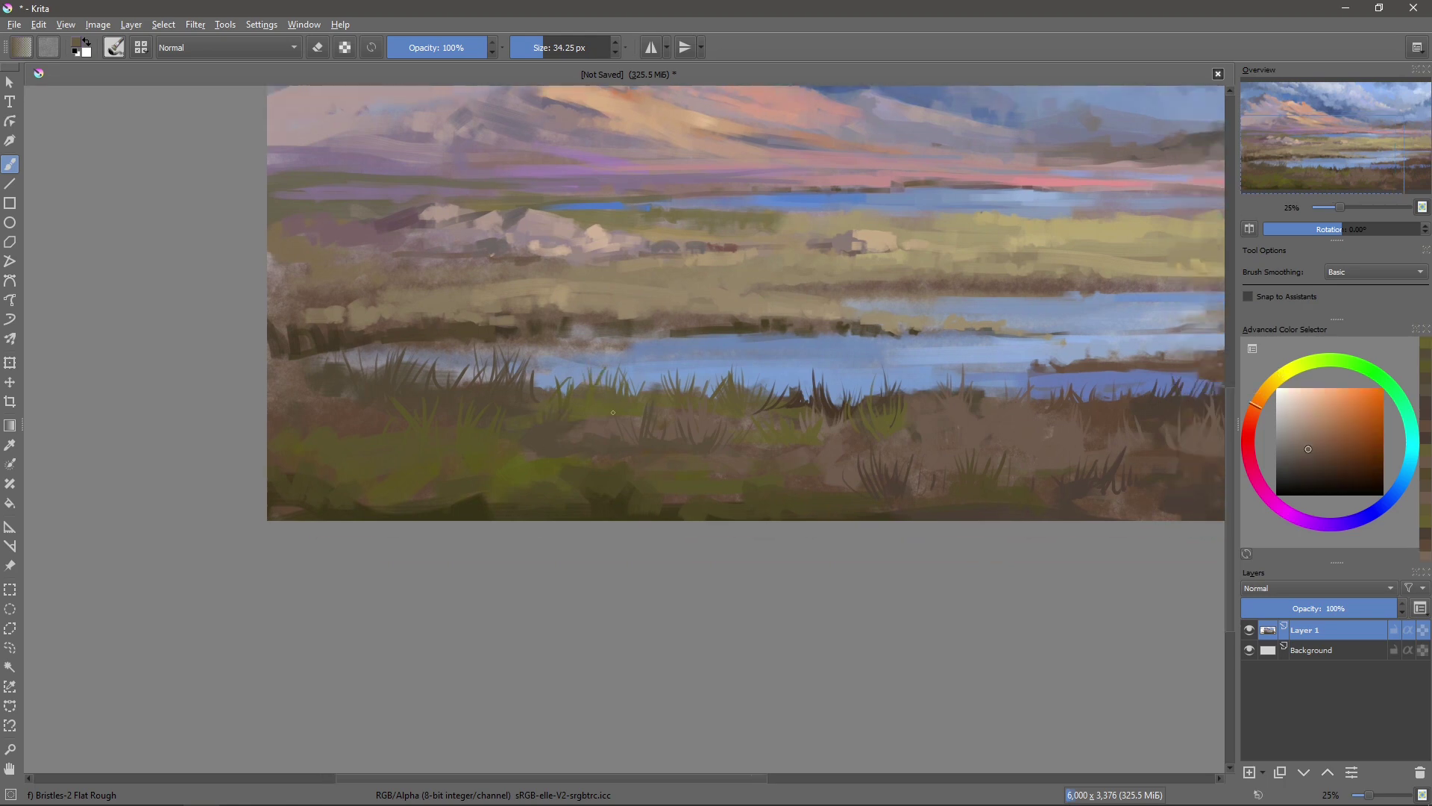
pyautogui.scroll(1, 522, 466)
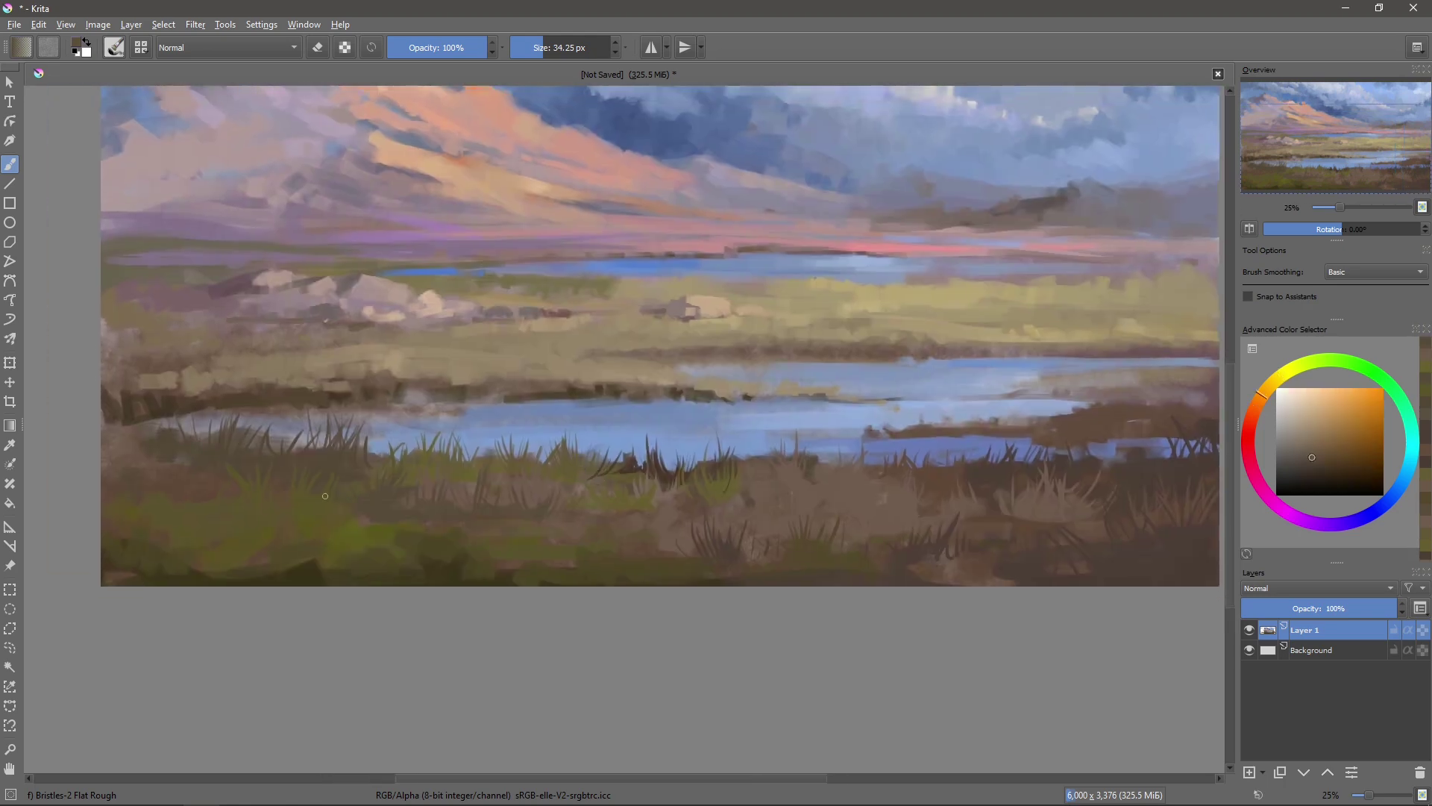
# - Stroke yellow-olive grass in the lower-left marsh and zoom out to review
pyautogui.keyDown('ctrl'); pyautogui.click(232, 526); pyautogui.keyUp('ctrl')
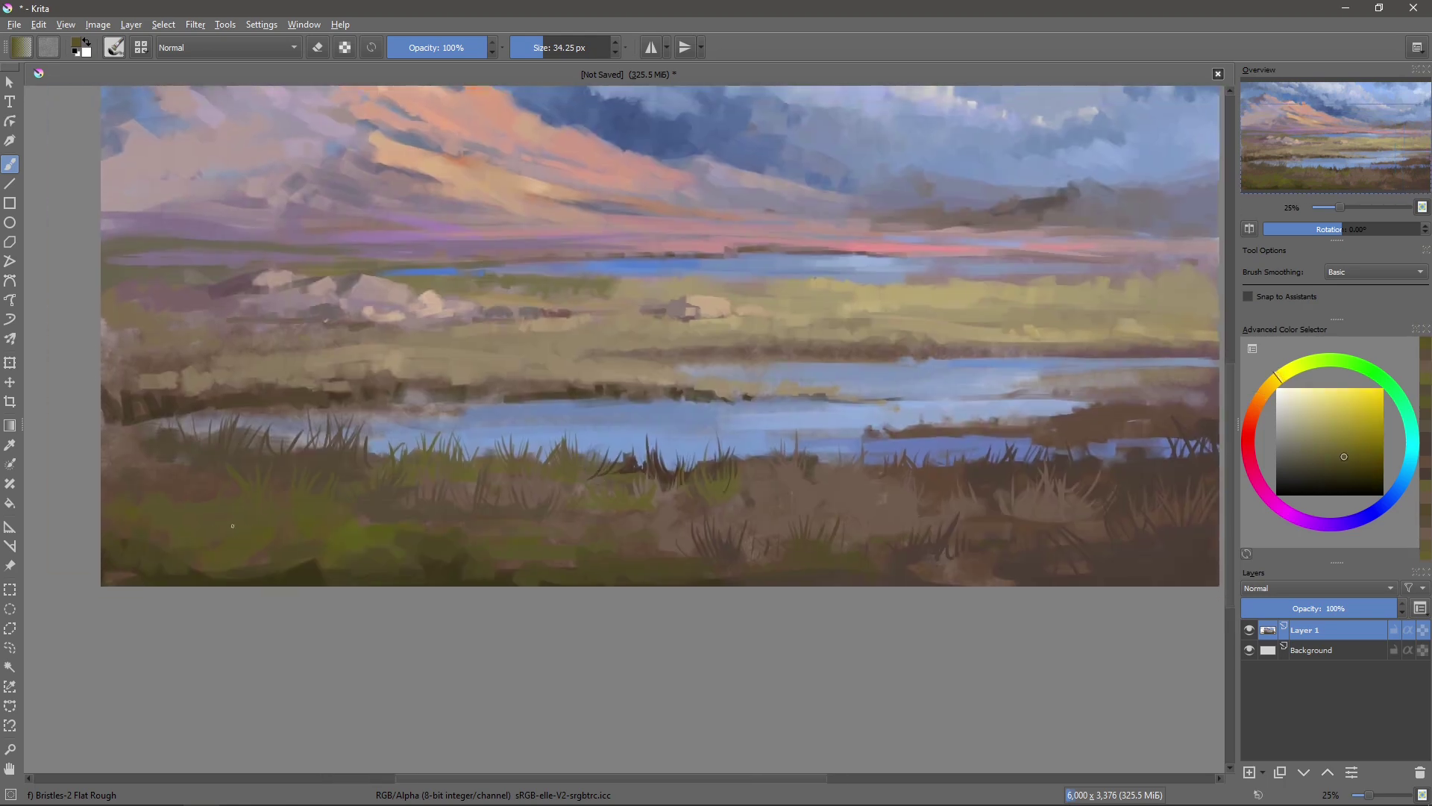
pyautogui.keyDown('ctrl'); pyautogui.click(135, 441); pyautogui.keyUp('ctrl')
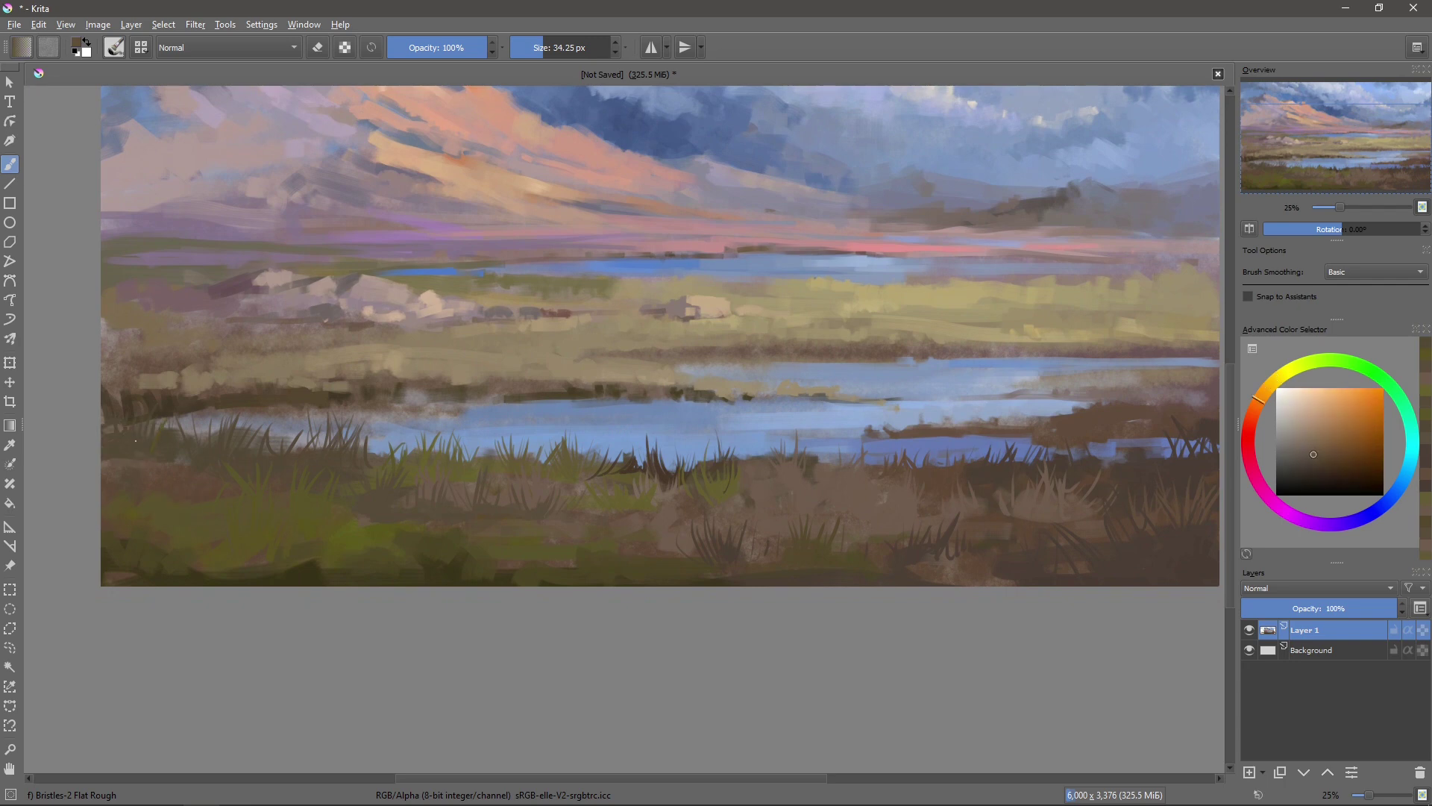
pyautogui.keyDown('ctrl'); pyautogui.click(312, 572); pyautogui.keyUp('ctrl')
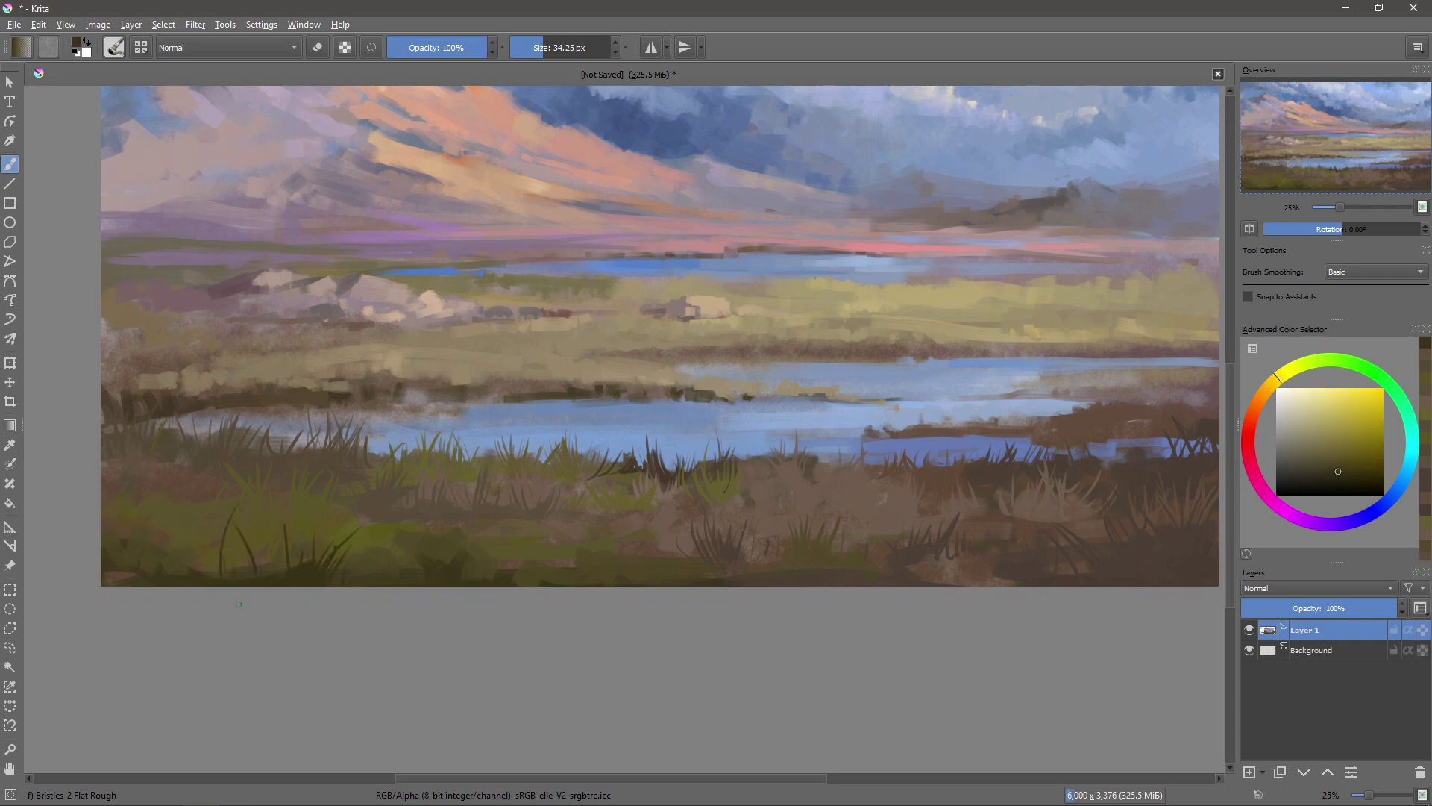
pyautogui.moveTo(425, 547); pyautogui.dragTo(343, 514)
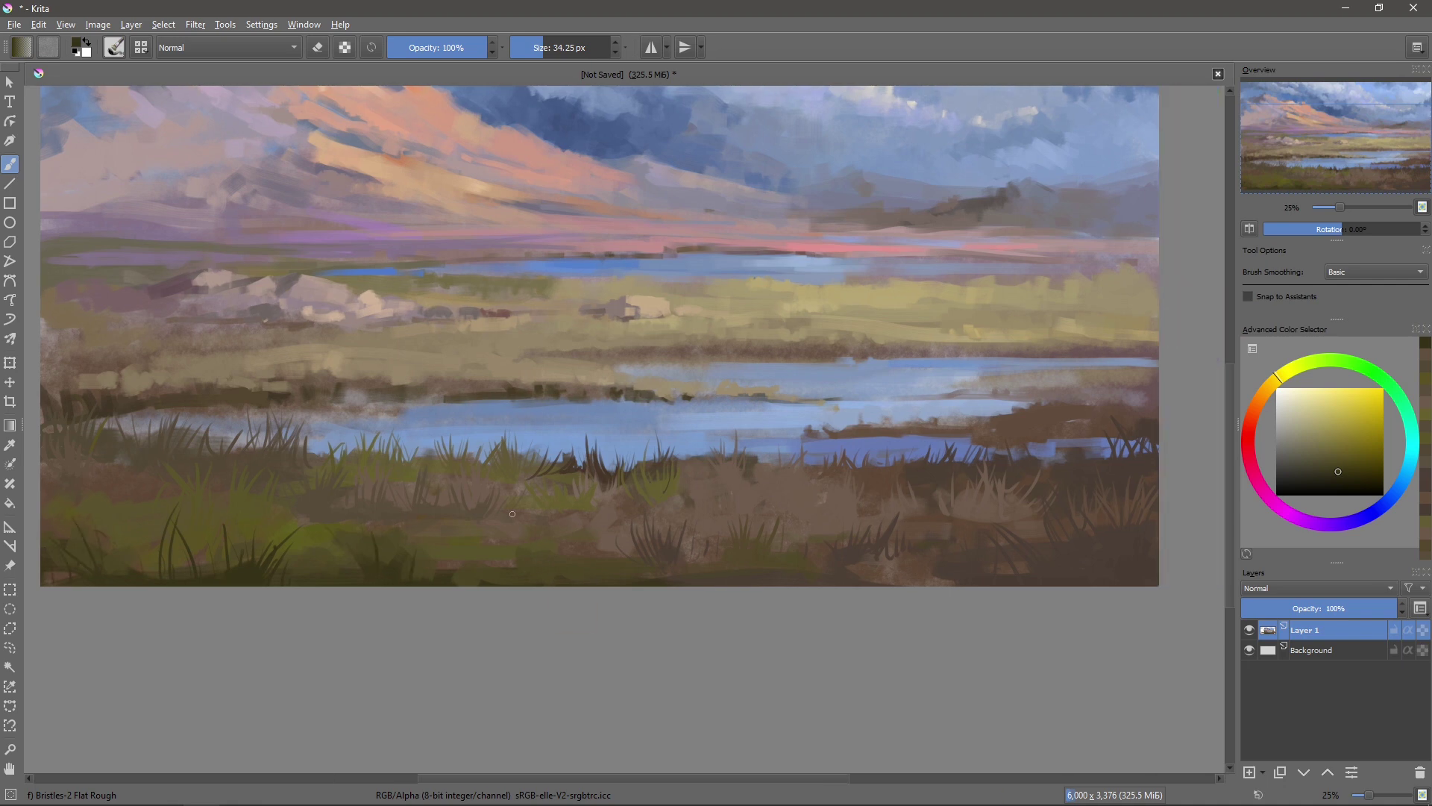
pyautogui.scroll(-1, 530, 559)
pyautogui.scroll(-1, 671, 552)
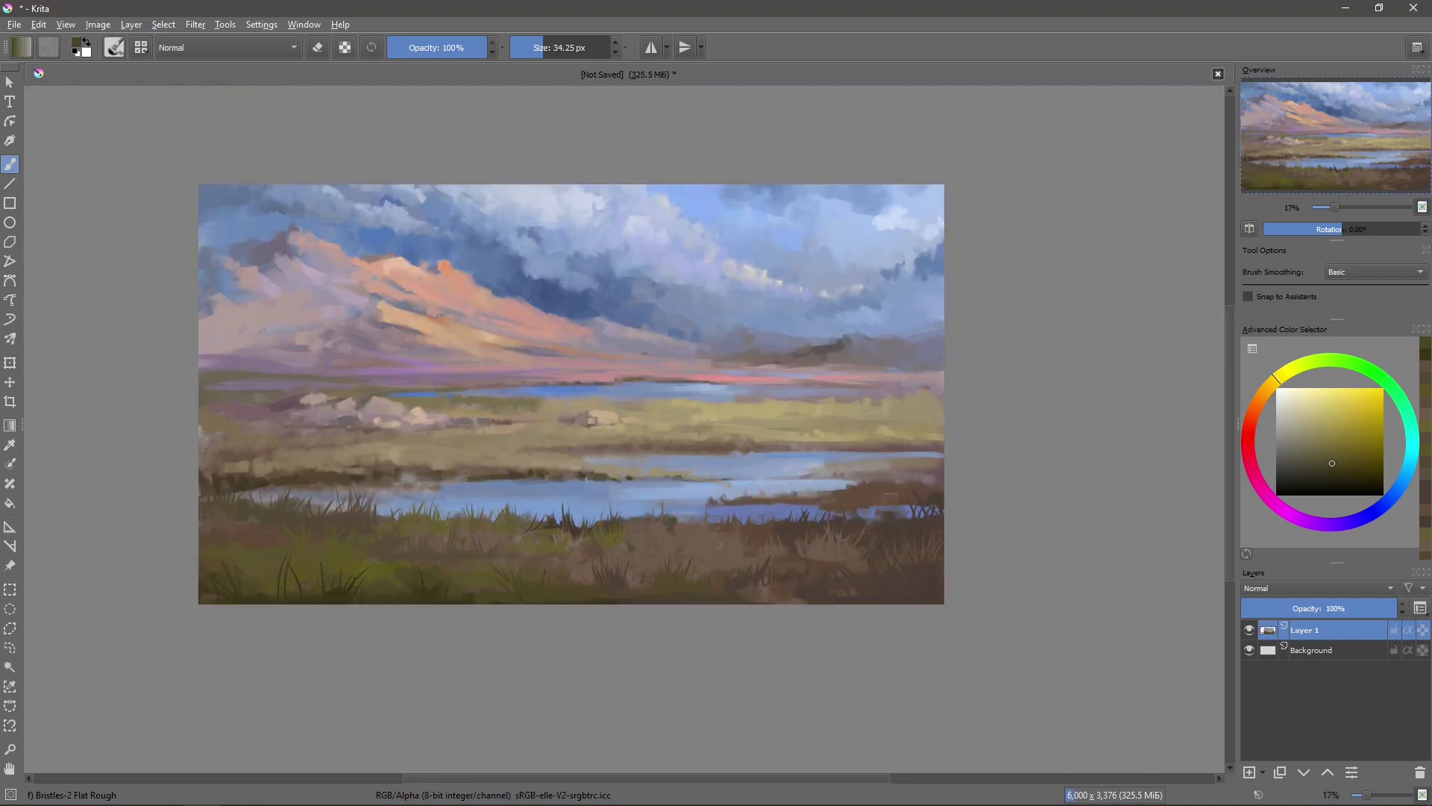
pyautogui.scroll(1, 723, 498)
# - Paint dark reeds along the far shoreline and dark reed reflections in the water
pyautogui.scroll(1, 591, 473)
pyautogui.scroll(1, 432, 521)
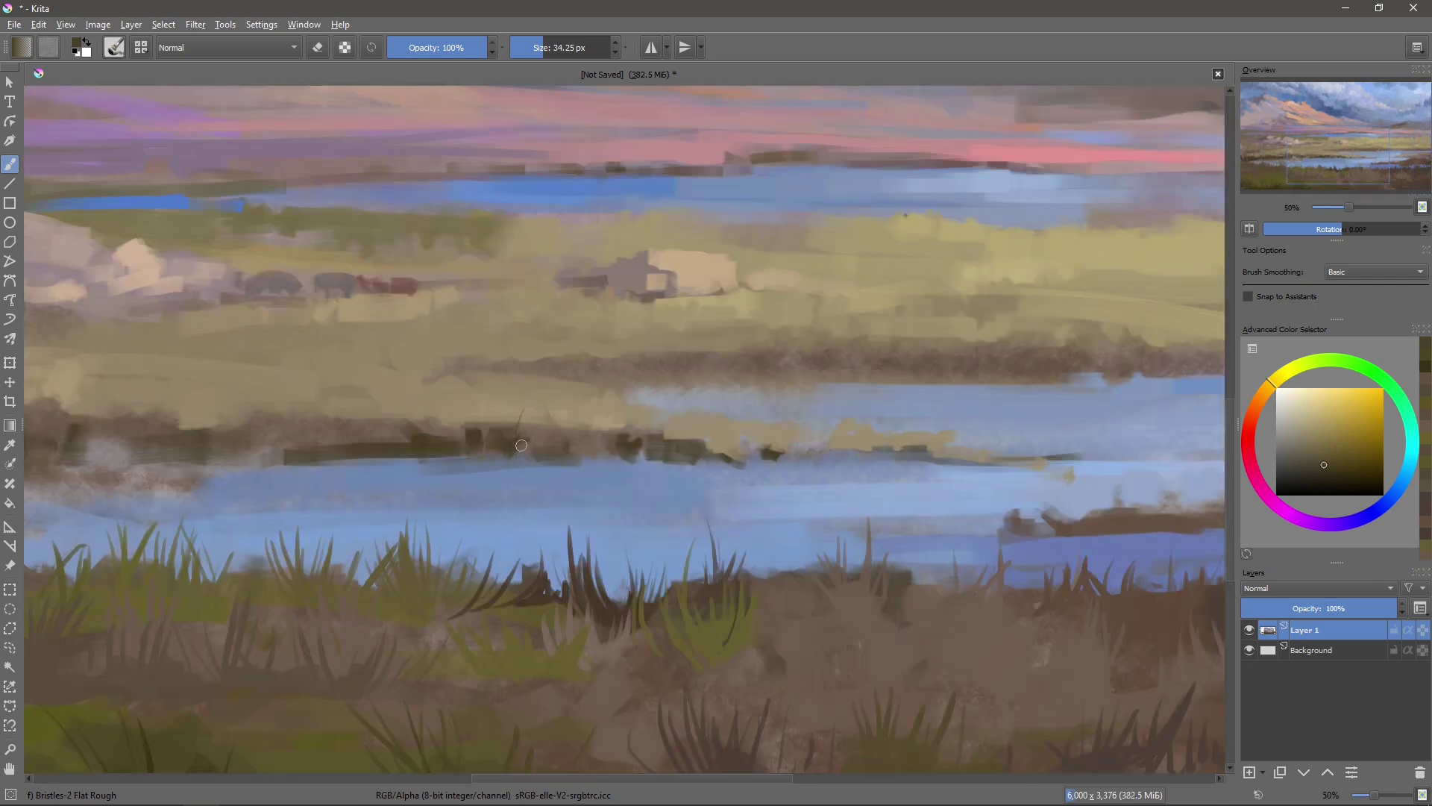
pyautogui.moveTo(521, 445); pyautogui.dragTo(531, 409)
pyautogui.moveTo(461, 446); pyautogui.dragTo(485, 415)
pyautogui.moveTo(561, 458); pyautogui.dragTo(567, 431)
pyautogui.moveTo(433, 429); pyautogui.dragTo(428, 400)
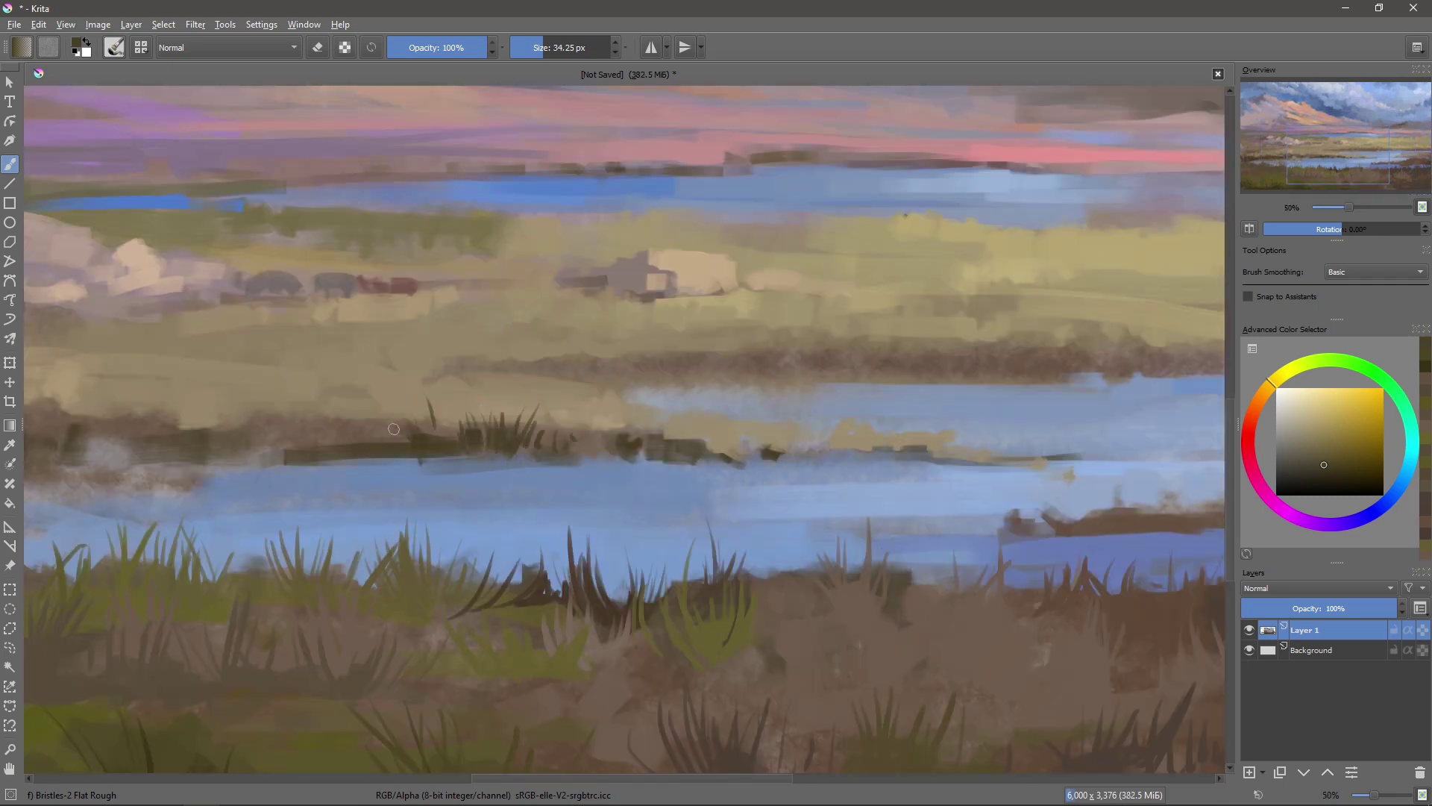
pyautogui.keyDown('ctrl'); pyautogui.click(530, 483); pyautogui.keyUp('ctrl')
pyautogui.moveTo(554, 467)
pyautogui.mouseDown()
pyautogui.moveTo(552, 485)
pyautogui.moveTo(729, 420)
pyautogui.mouseUp()
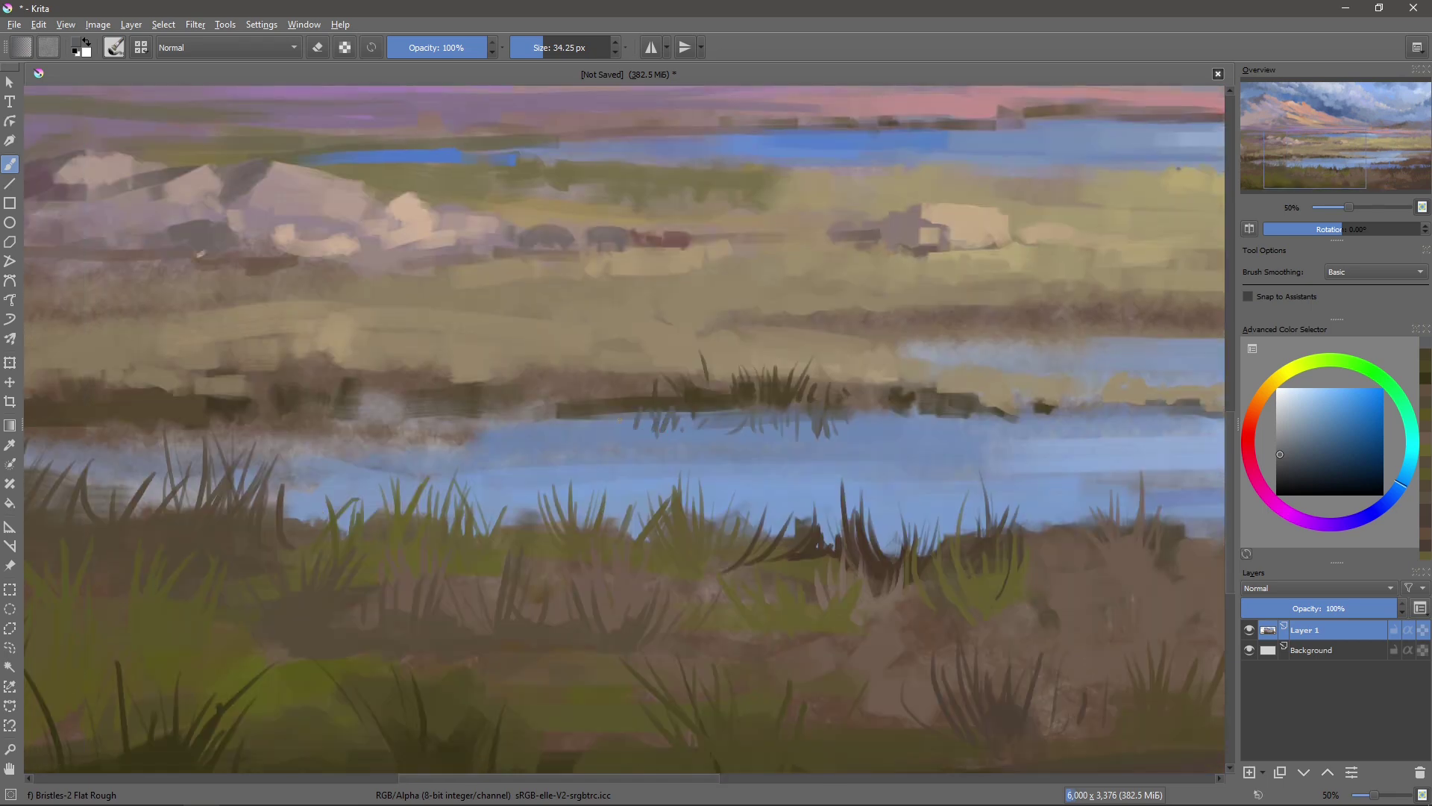
# - Sample pale blue from the lake and paint thin light highlights along the far shoreline
pyautogui.scroll(-2, 693, 465)
pyautogui.scroll(1, 693, 448)
pyautogui.keyDown('ctrl'); pyautogui.click(681, 415); pyautogui.keyUp('ctrl')
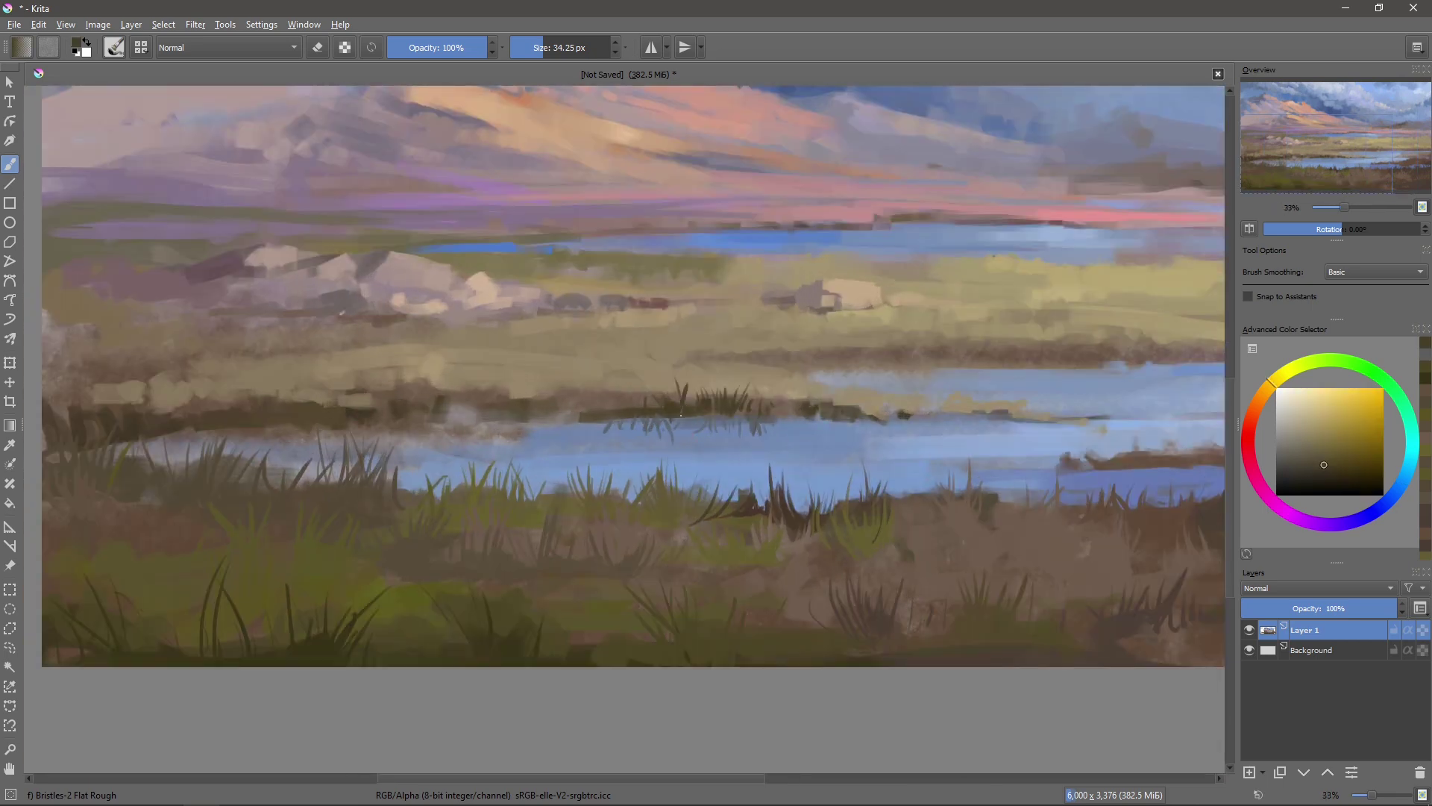
pyautogui.moveTo(840, 392); pyautogui.dragTo(571, 393)
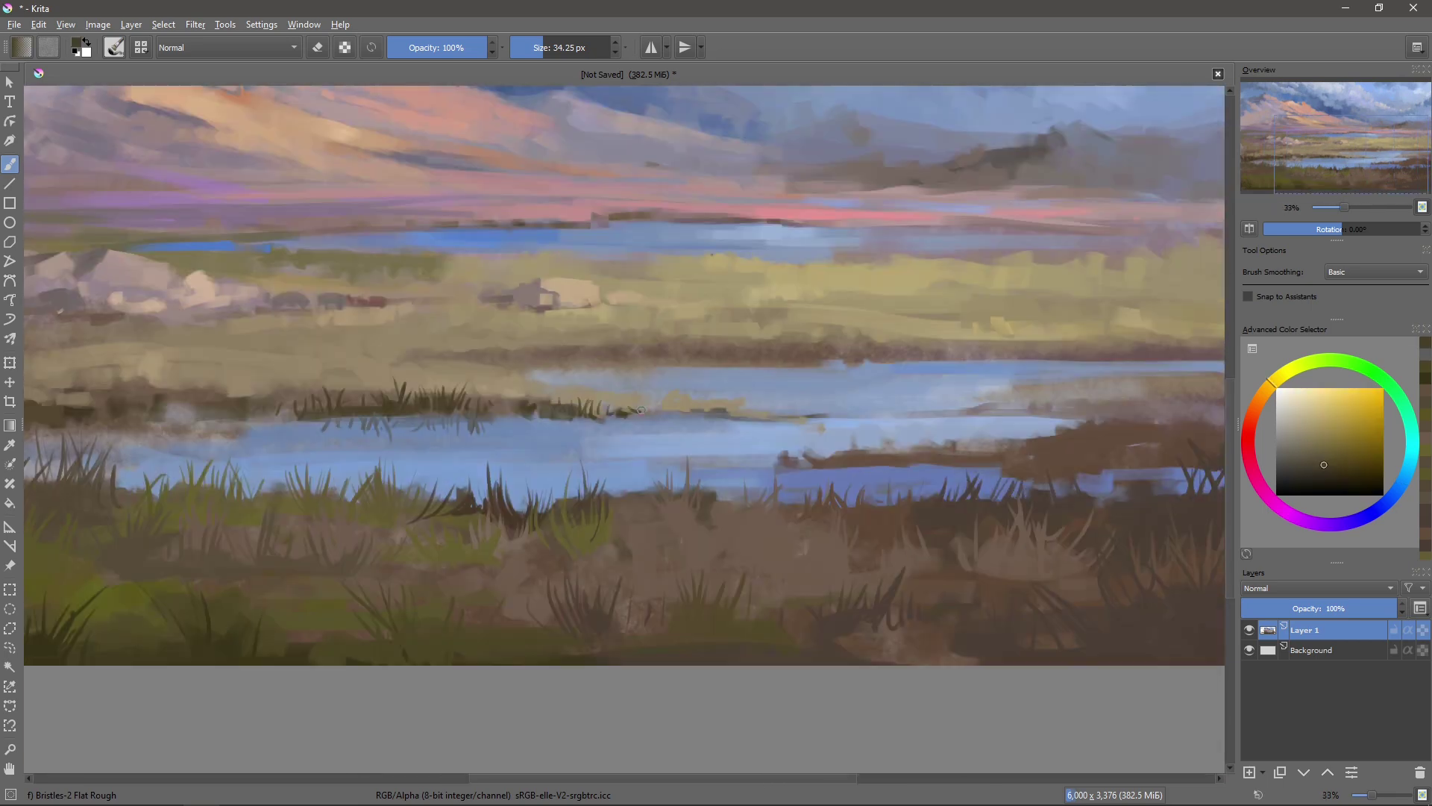
pyautogui.keyDown('ctrl'); pyautogui.click(713, 400); pyautogui.keyUp('ctrl')
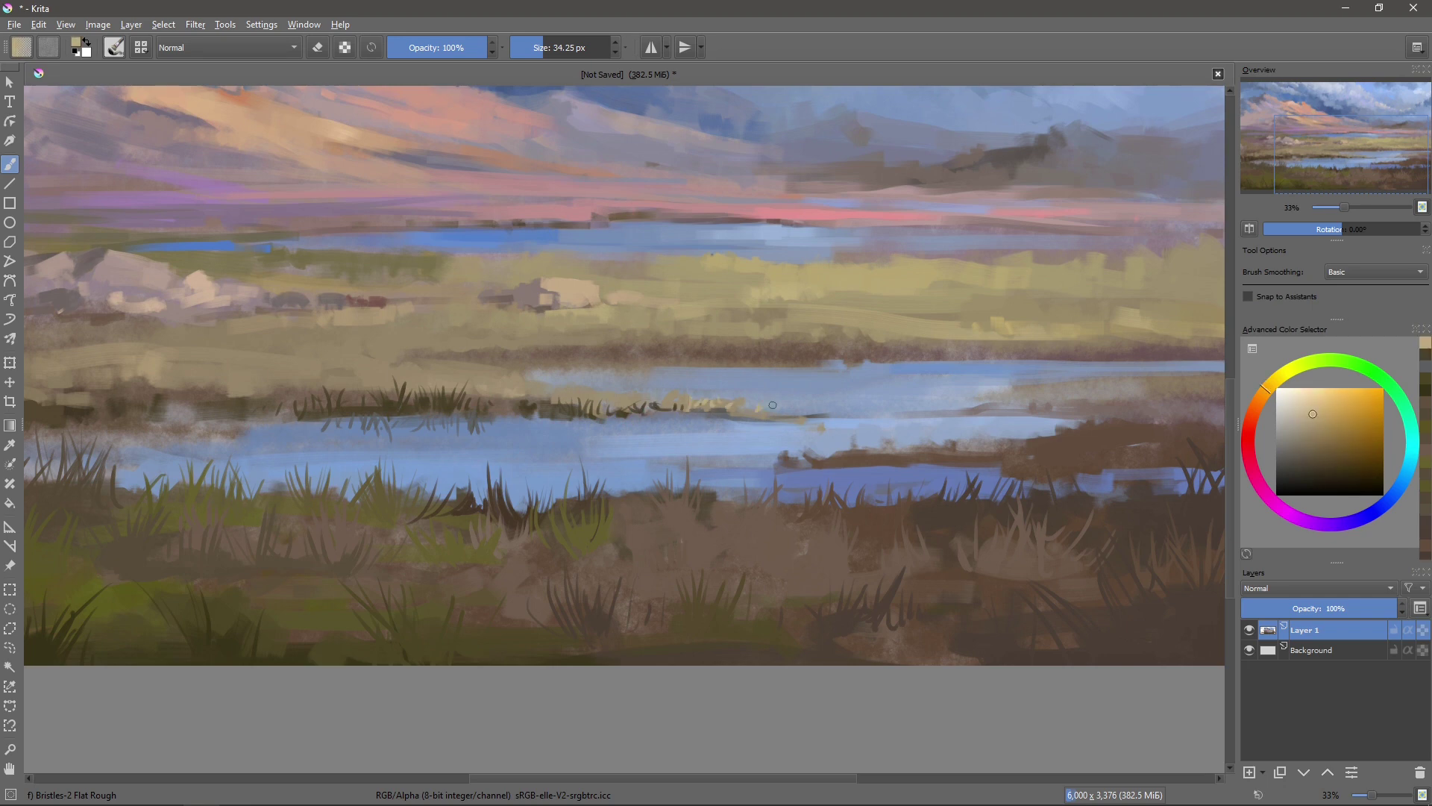
pyautogui.keyDown('ctrl'); pyautogui.click(699, 412); pyautogui.keyUp('ctrl')
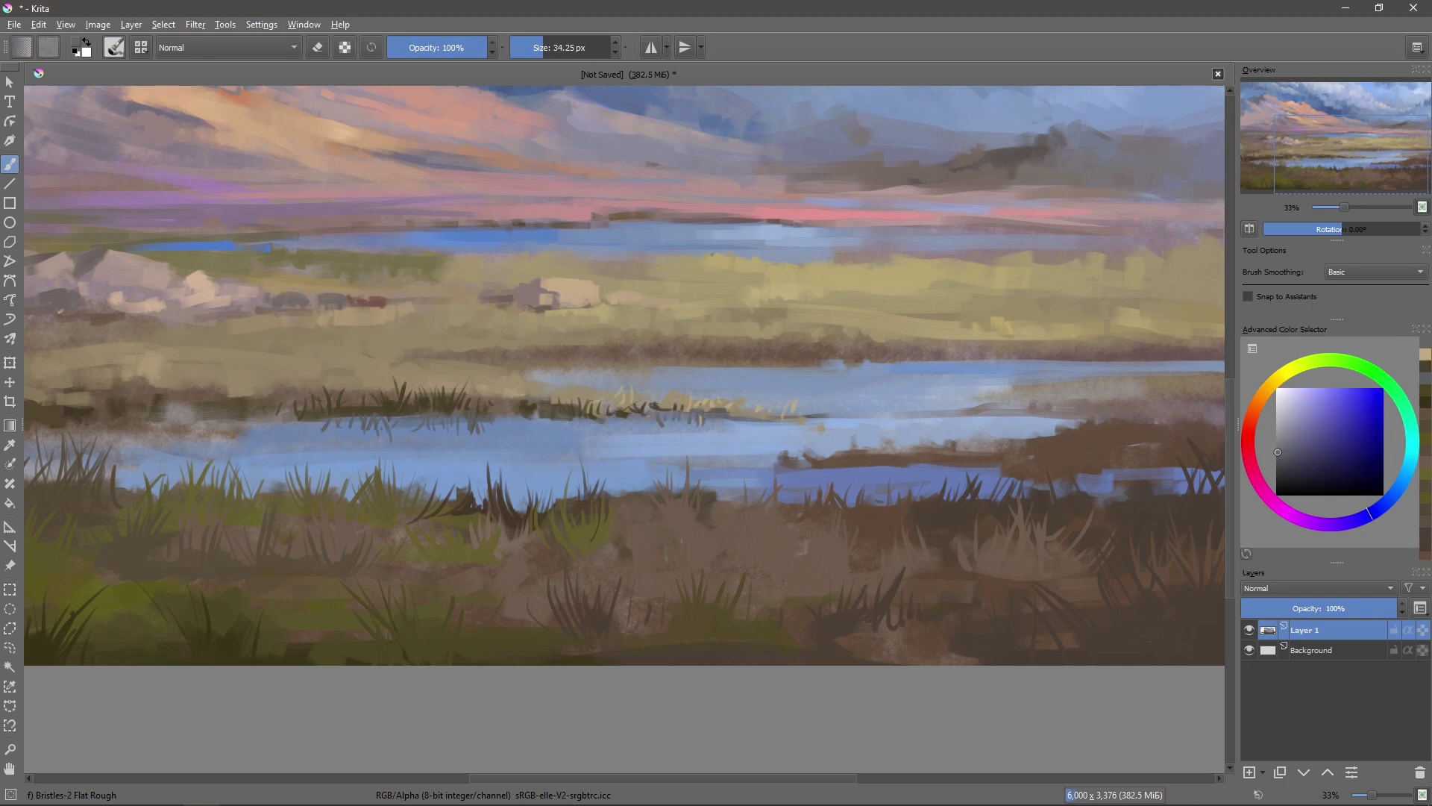
pyautogui.moveTo(585, 416); pyautogui.dragTo(794, 425)
pyautogui.keyDown('ctrl'); pyautogui.click(1104, 430); pyautogui.keyUp('ctrl')
pyautogui.moveTo(575, 421); pyautogui.dragTo(688, 422)
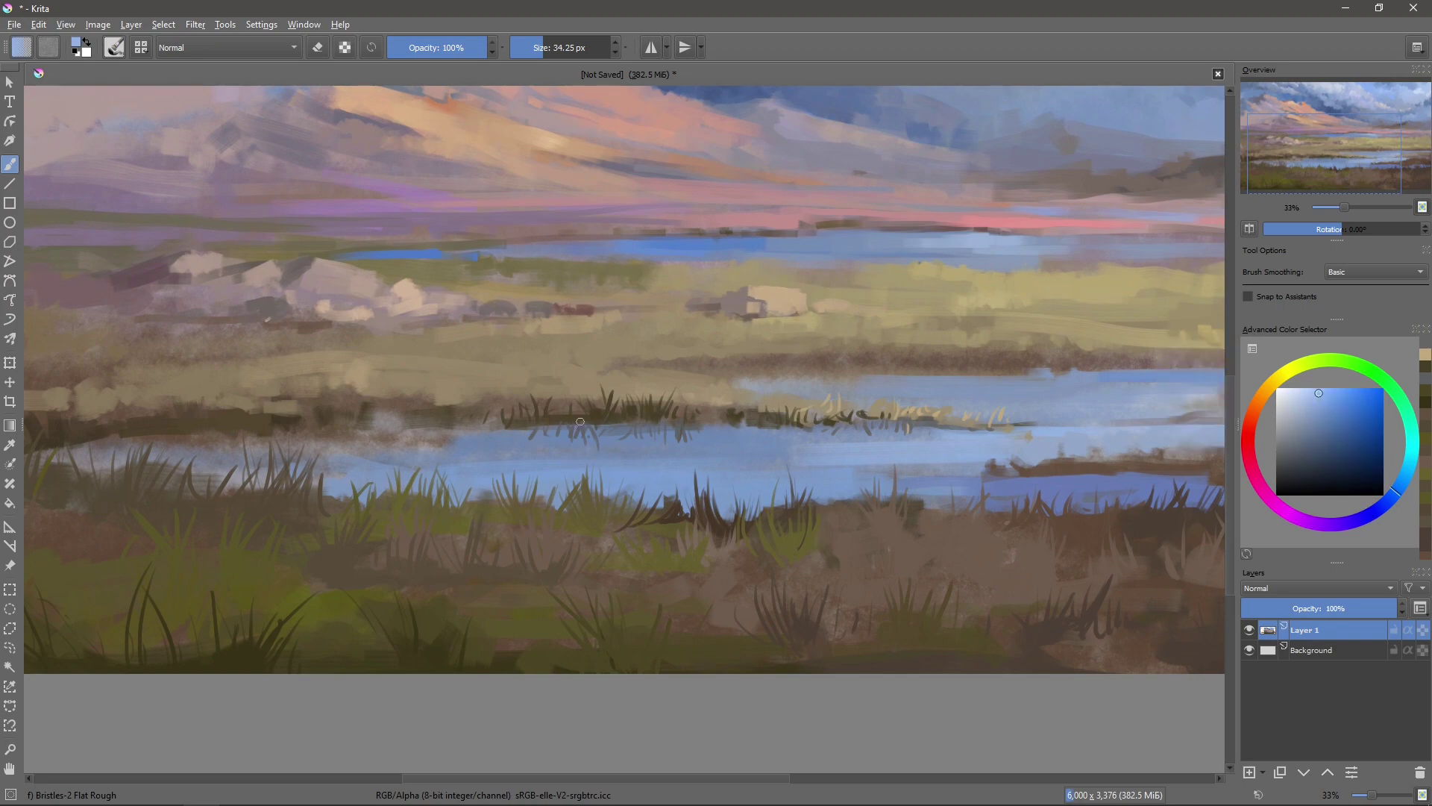
pyautogui.moveTo(824, 424); pyautogui.dragTo(942, 424)
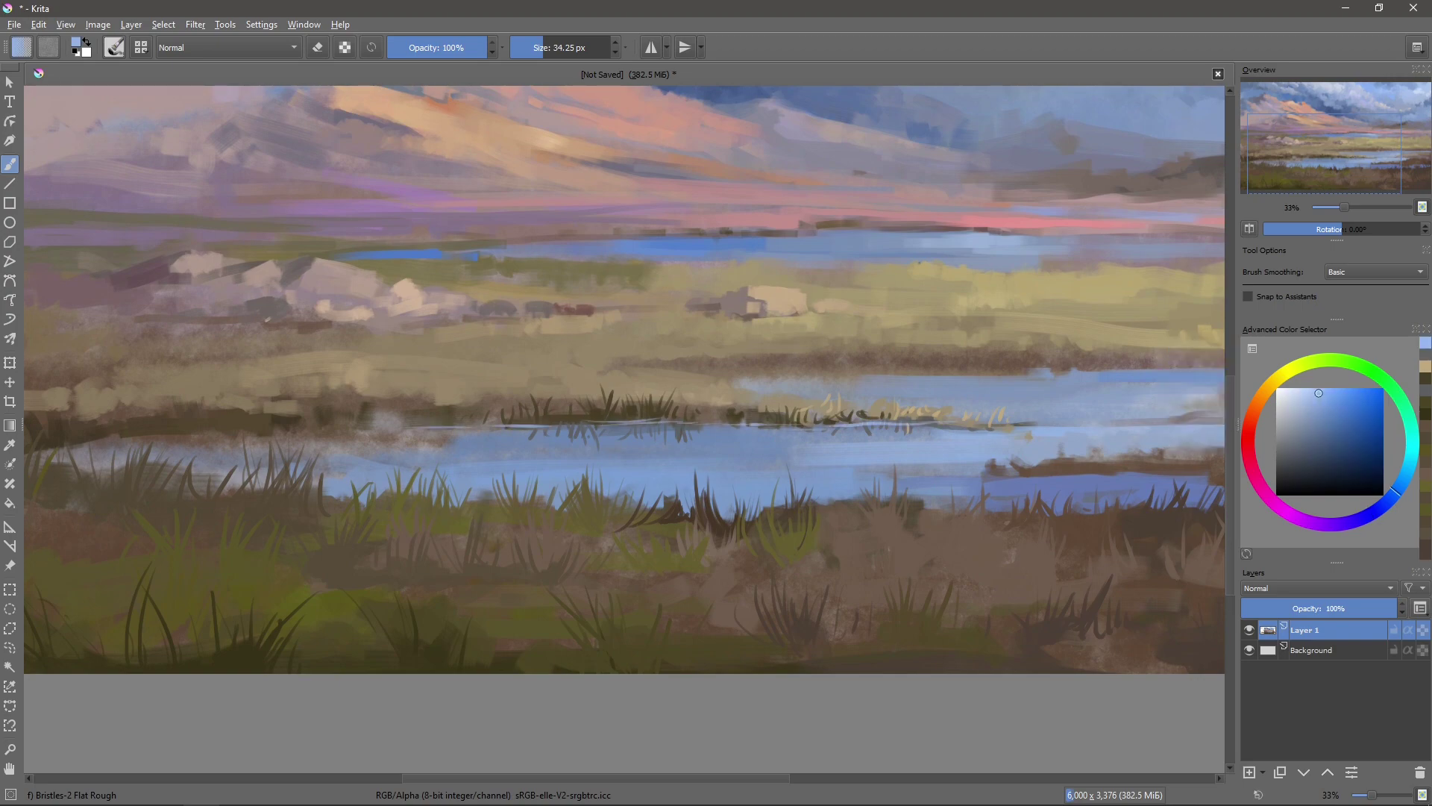
# - Sample the muted marsh brown and paint dark grass blades at the water's edge
pyautogui.scroll(-1, 825, 440)
pyautogui.scroll(-1, 825, 440)
pyautogui.scroll(1, 821, 447)
pyautogui.scroll(1, 735, 478)
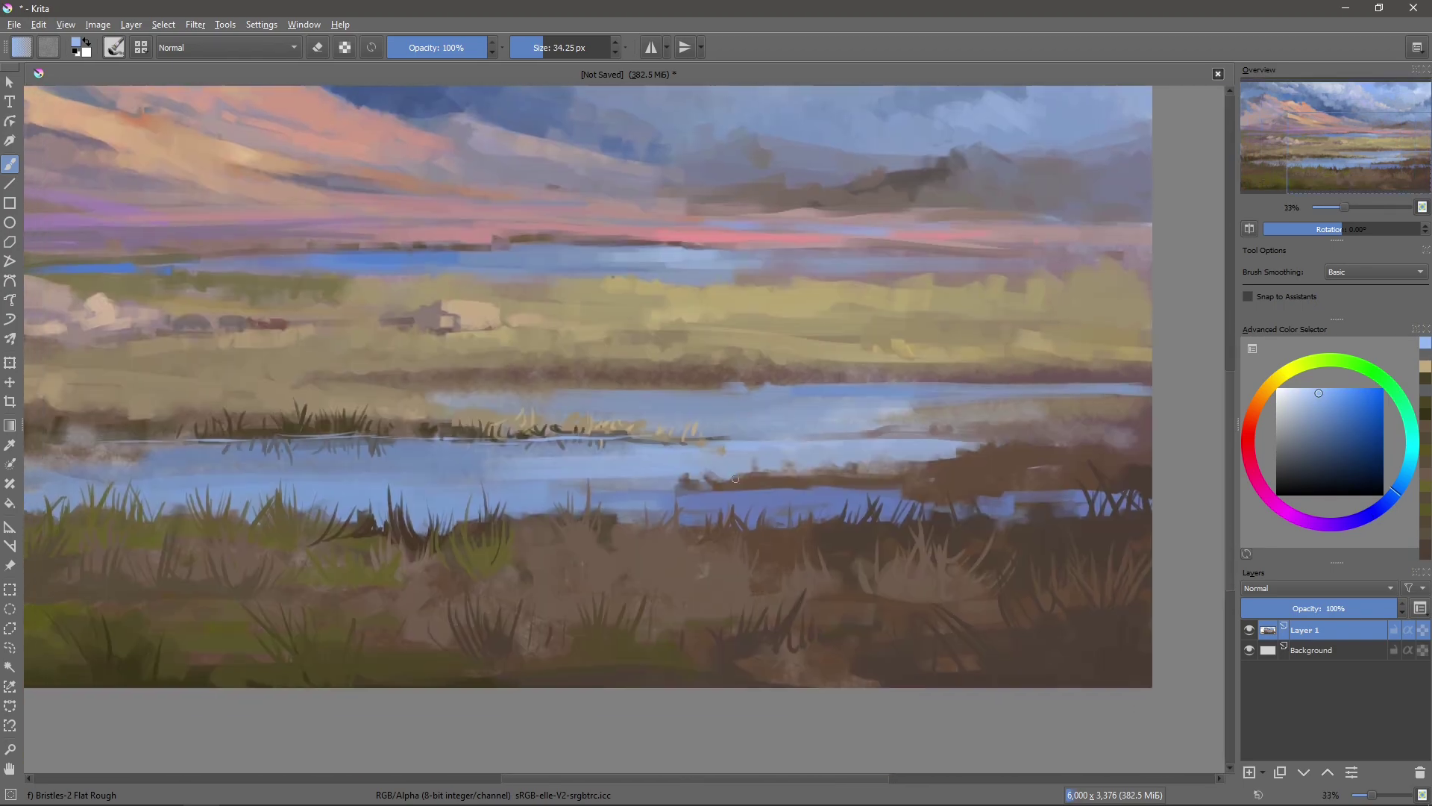
pyautogui.keyDown('ctrl'); pyautogui.click(736, 478); pyautogui.keyUp('ctrl')
pyautogui.moveTo(683, 490); pyautogui.dragTo(658, 487)
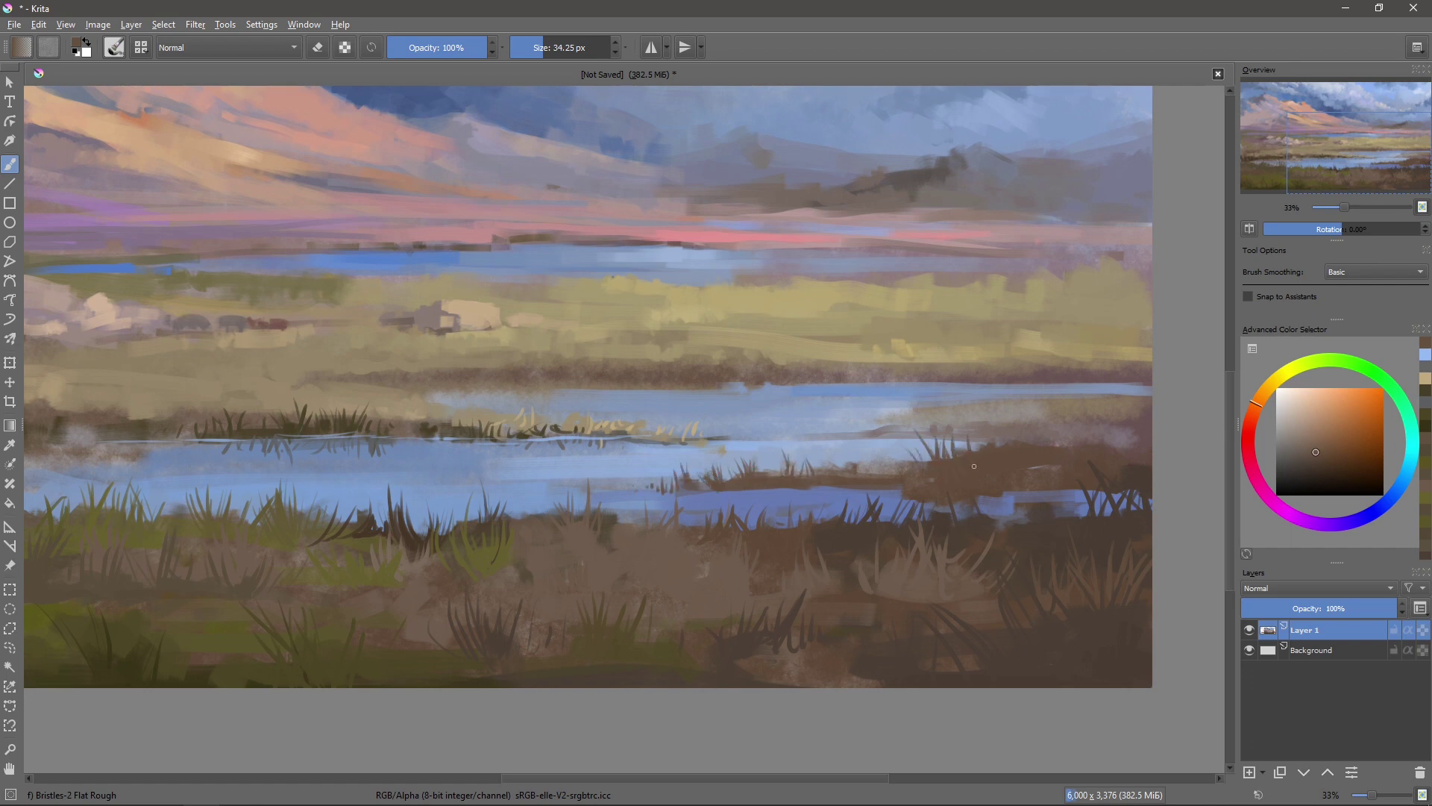
# - Adjust the brown, then choose a lighter blue and a tan for grass highlights
pyautogui.keyDown('ctrl'); pyautogui.click(1089, 419); pyautogui.keyUp('ctrl')
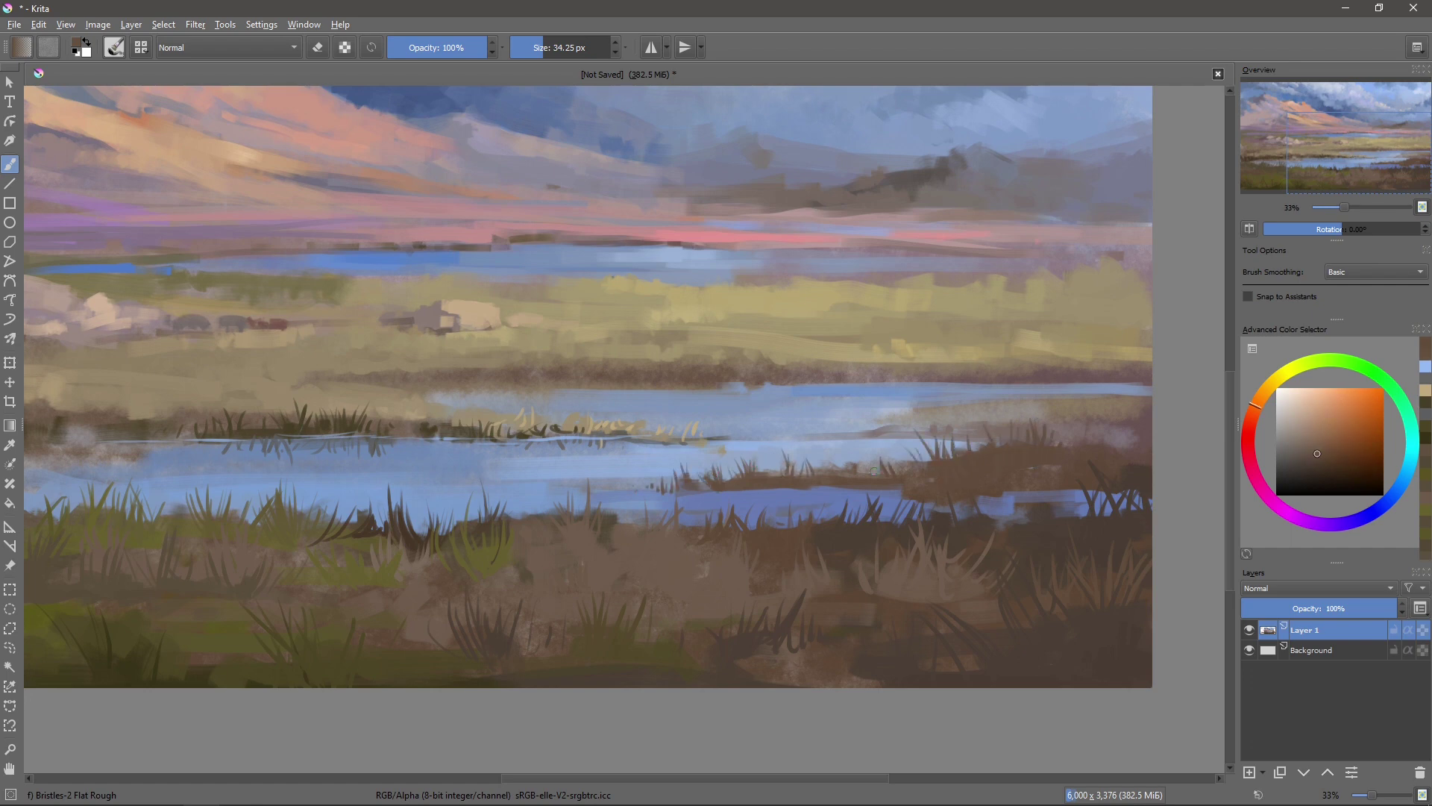
pyautogui.keyDown('ctrl'); pyautogui.click(692, 492); pyautogui.keyUp('ctrl')
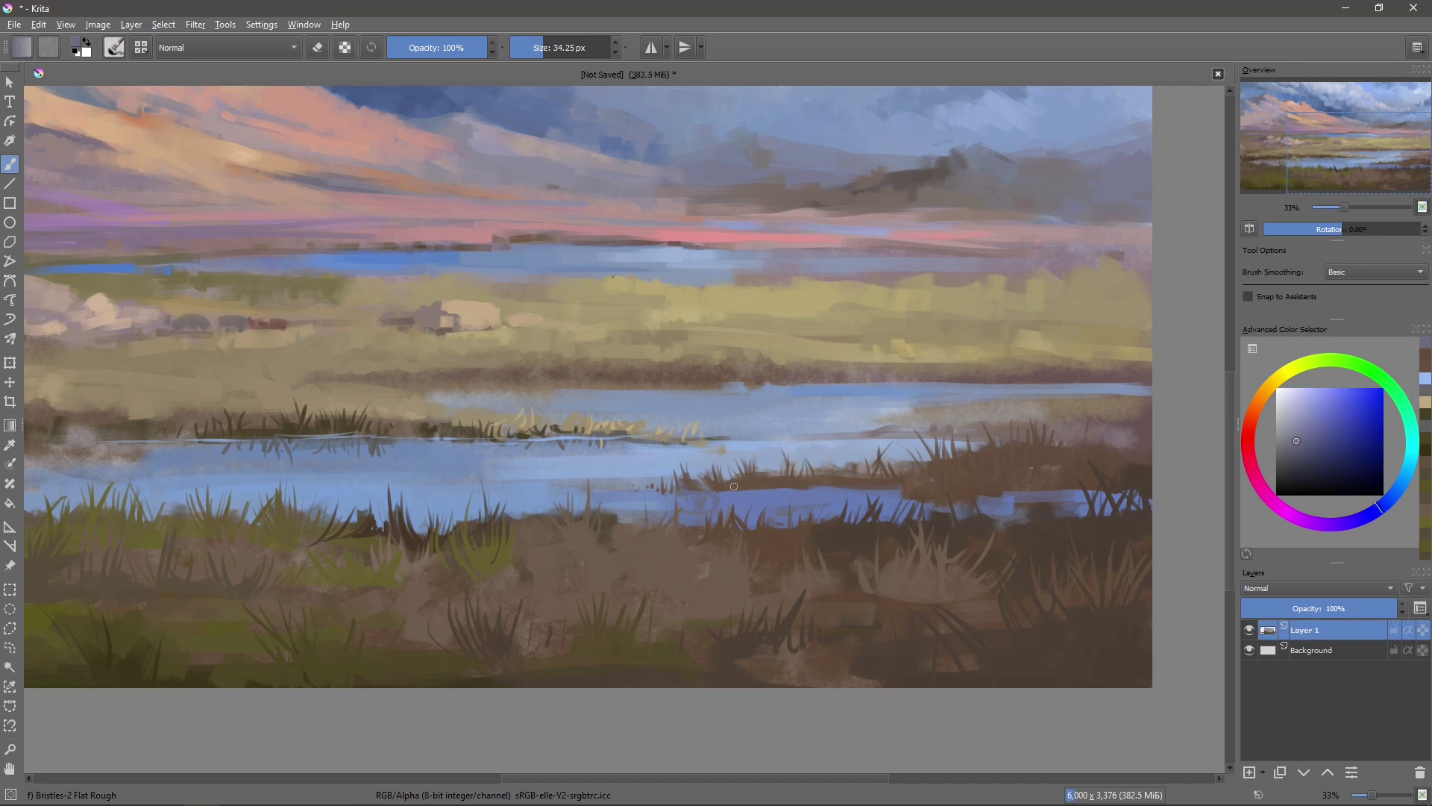
pyautogui.keyDown('ctrl'); pyautogui.click(845, 510); pyautogui.keyUp('ctrl')
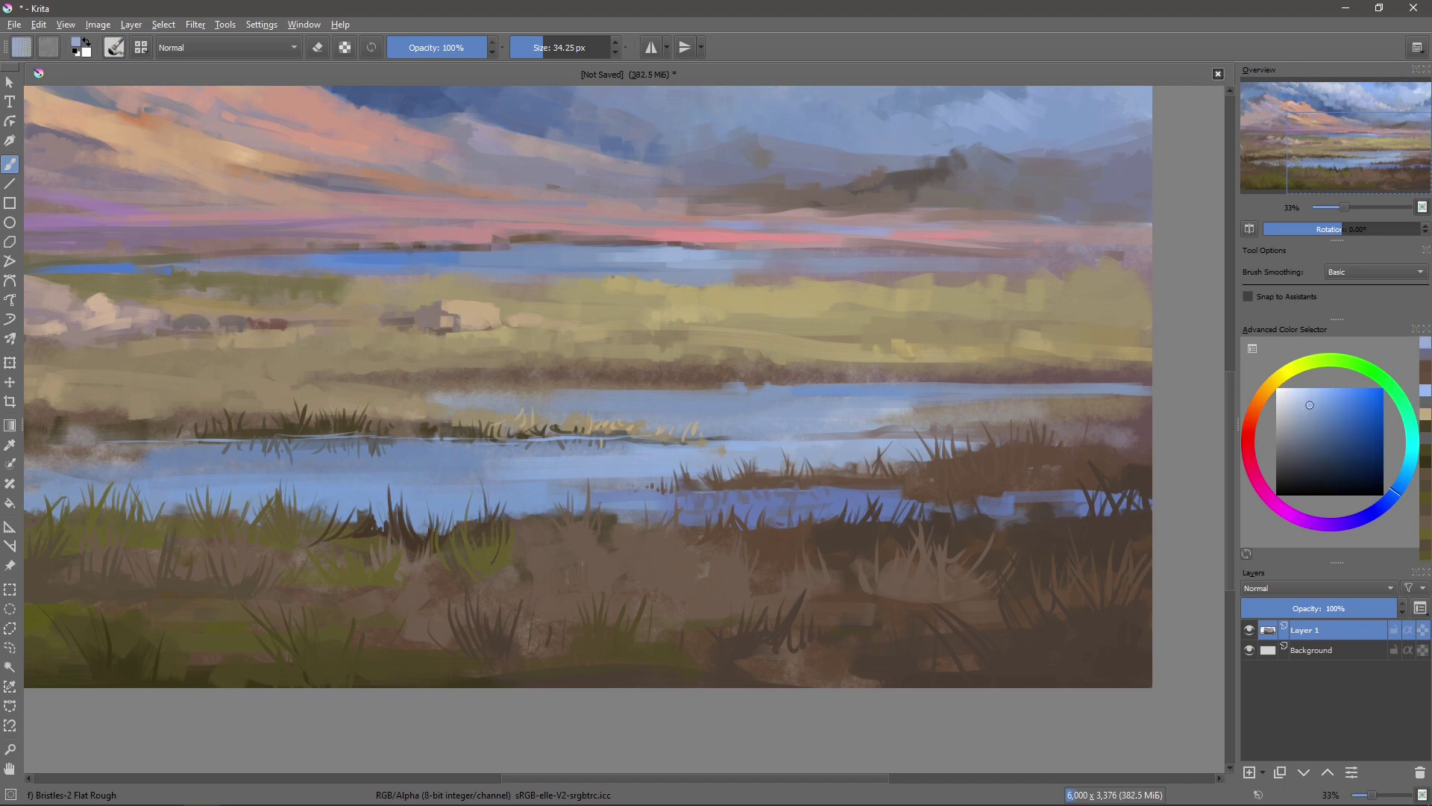
pyautogui.moveTo(672, 550); pyautogui.dragTo(770, 574)
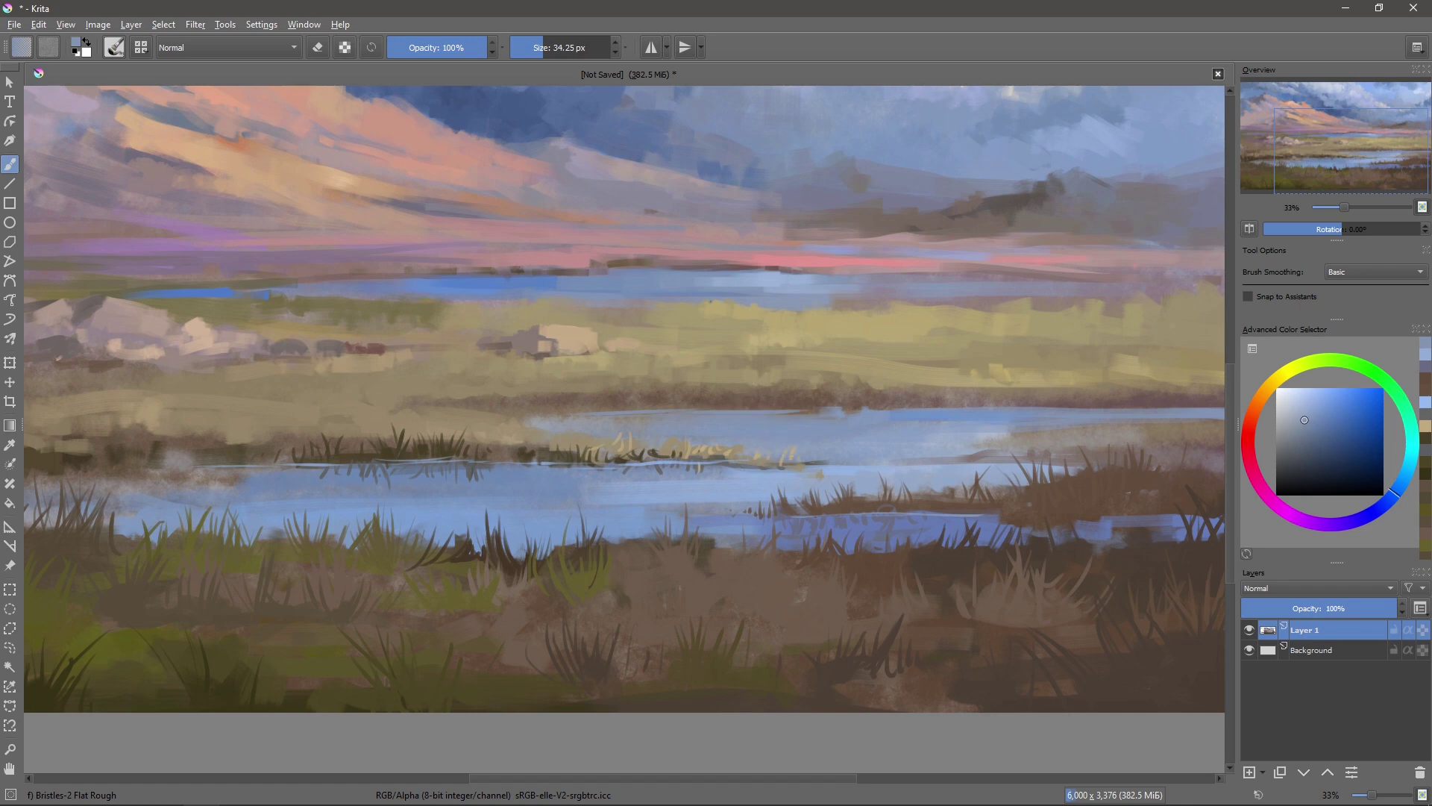
pyautogui.keyDown('ctrl'); pyautogui.click(707, 377); pyautogui.keyUp('ctrl')
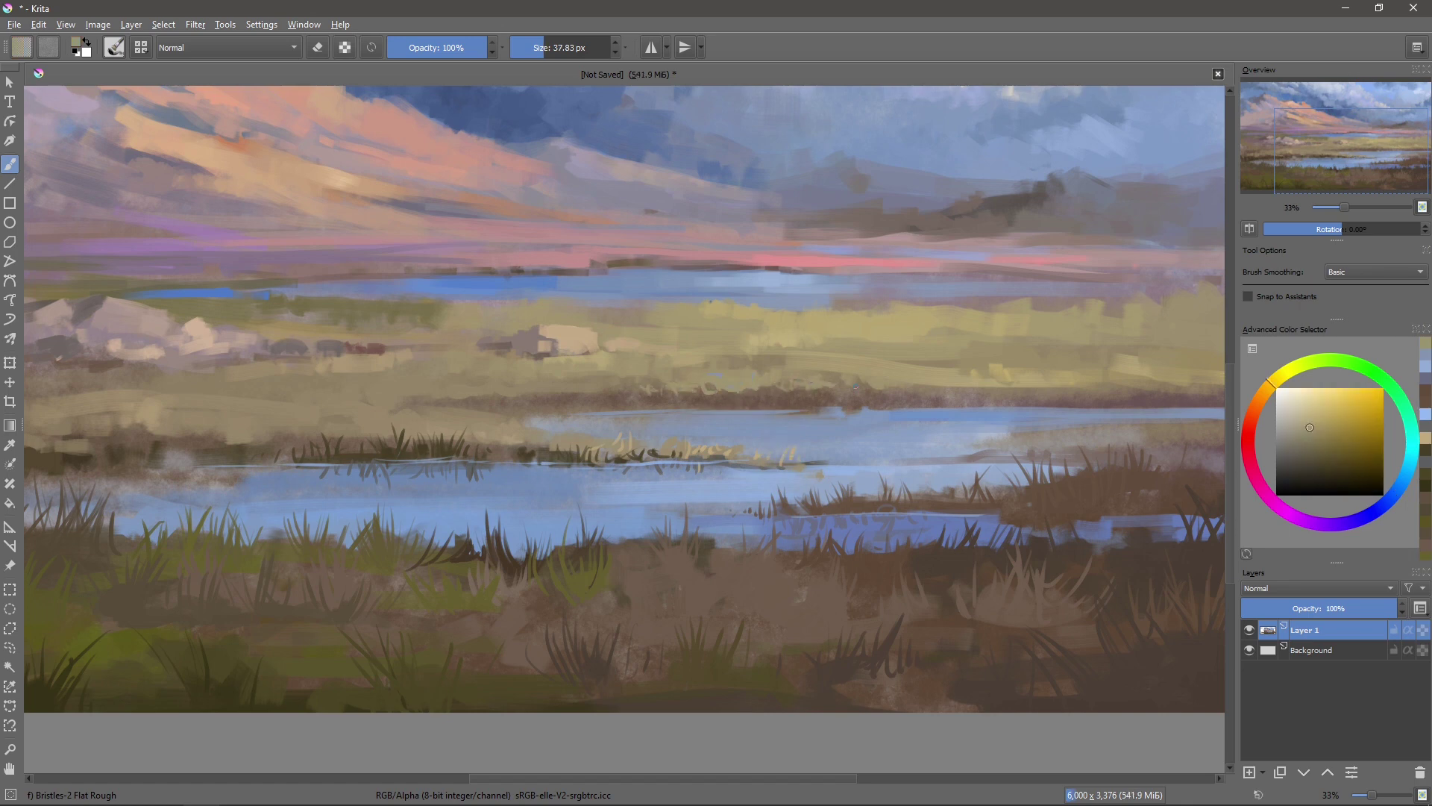
pyautogui.hscroll(-3, 782, 373)
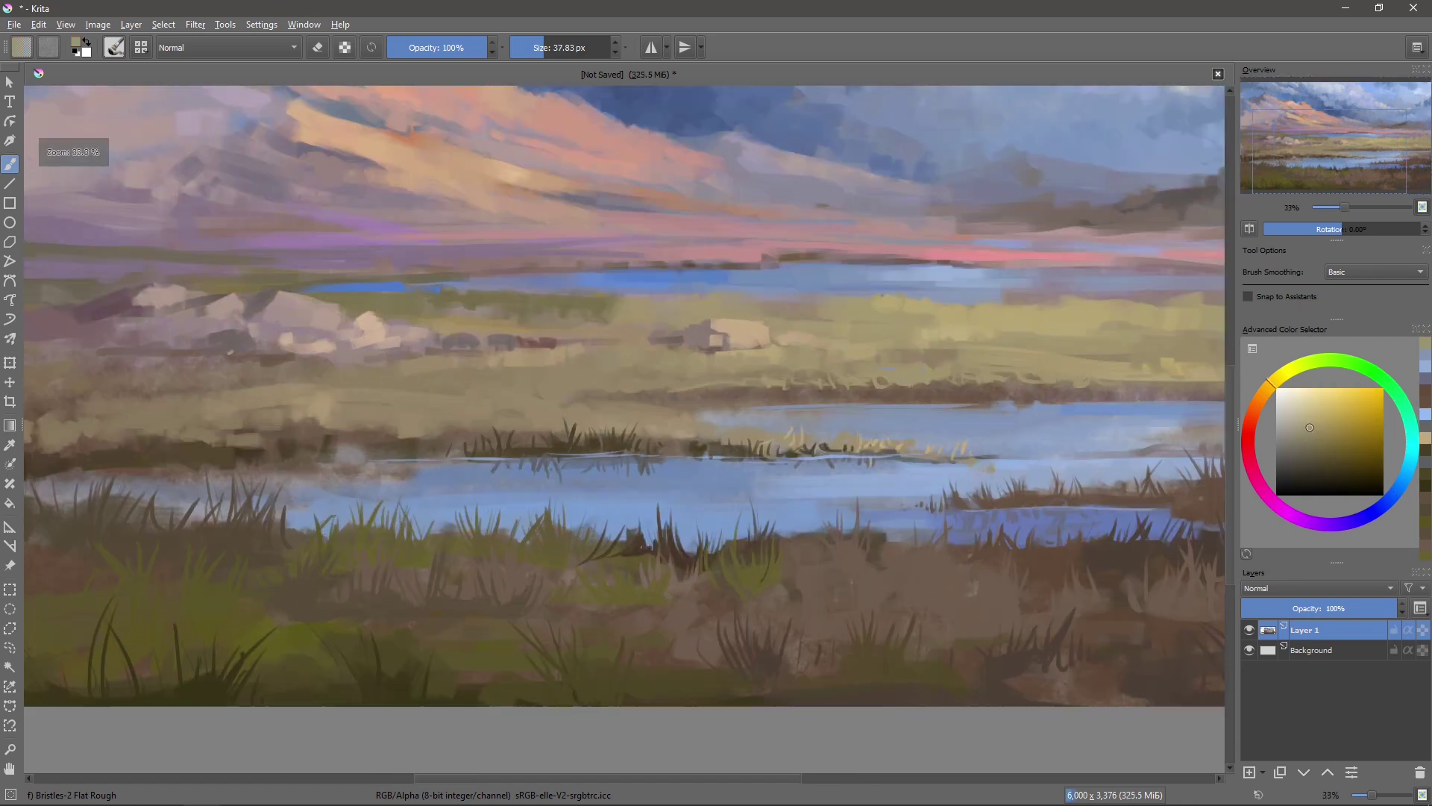
# - Paint a light tan stroke along the far shore and a light streak across the water
pyautogui.keyDown('ctrl'); pyautogui.click(786, 436); pyautogui.keyUp('ctrl')
pyautogui.moveTo(786, 436); pyautogui.dragTo(733, 432)
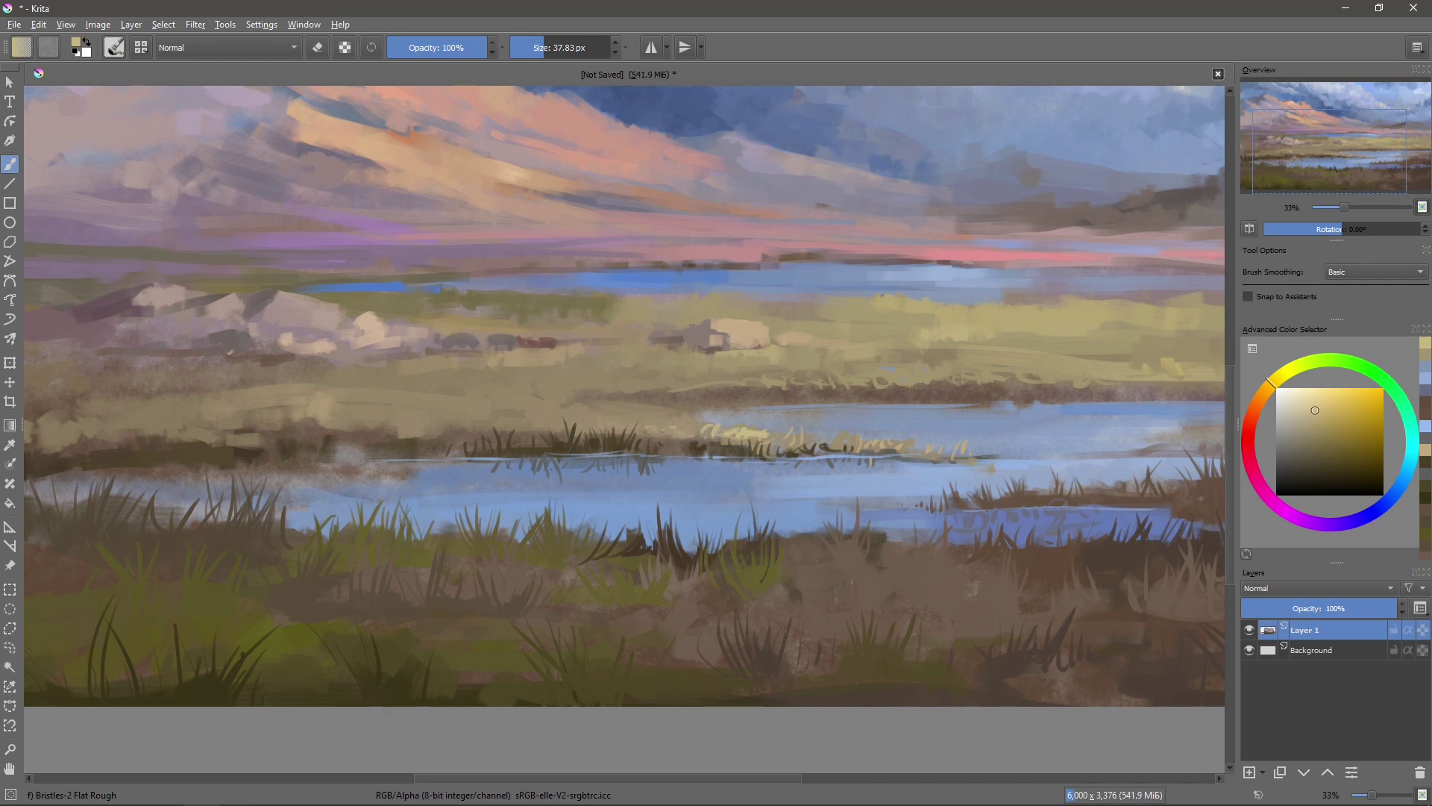
pyautogui.hscroll(2, 660, 410)
pyautogui.hscroll(2, 793, 444)
pyautogui.keyDown('ctrl'); pyautogui.click(962, 417); pyautogui.keyUp('ctrl')
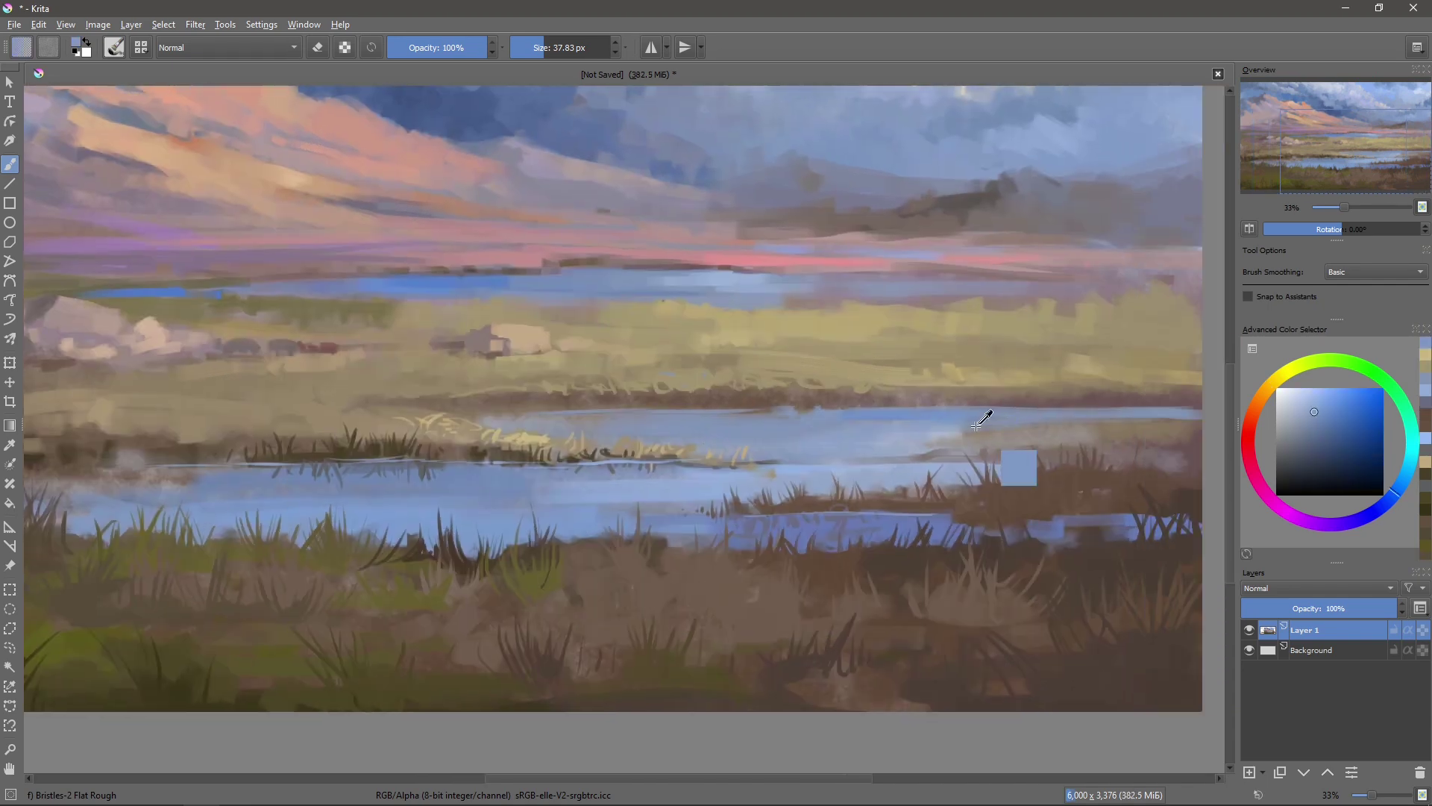
pyautogui.hscroll(3, 1036, 422)
pyautogui.hscroll(1, 923, 432)
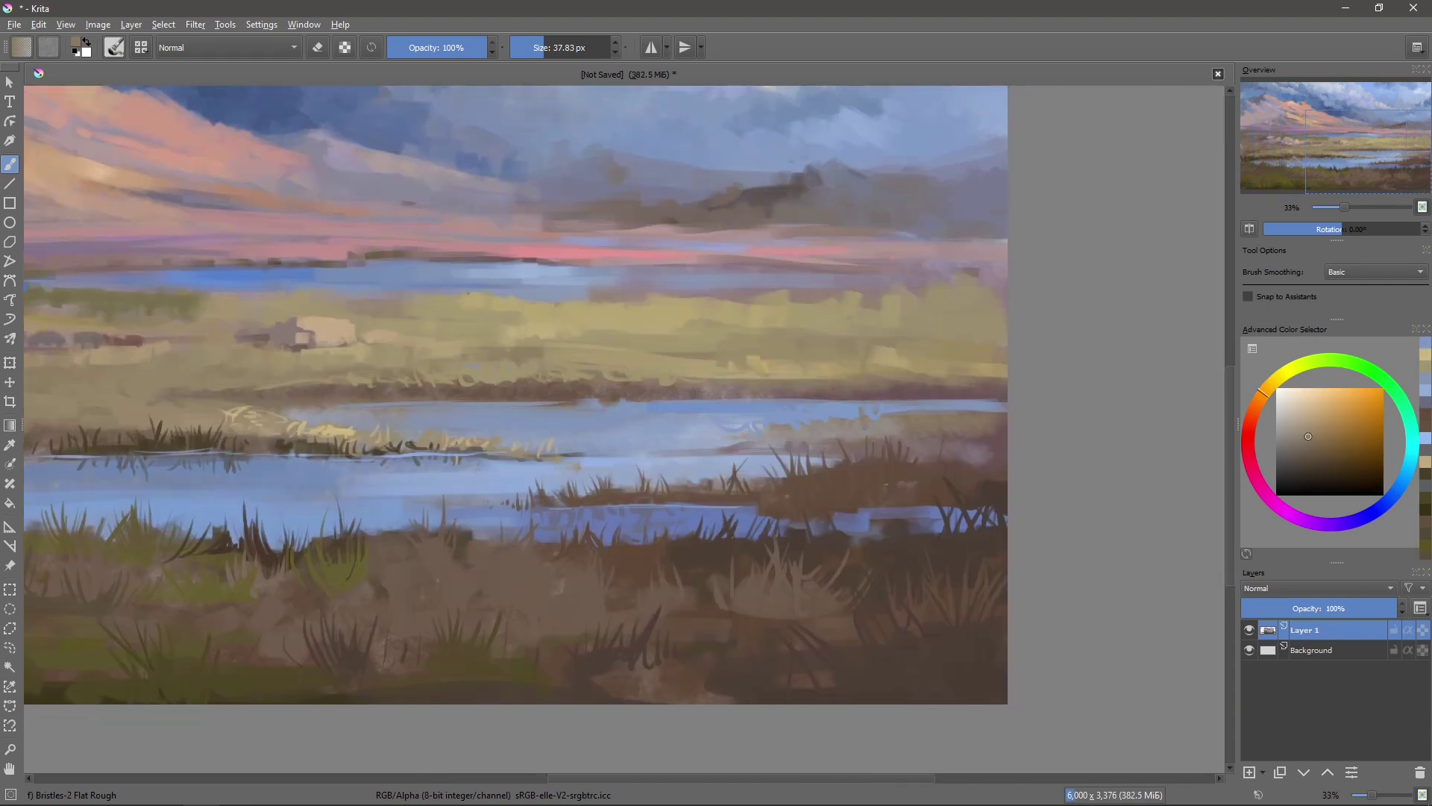
pyautogui.keyDown('ctrl'); pyautogui.click(821, 421); pyautogui.keyUp('ctrl')
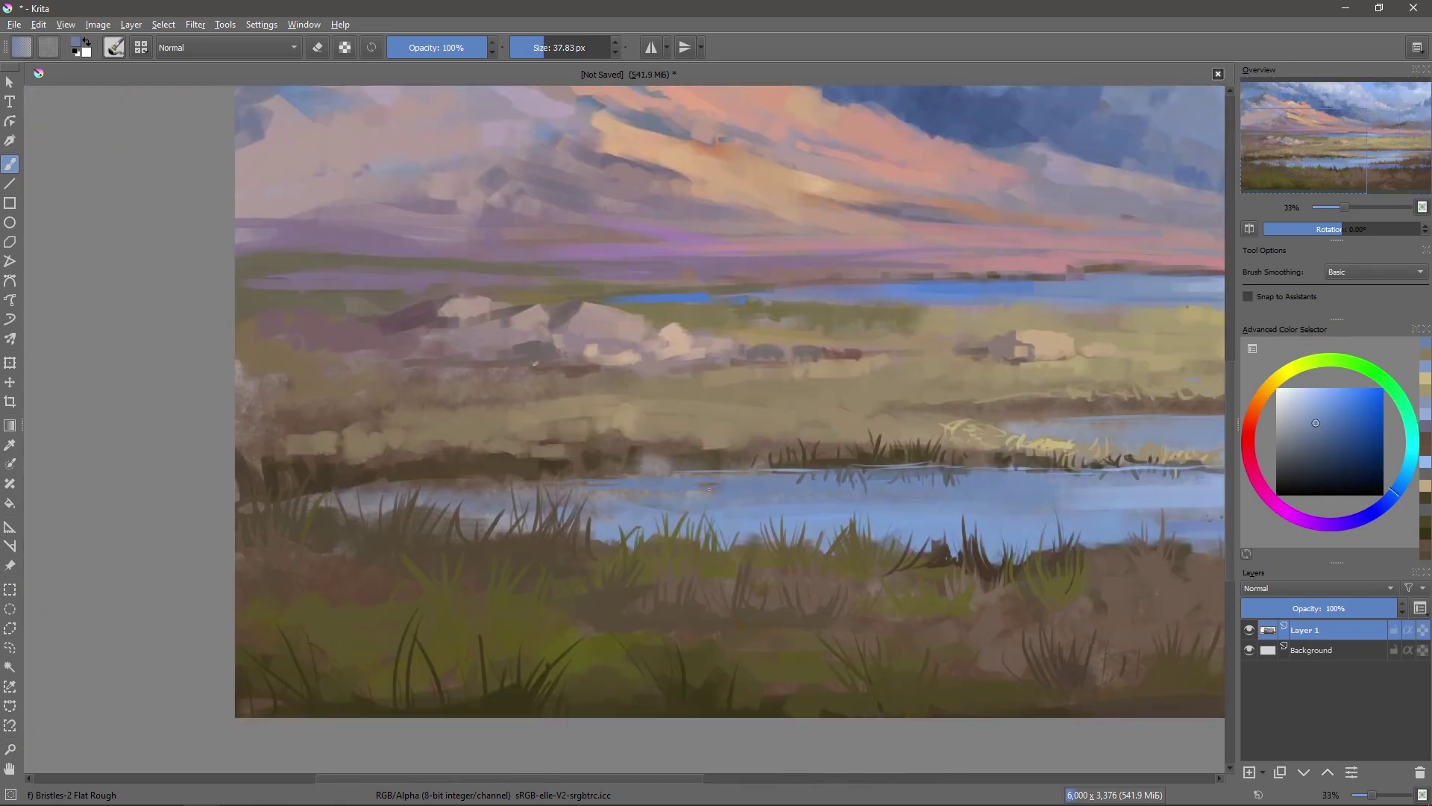
pyautogui.moveTo(708, 487); pyautogui.dragTo(478, 477)
# - Dab light brown reeds along the left shoreline and a beige stroke in the grass above
pyautogui.keyDown('ctrl'); pyautogui.click(532, 459); pyautogui.keyUp('ctrl')
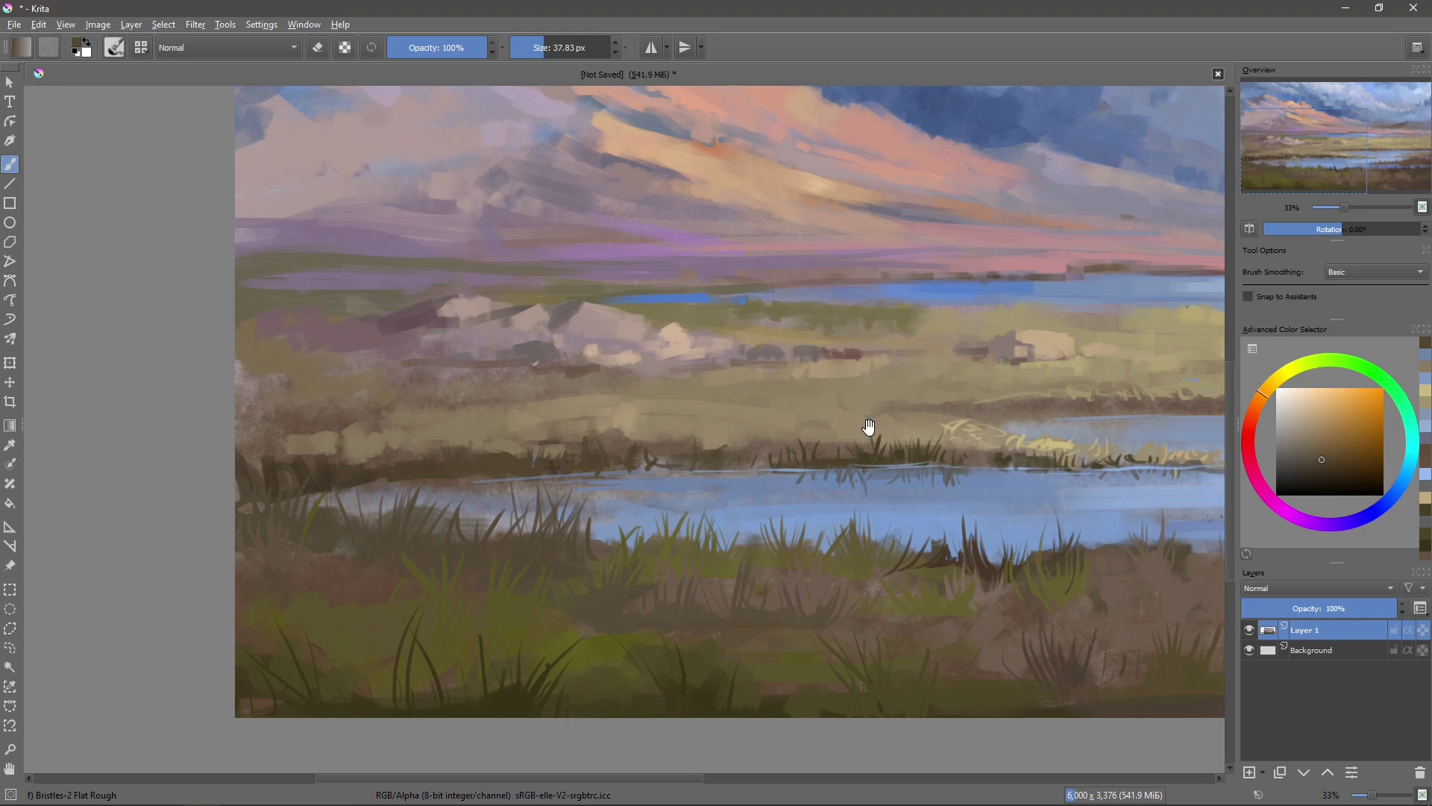
pyautogui.moveTo(869, 426); pyautogui.dragTo(768, 408)
pyautogui.keyDown('ctrl'); pyautogui.click(558, 456); pyautogui.keyUp('ctrl')
pyautogui.keyDown('ctrl'); pyautogui.click(558, 458); pyautogui.keyUp('ctrl')
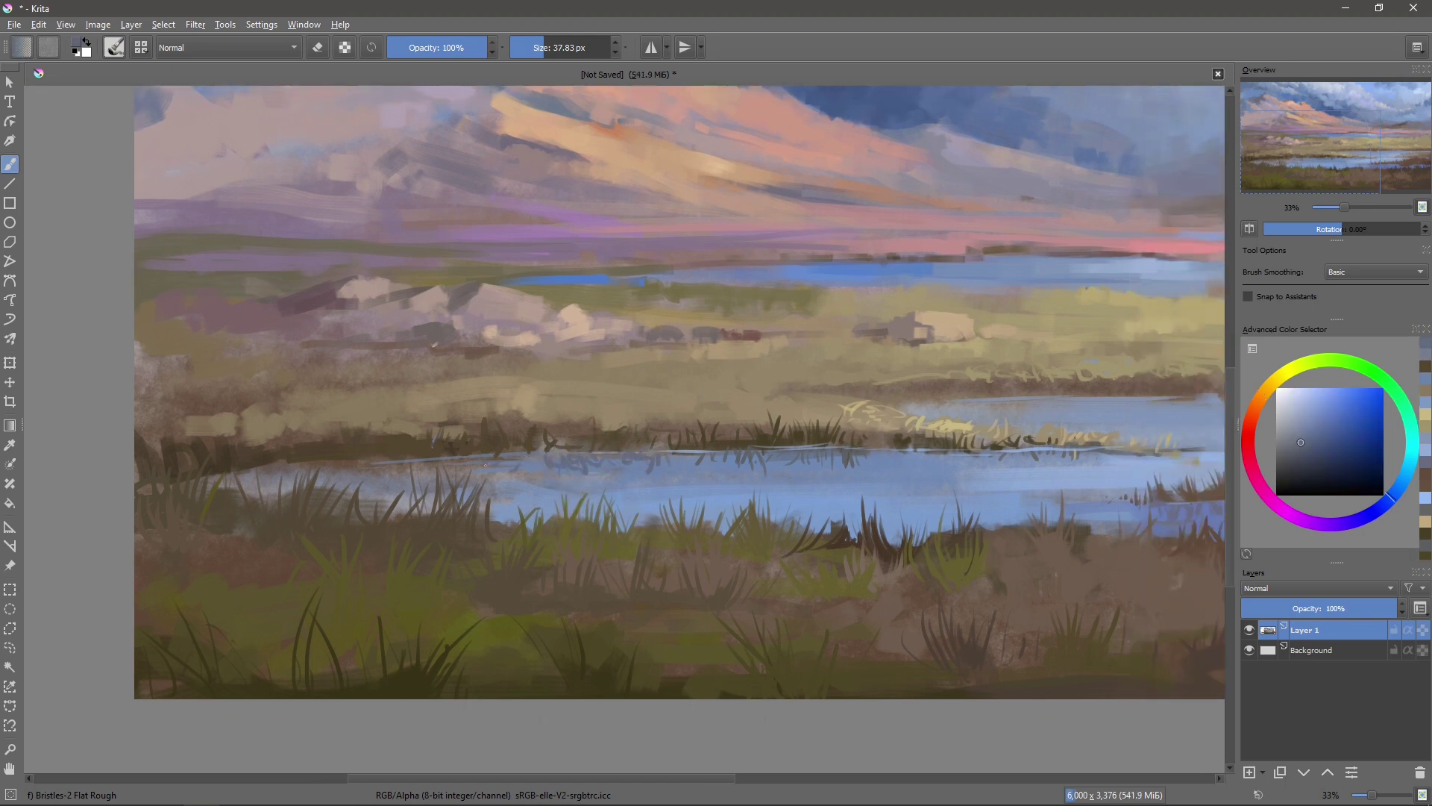
pyautogui.keyDown('ctrl'); pyautogui.click(365, 434); pyautogui.keyUp('ctrl')
pyautogui.moveTo(366, 435); pyautogui.dragTo(214, 438)
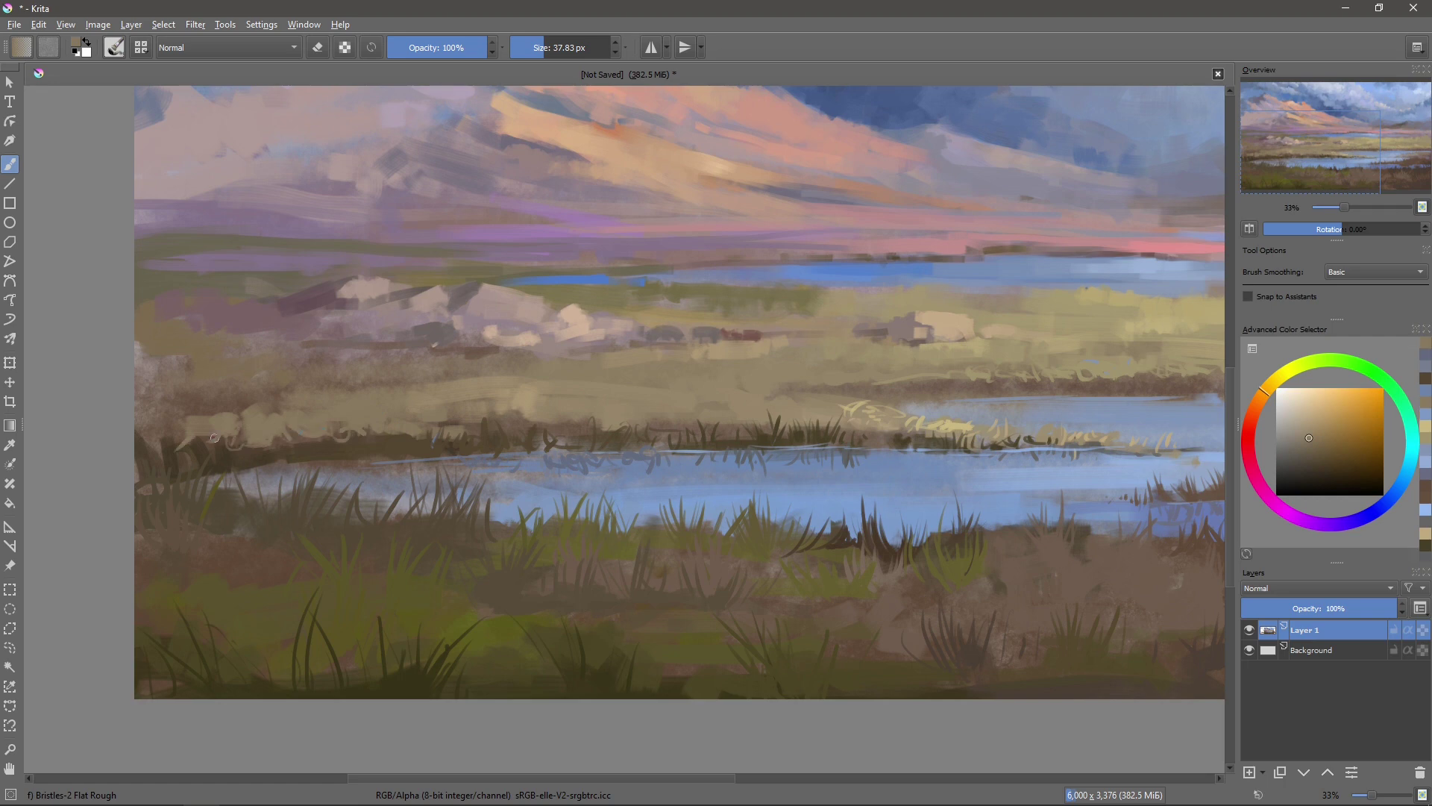
pyautogui.keyDown('ctrl'); pyautogui.click(486, 408); pyautogui.keyUp('ctrl')
pyautogui.moveTo(450, 402); pyautogui.dragTo(369, 408)
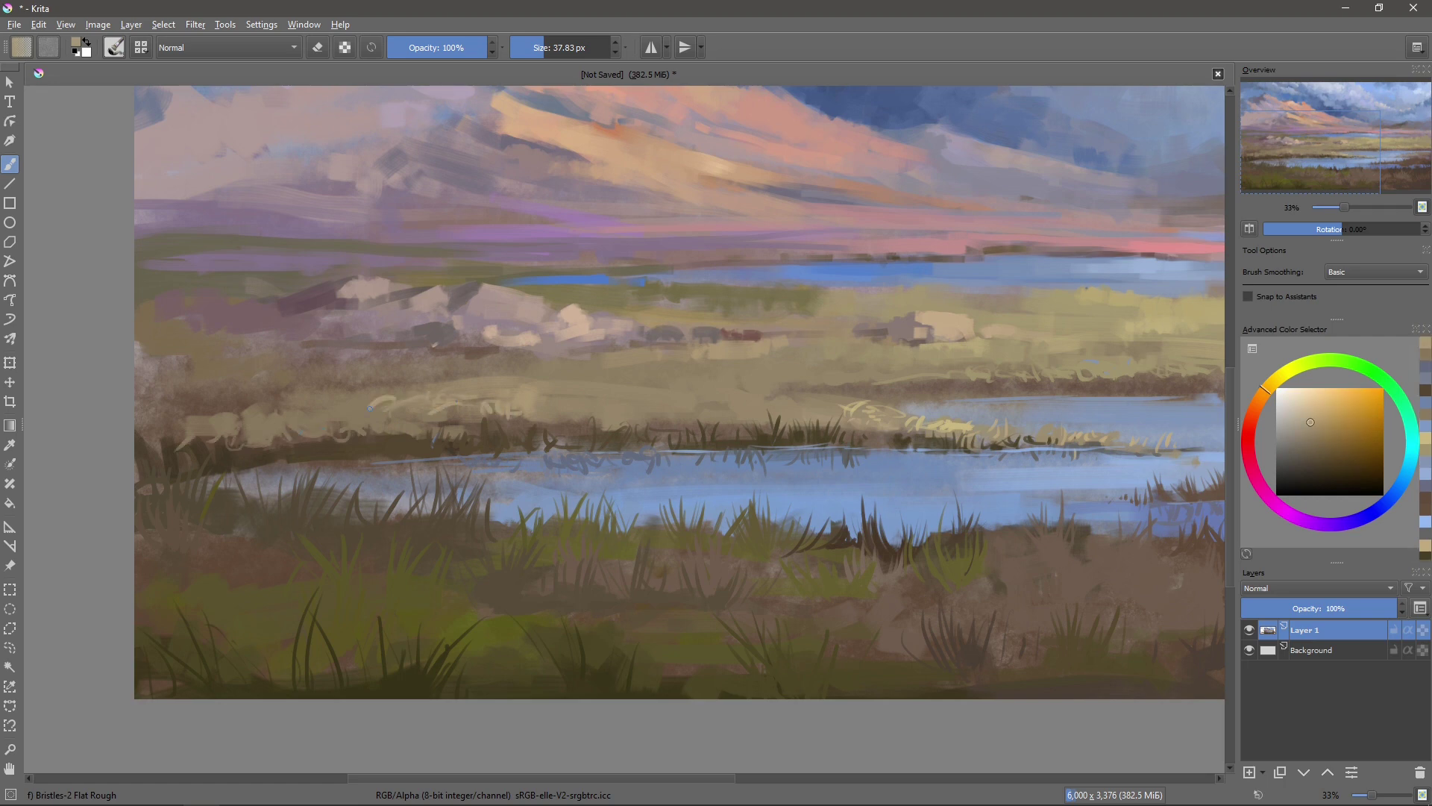
# - Rework the yellow grass band with a pinkish-grey dark stroke and light yellow at its right end
pyautogui.scroll(-1, 614, 407)
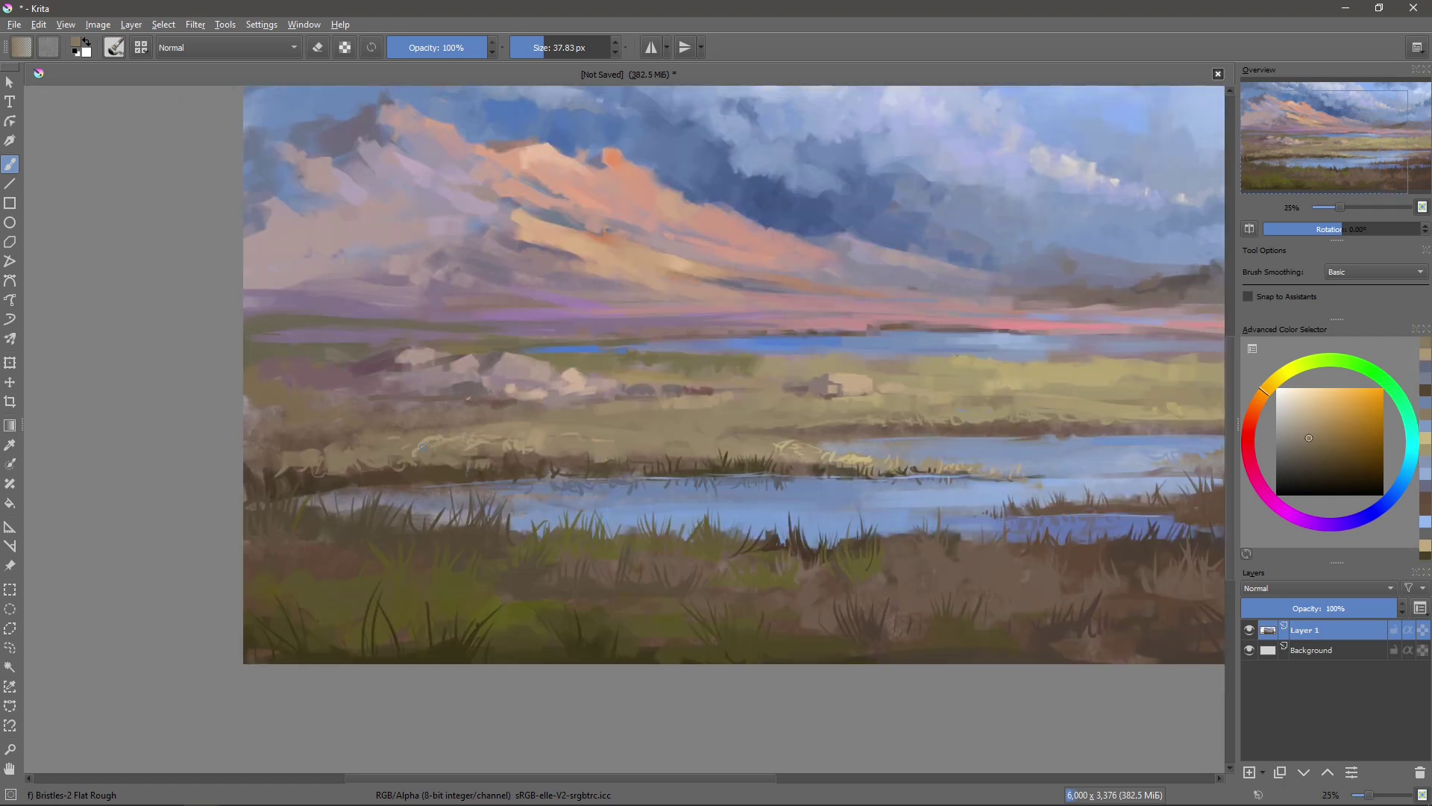
pyautogui.moveTo(743, 460); pyautogui.dragTo(598, 449)
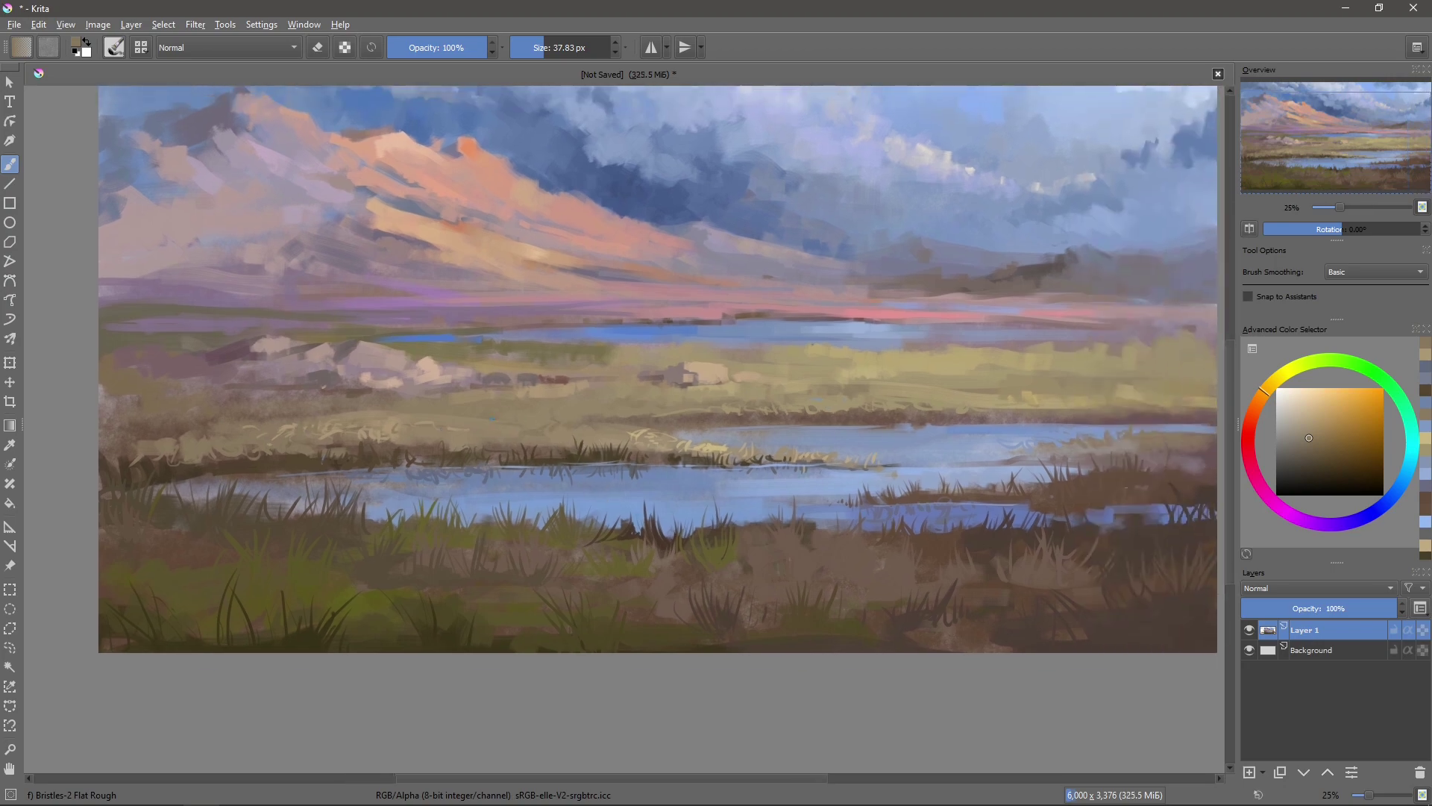
pyautogui.scroll(2, 739, 412)
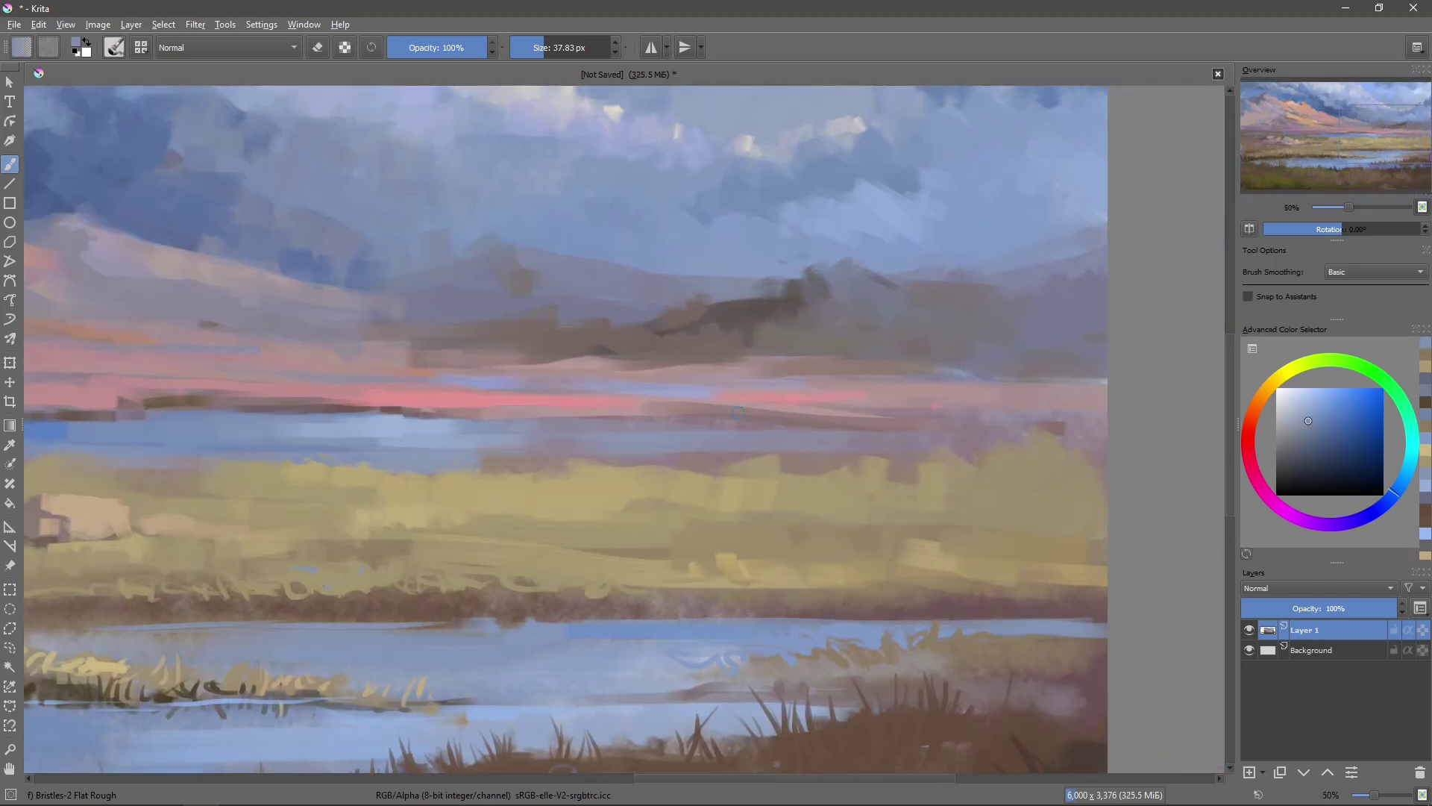
pyautogui.keyDown('ctrl'); pyautogui.click(746, 464); pyautogui.keyUp('ctrl')
pyautogui.moveTo(752, 463); pyautogui.dragTo(625, 461)
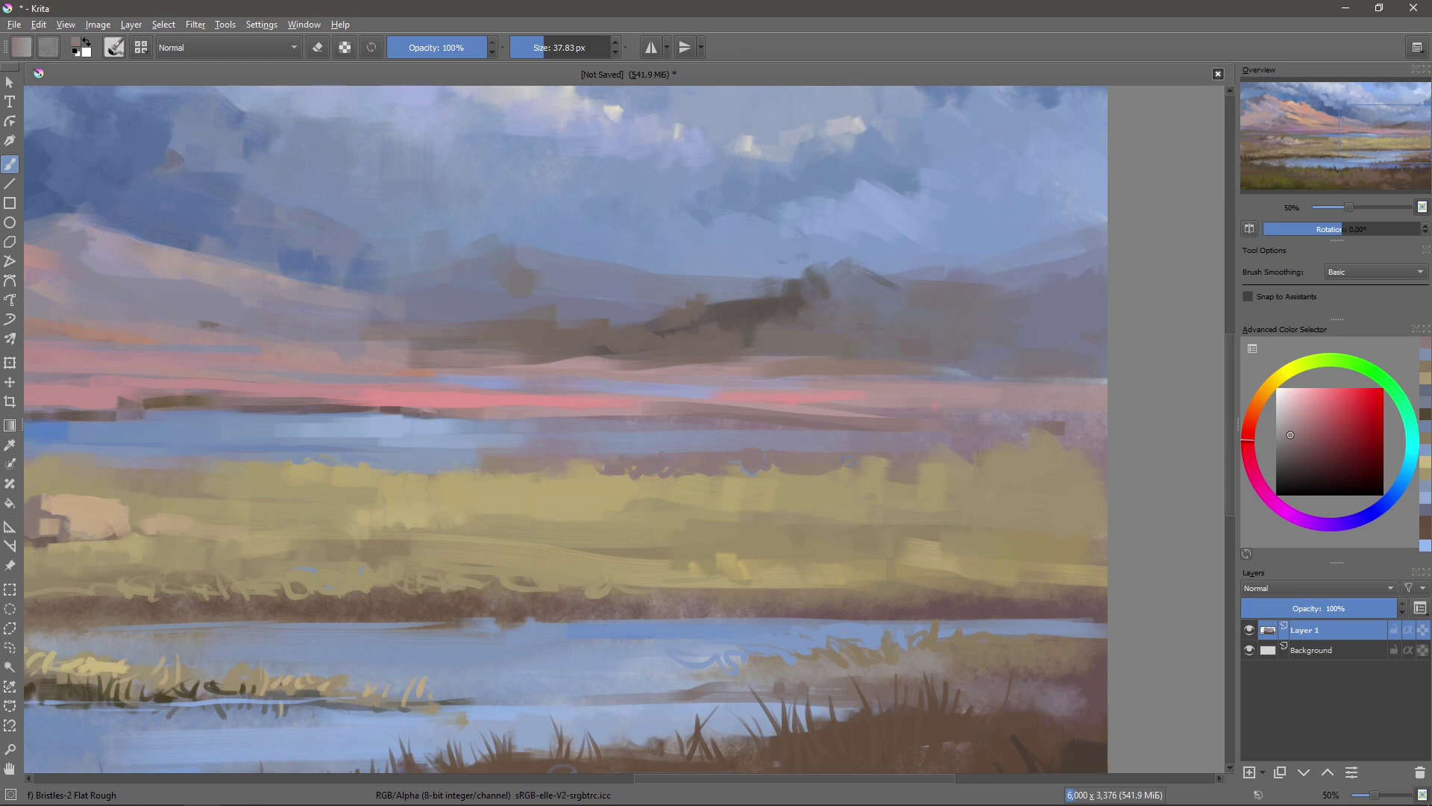
pyautogui.scroll(-2, 947, 403)
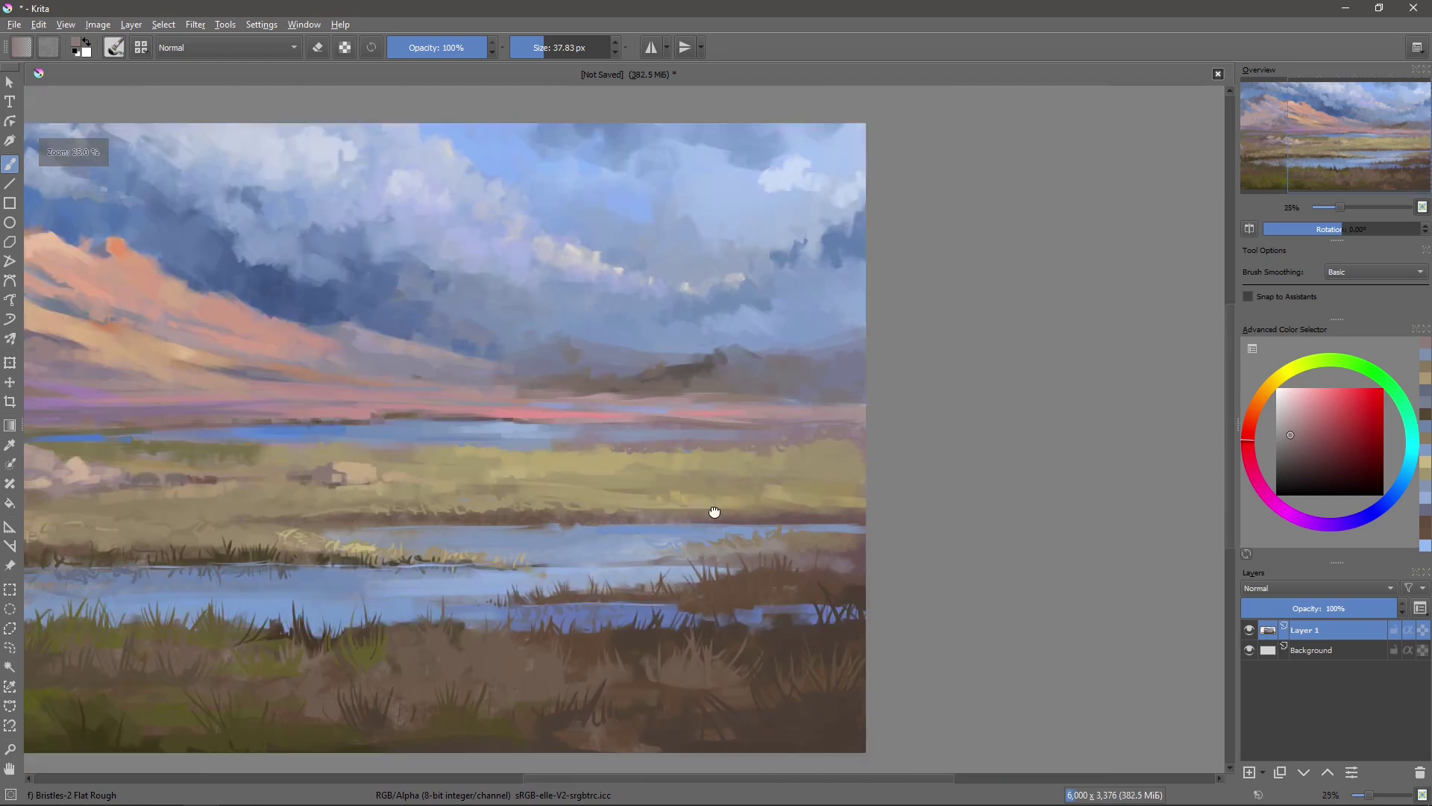
pyautogui.keyDown('ctrl'); pyautogui.click(945, 393); pyautogui.keyUp('ctrl')
pyautogui.moveTo(938, 399); pyautogui.dragTo(984, 388)
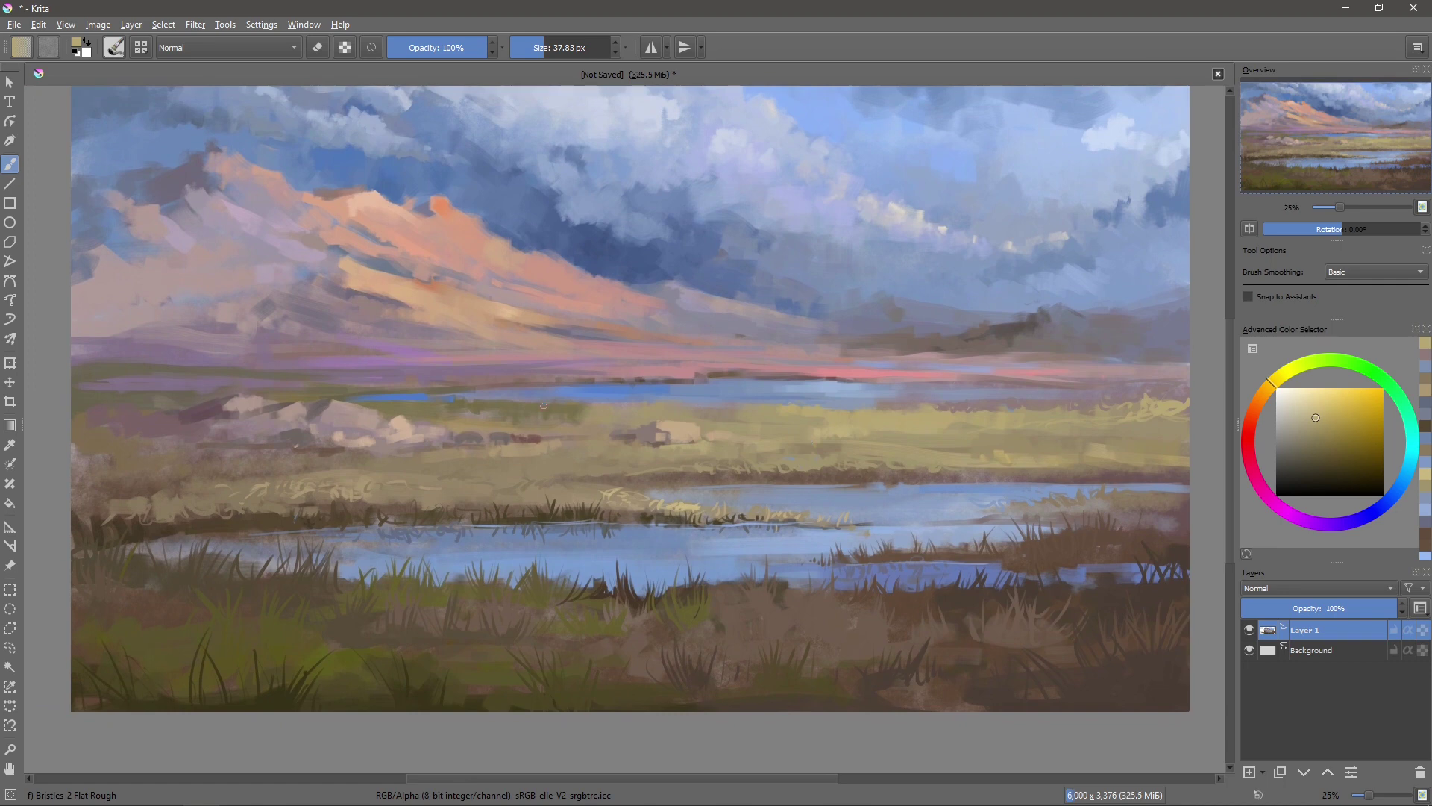
# - Pick a slightly different tan and shift the view toward the boulders
pyautogui.scroll(2, 544, 405)
pyautogui.keyDown('ctrl'); pyautogui.click(505, 405); pyautogui.keyUp('ctrl')
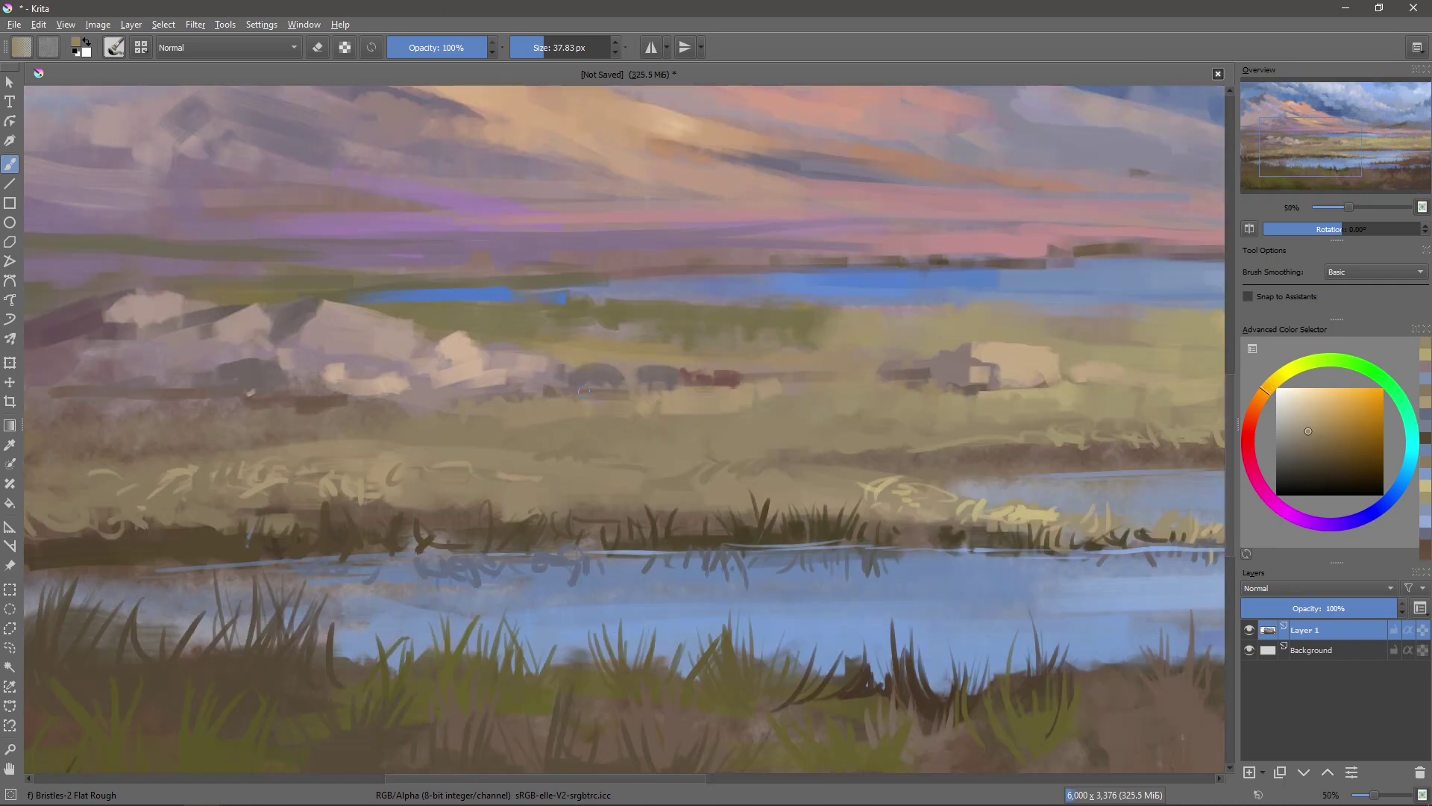
pyautogui.moveTo(491, 404); pyautogui.dragTo(470, 417)
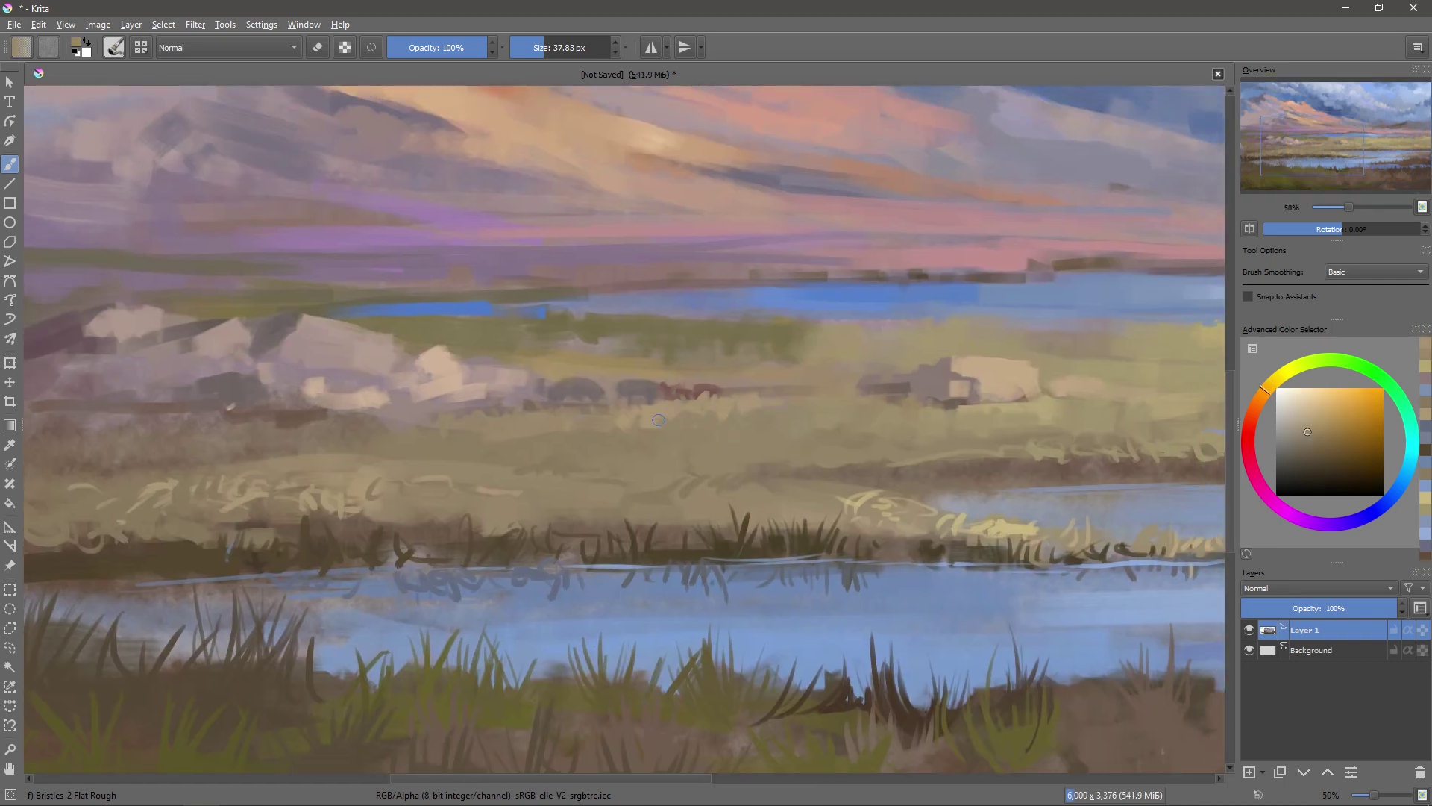
pyautogui.moveTo(379, 372); pyautogui.dragTo(588, 388)
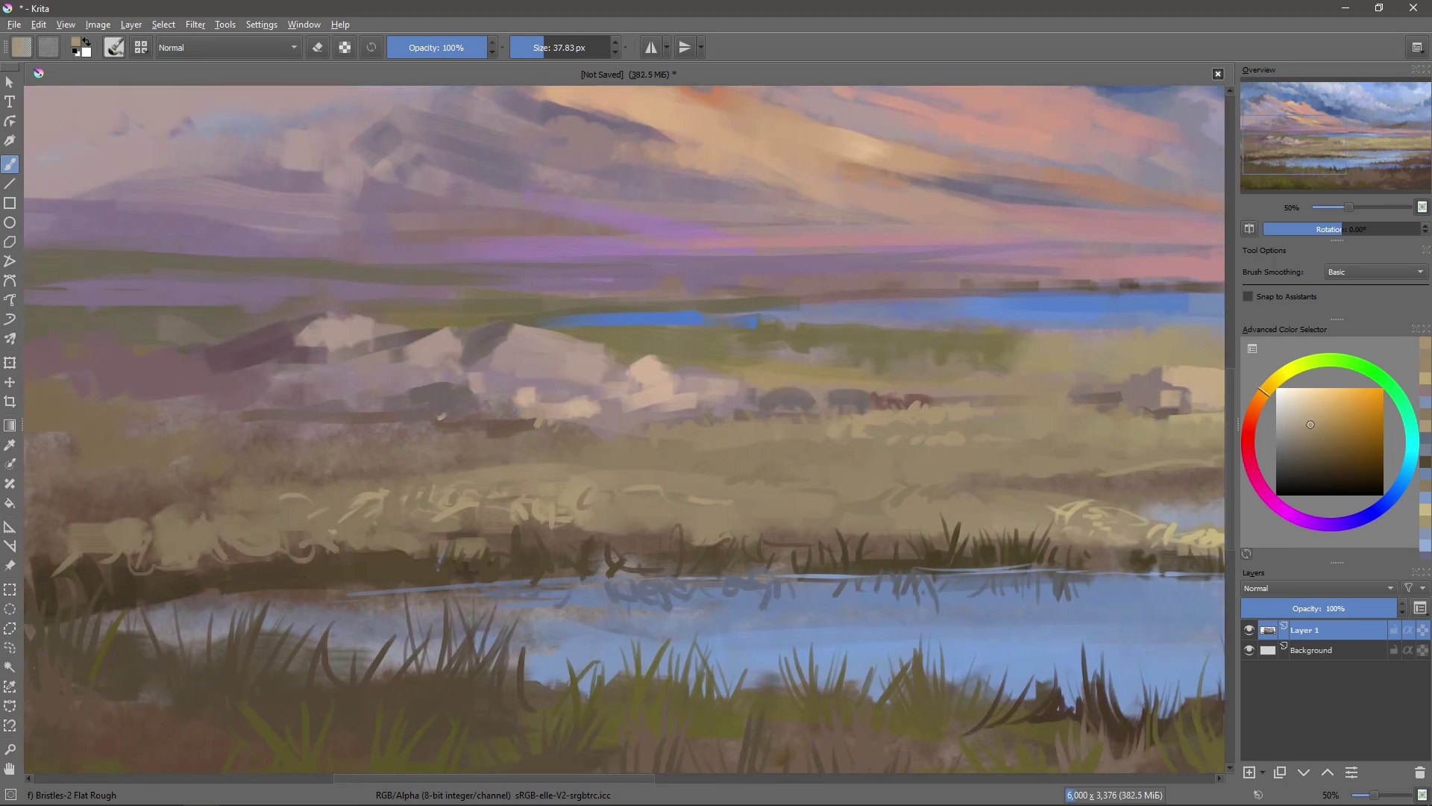
# - Paint a short tan stroke in the grass and light highlight strokes on the boulders
pyautogui.keyDown('ctrl'); pyautogui.click(518, 440); pyautogui.keyUp('ctrl')
pyautogui.moveTo(522, 440)
pyautogui.mouseDown()
pyautogui.moveTo(490, 432)
pyautogui.moveTo(538, 415)
pyautogui.mouseUp()
pyautogui.keyDown('ctrl'); pyautogui.click(441, 414); pyautogui.keyUp('ctrl')
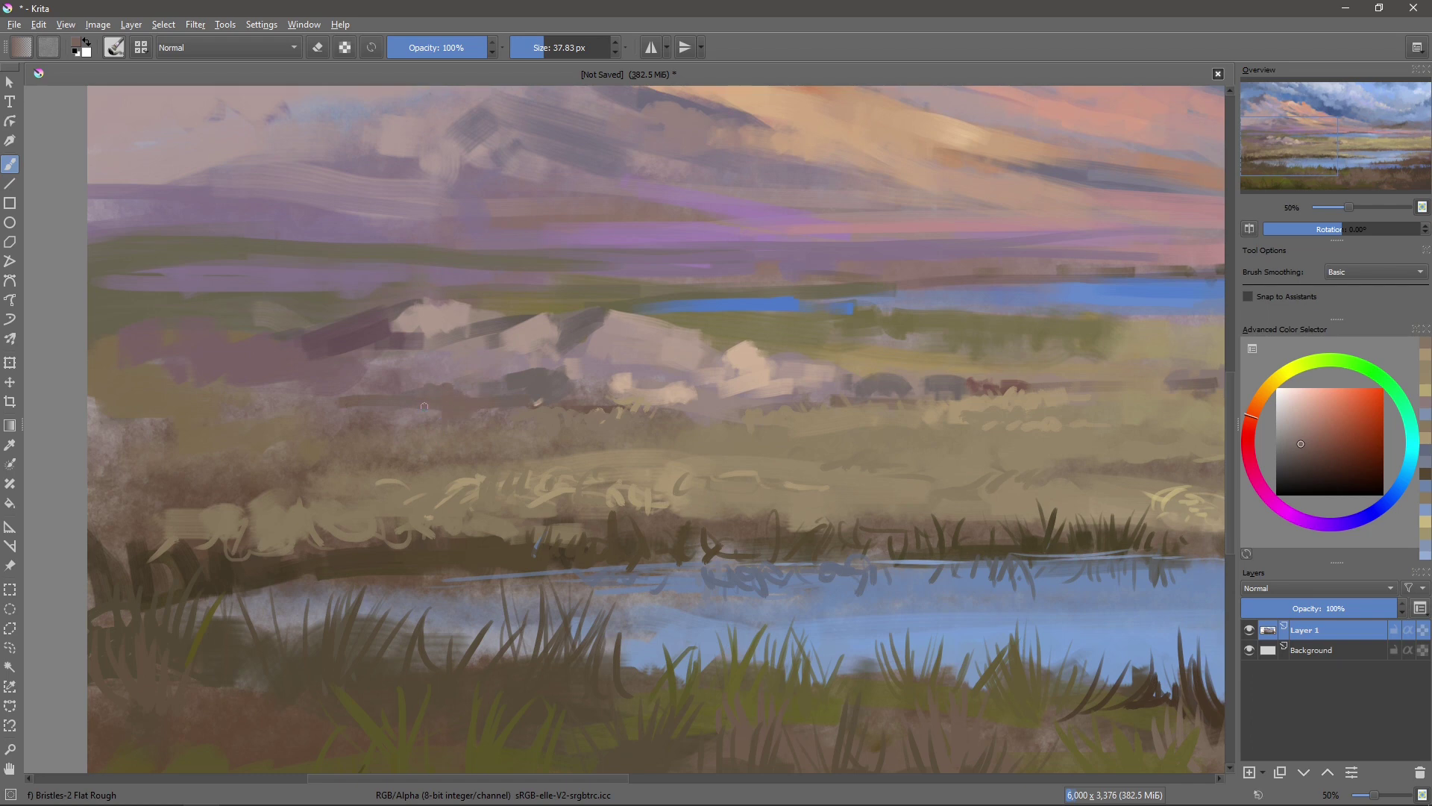
pyautogui.keyDown('ctrl'); pyautogui.click(450, 416); pyautogui.keyUp('ctrl')
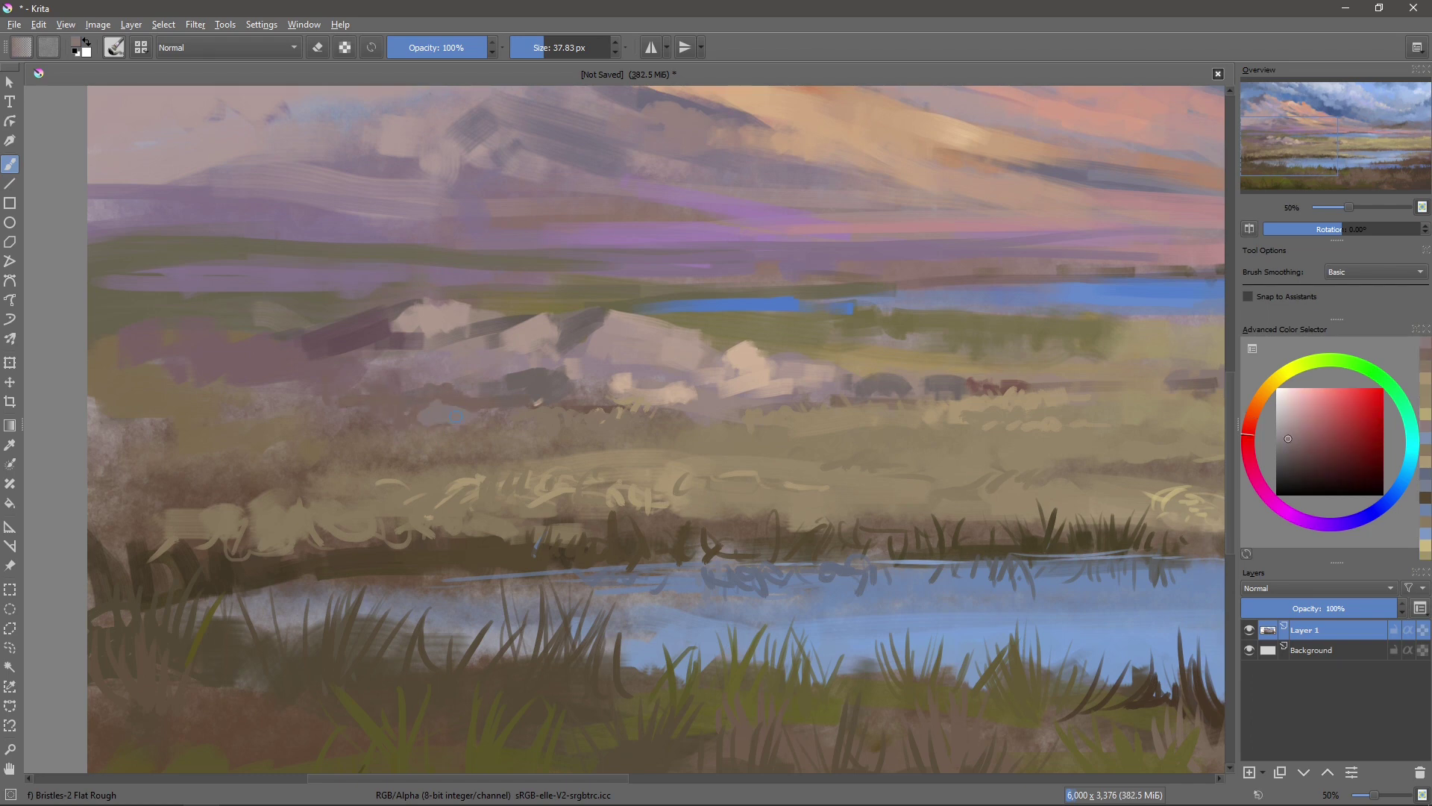
pyautogui.keyDown('ctrl'); pyautogui.click(448, 413); pyautogui.keyUp('ctrl')
pyautogui.moveTo(503, 409); pyautogui.dragTo(535, 416)
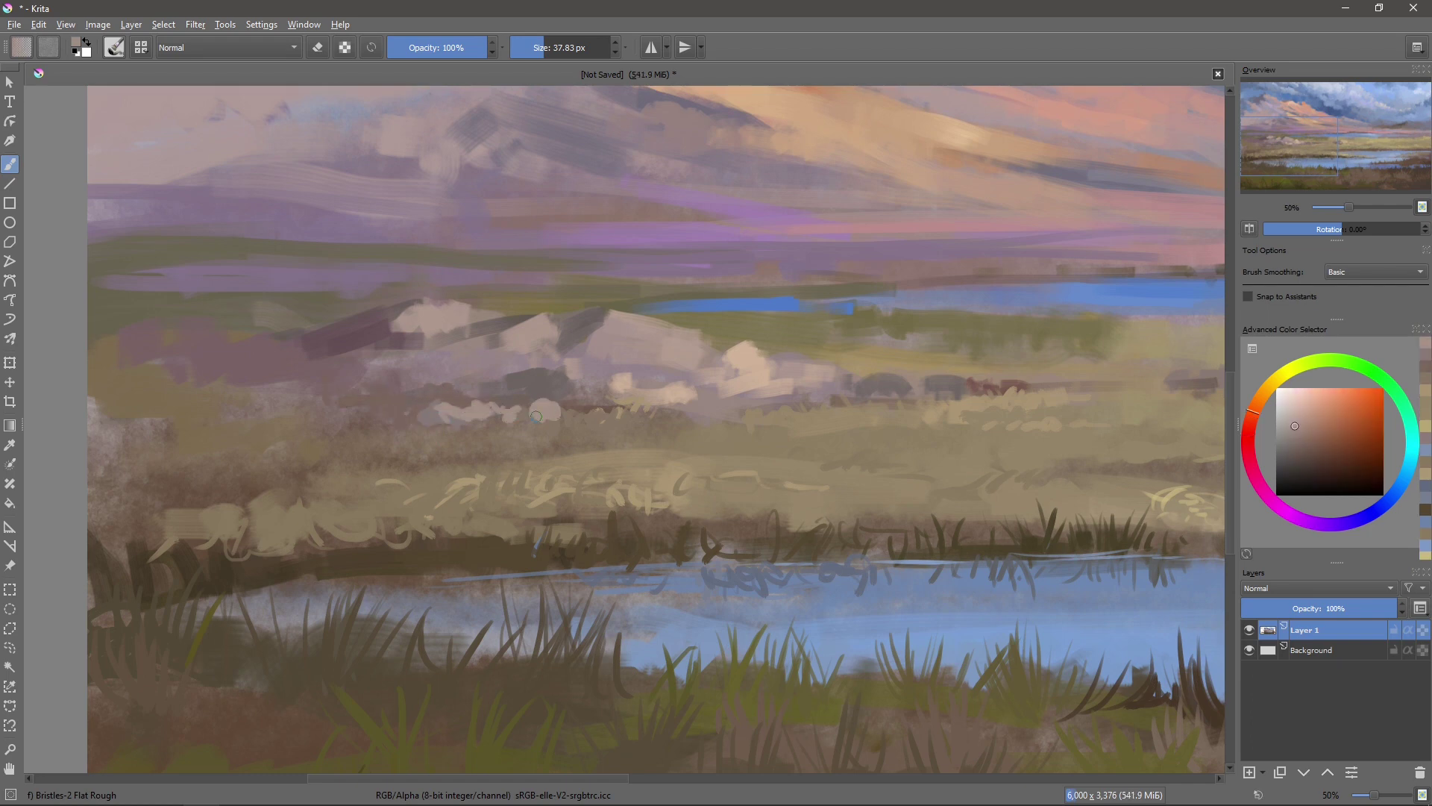
# - Sample darker and pinker mauves and dab light highlights onto the rocks
pyautogui.keyDown('ctrl'); pyautogui.click(715, 391); pyautogui.keyUp('ctrl')
pyautogui.moveTo(608, 311); pyautogui.dragTo(521, 341)
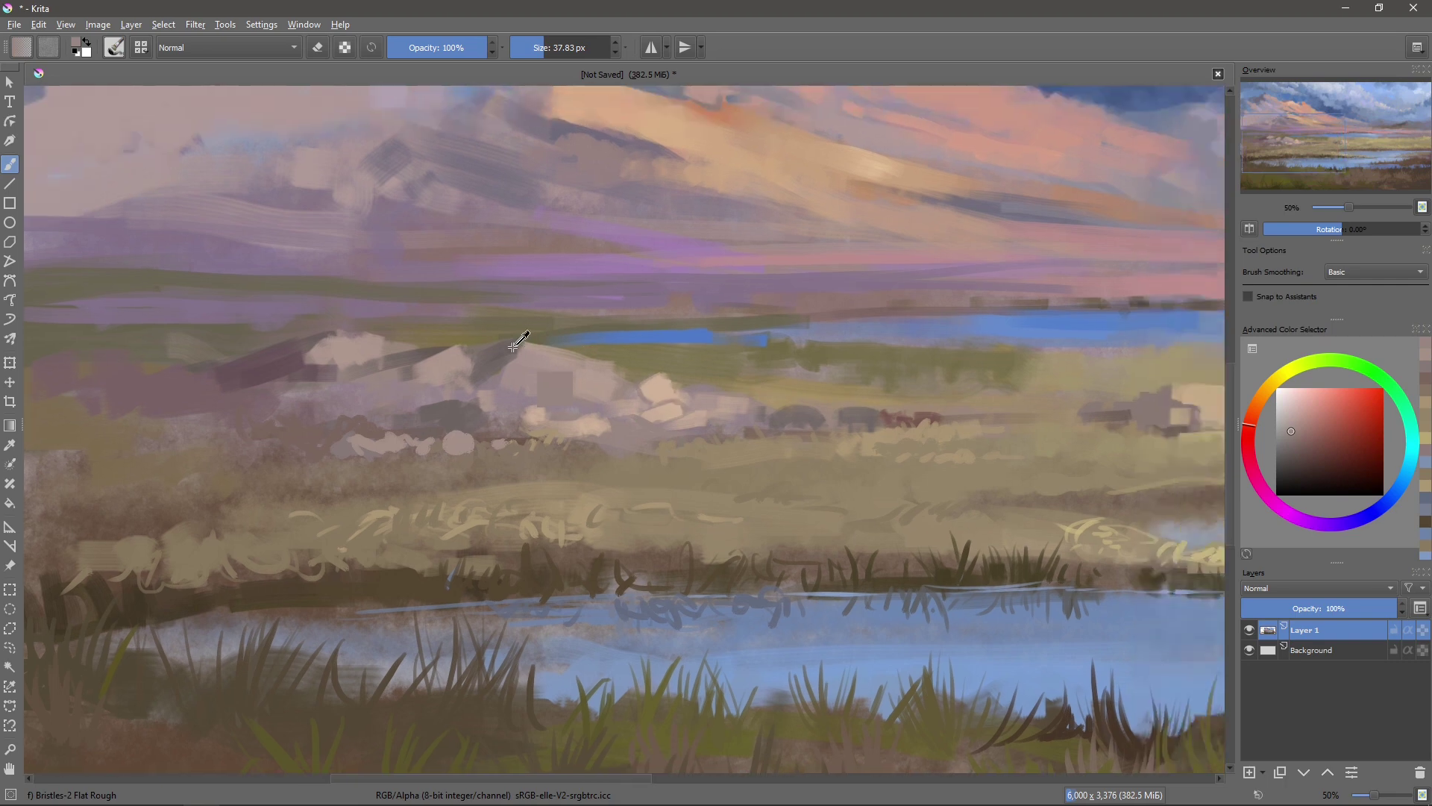
pyautogui.keyDown('ctrl'); pyautogui.click(521, 342); pyautogui.keyUp('ctrl')
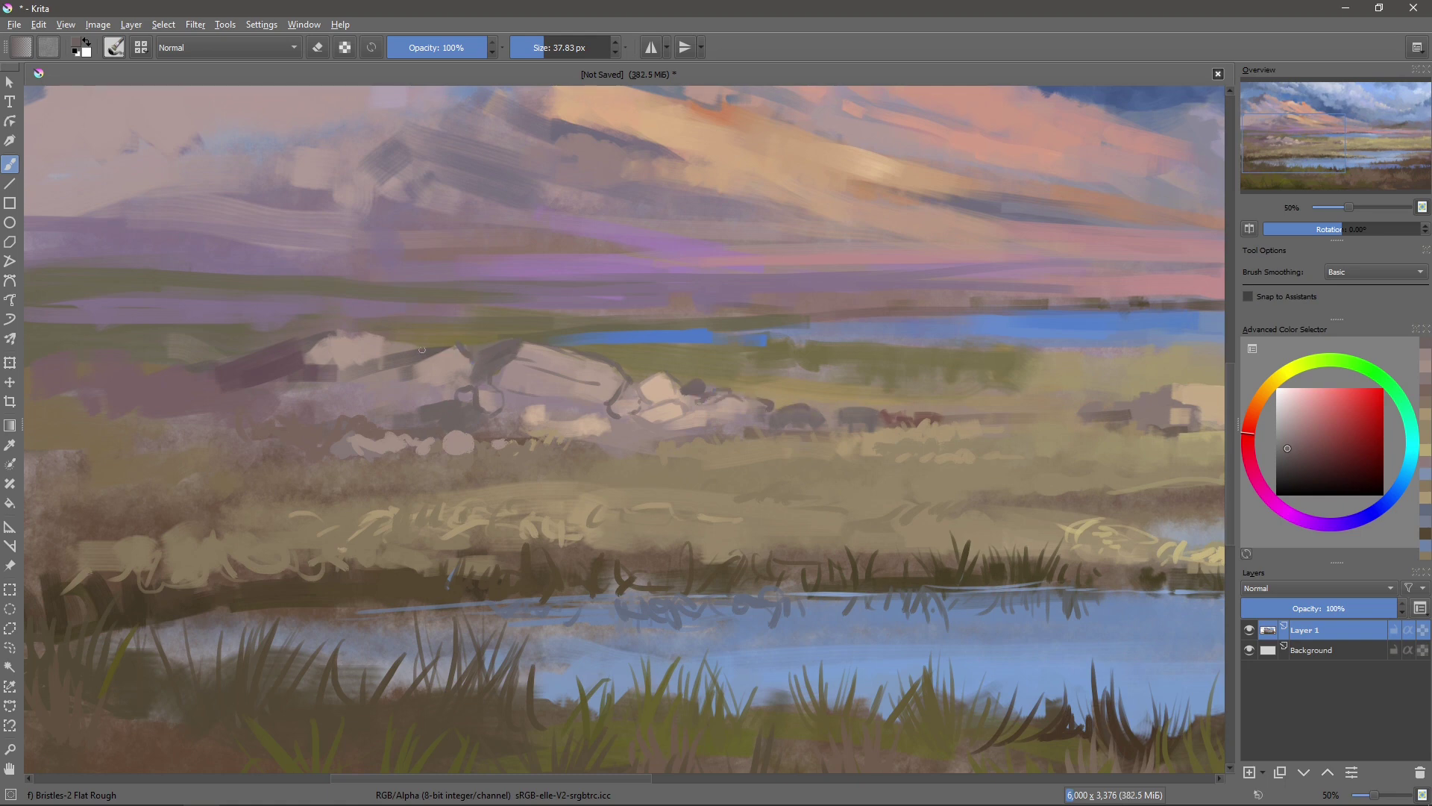
pyautogui.moveTo(217, 370); pyautogui.dragTo(396, 373)
pyautogui.keyDown('ctrl'); pyautogui.click(343, 376); pyautogui.keyUp('ctrl')
pyautogui.keyDown('ctrl'); pyautogui.click(480, 366); pyautogui.keyUp('ctrl')
pyautogui.keyDown('ctrl'); pyautogui.click(521, 378); pyautogui.keyUp('ctrl')
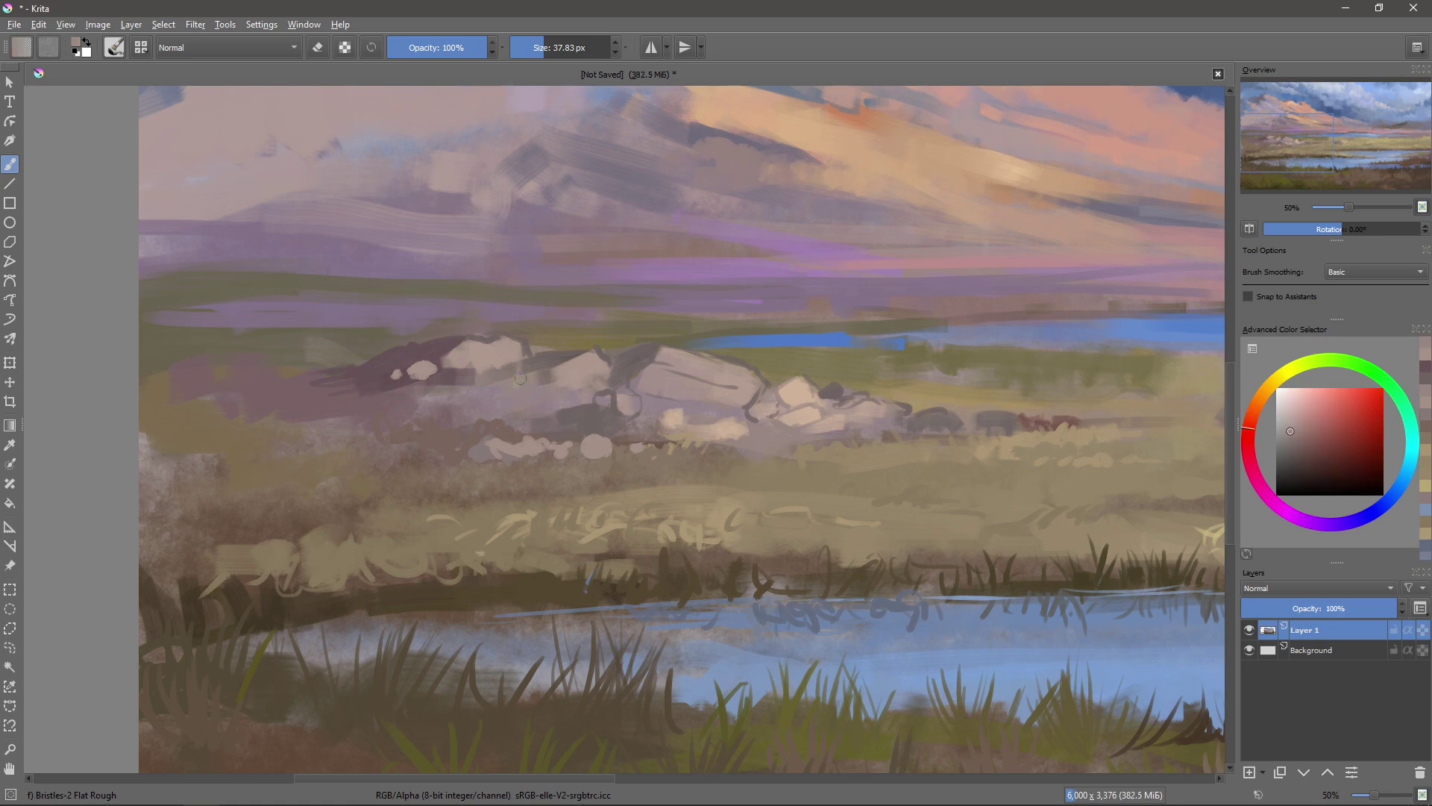
pyautogui.keyDown('ctrl'); pyautogui.click(504, 414); pyautogui.keyUp('ctrl')
# - Darken the top and right edges of the pale rock and add dark dabs beside it
pyautogui.scroll(-3, 350, 387)
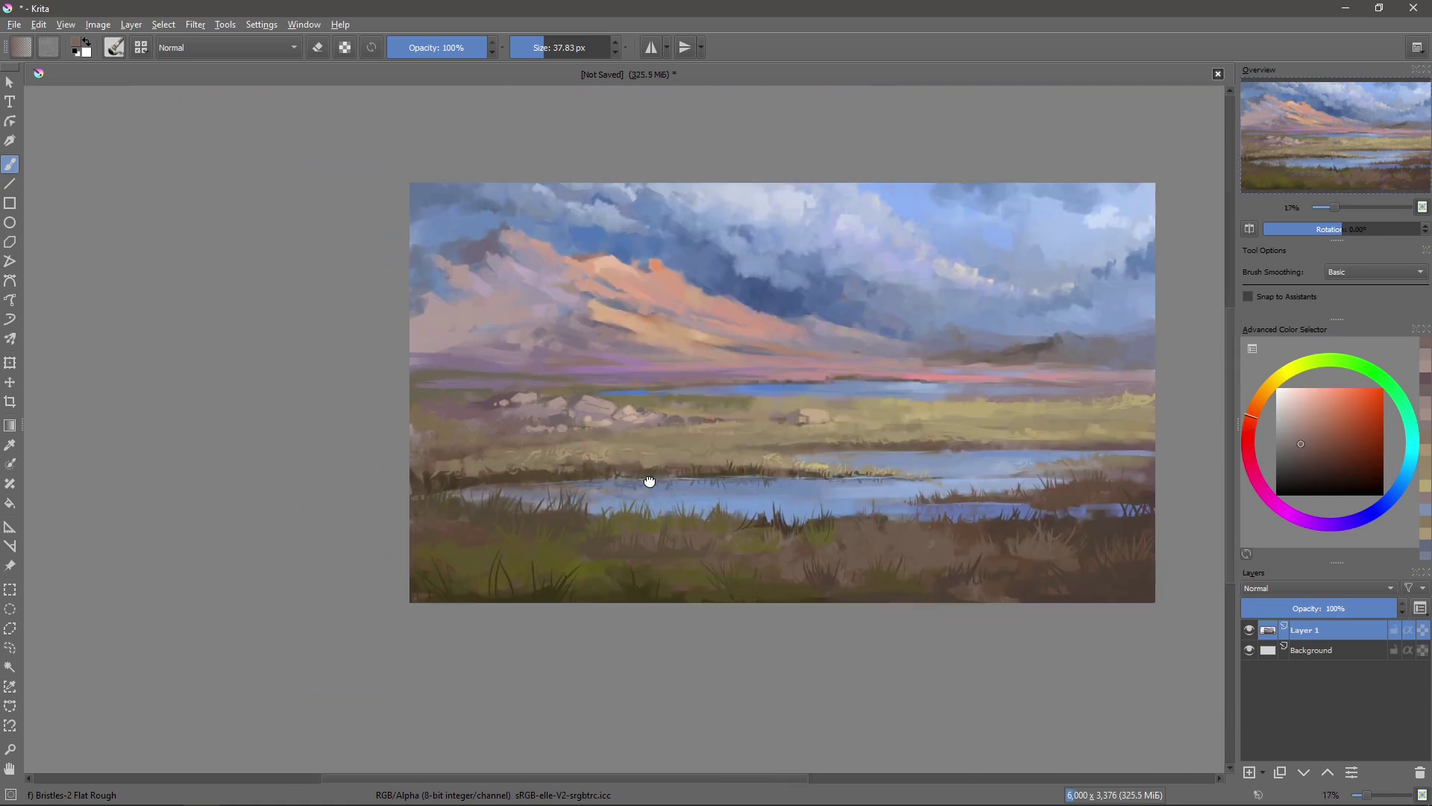
pyautogui.scroll(1, 649, 480)
pyautogui.scroll(3, 649, 479)
pyautogui.moveTo(694, 445); pyautogui.dragTo(800, 491)
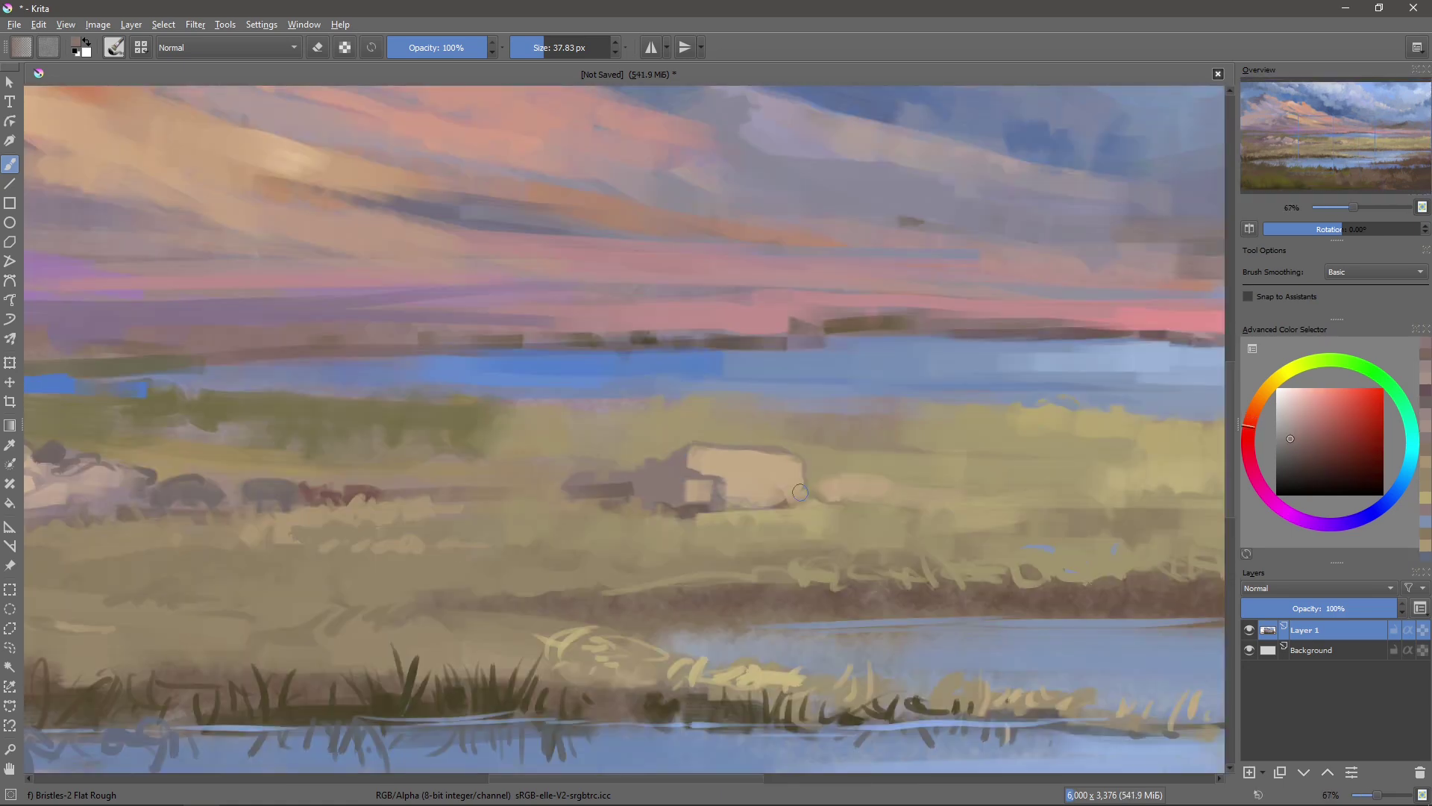
pyautogui.moveTo(917, 496); pyautogui.dragTo(738, 473)
pyautogui.click(768, 478)
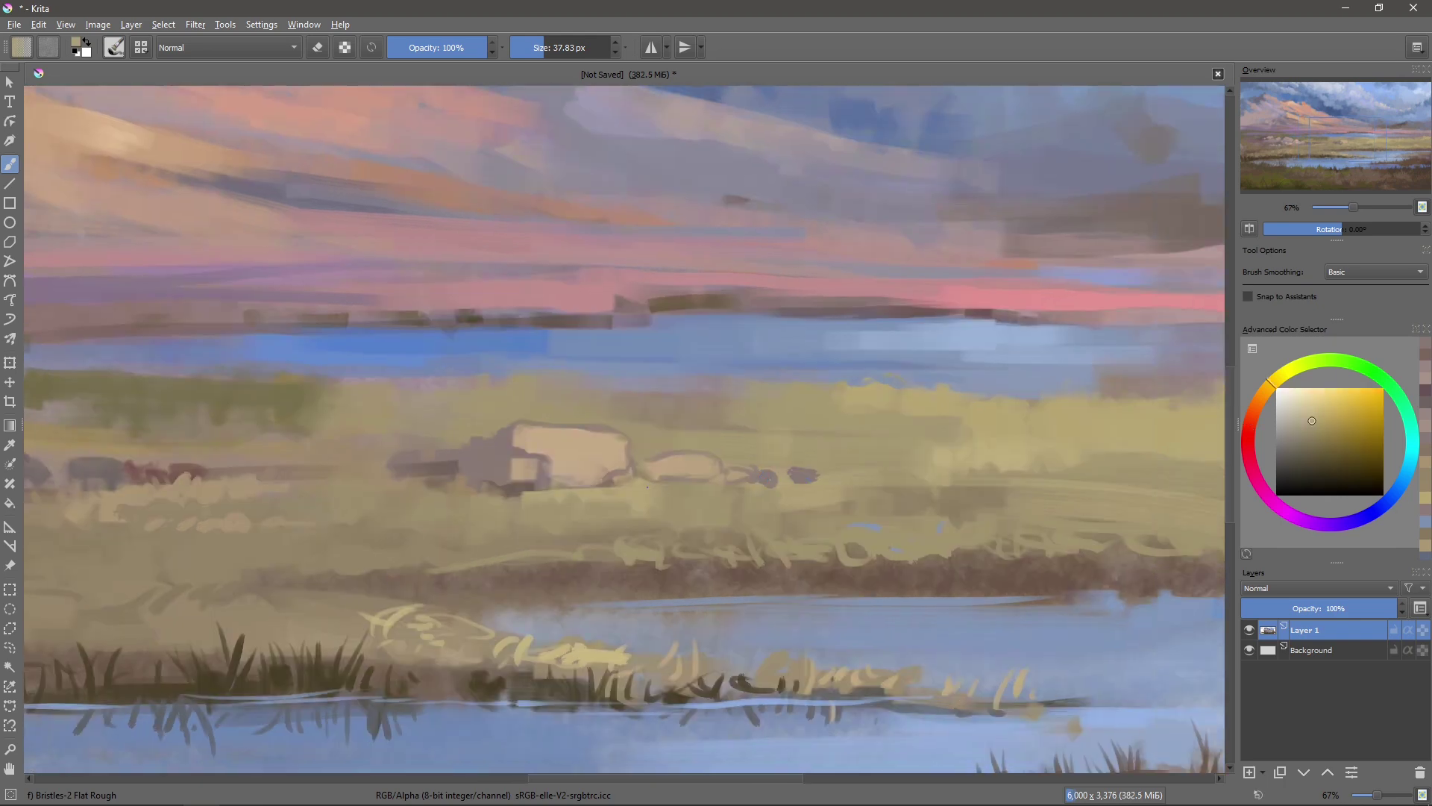
# - Paint light beige grass strokes and a dark brown dab left of the rocks
pyautogui.keyDown('ctrl'); pyautogui.click(687, 472); pyautogui.keyUp('ctrl')
pyautogui.moveTo(576, 489)
pyautogui.mouseDown()
pyautogui.moveTo(414, 492)
pyautogui.moveTo(418, 463)
pyautogui.moveTo(366, 470)
pyautogui.mouseUp()
pyautogui.keyDown('ctrl'); pyautogui.click(478, 459); pyautogui.keyUp('ctrl')
pyautogui.scroll(-3, 881, 507)
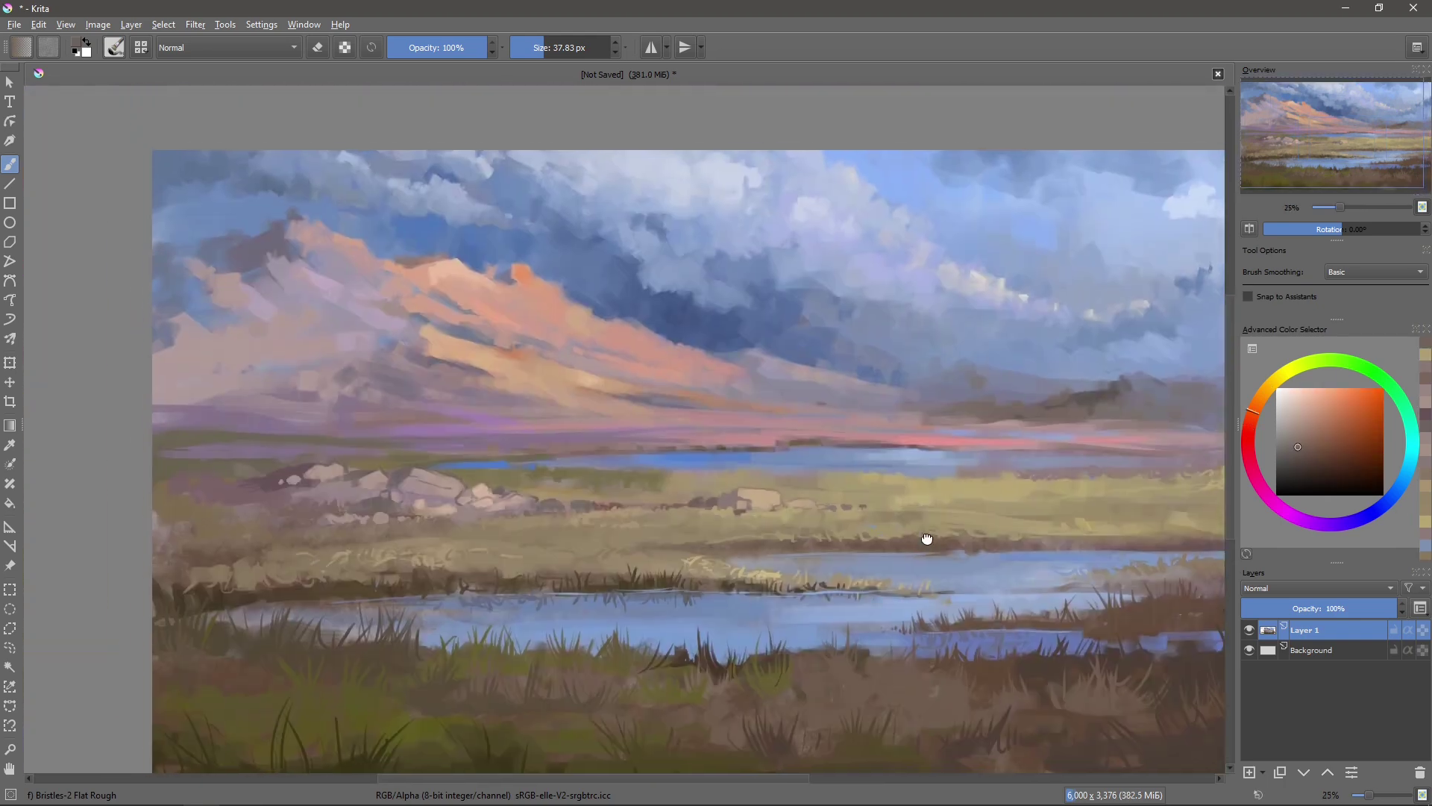
pyautogui.scroll(-2, 818, 457)
pyautogui.keyDown('ctrl'); pyautogui.click(916, 451); pyautogui.keyUp('ctrl')
pyautogui.scroll(4, 916, 452)
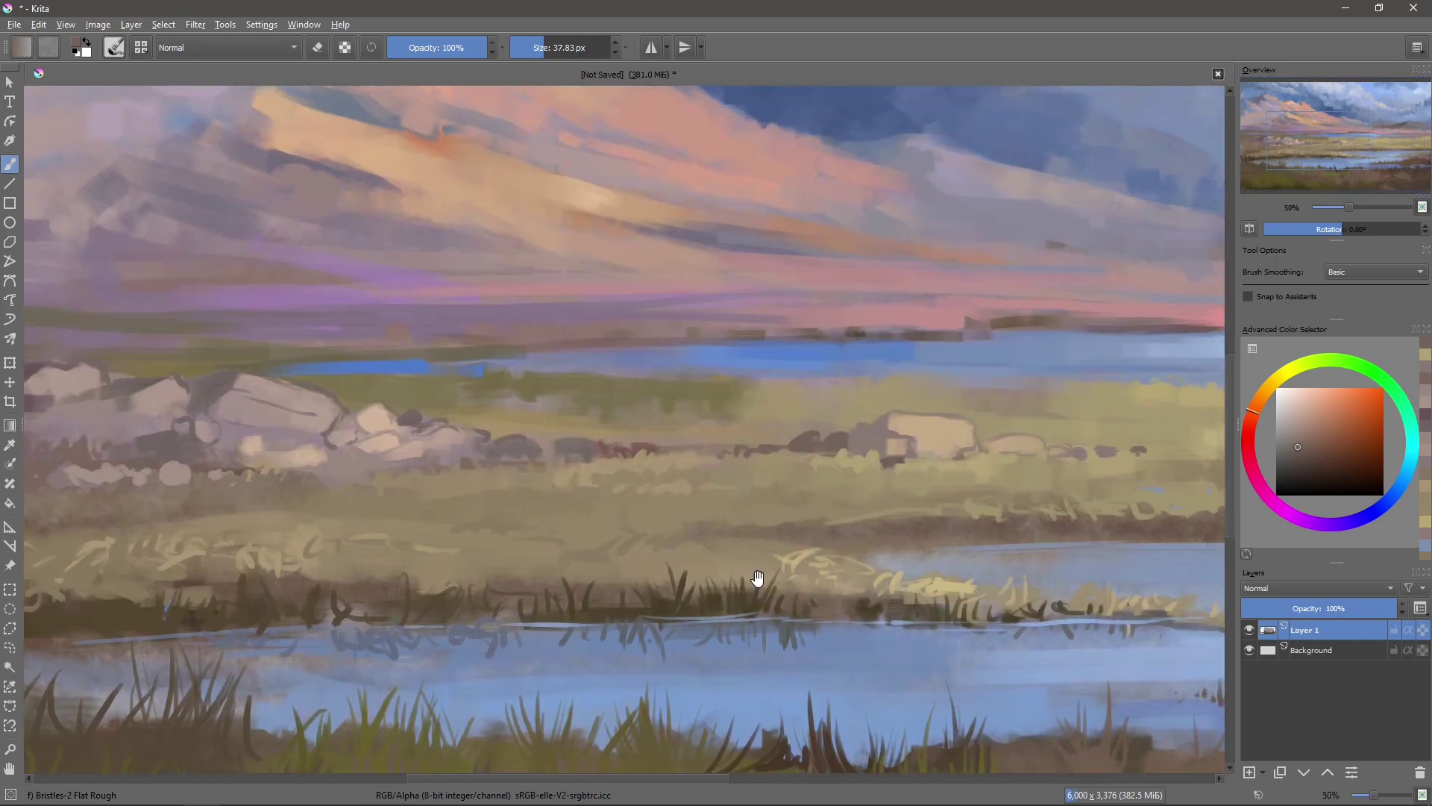
# - Brush light grass strokes and brown reed strokes across the marsh foreground
pyautogui.moveTo(757, 578); pyautogui.dragTo(1193, 567)
pyautogui.scroll(-1, 597, 575)
pyautogui.moveTo(462, 597); pyautogui.dragTo(925, 656)
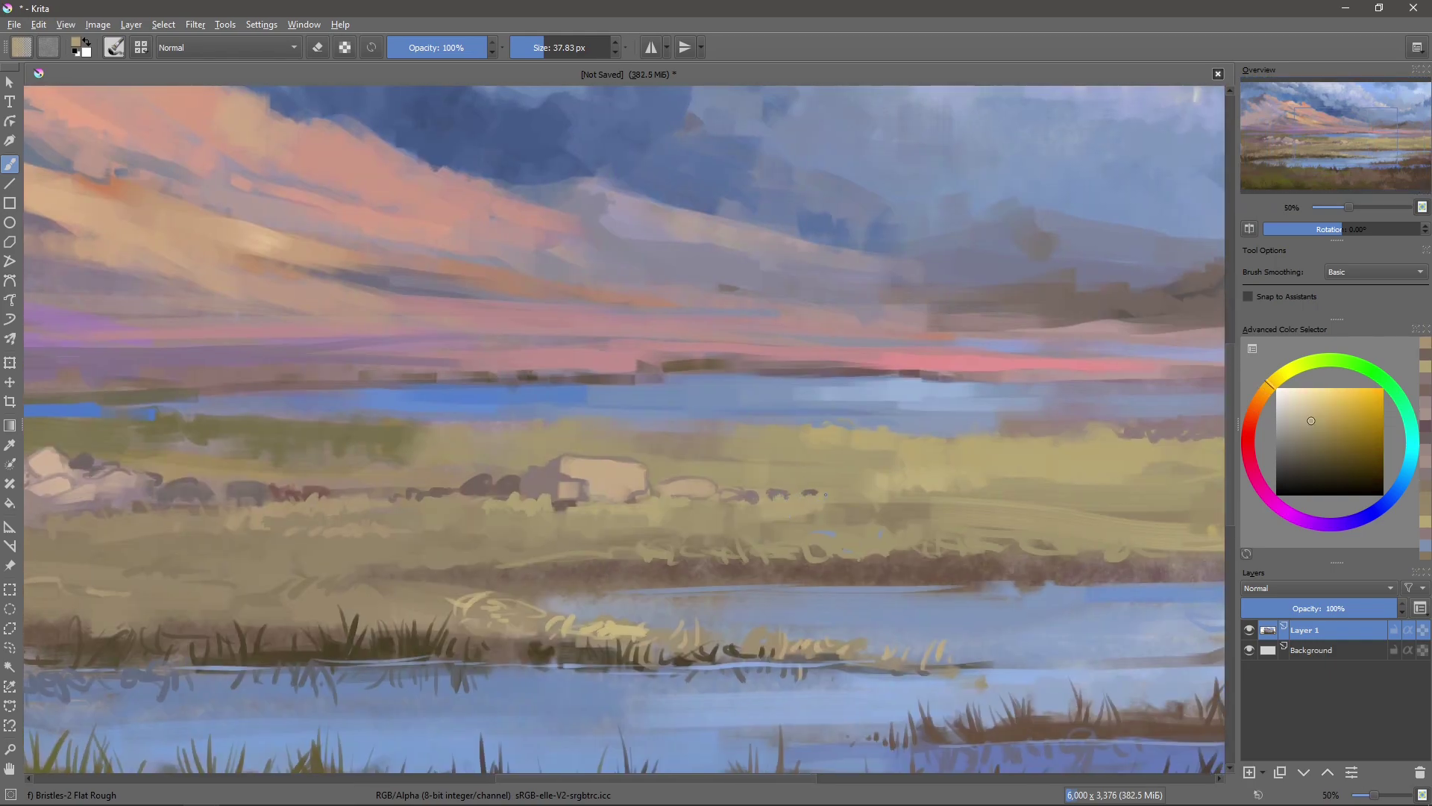
pyautogui.moveTo(914, 467); pyautogui.dragTo(970, 672)
pyautogui.moveTo(1014, 470); pyautogui.dragTo(694, 451)
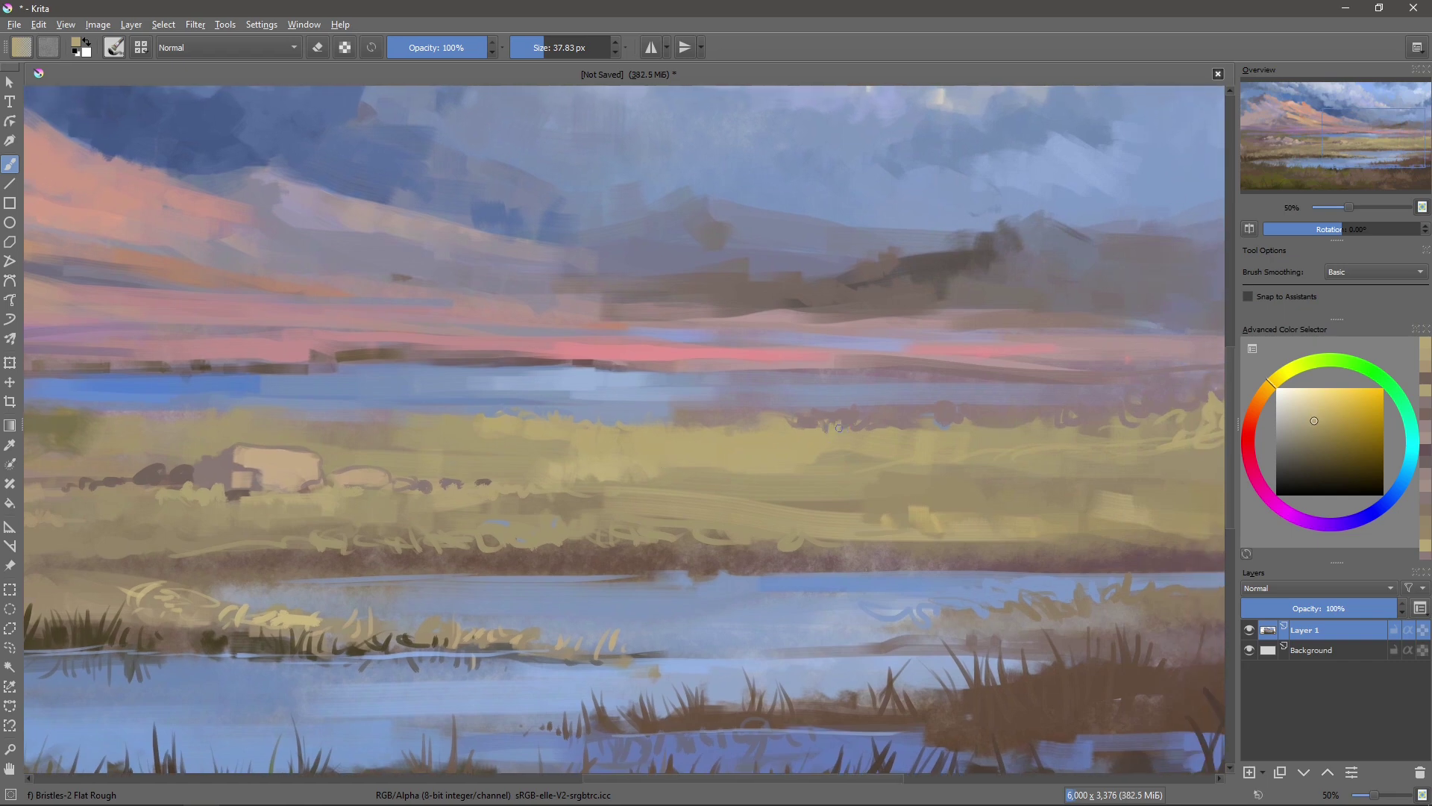
pyautogui.moveTo(838, 428); pyautogui.dragTo(813, 709)
pyautogui.keyDown('ctrl'); pyautogui.click(467, 379); pyautogui.keyUp('ctrl')
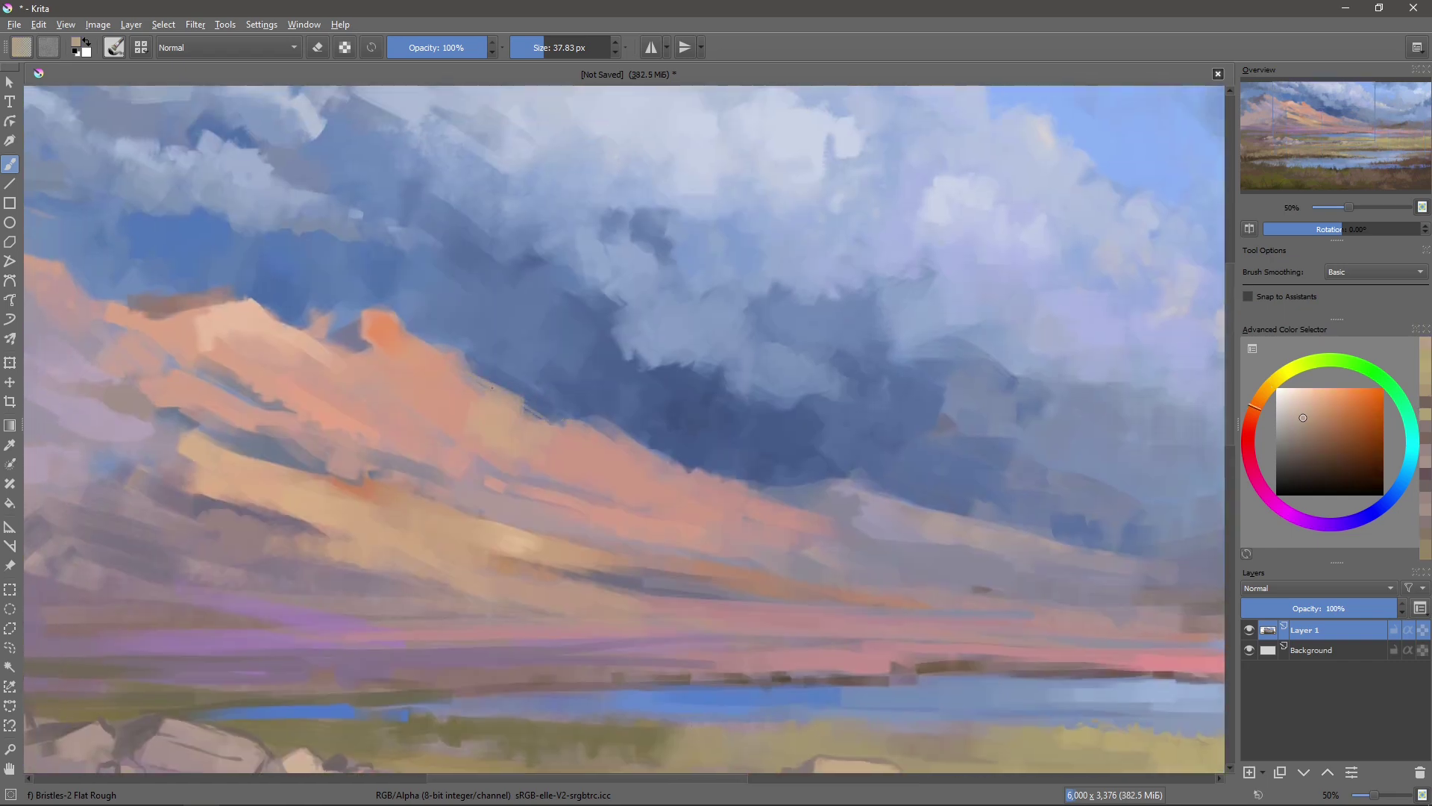
# - Sample salmon and greyish pink from the mountain while zooming and recentring on it
pyautogui.moveTo(684, 445)
pyautogui.mouseDown()
pyautogui.moveTo(581, 401)
pyautogui.moveTo(795, 477)
pyautogui.mouseUp()
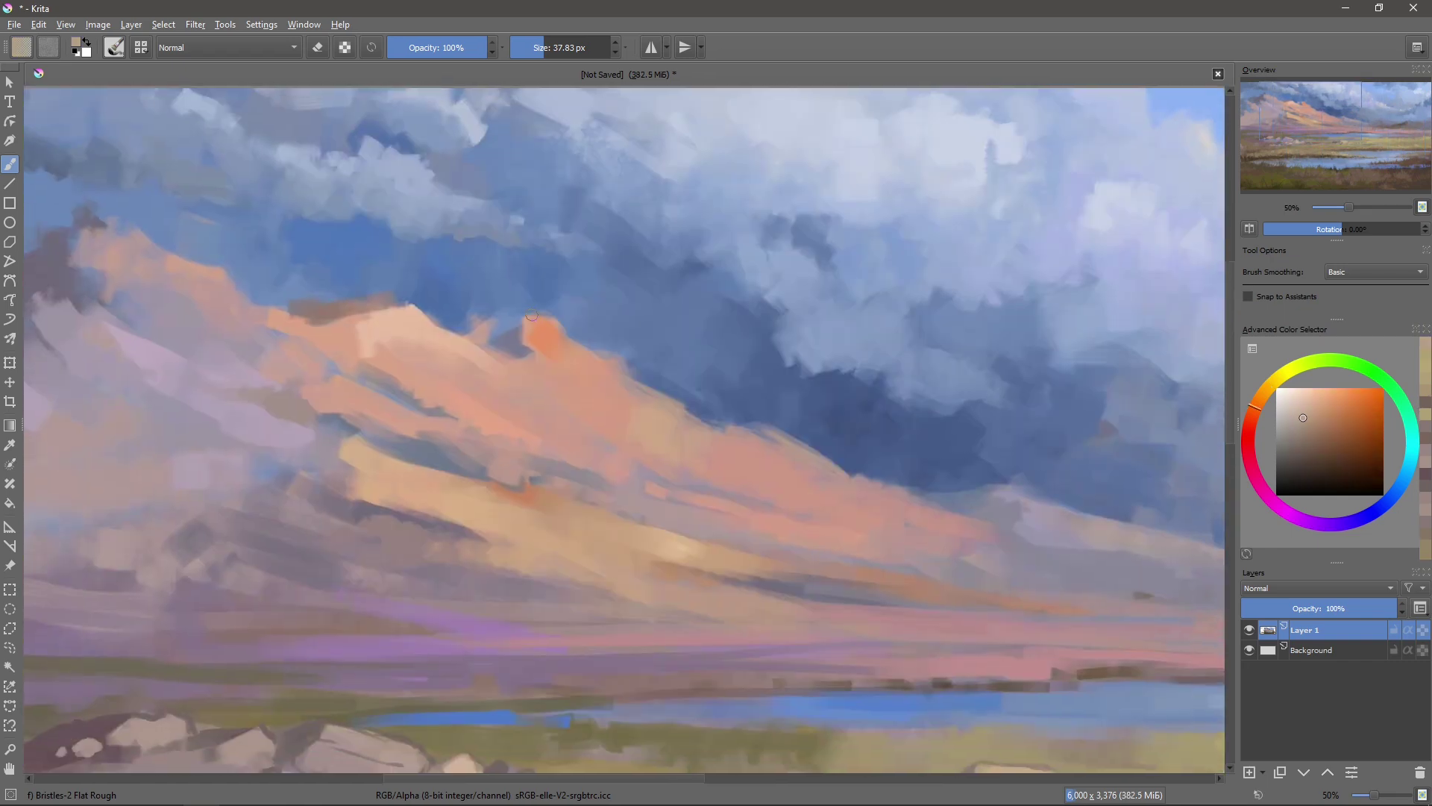
pyautogui.keyDown('ctrl'); pyautogui.click(578, 335); pyautogui.keyUp('ctrl')
pyautogui.press('-')
pyautogui.moveTo(853, 430); pyautogui.dragTo(809, 413)
pyautogui.press('+')
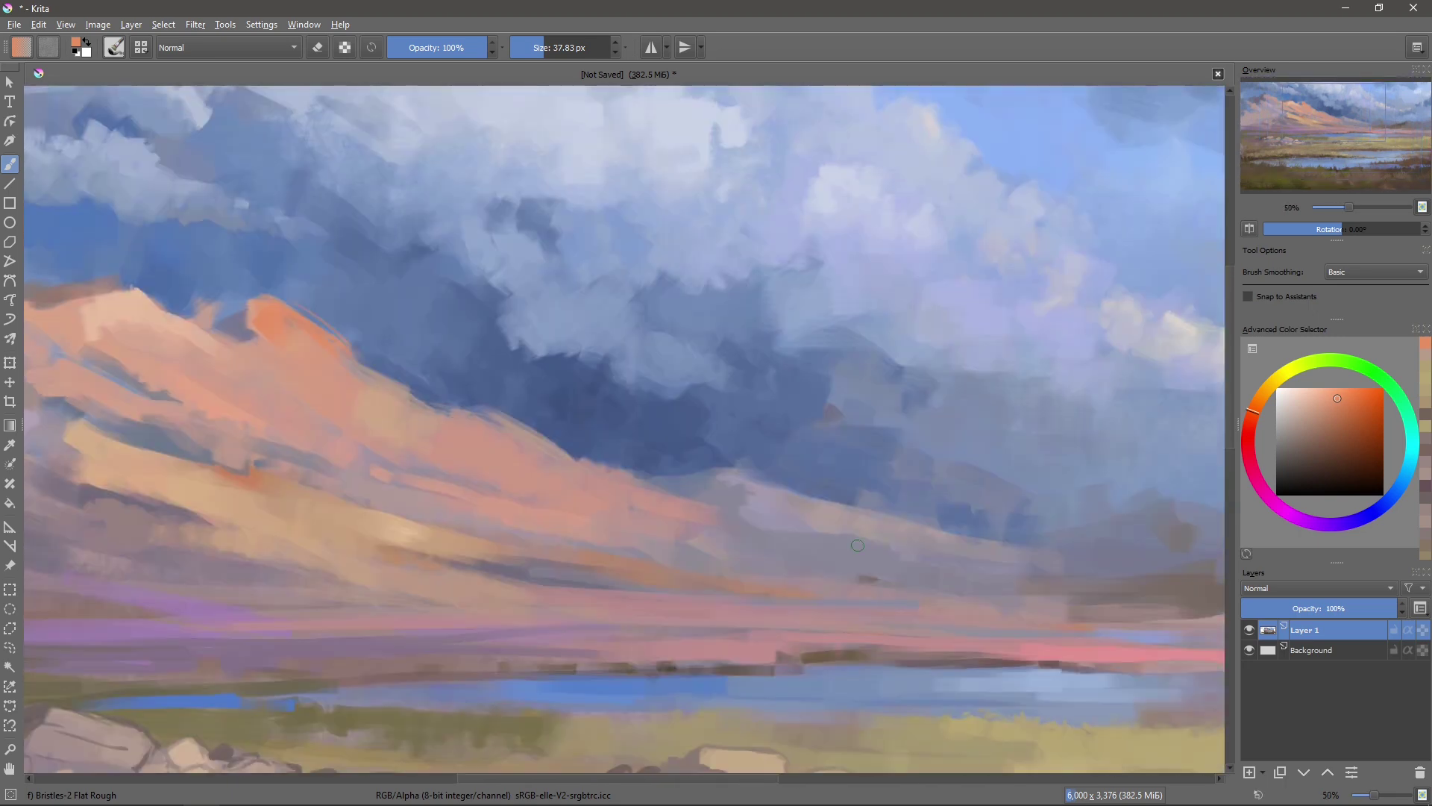
pyautogui.keyDown('ctrl'); pyautogui.click(658, 442); pyautogui.keyUp('ctrl')
pyautogui.moveTo(738, 473)
pyautogui.mouseDown()
pyautogui.moveTo(658, 442)
pyautogui.moveTo(848, 576)
pyautogui.mouseUp()
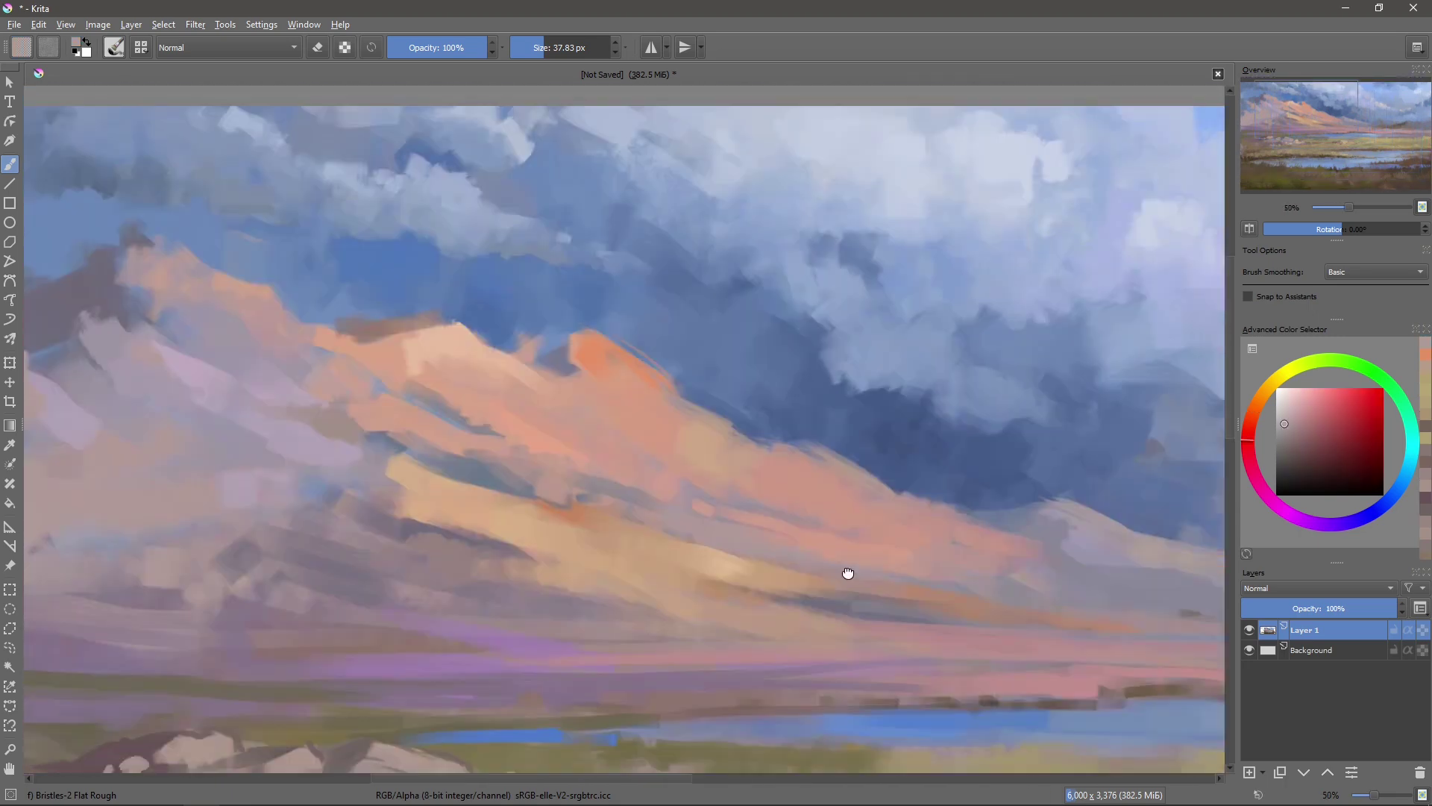
pyautogui.keyDown('ctrl'); pyautogui.click(651, 411); pyautogui.keyUp('ctrl')
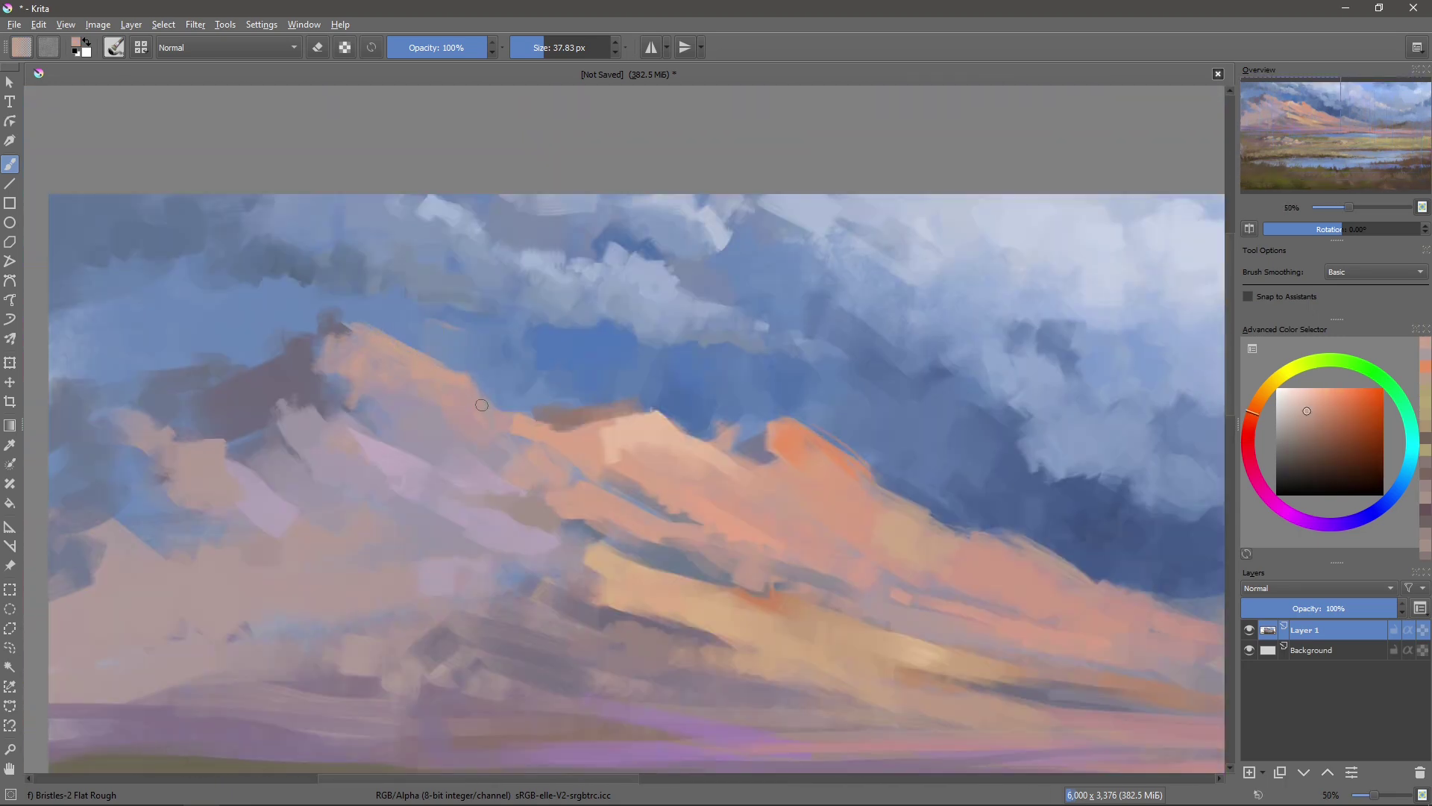
pyautogui.moveTo(482, 405); pyautogui.dragTo(385, 308)
# - Sample sky blue, salmon, pinker salmon, light greyish blue and beige from the scene
pyautogui.keyDown('ctrl'); pyautogui.click(649, 328); pyautogui.keyUp('ctrl')
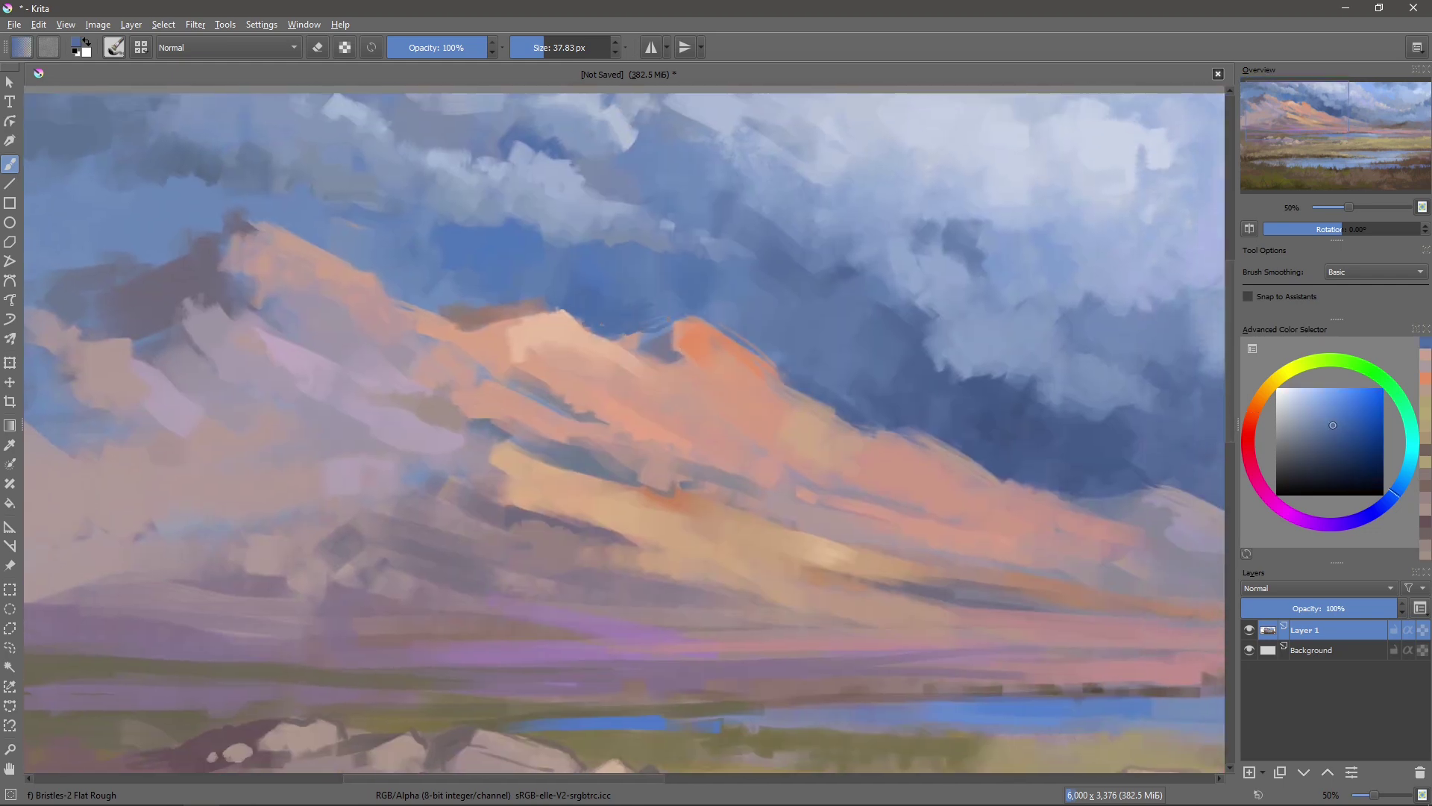
pyautogui.moveTo(750, 375)
pyautogui.mouseDown()
pyautogui.moveTo(754, 390)
pyautogui.moveTo(703, 299)
pyautogui.mouseUp()
pyautogui.keyDown('ctrl'); pyautogui.click(619, 370); pyautogui.keyUp('ctrl')
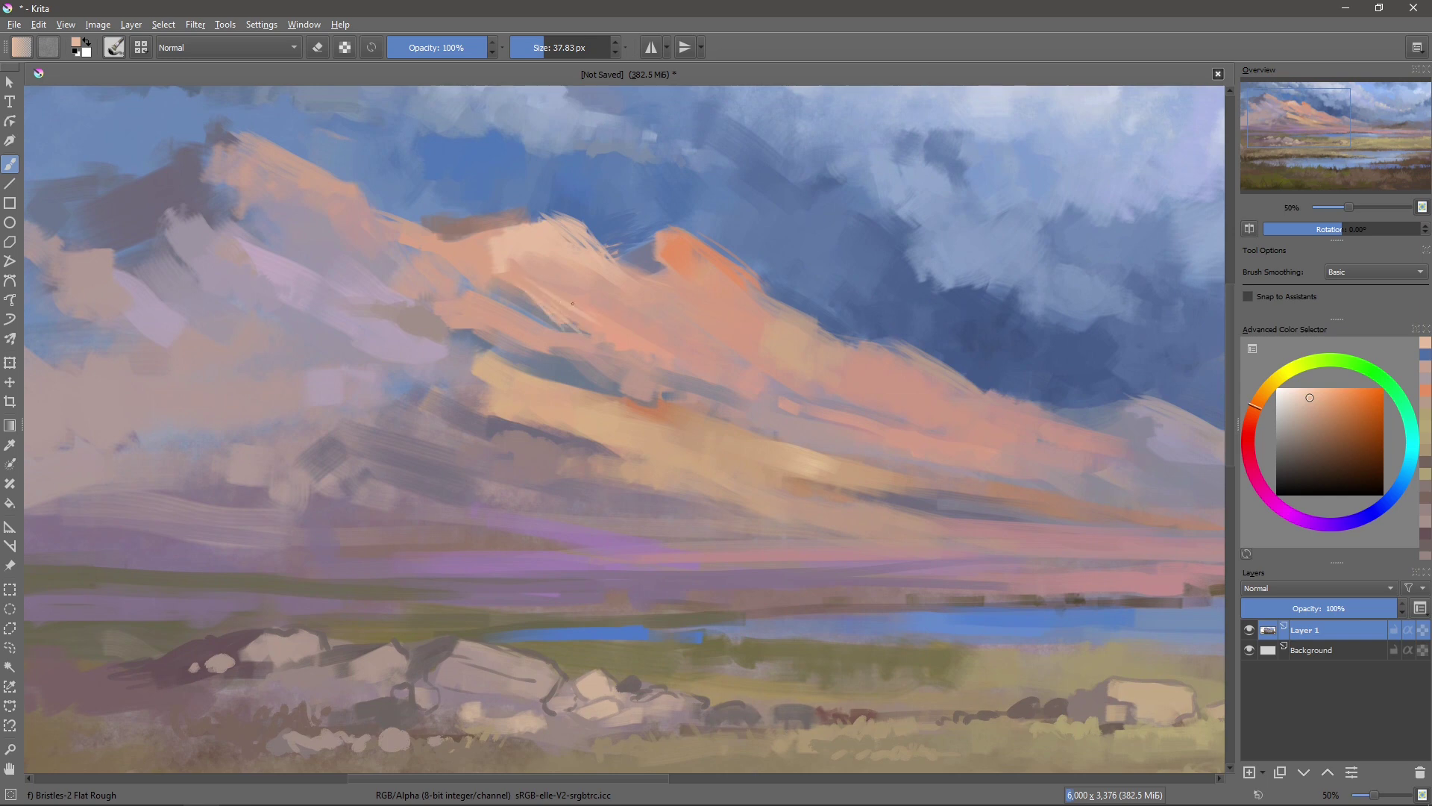
pyautogui.moveTo(557, 296); pyautogui.dragTo(536, 316)
pyautogui.keyDown('ctrl'); pyautogui.click(622, 343); pyautogui.keyUp('ctrl')
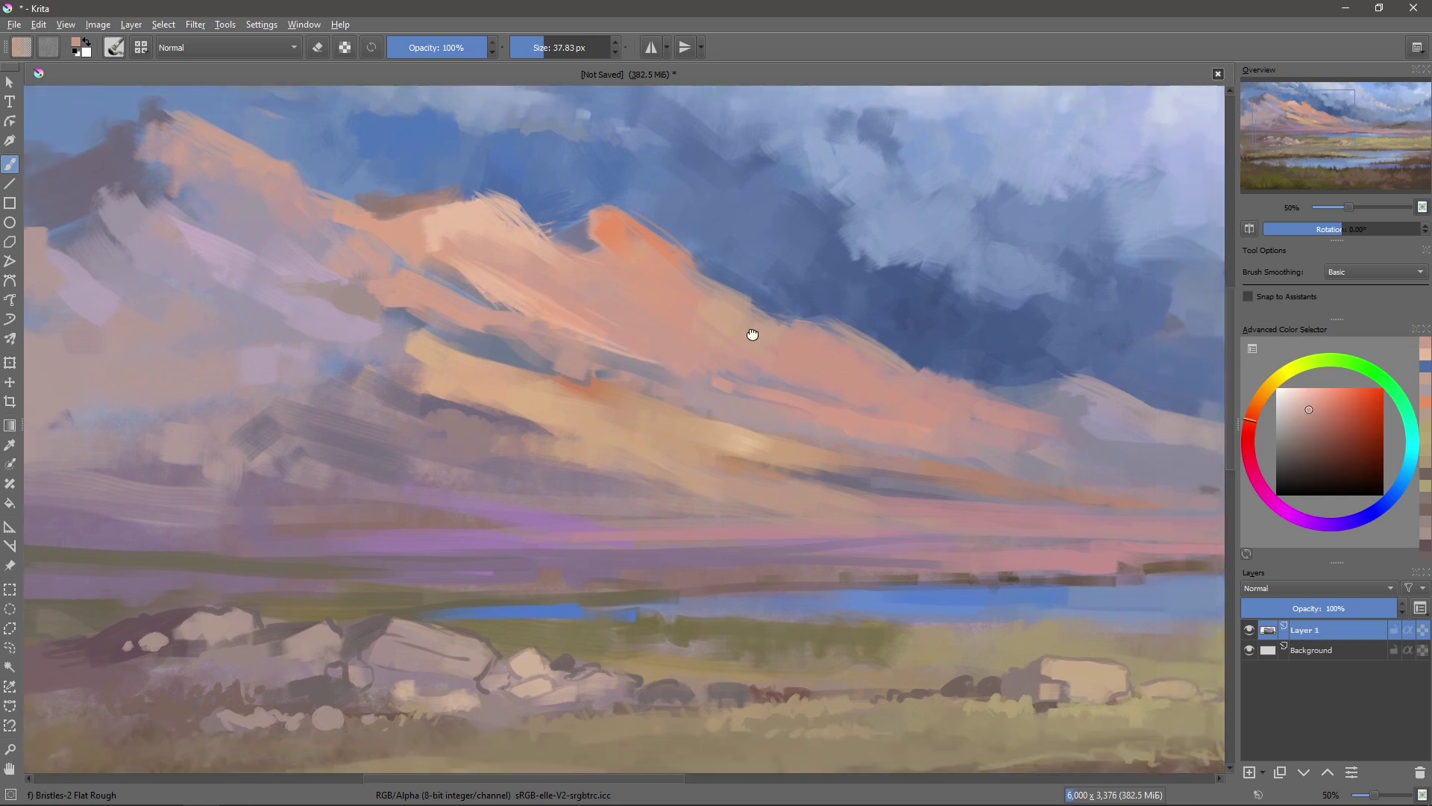
pyautogui.moveTo(747, 378); pyautogui.dragTo(514, 314)
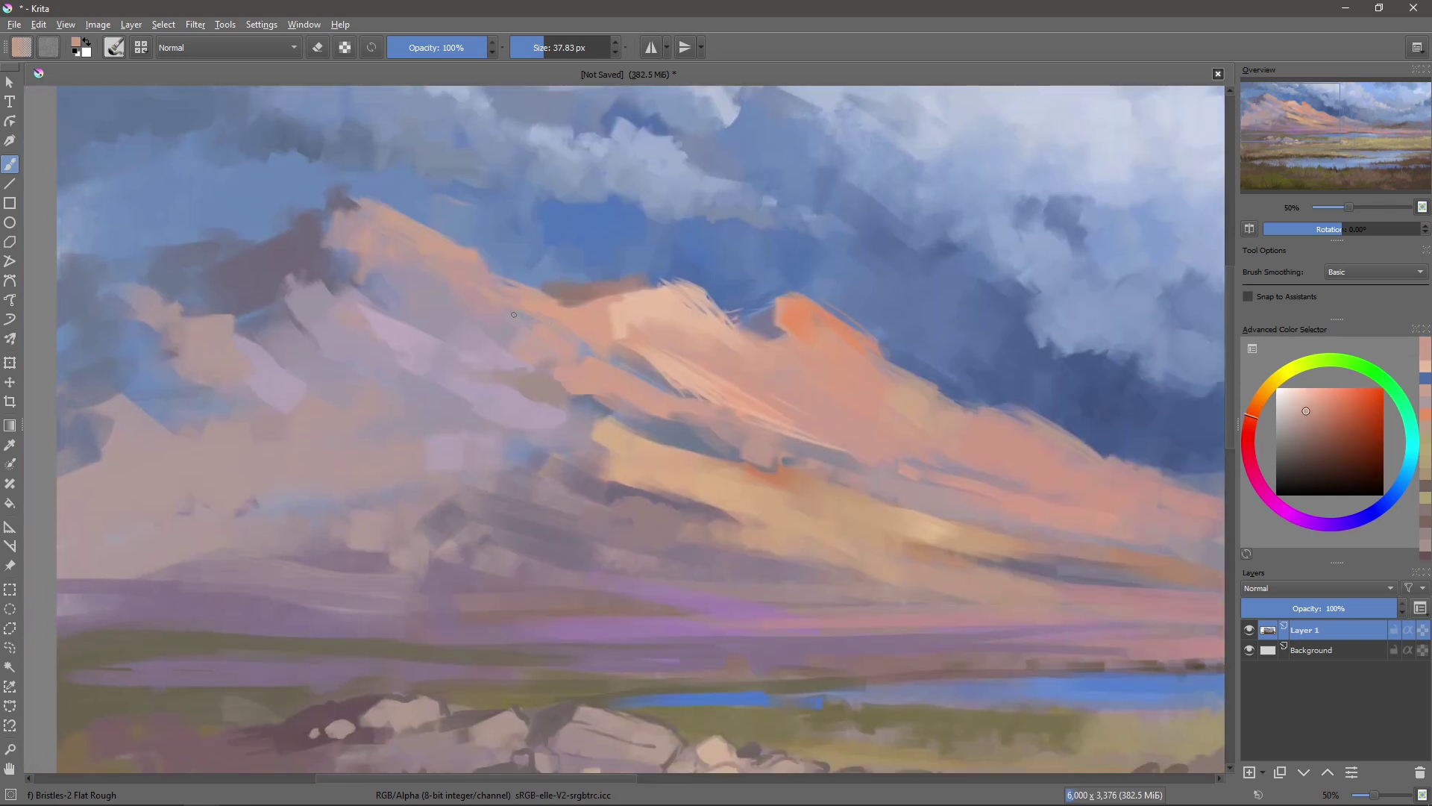
pyautogui.keyDown('ctrl'); pyautogui.click(591, 347); pyautogui.keyUp('ctrl')
pyautogui.keyDown('ctrl'); pyautogui.click(502, 340); pyautogui.keyUp('ctrl')
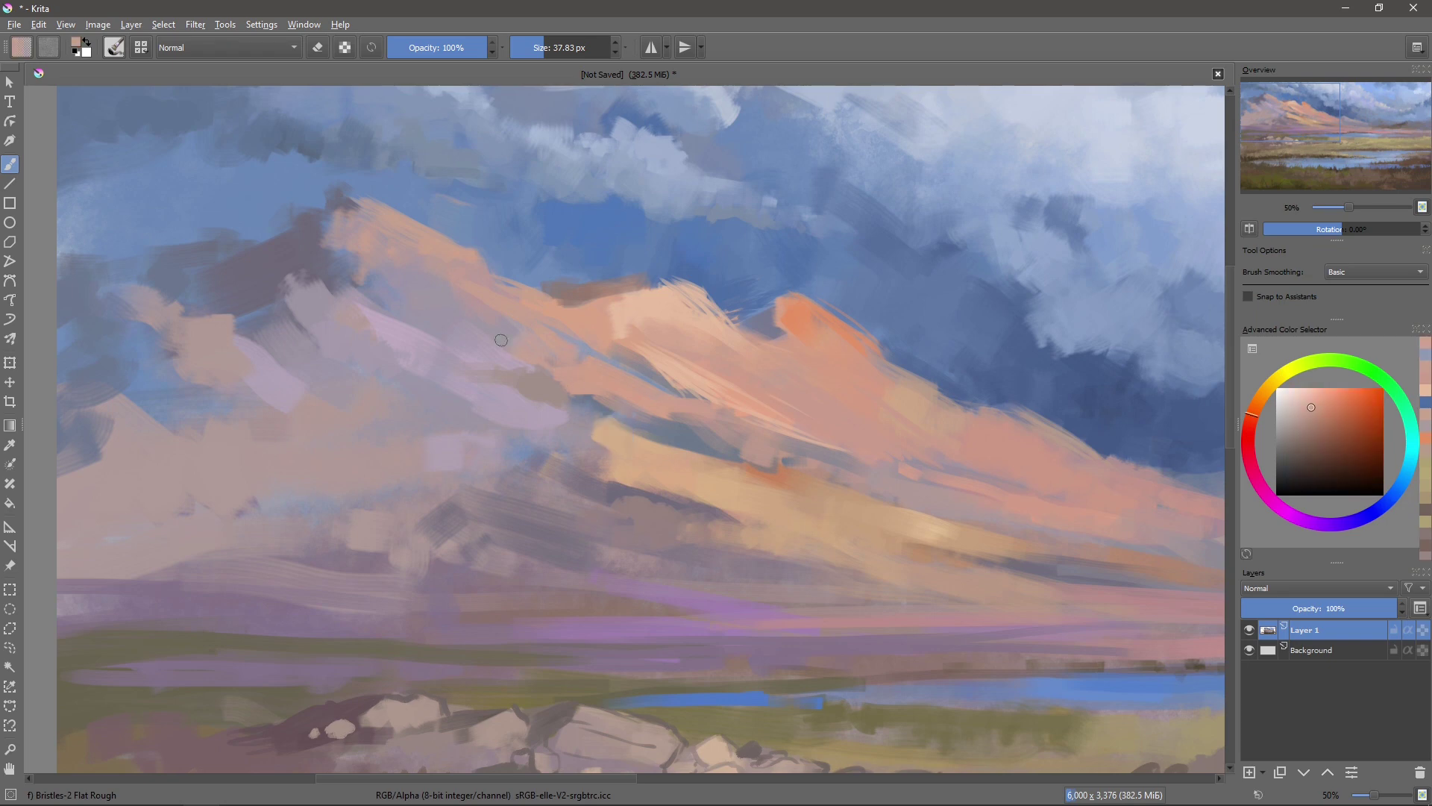
pyautogui.keyDown('ctrl'); pyautogui.click(556, 393); pyautogui.keyUp('ctrl')
# - Try salmon-orange, lighter beige, purple and warm beige tones for the slopes
pyautogui.scroll(-3, 597, 411)
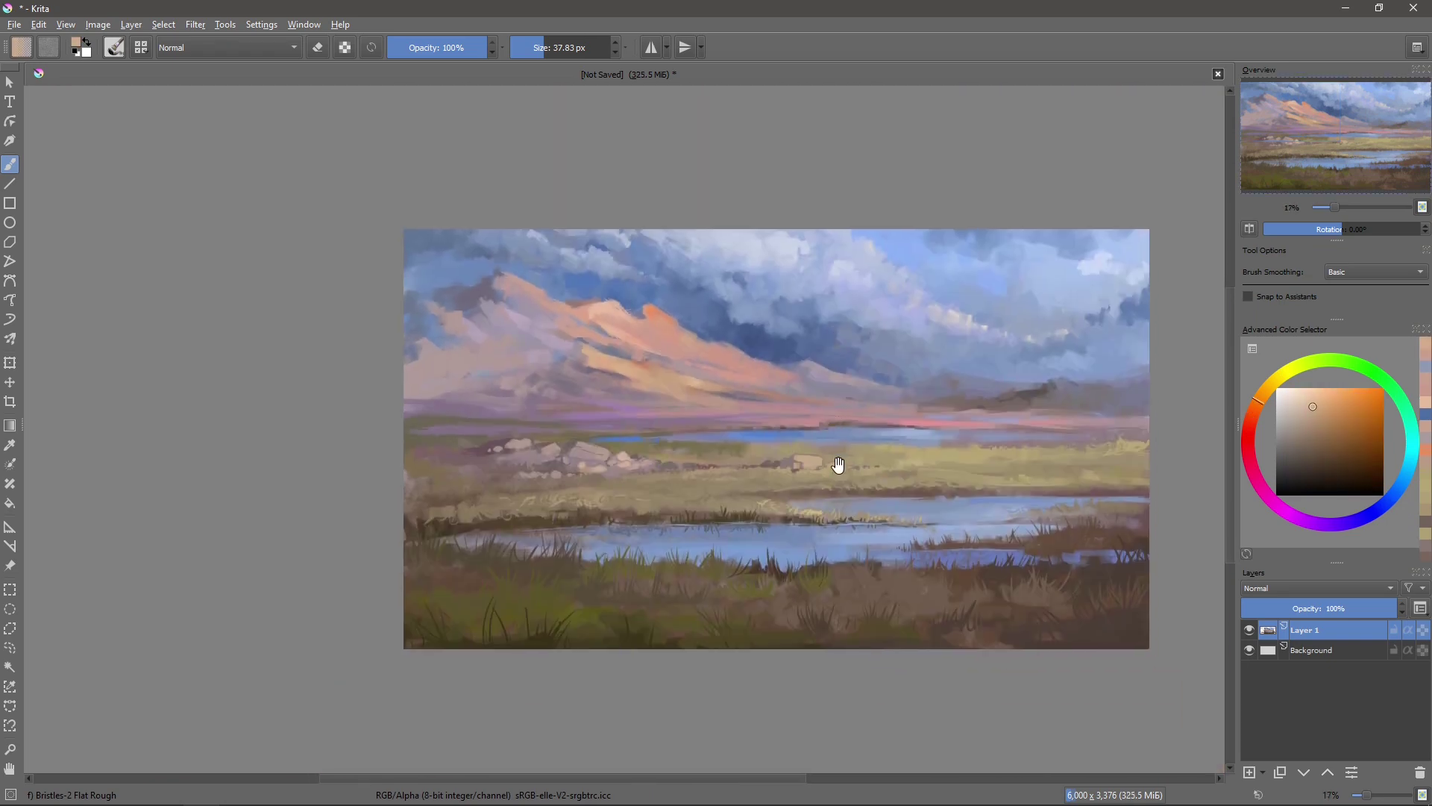
pyautogui.scroll(3, 812, 456)
pyautogui.keyDown('ctrl'); pyautogui.click(671, 406); pyautogui.keyUp('ctrl')
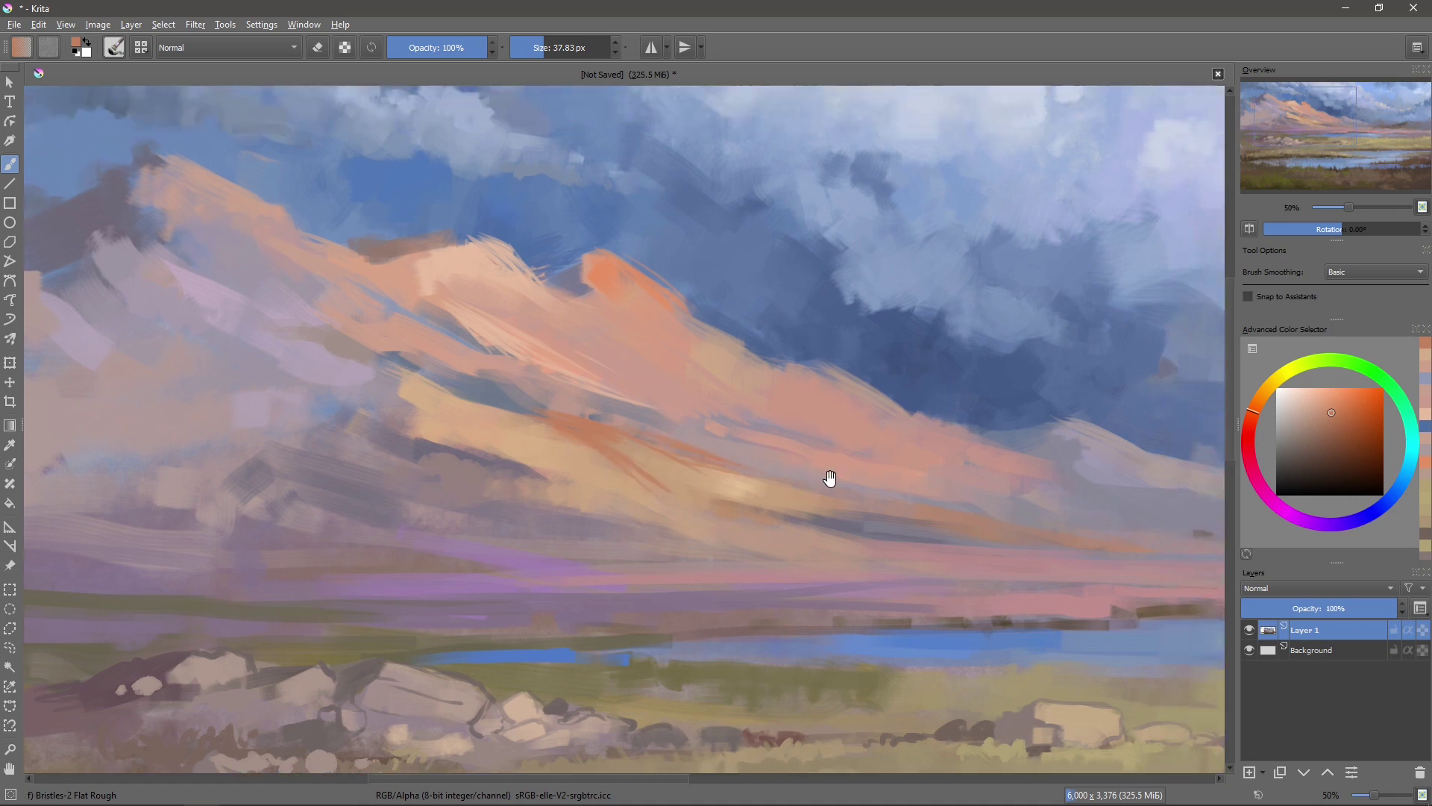
pyautogui.keyDown('ctrl'); pyautogui.click(828, 479); pyautogui.keyUp('ctrl')
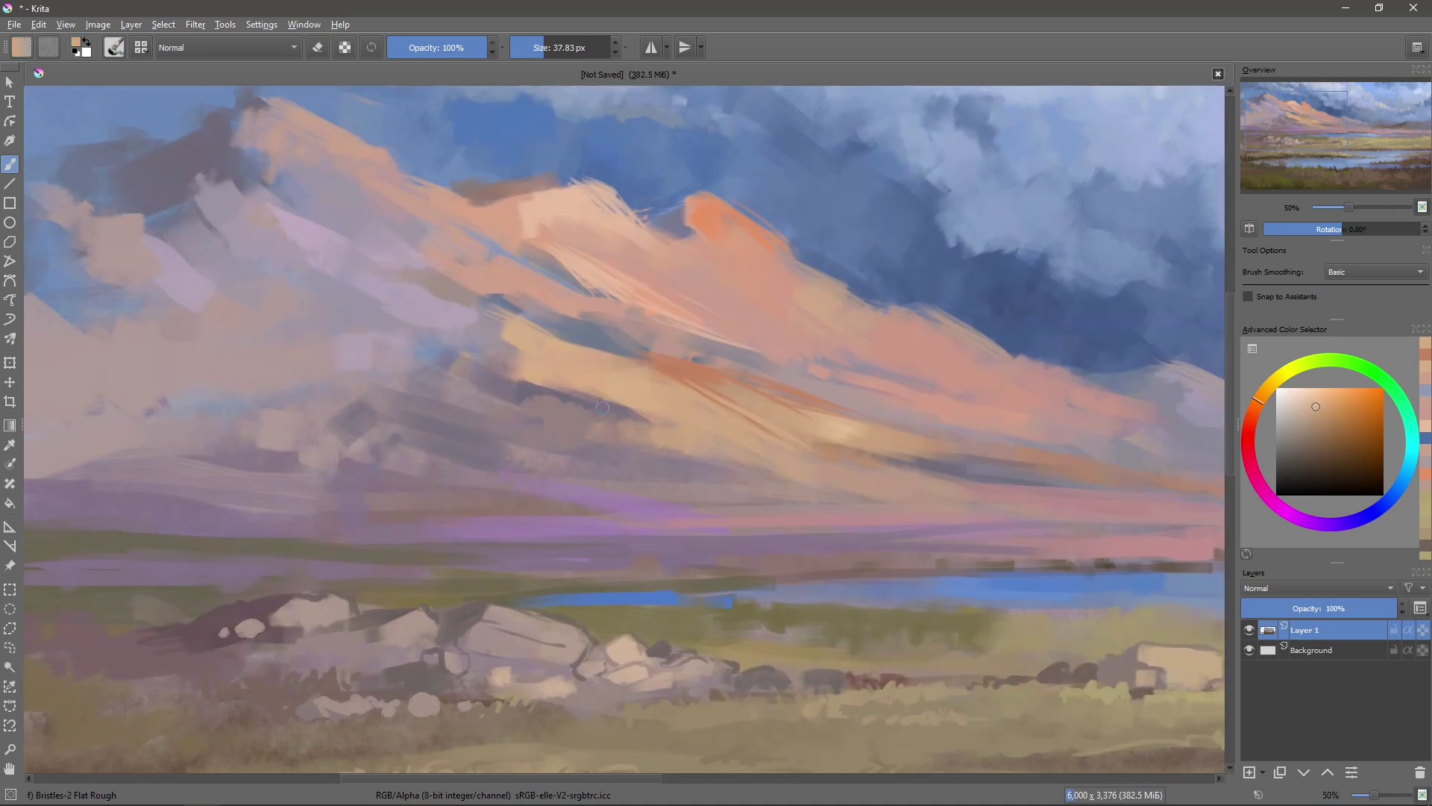
pyautogui.keyDown('ctrl'); pyautogui.click(602, 408); pyautogui.keyUp('ctrl')
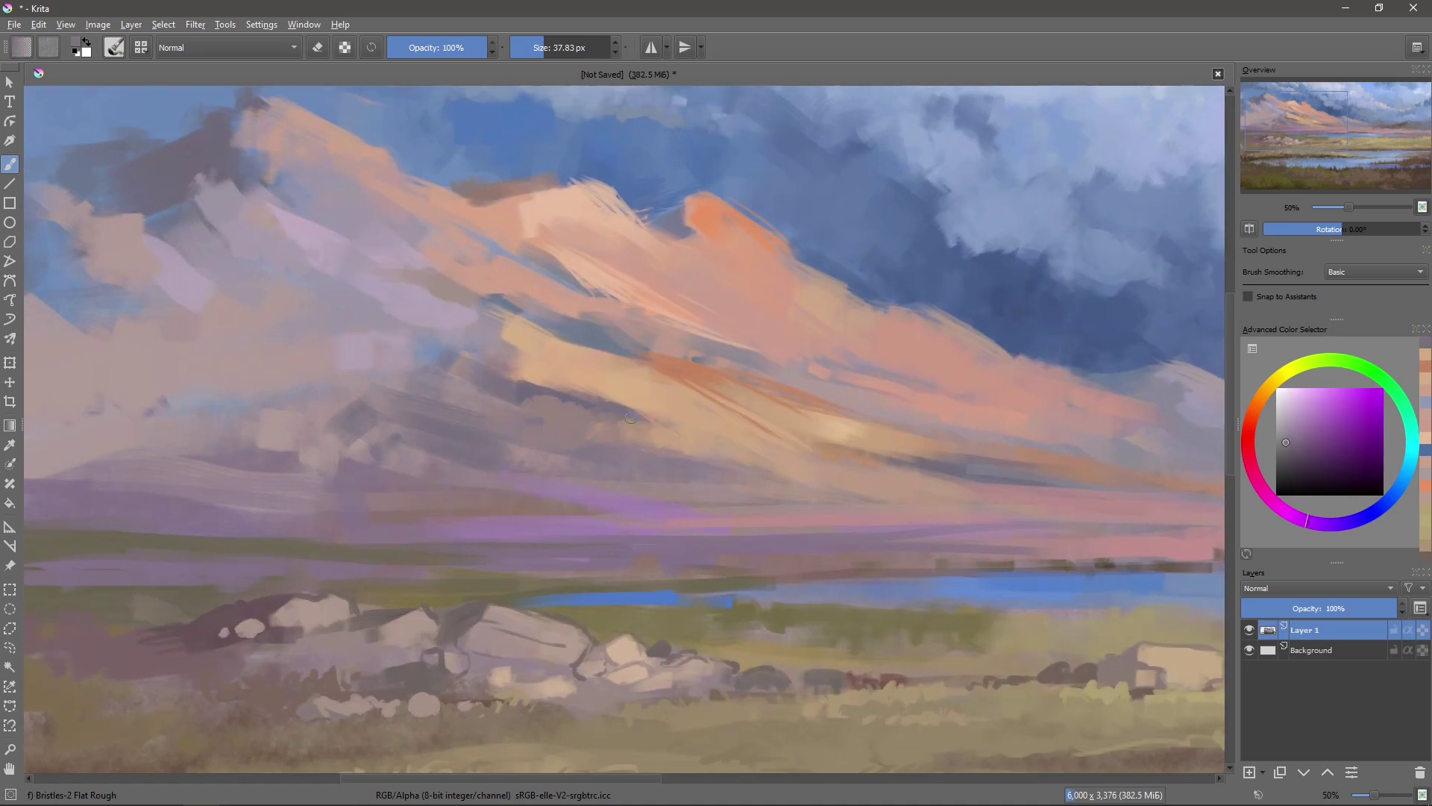
pyautogui.keyDown('ctrl'); pyautogui.click(562, 404); pyautogui.keyUp('ctrl')
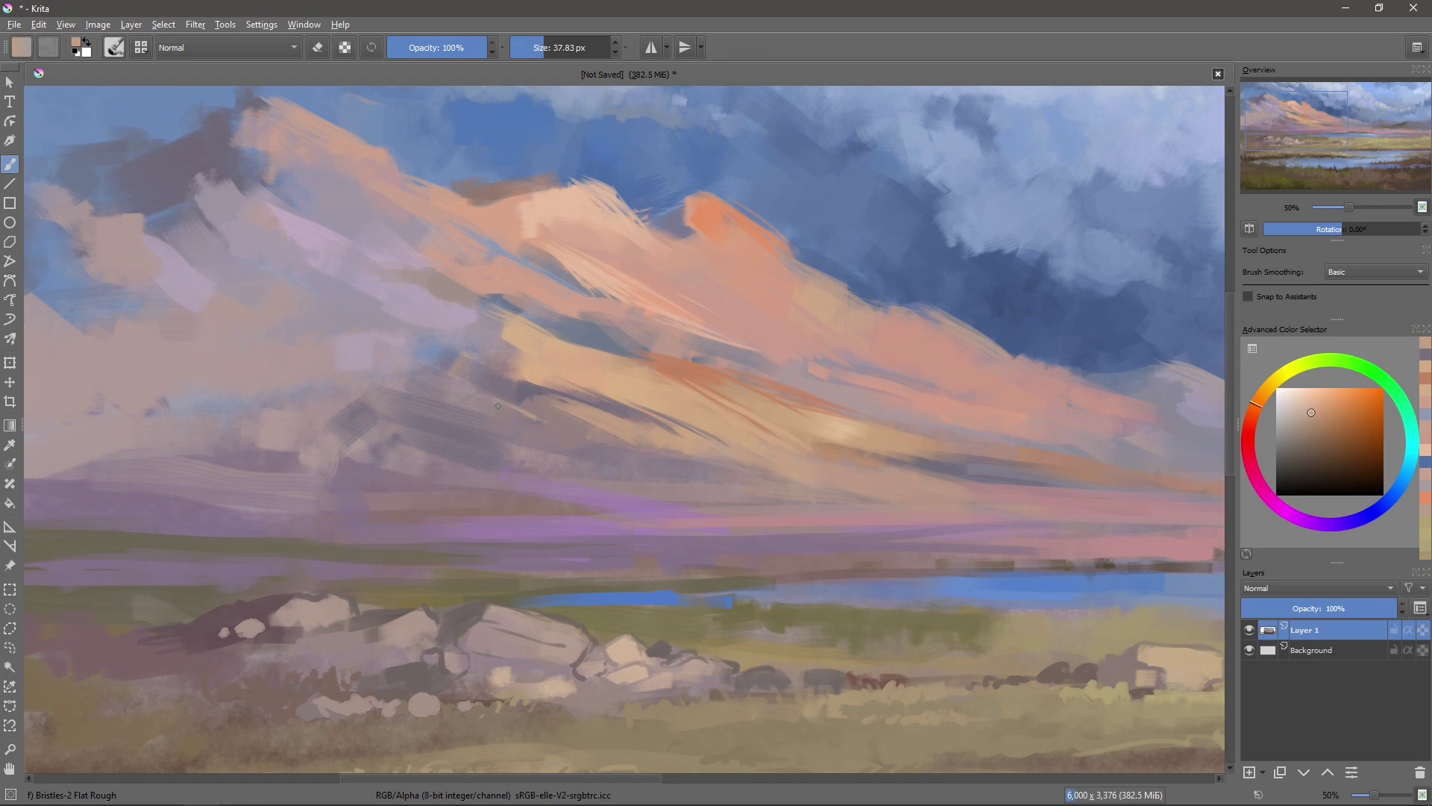
# - Settle on light pink-lavender, muted pink and a redder pink for the mountain light
pyautogui.scroll(5, 561, 404)
pyautogui.keyDown('ctrl'); pyautogui.click(384, 366); pyautogui.keyUp('ctrl')
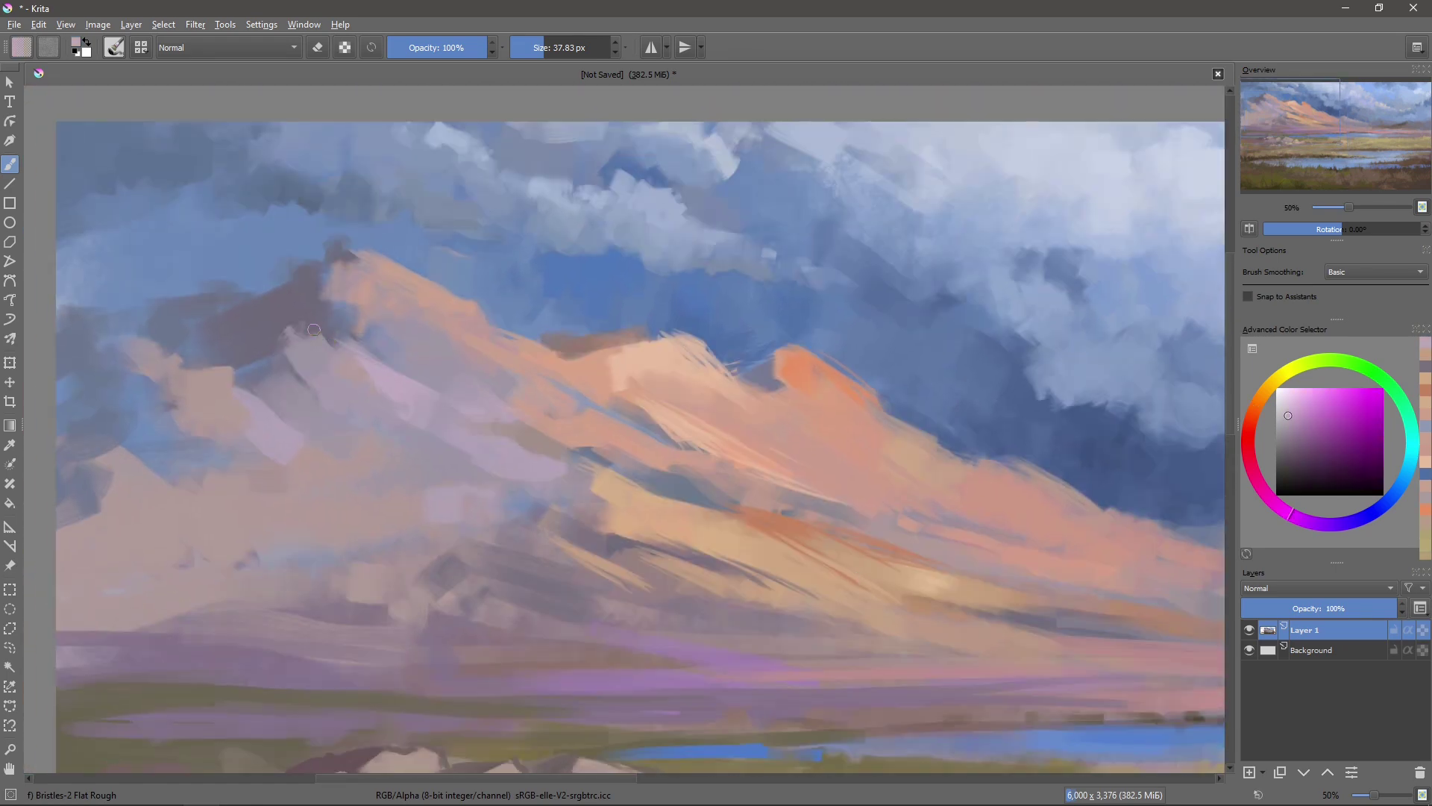
pyautogui.scroll(-5, 629, 386)
pyautogui.keyDown('ctrl'); pyautogui.click(647, 421); pyautogui.keyUp('ctrl')
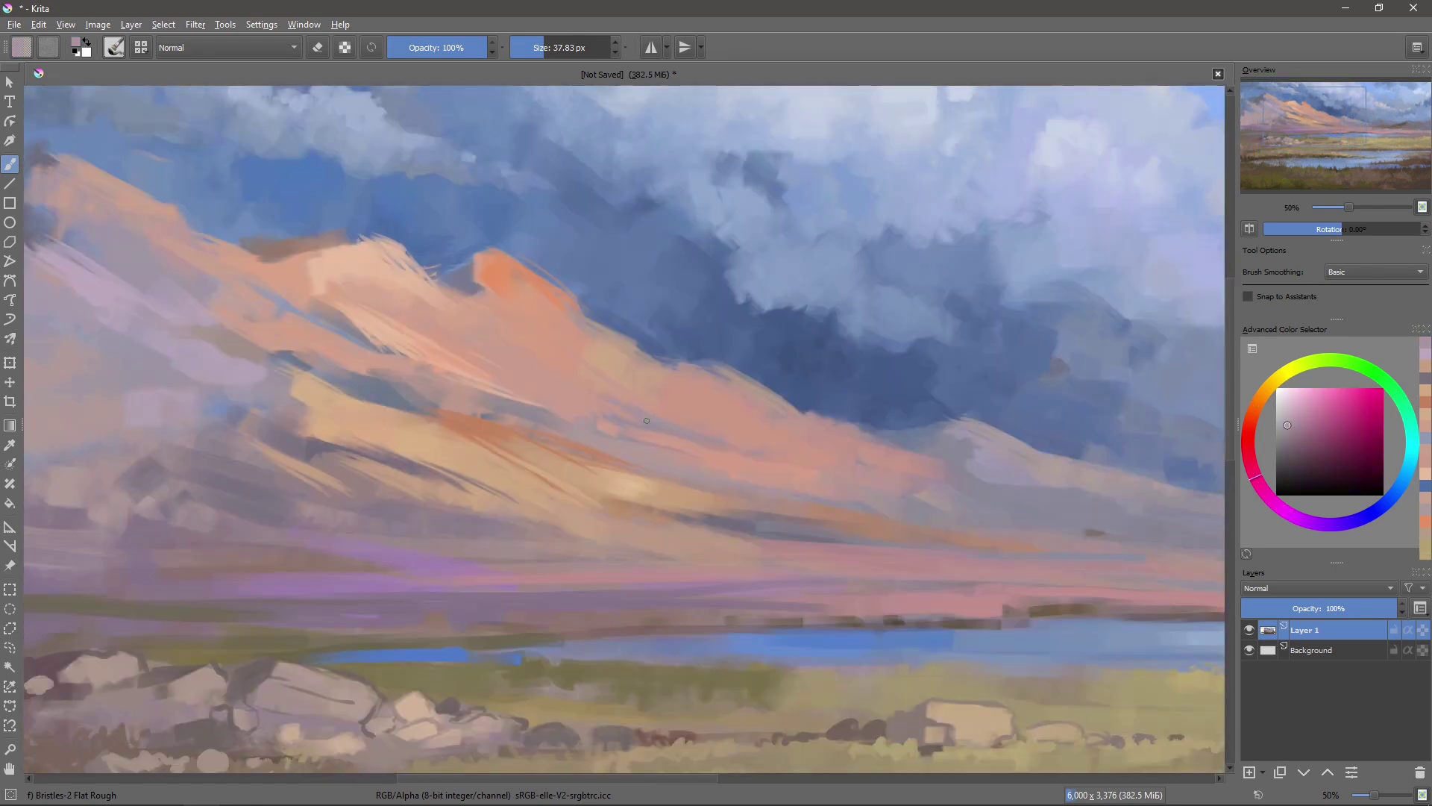
pyautogui.moveTo(818, 473); pyautogui.dragTo(624, 441)
pyautogui.keyDown('ctrl'); pyautogui.click(755, 381); pyautogui.keyUp('ctrl')
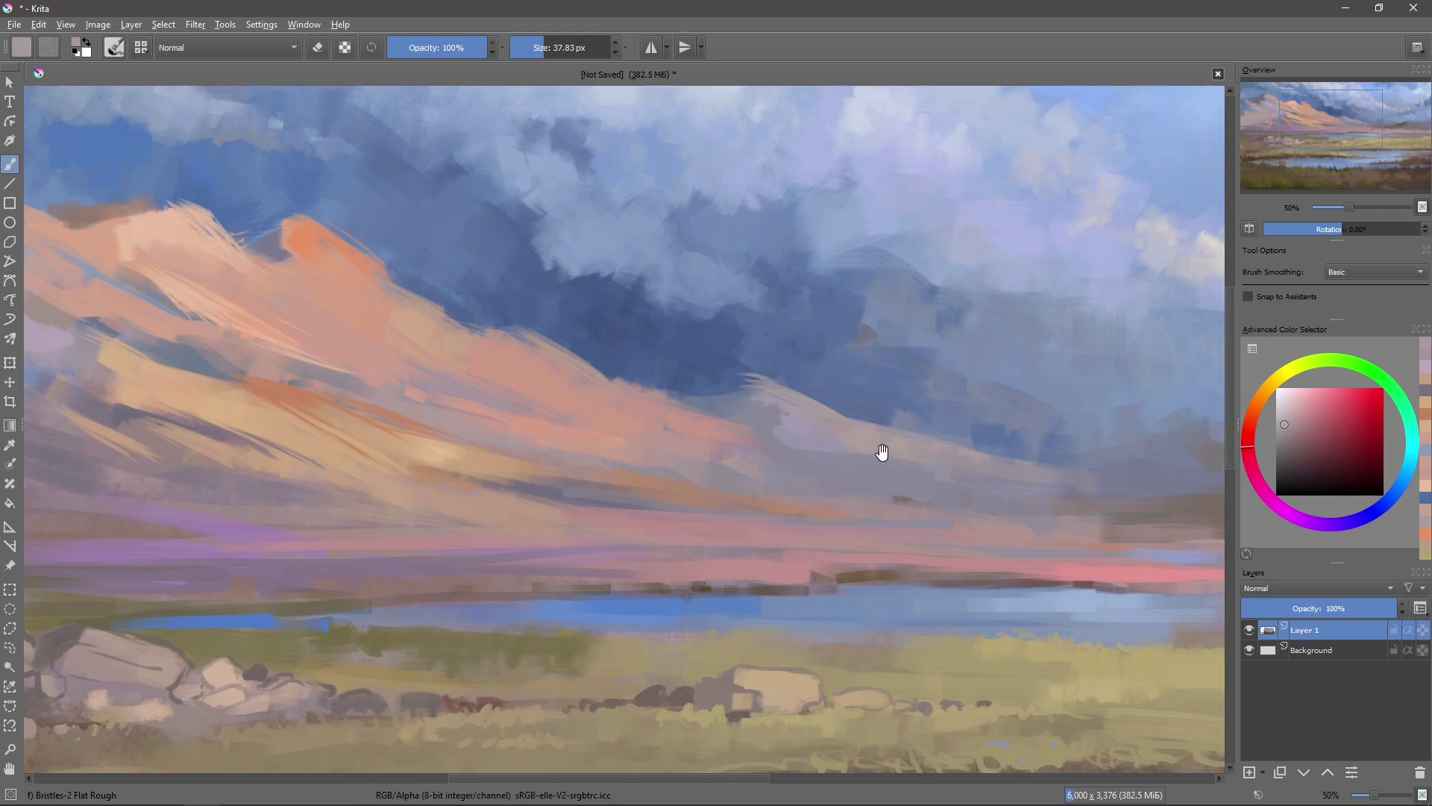
# - Paint greyish-red and purplish-grey dark strokes over the distant right-hand hills
pyautogui.moveTo(883, 452)
pyautogui.mouseDown()
pyautogui.moveTo(880, 393)
pyautogui.moveTo(560, 415)
pyautogui.moveTo(485, 385)
pyautogui.mouseUp()
pyautogui.keyDown('ctrl'); pyautogui.click(716, 329); pyautogui.keyUp('ctrl')
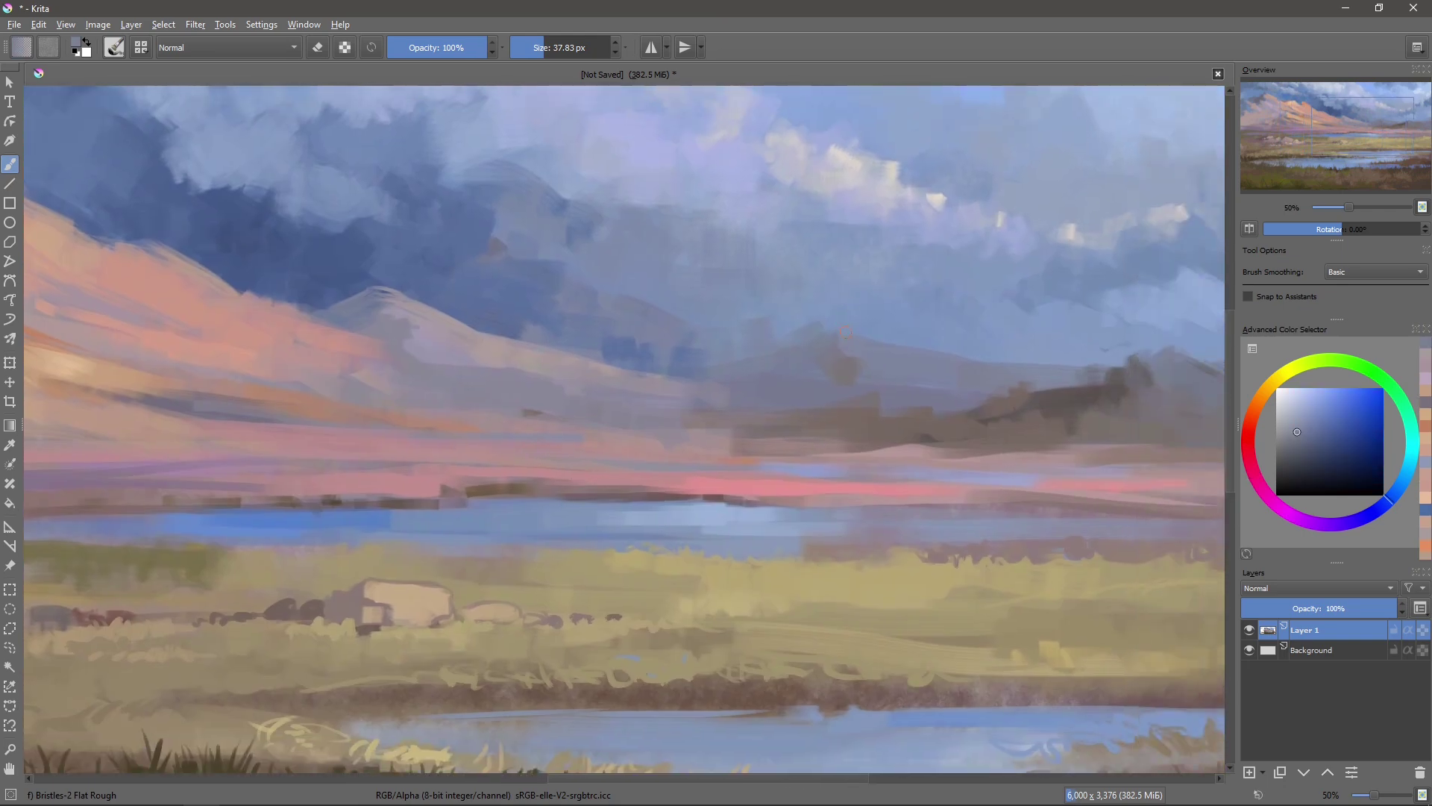
pyautogui.keyDown('ctrl'); pyautogui.click(845, 333); pyautogui.keyUp('ctrl')
pyautogui.moveTo(793, 322); pyautogui.dragTo(730, 315)
pyautogui.keyDown('ctrl'); pyautogui.click(786, 376); pyautogui.keyUp('ctrl')
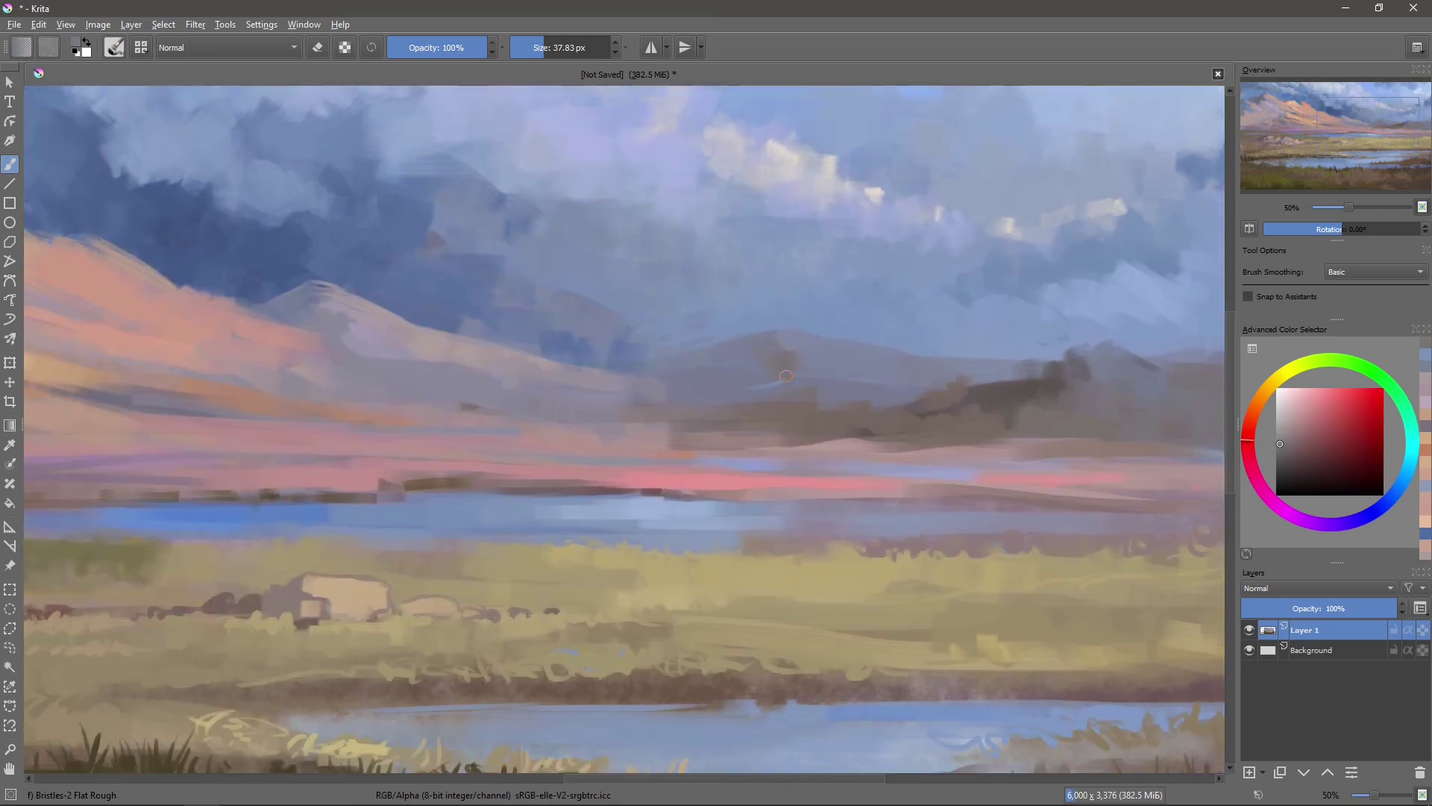
pyautogui.moveTo(529, 435); pyautogui.dragTo(535, 455)
pyautogui.keyDown('ctrl'); pyautogui.click(858, 373); pyautogui.keyUp('ctrl')
pyautogui.moveTo(839, 381)
pyautogui.mouseDown()
pyautogui.moveTo(940, 358)
pyautogui.moveTo(672, 417)
pyautogui.mouseUp()
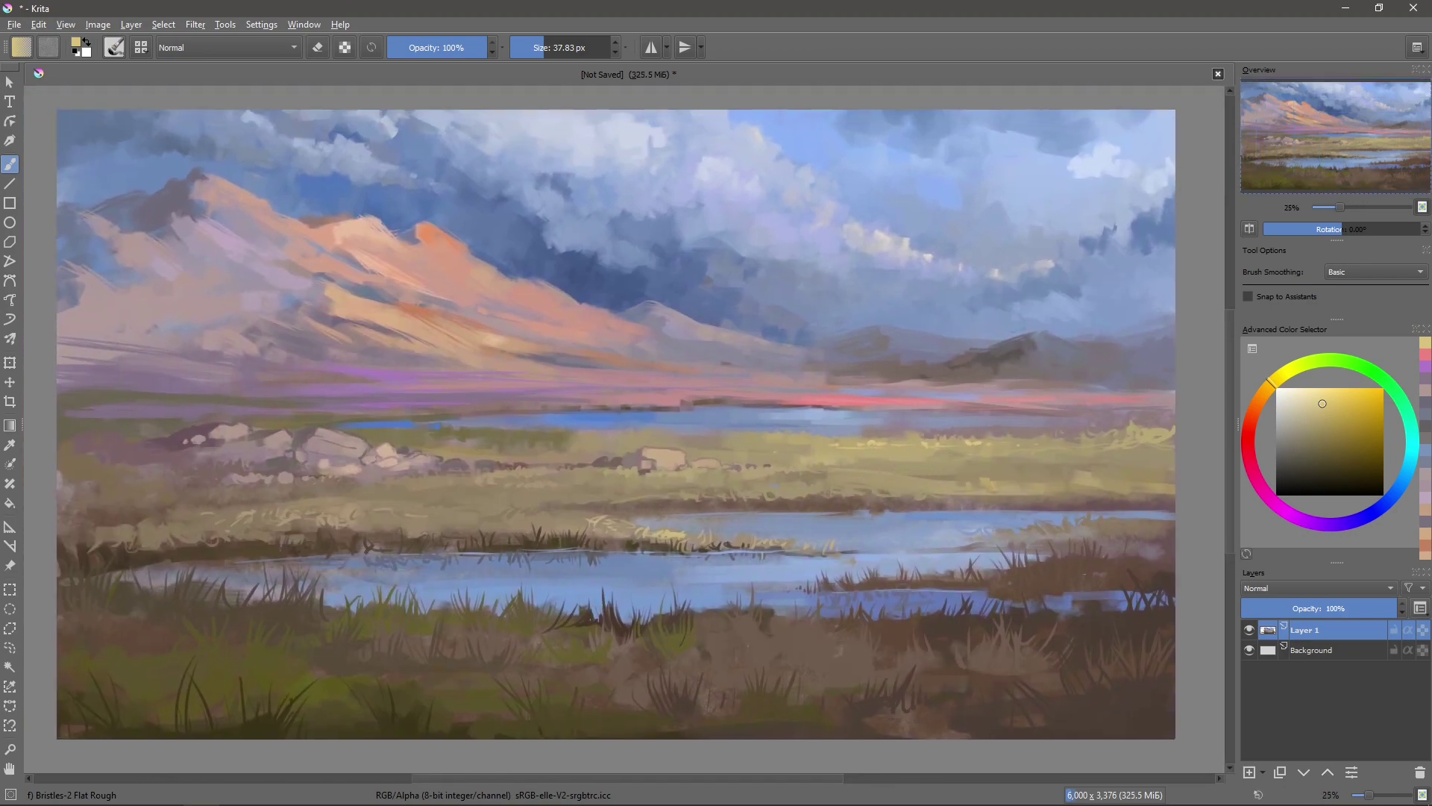
# - Deepen the storm clouds with dark blue strokes and a short dark dab
pyautogui.scroll(2, 905, 575)
pyautogui.keyDown('ctrl'); pyautogui.click(779, 477); pyautogui.keyUp('ctrl')
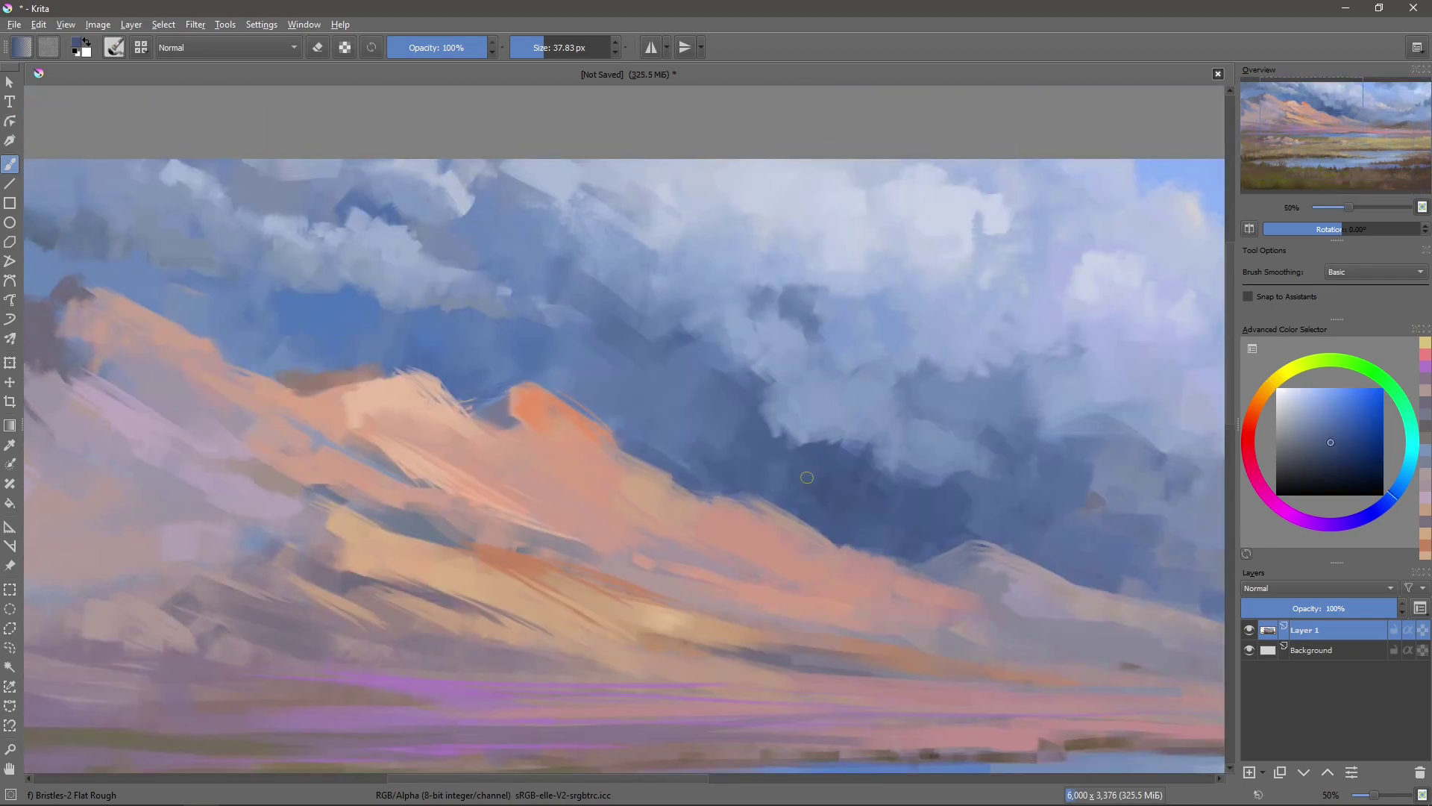
pyautogui.moveTo(784, 484); pyautogui.dragTo(753, 484)
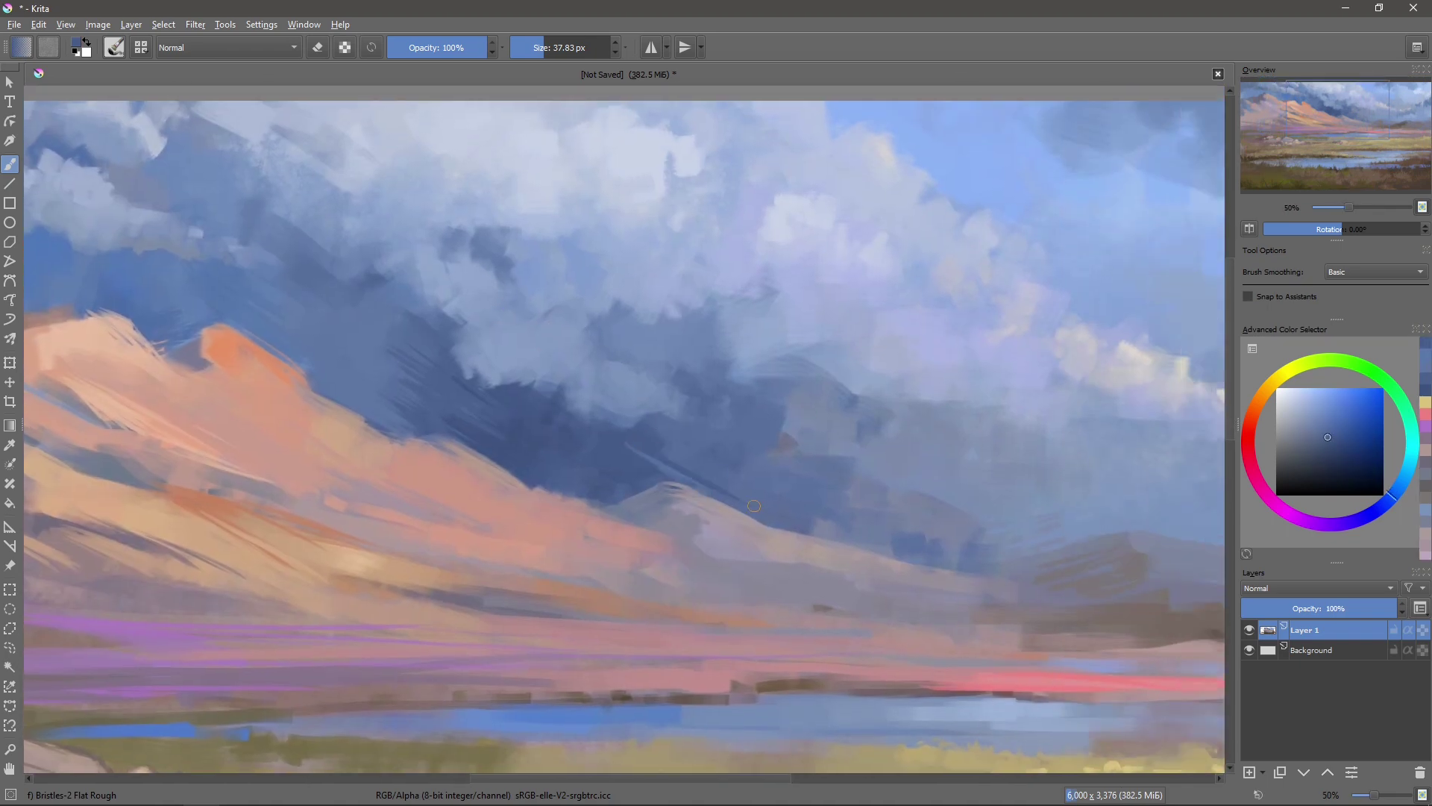
pyautogui.moveTo(716, 478); pyautogui.dragTo(696, 455)
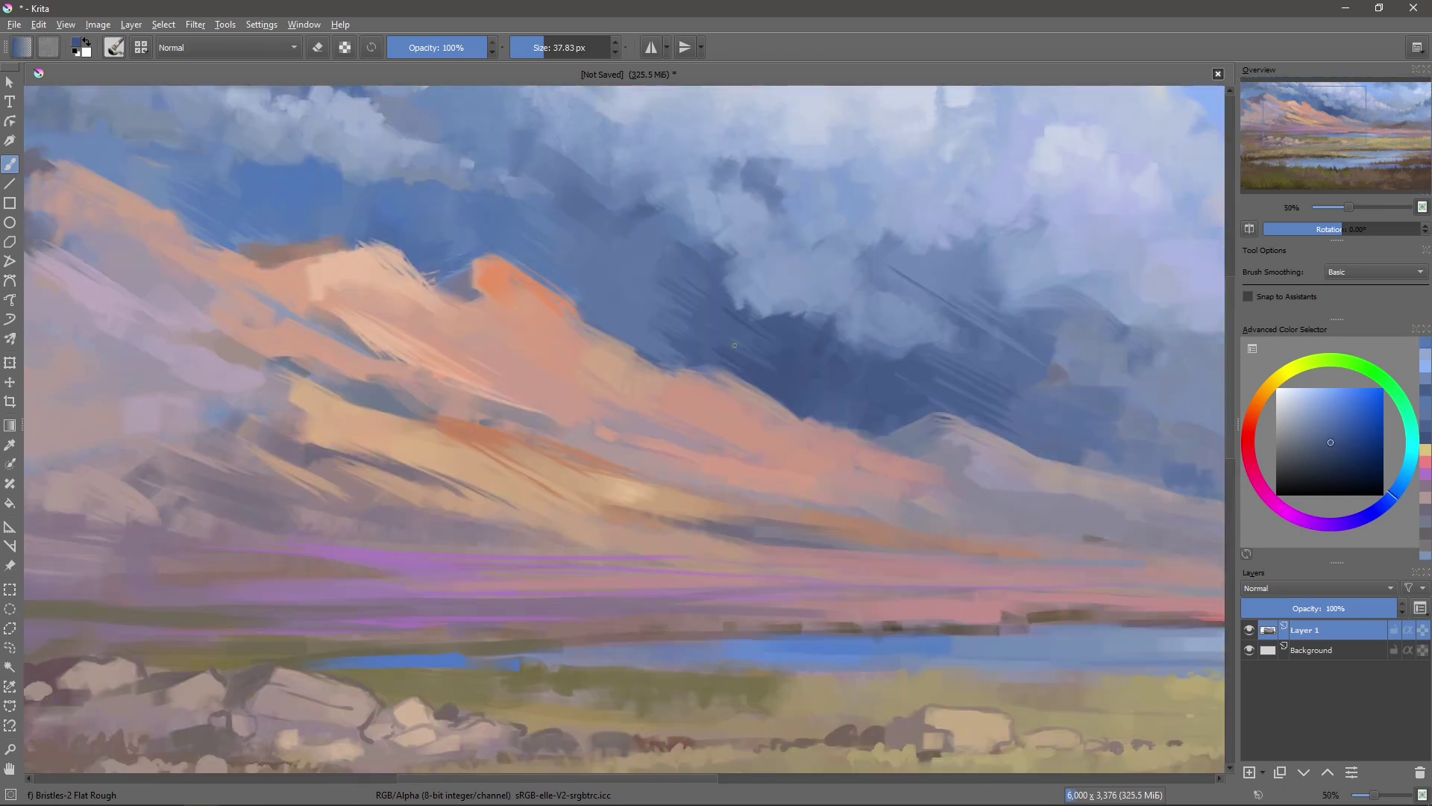
pyautogui.moveTo(735, 346); pyautogui.dragTo(753, 328)
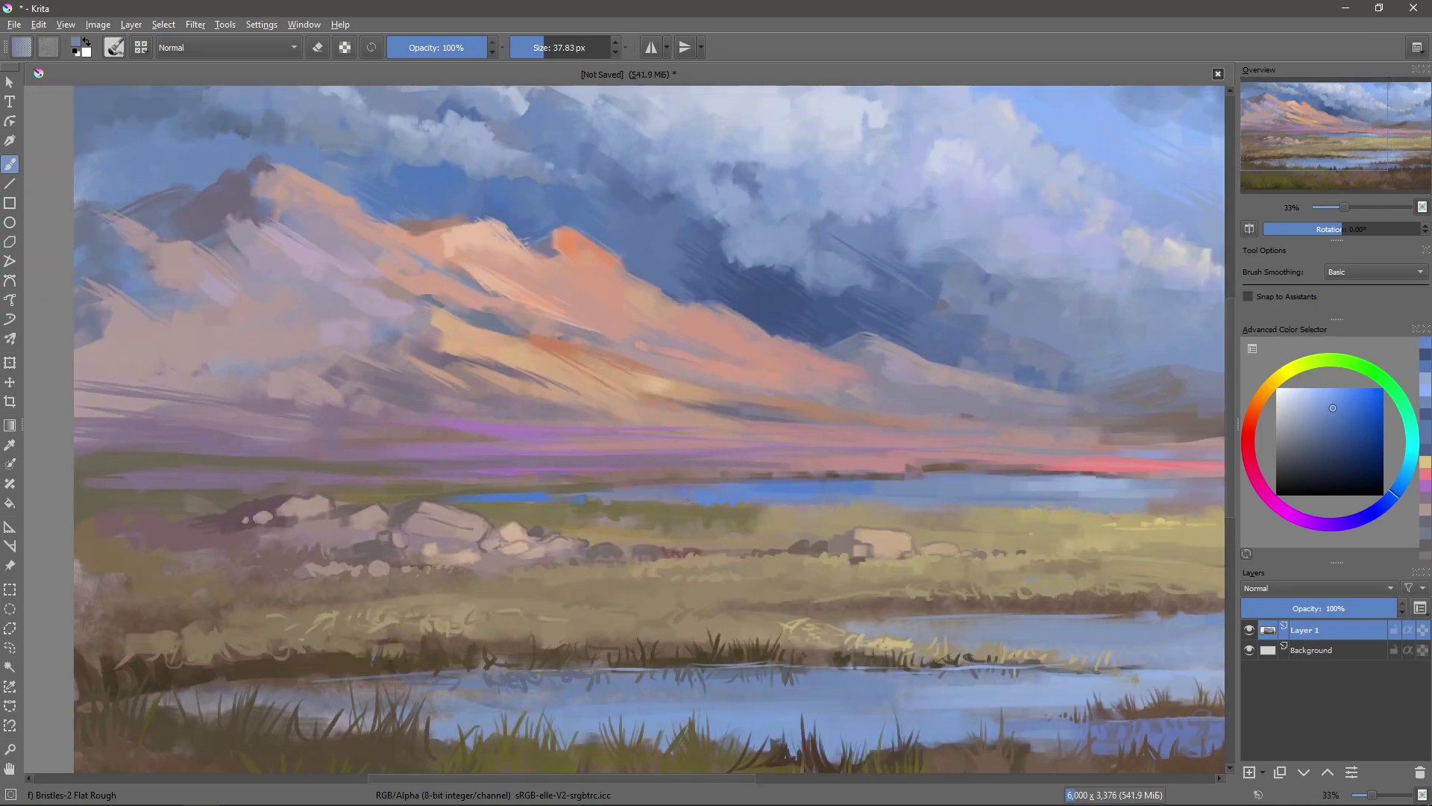
pyautogui.keyDown('ctrl'); pyautogui.click(654, 501); pyautogui.keyUp('ctrl')
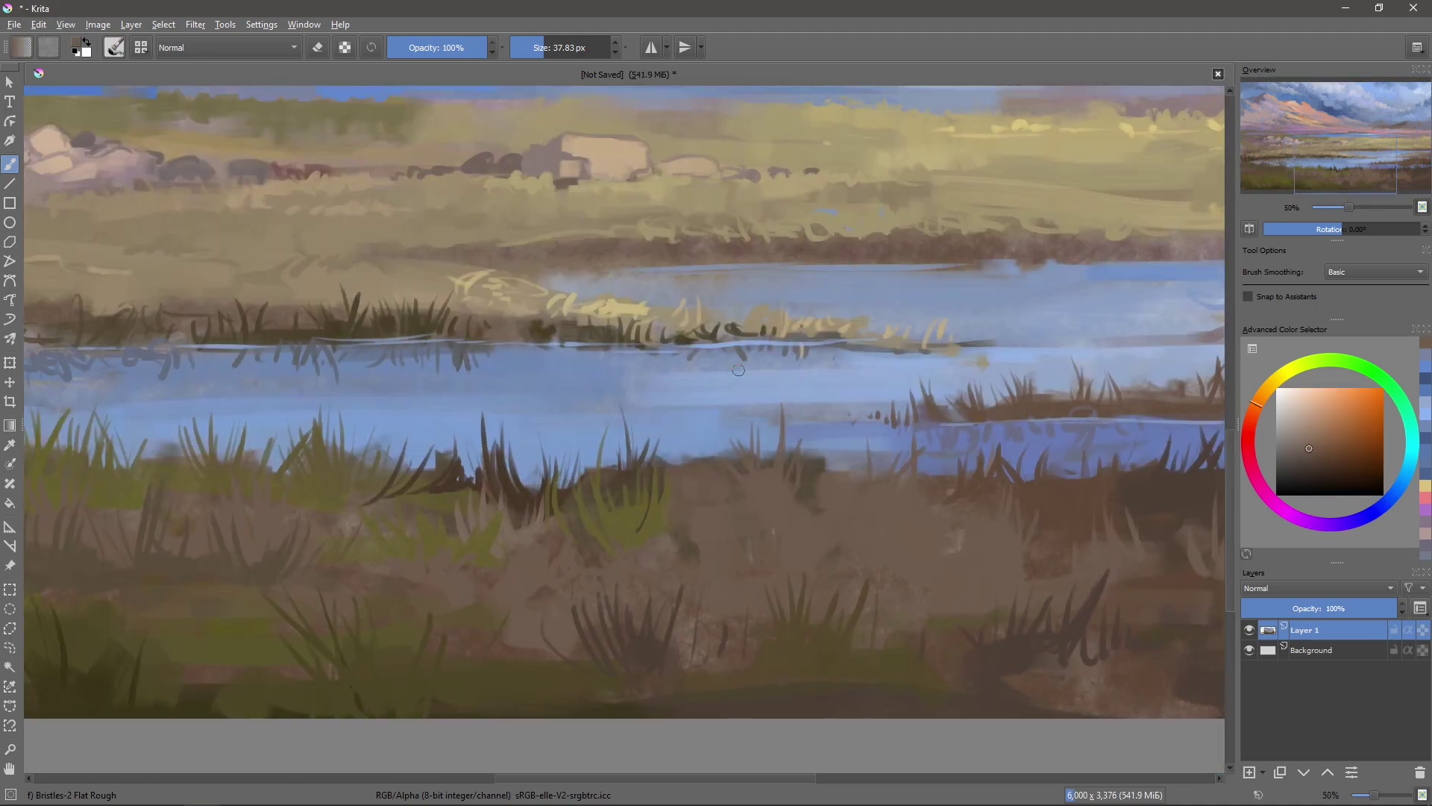
# - Sample a light brown and paint a light brown mud stroke across the marsh foreground
pyautogui.keyDown('ctrl'); pyautogui.click(696, 476); pyautogui.keyUp('ctrl')
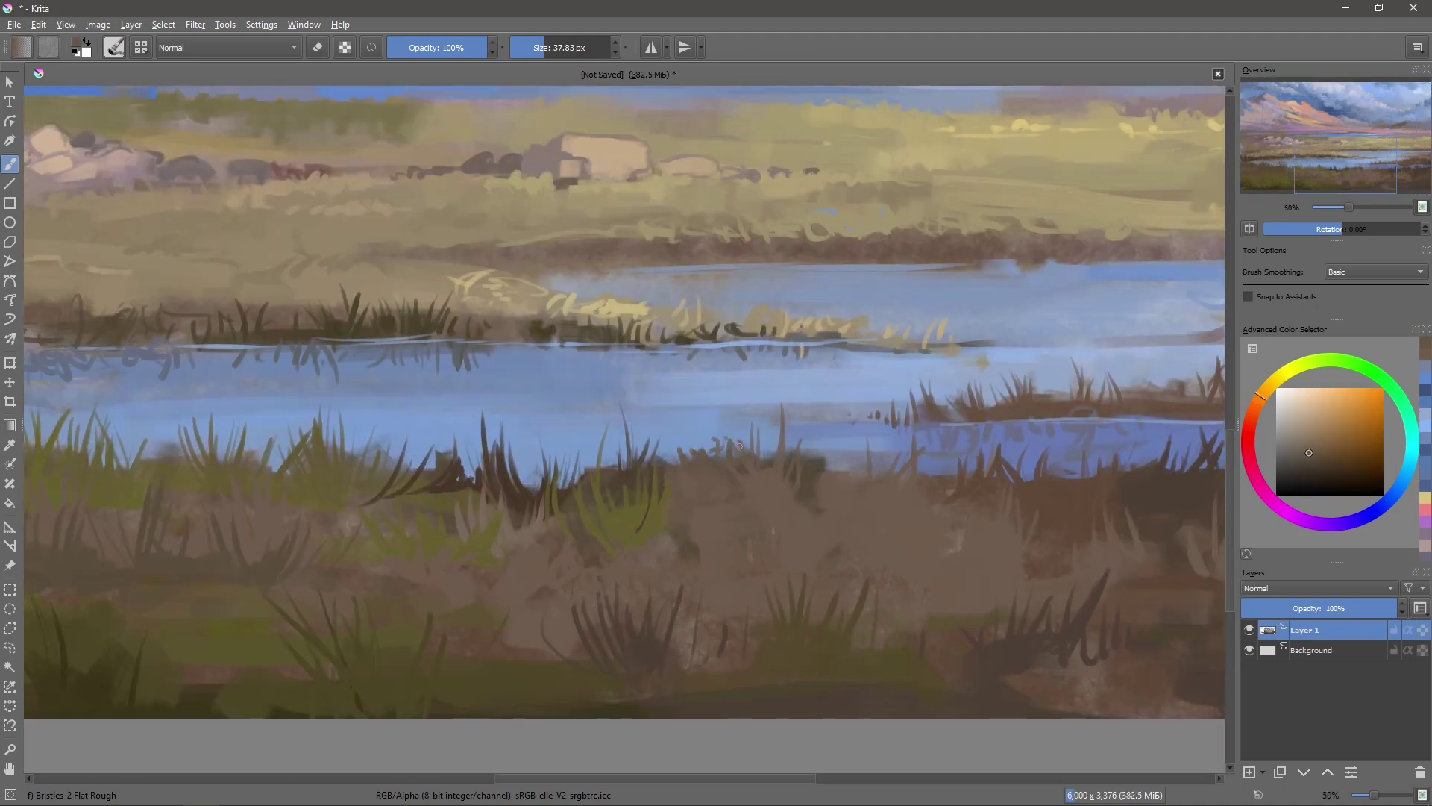
pyautogui.keyDown('ctrl'); pyautogui.click(668, 463); pyautogui.keyUp('ctrl')
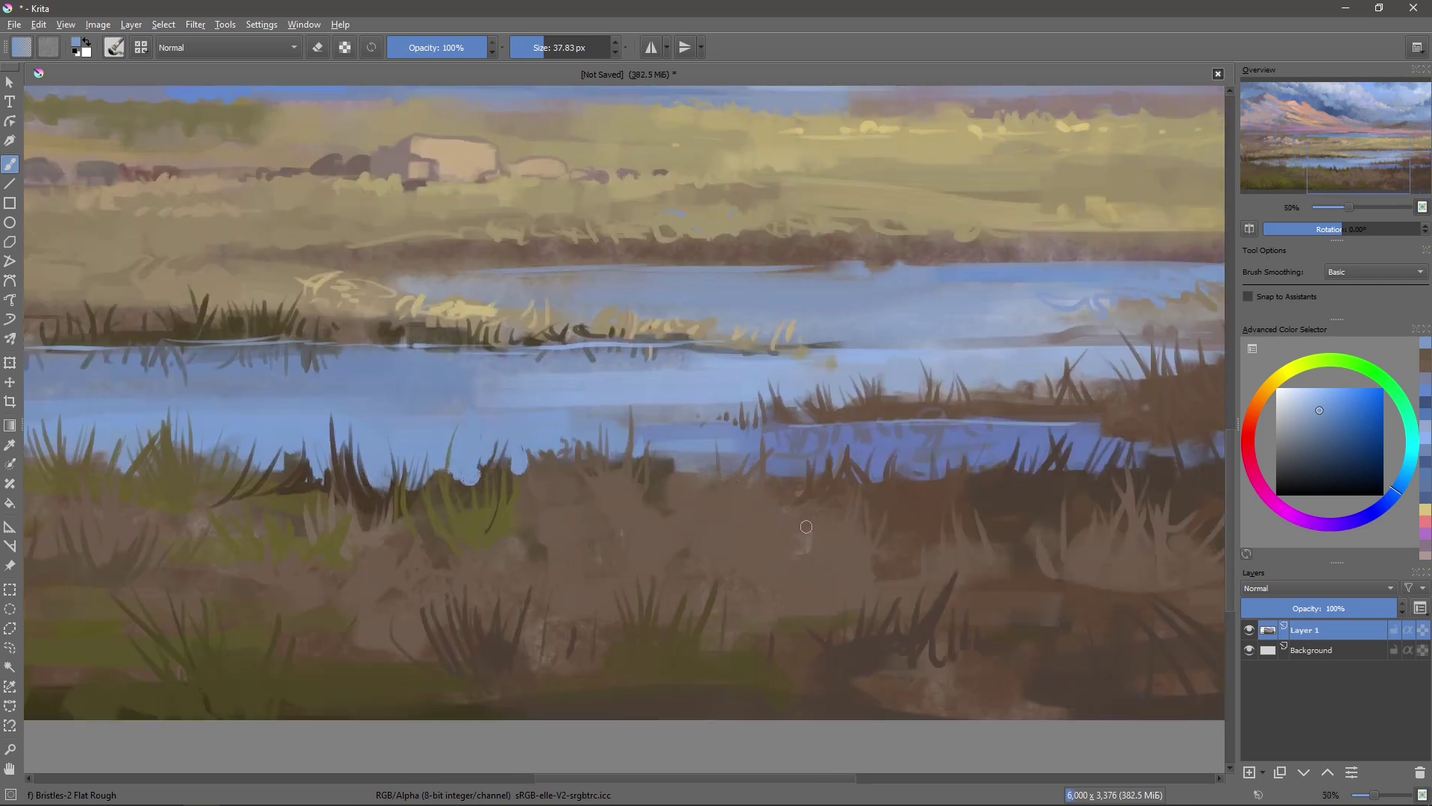
pyautogui.keyDown('ctrl'); pyautogui.click(806, 526); pyautogui.keyUp('ctrl')
pyautogui.moveTo(806, 527); pyautogui.dragTo(739, 540)
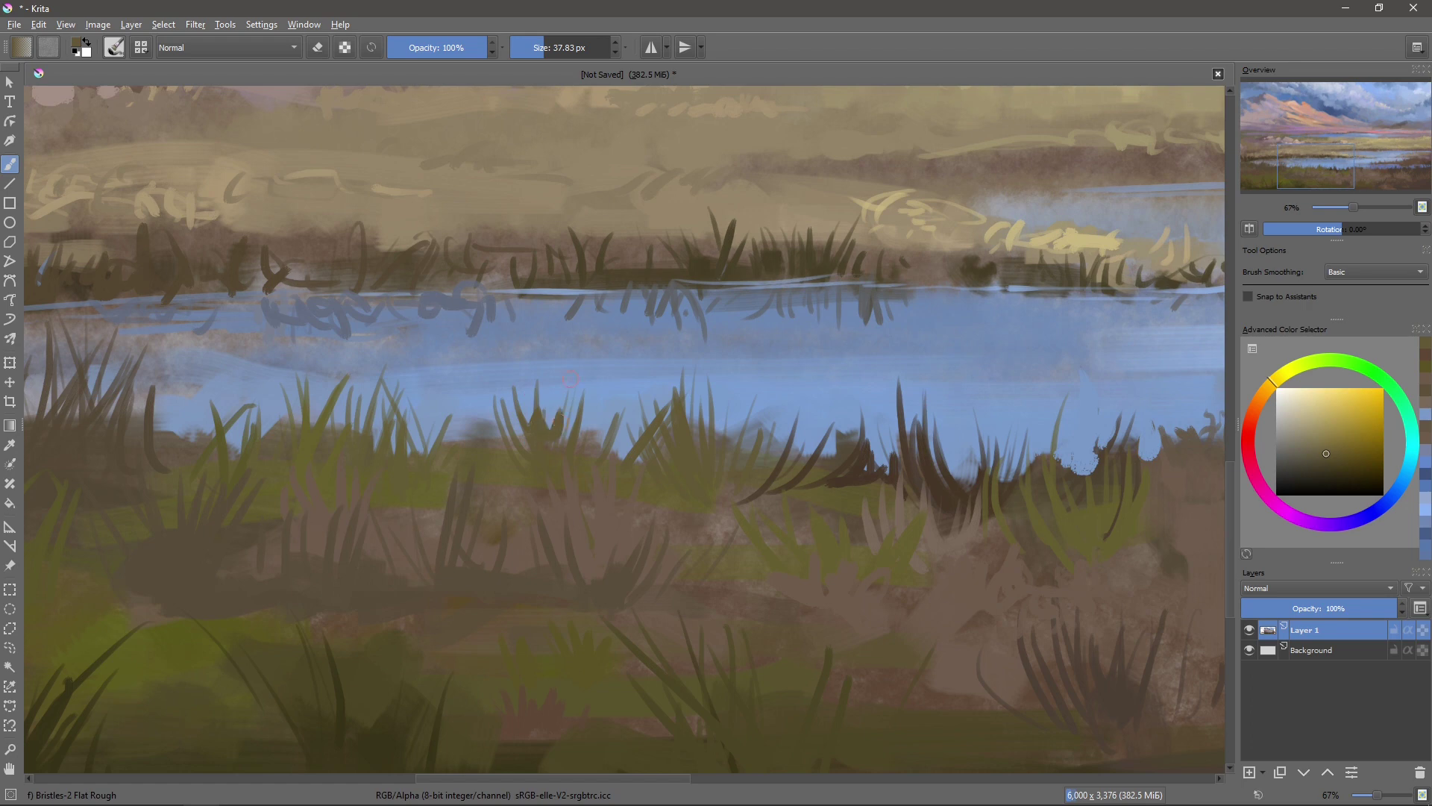
pyautogui.moveTo(576, 482); pyautogui.dragTo(450, 471)
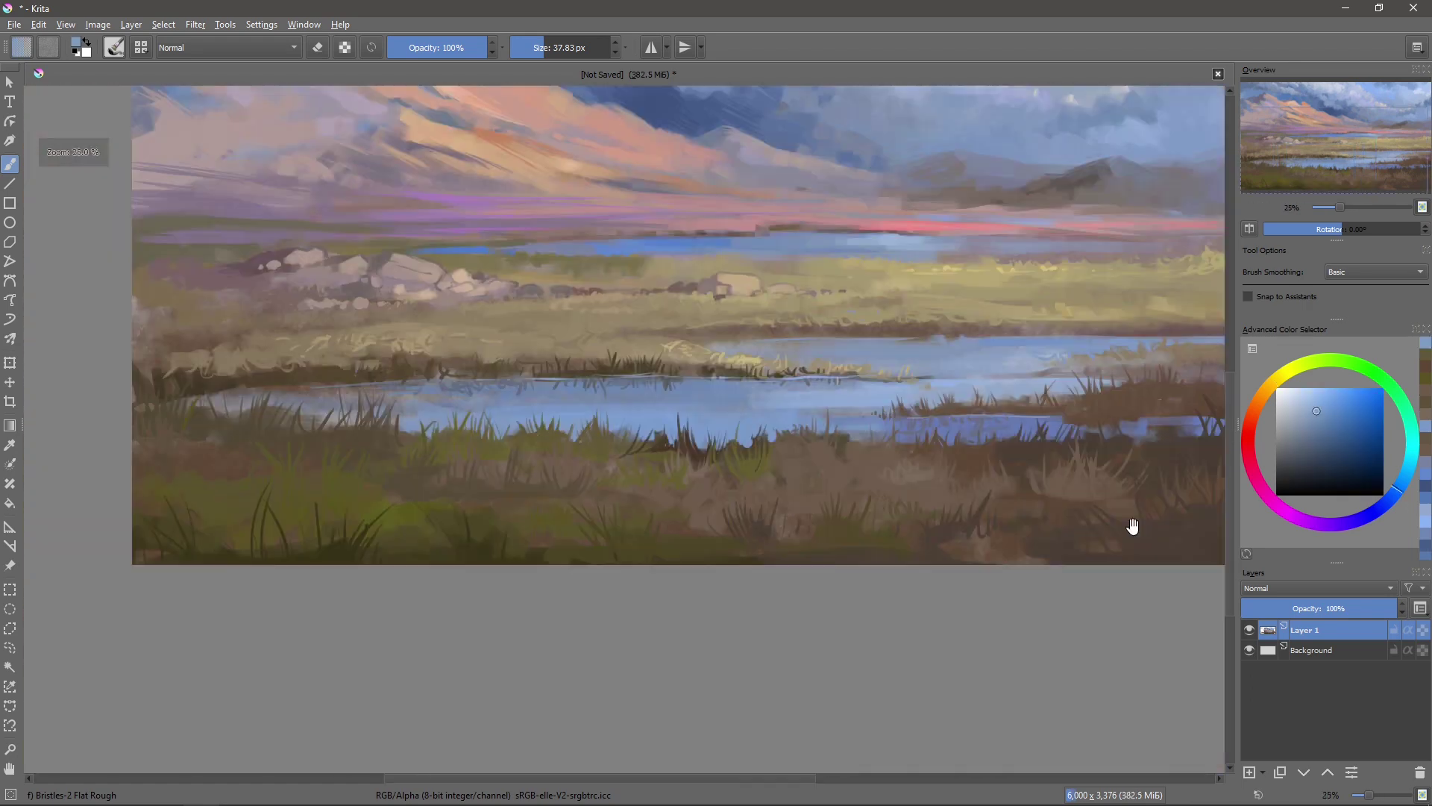
# - At 50% zoom, sample darker orange-browns from the marsh, then zoom out to view the whole painting
pyautogui.keyDown('ctrl'); pyautogui.click(223, 440); pyautogui.keyUp('ctrl')
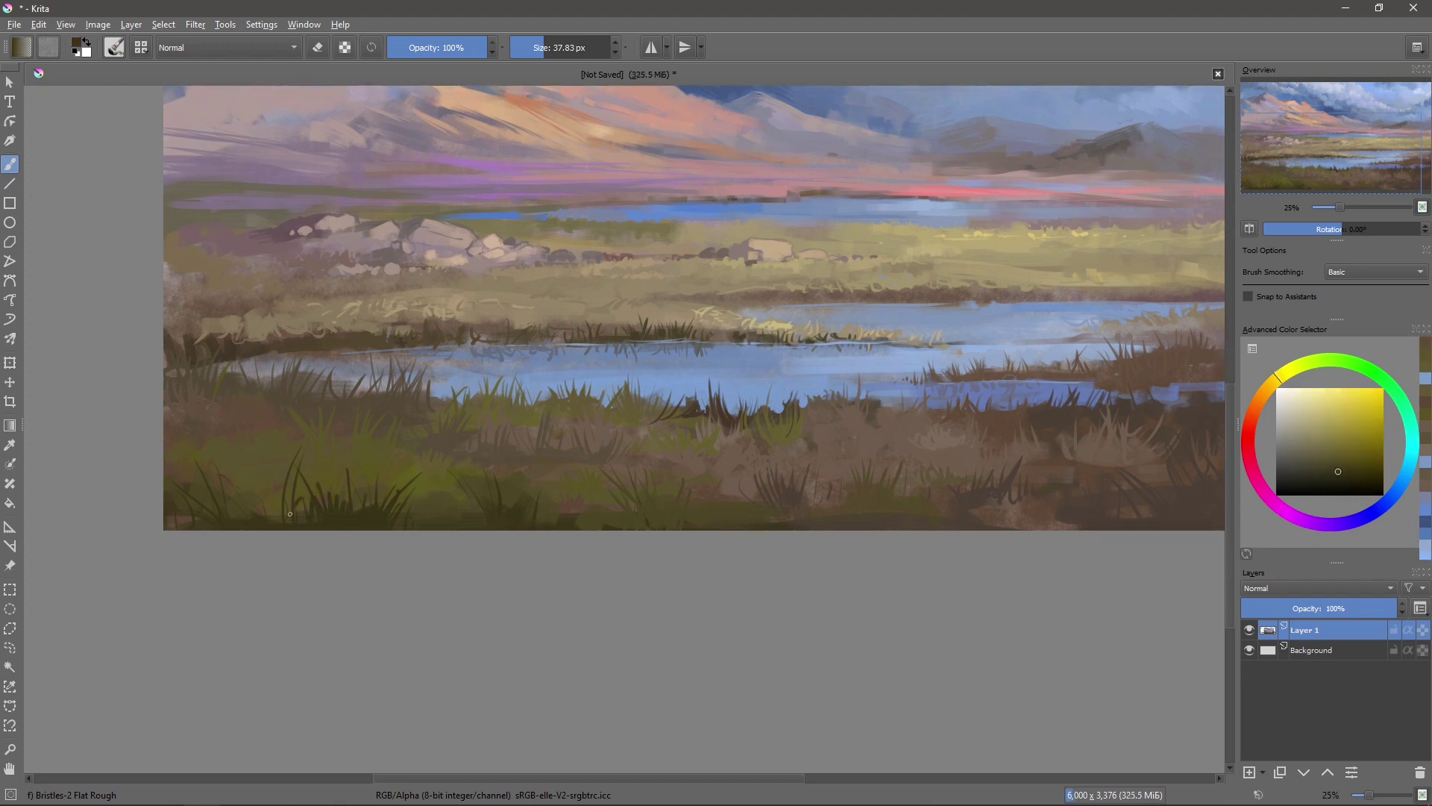
pyautogui.hotkey('ctrl', '+')
pyautogui.hotkey('ctrl', '+')
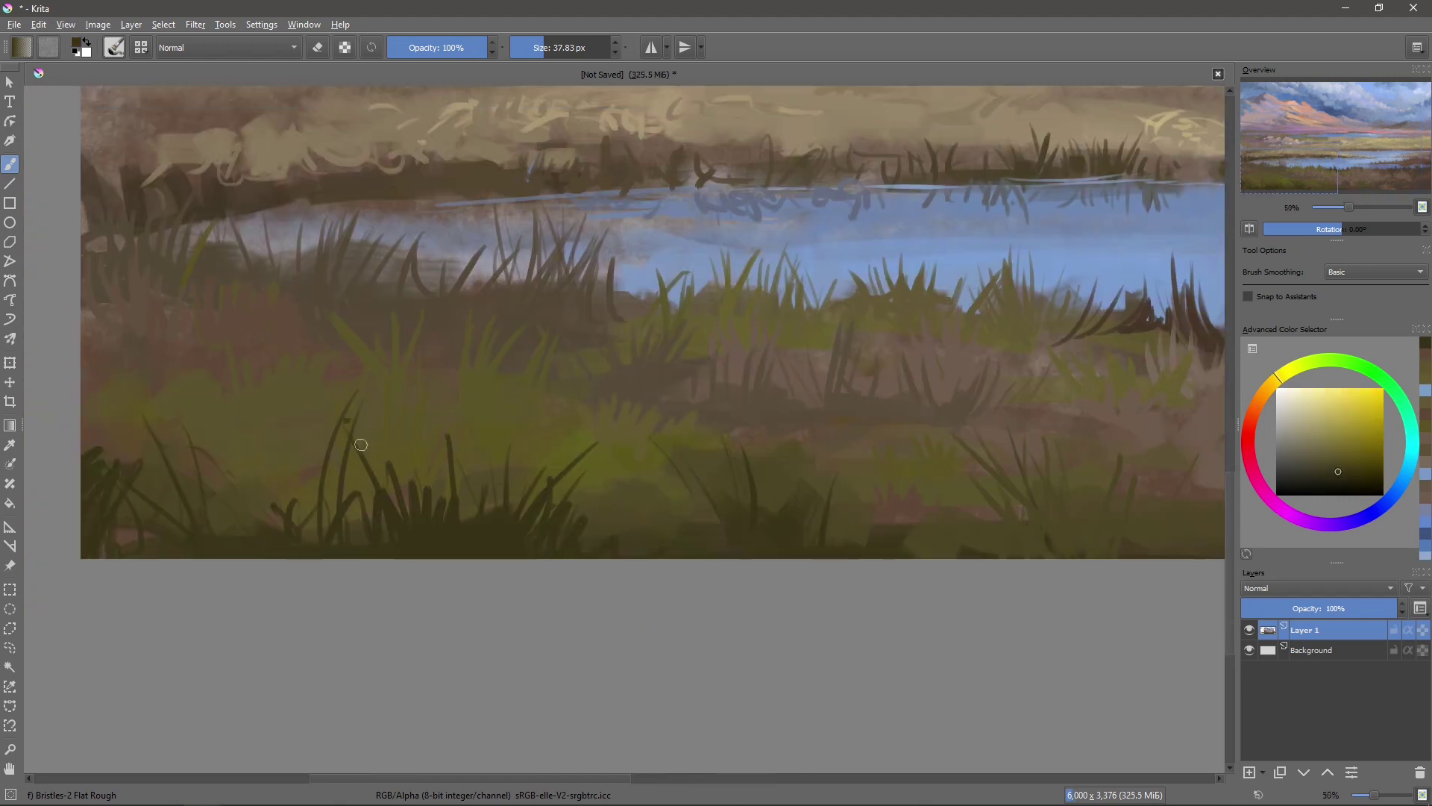
pyautogui.moveTo(716, 381)
pyautogui.mouseDown()
pyautogui.moveTo(709, 451)
pyautogui.moveTo(589, 383)
pyautogui.moveTo(723, 480)
pyautogui.mouseUp()
pyautogui.keyDown('ctrl'); pyautogui.click(723, 480); pyautogui.keyUp('ctrl')
pyautogui.hotkey('ctrl', '-')
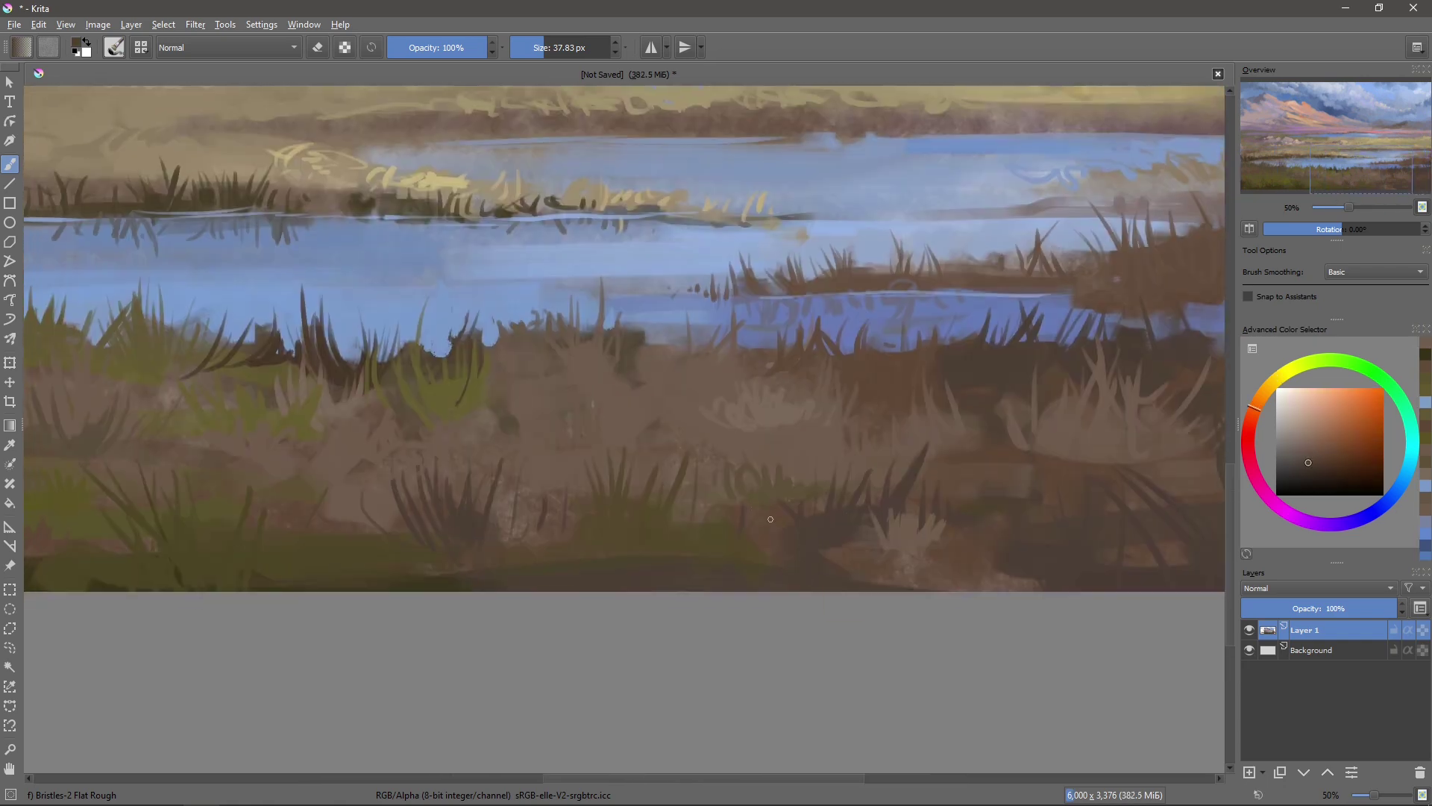
pyautogui.keyDown('ctrl'); pyautogui.click(758, 533); pyautogui.keyUp('ctrl')
pyautogui.hotkey('ctrl', '-')
pyautogui.hotkey('ctrl', '-')
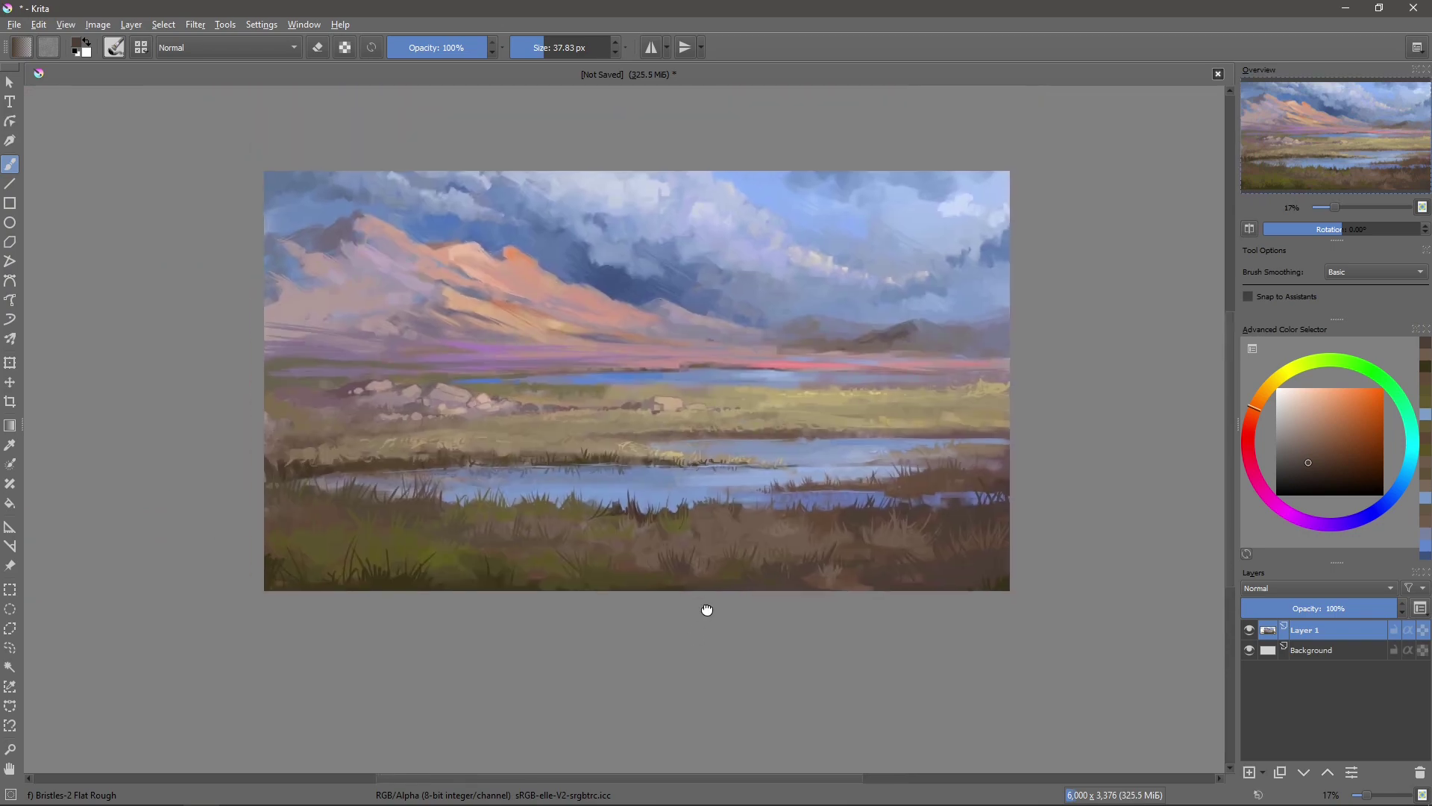
# - Dab a row of small dull dark pink tree marks along the far horizon
pyautogui.hotkey('ctrl', '+')
pyautogui.hotkey('ctrl', '+')
pyautogui.hotkey('ctrl', '+')
pyautogui.keyDown('ctrl'); pyautogui.click(581, 512); pyautogui.keyUp('ctrl')
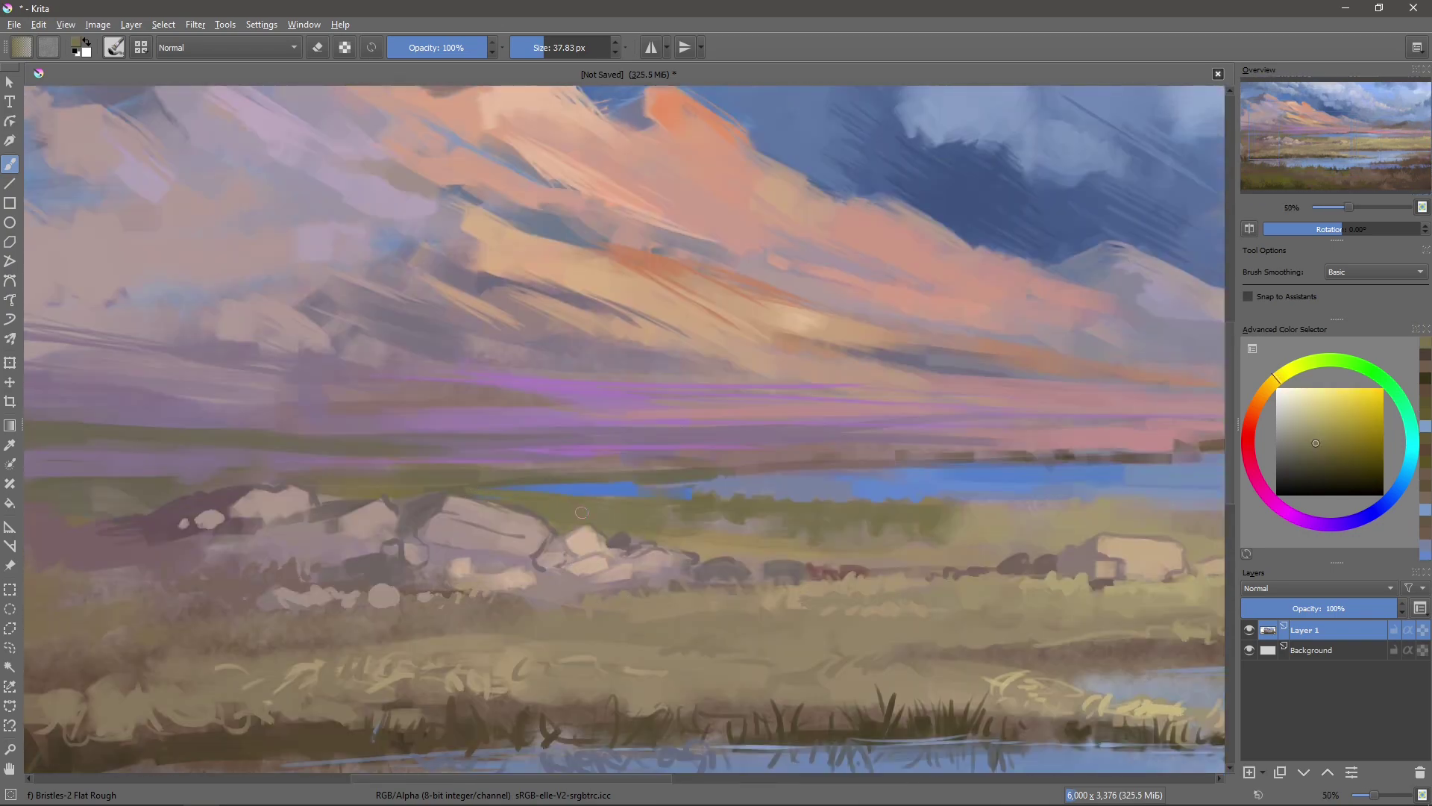
pyautogui.keyDown('ctrl'); pyautogui.click(495, 490); pyautogui.keyUp('ctrl')
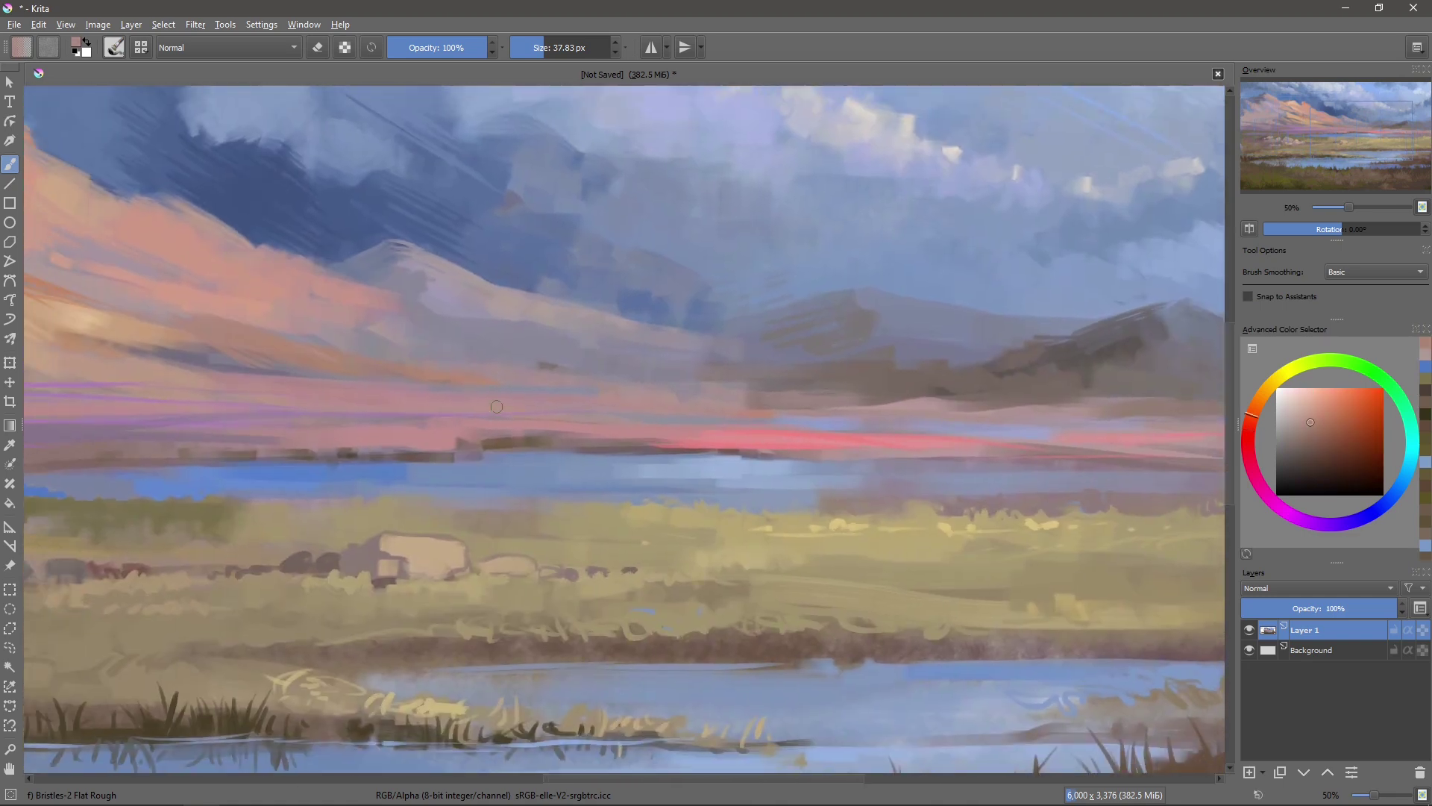
pyautogui.keyDown('ctrl'); pyautogui.click(497, 406); pyautogui.keyUp('ctrl')
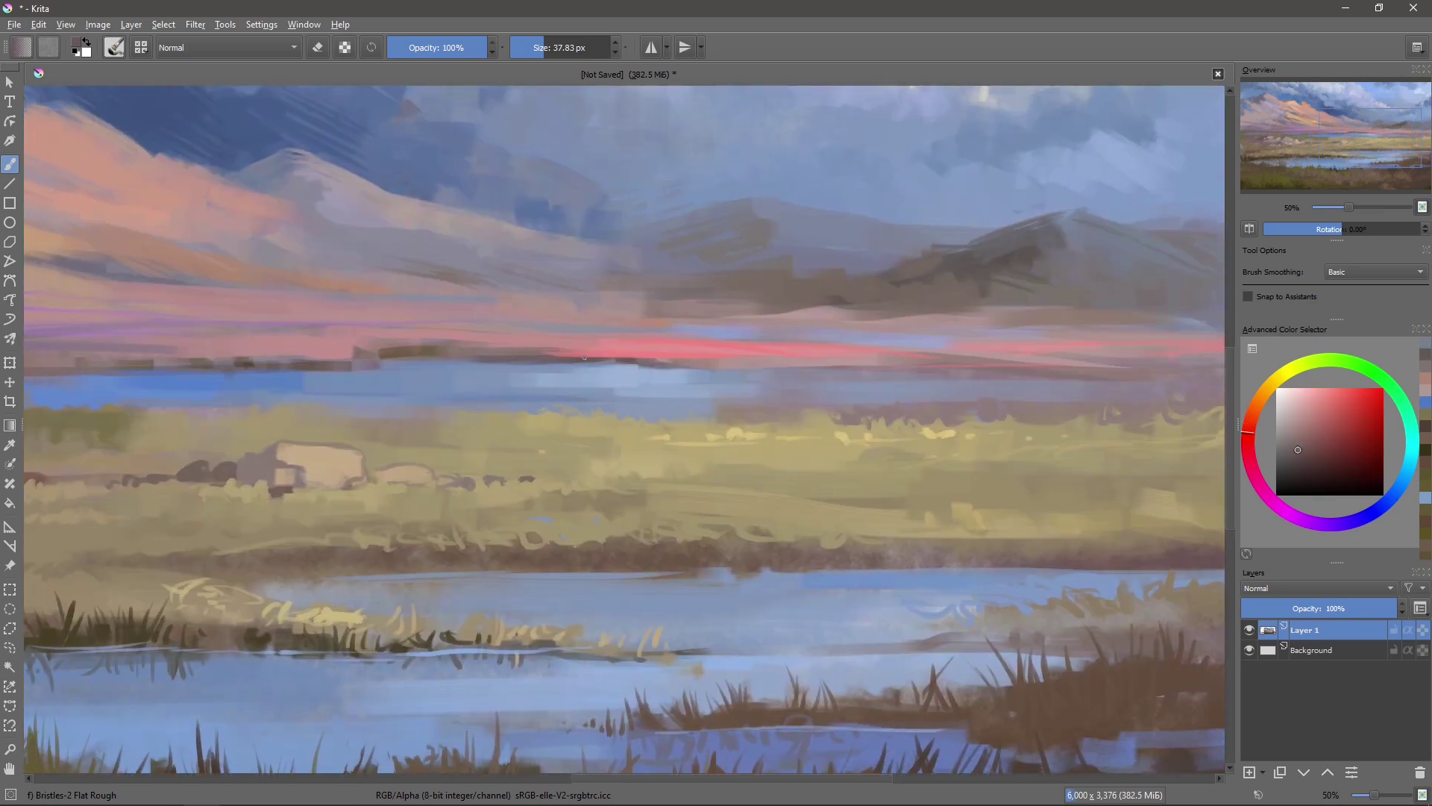
pyautogui.moveTo(582, 357); pyautogui.dragTo(688, 356)
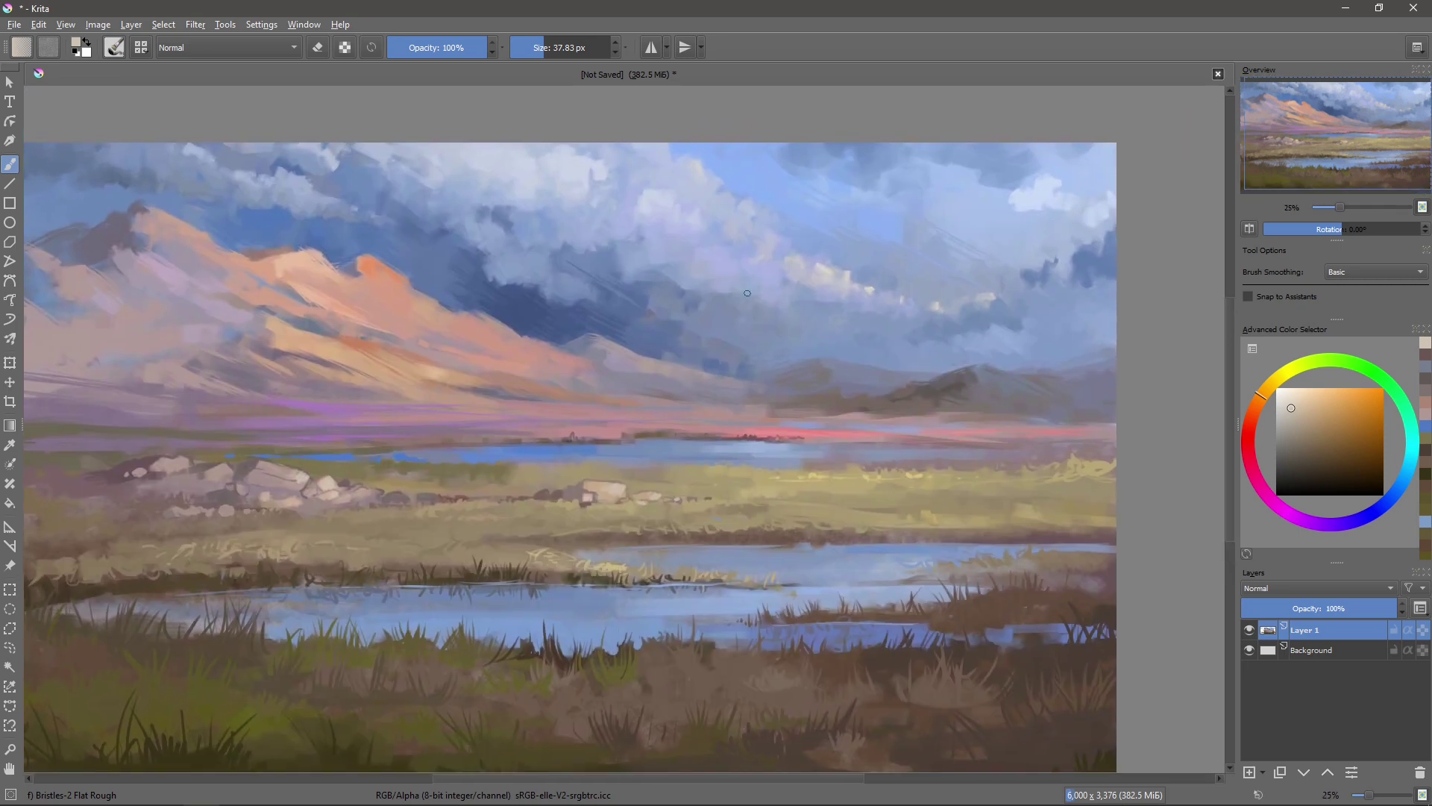
# - Switch to the Texture Big brush and paint broad dark blue strokes over the storm clouds
pyautogui.rightClick(748, 293)
pyautogui.click(696, 220)
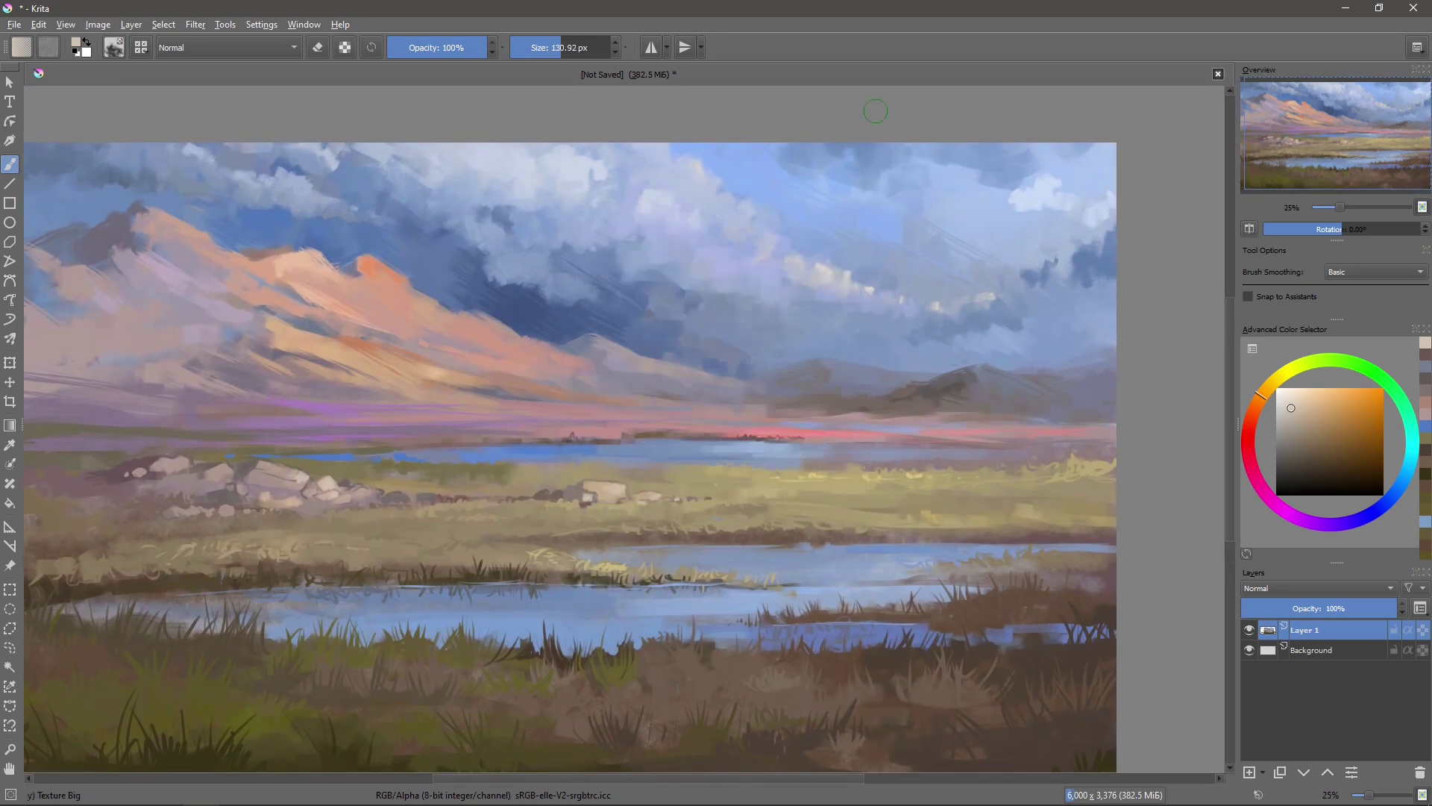
pyautogui.keyDown('ctrl'); pyautogui.click(830, 139); pyautogui.keyUp('ctrl')
pyautogui.keyDown('ctrl'); pyautogui.click(988, 165); pyautogui.keyUp('ctrl')
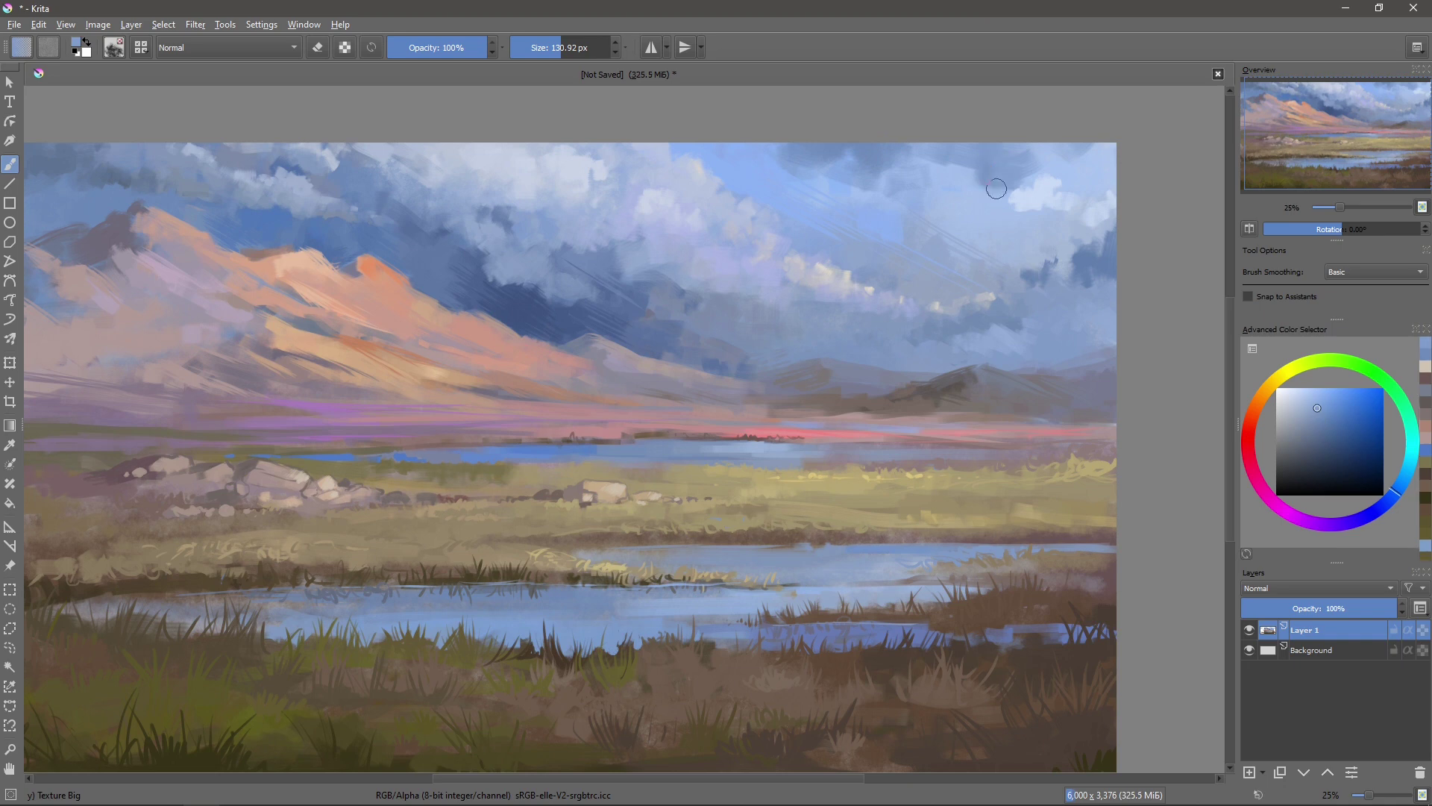
pyautogui.moveTo(869, 269); pyautogui.dragTo(985, 243)
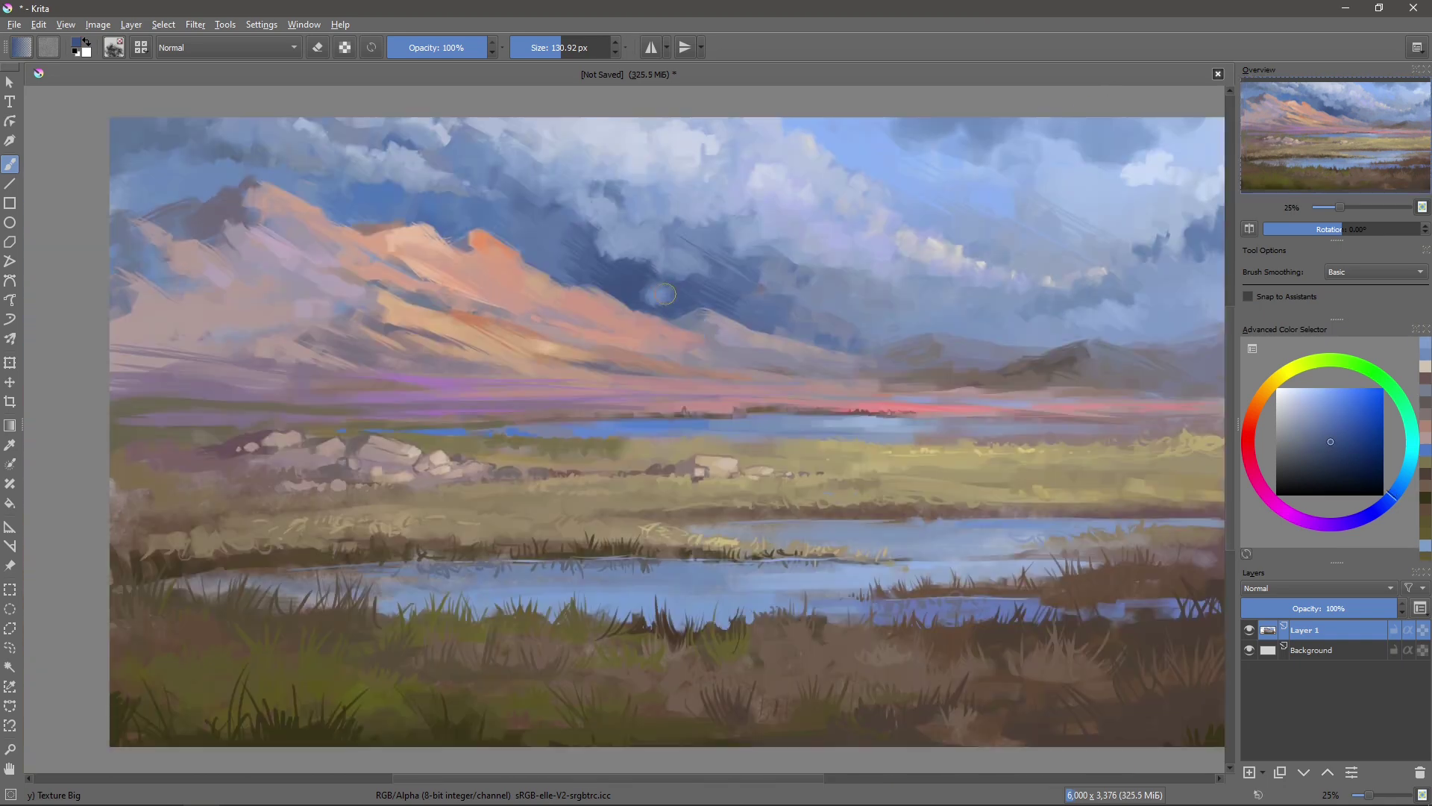
pyautogui.keyDown('ctrl'); pyautogui.click(695, 285); pyautogui.keyUp('ctrl')
pyautogui.moveTo(694, 286)
pyautogui.mouseDown()
pyautogui.moveTo(760, 302)
pyautogui.moveTo(830, 345)
pyautogui.mouseUp()
# - Sample lighter and darker cloud blues across the sky and shrink the brush to about 68 px
pyautogui.keyDown('ctrl'); pyautogui.click(806, 352); pyautogui.keyUp('ctrl')
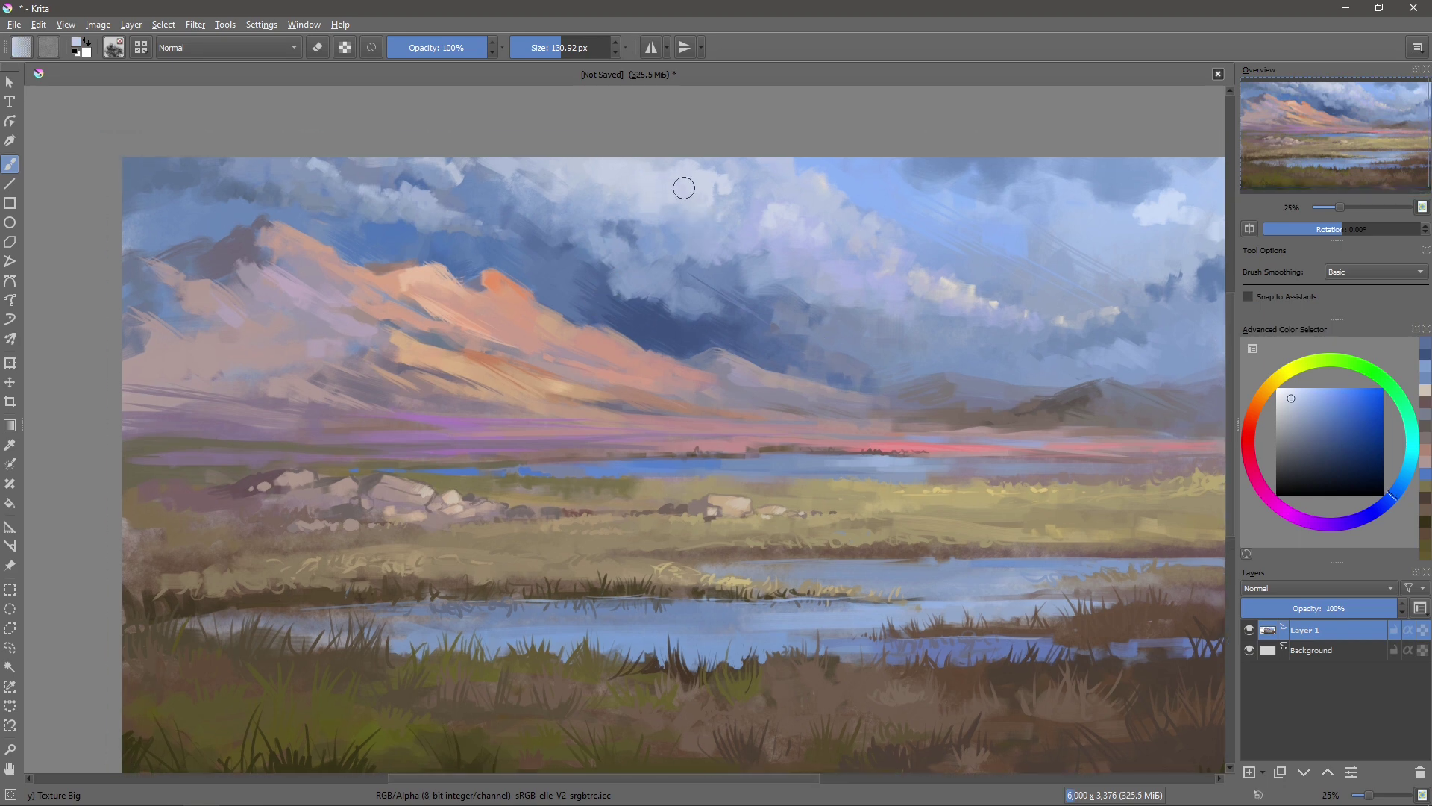
pyautogui.keyDown('ctrl'); pyautogui.click(681, 187); pyautogui.keyUp('ctrl')
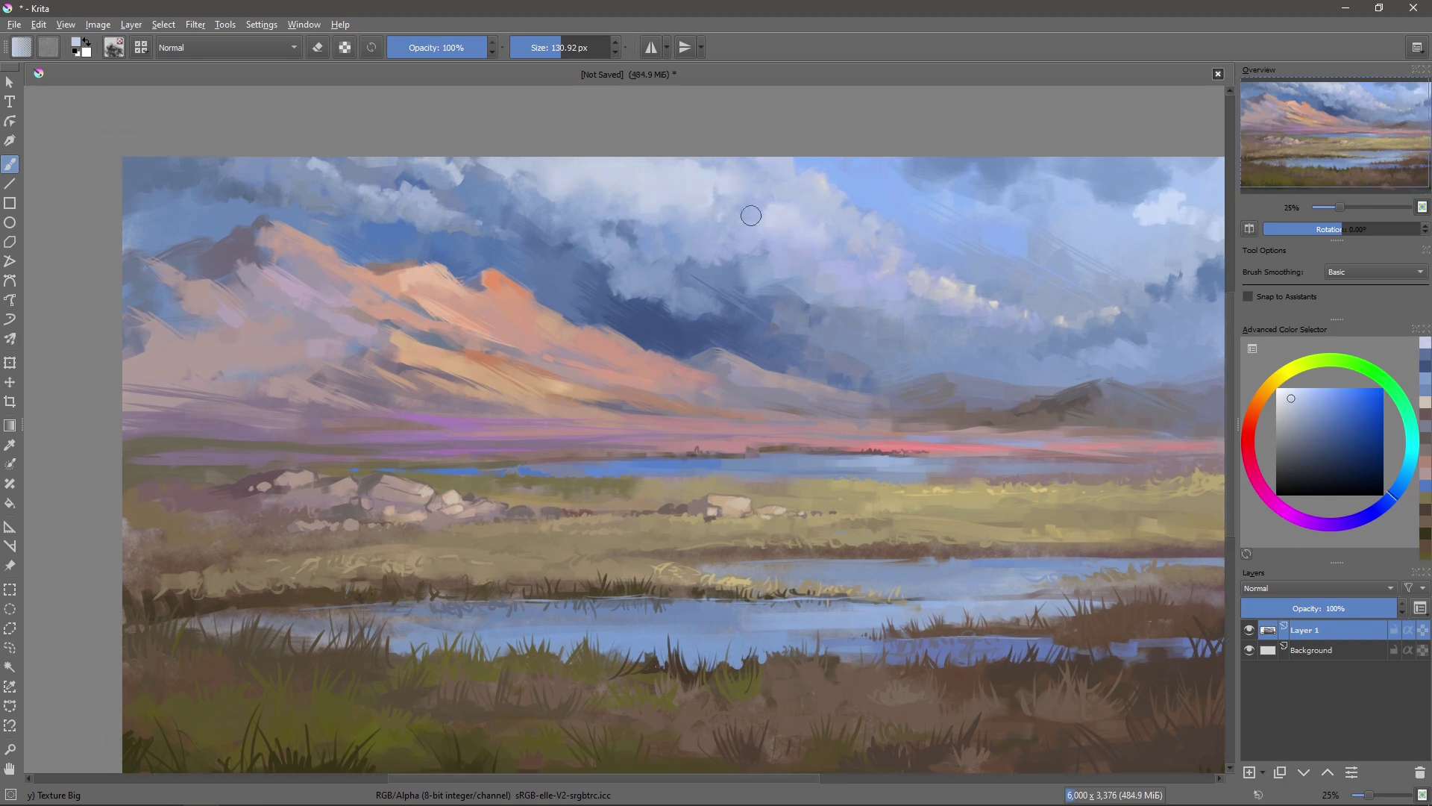
pyautogui.moveTo(1113, 423); pyautogui.dragTo(1010, 409)
pyautogui.keyDown('ctrl'); pyautogui.click(569, 150); pyautogui.keyUp('ctrl')
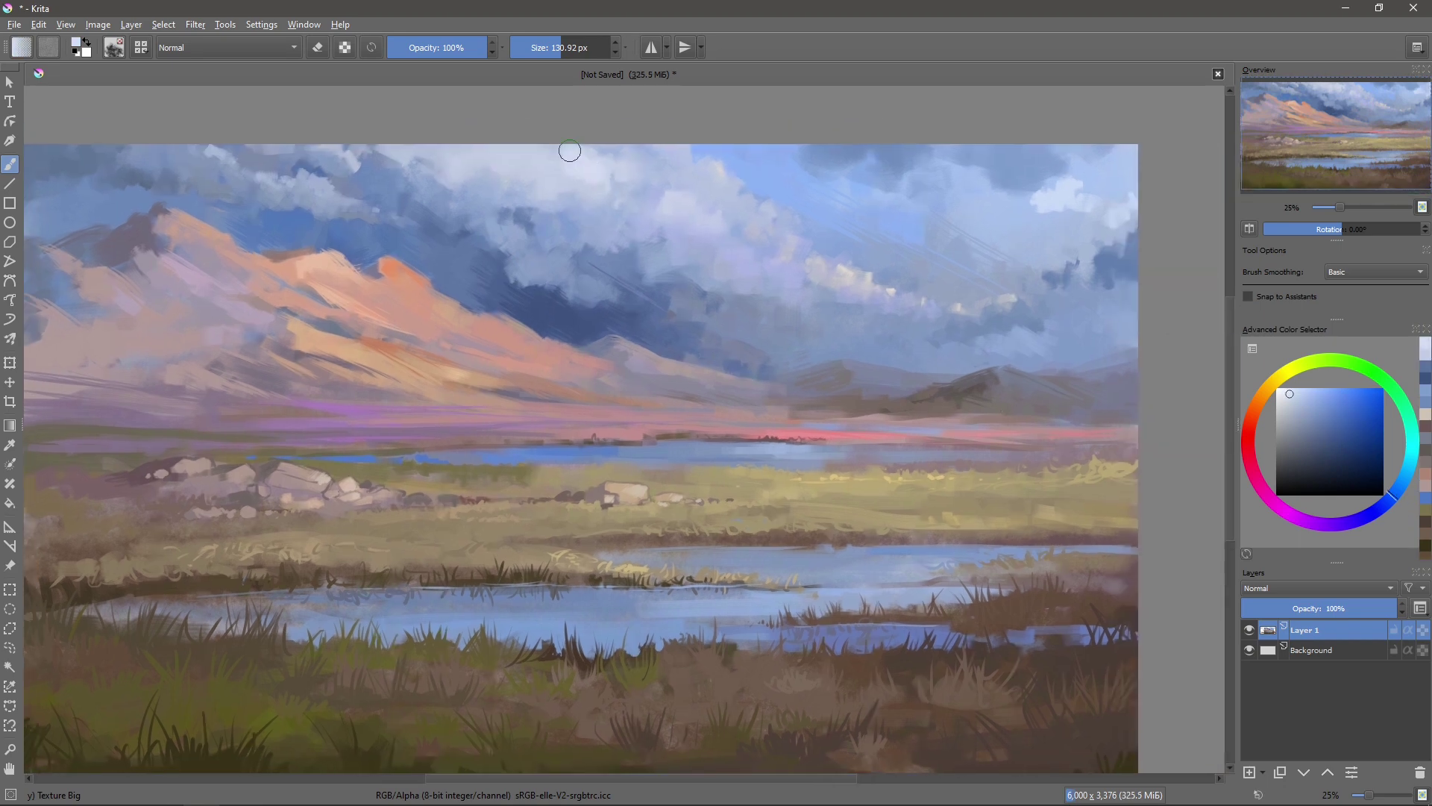
pyautogui.moveTo(712, 226); pyautogui.dragTo(835, 280)
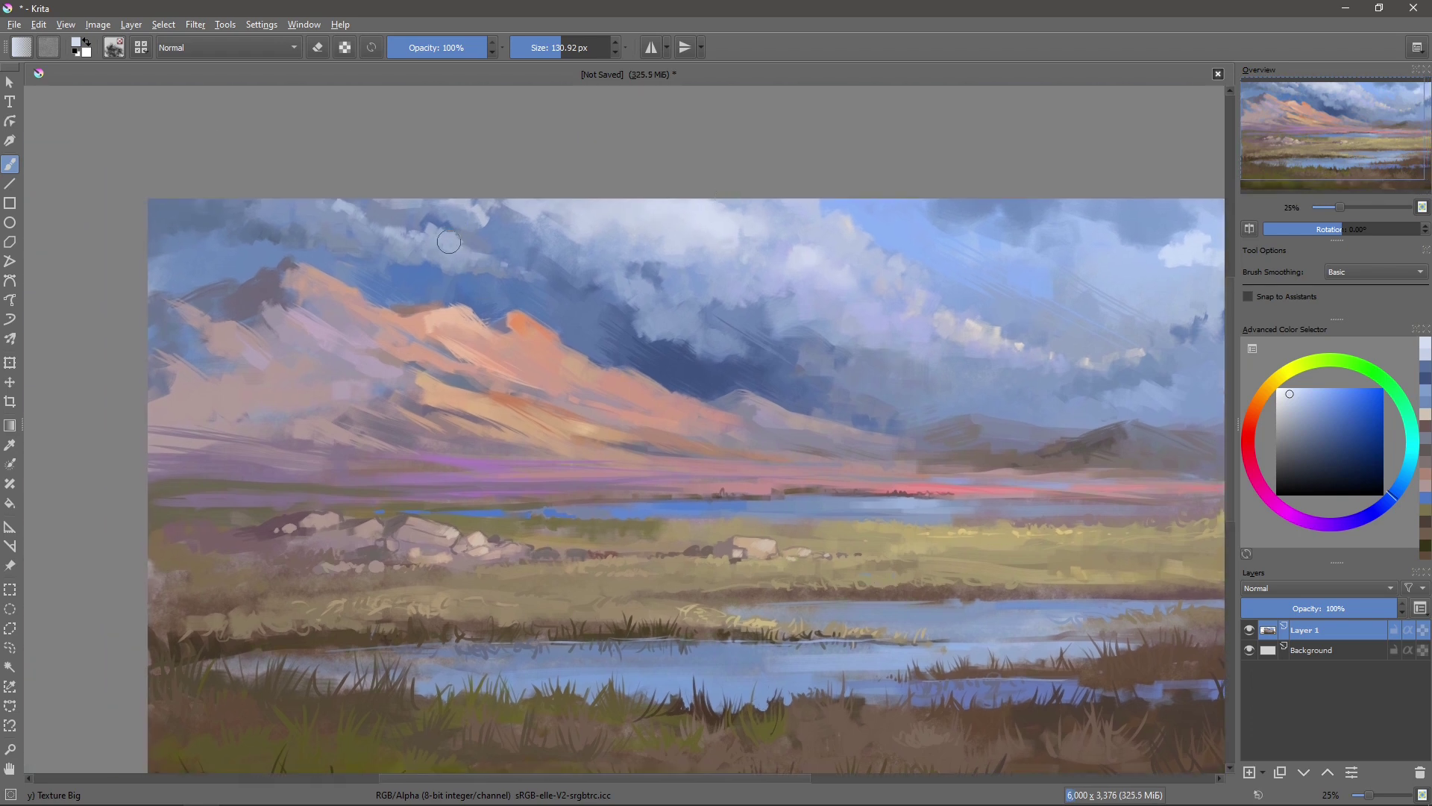
pyautogui.keyDown('ctrl'); pyautogui.click(440, 243); pyautogui.keyUp('ctrl')
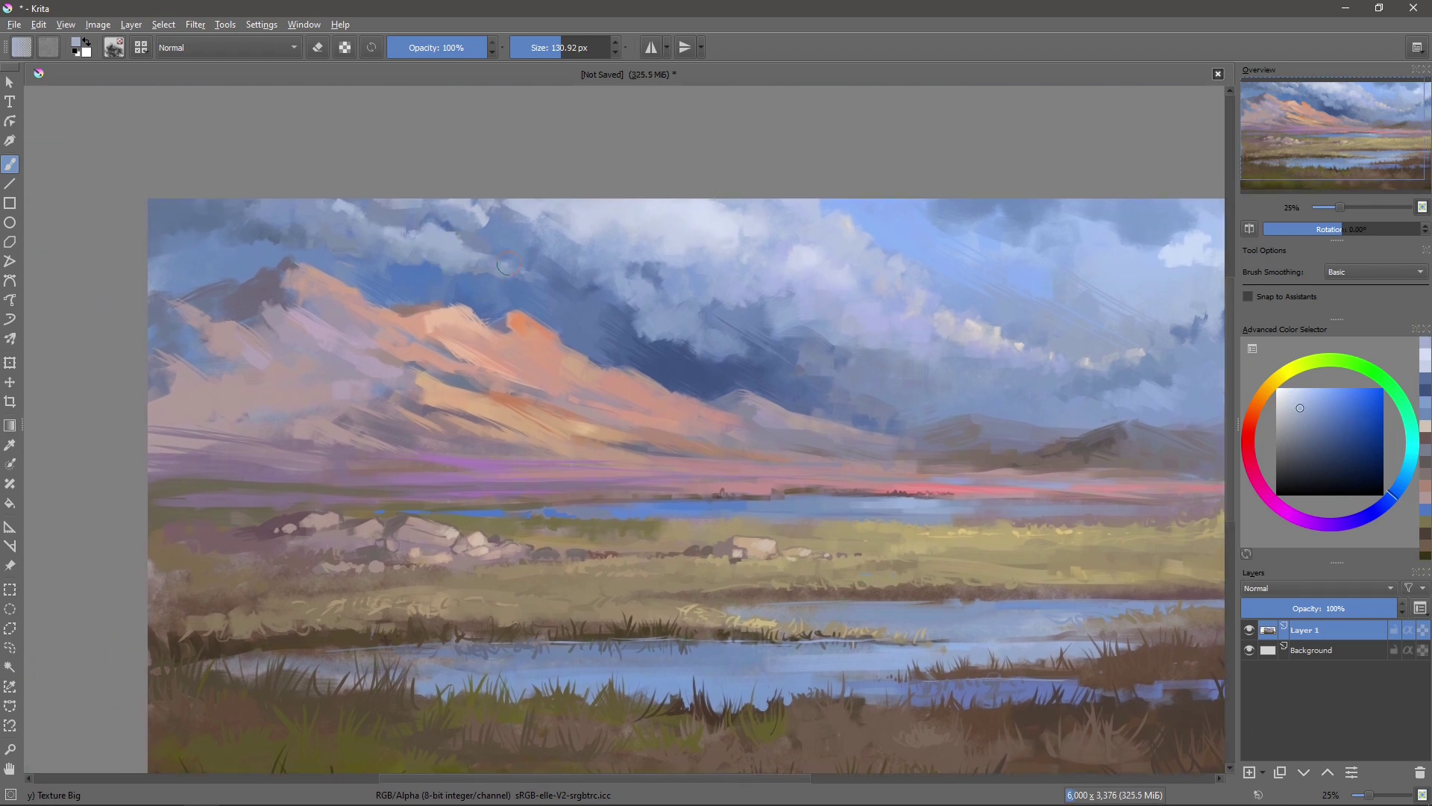
pyautogui.moveTo(483, 216); pyautogui.dragTo(447, 217)
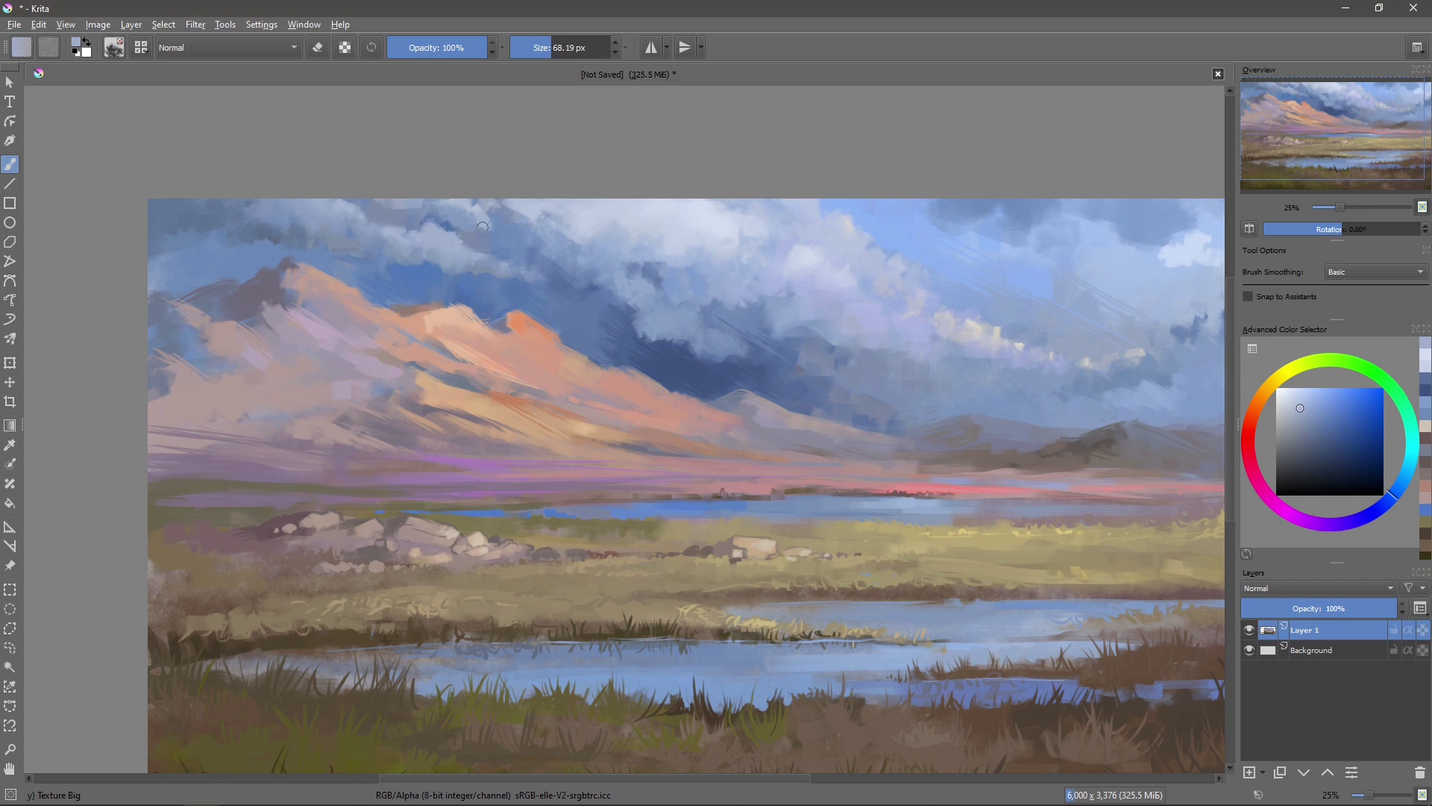
# - Zoom in on the sky, enlarge the brush to about 105 px, and sample darker storm-cloud blues
pyautogui.press('+')
pyautogui.keyDown('ctrl'); pyautogui.click(581, 332); pyautogui.keyUp('ctrl')
pyautogui.moveTo(552, 332); pyautogui.dragTo(612, 347)
pyautogui.keyDown('ctrl'); pyautogui.click(607, 395); pyautogui.keyUp('ctrl')
pyautogui.moveTo(550, 389); pyautogui.dragTo(318, 343)
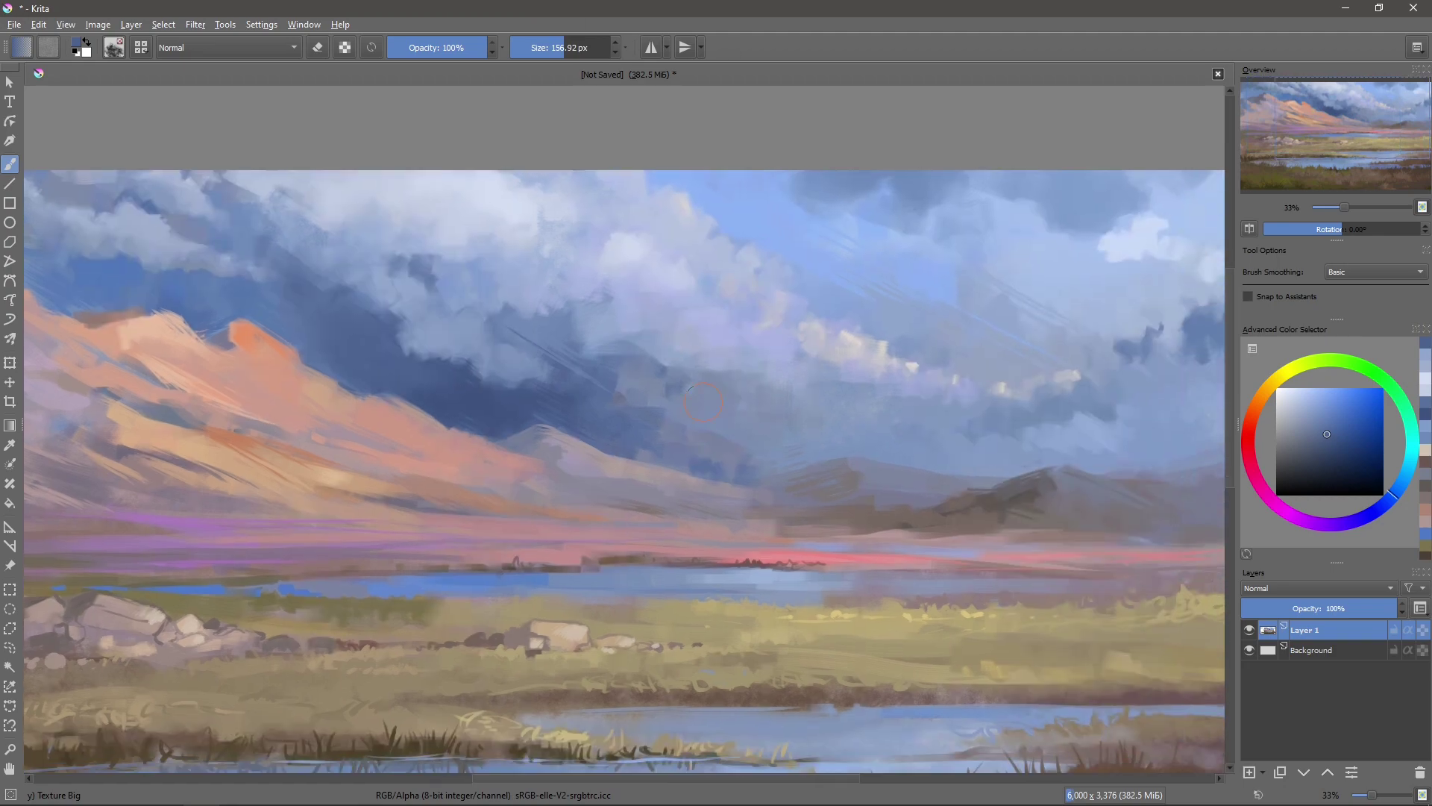
pyautogui.keyDown('ctrl'); pyautogui.click(626, 376); pyautogui.keyUp('ctrl')
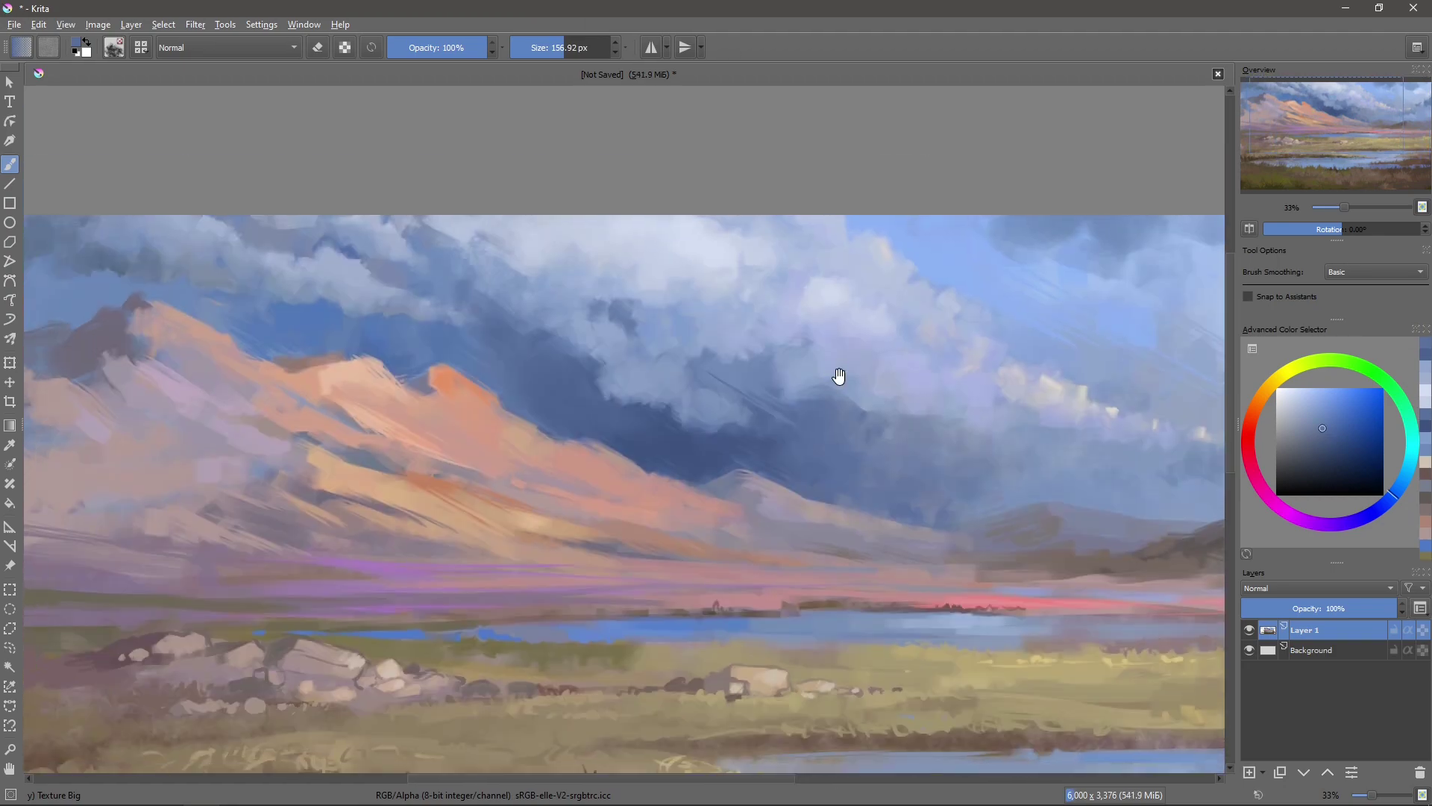
# - Bring the sky's top-left corner into view and pick darker blue and lighter blue-grey cloud colours
pyautogui.scroll(-2, 838, 394)
pyautogui.scroll(-1, 556, 275)
pyautogui.scroll(3, 756, 534)
pyautogui.moveTo(757, 534); pyautogui.dragTo(1063, 605)
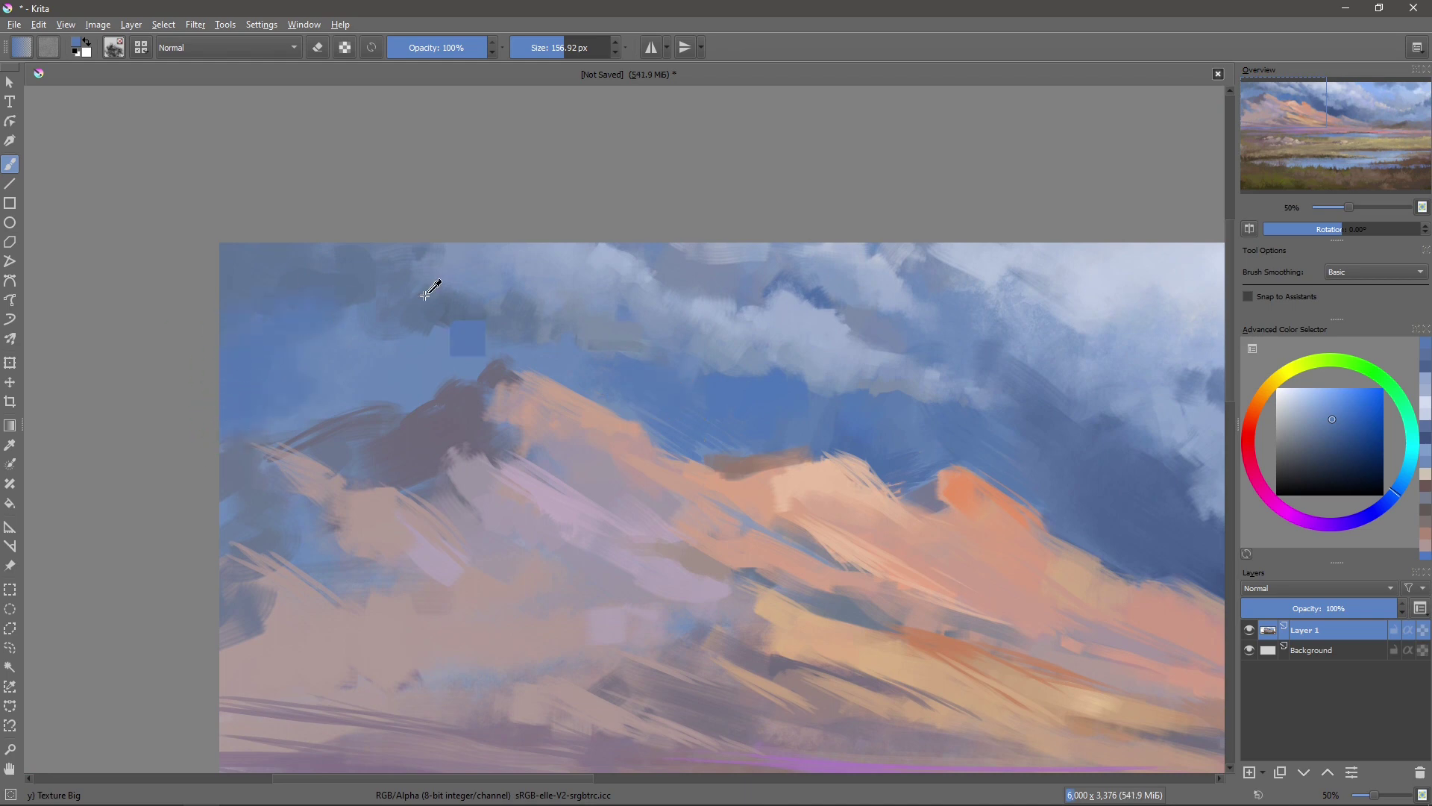
pyautogui.scroll(-1, 910, 528)
pyautogui.scroll(-1, 728, 256)
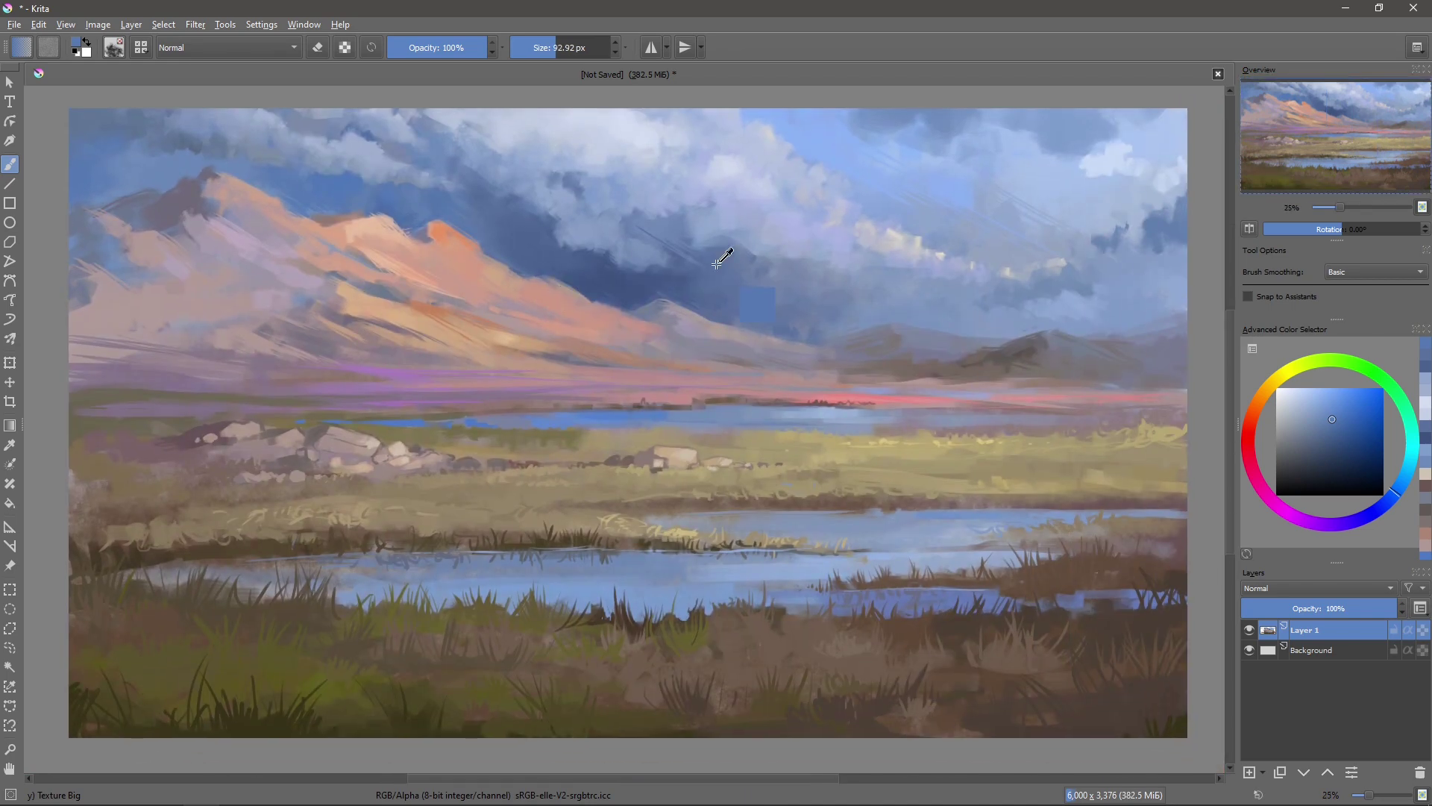
pyautogui.keyDown('ctrl'); pyautogui.click(681, 249); pyautogui.keyUp('ctrl')
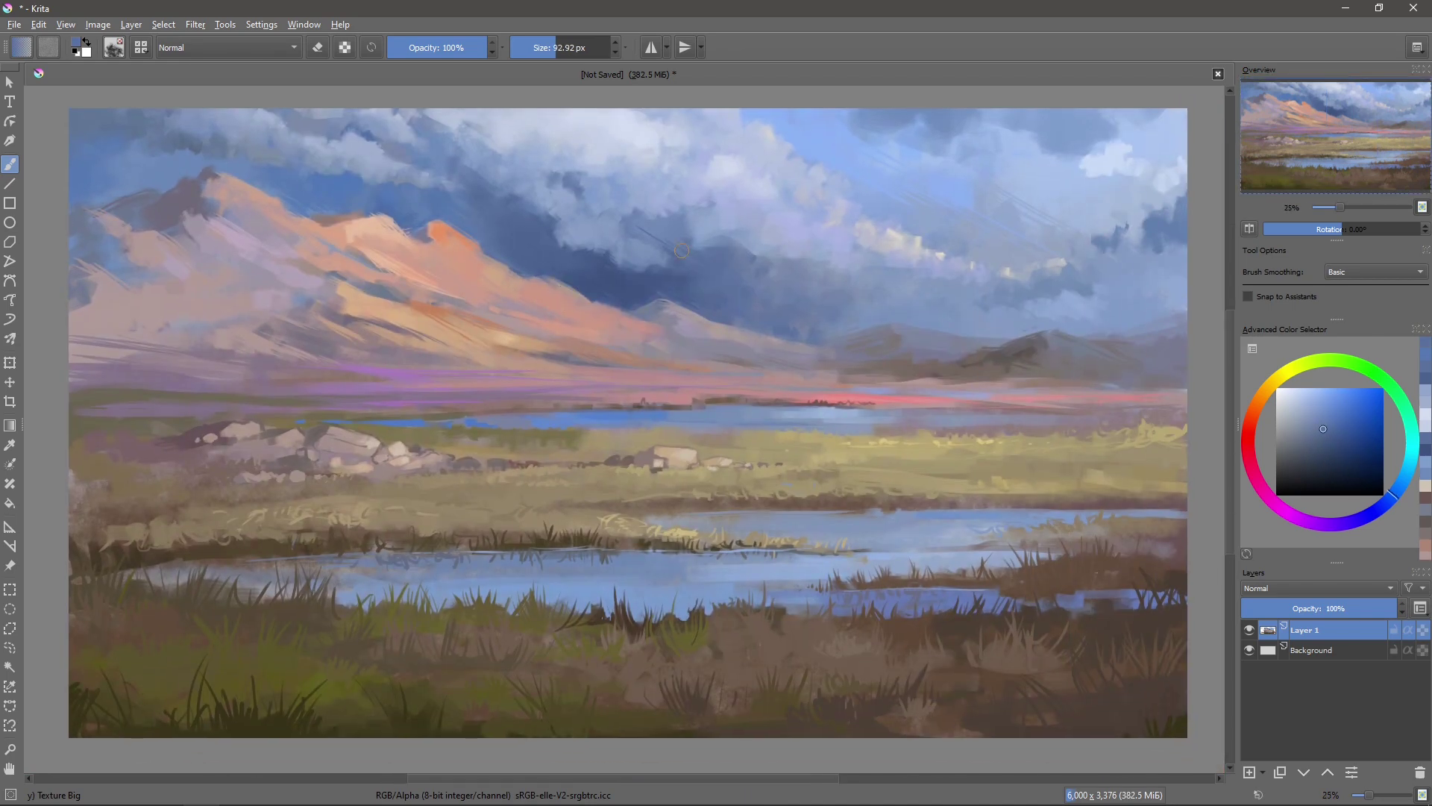
pyautogui.keyDown('ctrl'); pyautogui.click(719, 234); pyautogui.keyUp('ctrl')
# - Enlarge the brush to about 117 px, sample lighter sky blues, and bring up the quick brush palette
pyautogui.moveTo(769, 248); pyautogui.dragTo(669, 215)
pyautogui.keyDown('ctrl'); pyautogui.click(780, 233); pyautogui.keyUp('ctrl')
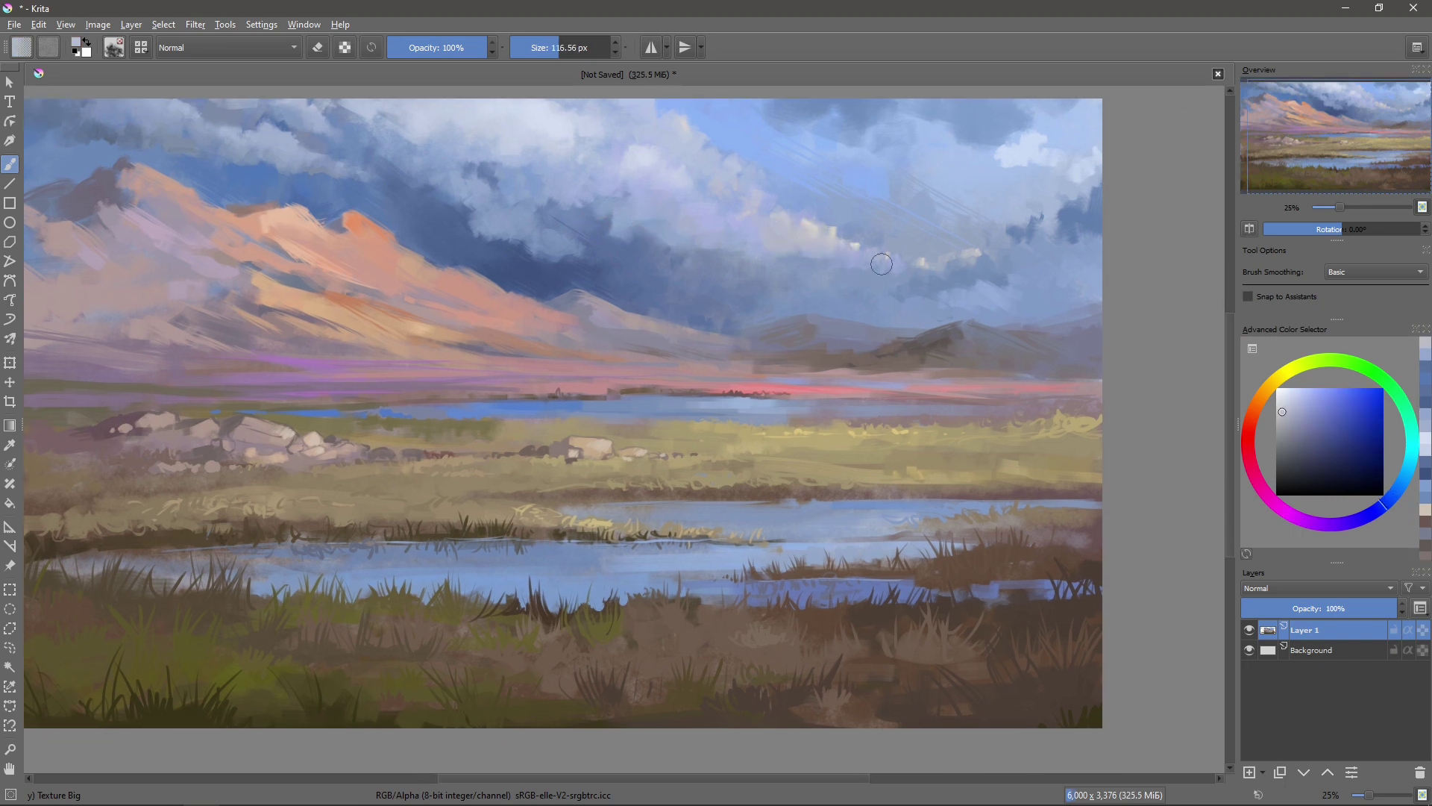
pyautogui.scroll(-1, 873, 261)
pyautogui.keyDown('ctrl'); pyautogui.click(853, 254); pyautogui.keyUp('ctrl')
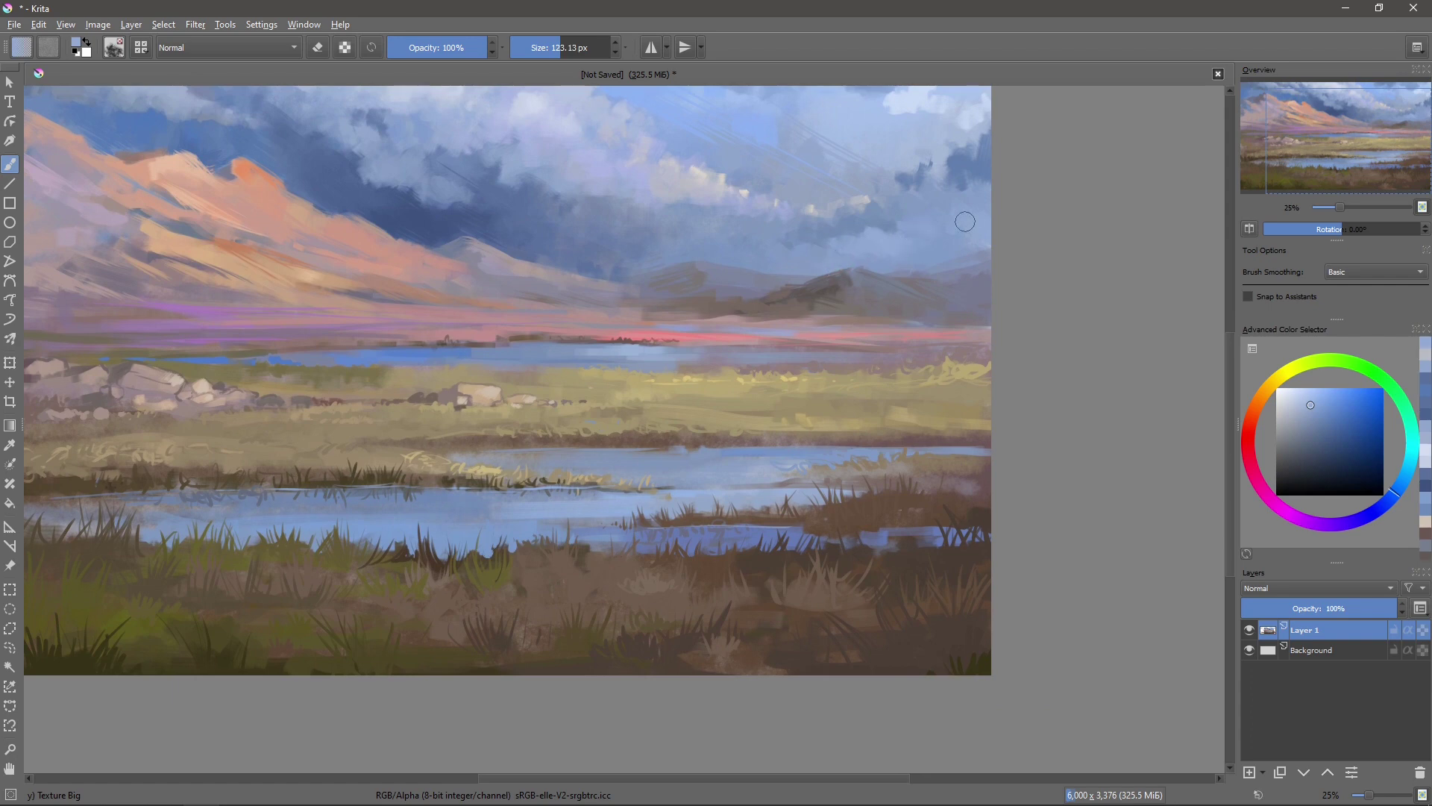
pyautogui.scroll(1, 853, 445)
pyautogui.rightClick(741, 326)
pyautogui.click(760, 388)
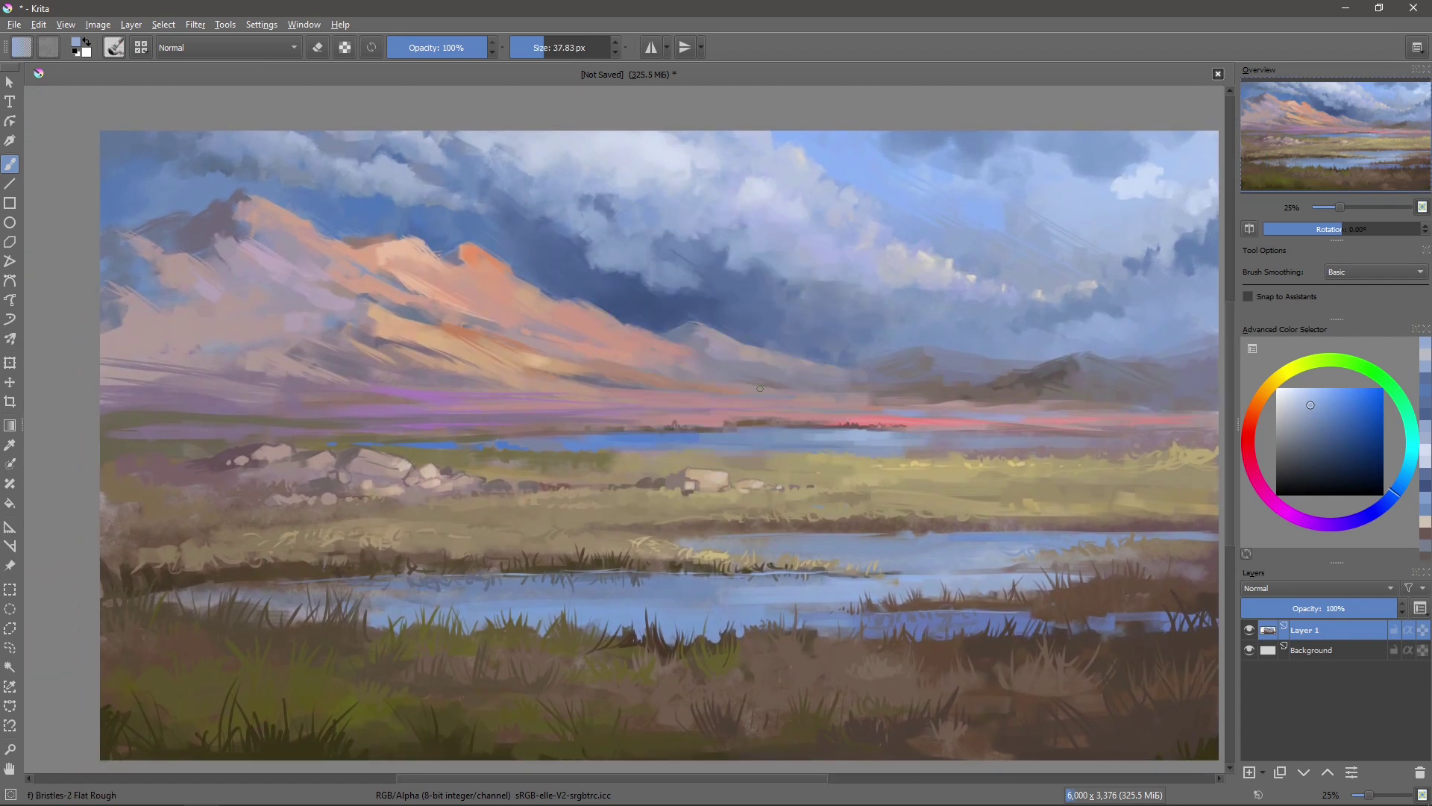
pyautogui.moveTo(760, 388); pyautogui.dragTo(719, 364)
pyautogui.keyDown('ctrl'); pyautogui.click(683, 344); pyautogui.keyUp('ctrl')
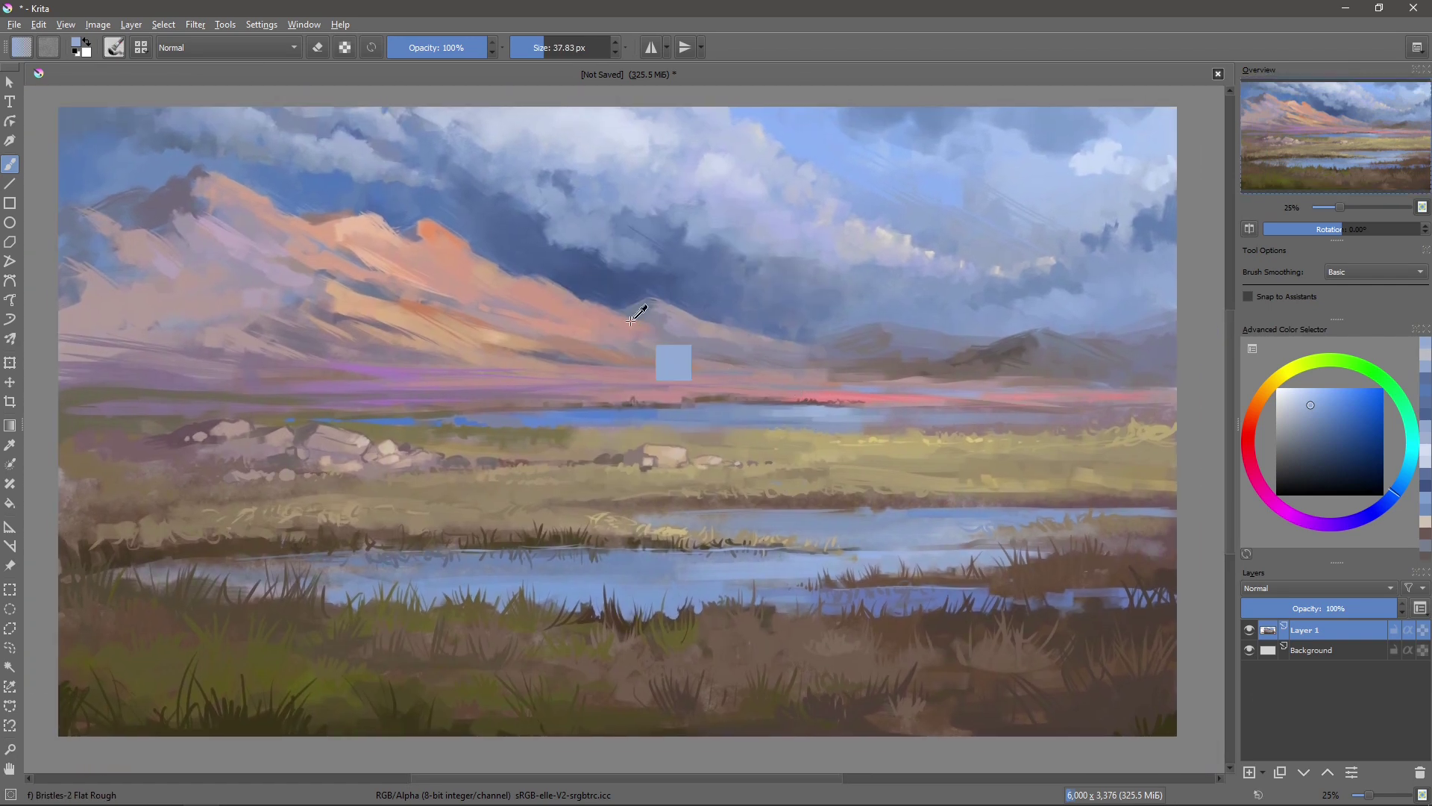
pyautogui.keyDown('ctrl'); pyautogui.click(688, 342); pyautogui.keyUp('ctrl')
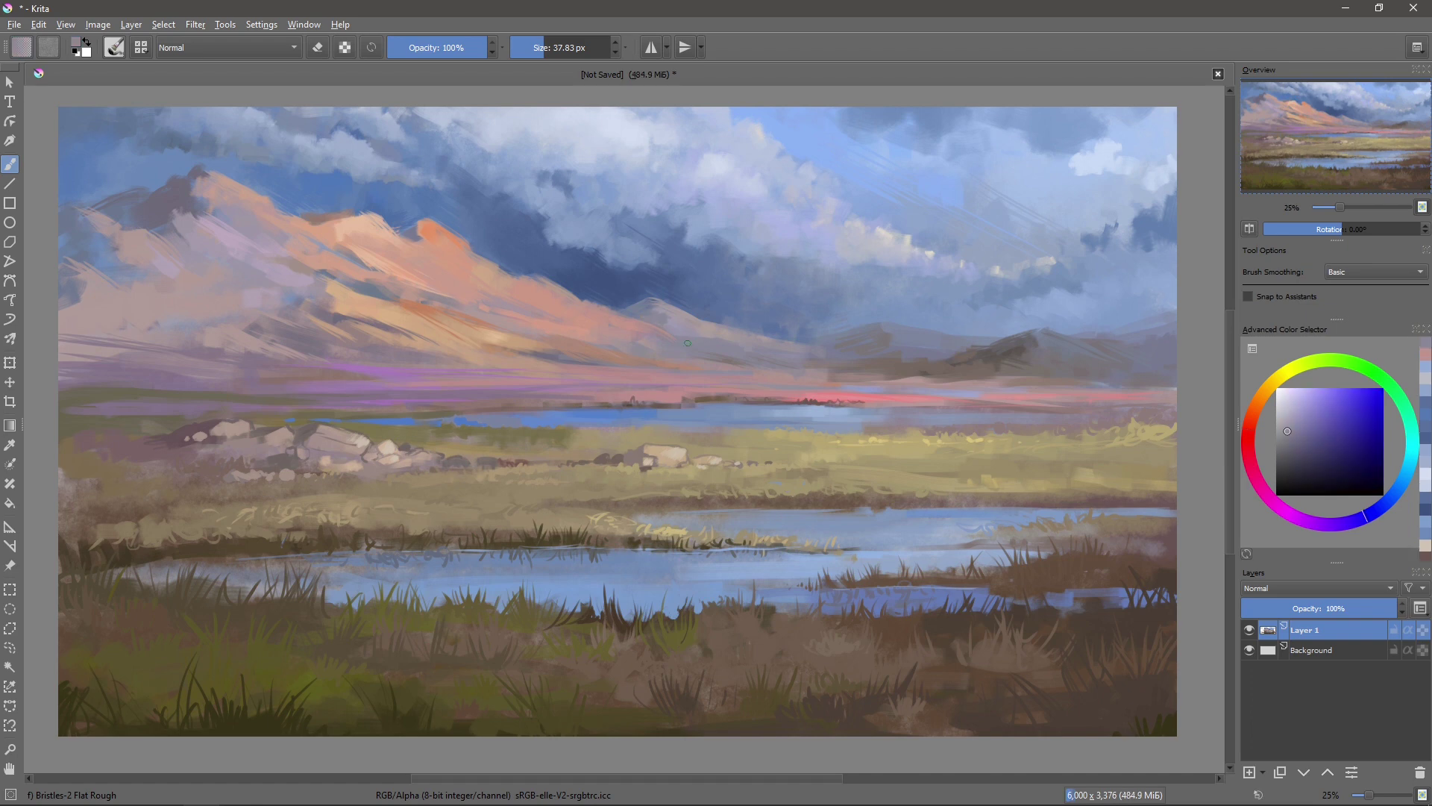
pyautogui.keyDown('ctrl'); pyautogui.click(990, 411); pyautogui.keyUp('ctrl')
pyautogui.keyDown('ctrl'); pyautogui.click(902, 350); pyautogui.keyUp('ctrl')
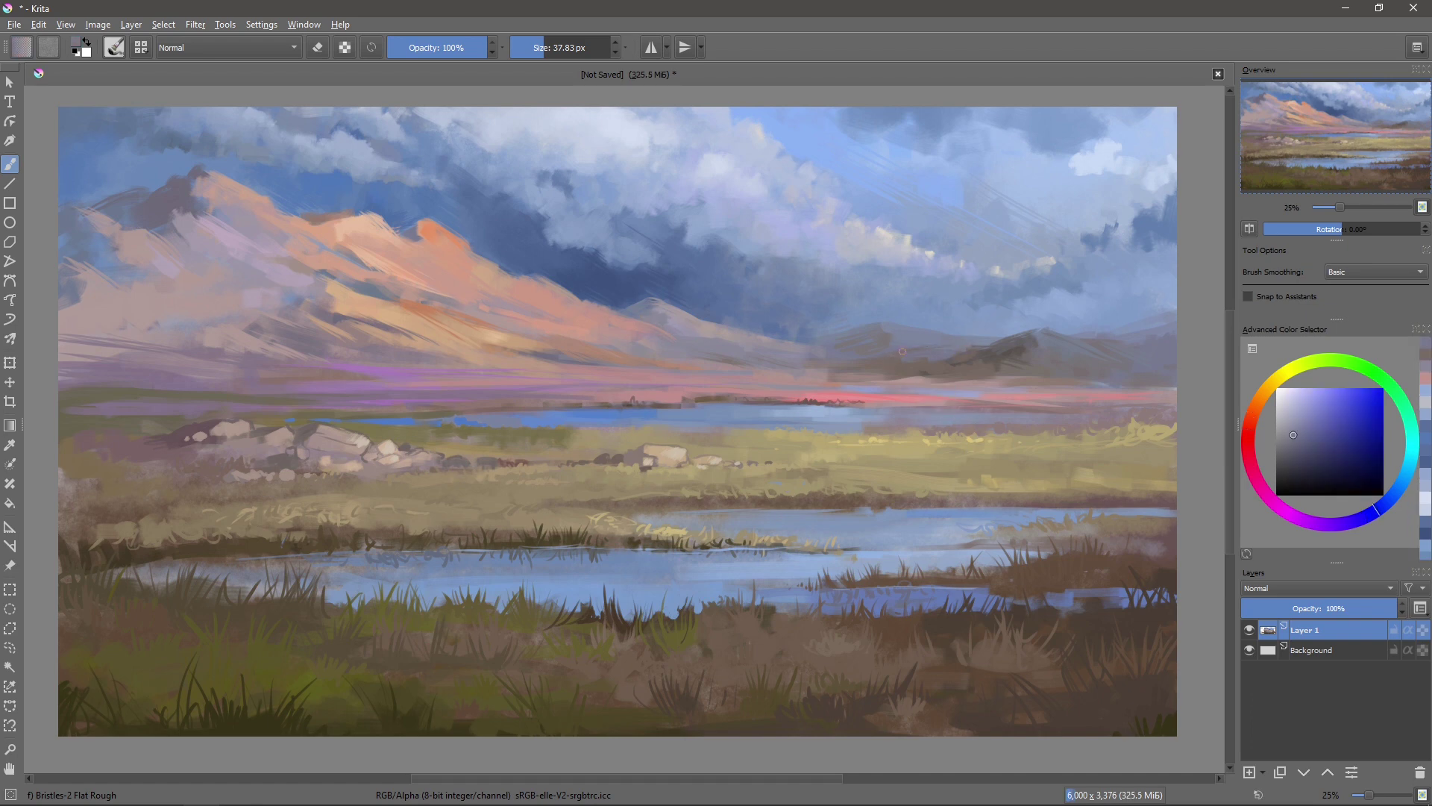
pyautogui.keyDown('ctrl'); pyautogui.click(1034, 363); pyautogui.keyUp('ctrl')
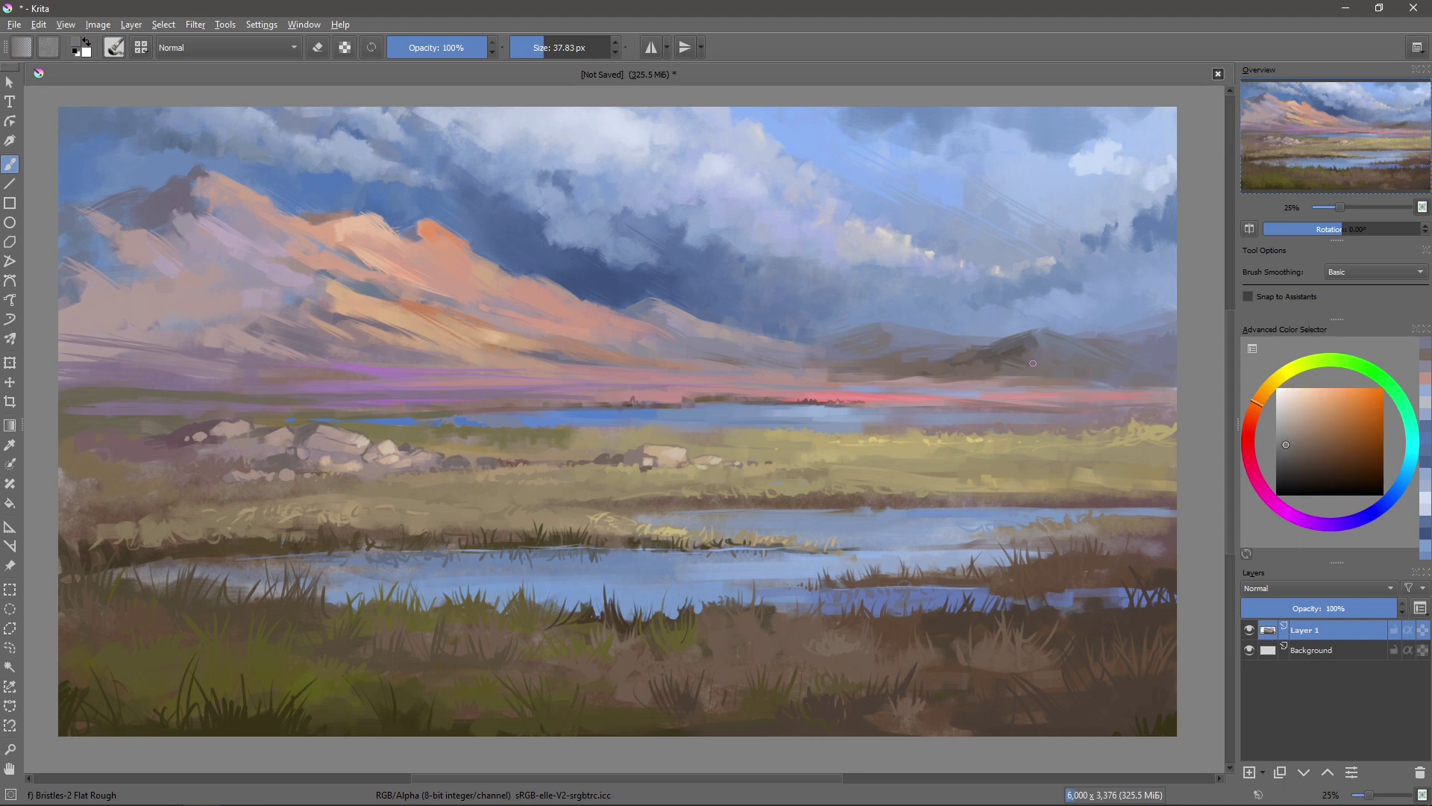
pyautogui.moveTo(684, 572); pyautogui.dragTo(697, 569)
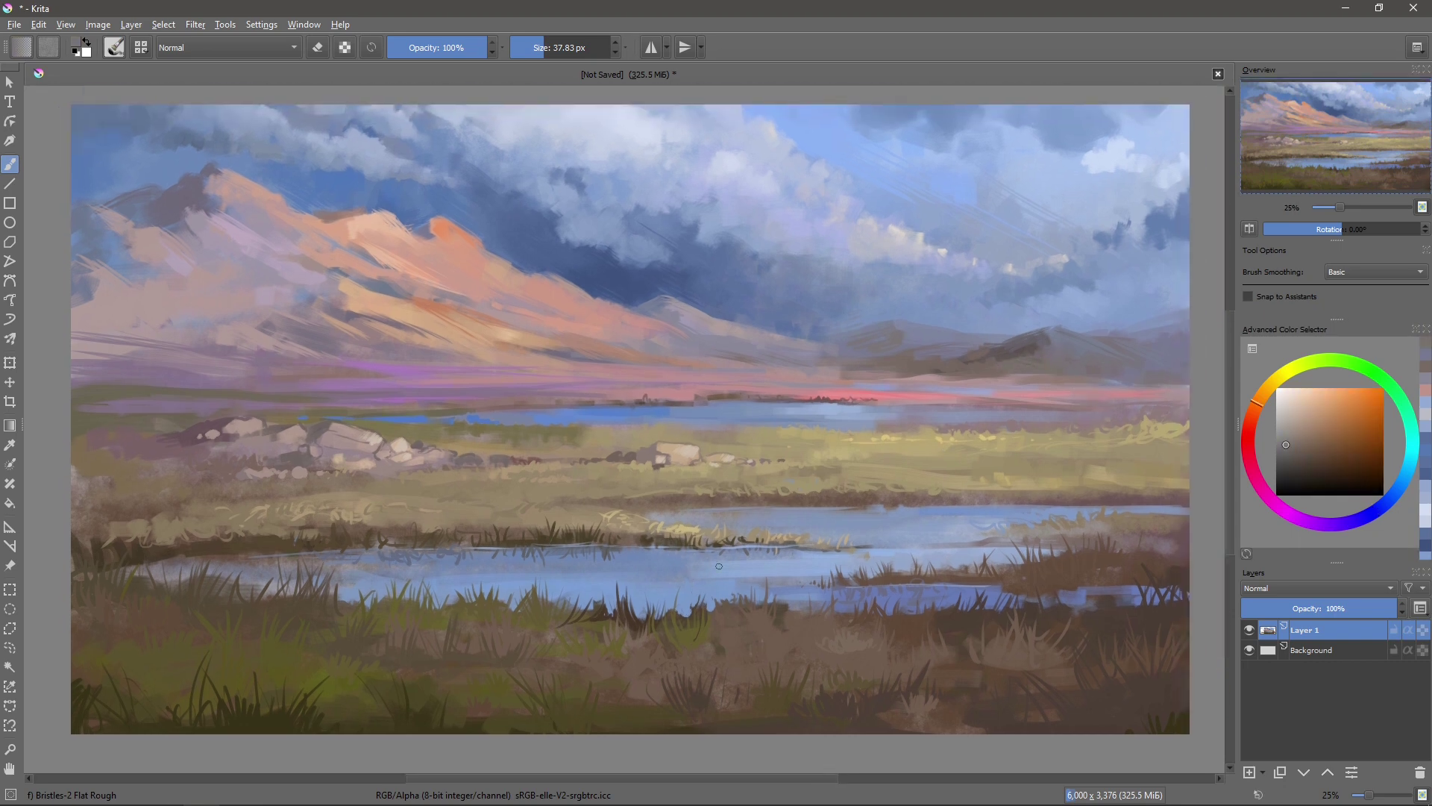
pyautogui.moveTo(927, 406); pyautogui.dragTo(923, 408)
pyautogui.keyDown('ctrl'); pyautogui.click(141, 405); pyautogui.keyUp('ctrl')
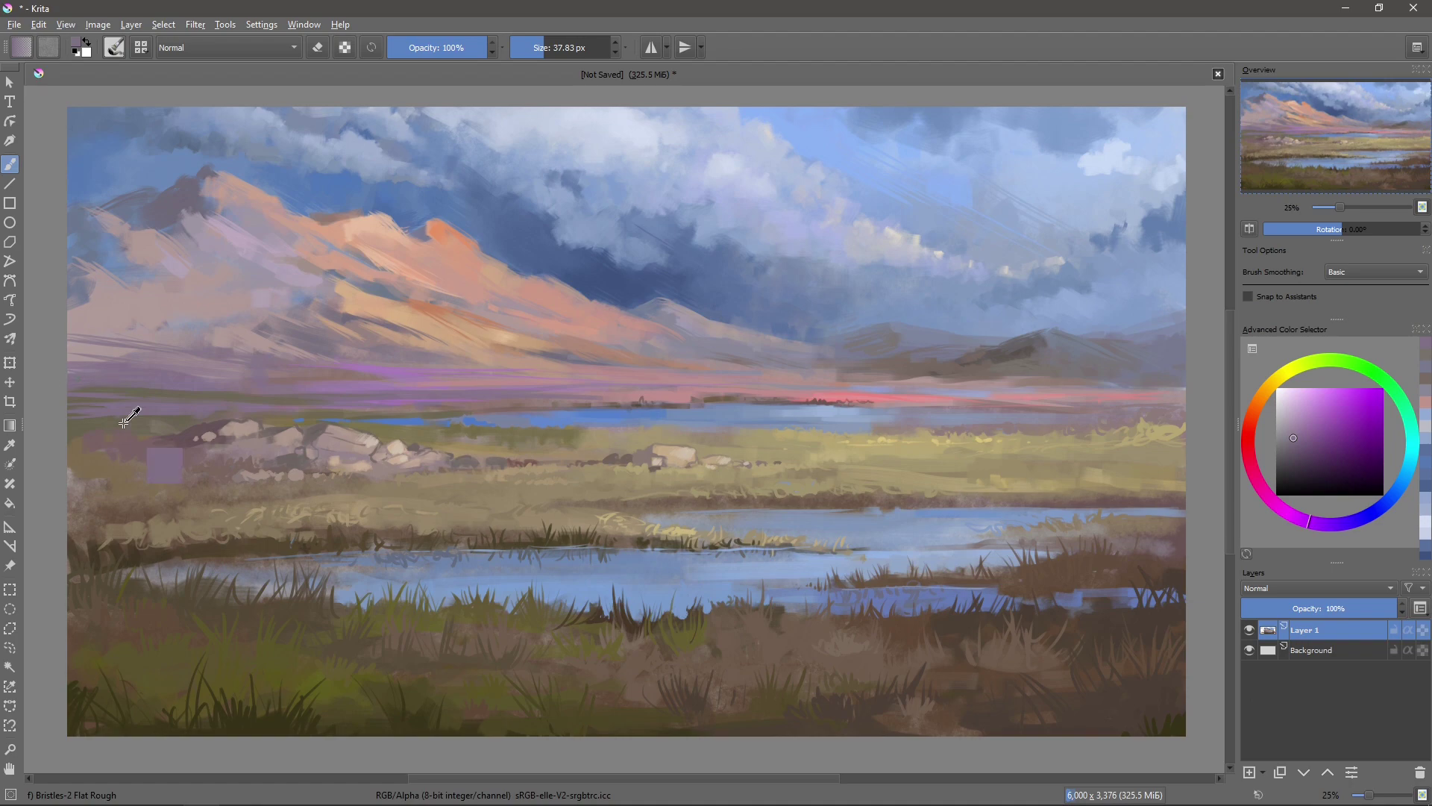
pyautogui.keyDown('ctrl'); pyautogui.click(163, 417); pyautogui.keyUp('ctrl')
pyautogui.scroll(2, 649, 537)
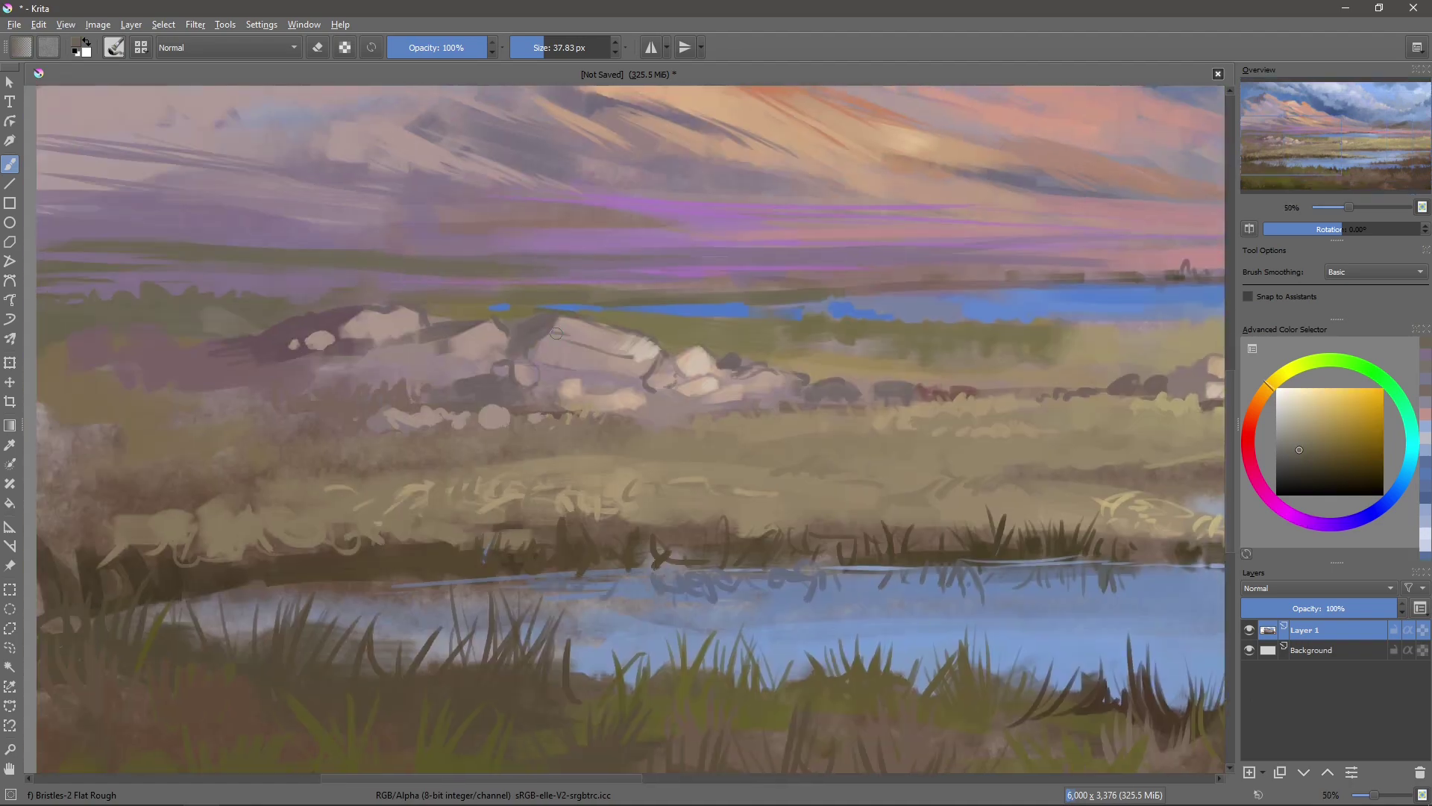
pyautogui.keyDown('ctrl'); pyautogui.click(569, 370); pyautogui.keyUp('ctrl')
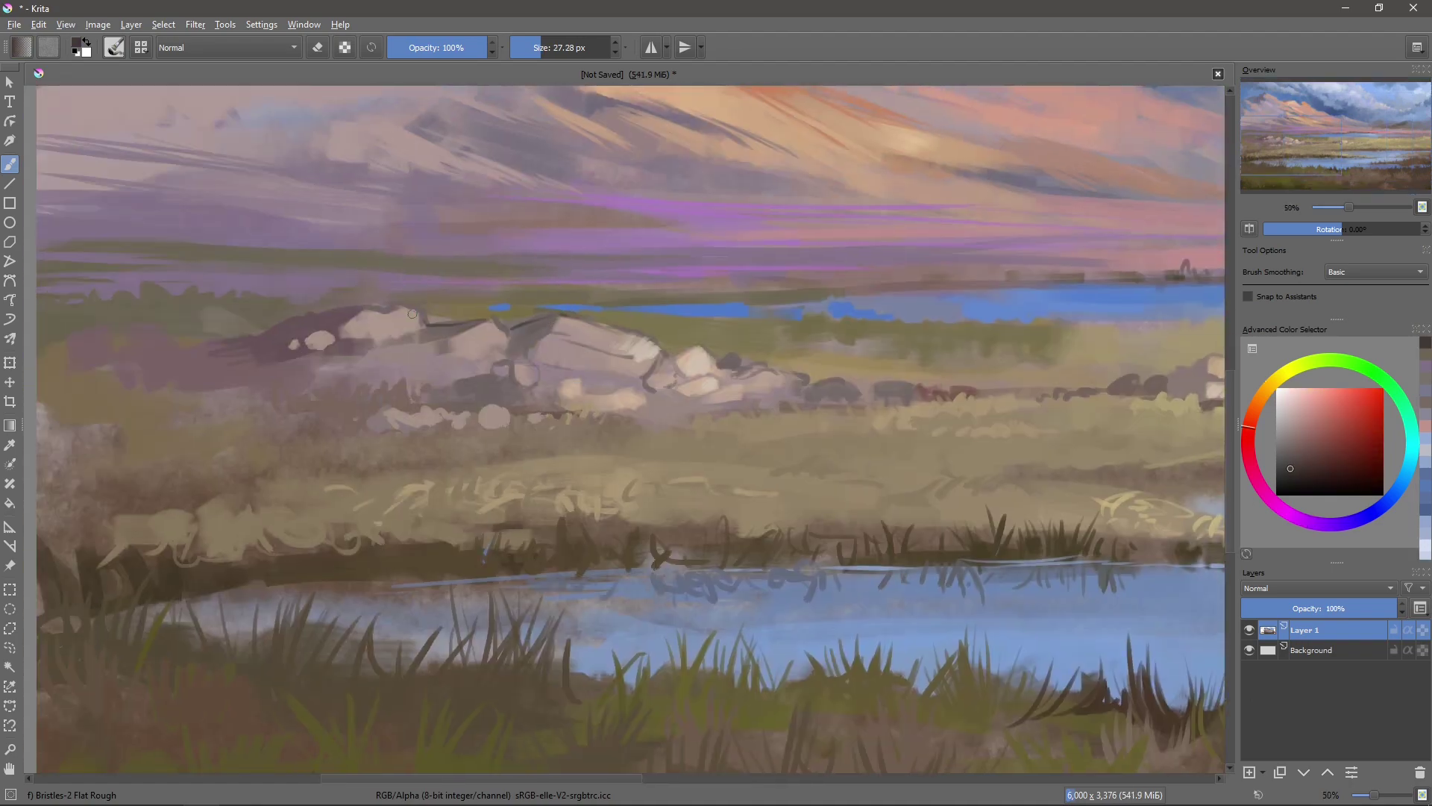
pyautogui.moveTo(805, 384); pyautogui.dragTo(460, 343)
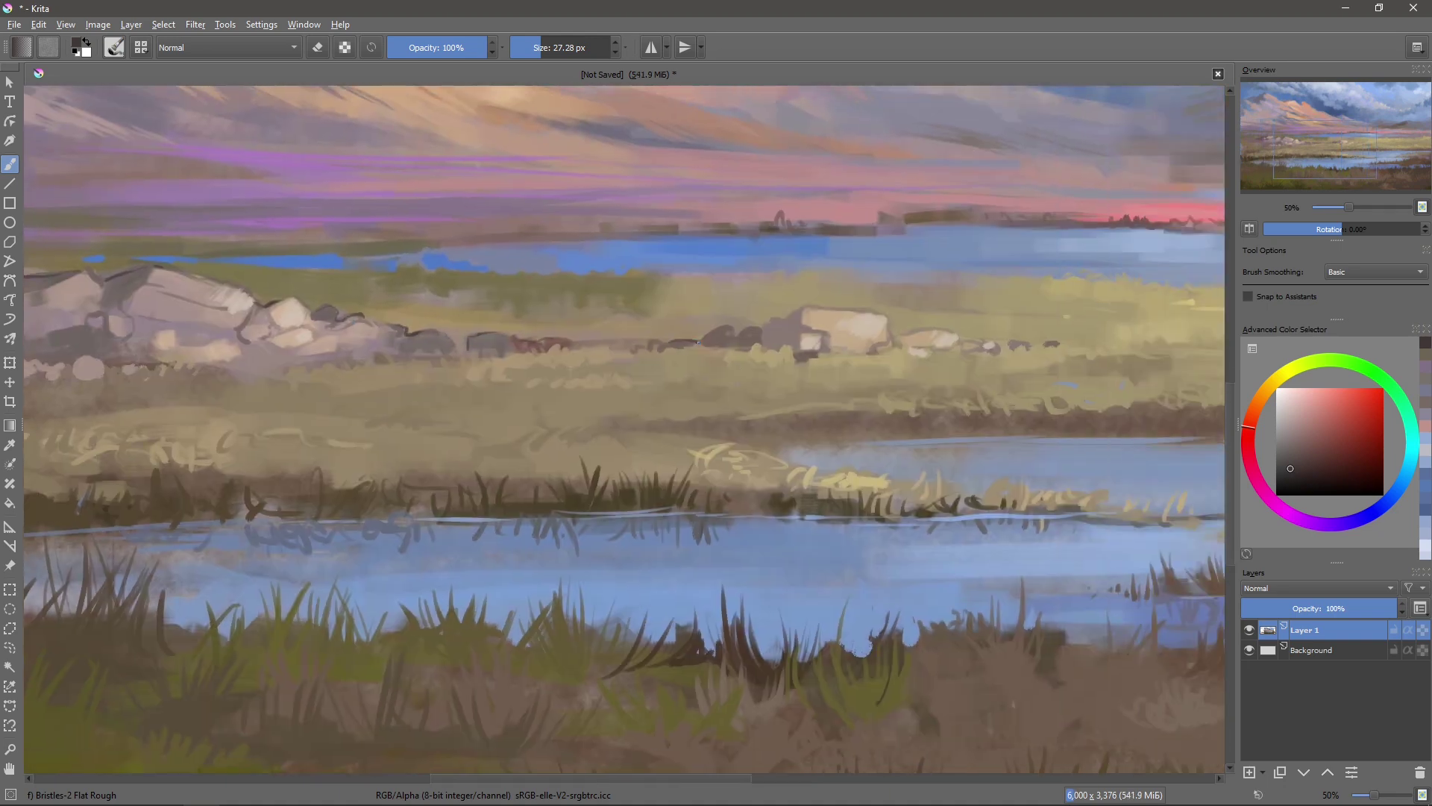
pyautogui.moveTo(918, 329); pyautogui.dragTo(826, 322)
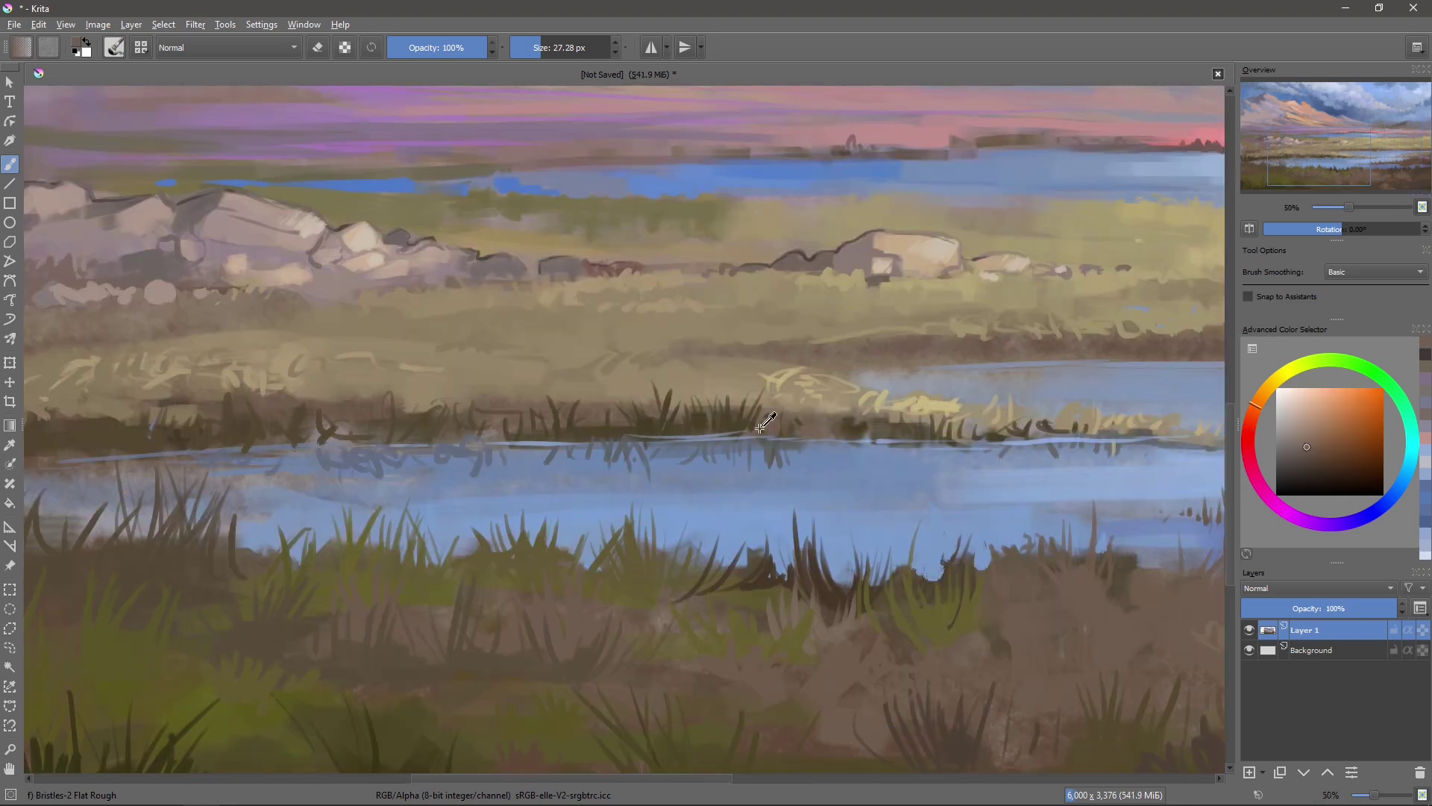
pyautogui.keyDown('ctrl'); pyautogui.click(766, 422); pyautogui.keyUp('ctrl')
pyautogui.moveTo(783, 425); pyautogui.dragTo(834, 440)
pyautogui.hotkey('ctrl', 'z')
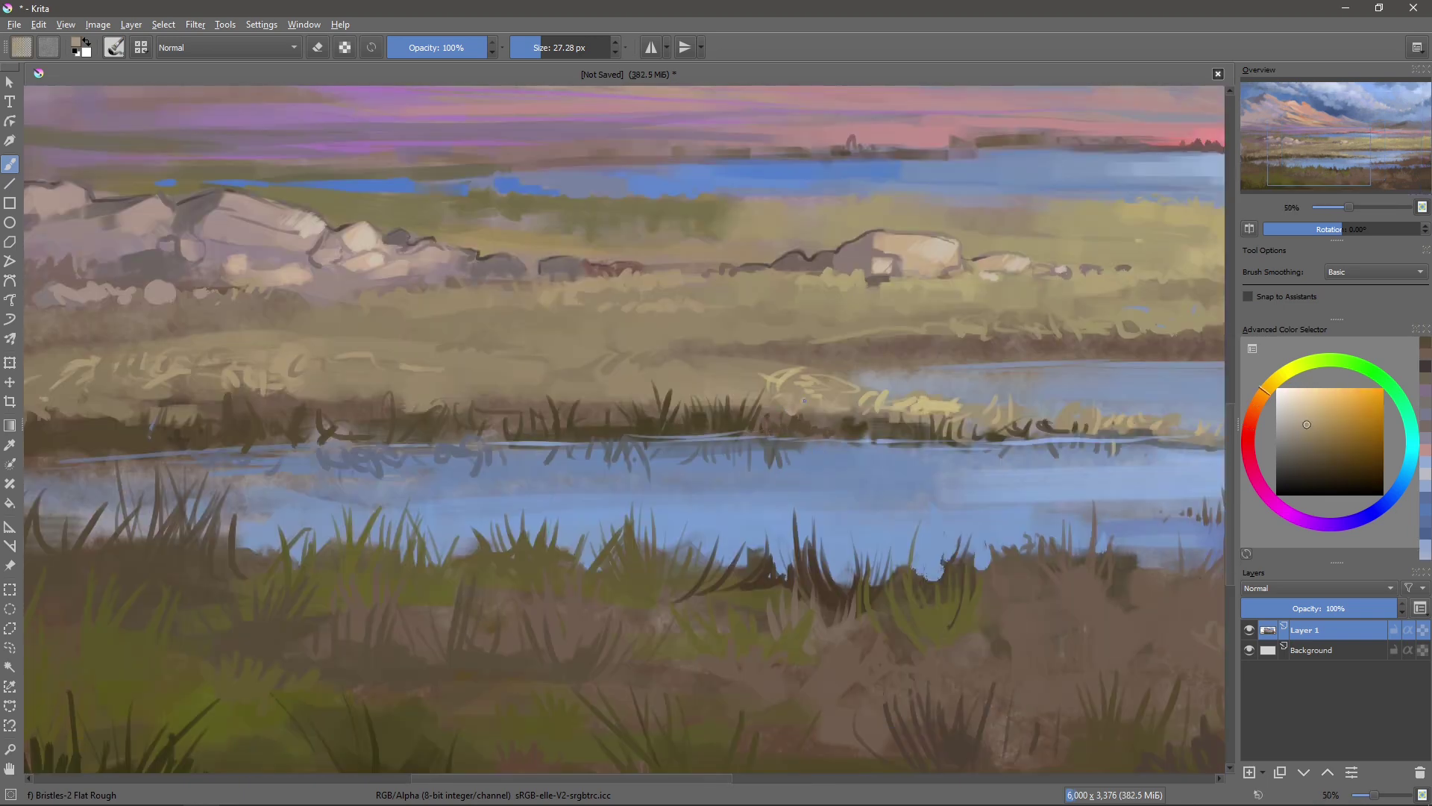
pyautogui.keyDown('ctrl'); pyautogui.click(835, 416); pyautogui.keyUp('ctrl')
pyautogui.keyDown('ctrl'); pyautogui.click(907, 406); pyautogui.keyUp('ctrl')
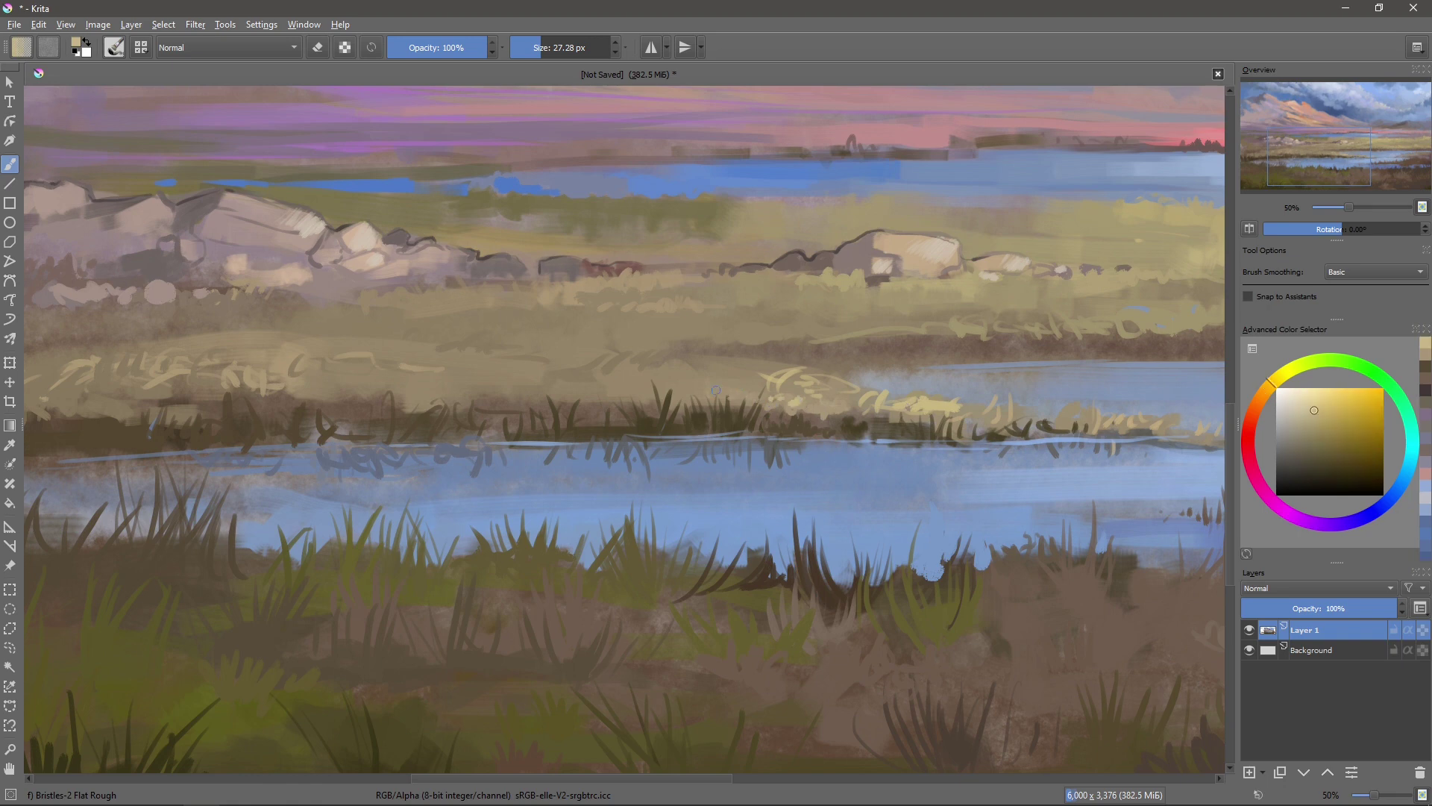
pyautogui.moveTo(1042, 422); pyautogui.dragTo(797, 417)
pyautogui.keyDown('ctrl'); pyautogui.click(798, 417); pyautogui.keyUp('ctrl')
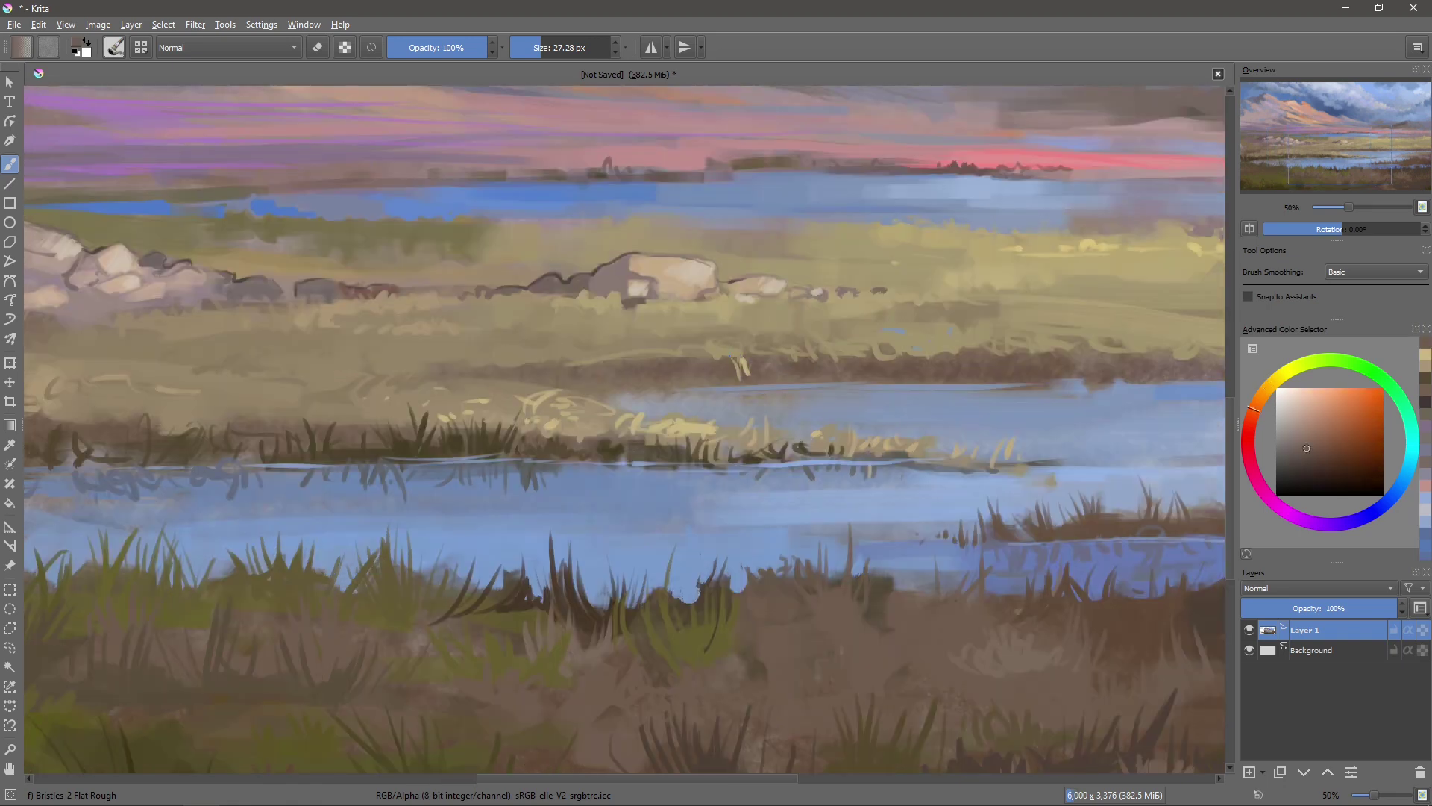
pyautogui.keyDown('ctrl'); pyautogui.click(1052, 404); pyautogui.keyUp('ctrl')
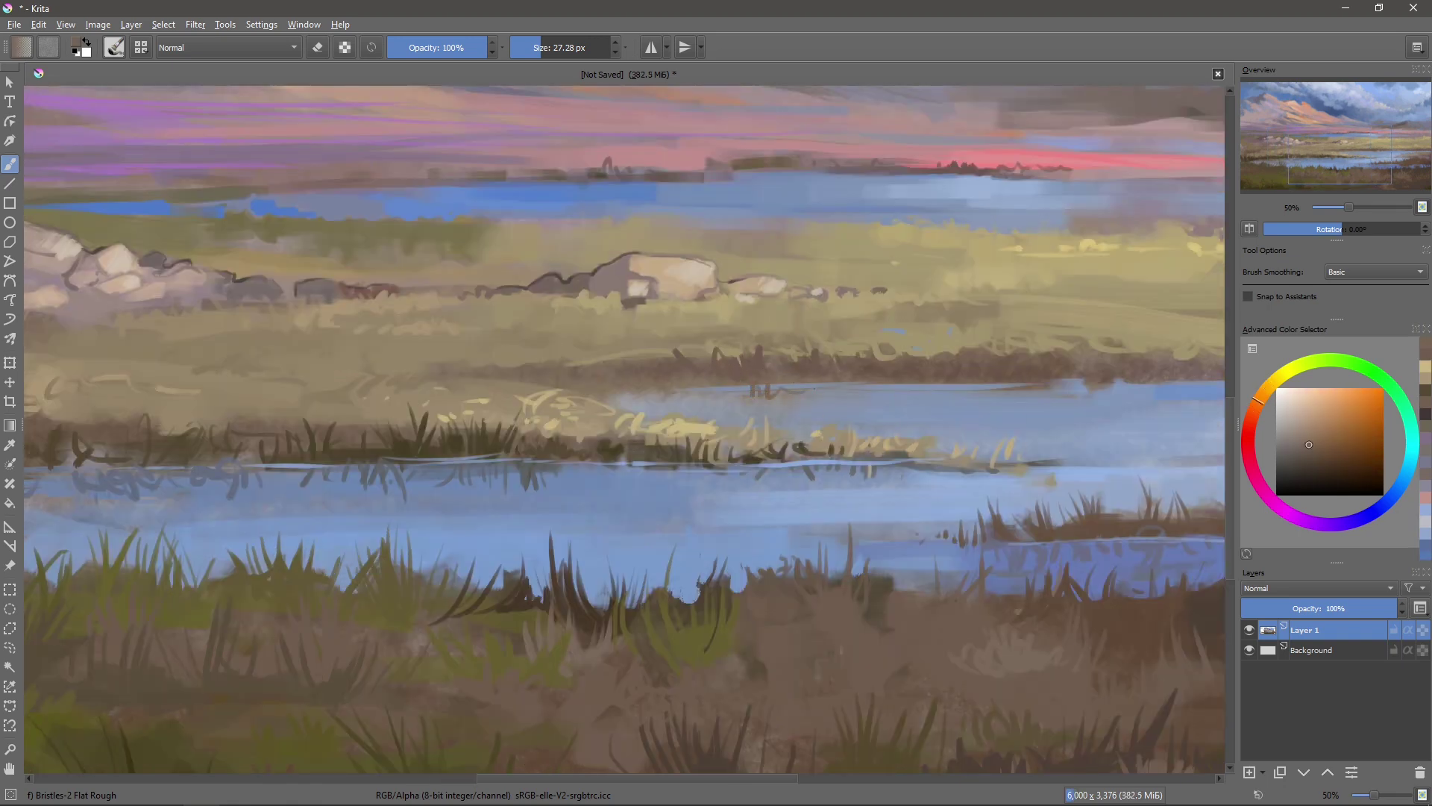
pyautogui.click(1295, 437)
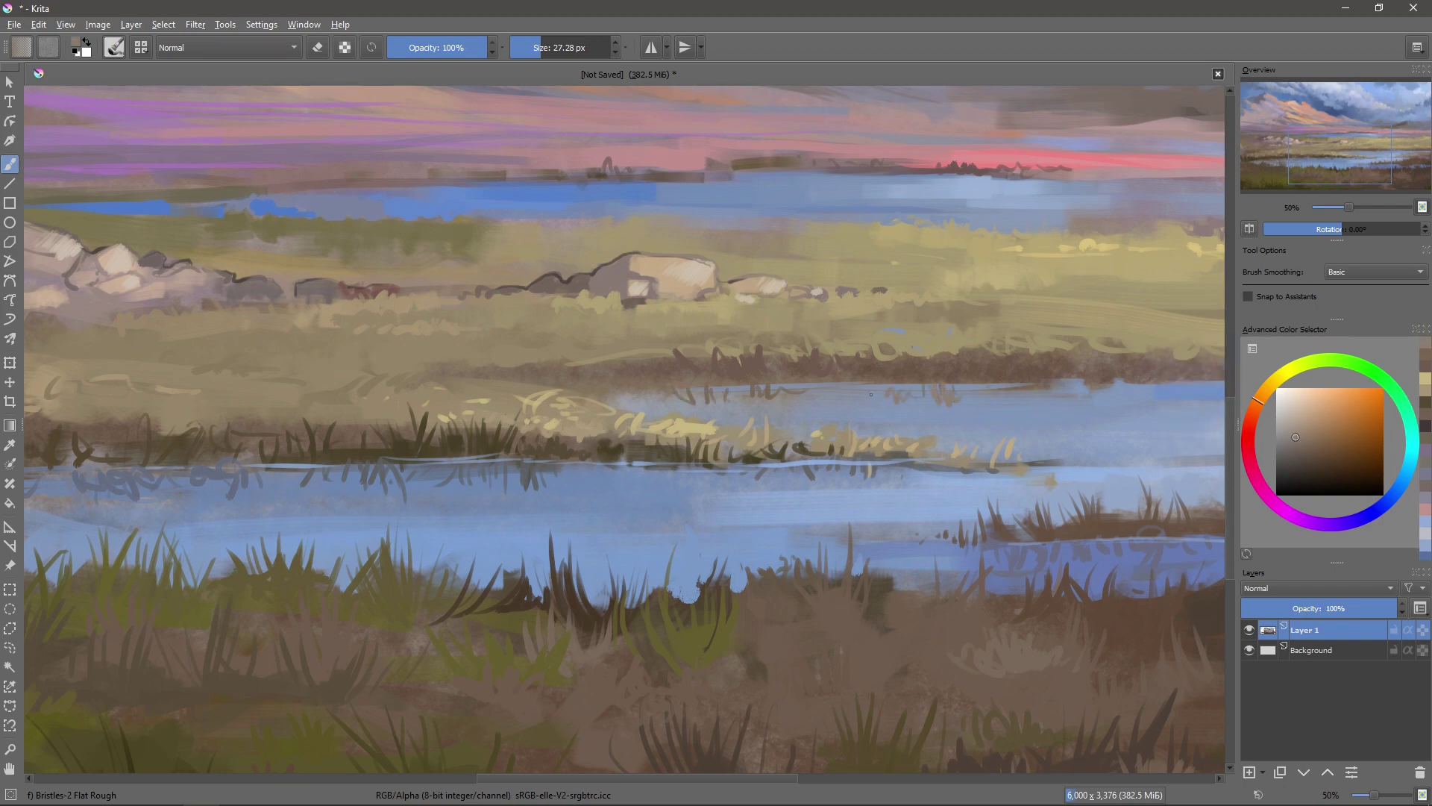
pyautogui.keyDown('ctrl'); pyautogui.click(989, 415); pyautogui.keyUp('ctrl')
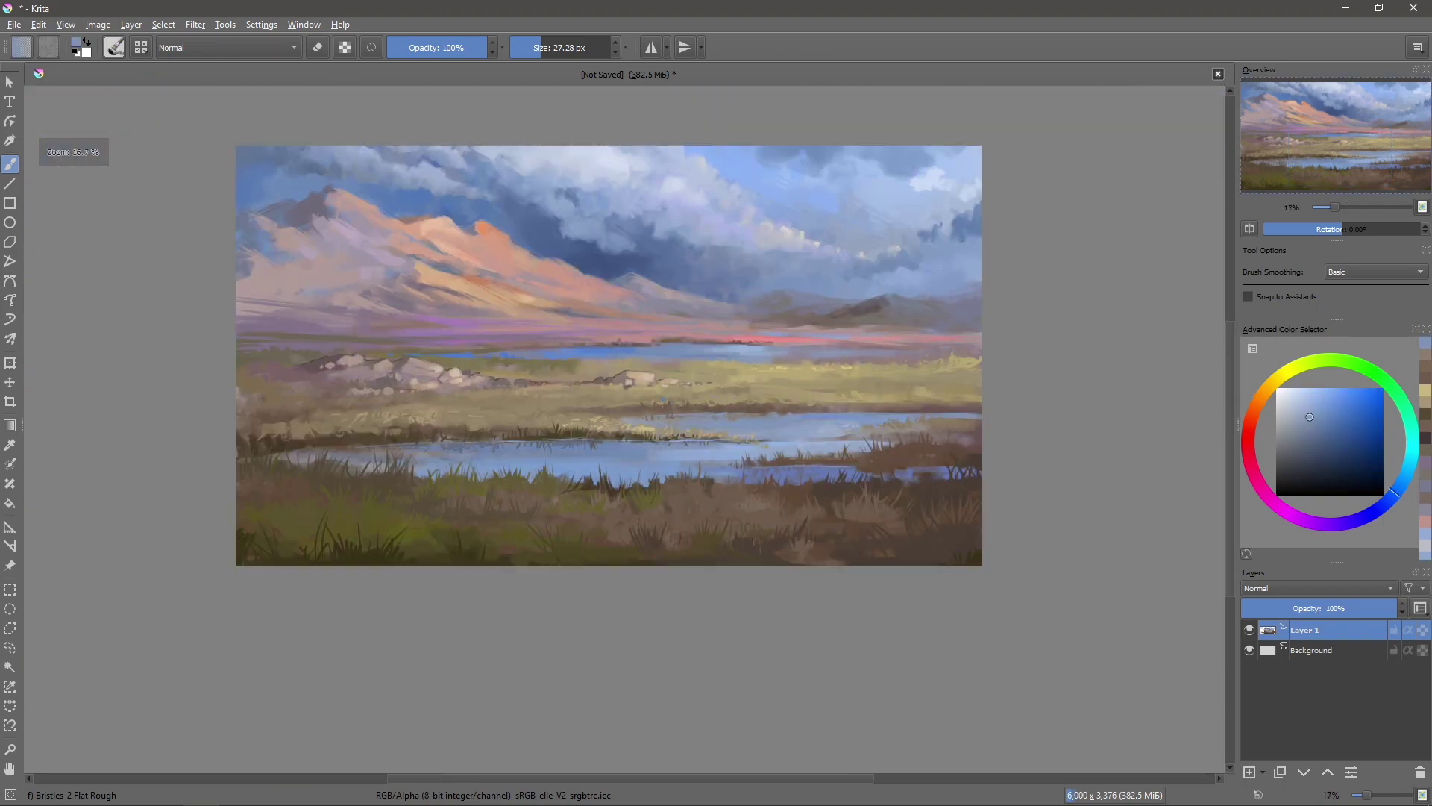